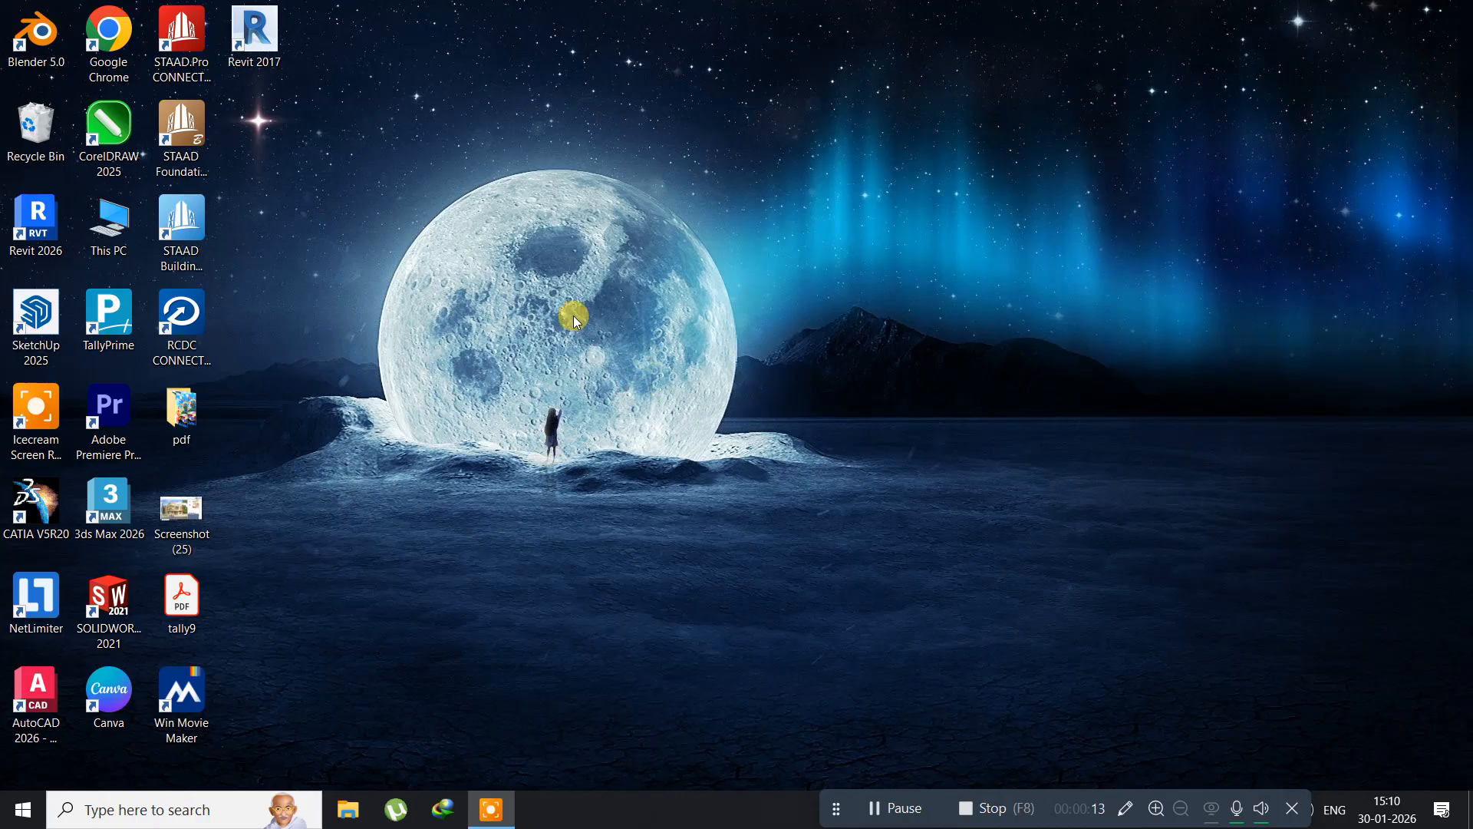
pyautogui.click(25, 812)
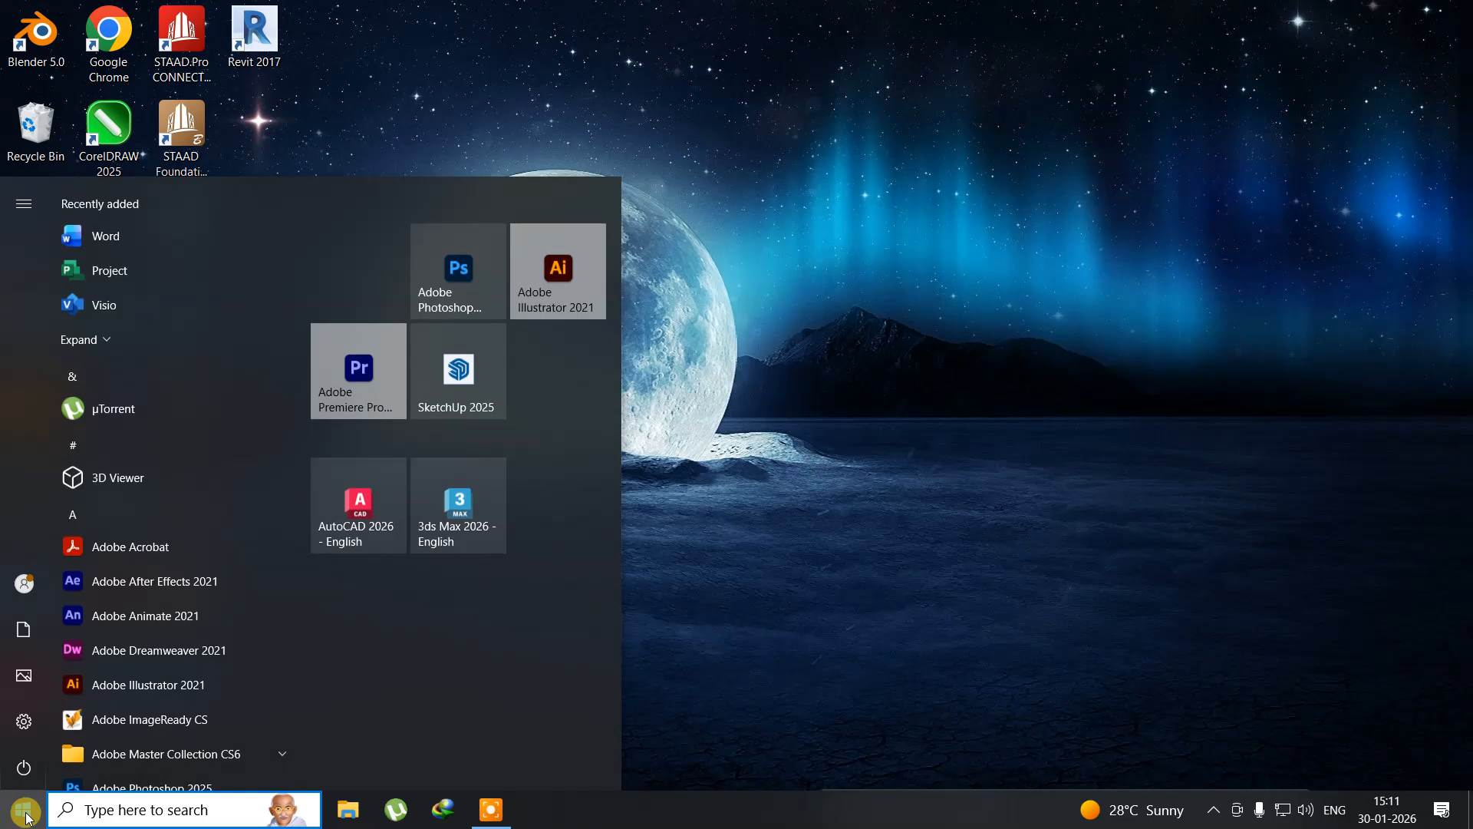
pyautogui.moveTo(2, 675)
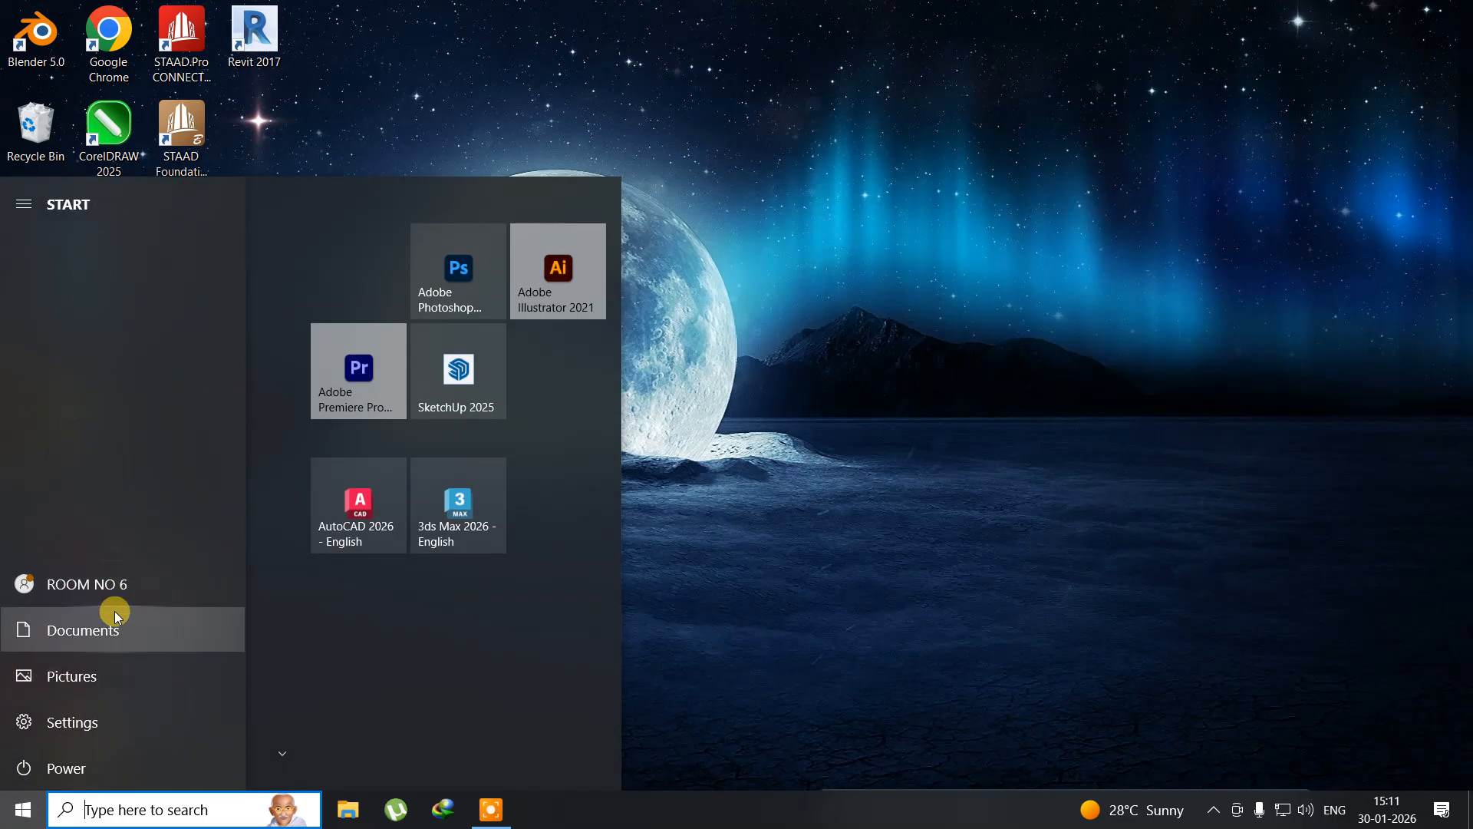
pyautogui.click(394, 72)
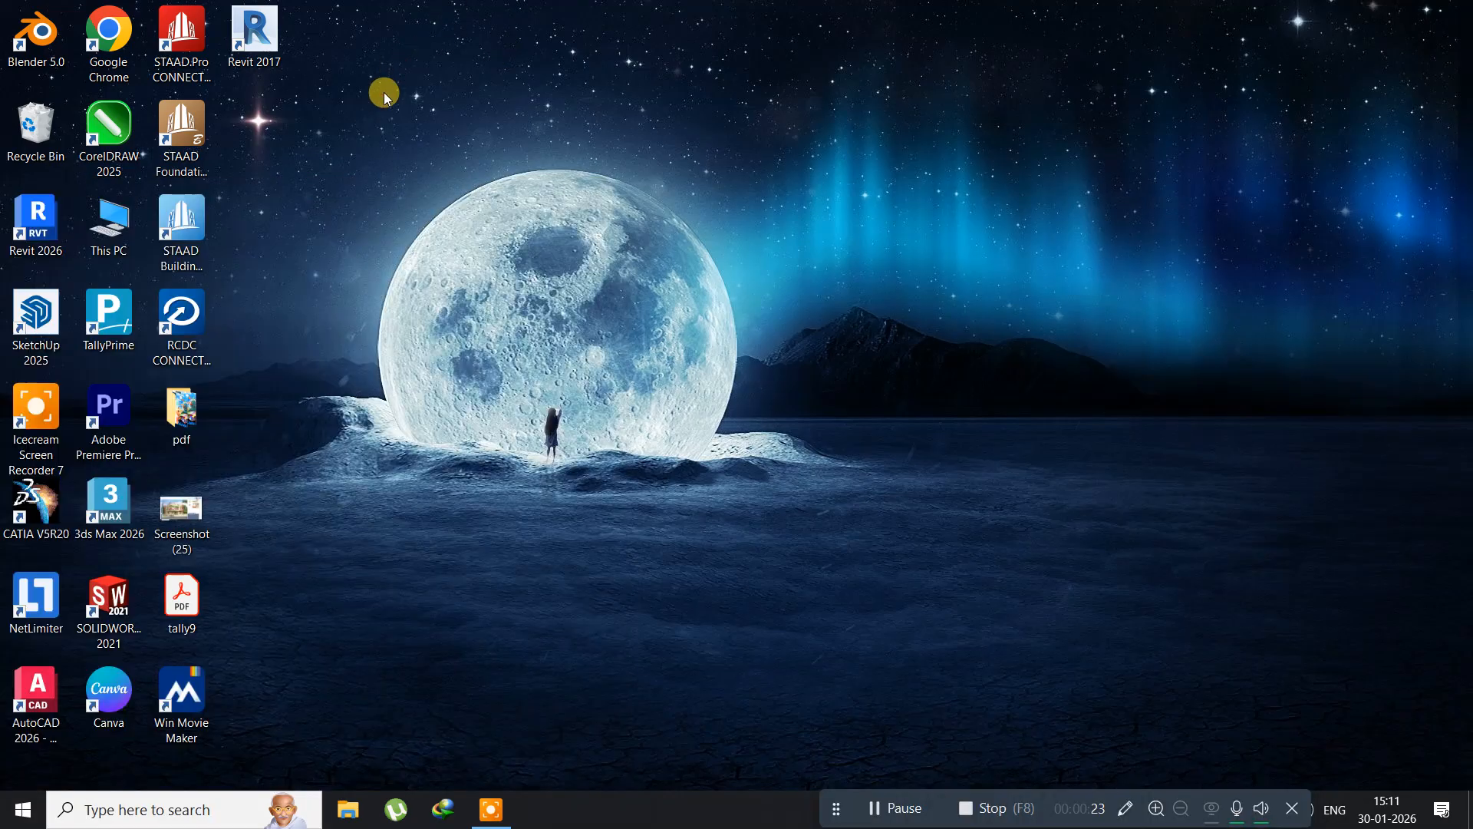
# Step: Browse from This PC through Downloads and Compressed to the PhotoshopPortable folder
pyautogui.click(97, 248)
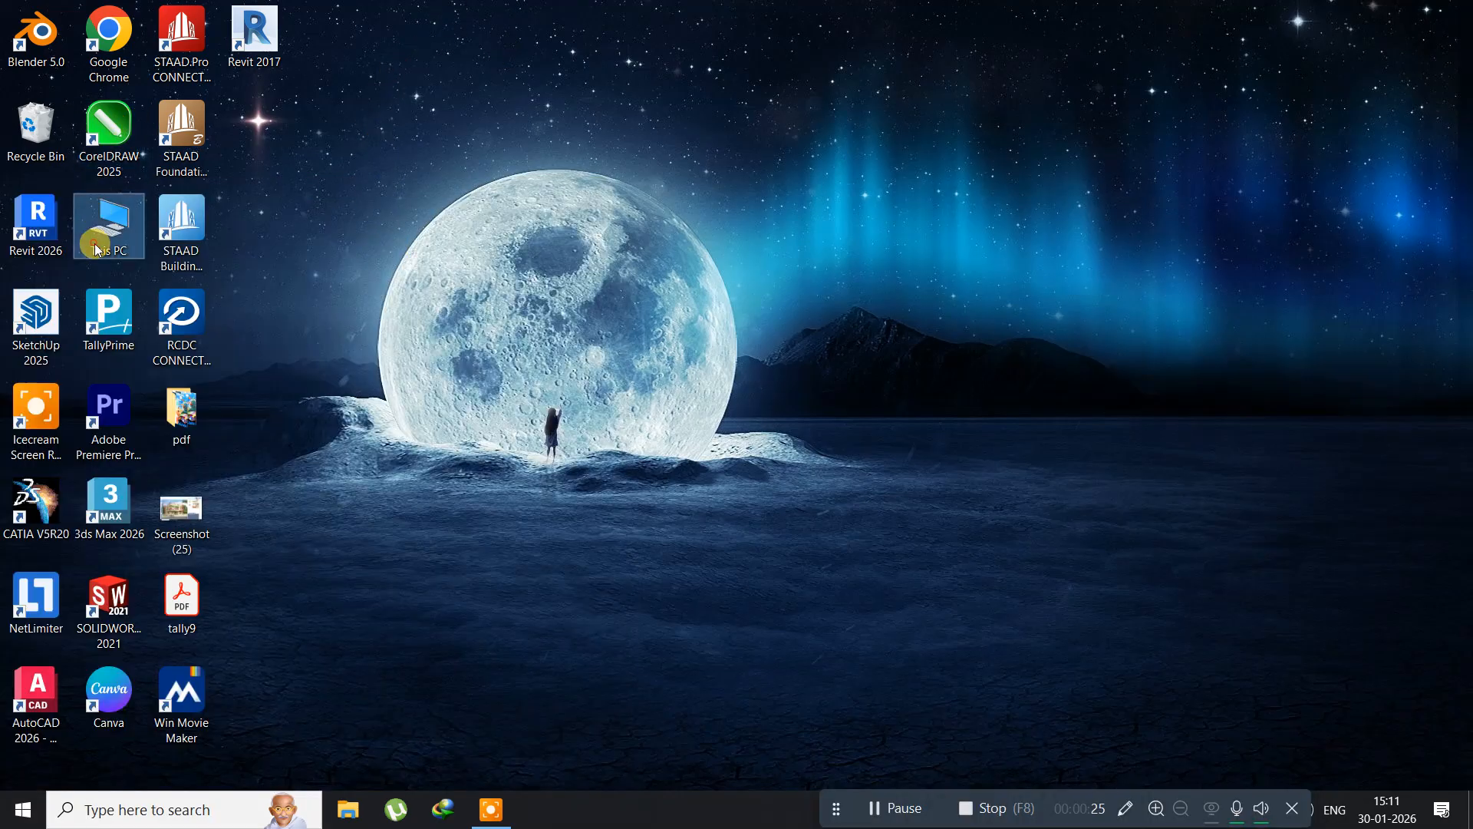
pyautogui.doubleClick(97, 248)
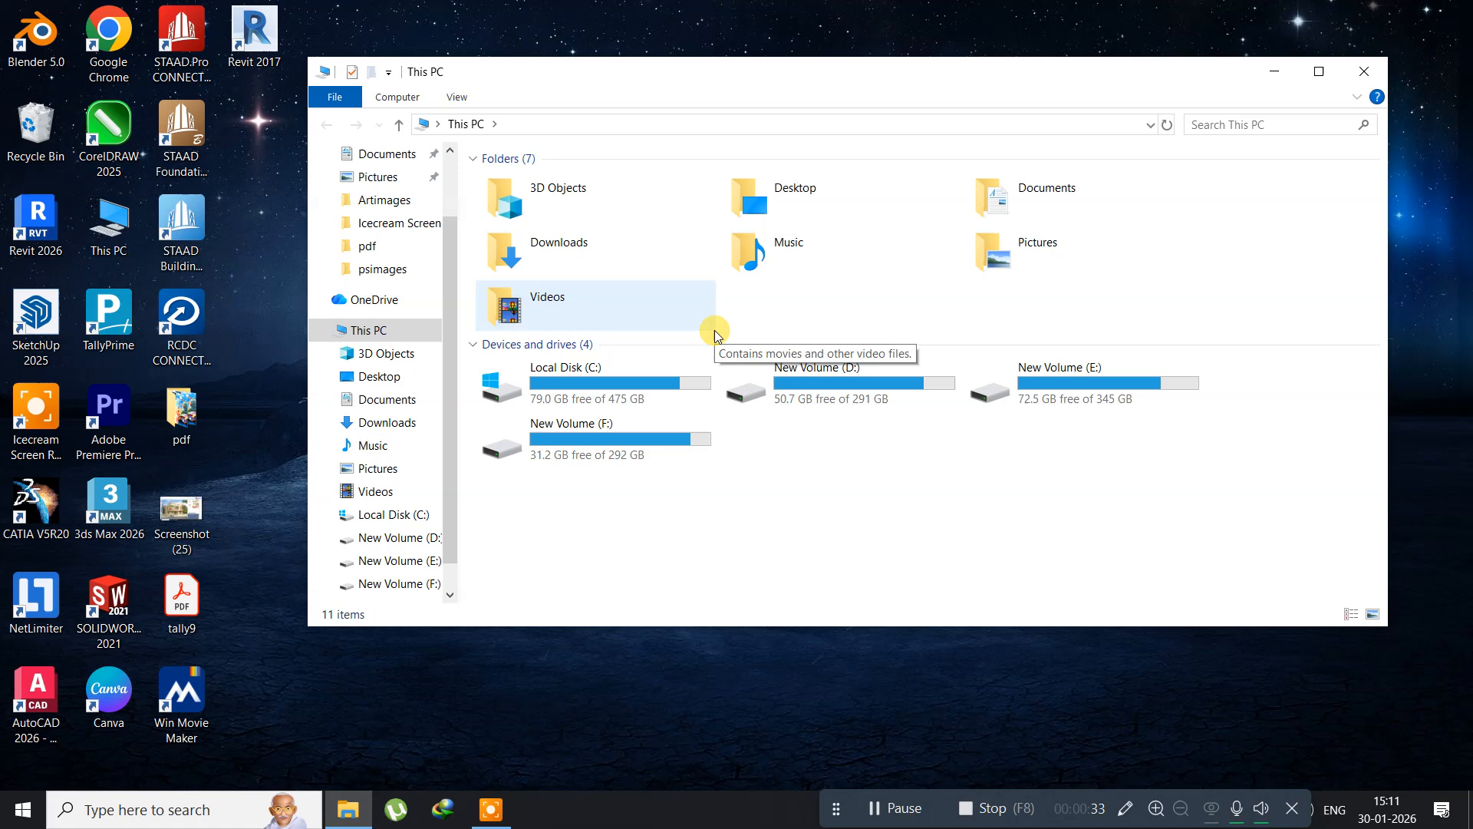
pyautogui.doubleClick(601, 263)
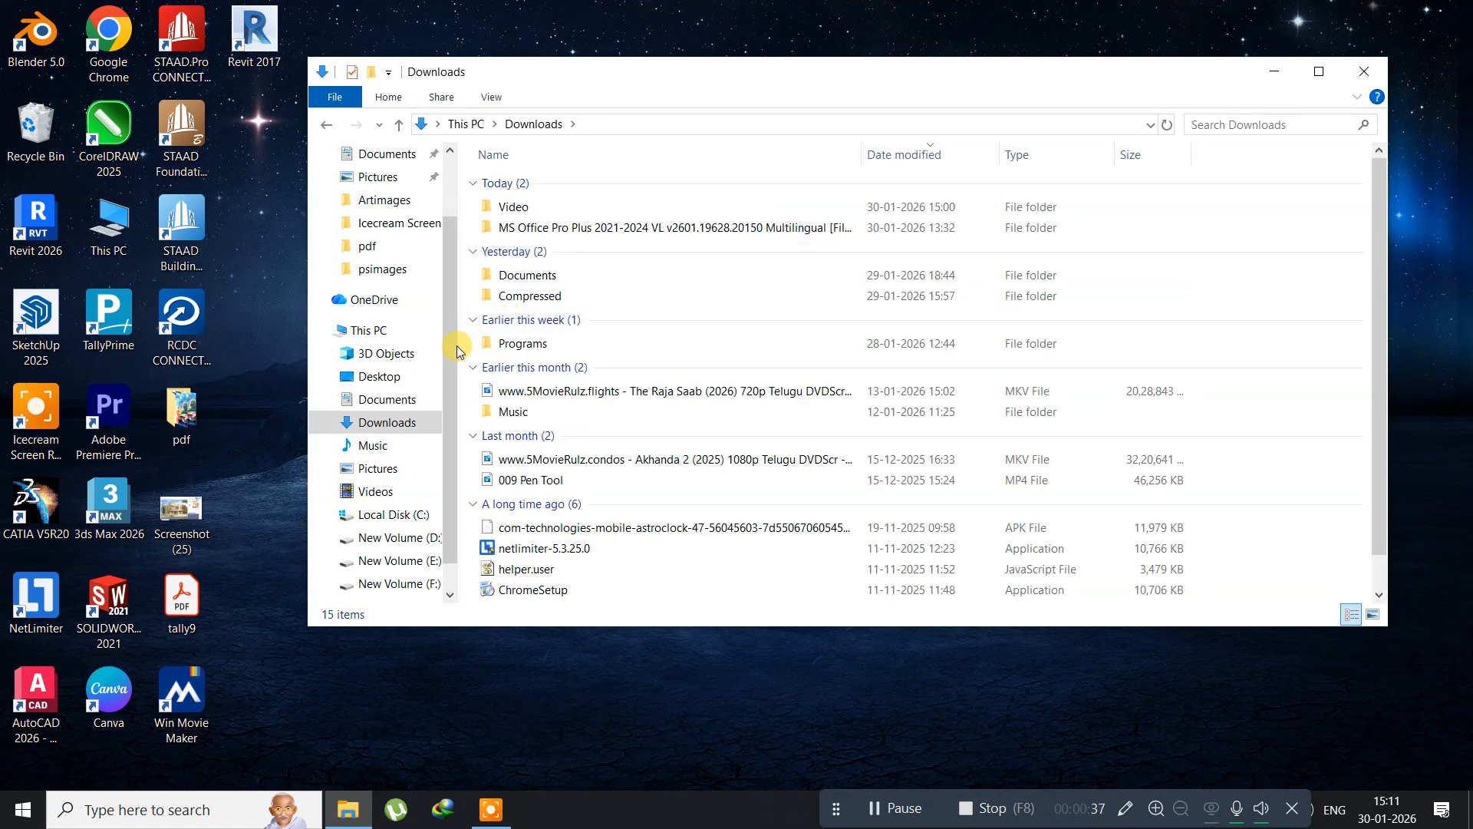
pyautogui.moveTo(571, 82); pyautogui.dragTo(435, 110)
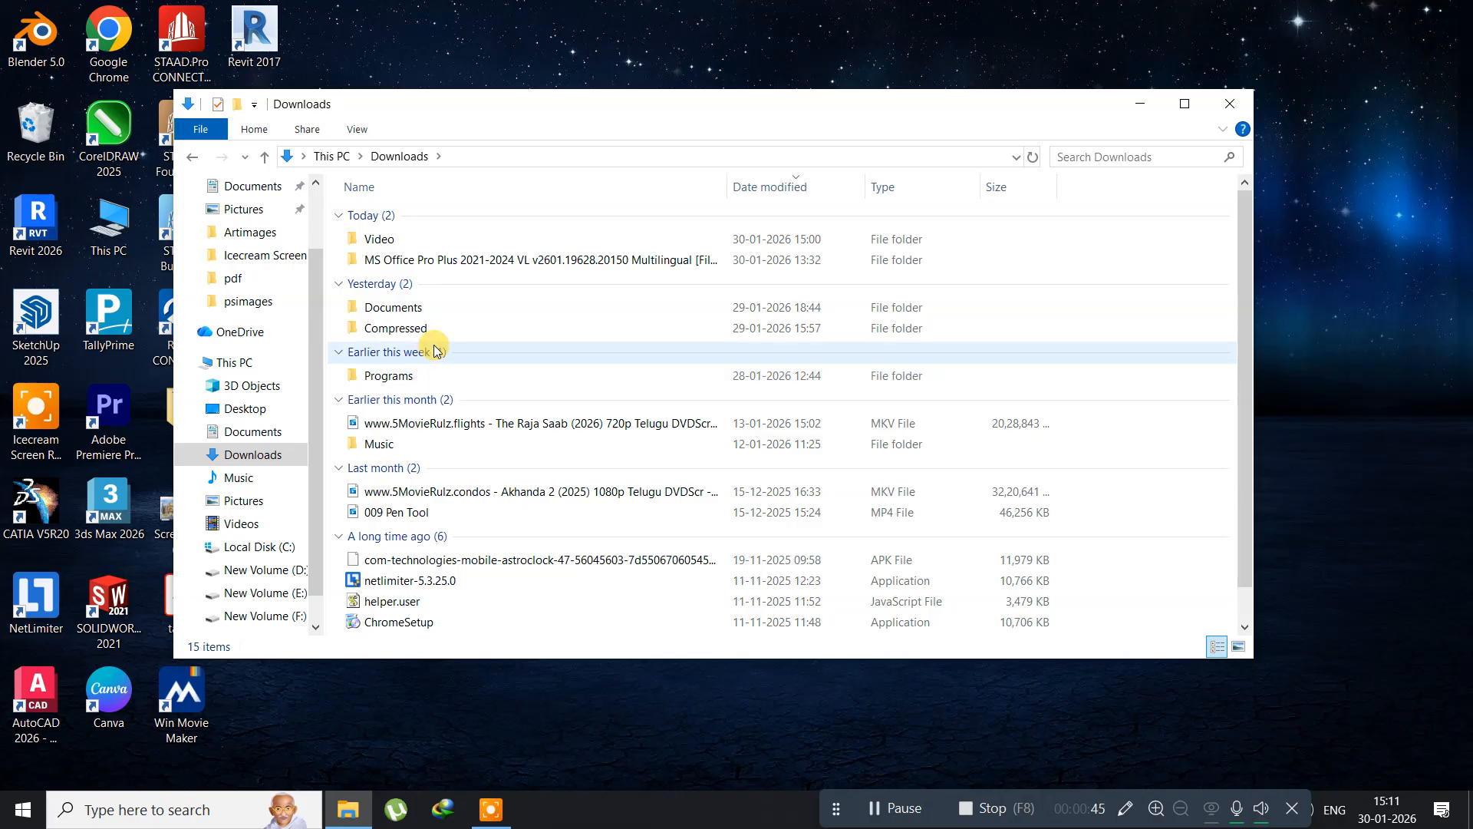
pyautogui.doubleClick(398, 328)
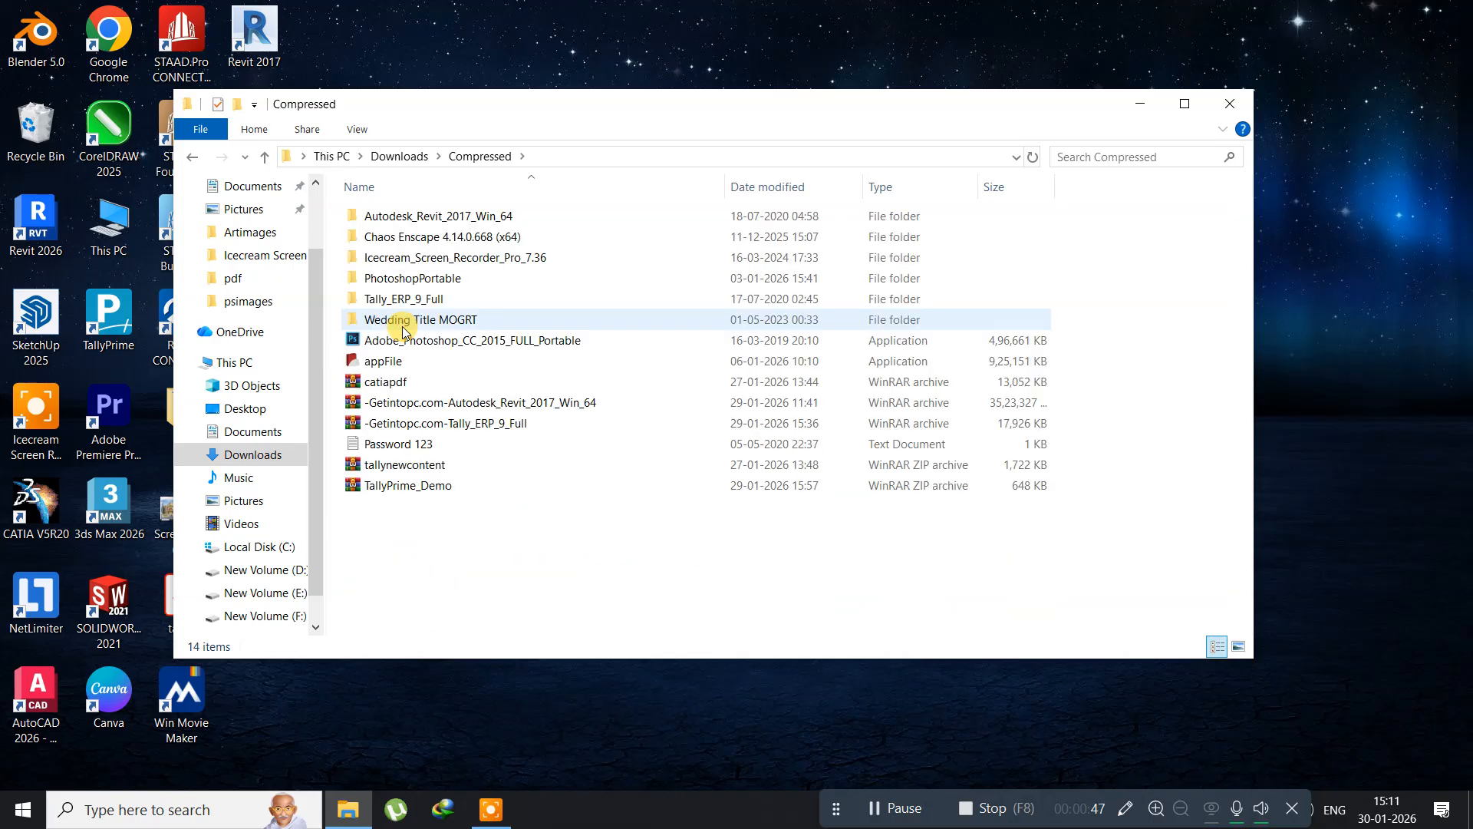
pyautogui.doubleClick(392, 281)
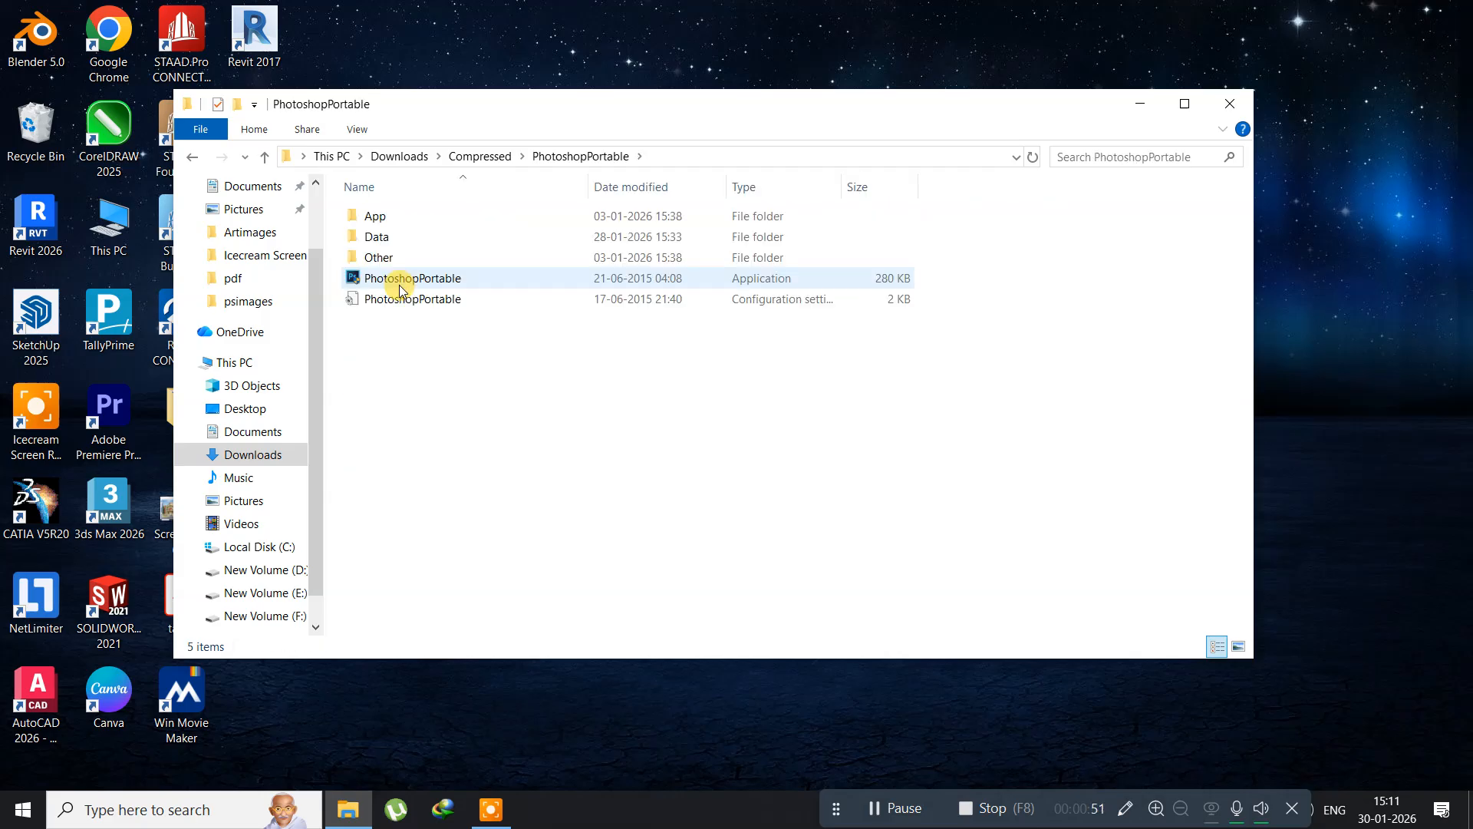
# Step: Launch the PhotoshopPortable application and dismiss its Libraries extension notice at startup
pyautogui.doubleClick(389, 278)
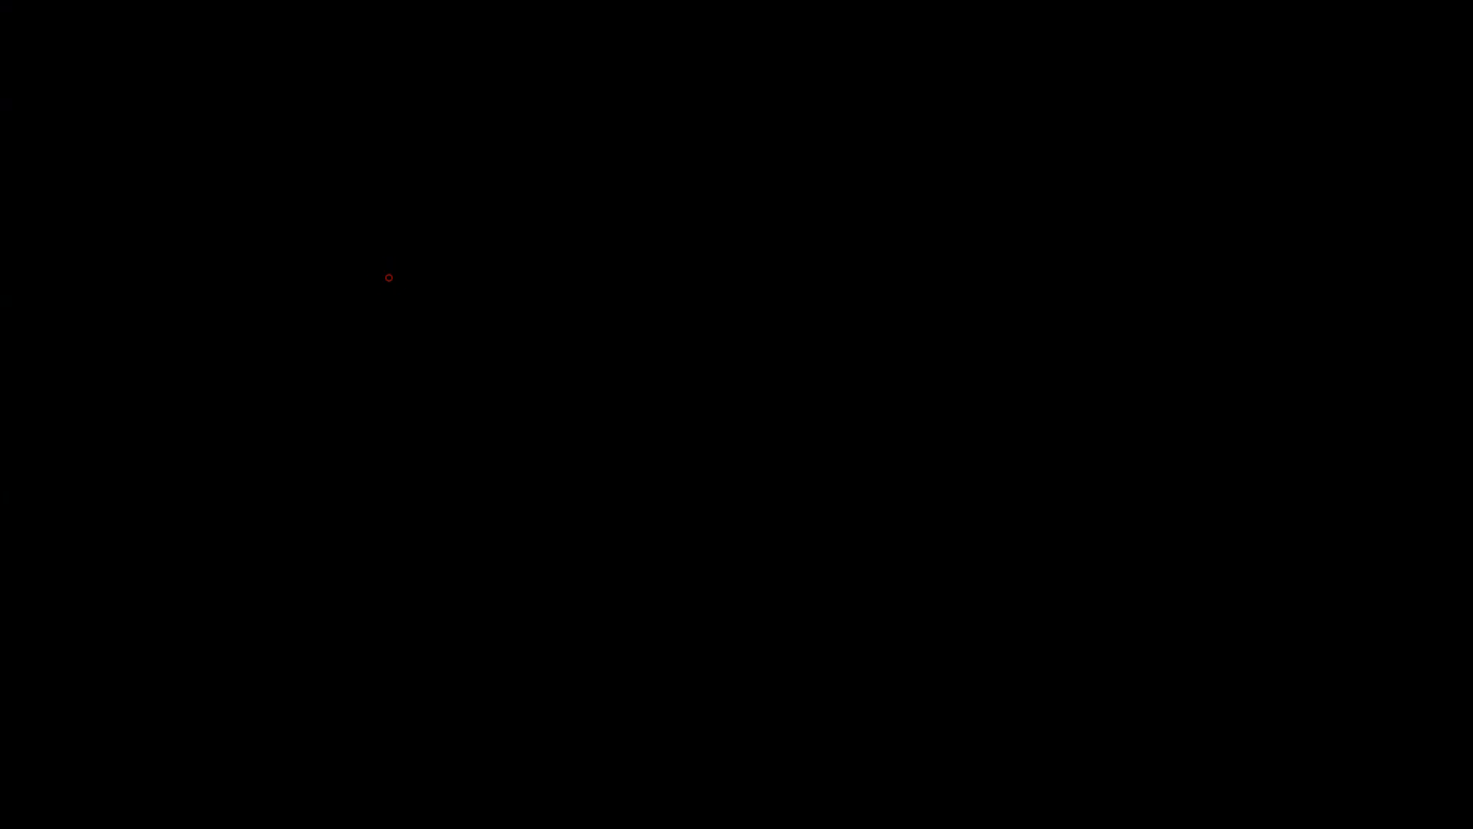
pyautogui.click(615, 537)
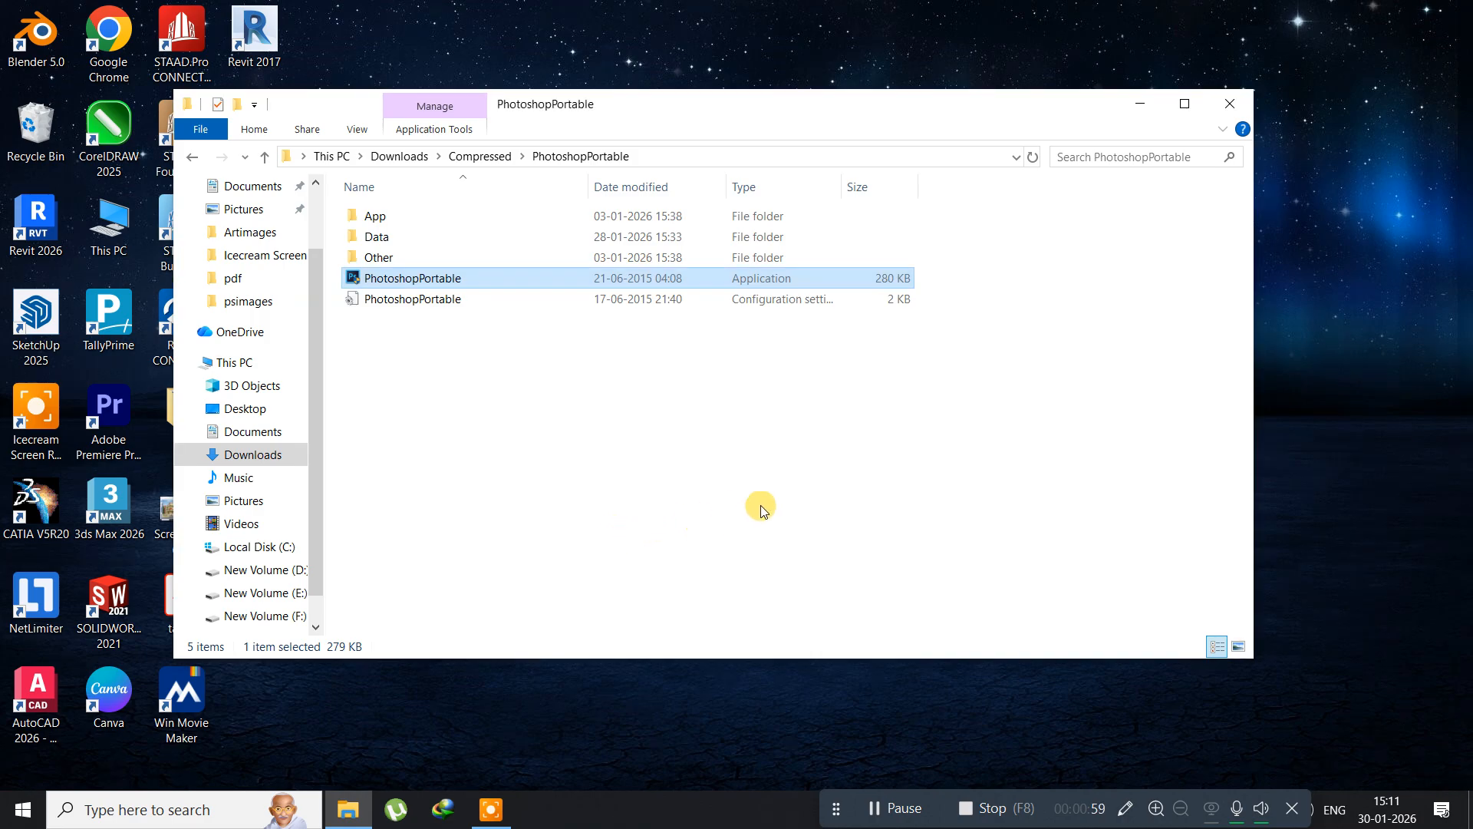
pyautogui.click(1238, 99)
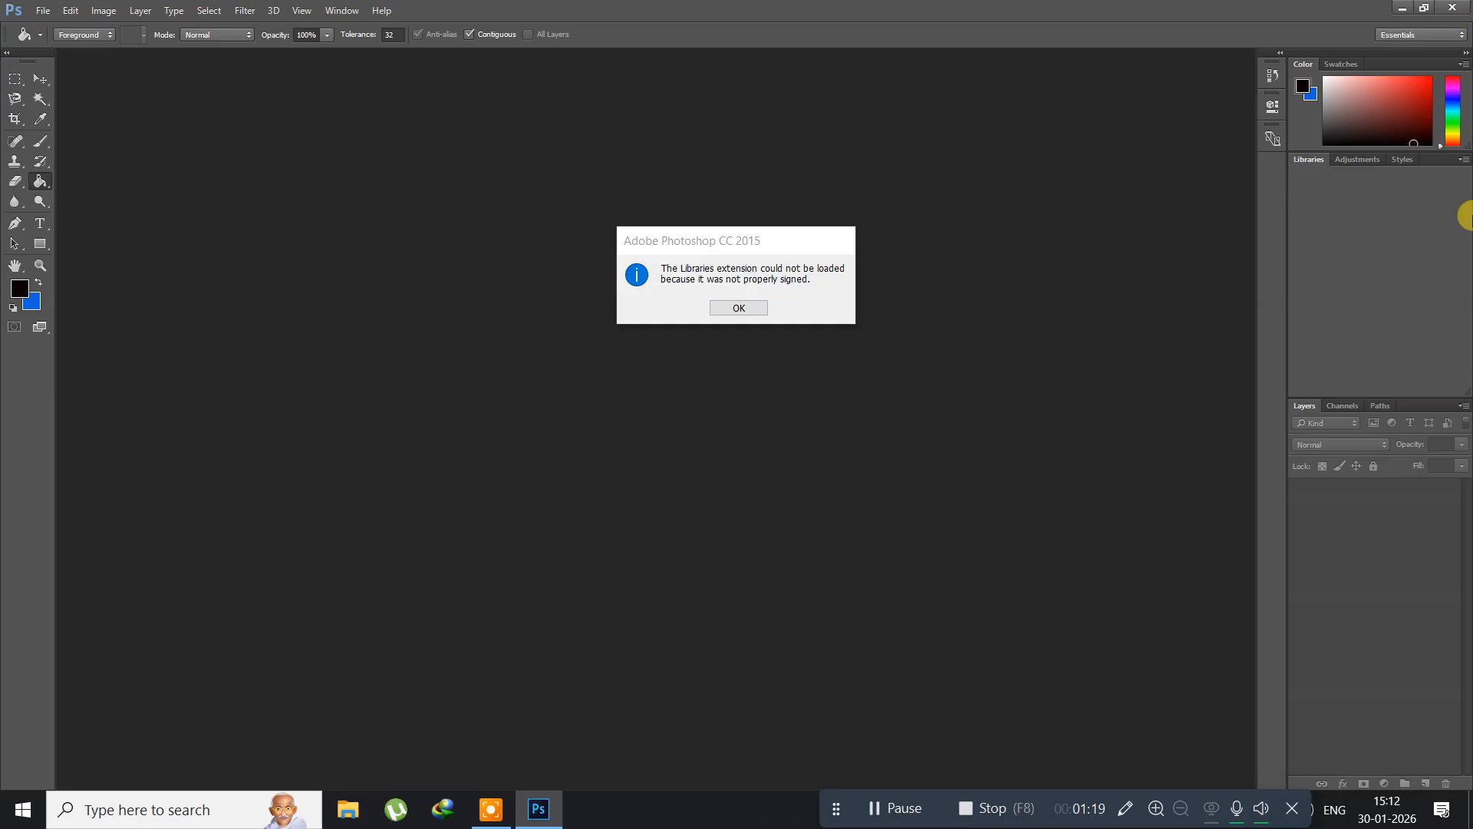
pyautogui.click(730, 307)
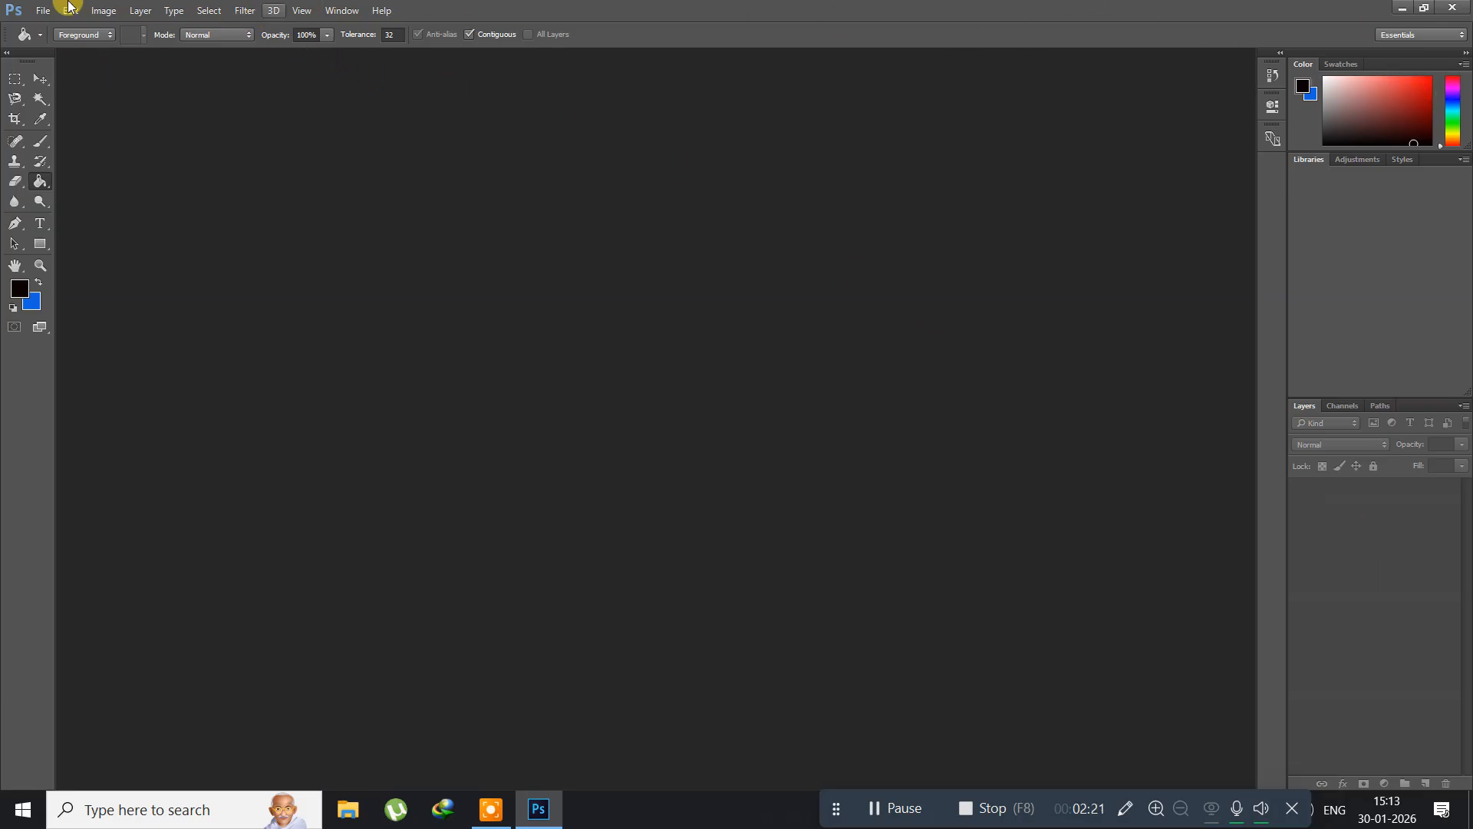
# Step: Hide the Libraries and Color panels from the workspace
pyautogui.click(340, 10)
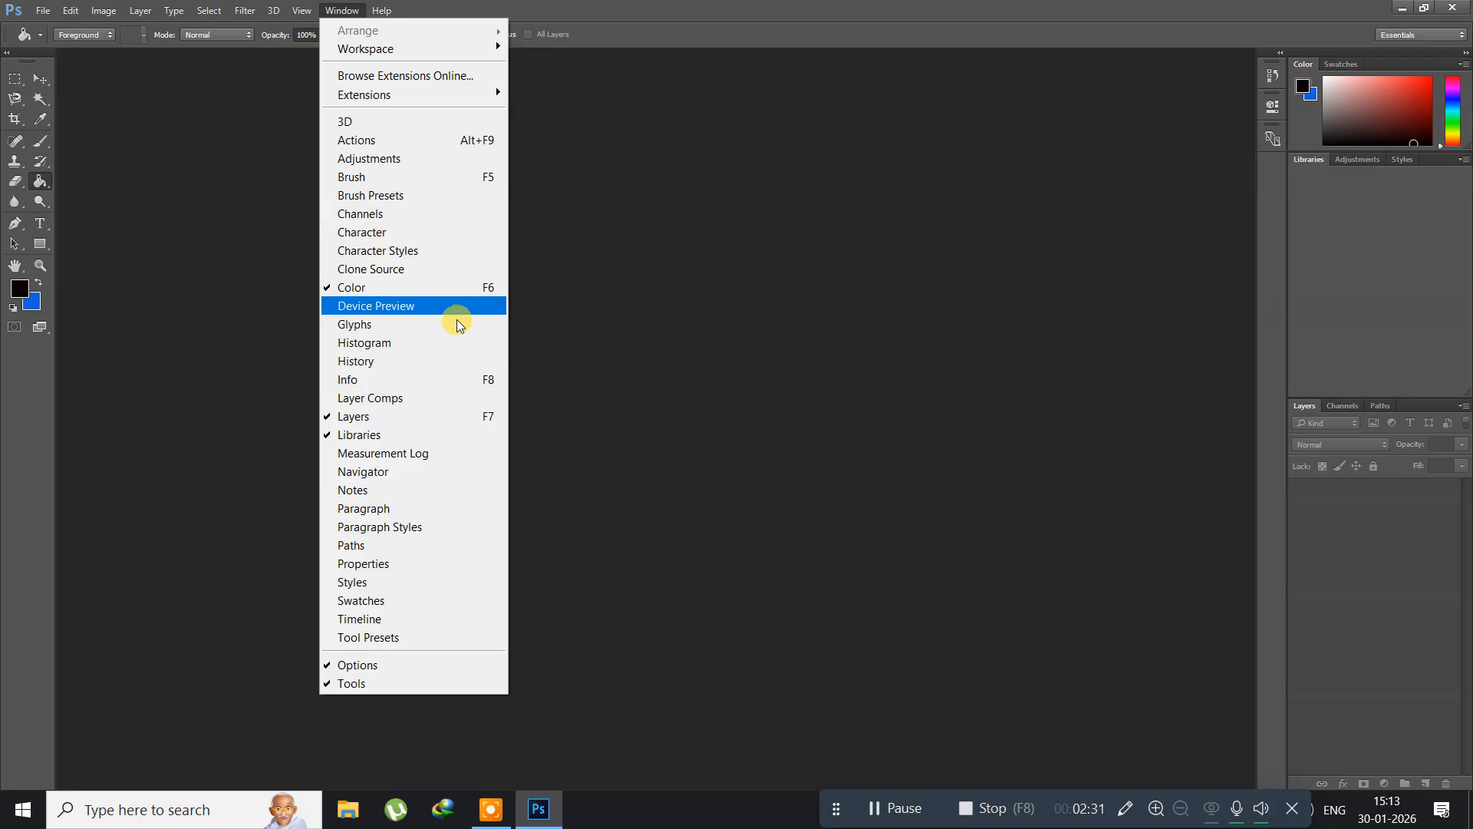
pyautogui.click(434, 439)
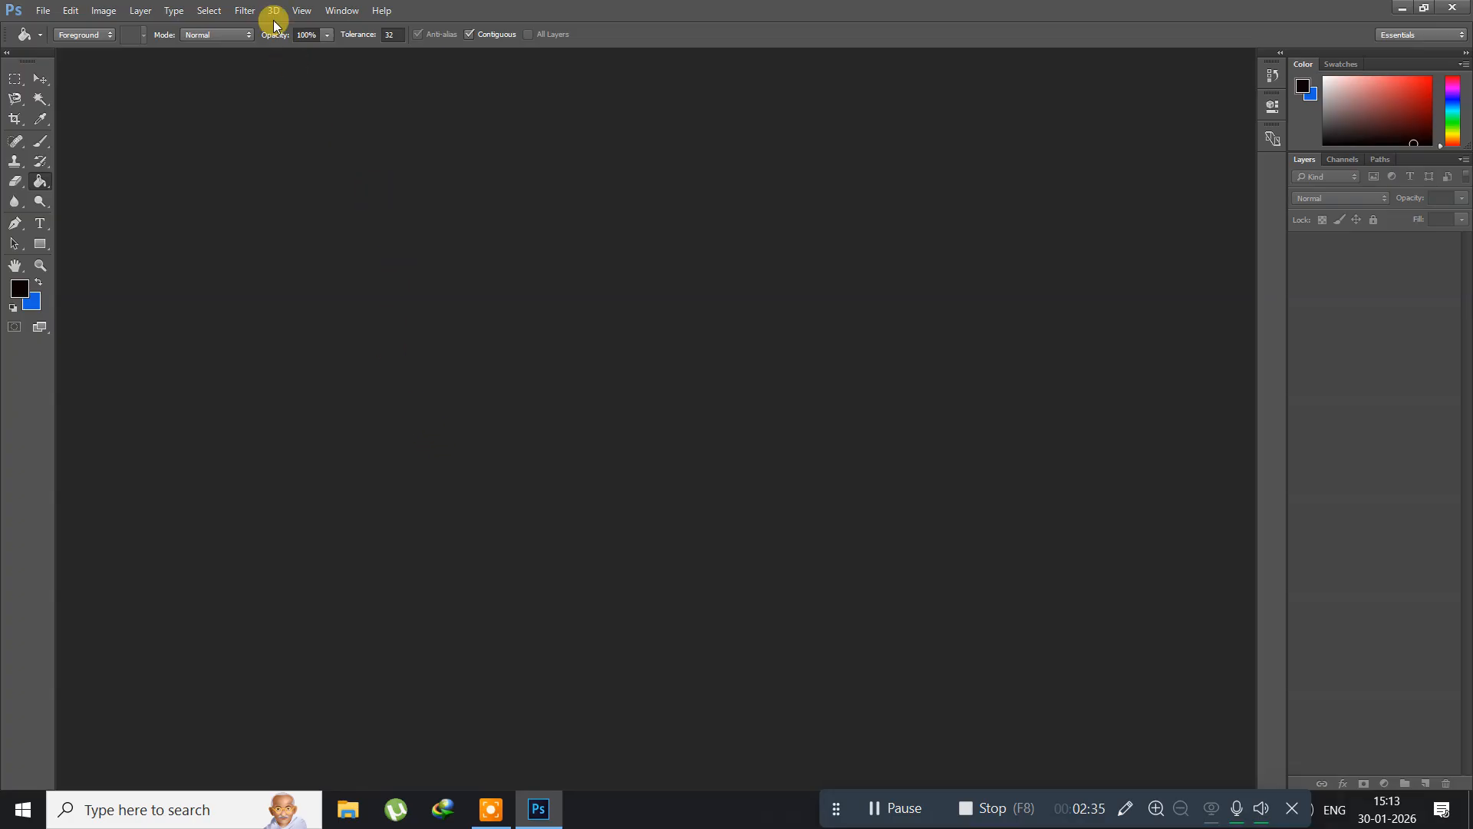
pyautogui.click(340, 11)
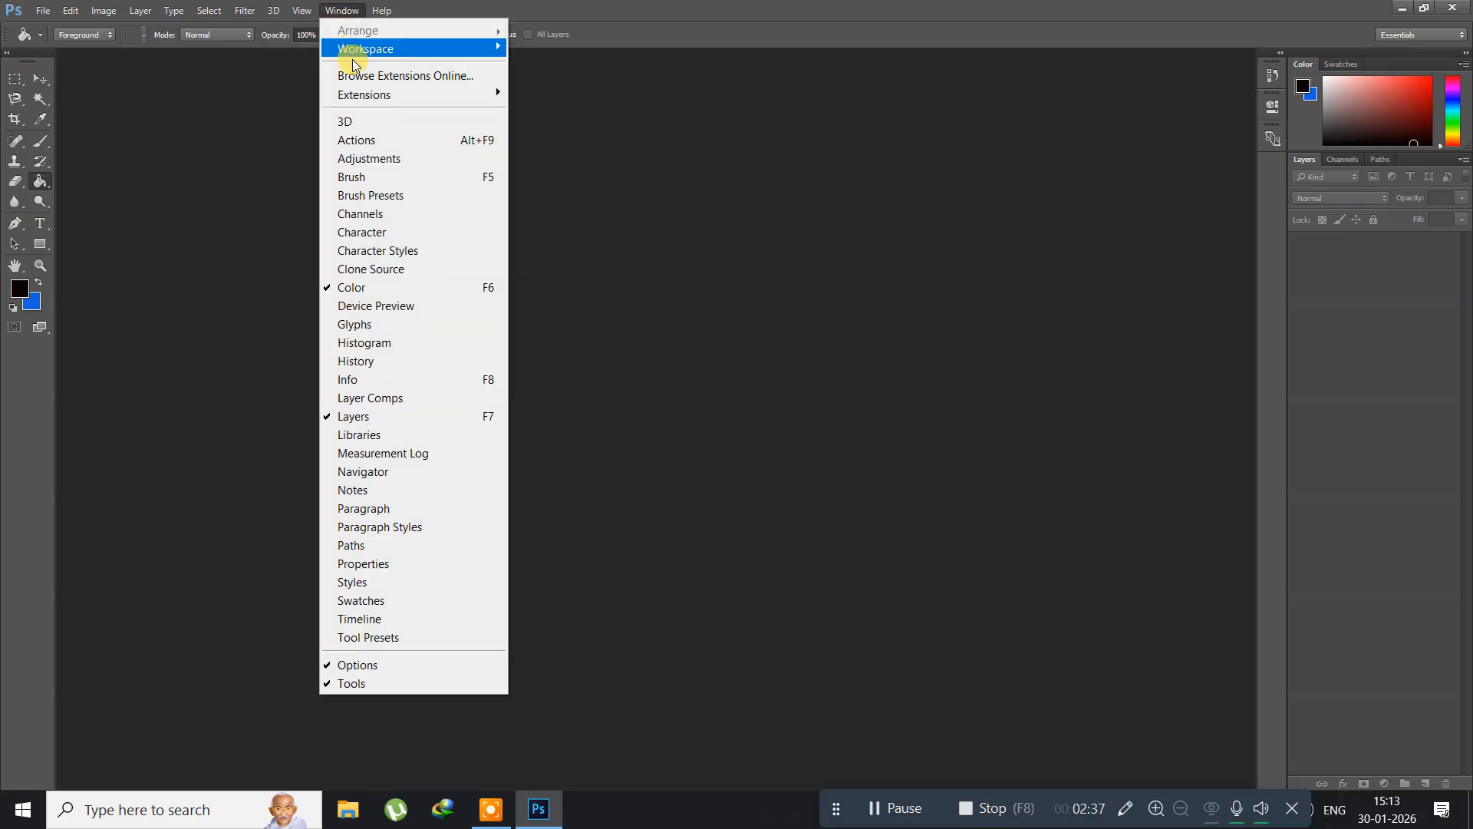
pyautogui.click(365, 292)
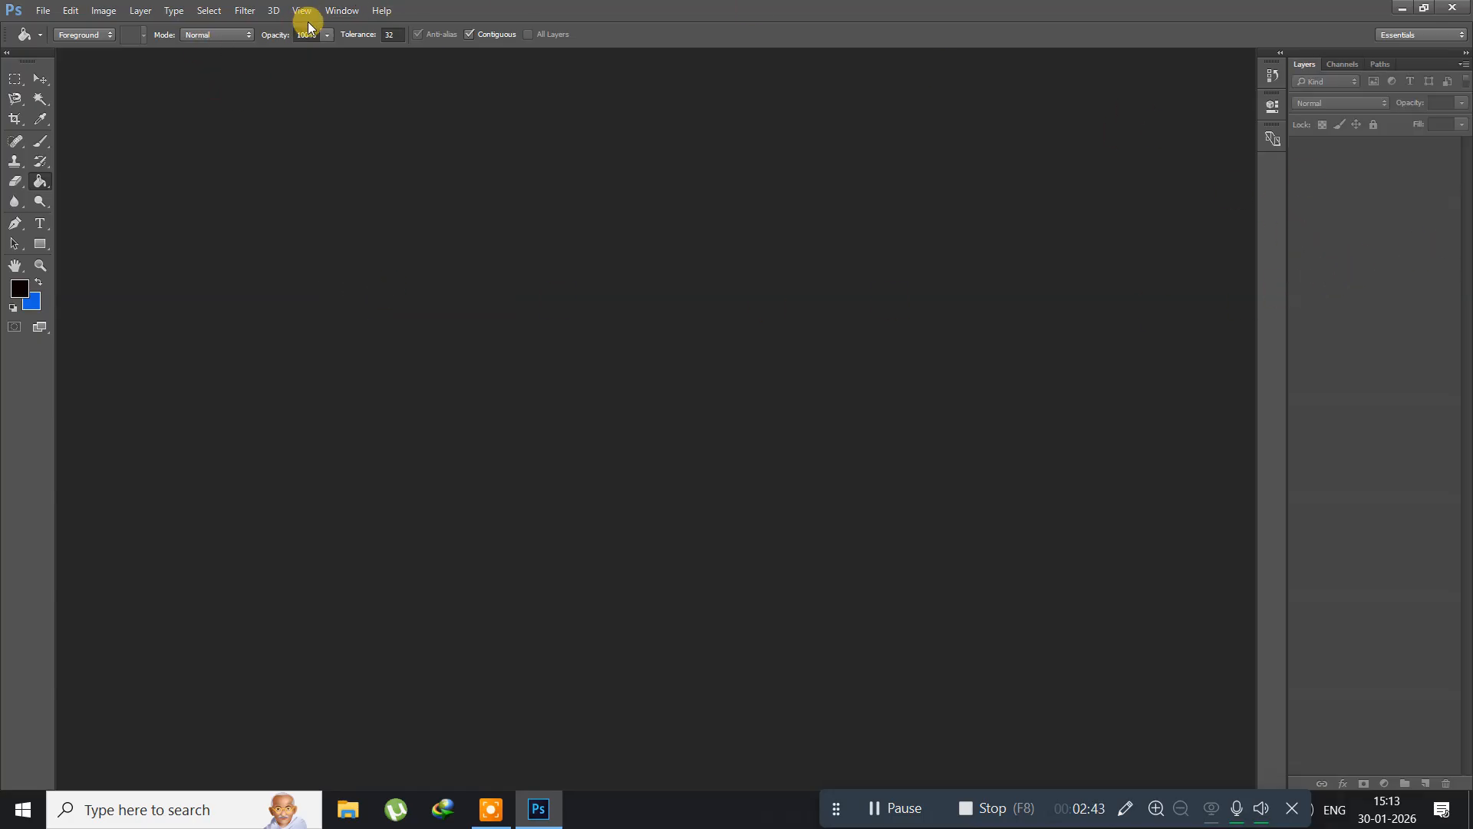
pyautogui.click(331, 17)
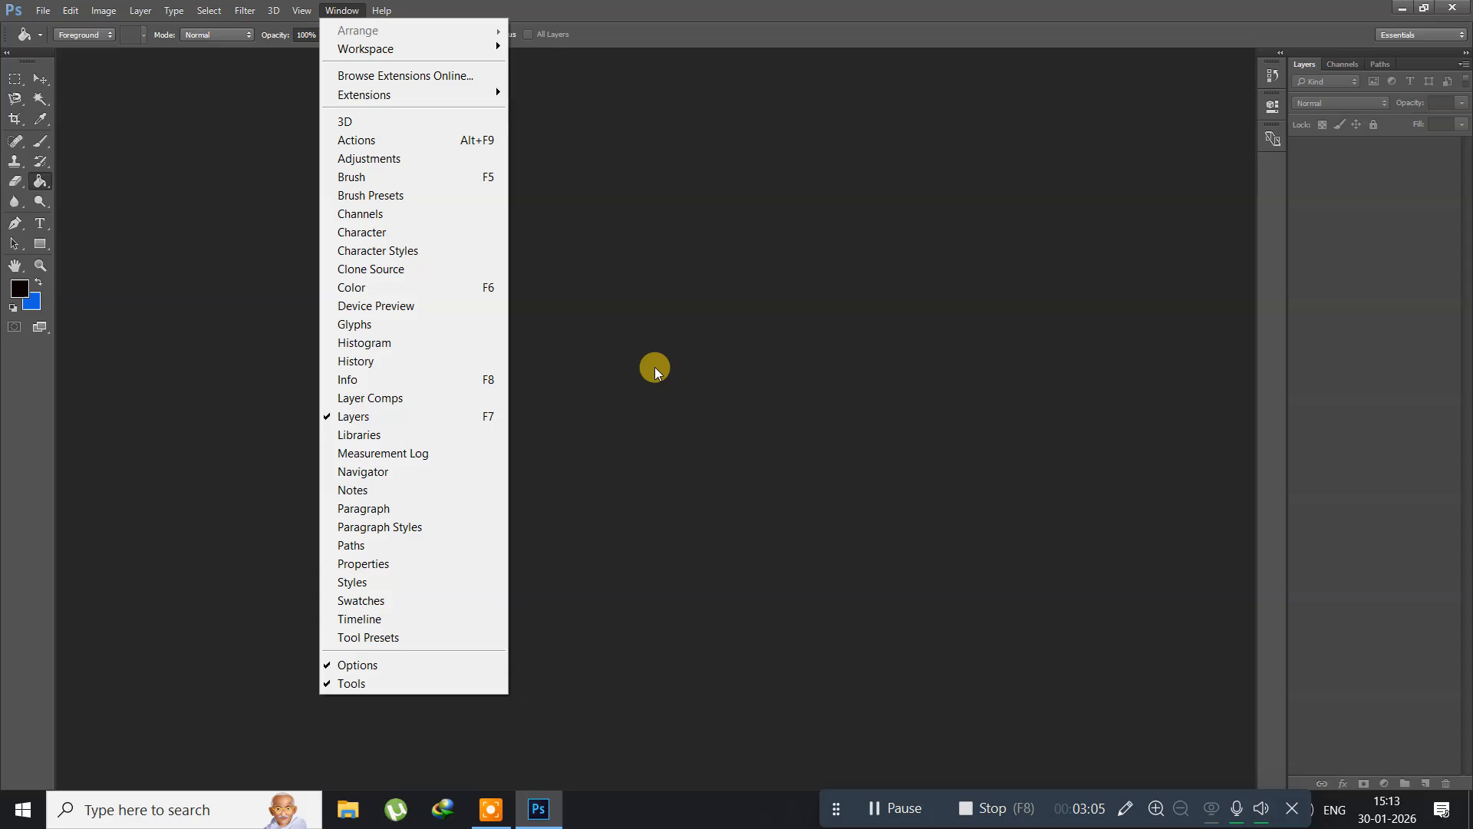
pyautogui.click(656, 366)
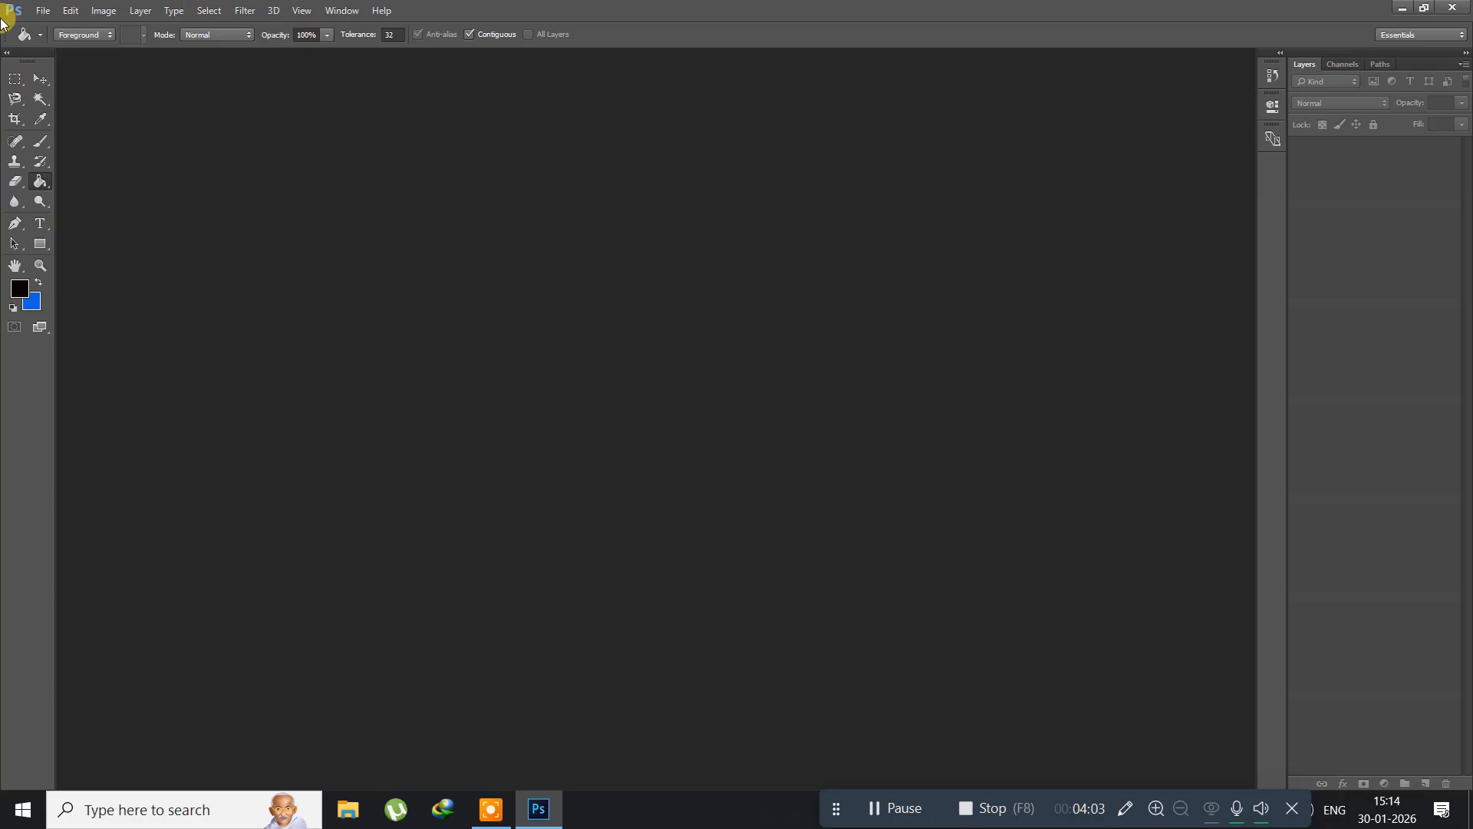
# Step: Start a new document and name it sample
pyautogui.click(40, 10)
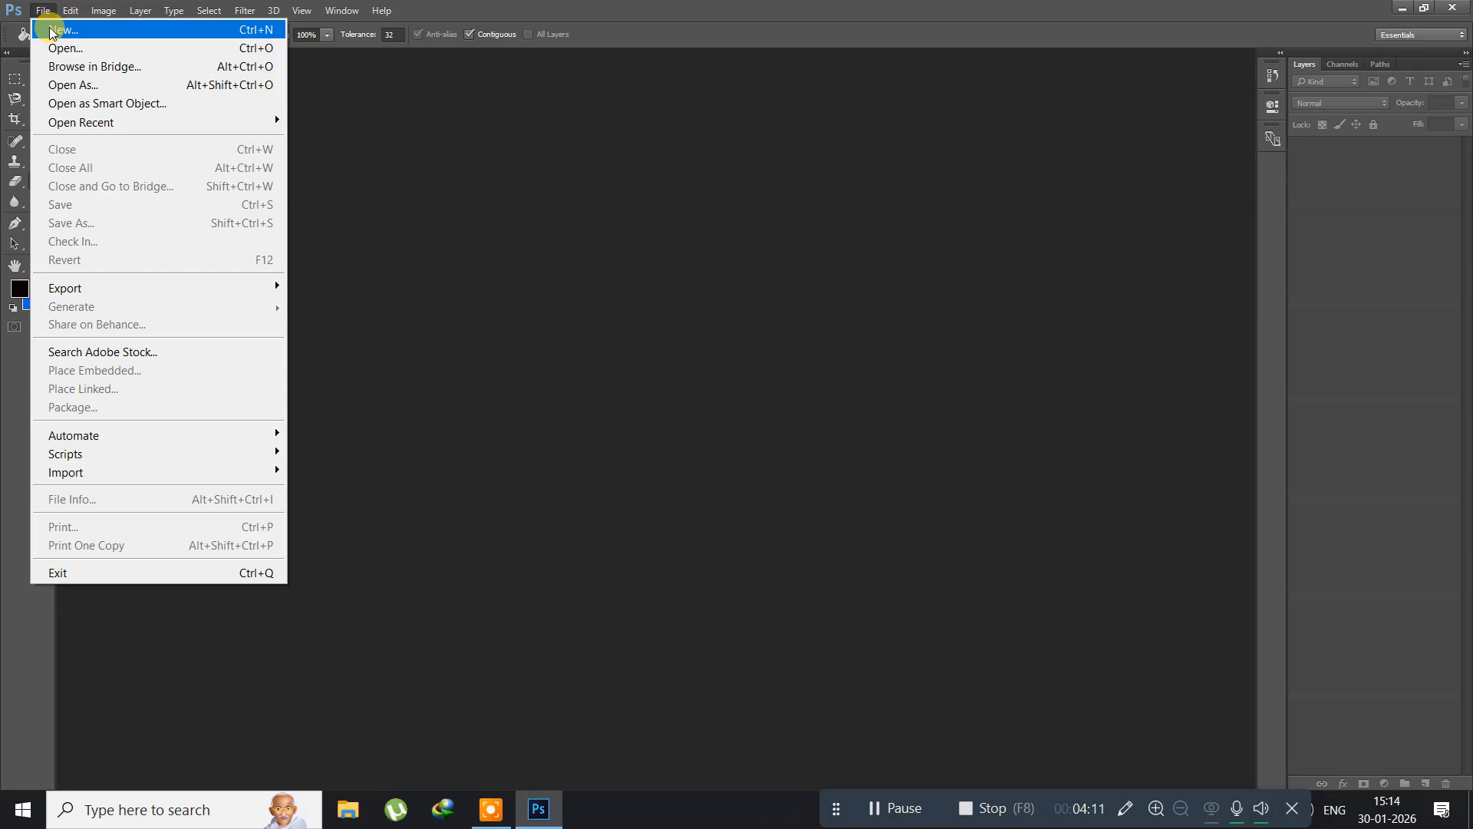
pyautogui.click(52, 32)
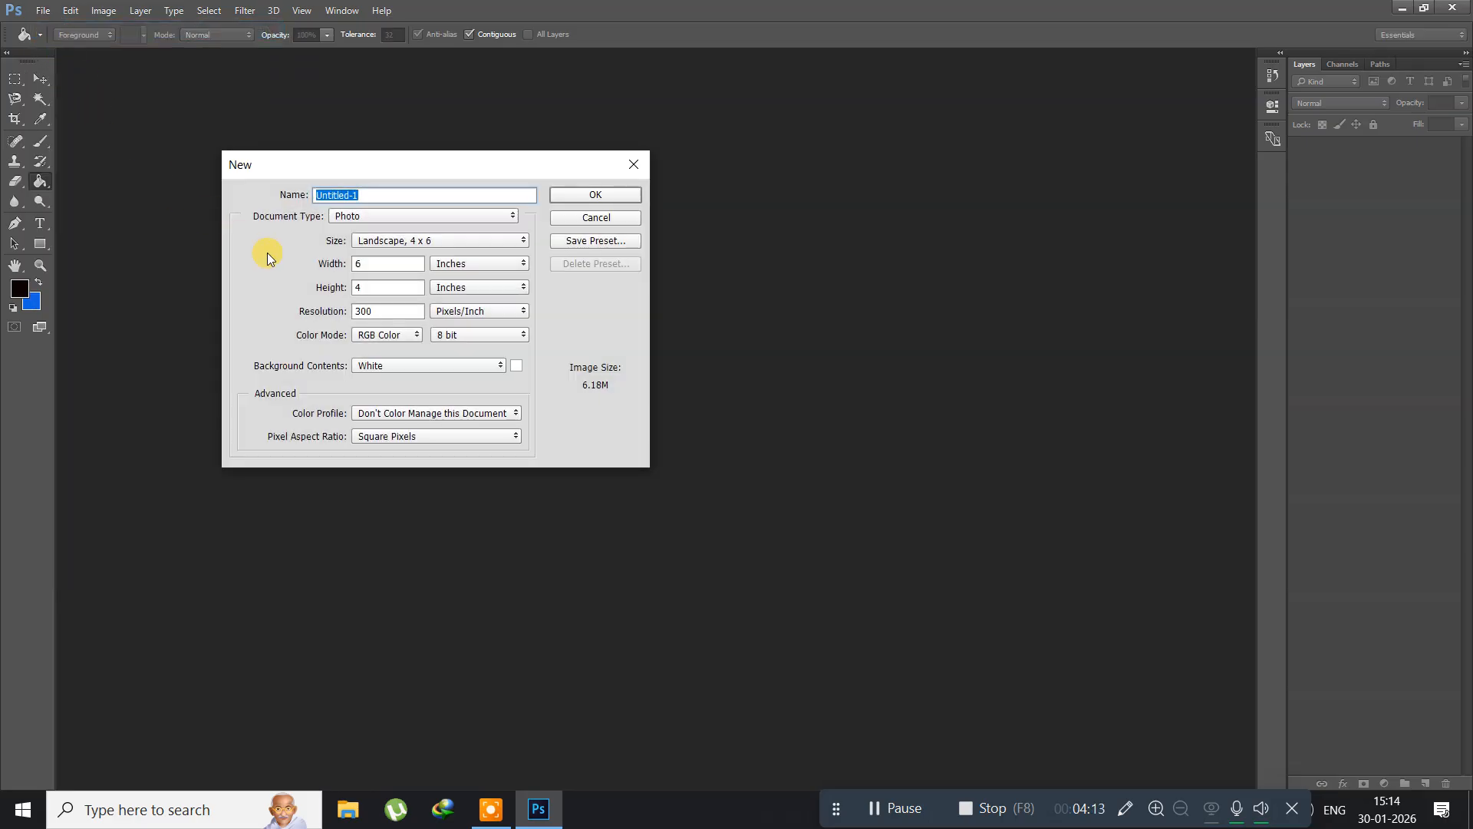
pyautogui.moveTo(393, 168); pyautogui.dragTo(418, 228)
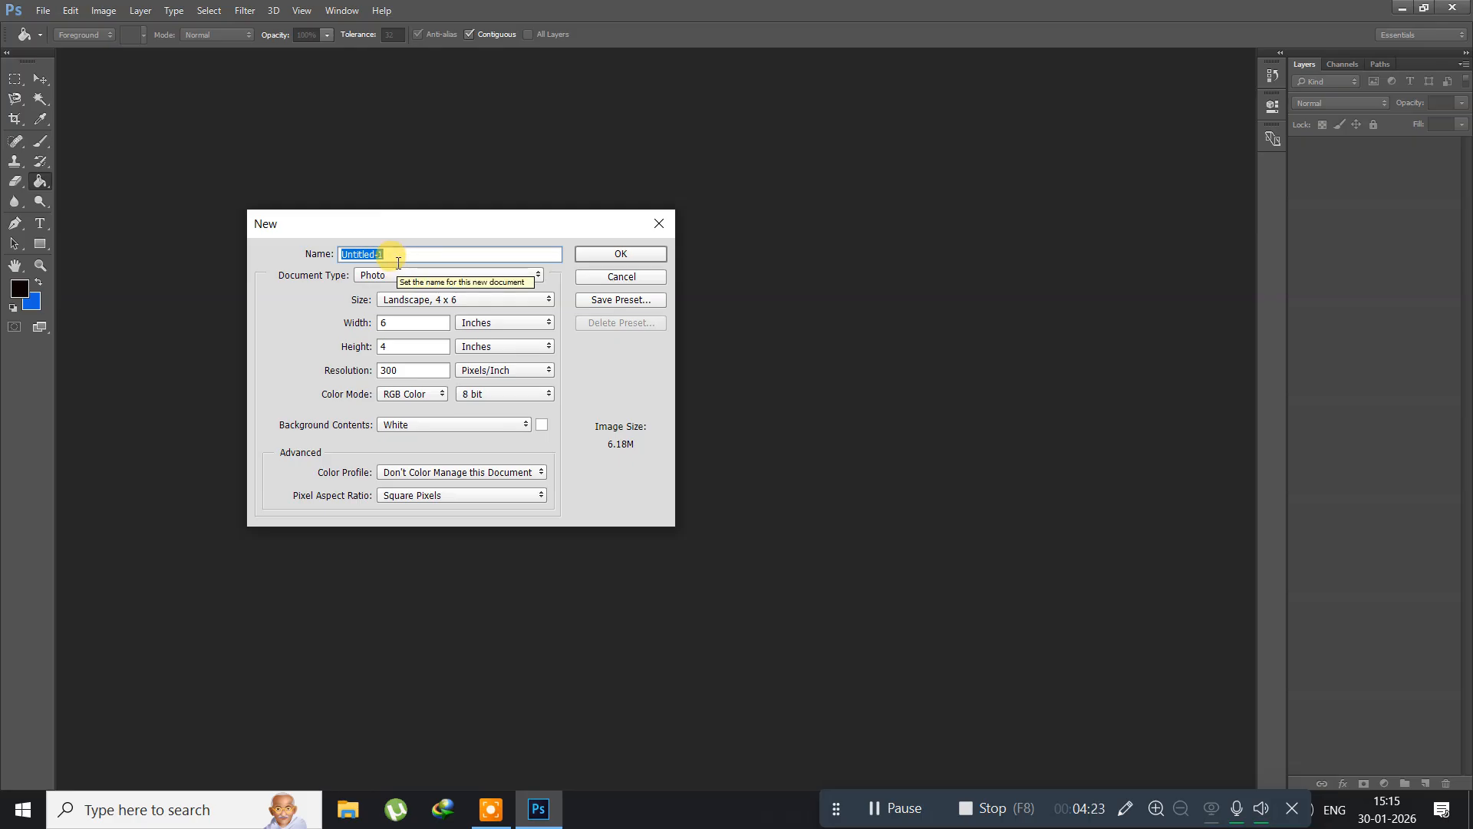
pyautogui.write('sample')
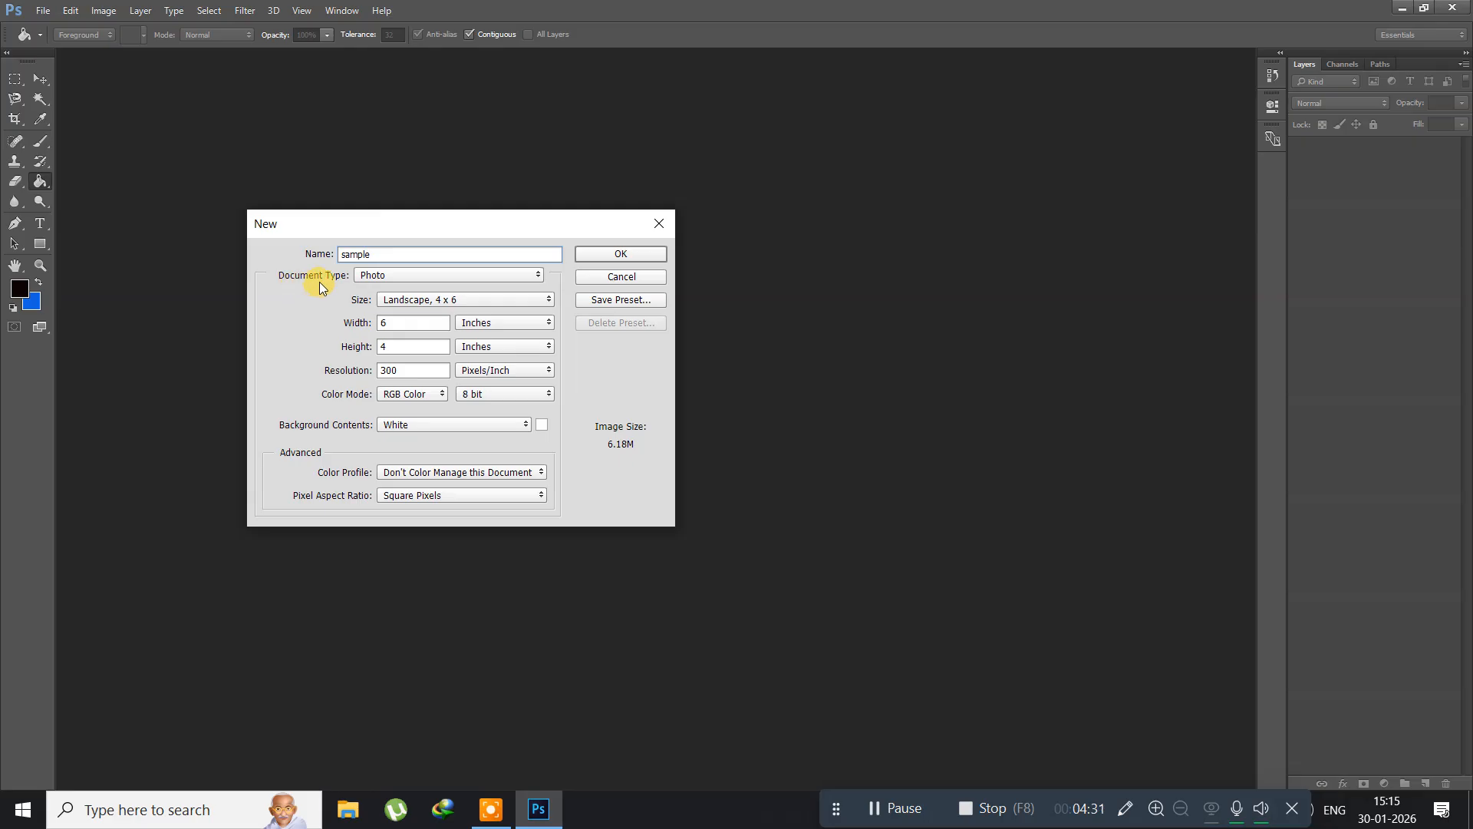
# Step: Set the new document's type to U.S. Paper and look through its available sizes
pyautogui.click(407, 276)
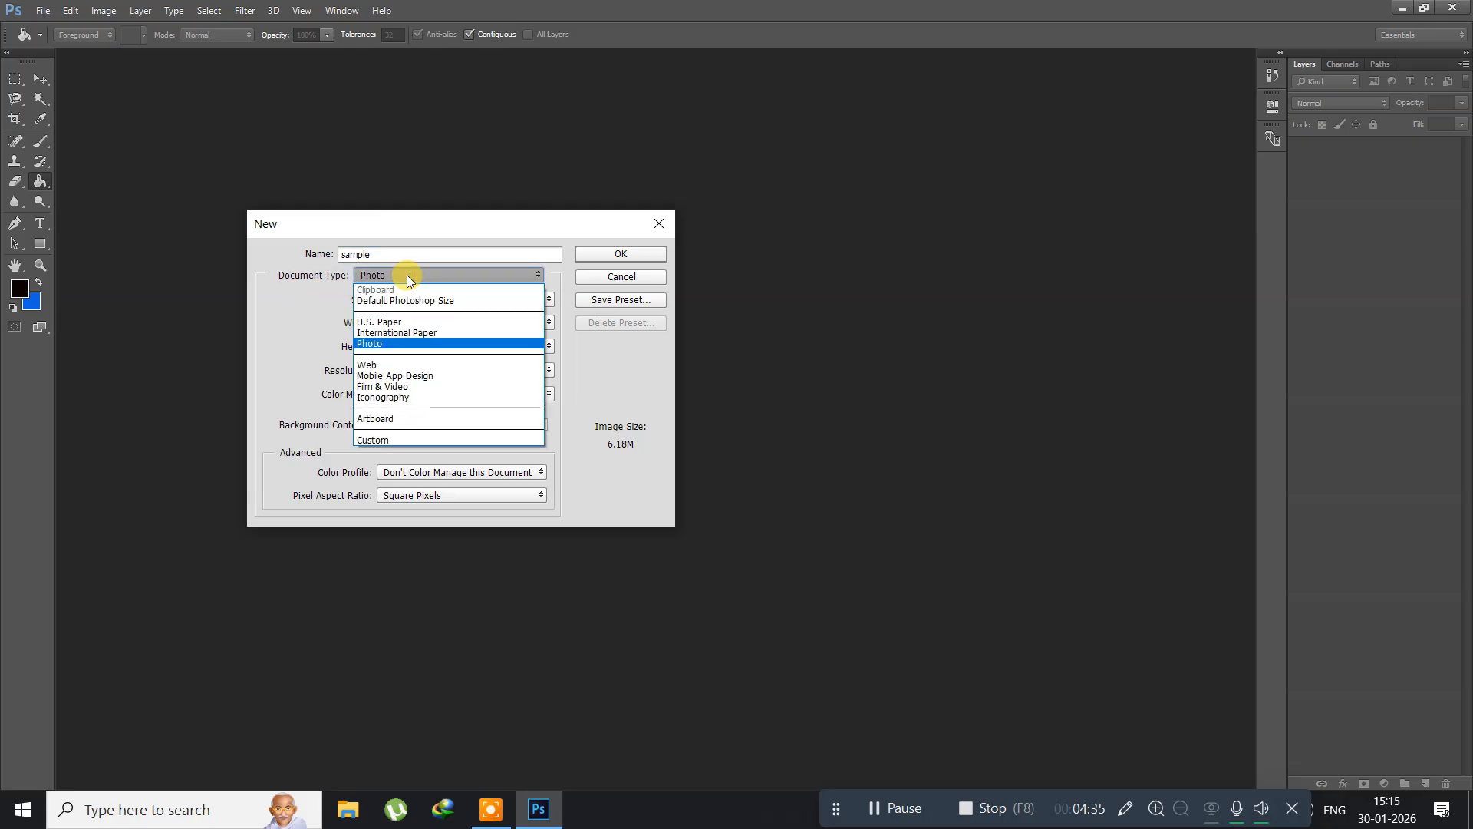
pyautogui.click(394, 323)
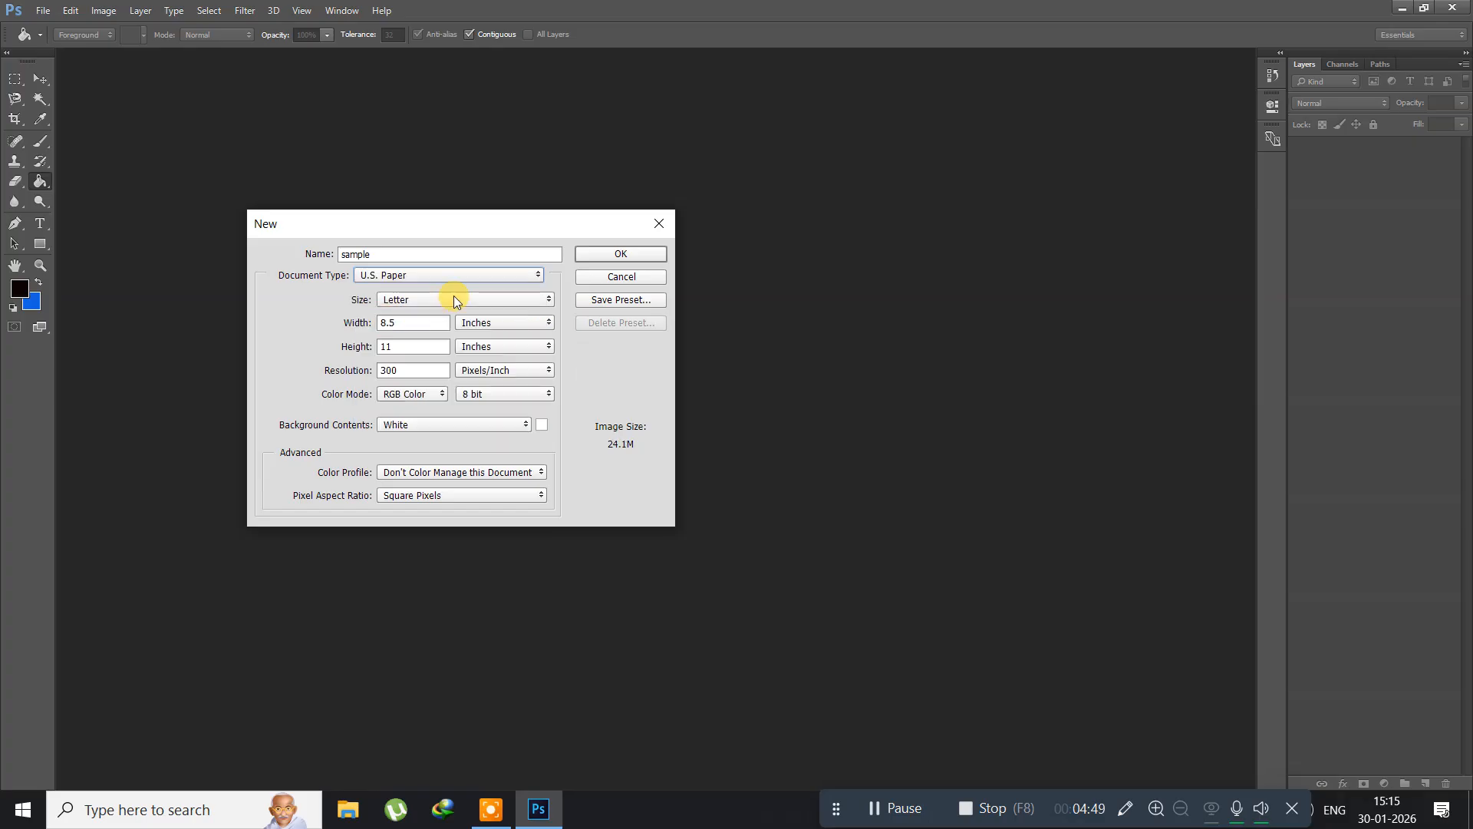
pyautogui.click(496, 299)
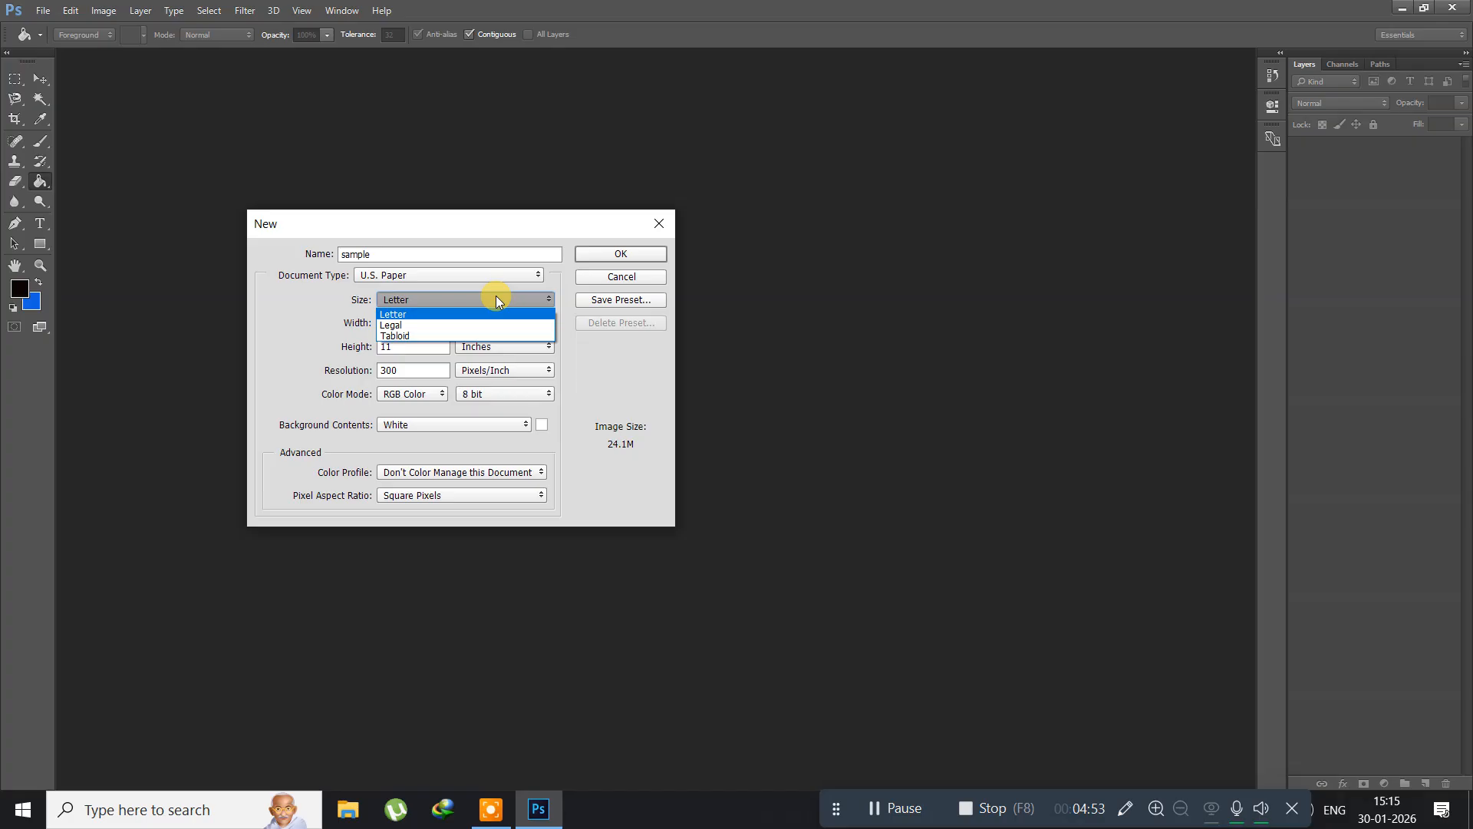
pyautogui.click(496, 299)
# Step: Change the document type to International Paper and look through its paper sizes
pyautogui.click(478, 275)
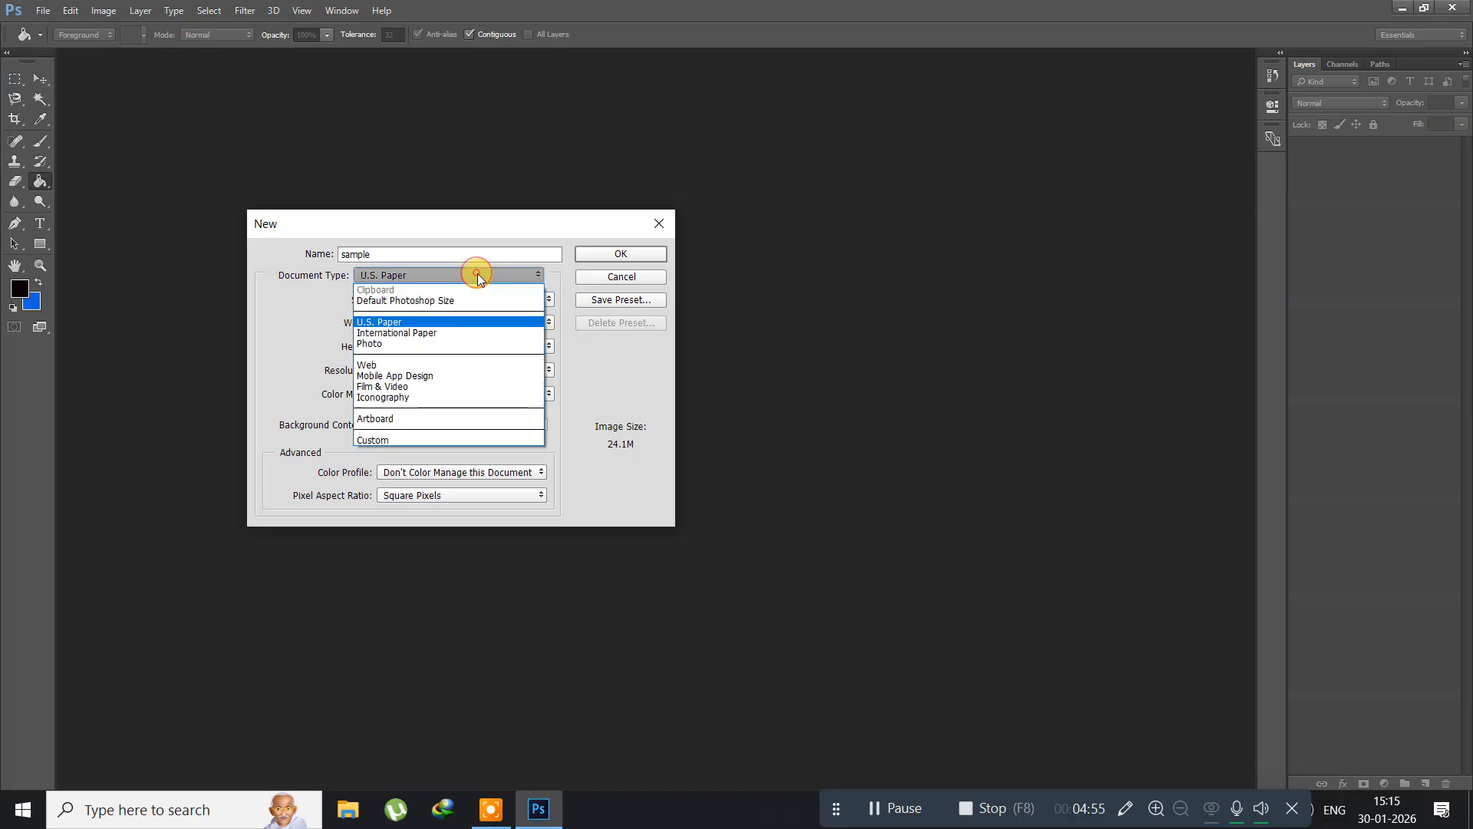
pyautogui.click(419, 333)
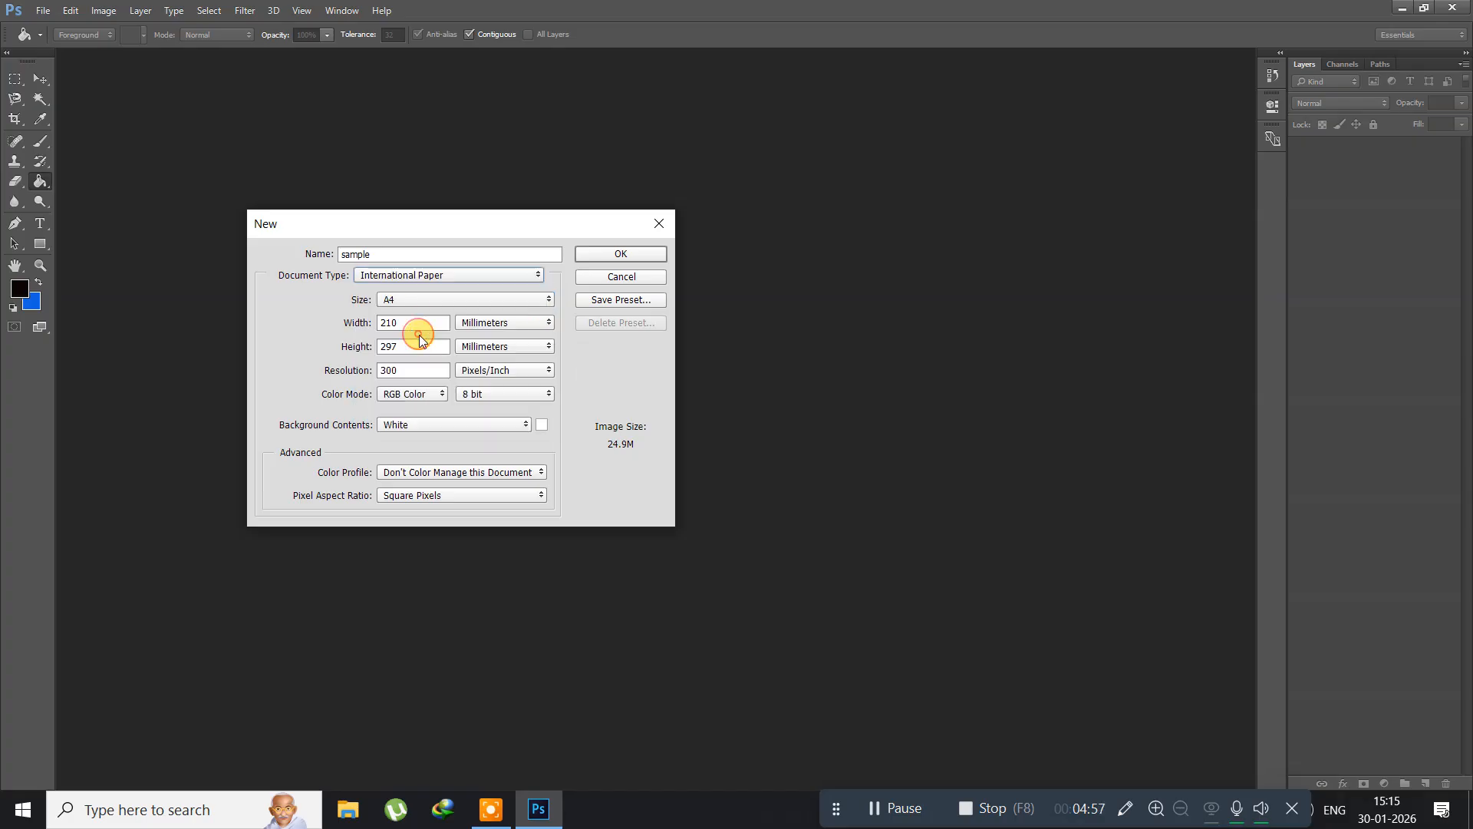
pyautogui.click(459, 304)
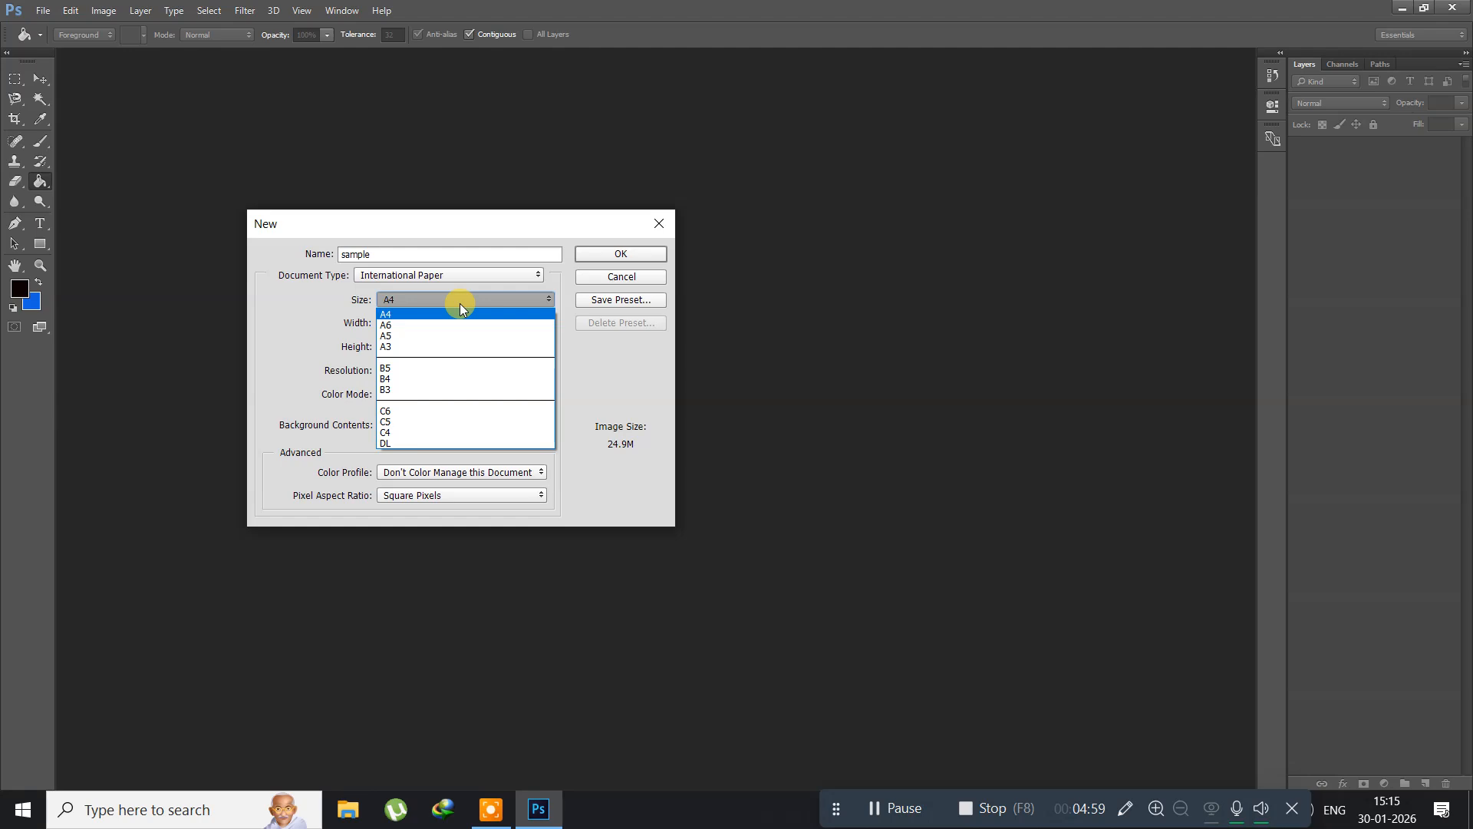
pyautogui.click(459, 304)
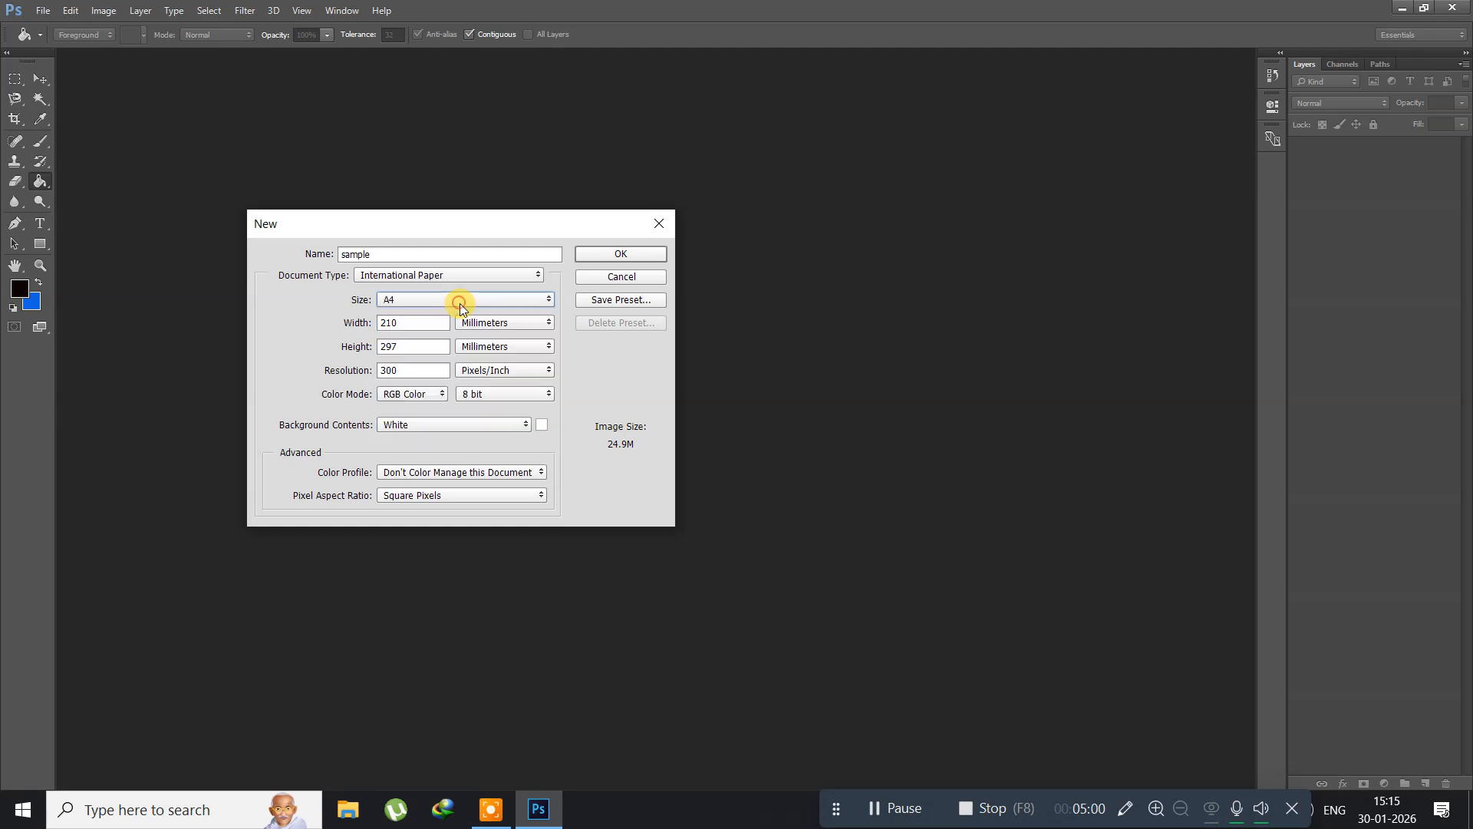
# Step: Switch the document type to Photo and look through its photo sizes
pyautogui.click(429, 277)
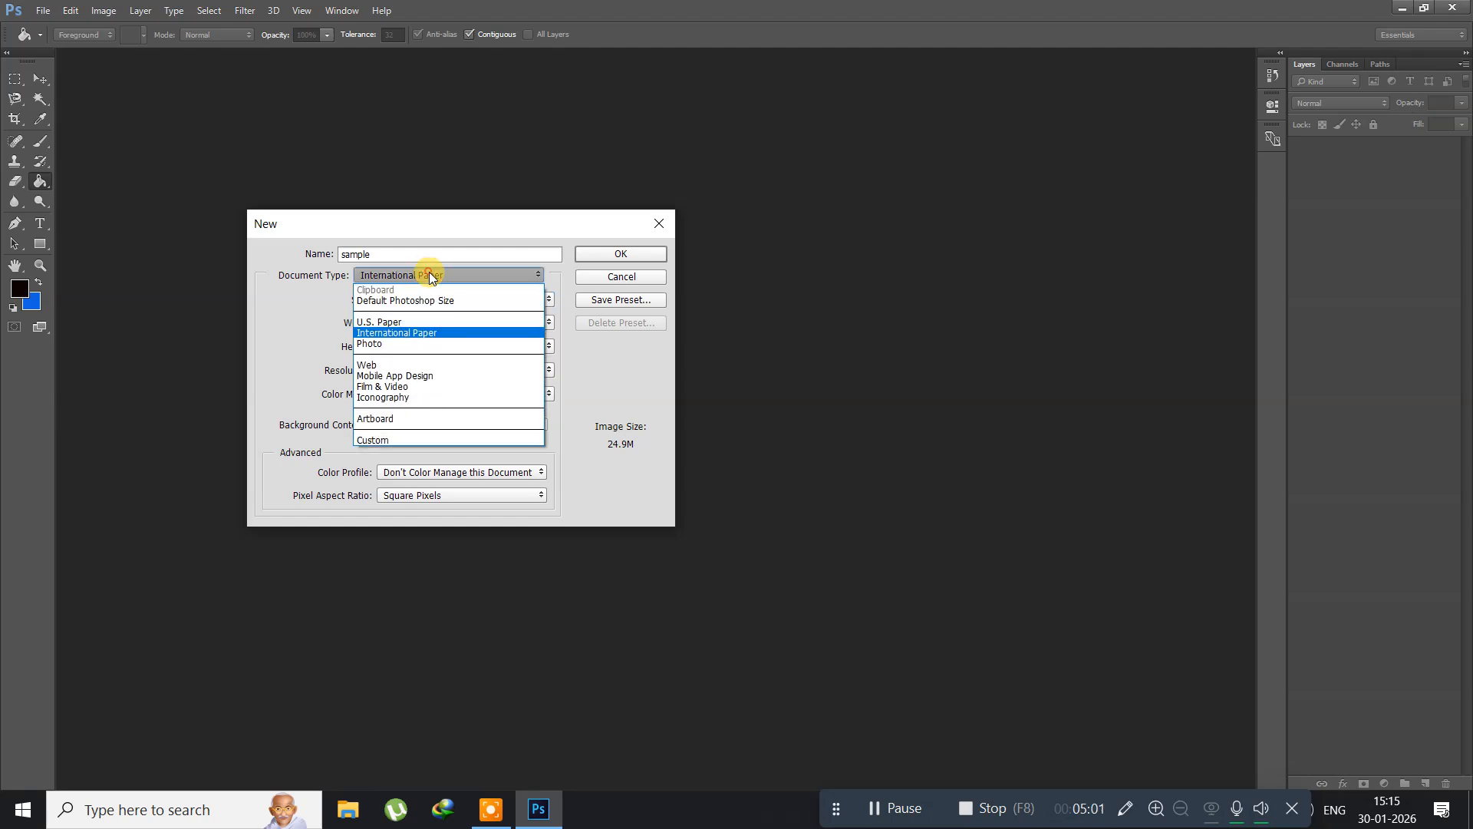
pyautogui.click(405, 343)
pyautogui.click(481, 278)
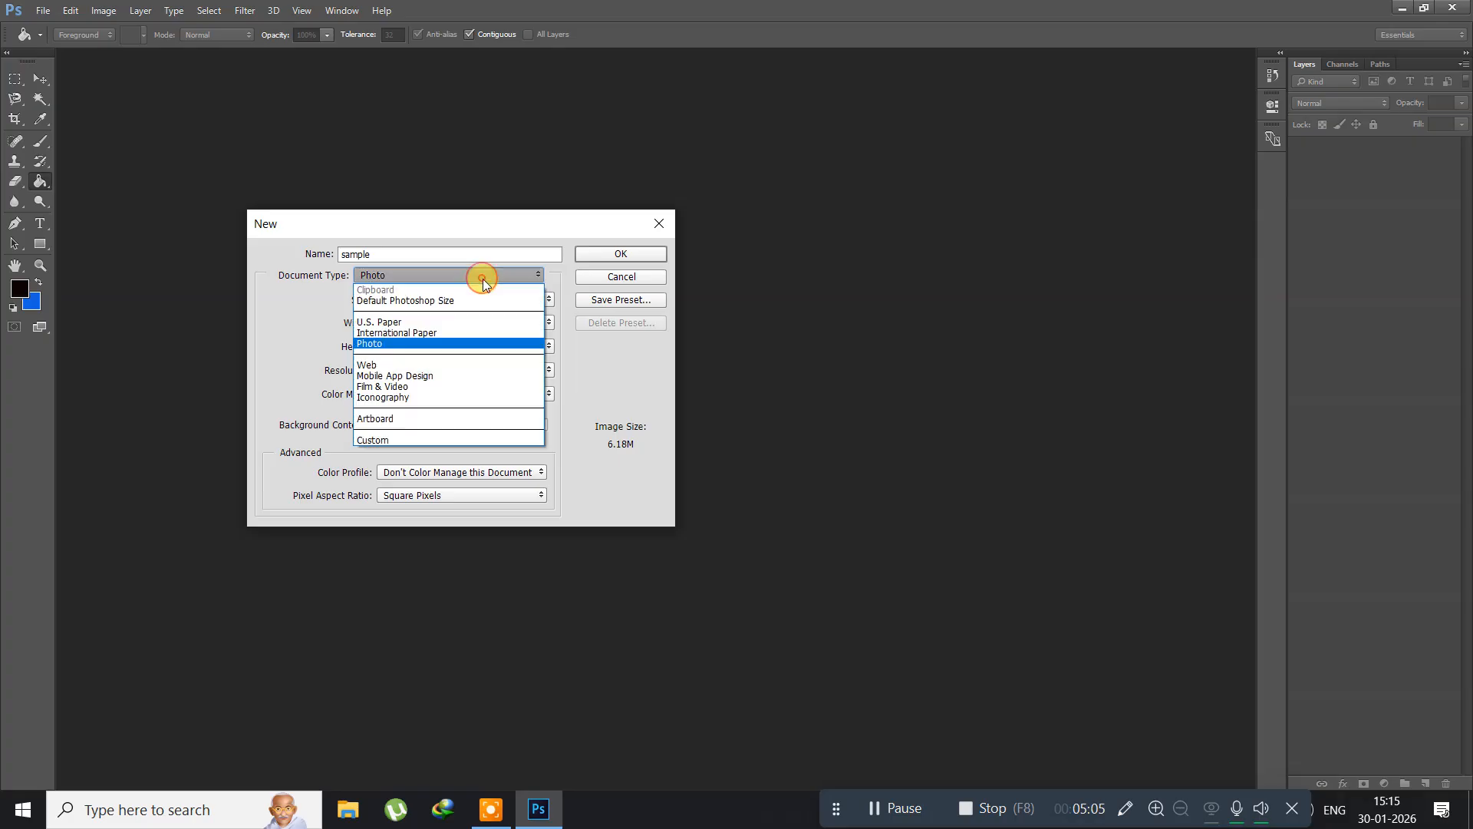
pyautogui.click(482, 279)
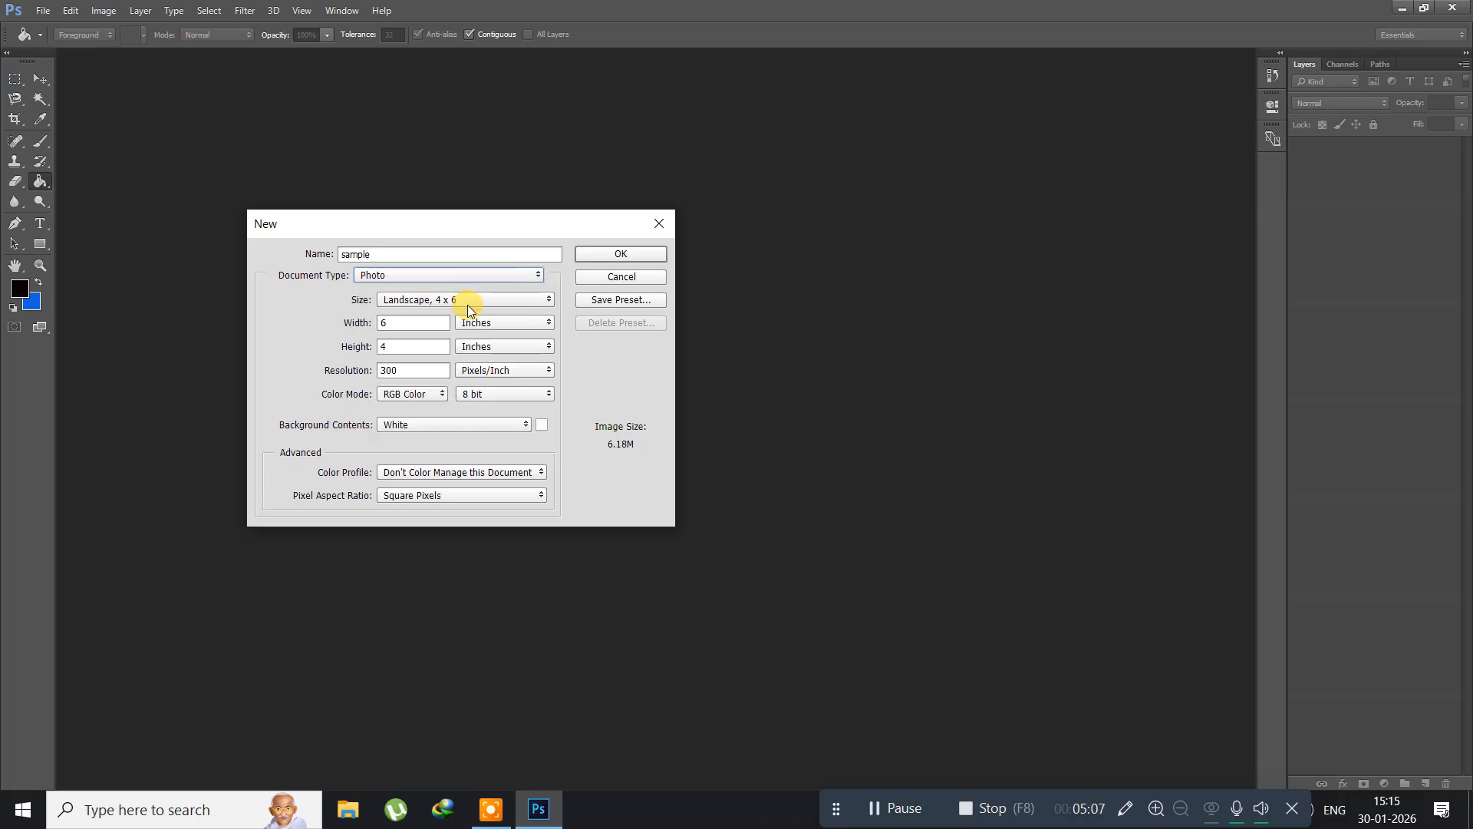
pyautogui.click(467, 303)
pyautogui.click(468, 300)
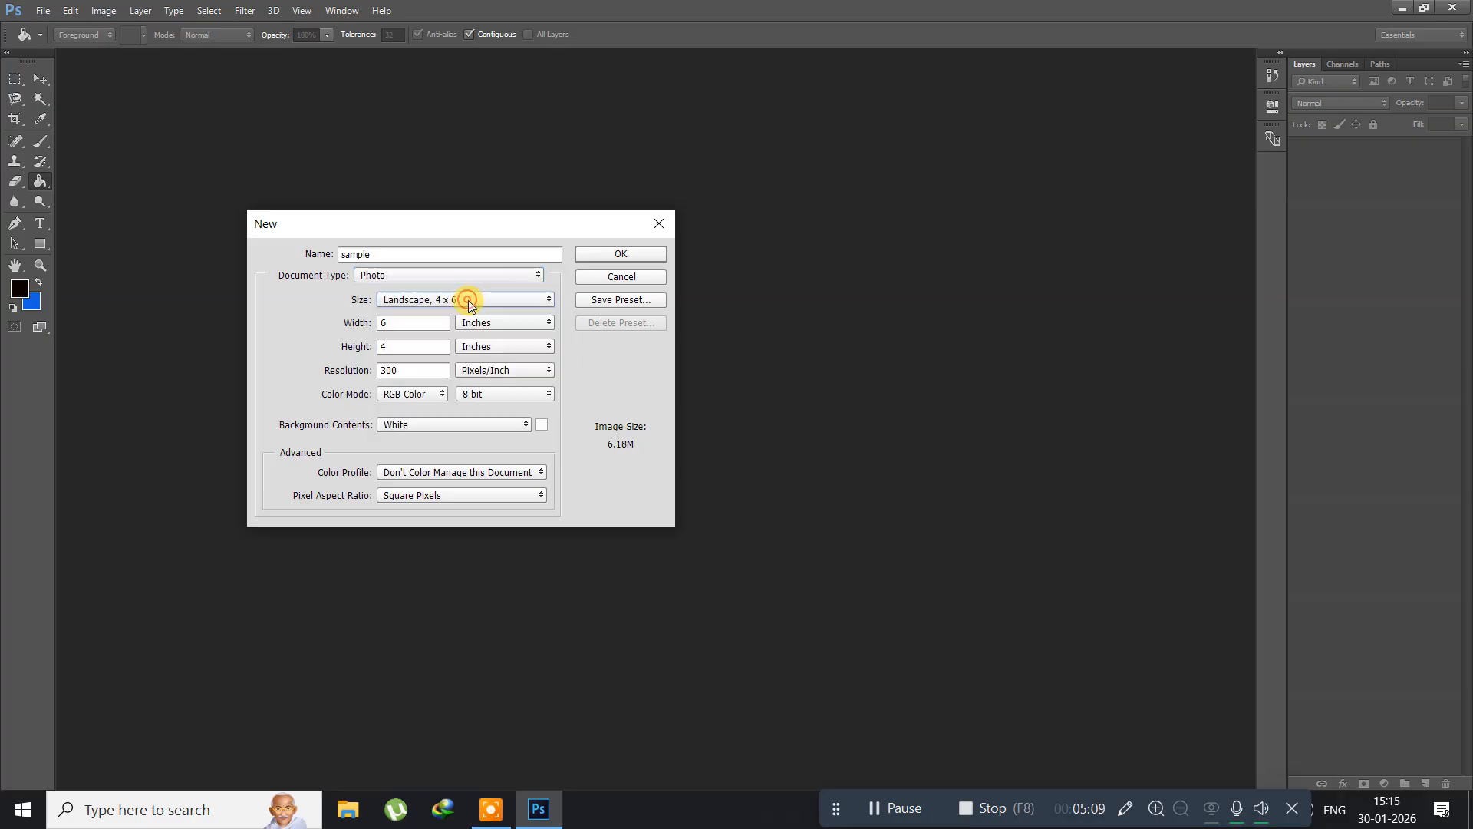
# Step: Set the document type to Web and look through its artboard sizes
pyautogui.click(428, 278)
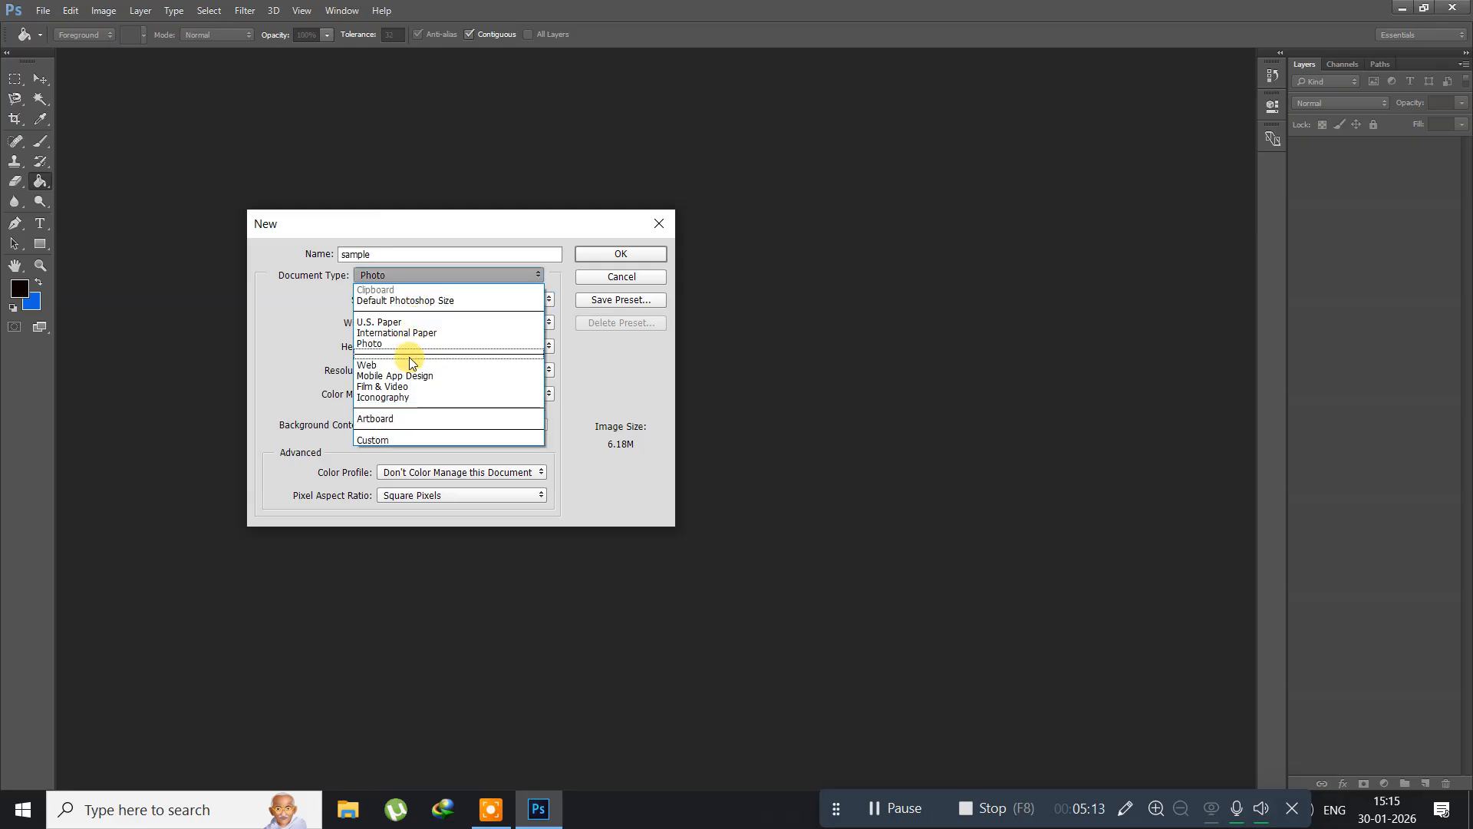
pyautogui.click(405, 365)
pyautogui.click(483, 298)
pyautogui.click(485, 300)
# Step: Set the new document's type to Mobile App Design and look through its artboard sizes
pyautogui.click(399, 275)
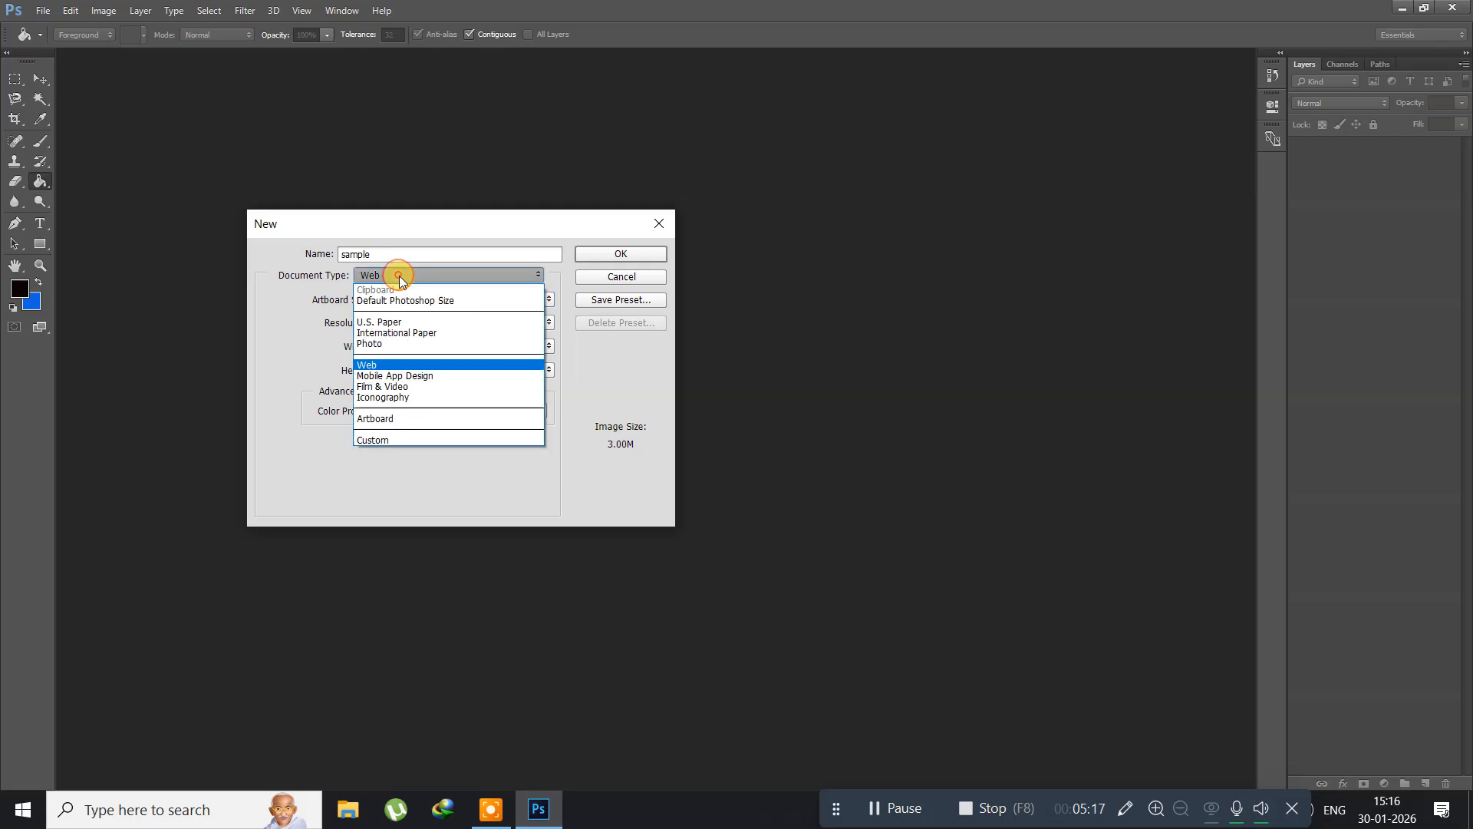
pyautogui.click(421, 376)
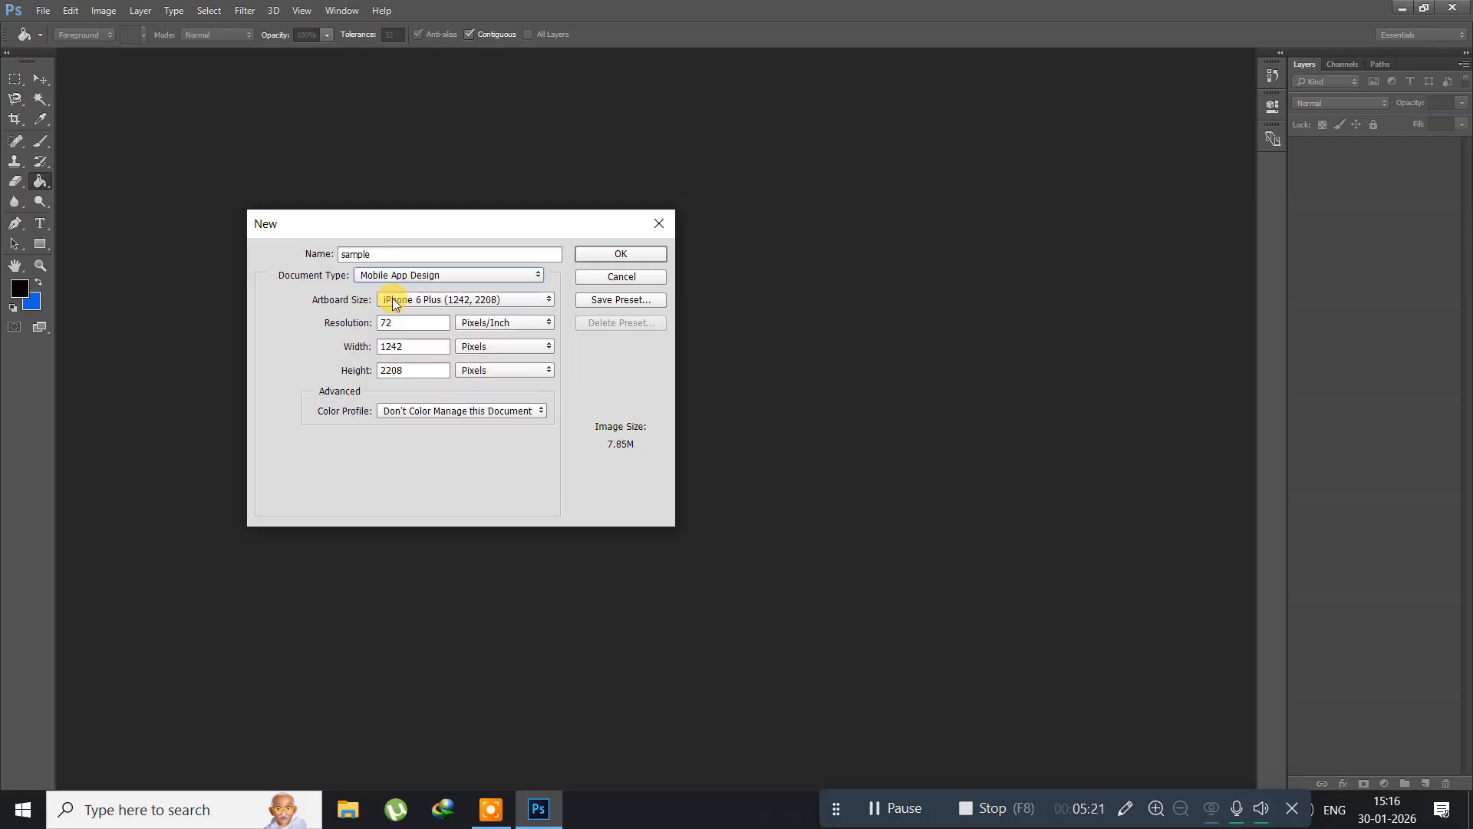
pyautogui.click(441, 305)
pyautogui.click(428, 301)
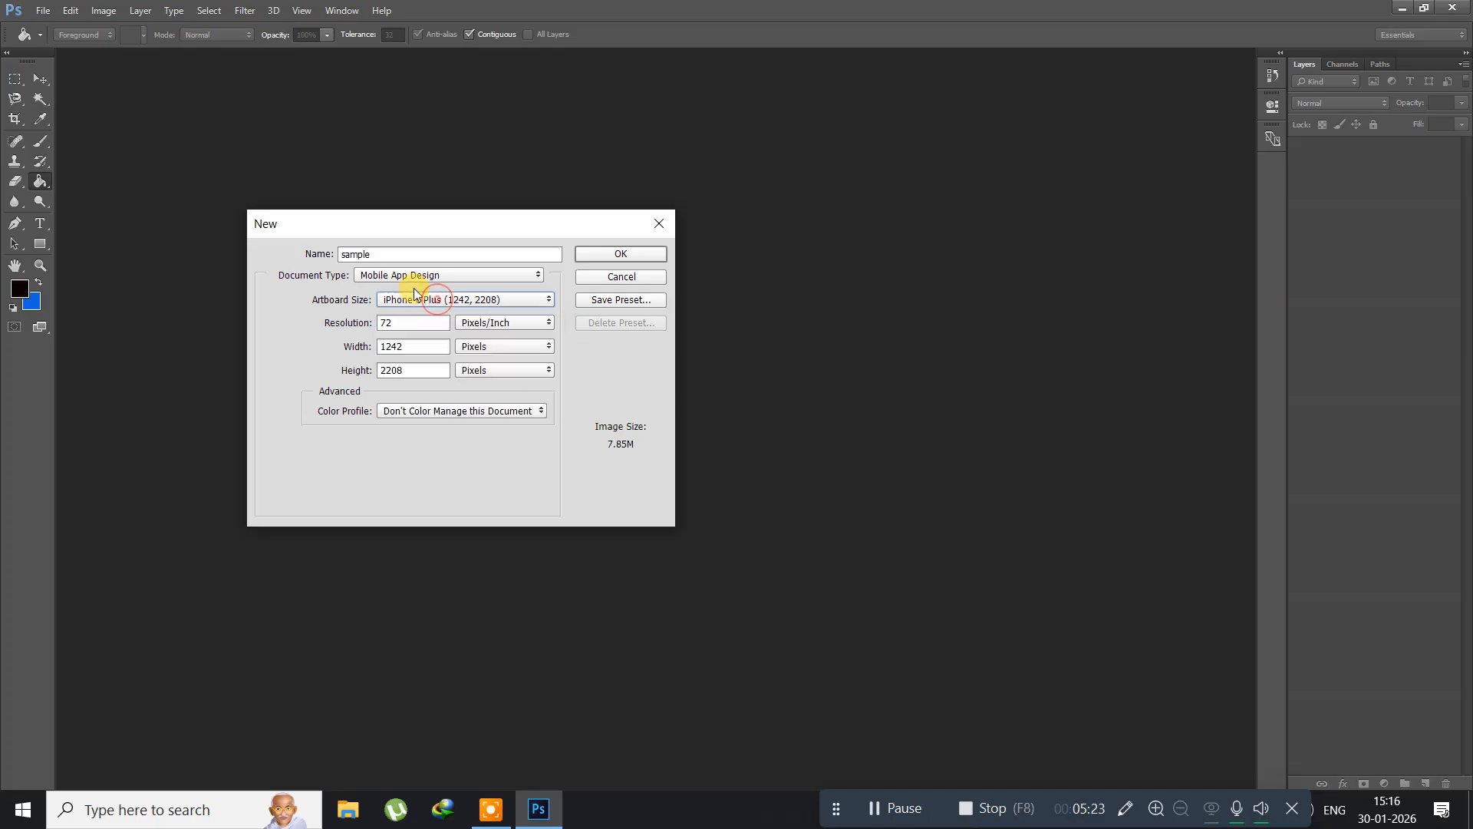
# Step: Change the document type to Film & Video and look through its available sizes
pyautogui.click(410, 279)
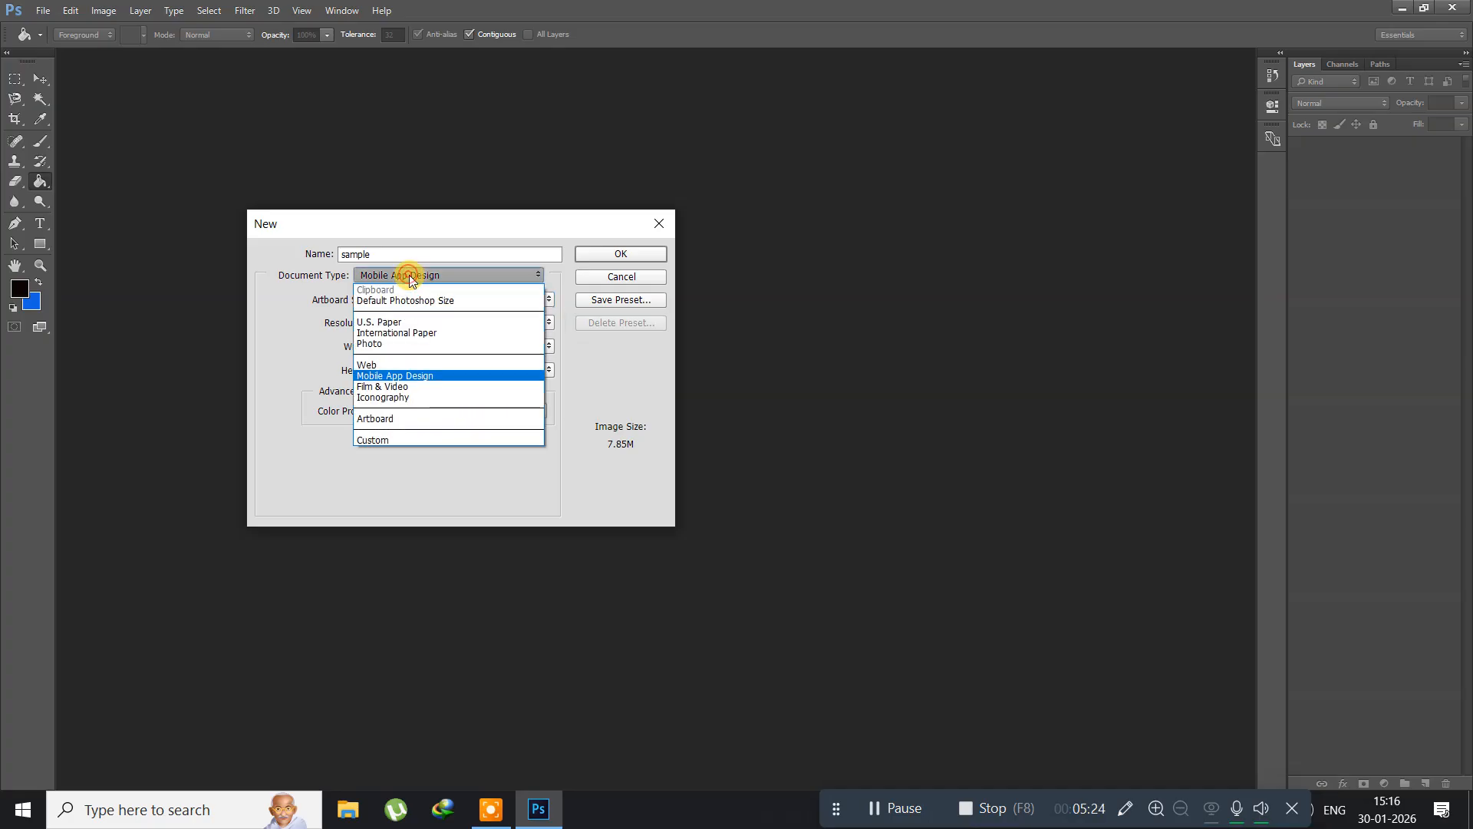
pyautogui.click(413, 386)
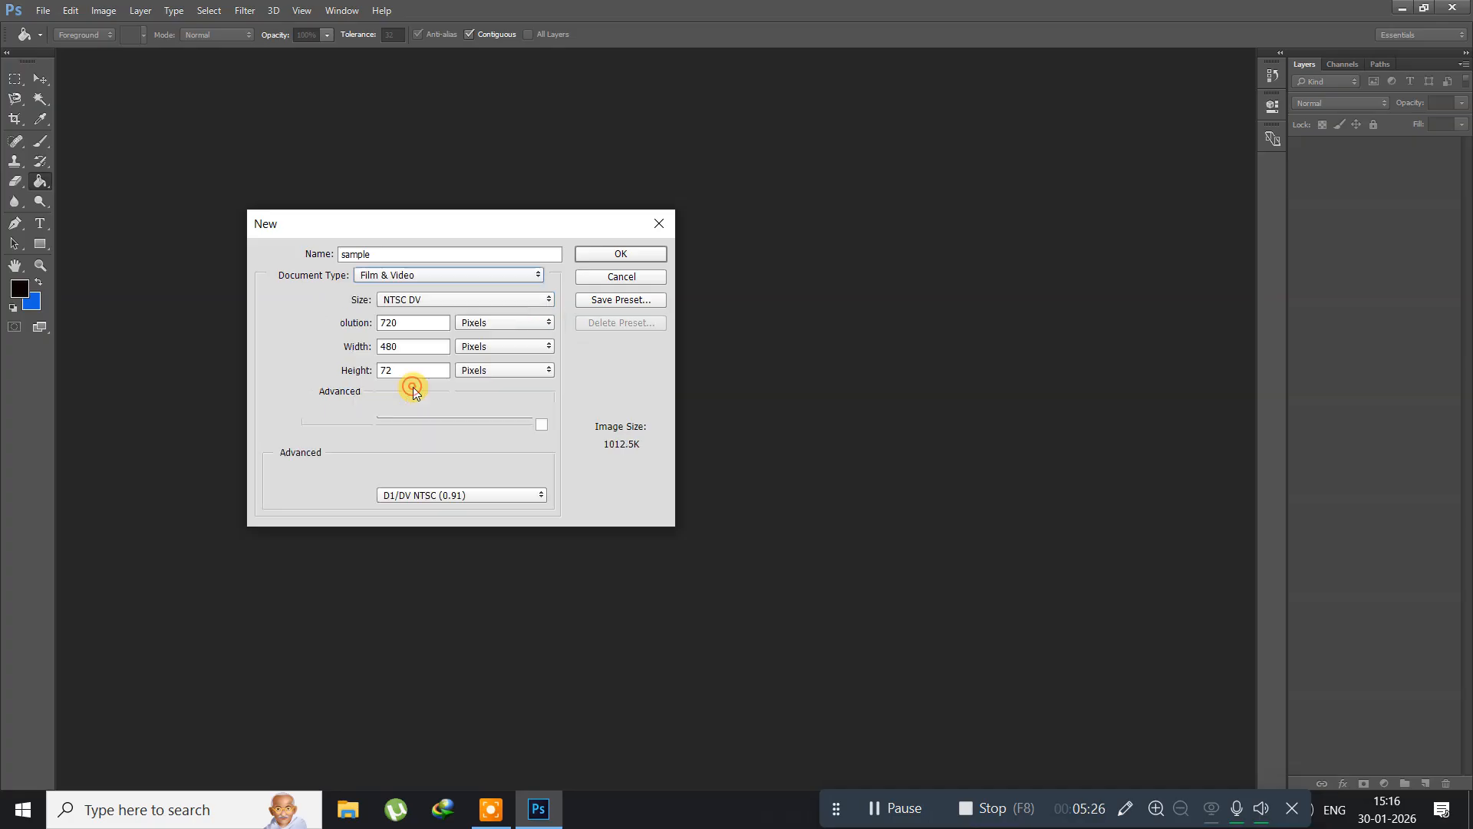
pyautogui.click(431, 299)
pyautogui.click(431, 299)
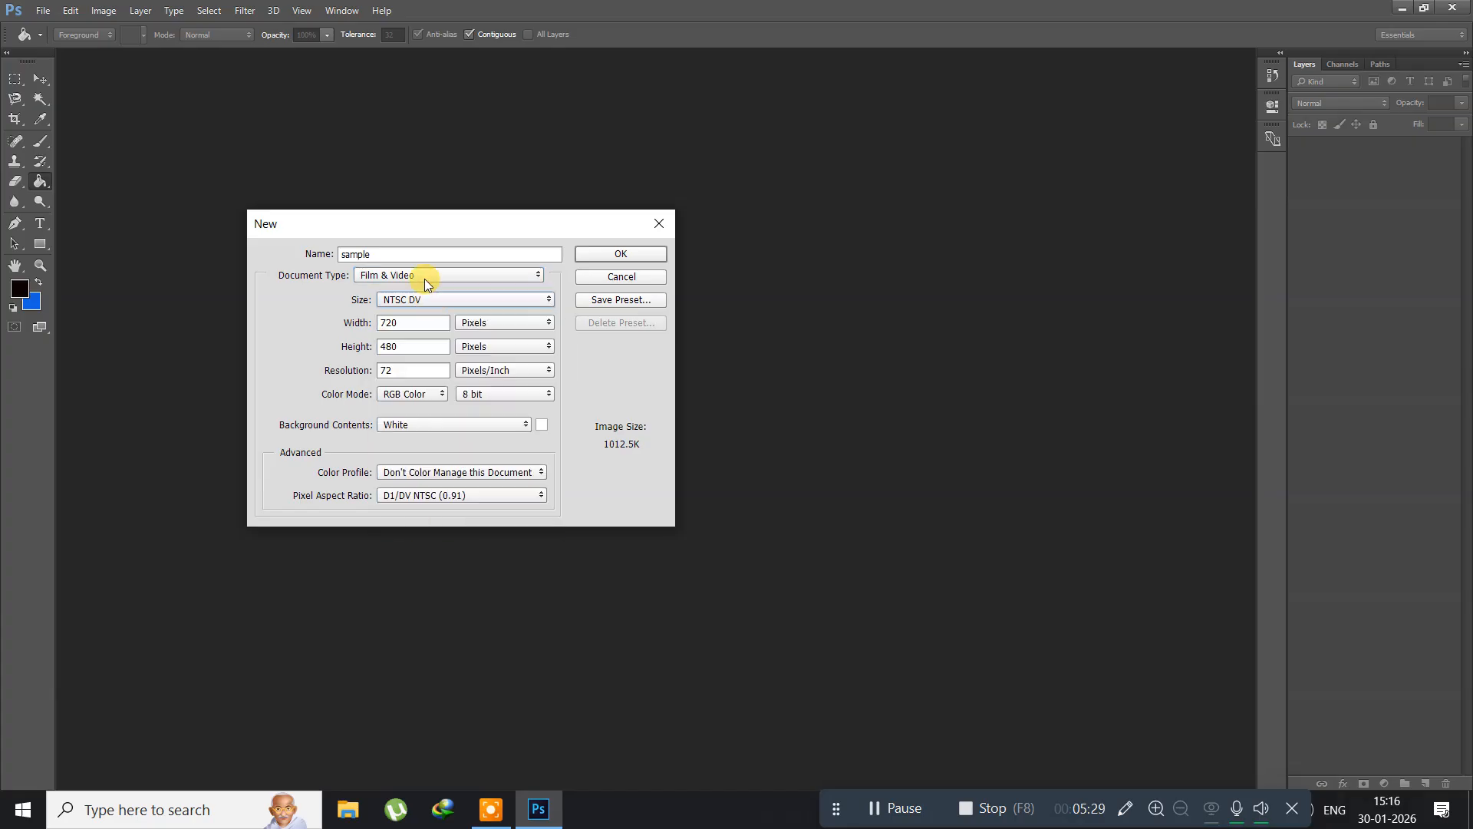
# Step: Switch the document type to Default Photoshop Size and view the available width units, keeping Centimeters
pyautogui.click(425, 277)
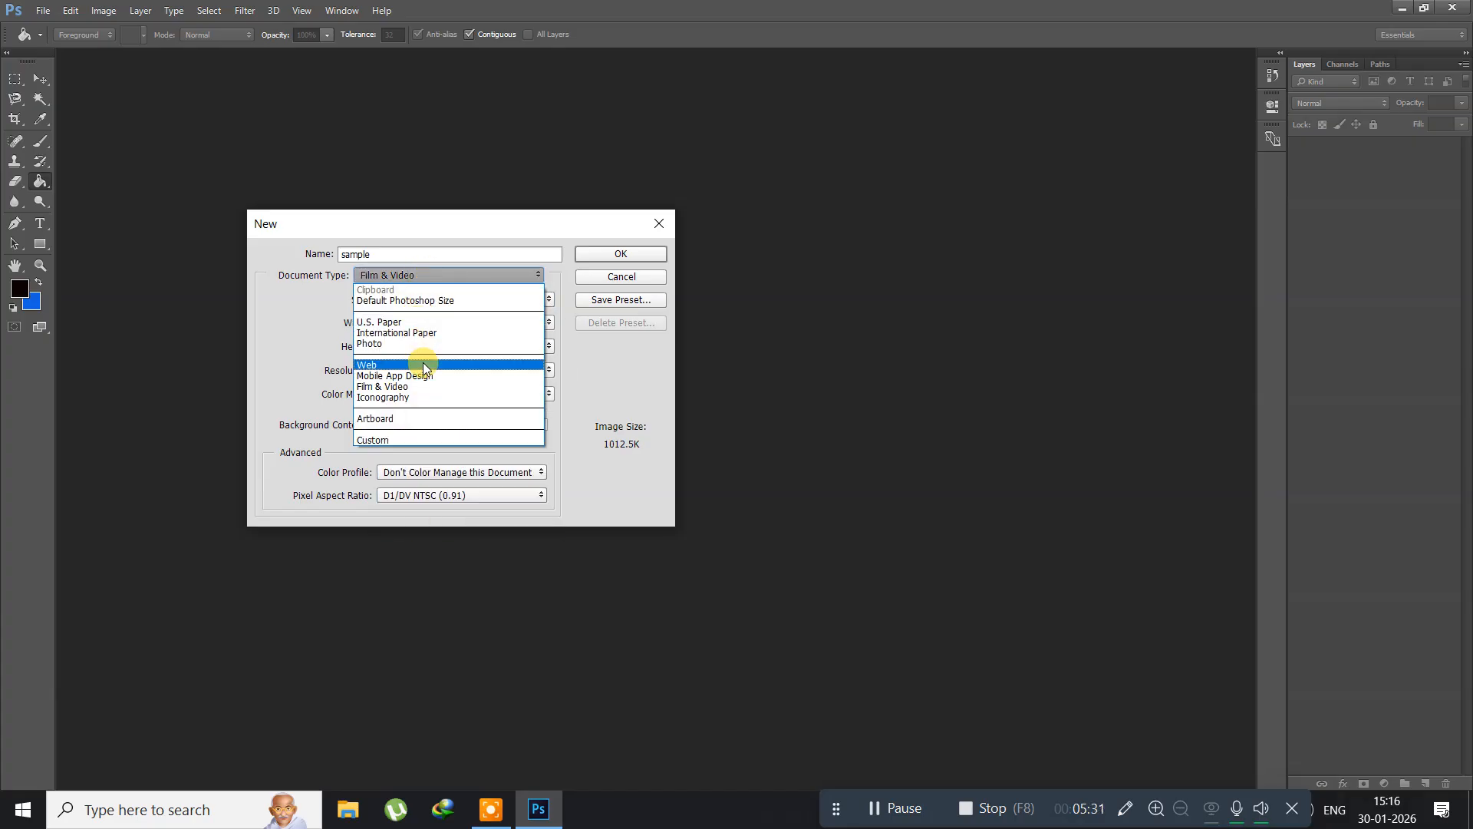
pyautogui.click(402, 301)
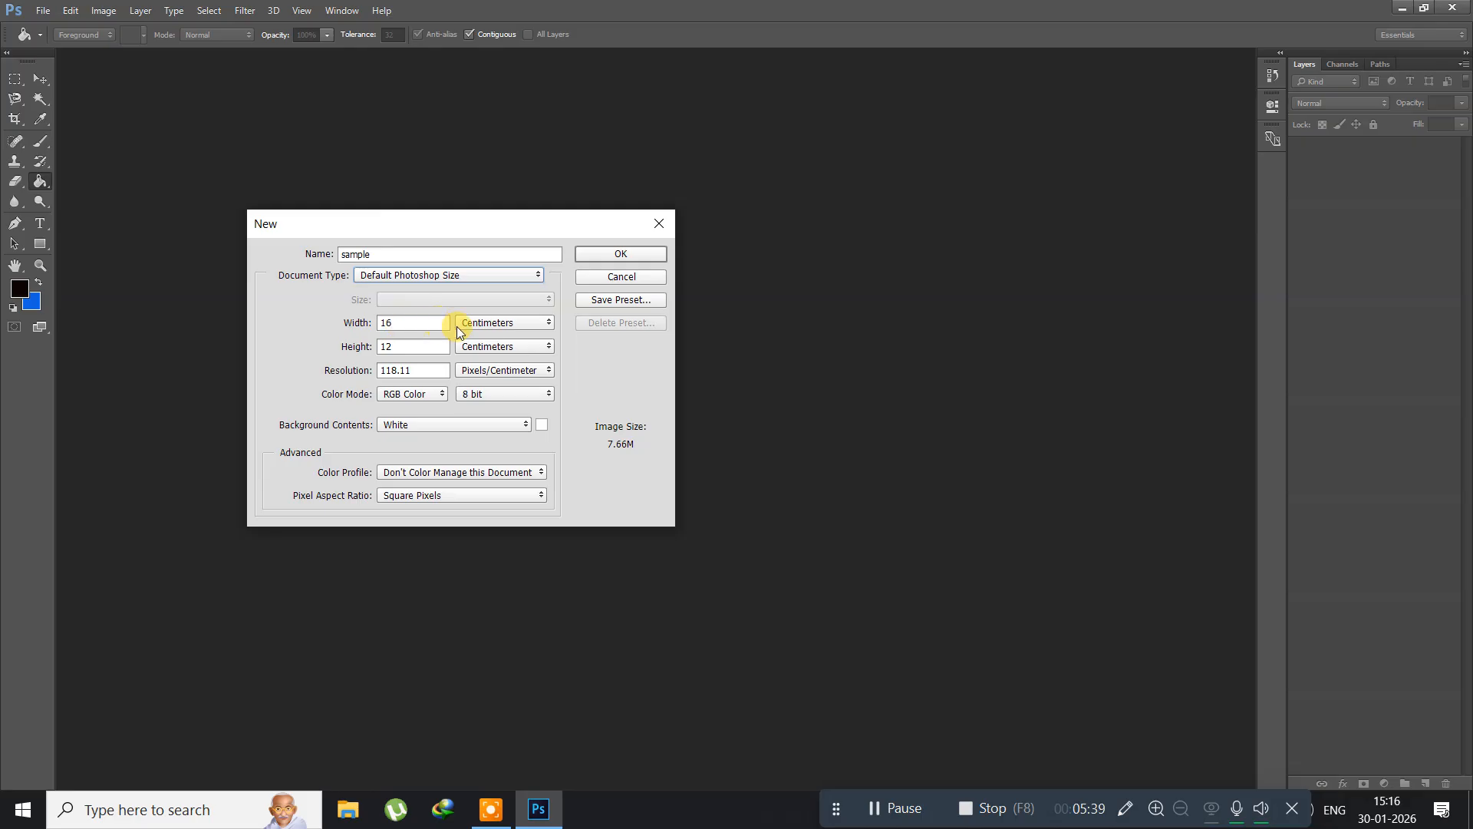
pyautogui.click(485, 323)
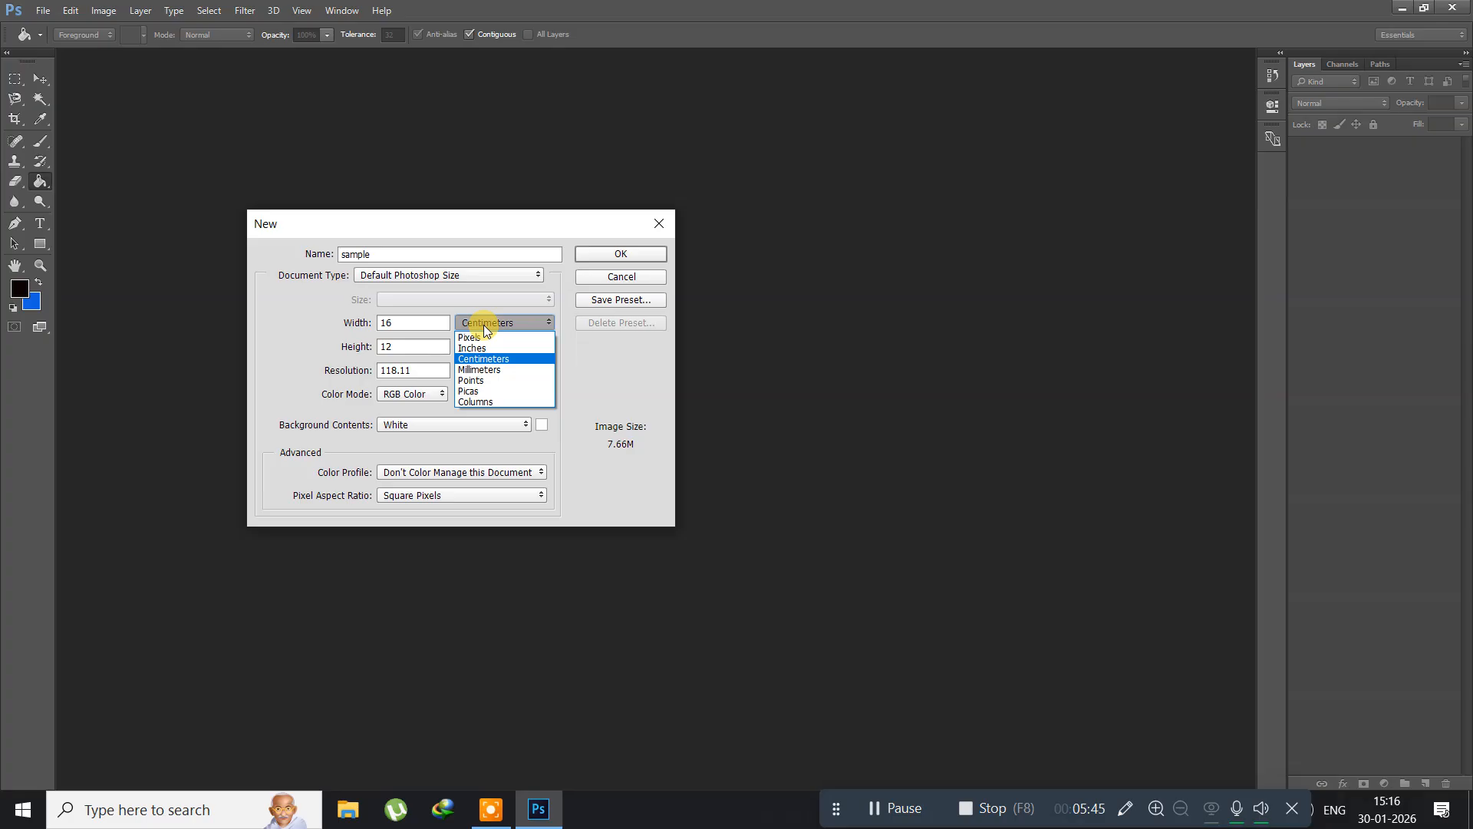
pyautogui.click(483, 328)
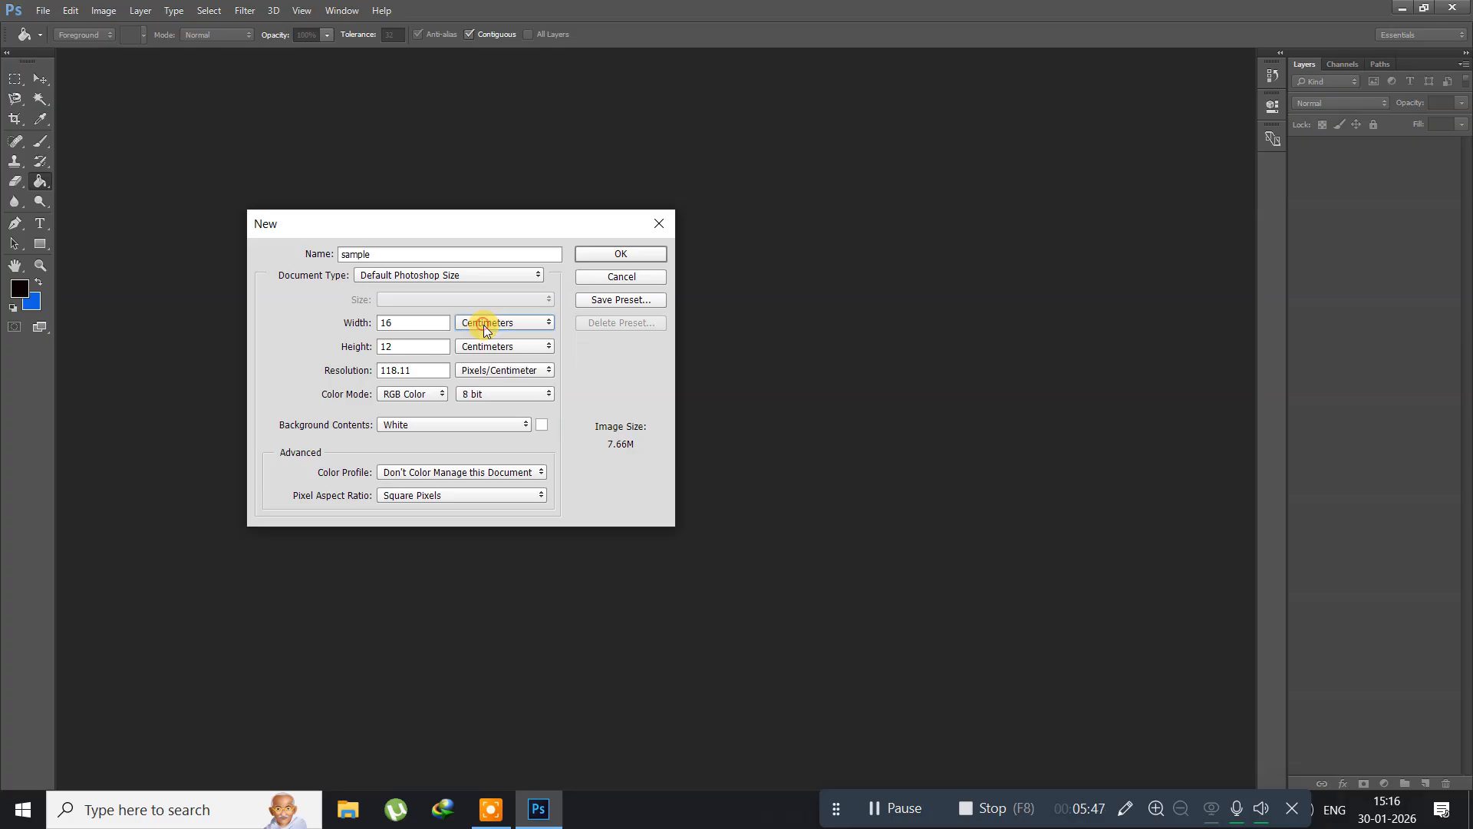
# Step: Try a resolution of 72 and then 300 pixels/centimeter for the new document
pyautogui.doubleClick(419, 368)
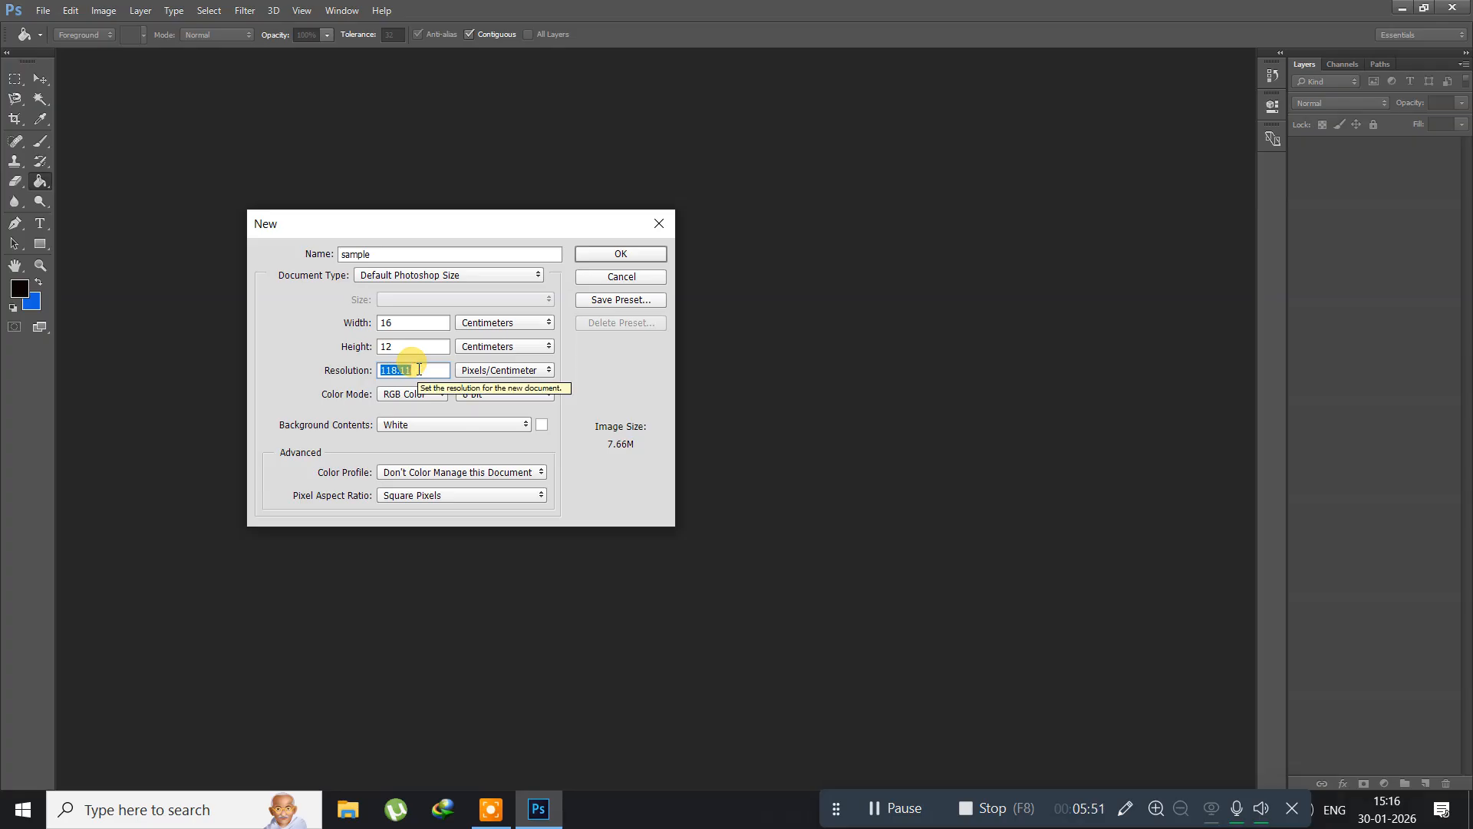
pyautogui.write('72')
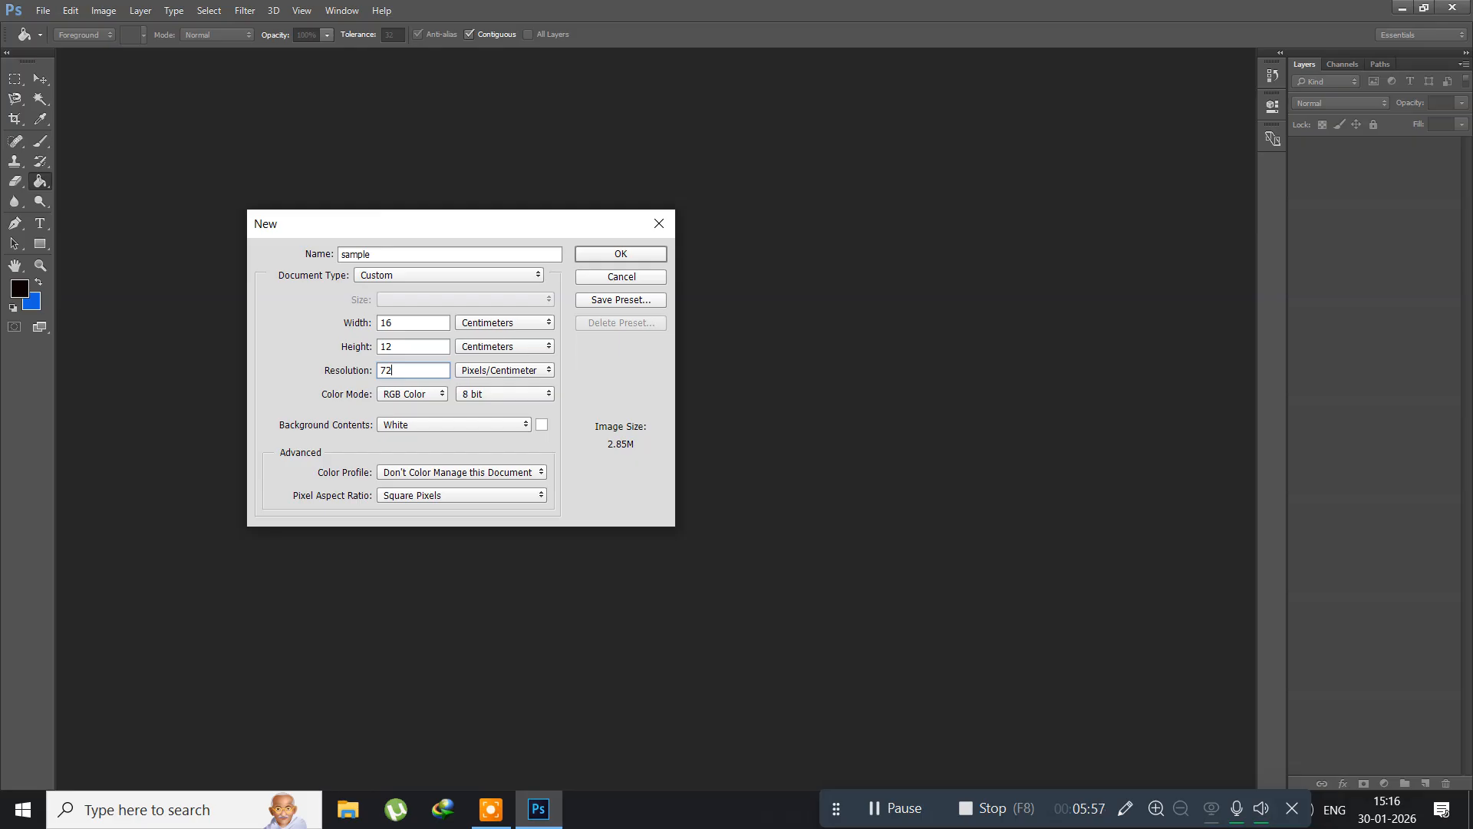
pyautogui.press('BackSpace')
pyautogui.press('BackSpace')
pyautogui.write('300')
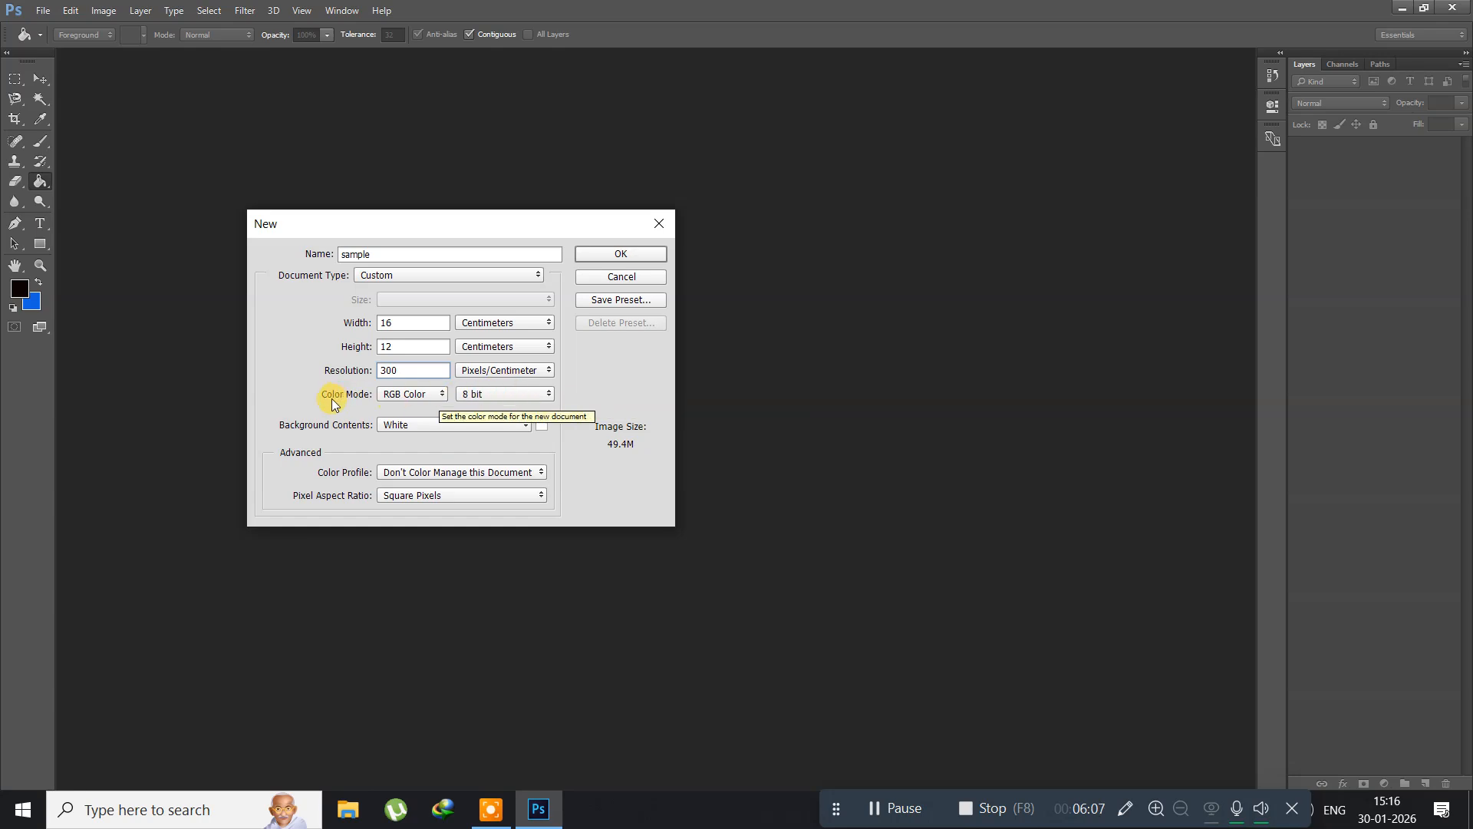
# Step: Keep the color mode at RGB Color and set the resolution to 72 pixels/centimeter
pyautogui.click(427, 392)
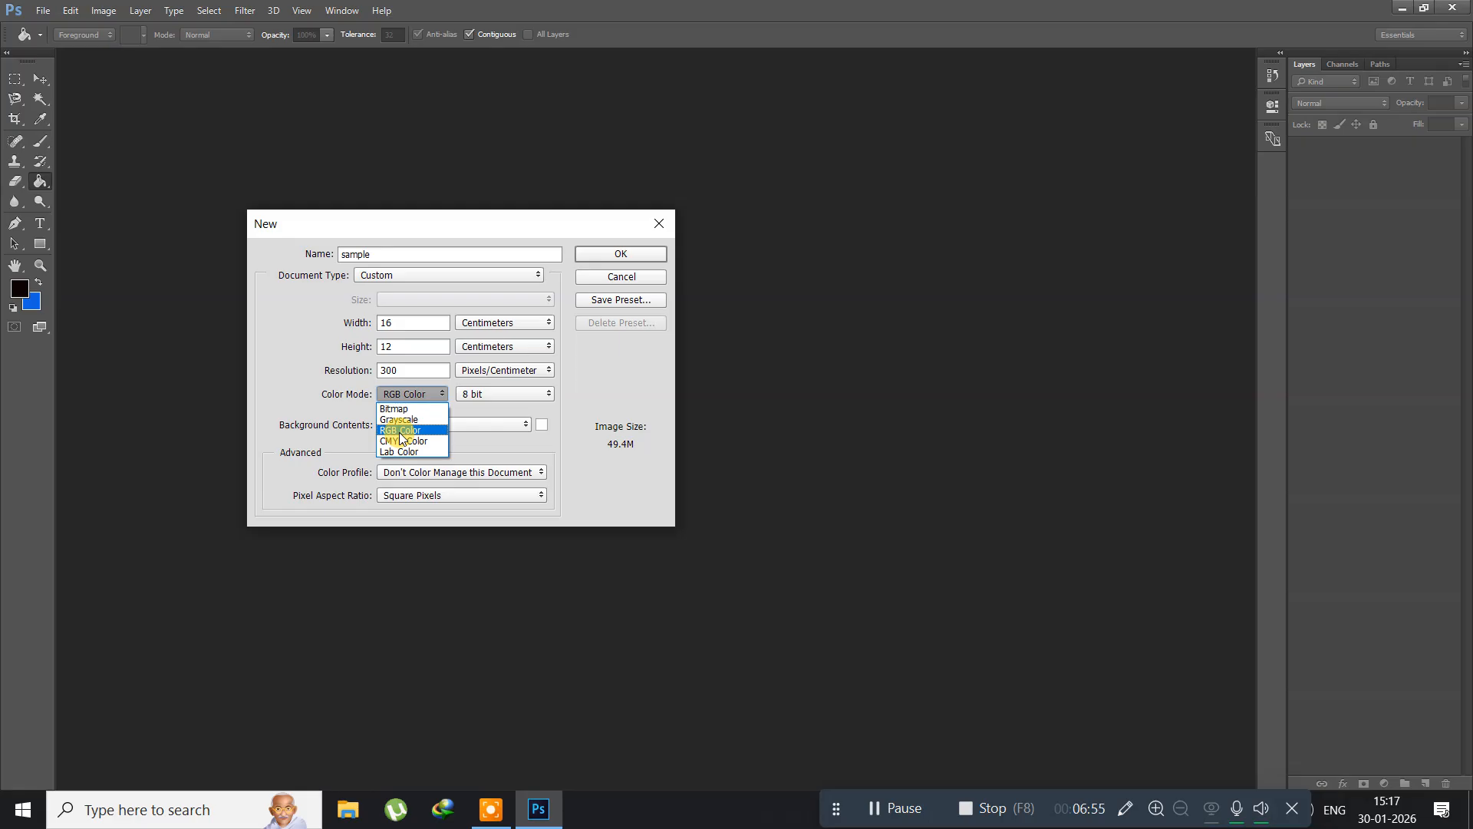
pyautogui.click(400, 431)
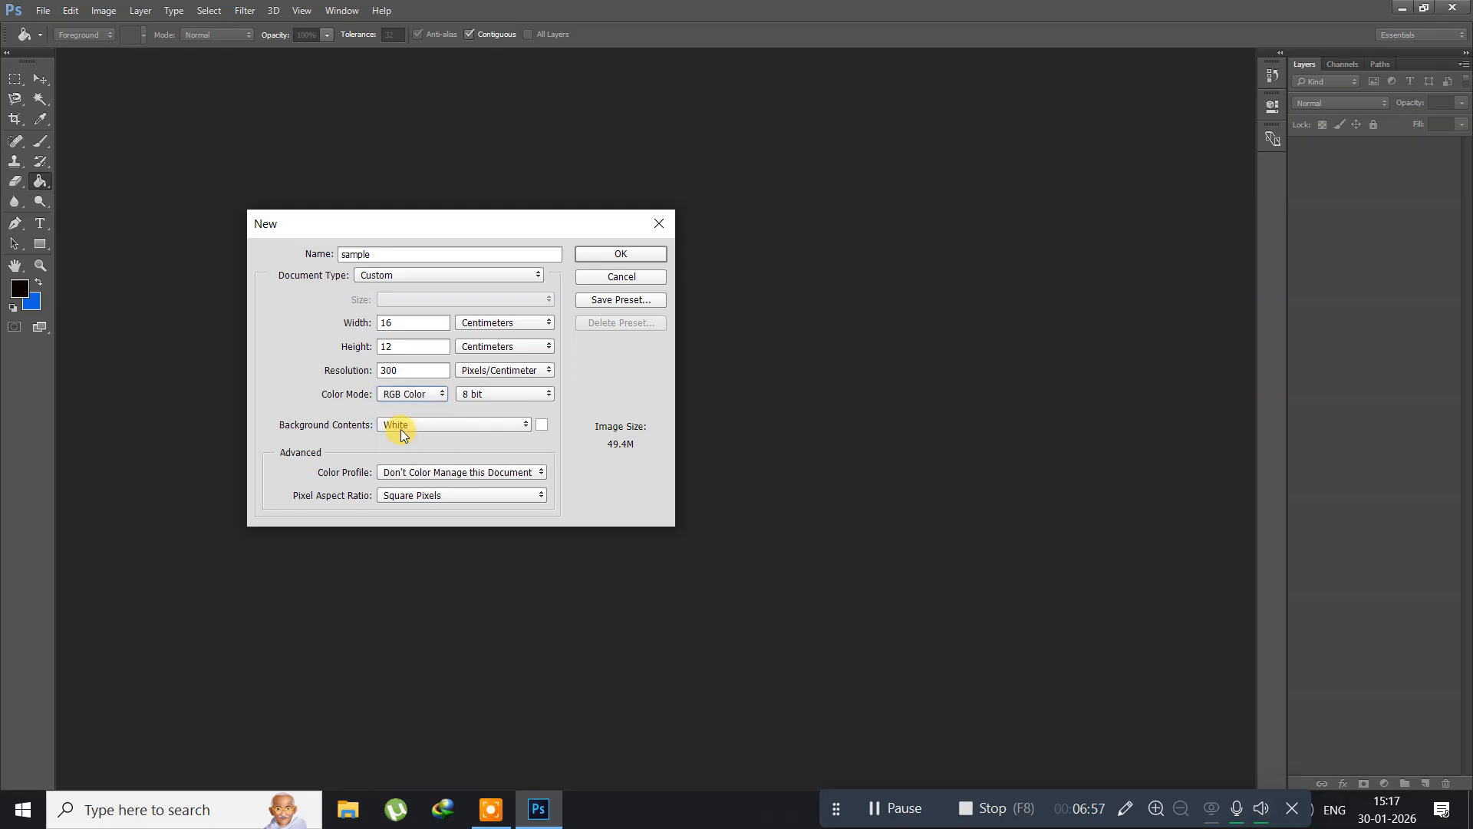
pyautogui.click(322, 371)
pyautogui.write('72')
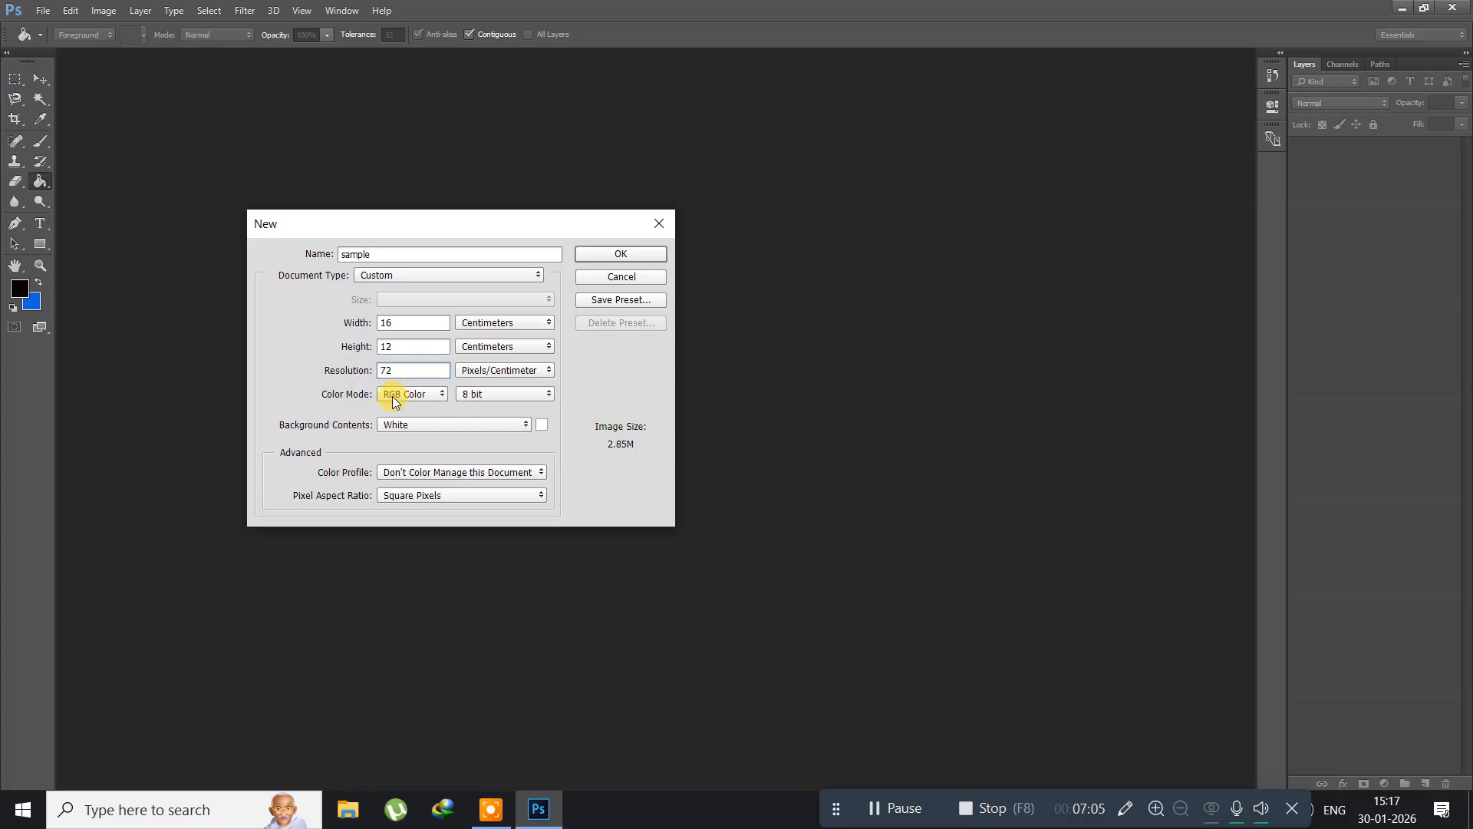
# Step: Keep the background contents set to White and create the sample document
pyautogui.click(444, 429)
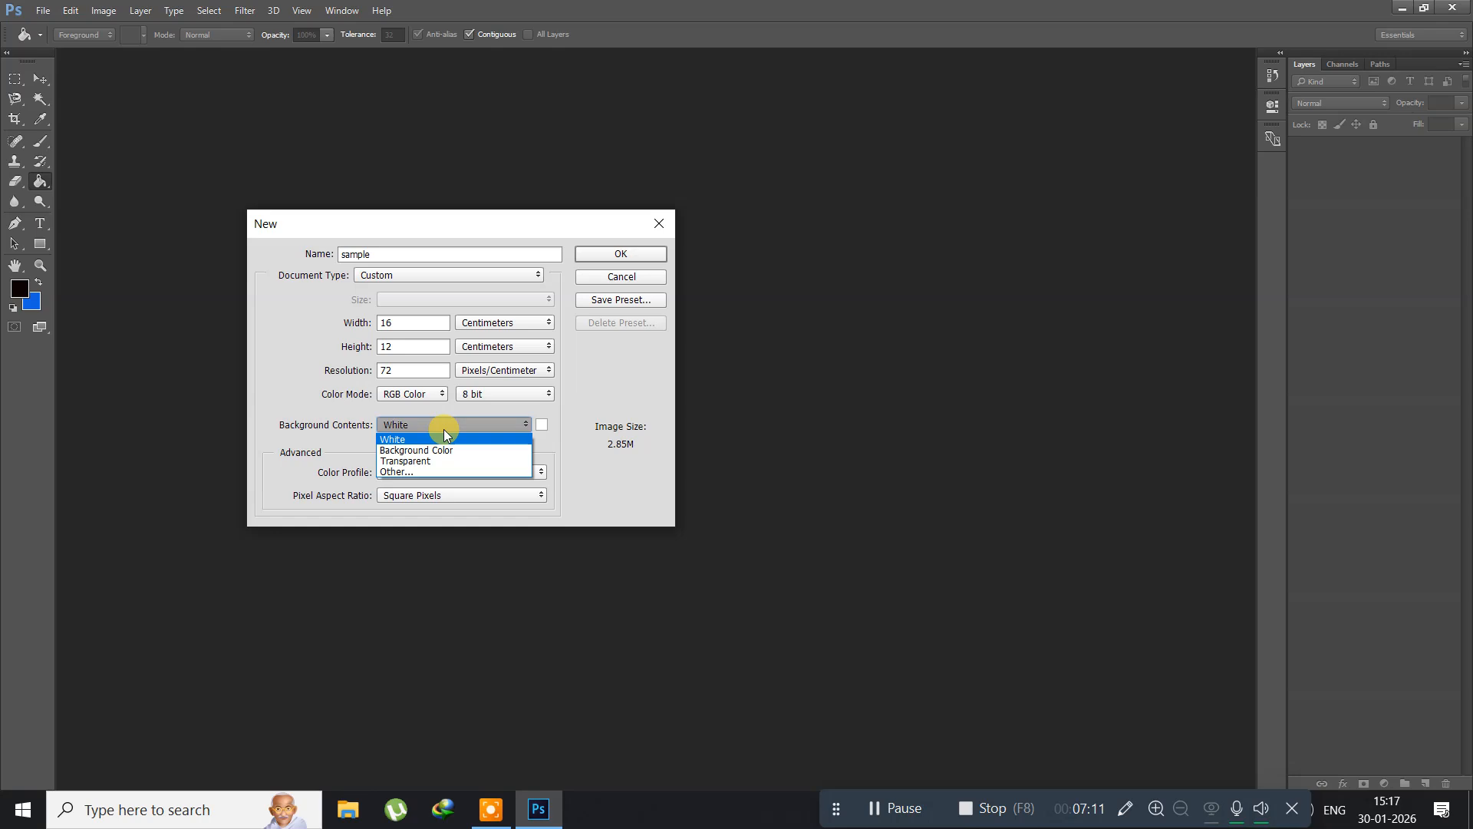
pyautogui.click(443, 430)
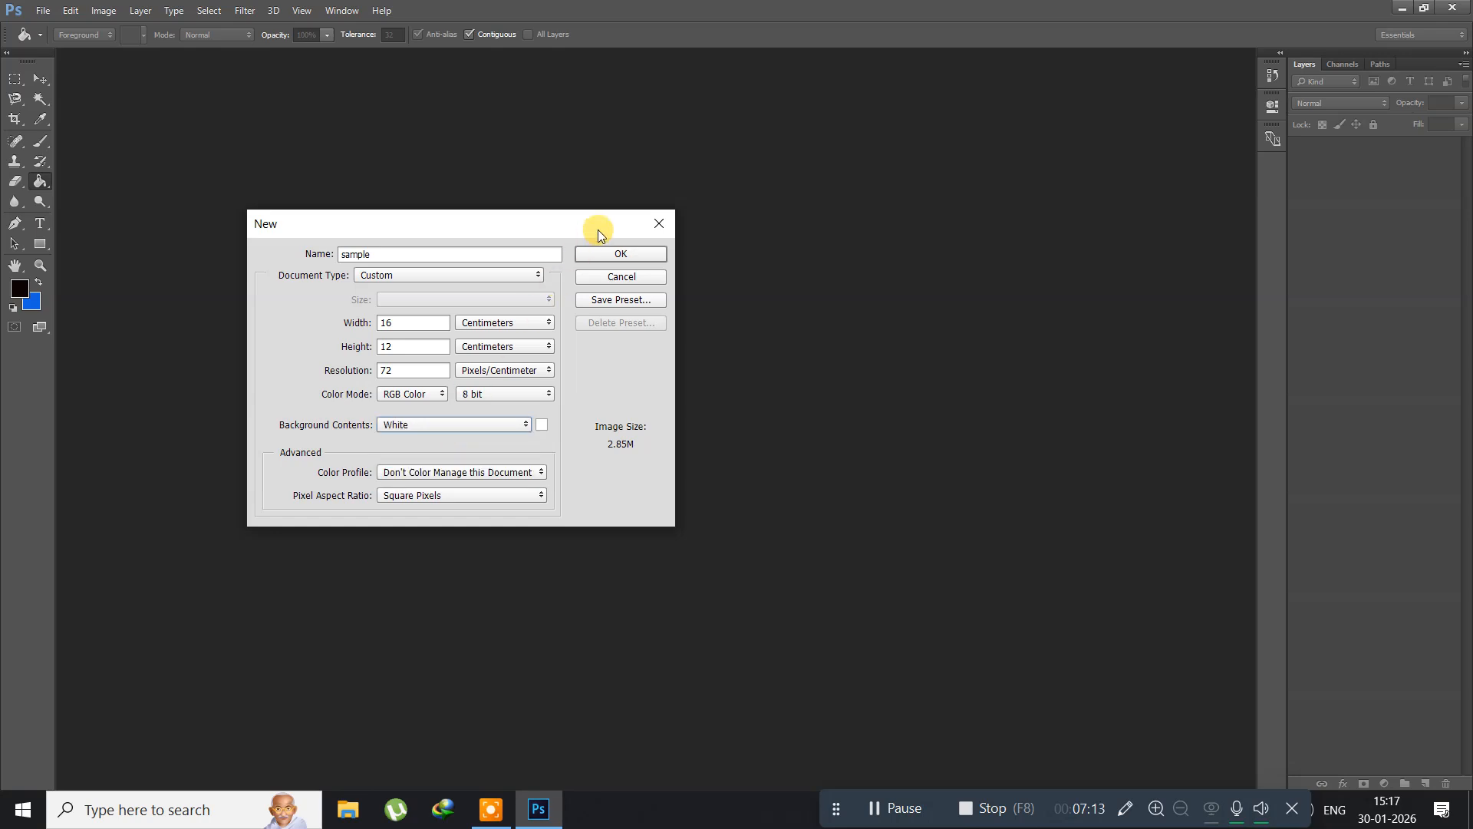
pyautogui.click(598, 254)
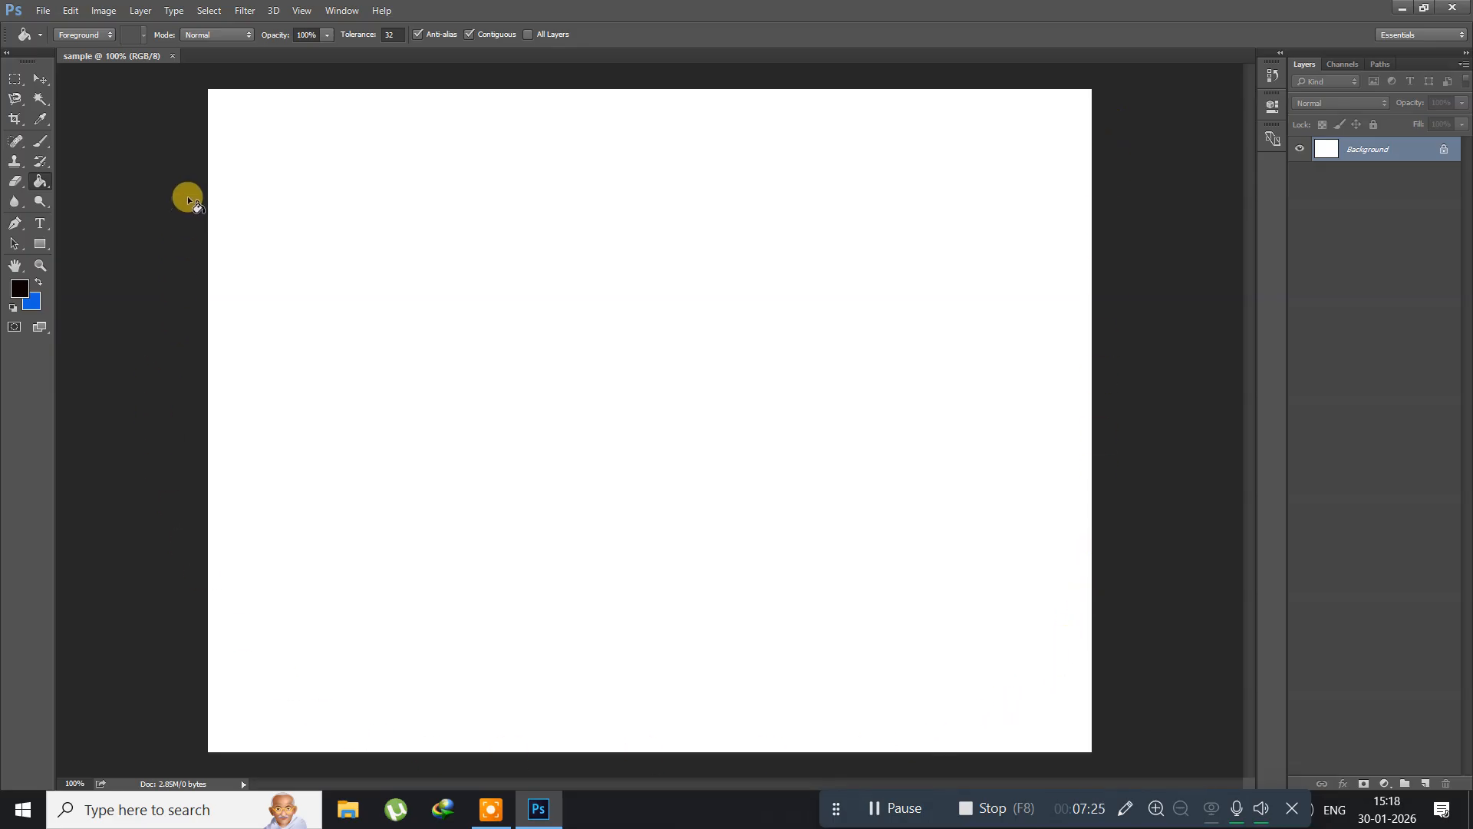
pyautogui.click(44, 11)
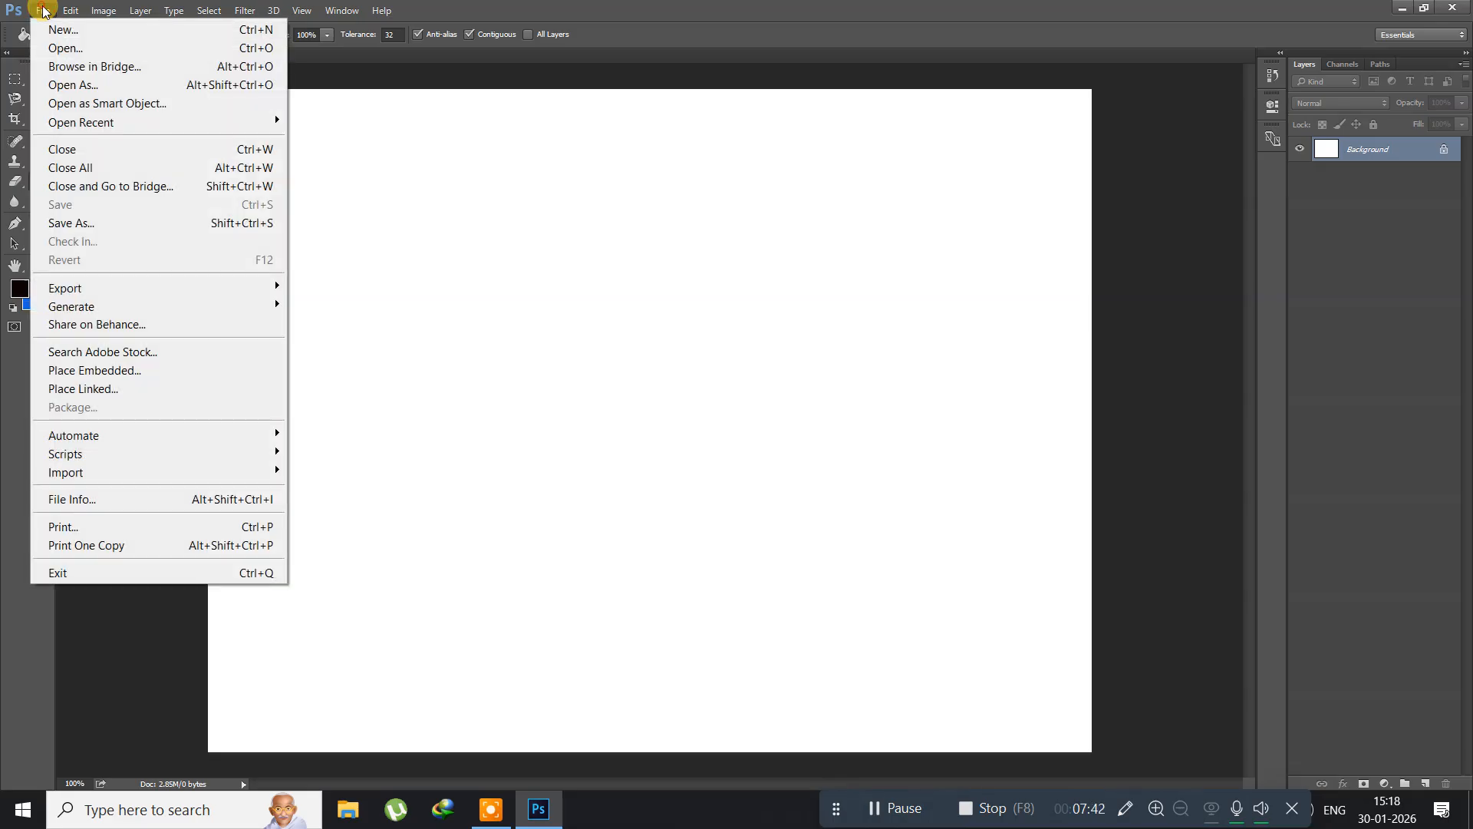
pyautogui.click(46, 54)
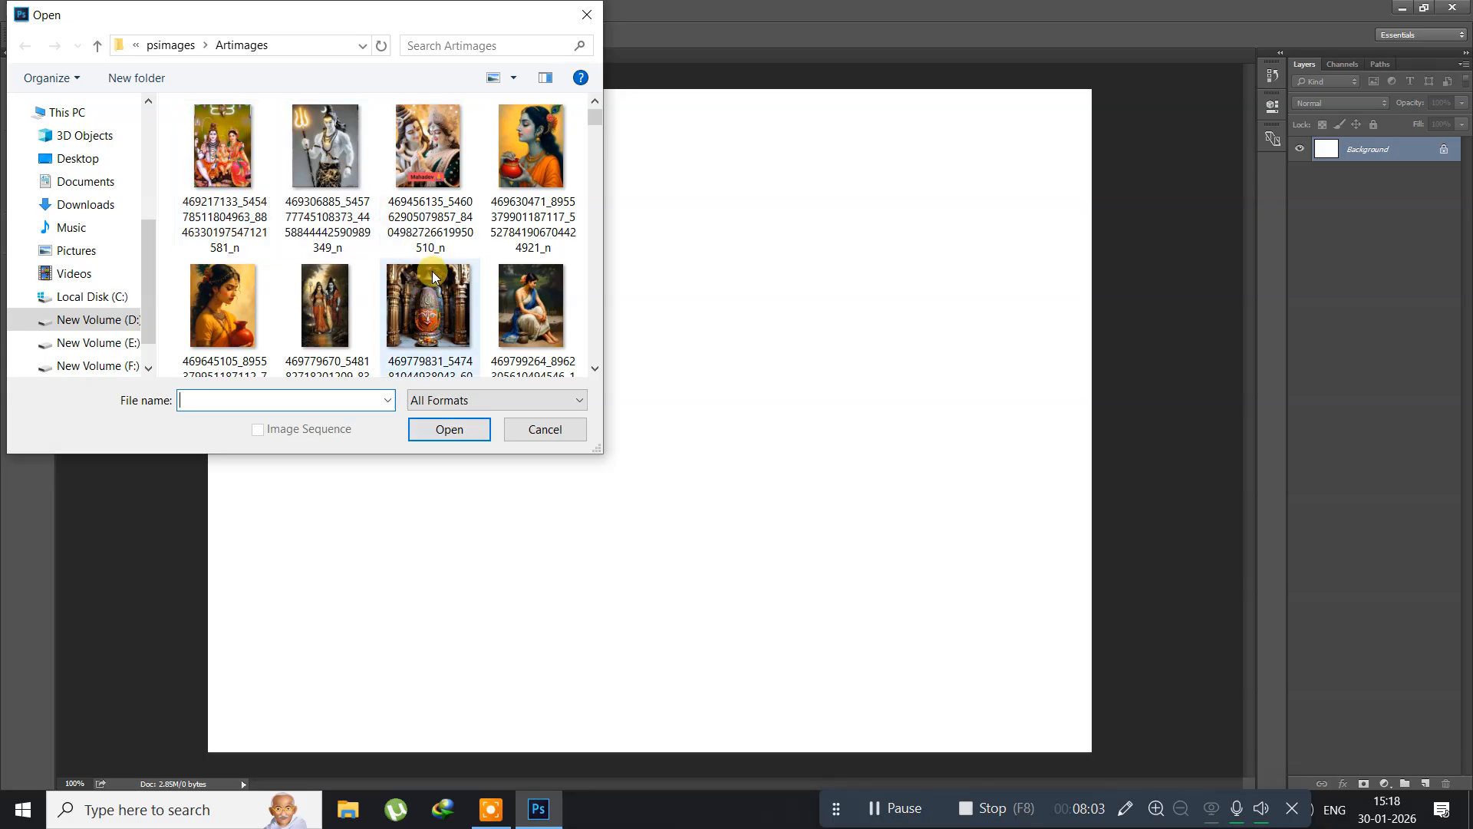
pyautogui.scroll(-5, 435, 266)
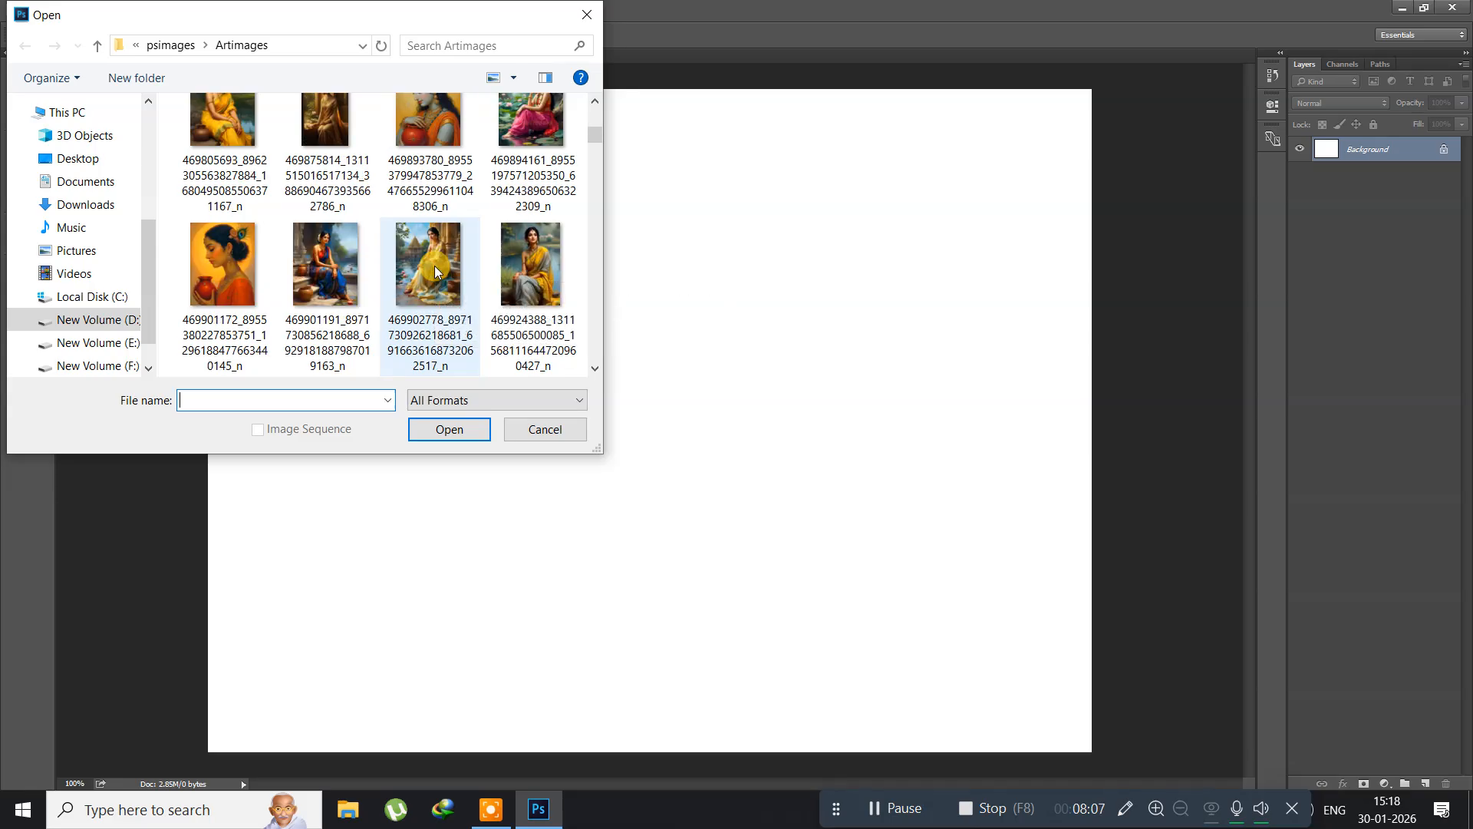
pyautogui.scroll(-1, 434, 266)
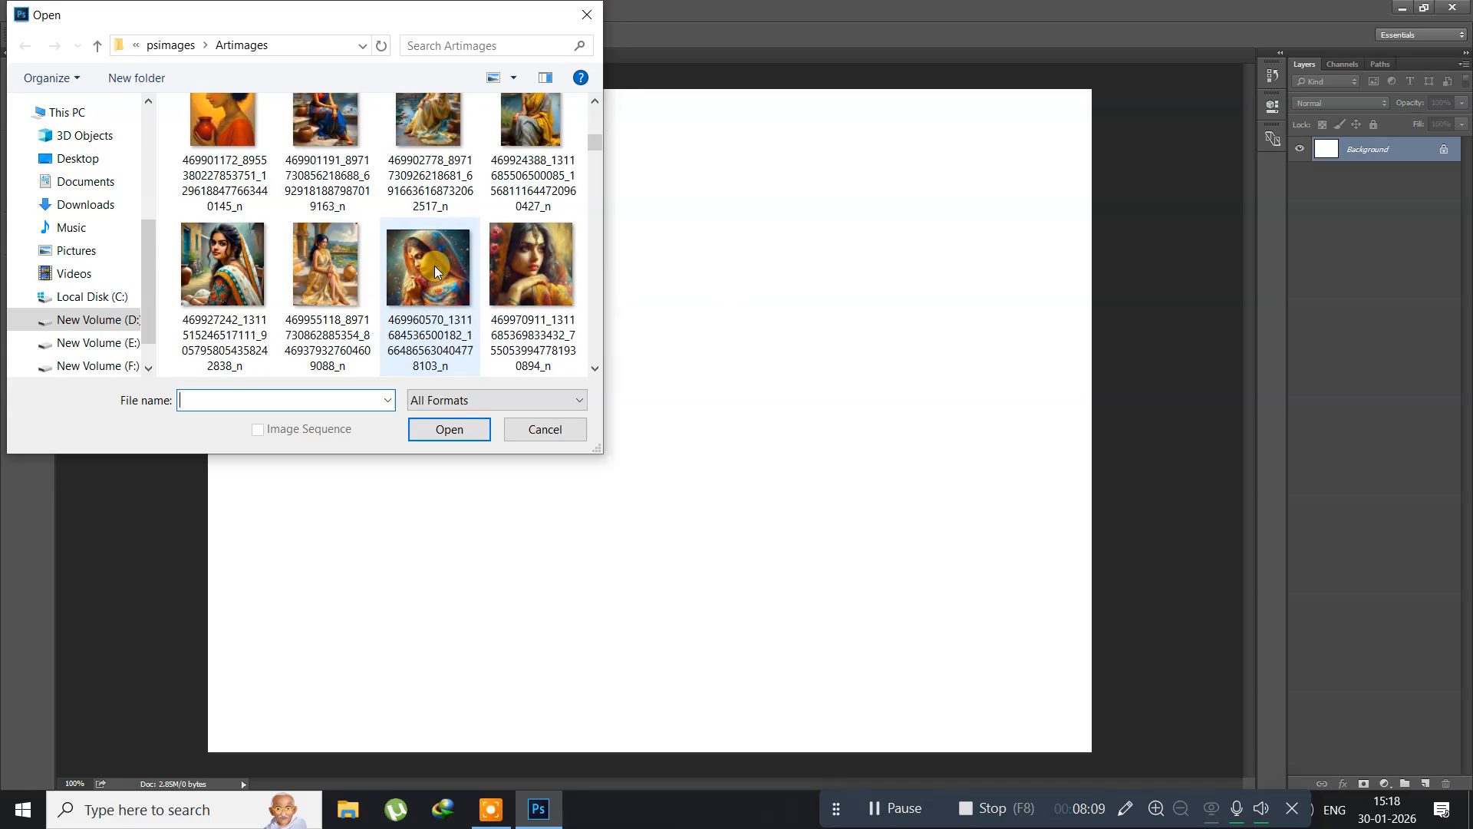
pyautogui.scroll(-1, 434, 265)
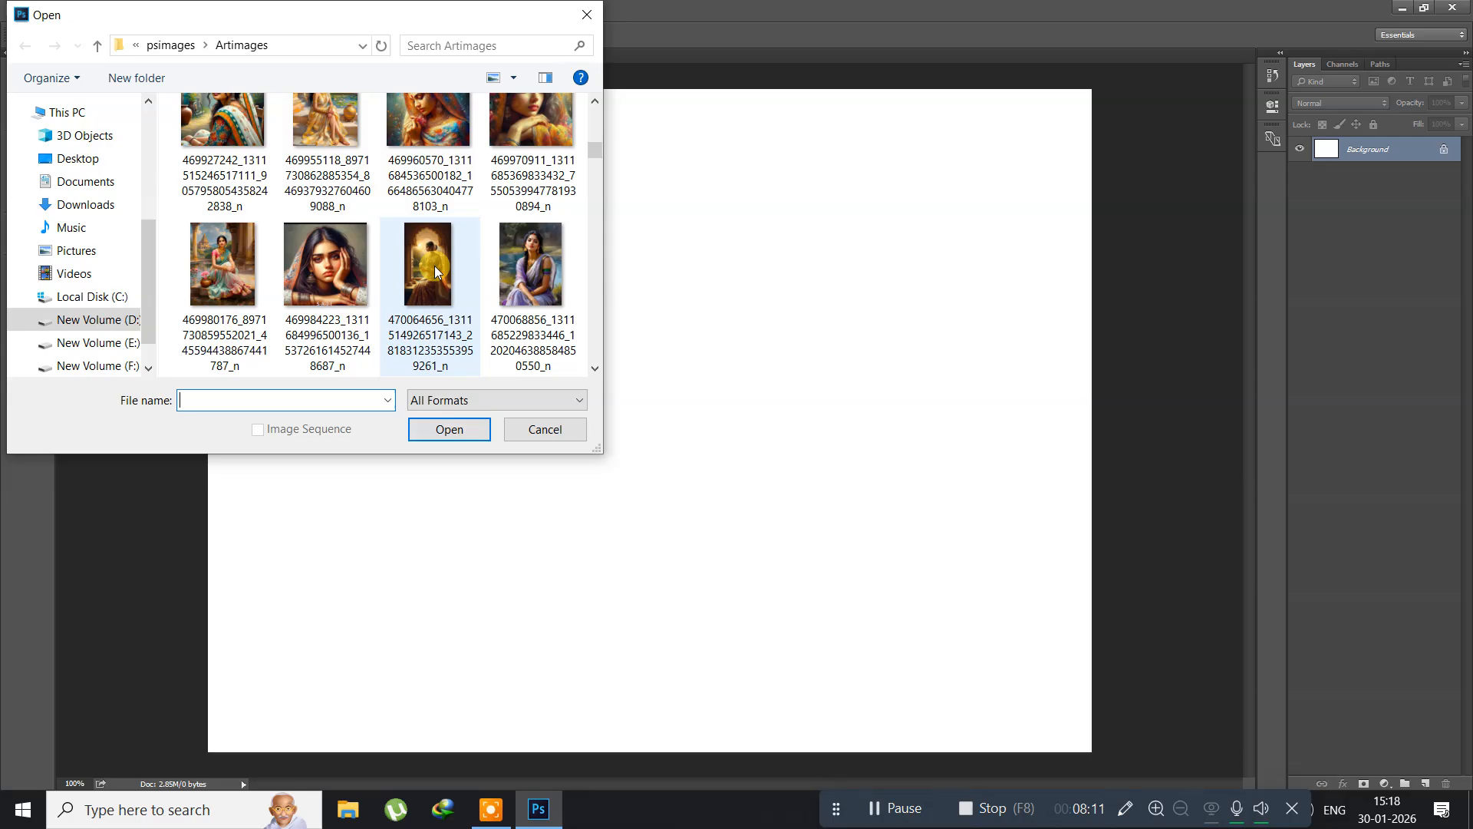
pyautogui.scroll(-2, 435, 265)
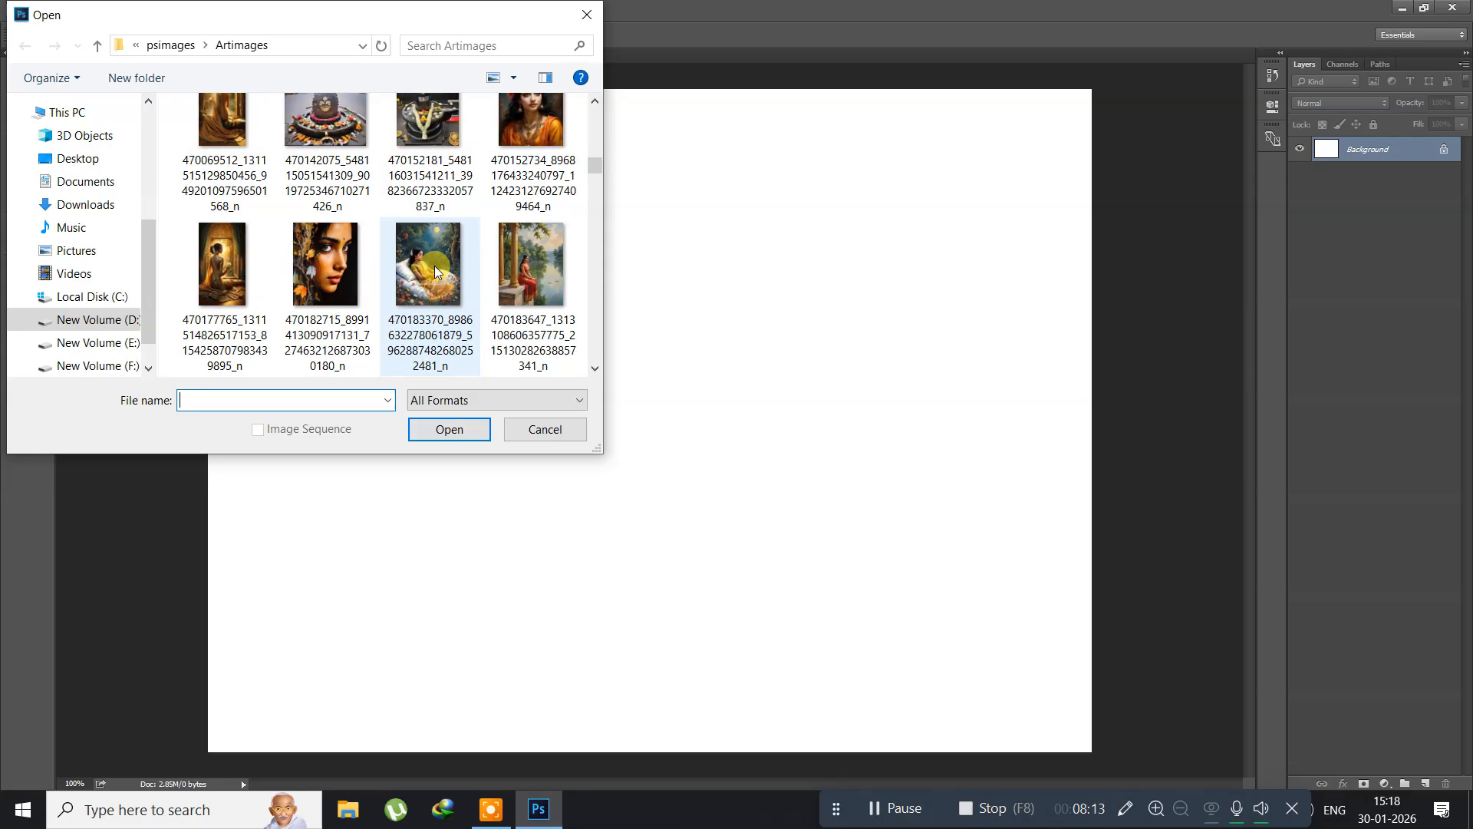
pyautogui.scroll(1, 434, 265)
pyautogui.click(531, 136)
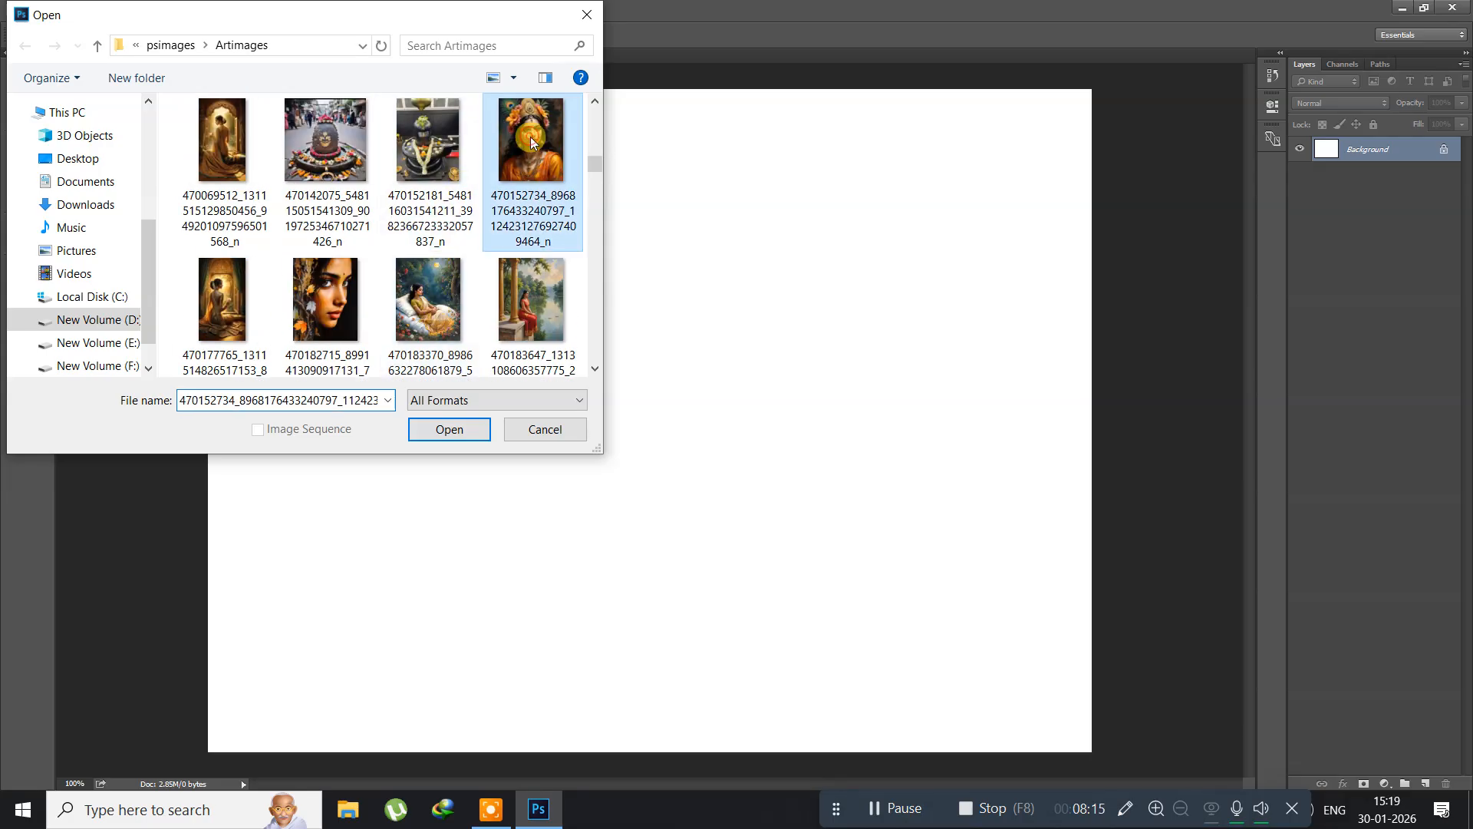
pyautogui.click(430, 436)
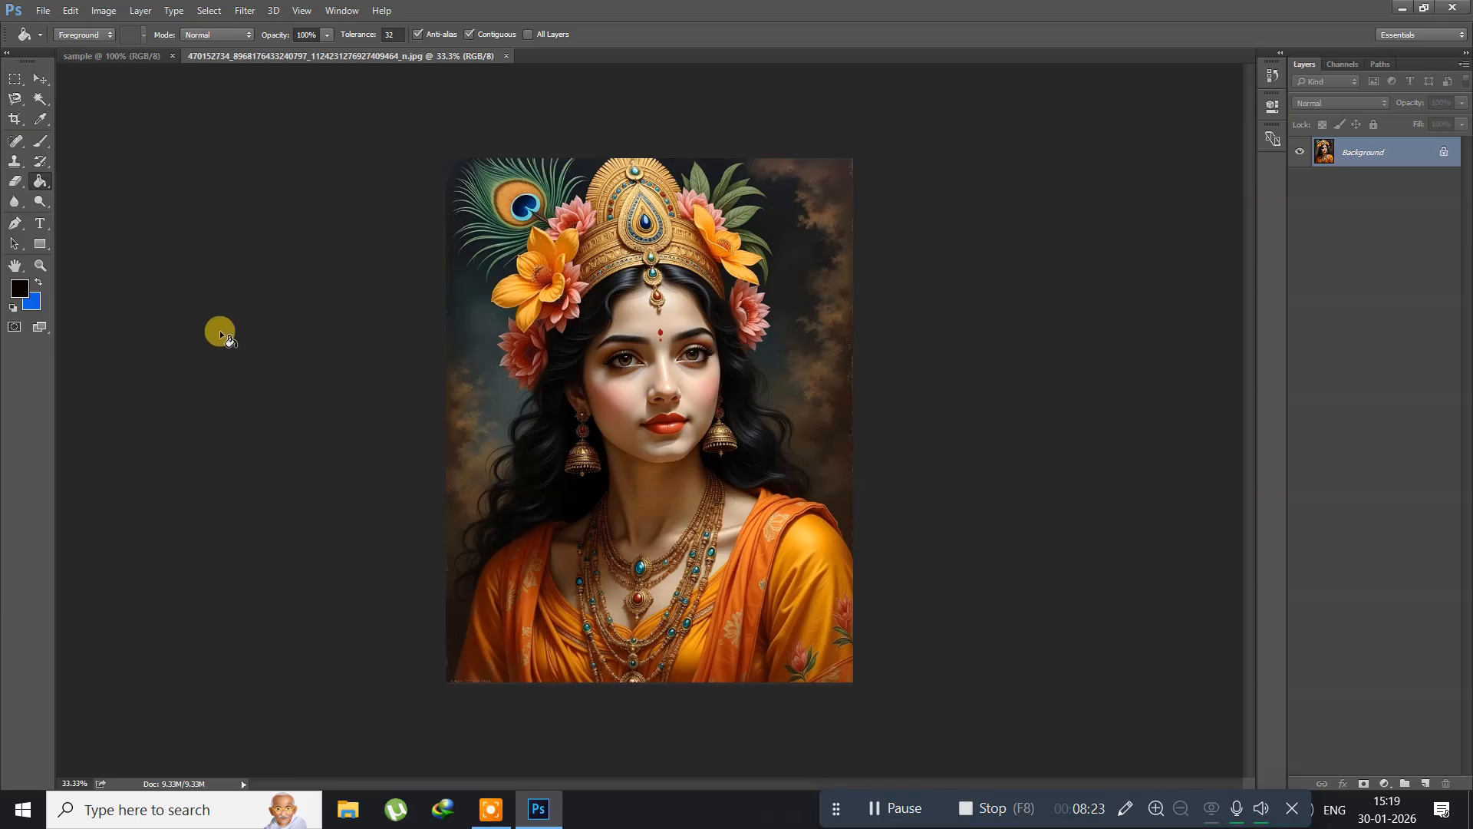
# Step: Activate the Rectangular Marquee tool, try a fixed-size 3.5 by 4.5 cm selection on the portrait, and deselect it
pyautogui.click(13, 78)
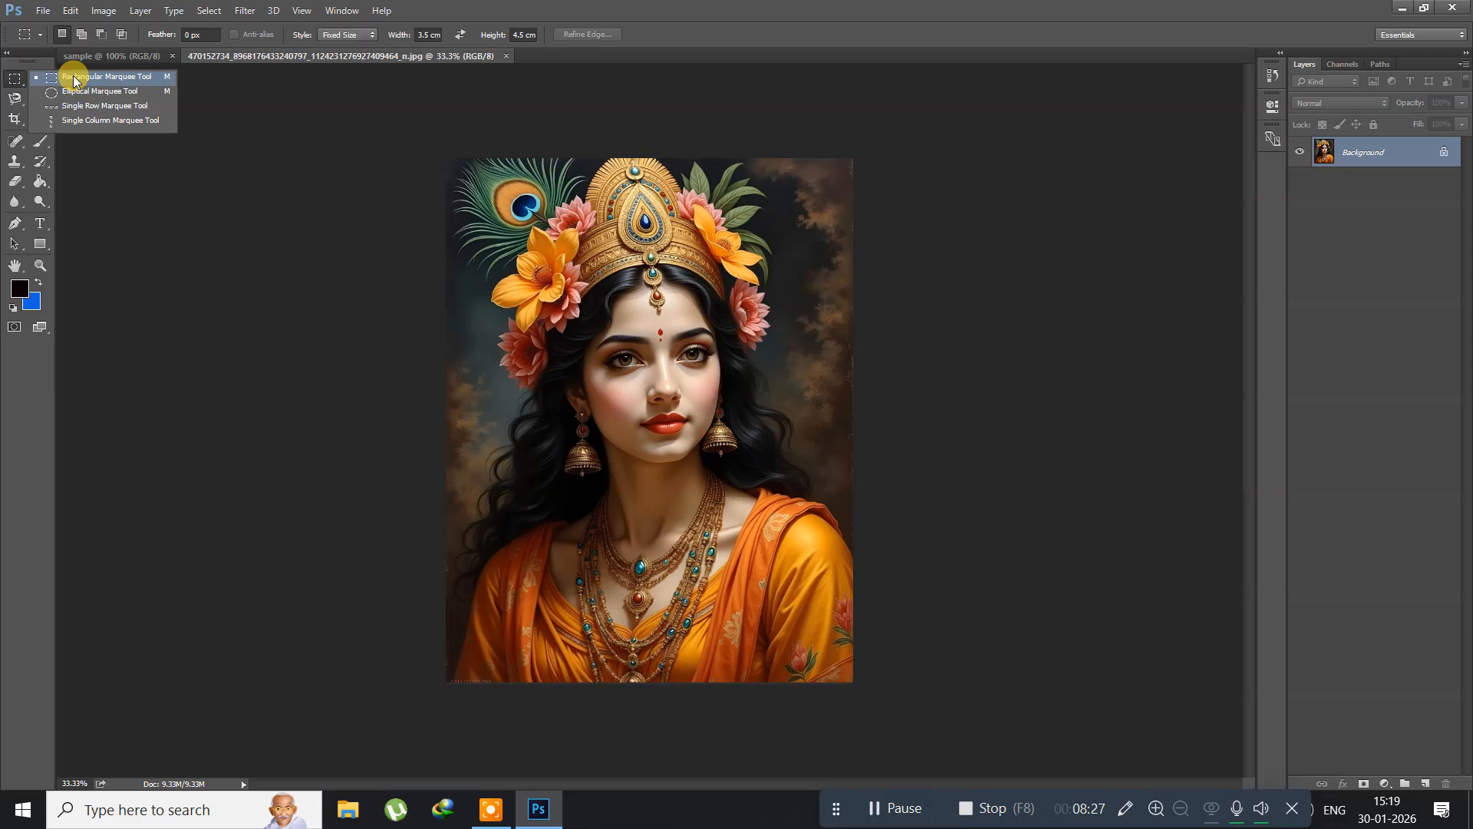
pyautogui.click(74, 79)
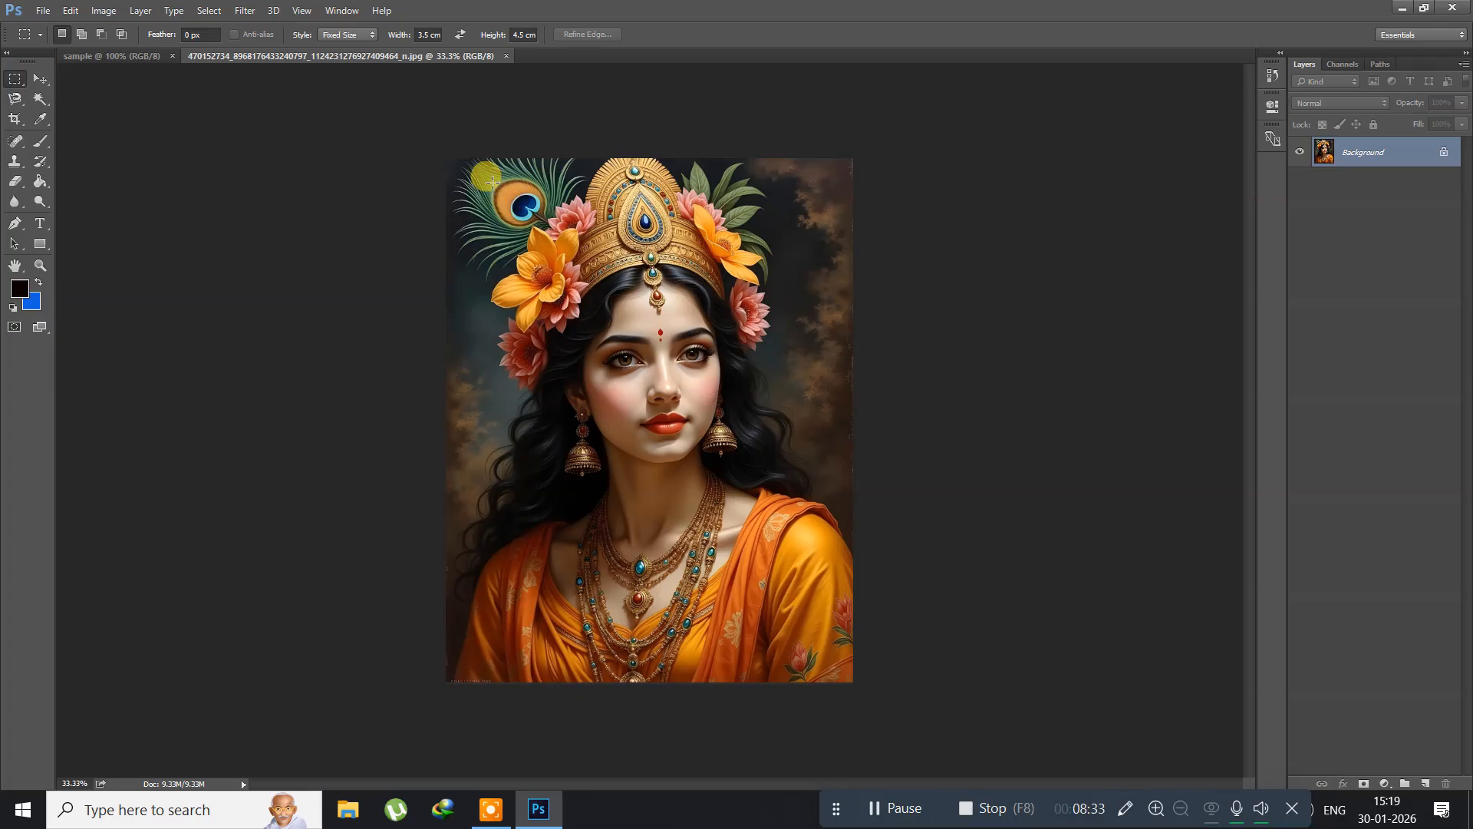
pyautogui.moveTo(717, 353); pyautogui.dragTo(753, 406)
pyautogui.hotkey('ctrl', 'd')
# Step: Set the marquee style to Normal and select a large rectangle around the woman's crown, face and necklaces
pyautogui.click(336, 34)
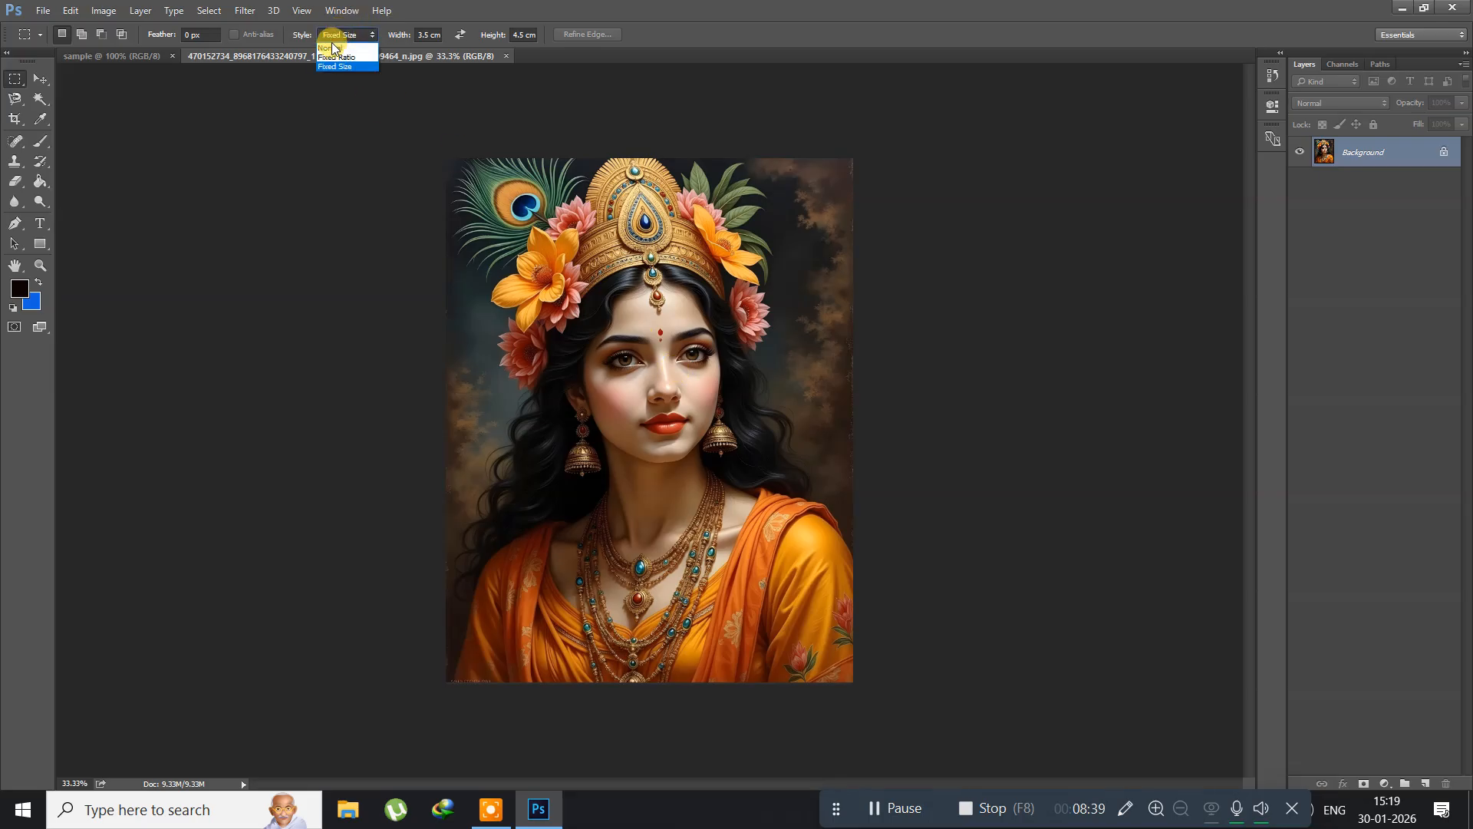
pyautogui.click(330, 48)
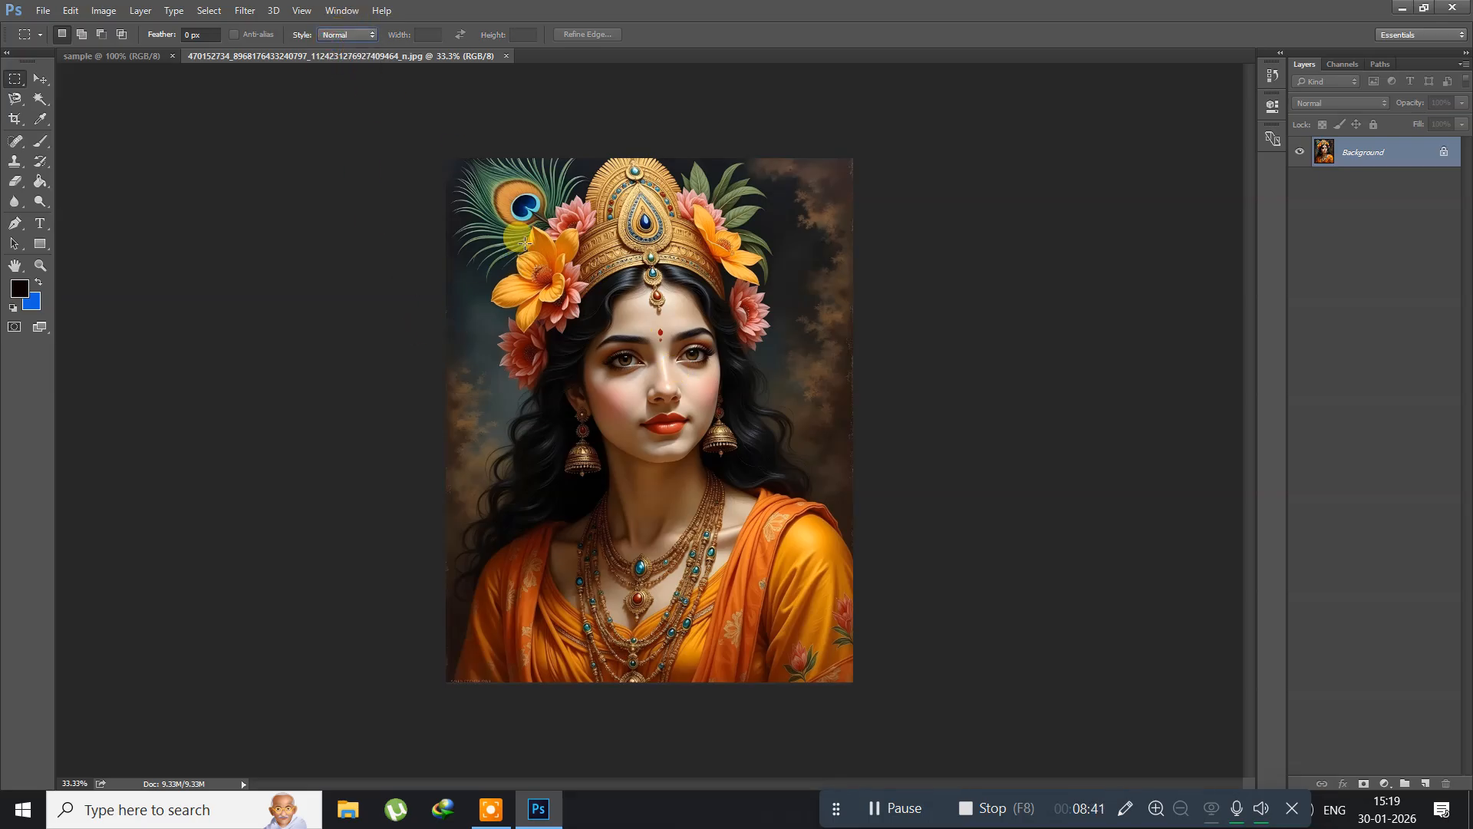
pyautogui.moveTo(495, 192); pyautogui.dragTo(832, 600)
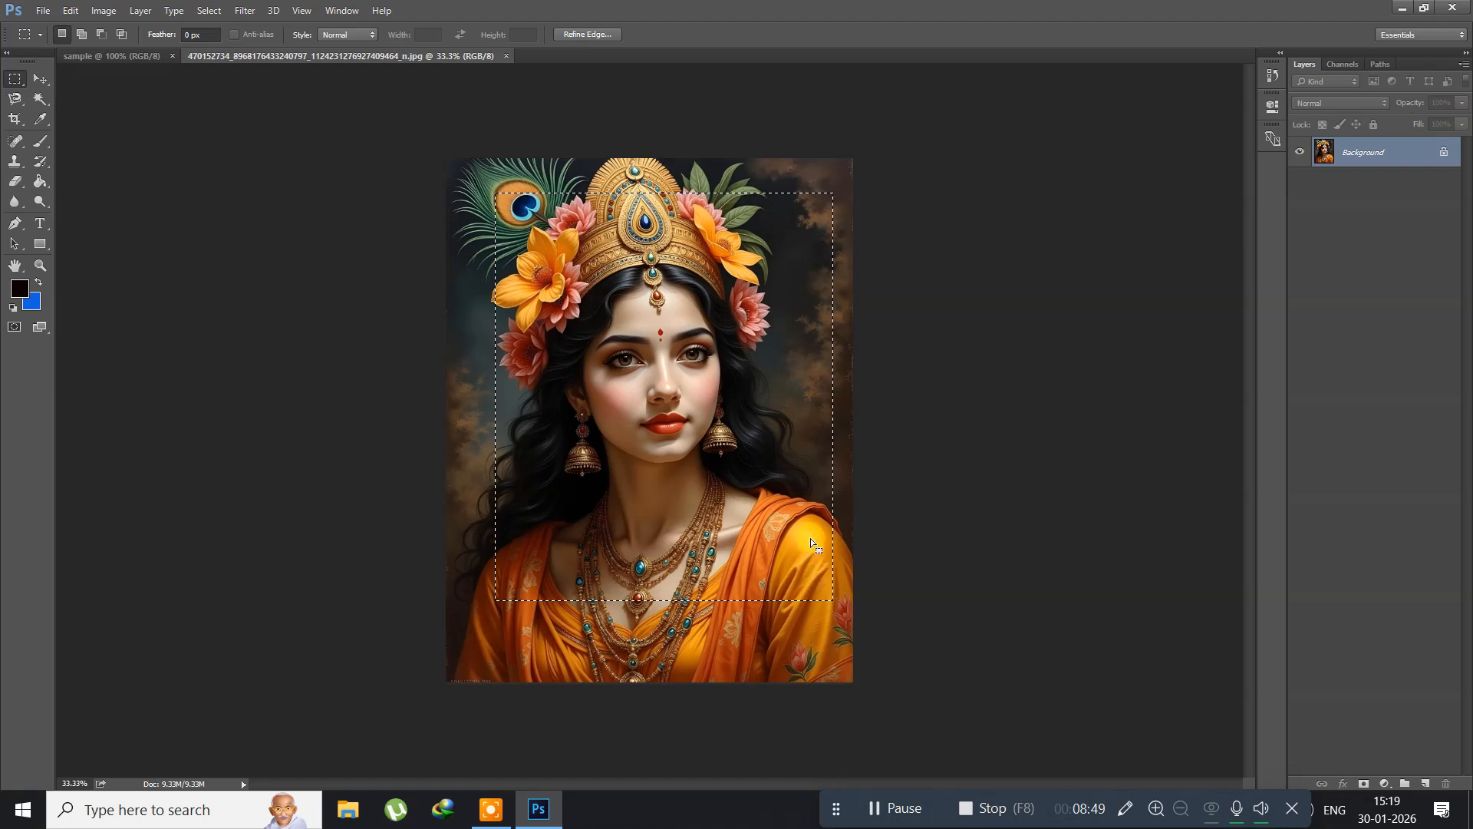
# Step: Copy the selected part of the portrait and paste it into the sample document
pyautogui.click(67, 11)
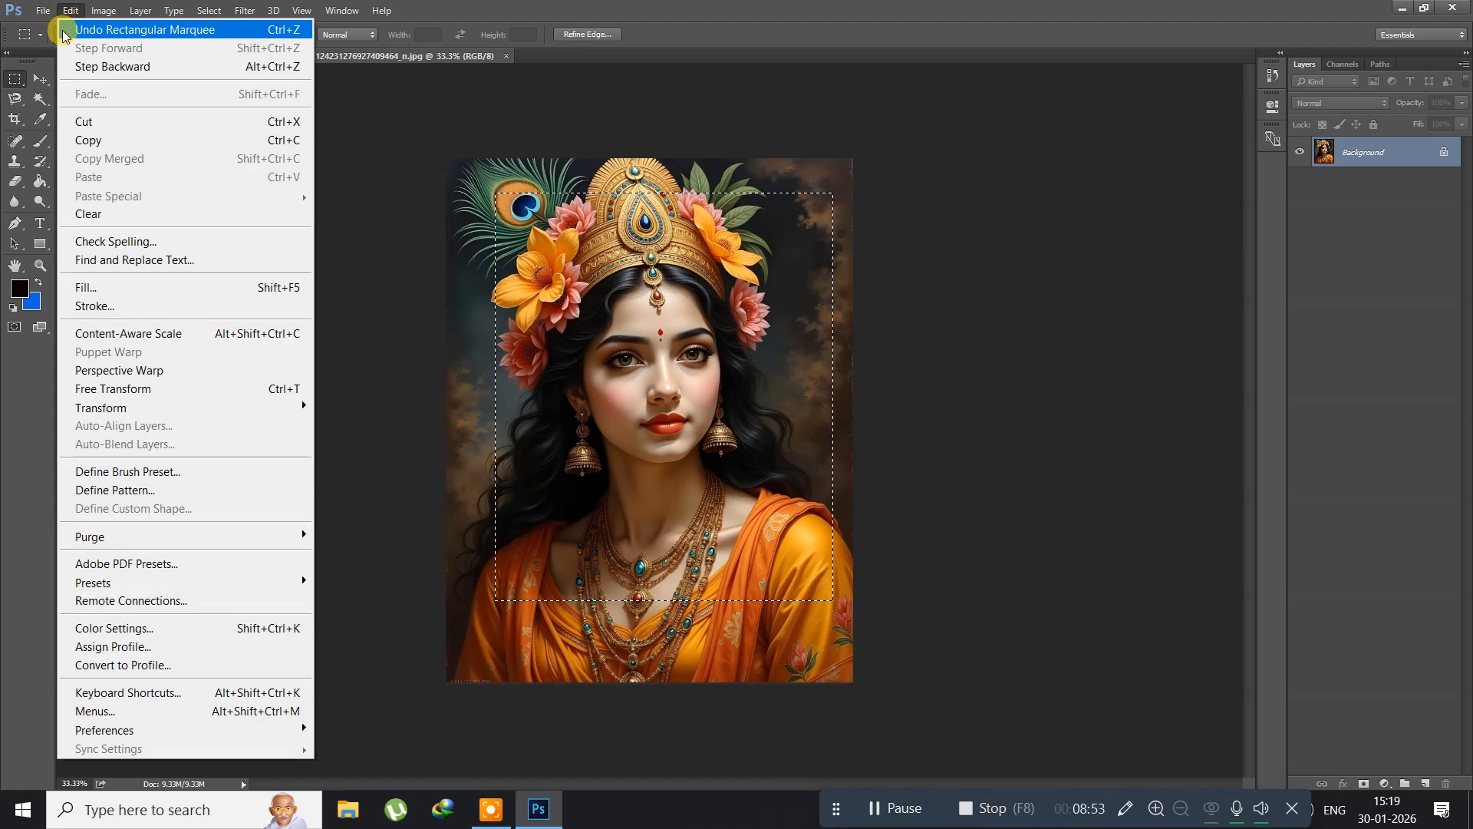
pyautogui.click(81, 140)
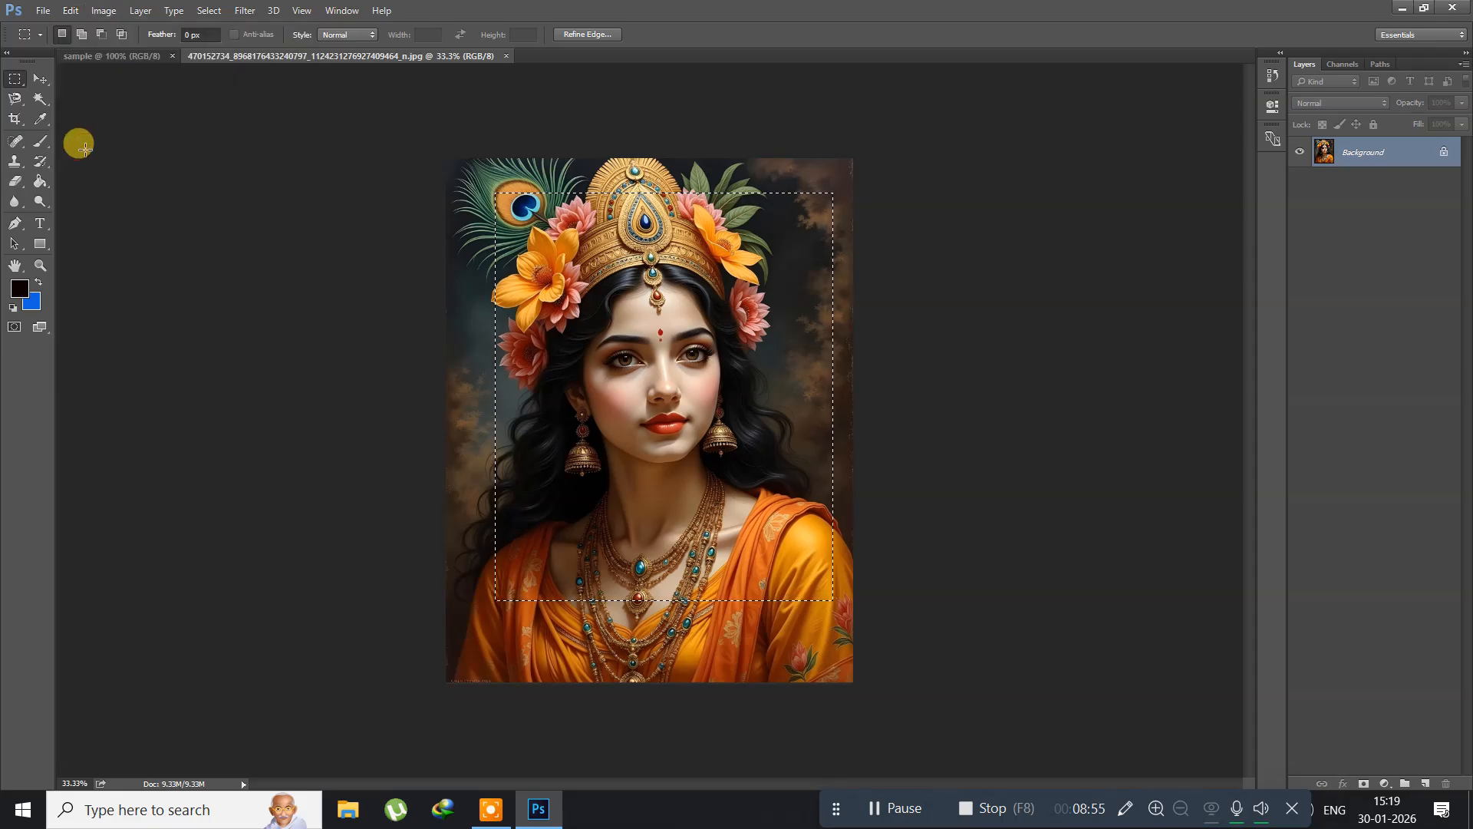
pyautogui.click(99, 55)
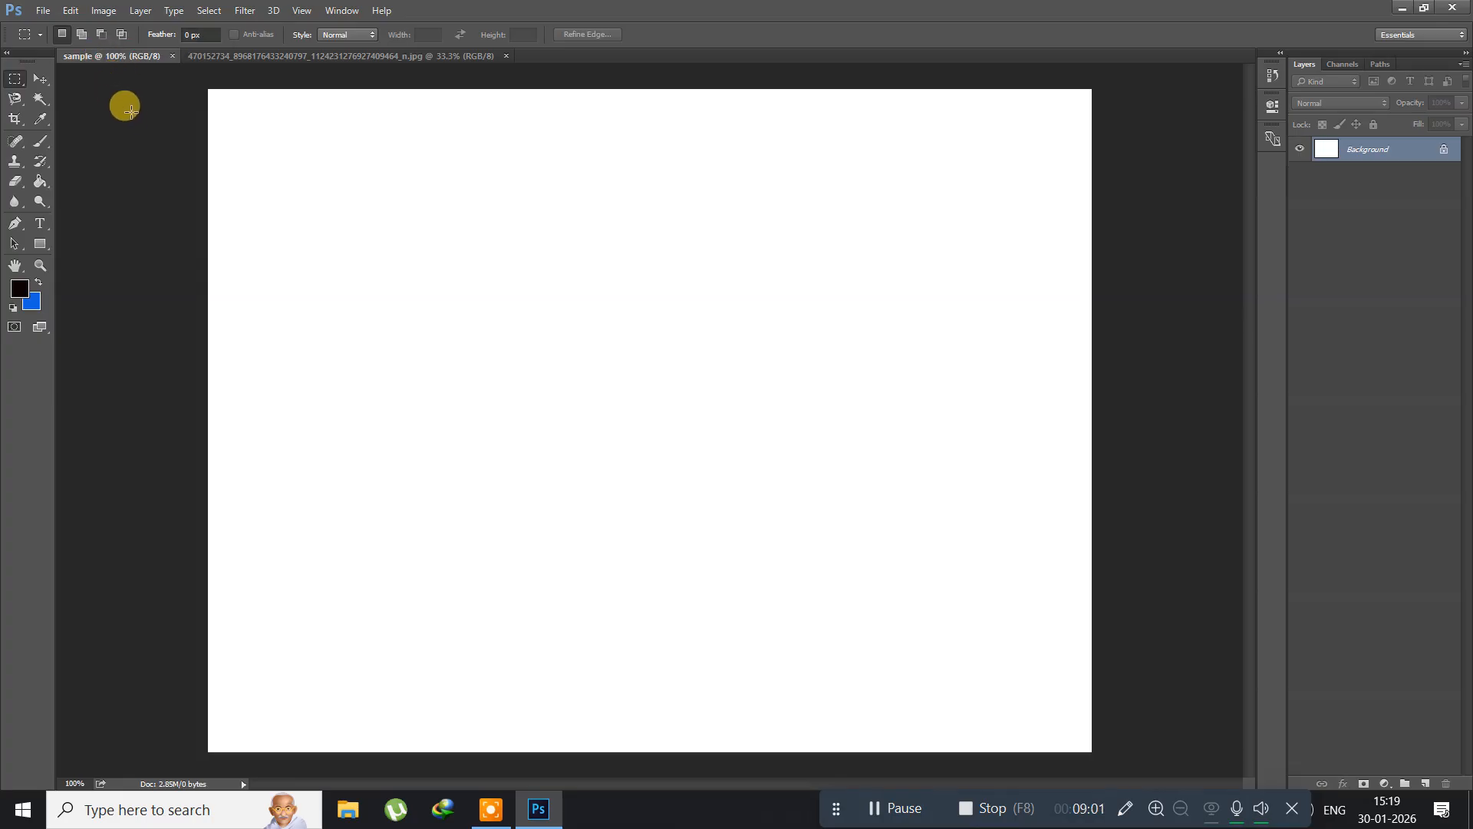
pyautogui.click(71, 11)
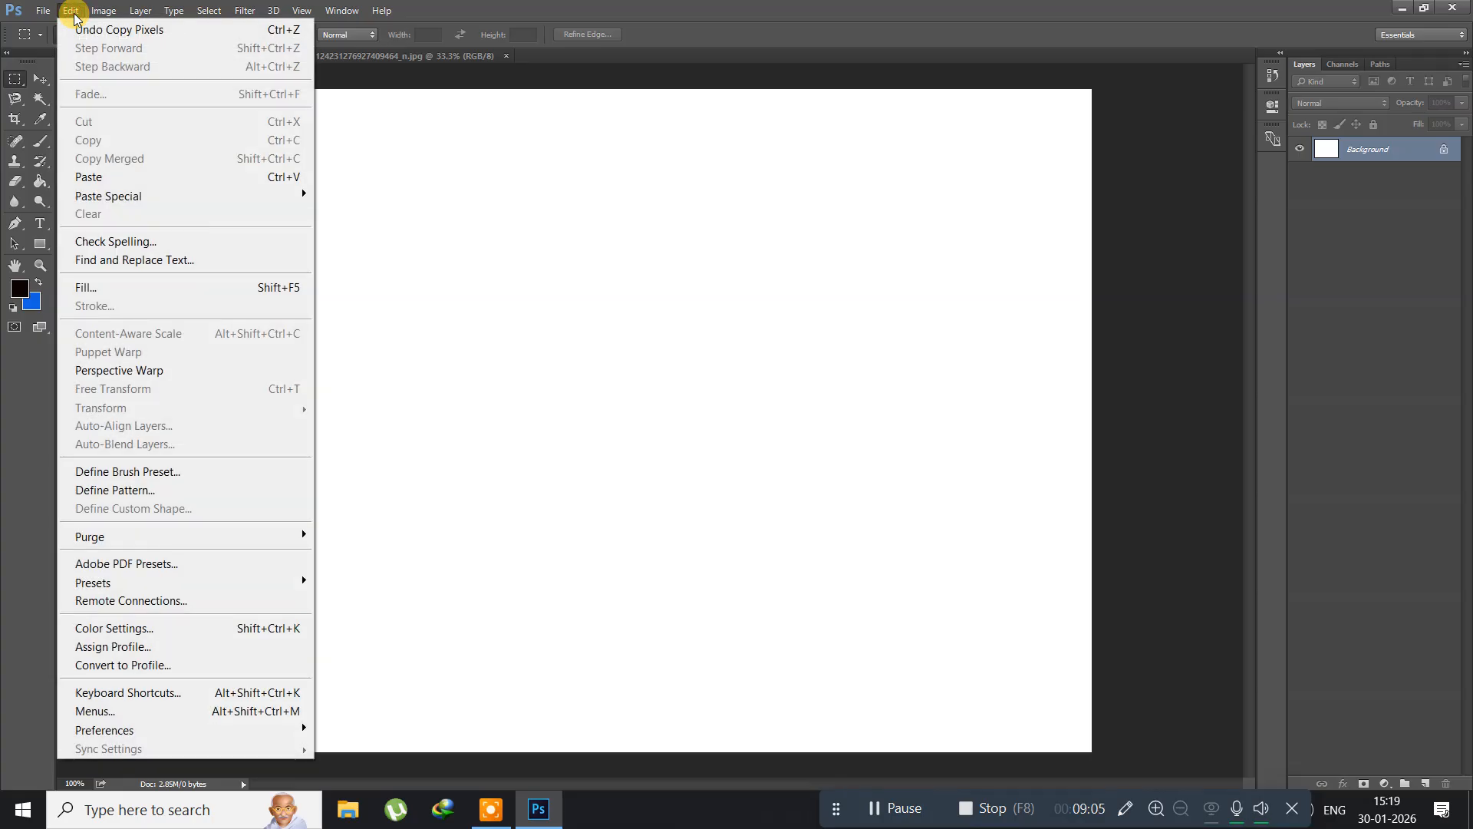
pyautogui.click(109, 182)
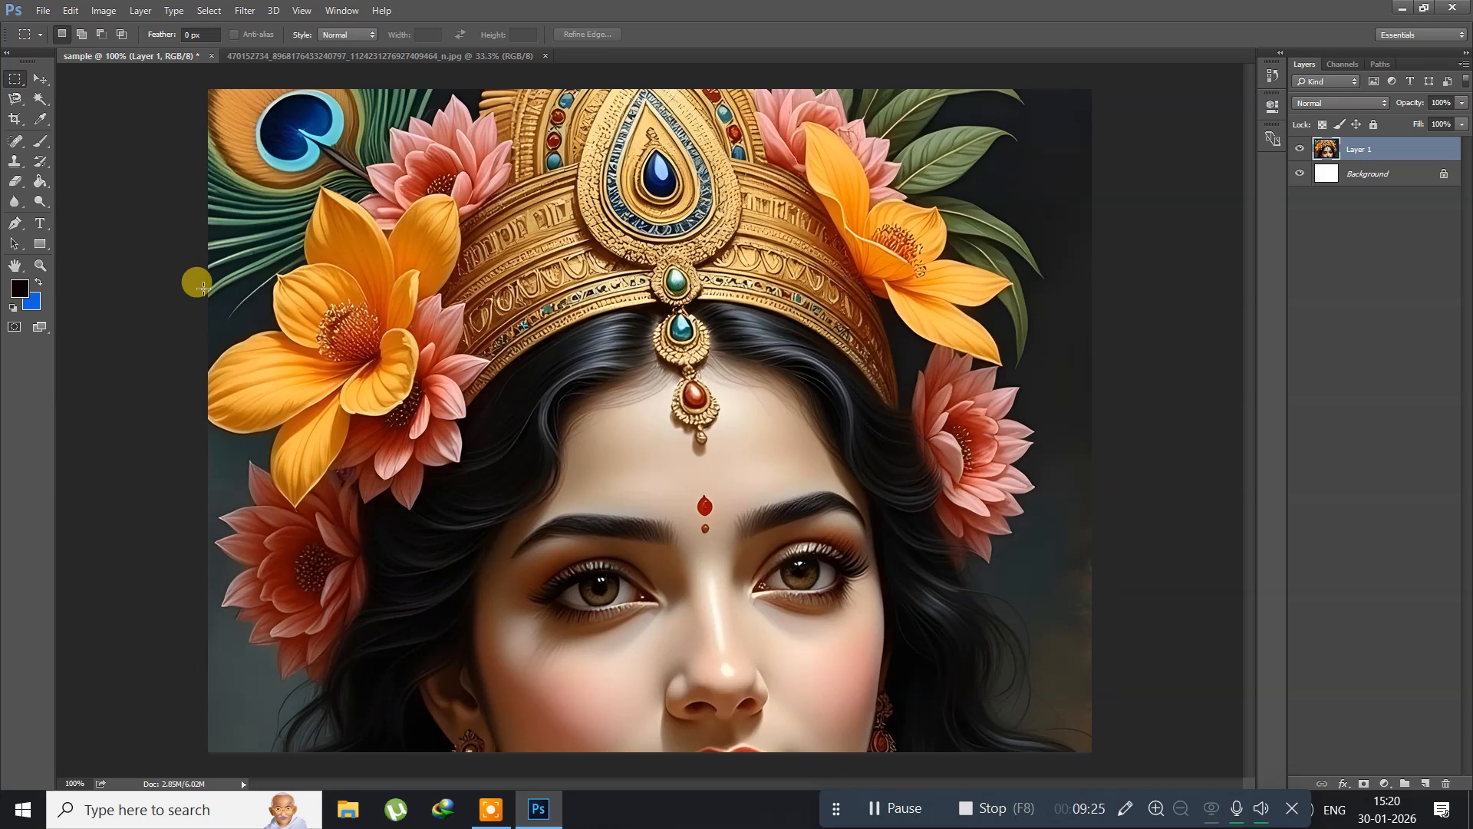
# Step: Check the portrait's dimensions with Image Size without changing them, and return to the sample document
pyautogui.click(268, 55)
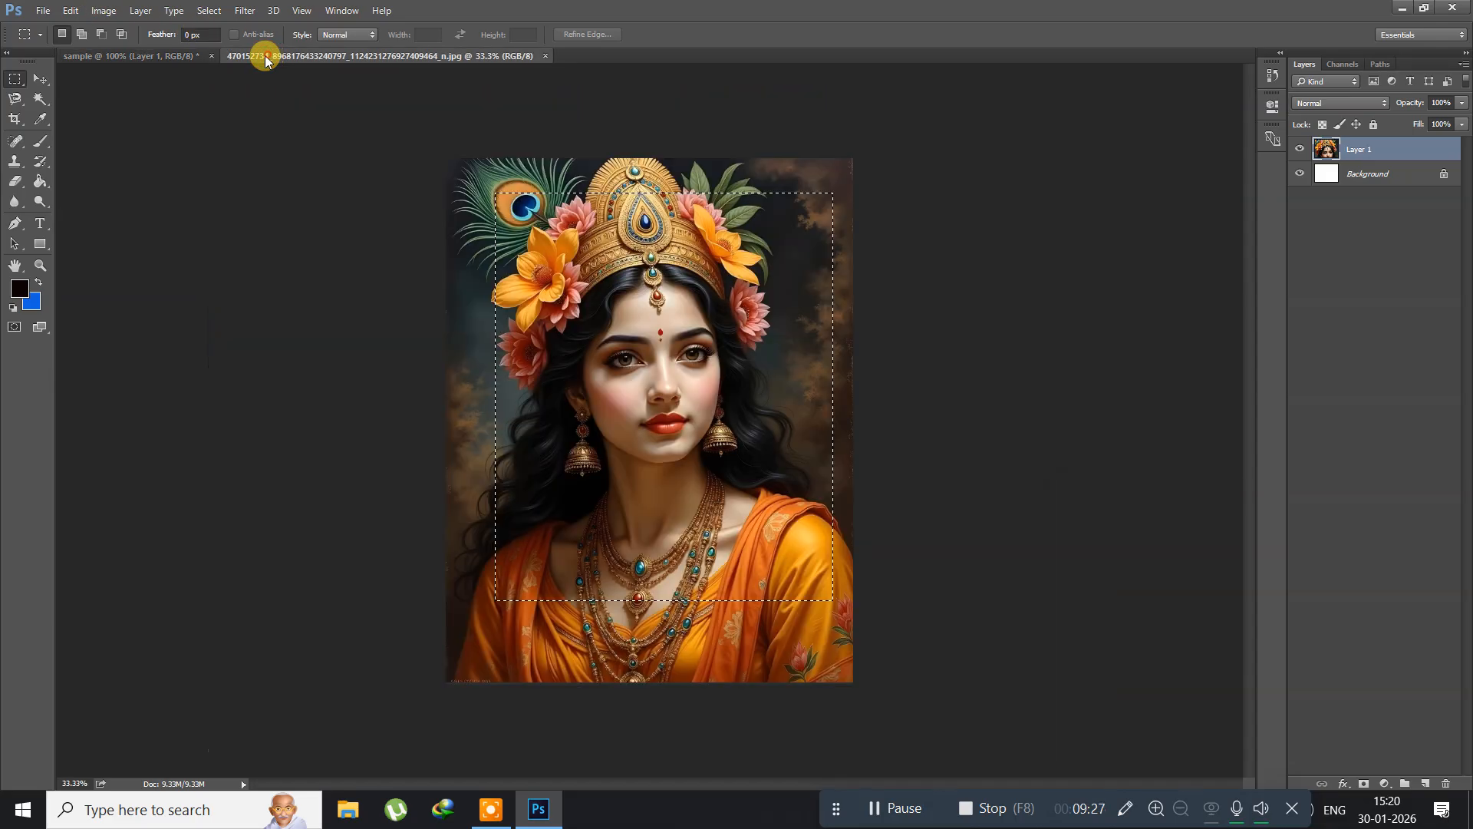
pyautogui.click(103, 11)
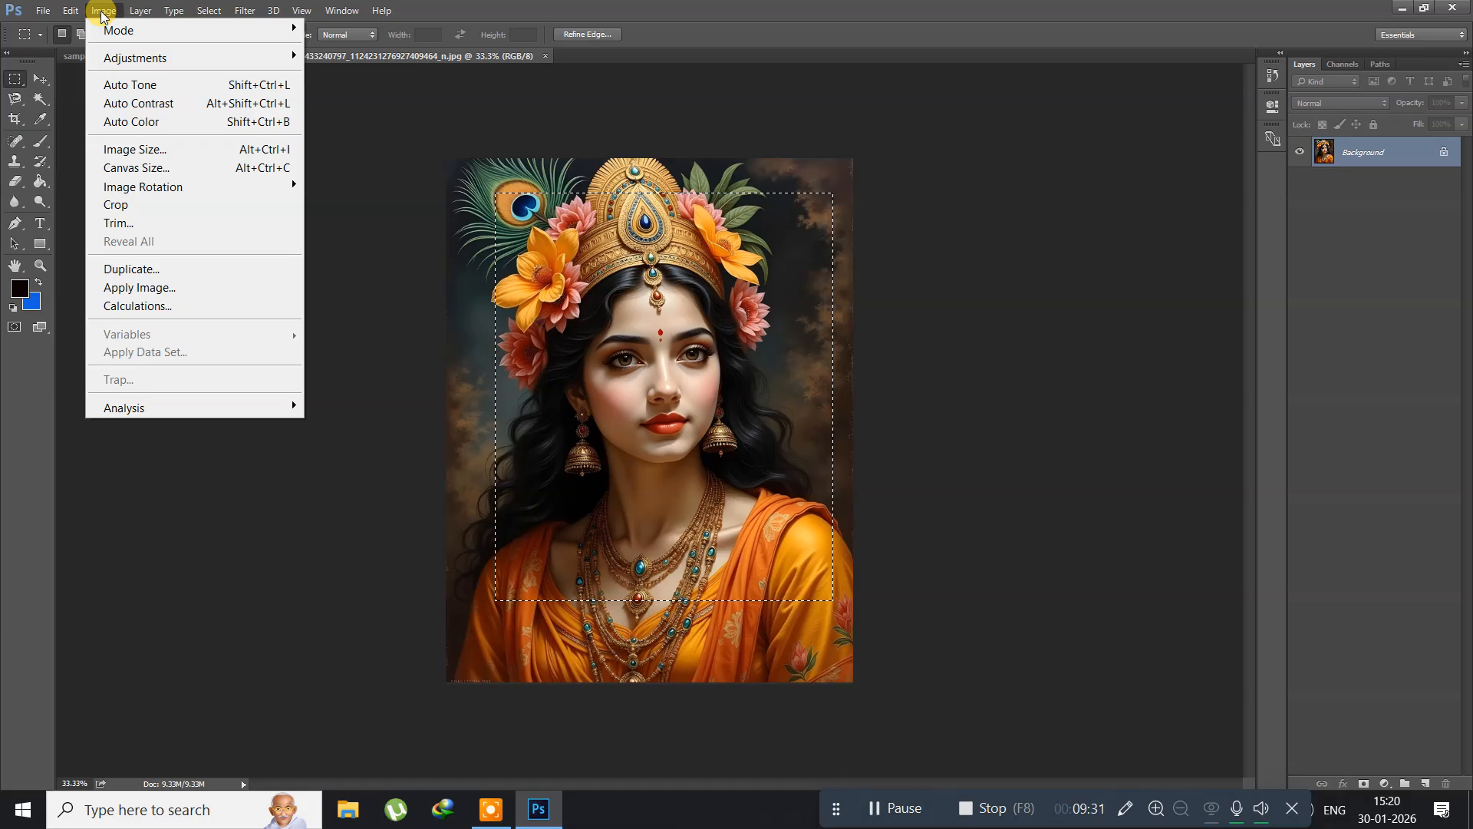
pyautogui.click(141, 151)
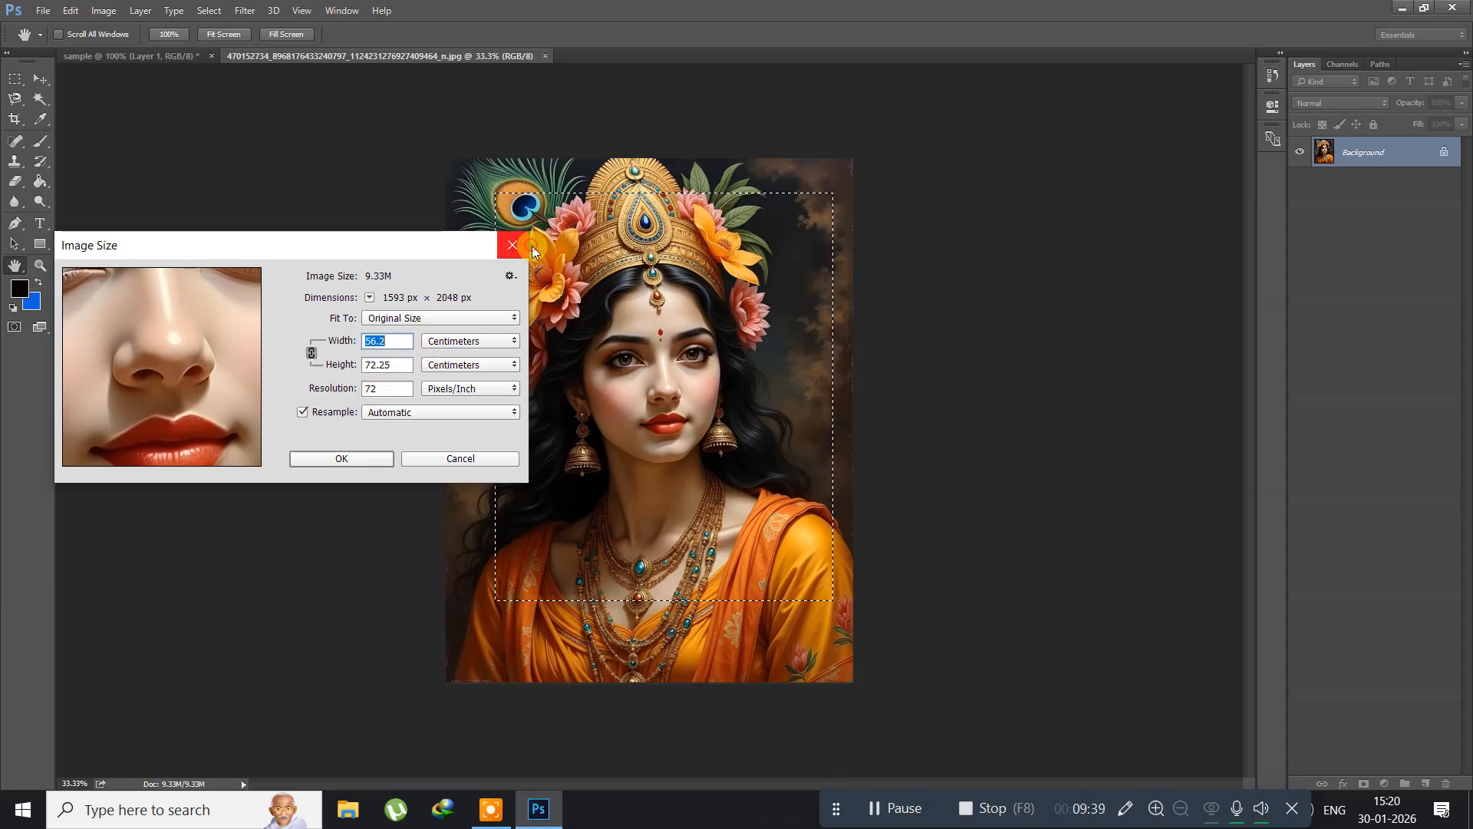
pyautogui.click(504, 247)
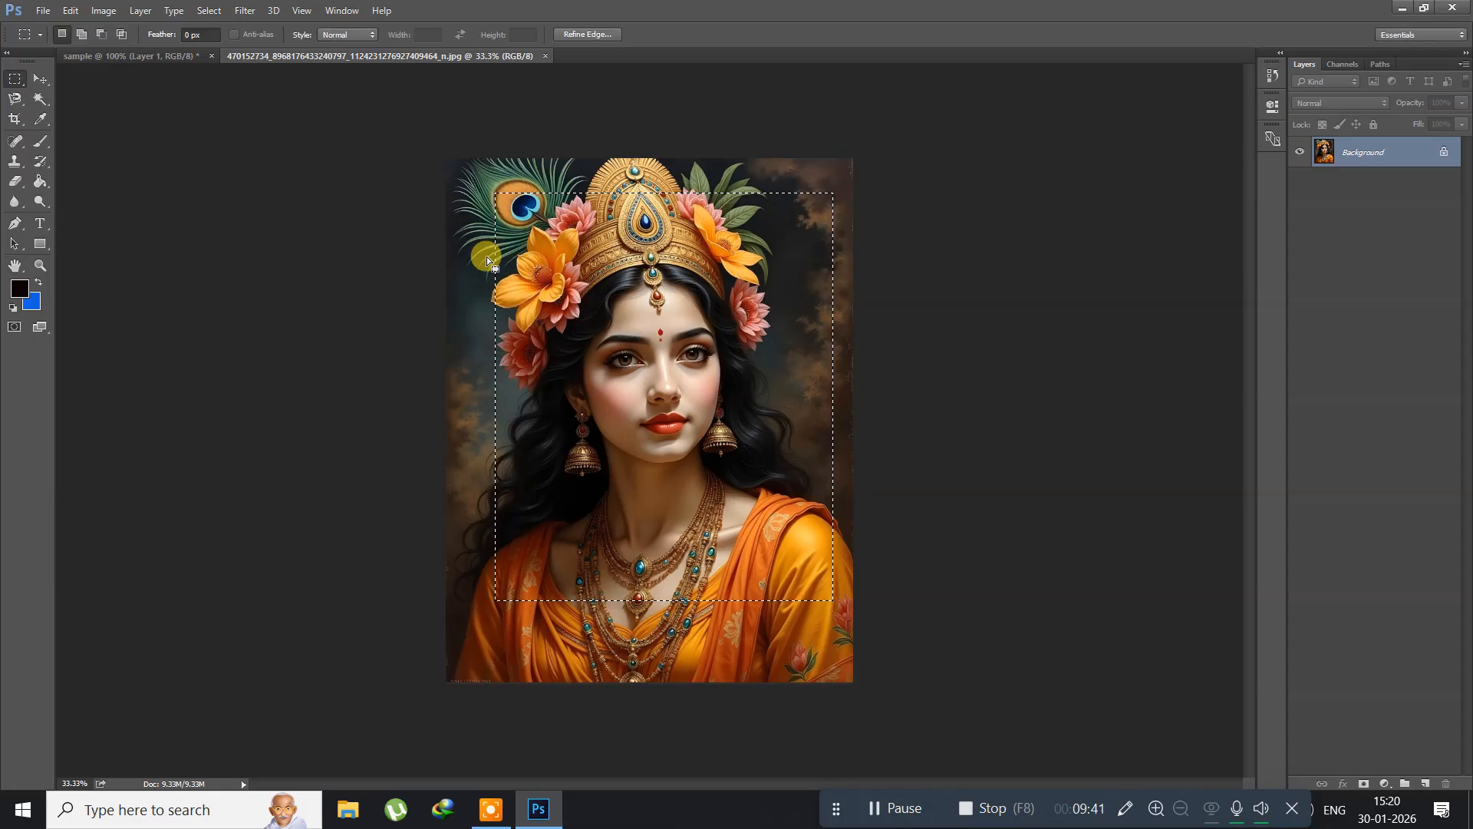
pyautogui.click(136, 57)
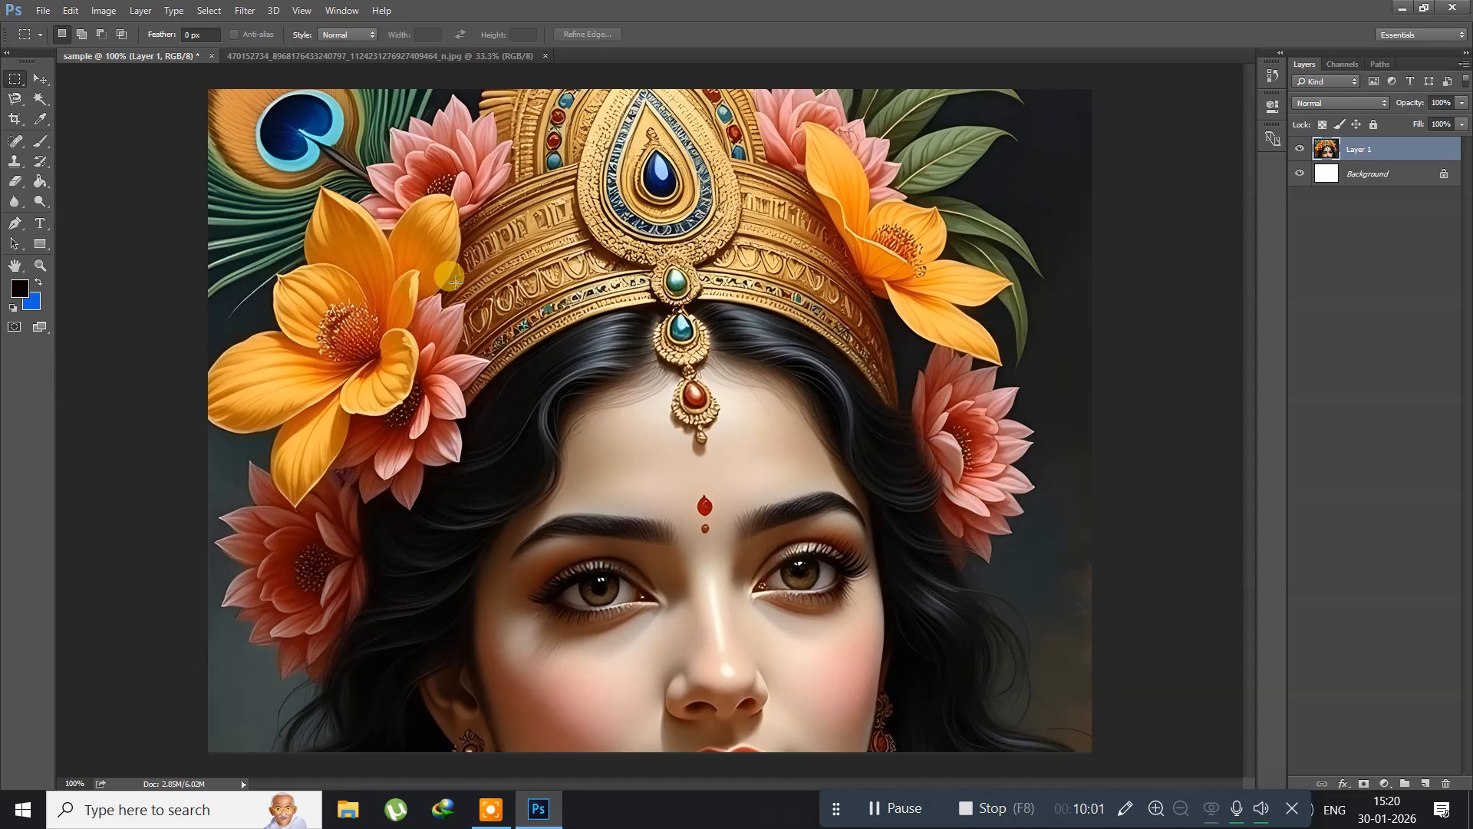
# Step: Free-transform the pasted portrait to about 52.6% of its size and position it near the middle of the white canvas
pyautogui.click(70, 12)
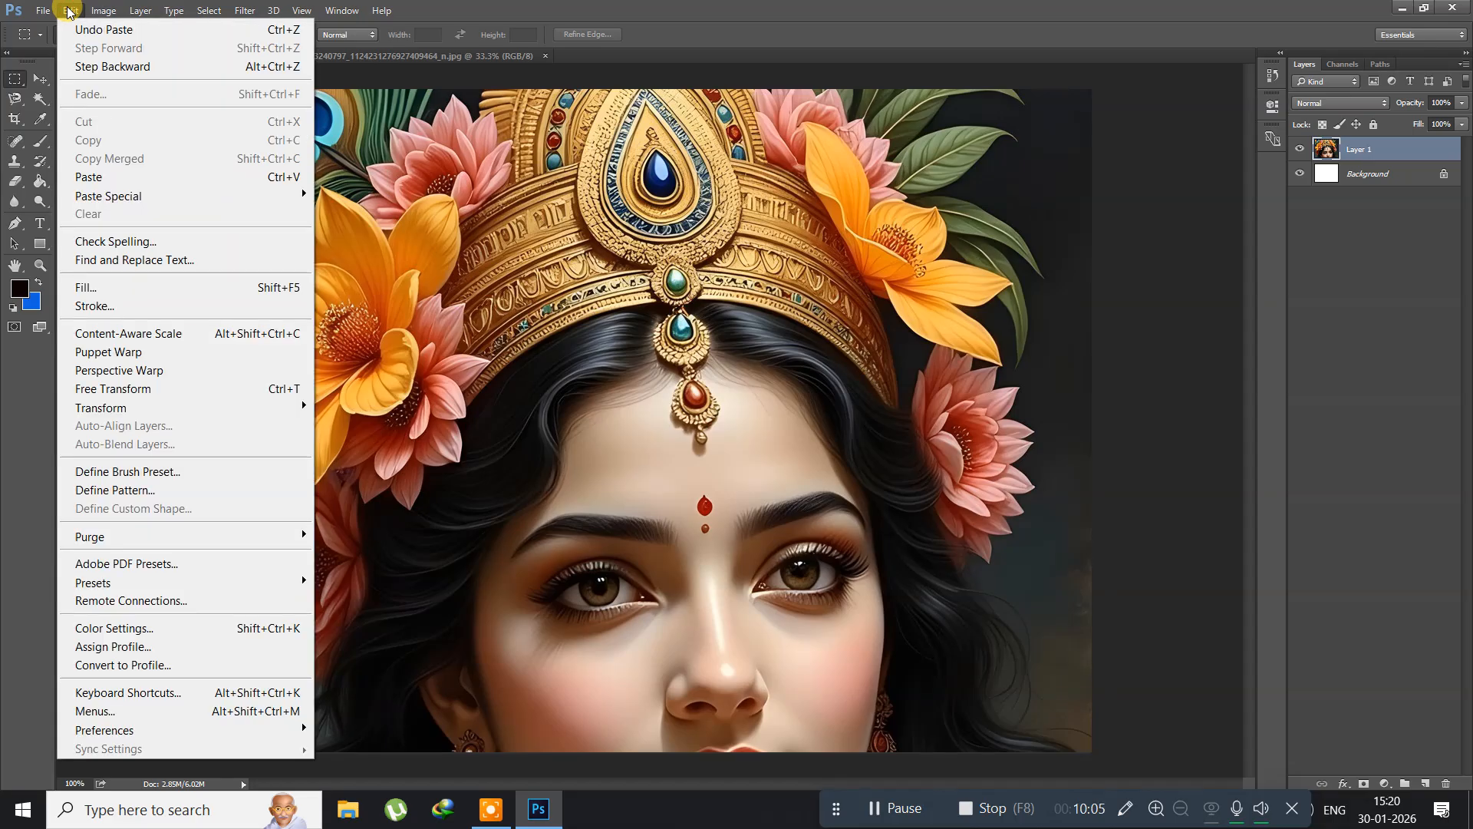
pyautogui.click(184, 392)
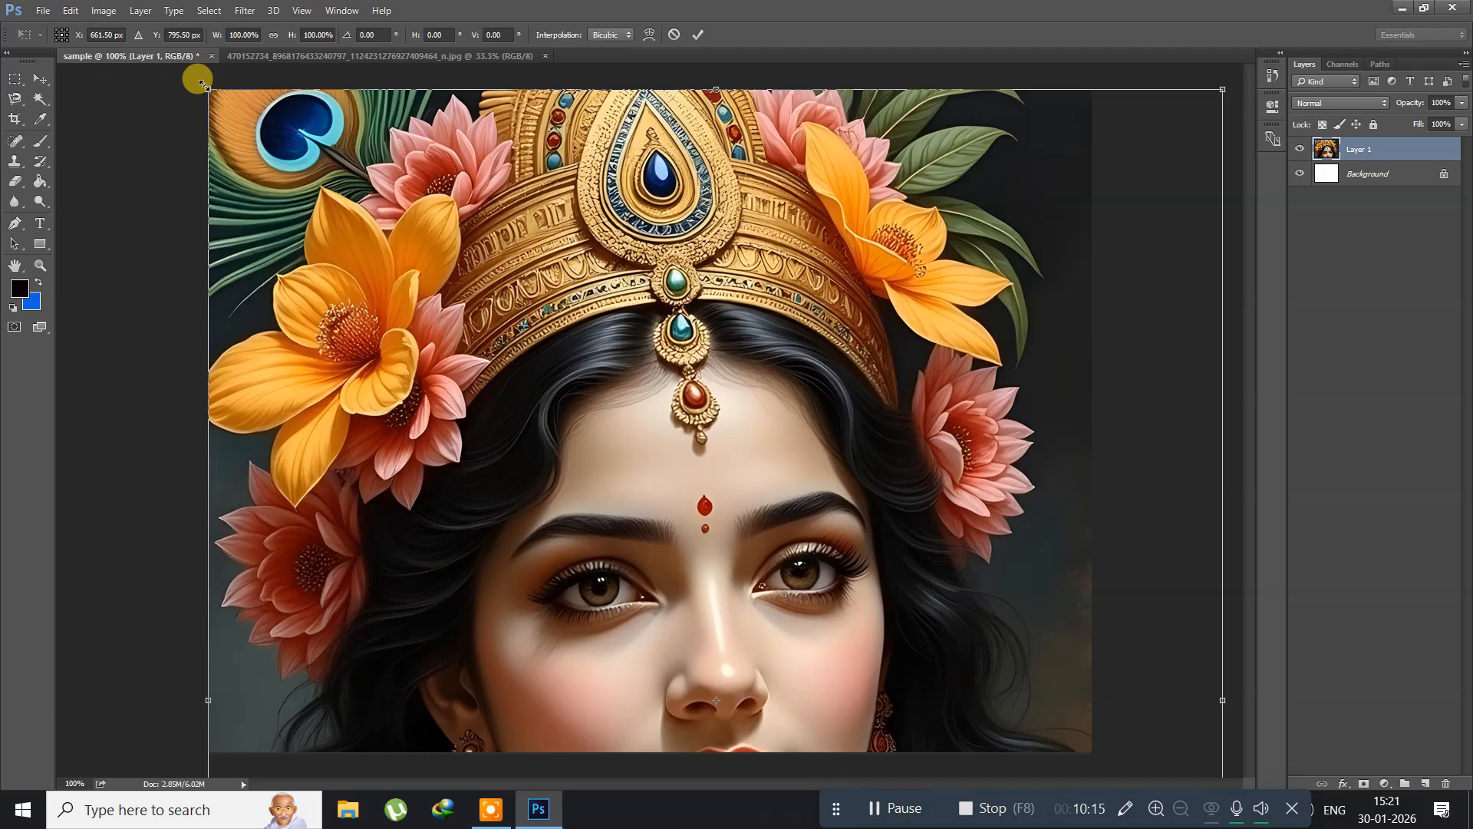
pyautogui.moveTo(203, 83); pyautogui.dragTo(387, 290)
pyautogui.moveTo(418, 353); pyautogui.dragTo(365, 166)
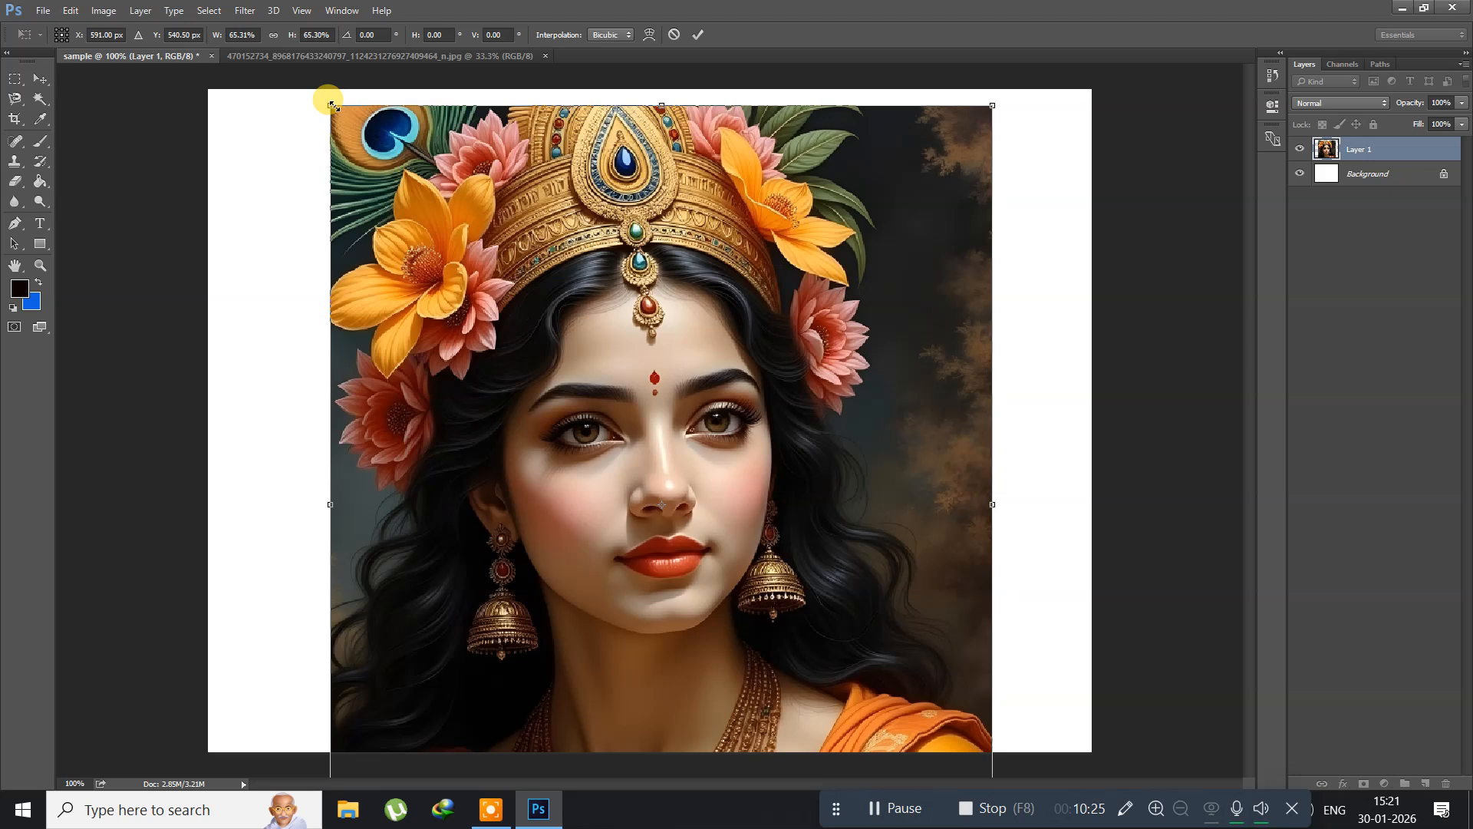
pyautogui.moveTo(323, 102); pyautogui.dragTo(388, 180)
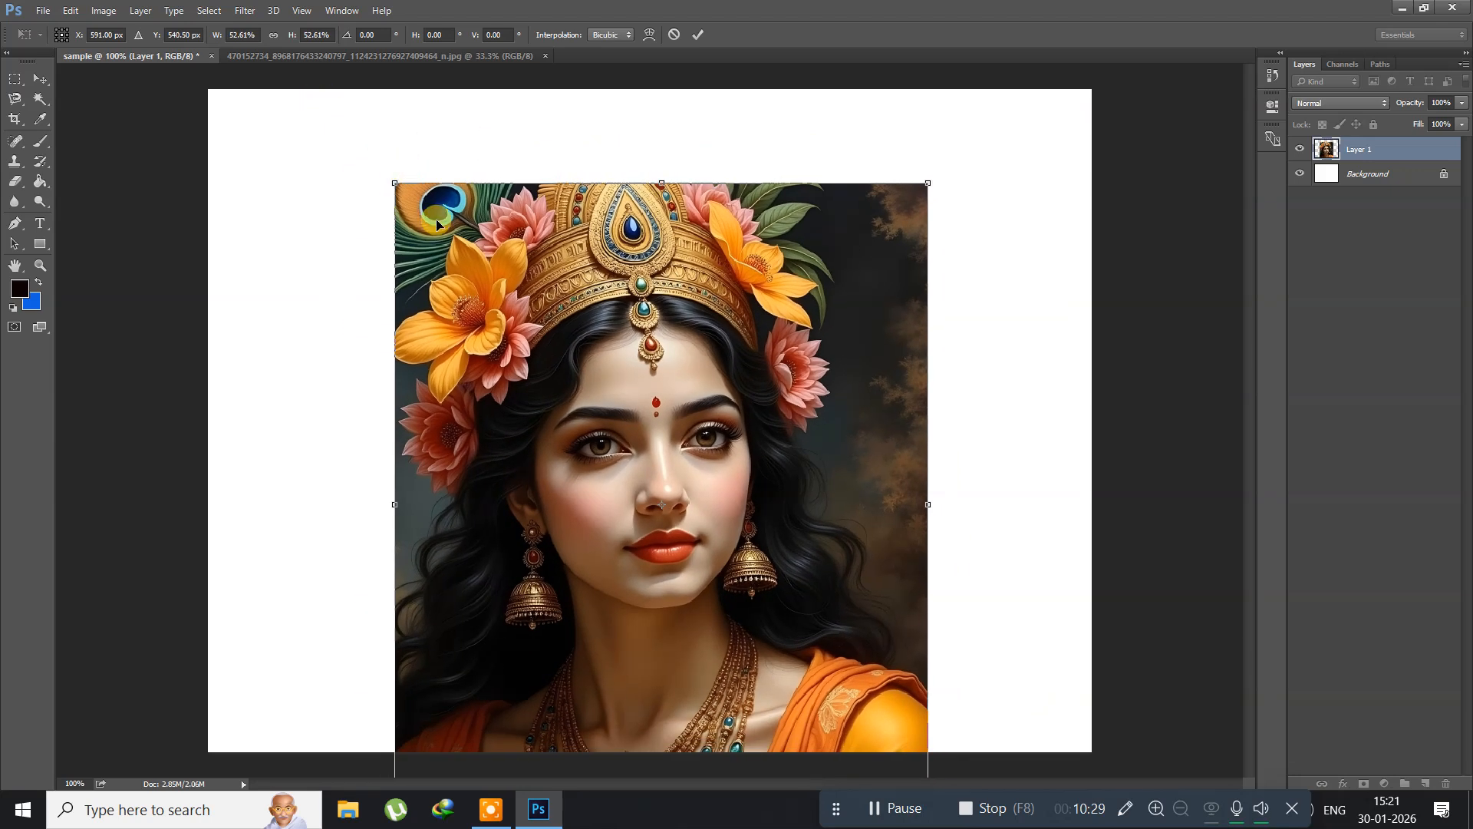
pyautogui.moveTo(467, 307); pyautogui.dragTo(480, 228)
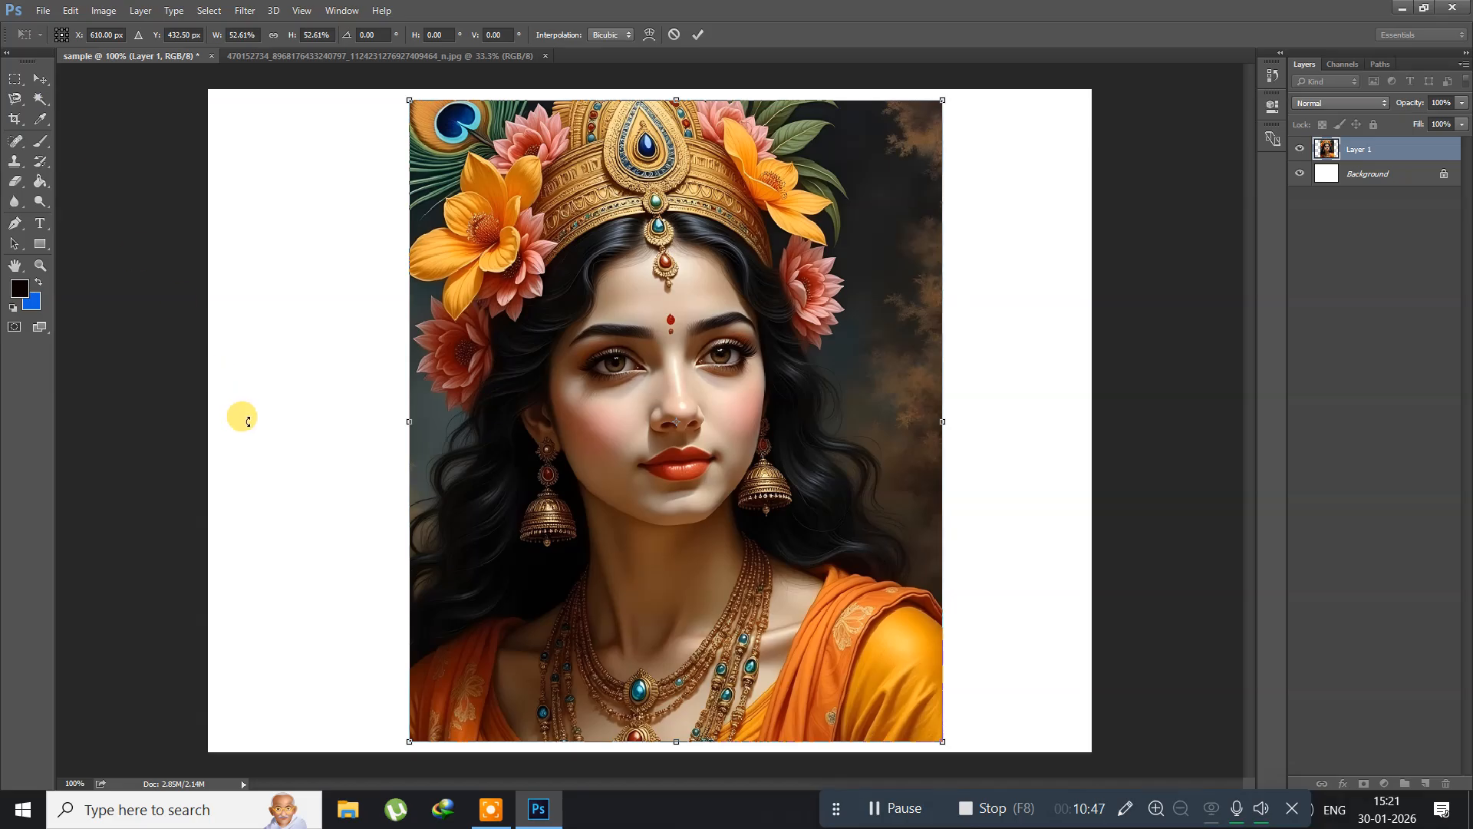
pyautogui.press('Return')
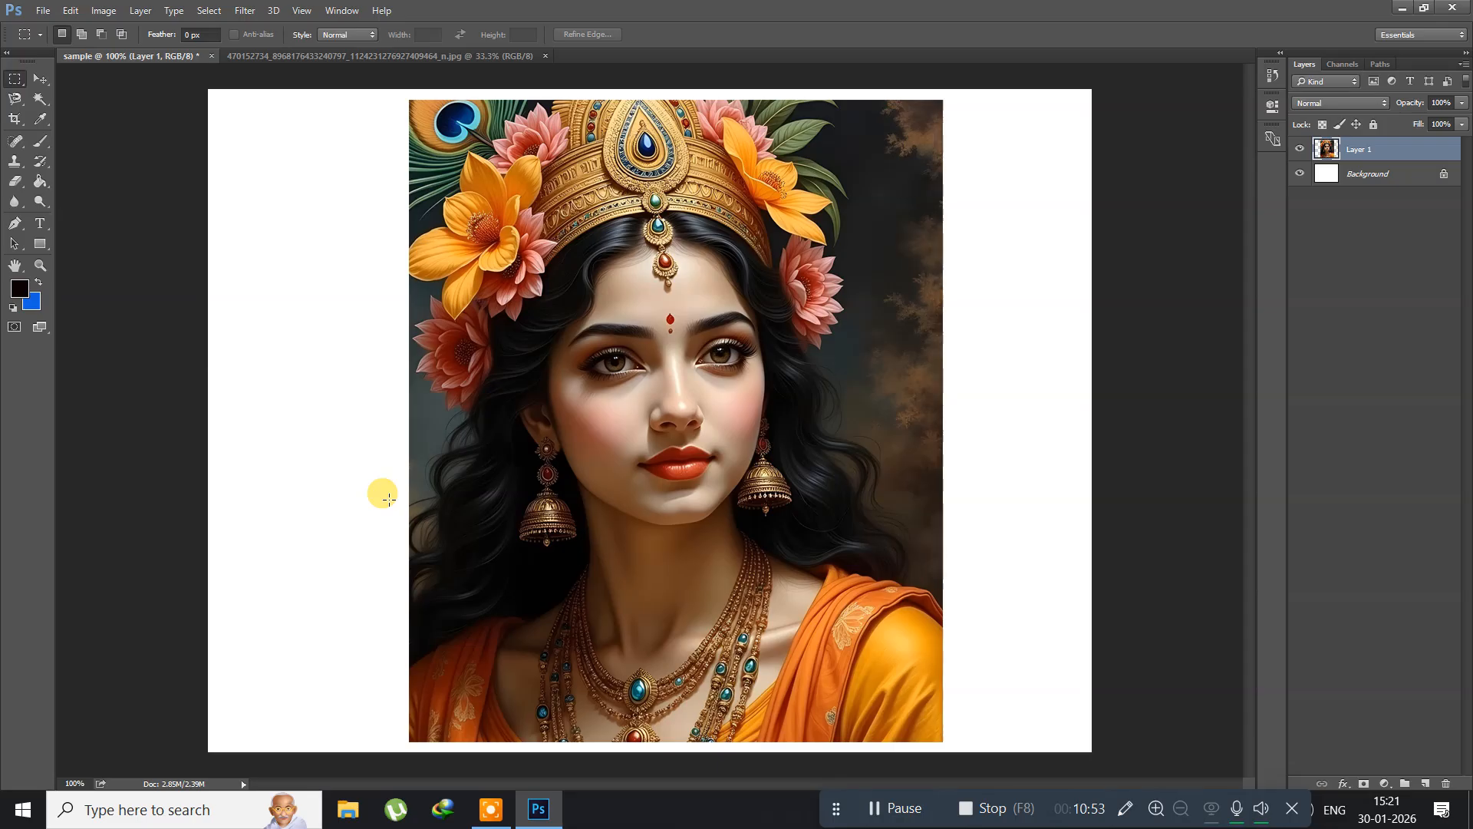
# Step: Delete the resized portrait layer, restore it, and delete it again
pyautogui.press('Delete')
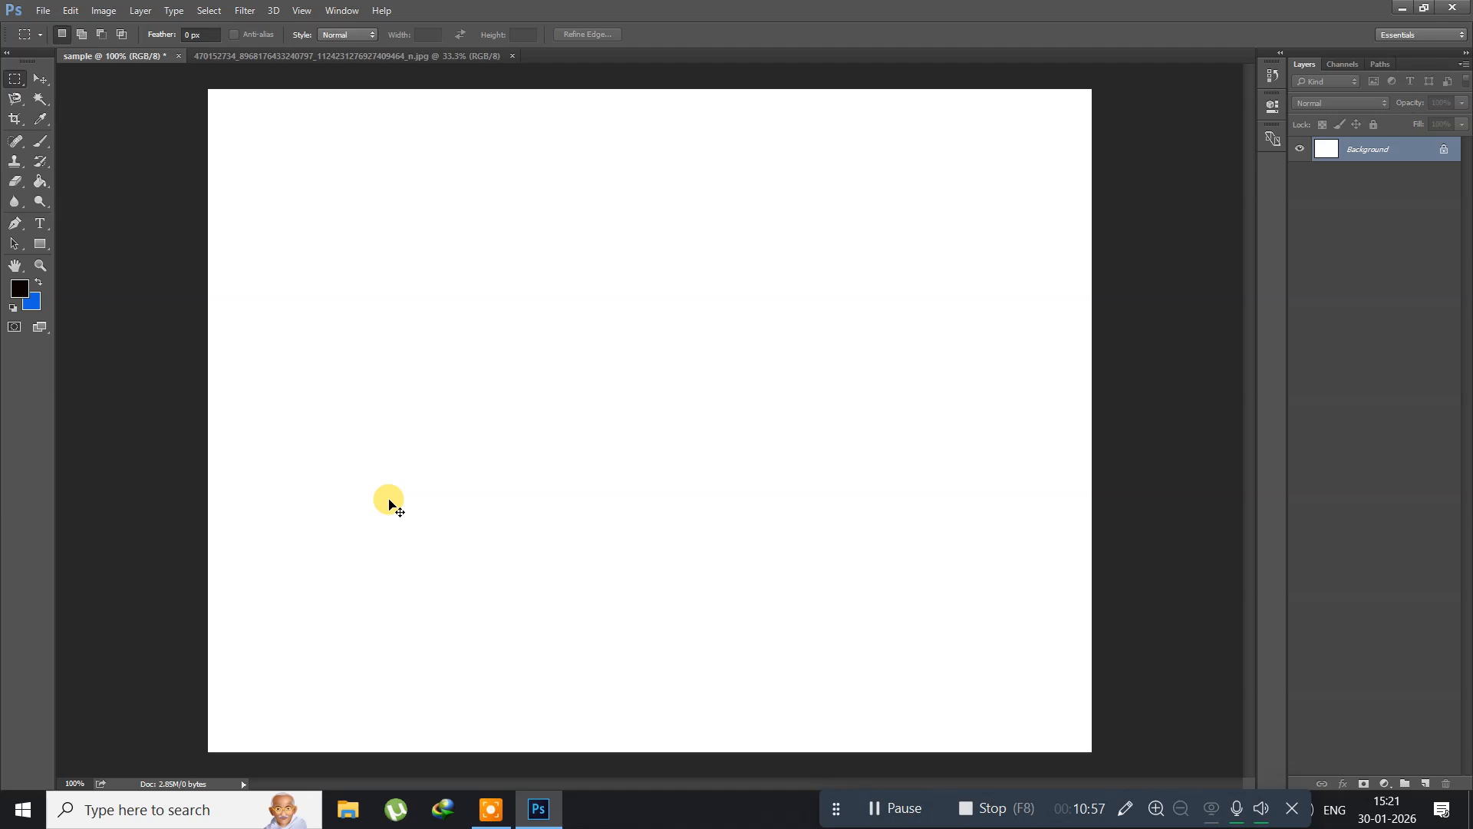
pyautogui.moveTo(389, 504); pyautogui.dragTo(389, 500)
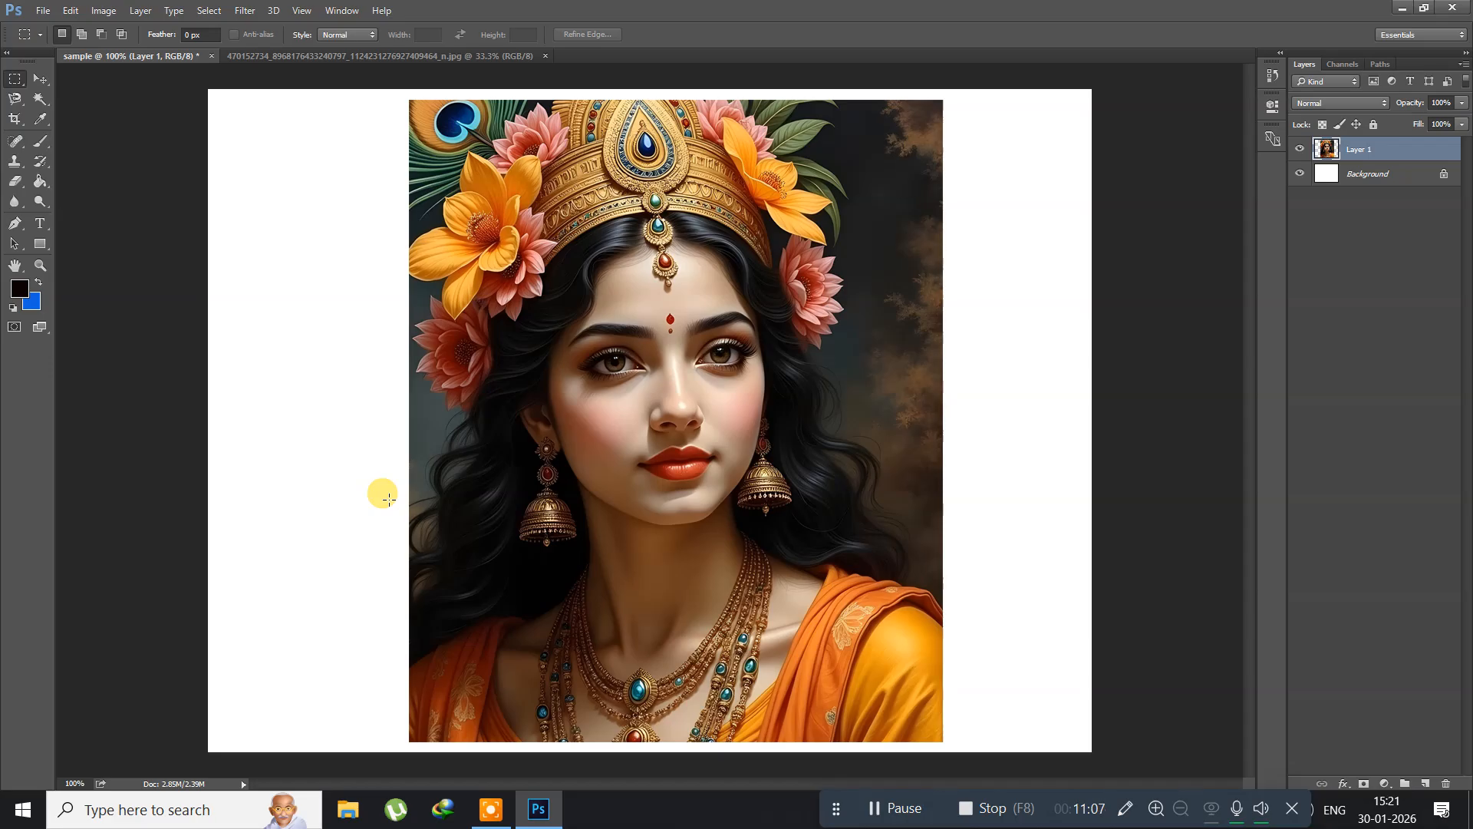
pyautogui.press('Delete')
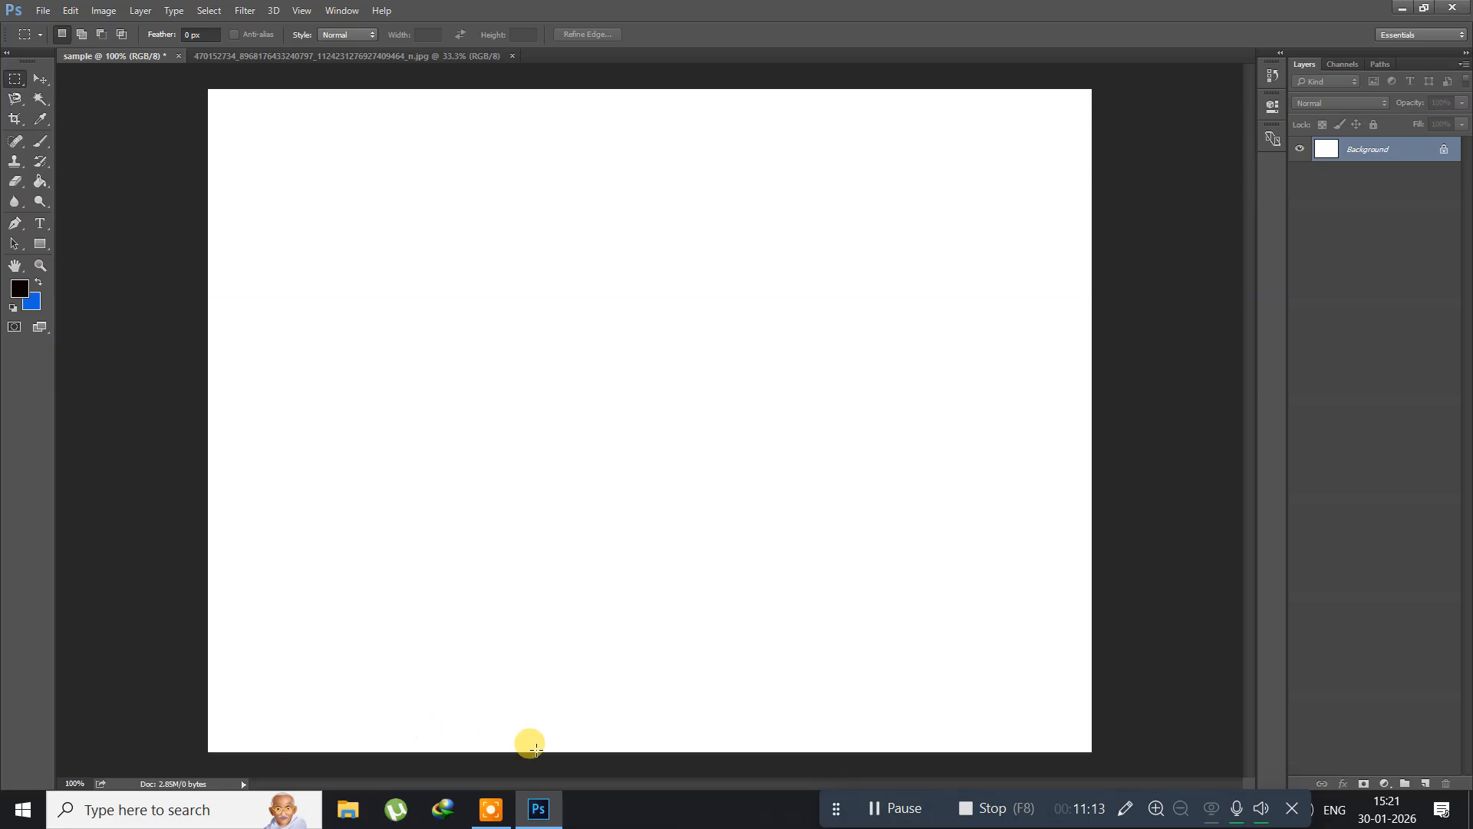
# Step: Open the pdf folder from the desktop, view the Flag_of_India.svg image, close both, and switch back to Photoshop
pyautogui.click(537, 807)
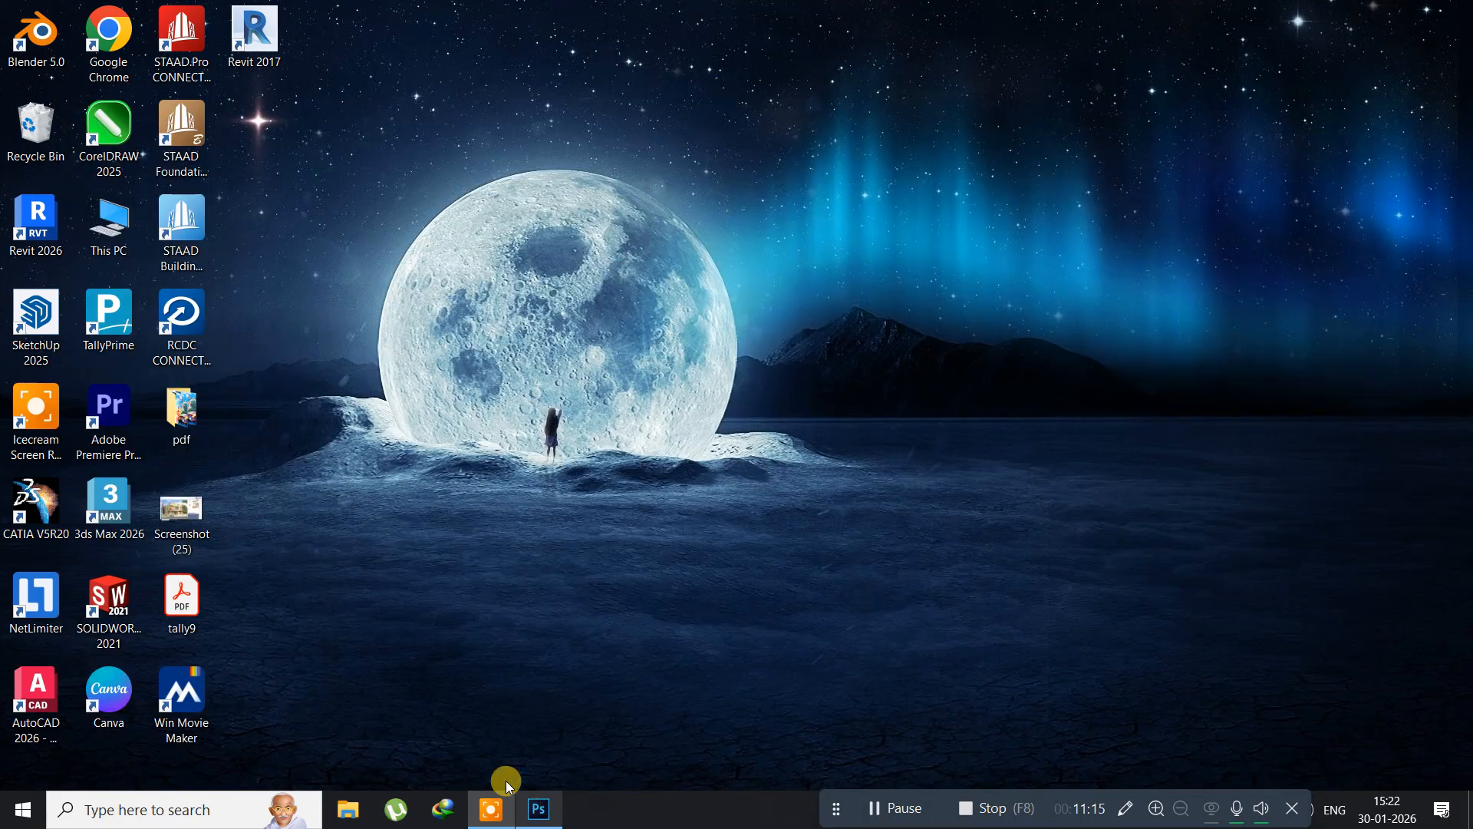
pyautogui.doubleClick(169, 423)
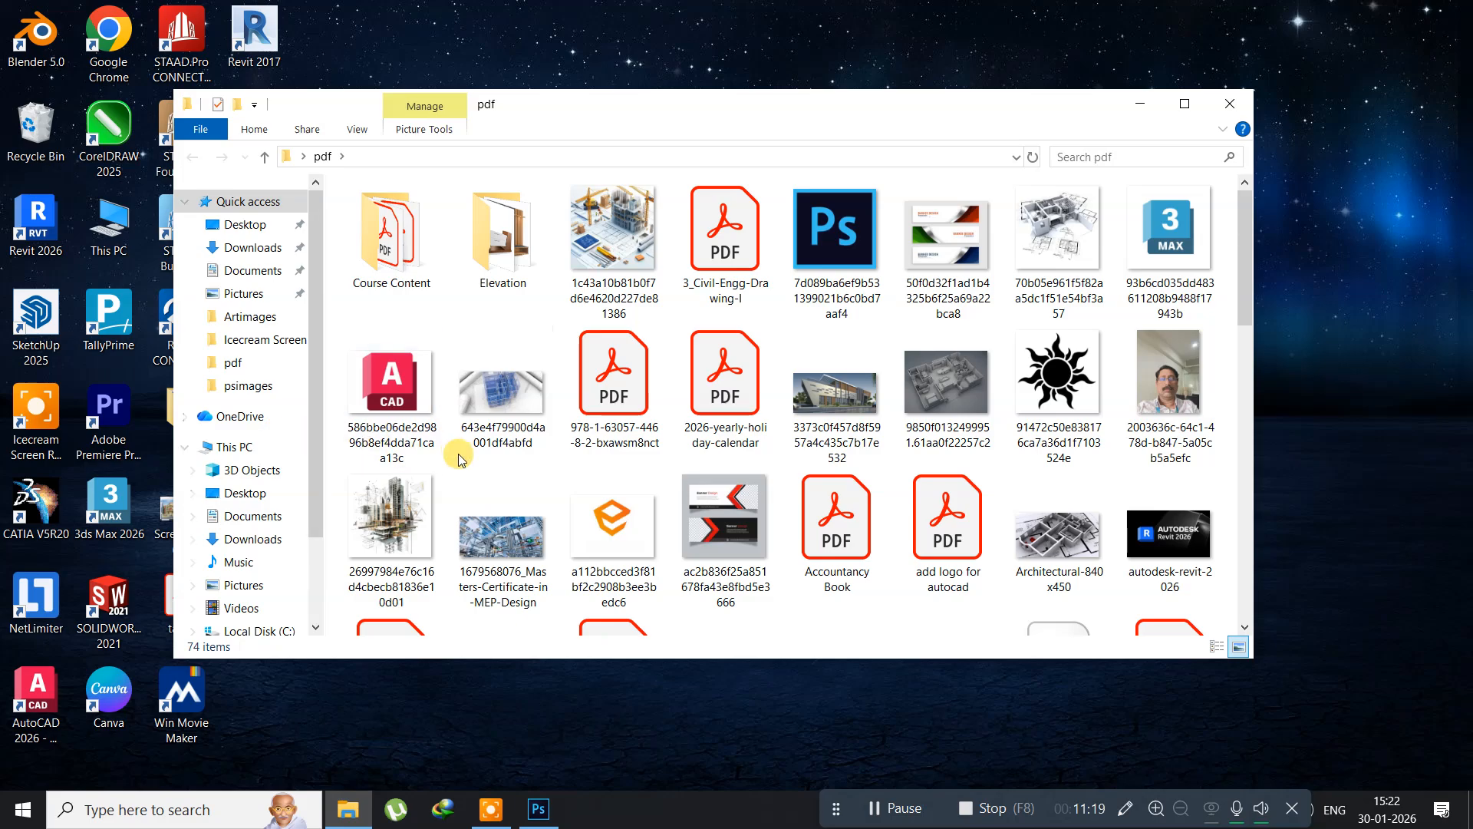
pyautogui.scroll(-3, 459, 459)
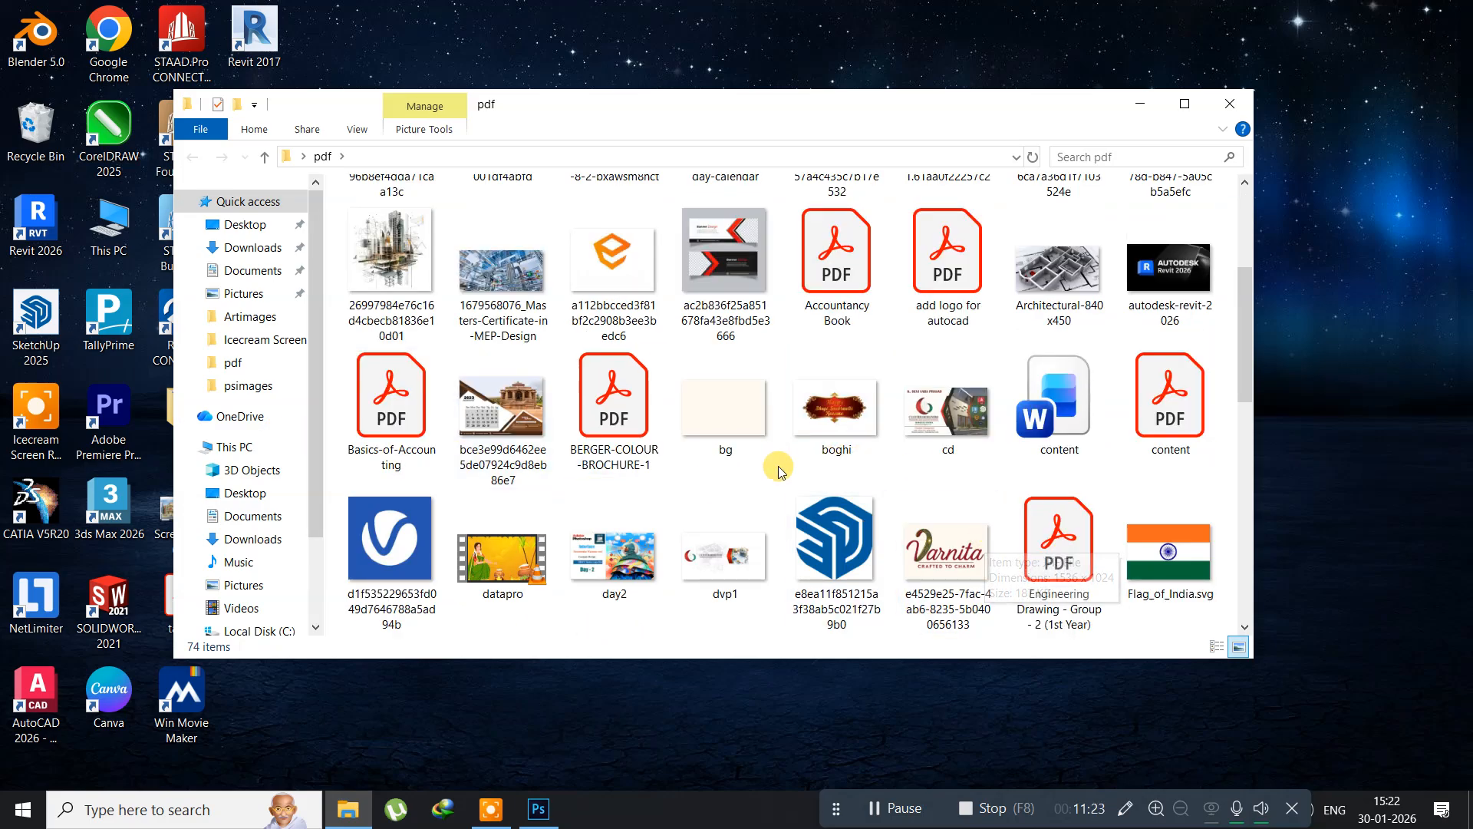
pyautogui.click(1179, 548)
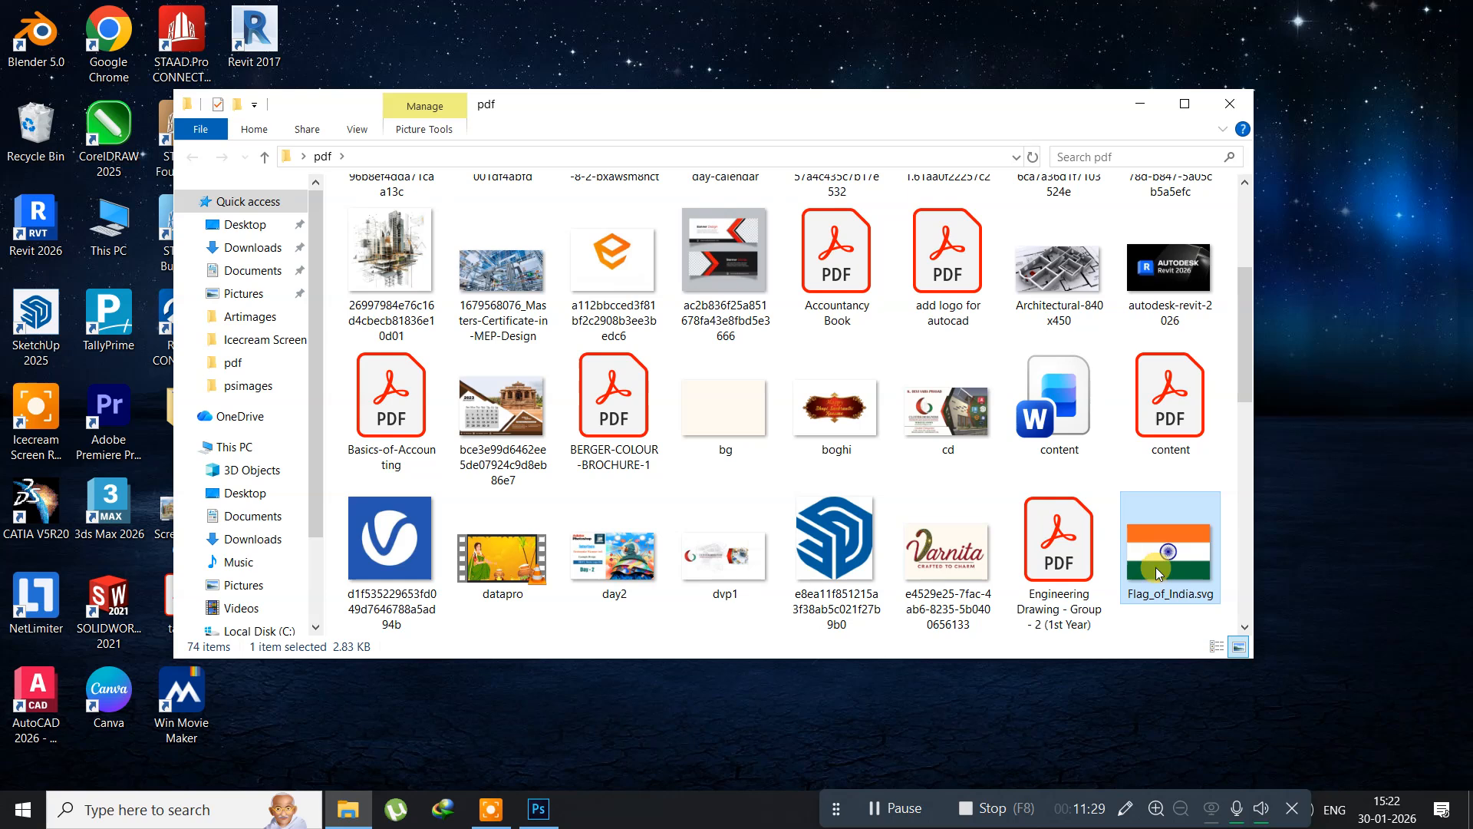
pyautogui.doubleClick(1143, 591)
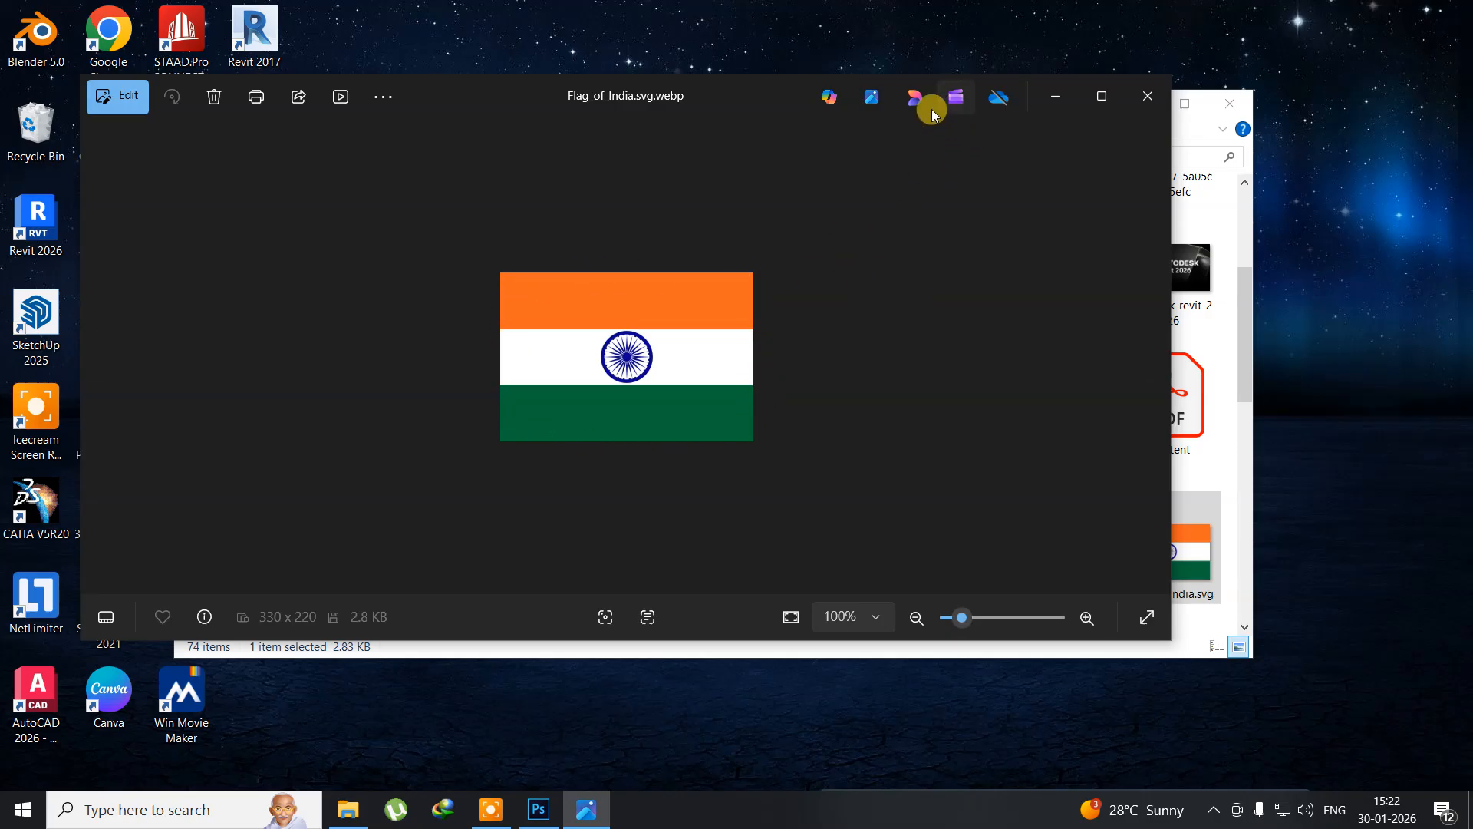
pyautogui.click(1137, 106)
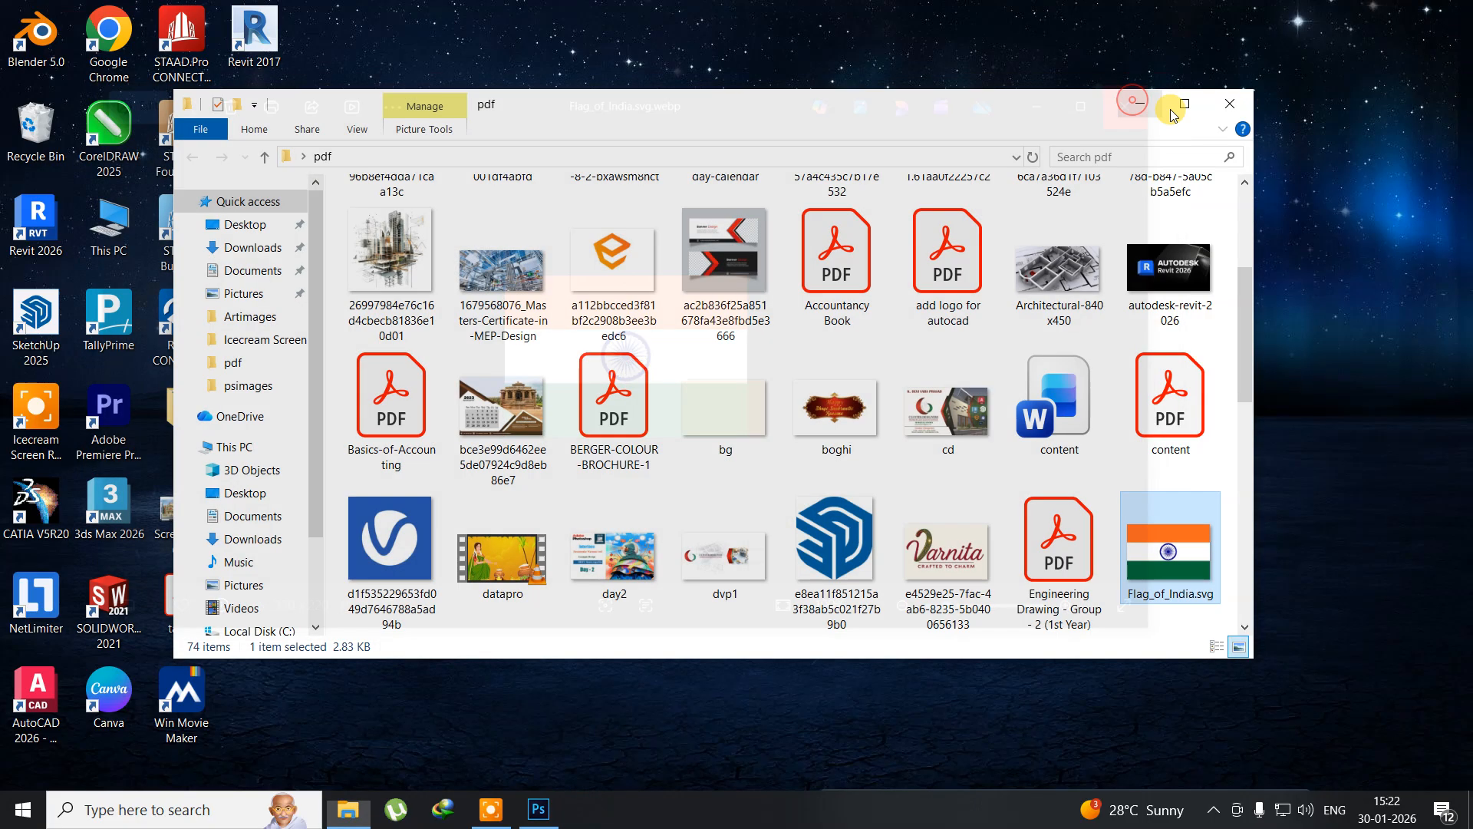
pyautogui.click(1241, 108)
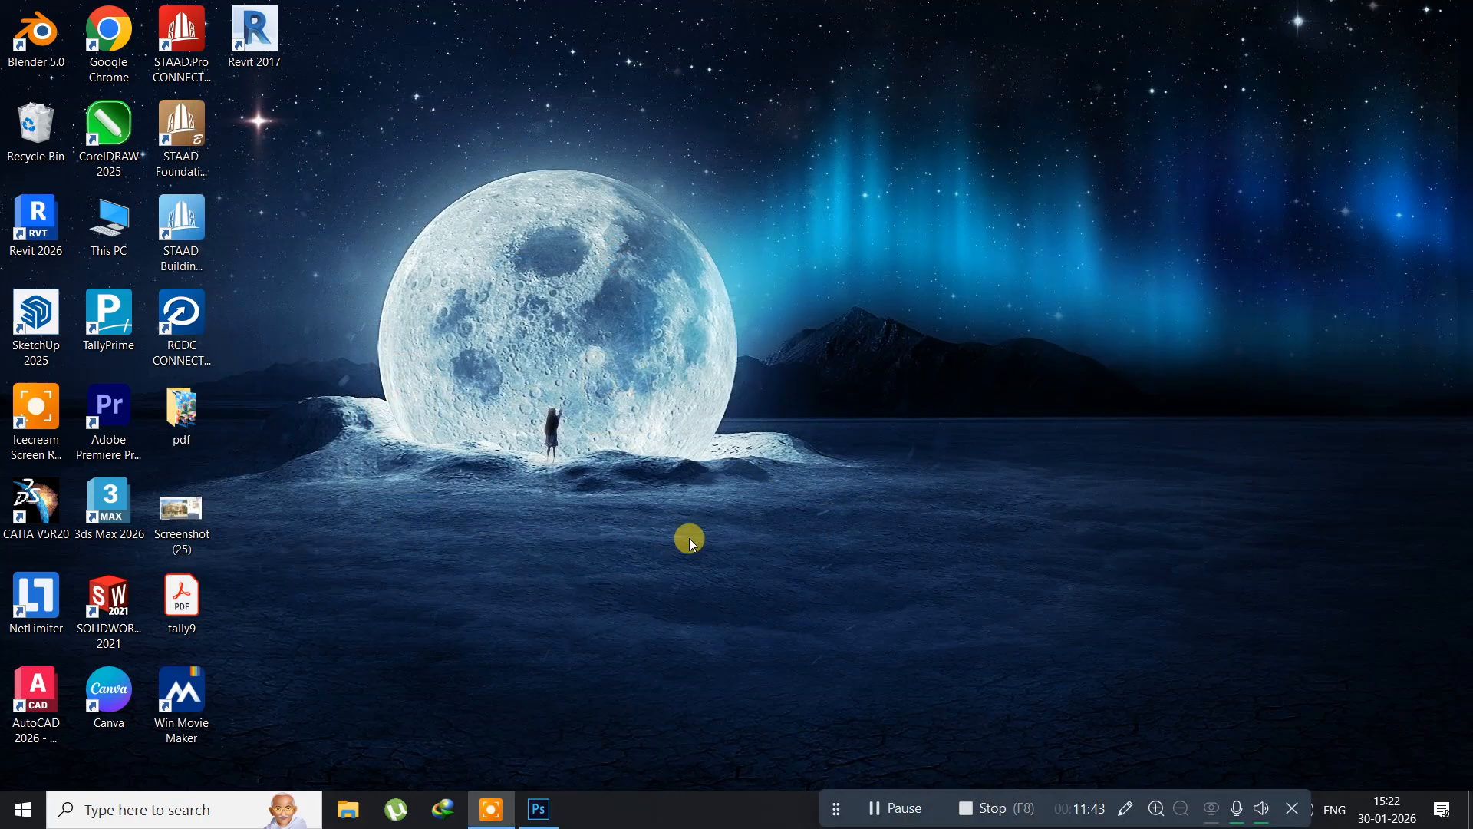
pyautogui.click(541, 811)
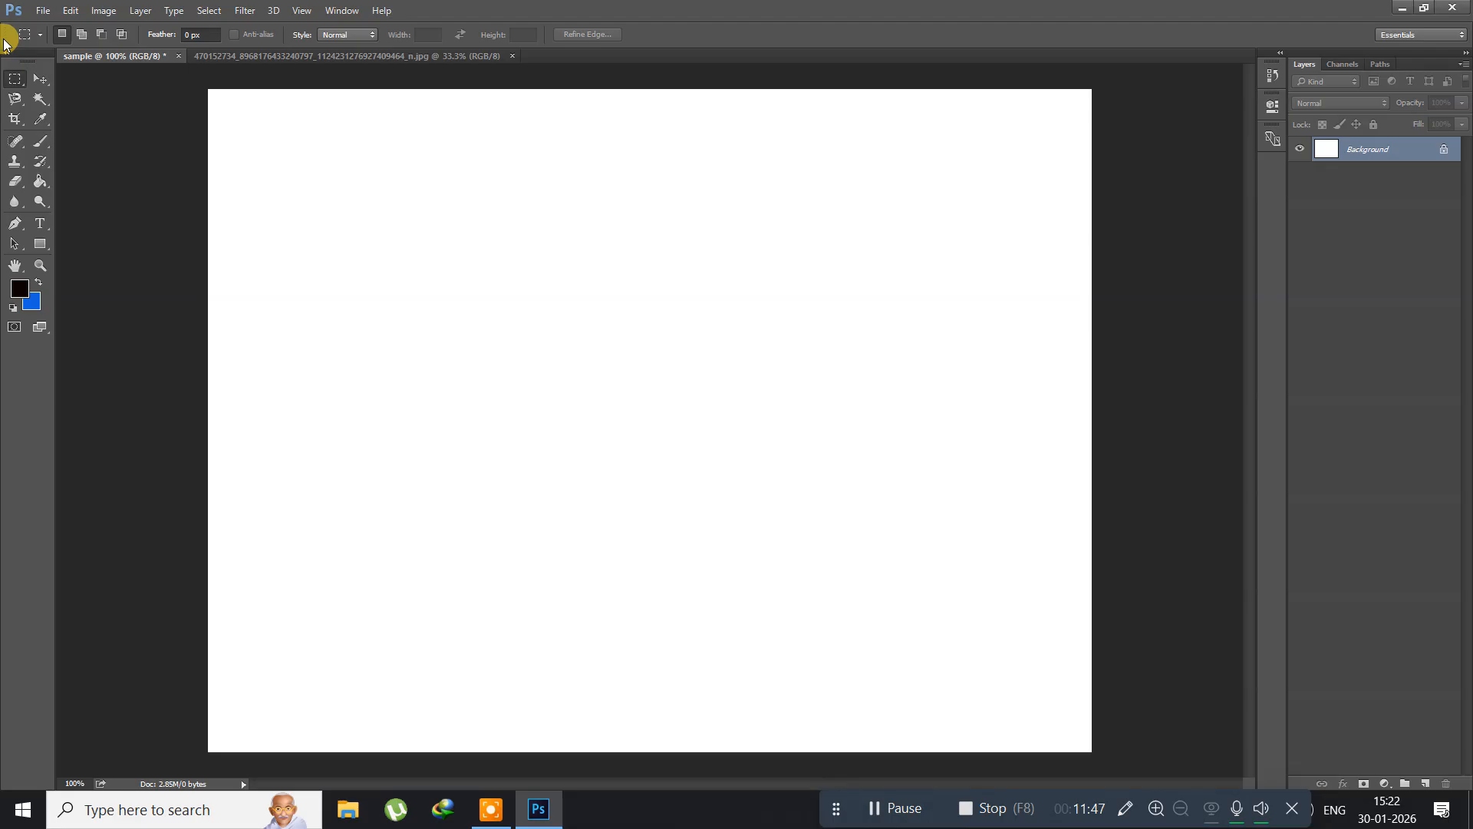
# Step: Select a wide horizontal strip across the upper part of the blank canvas with the Rectangular Marquee tool
pyautogui.rightClick(13, 85)
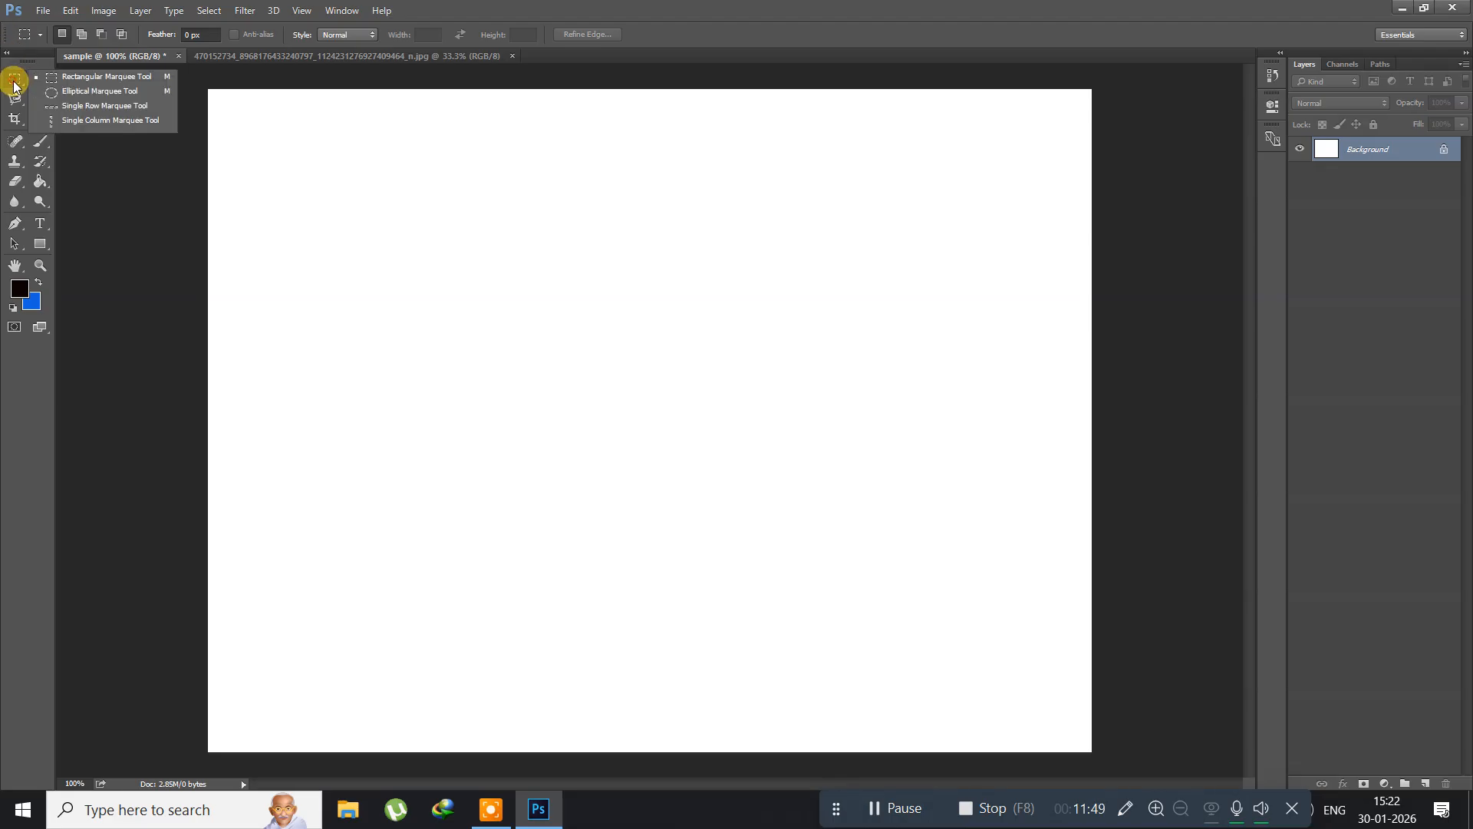
pyautogui.click(73, 76)
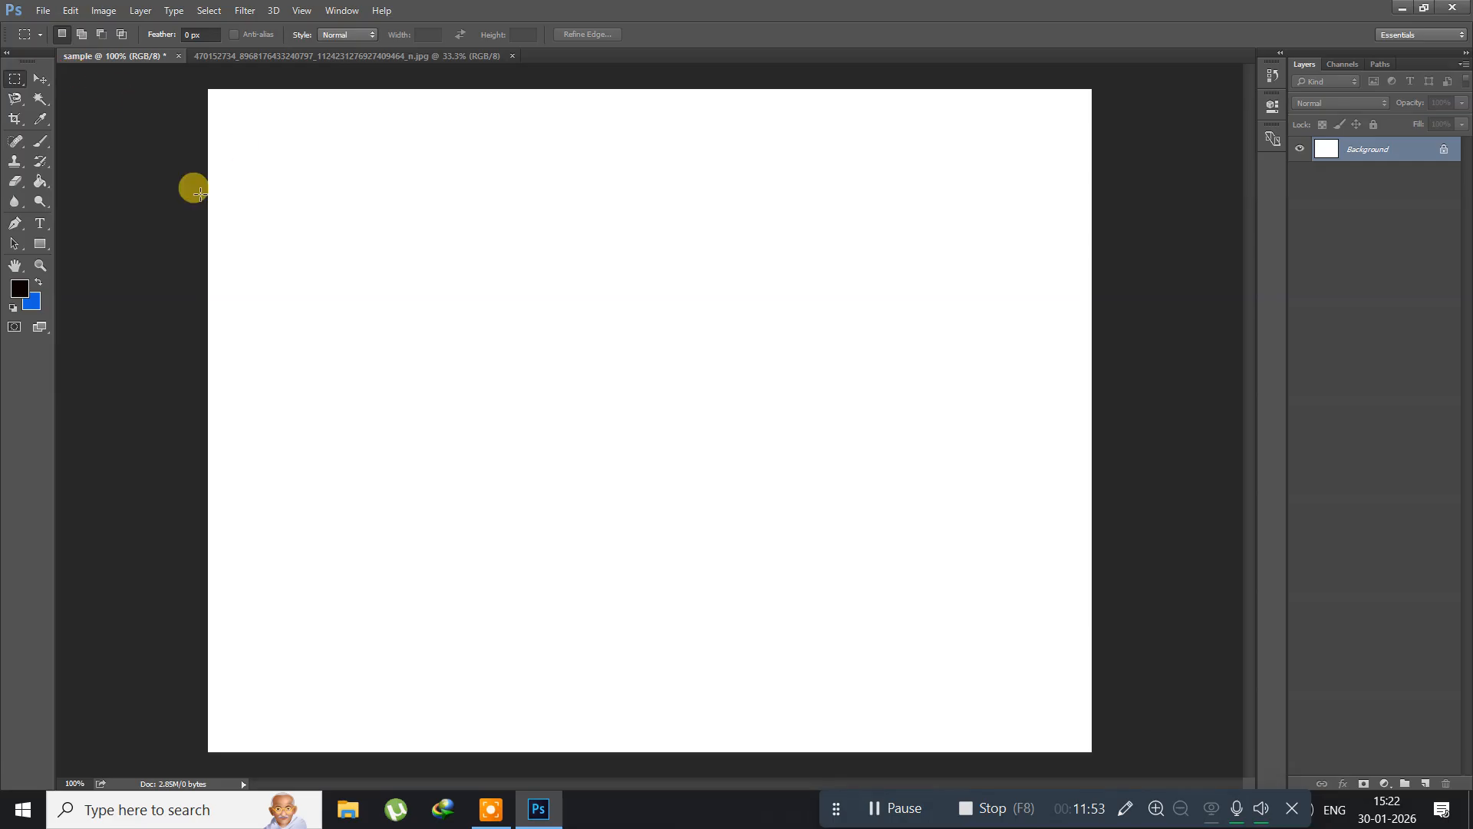
pyautogui.moveTo(280, 133); pyautogui.dragTo(986, 248)
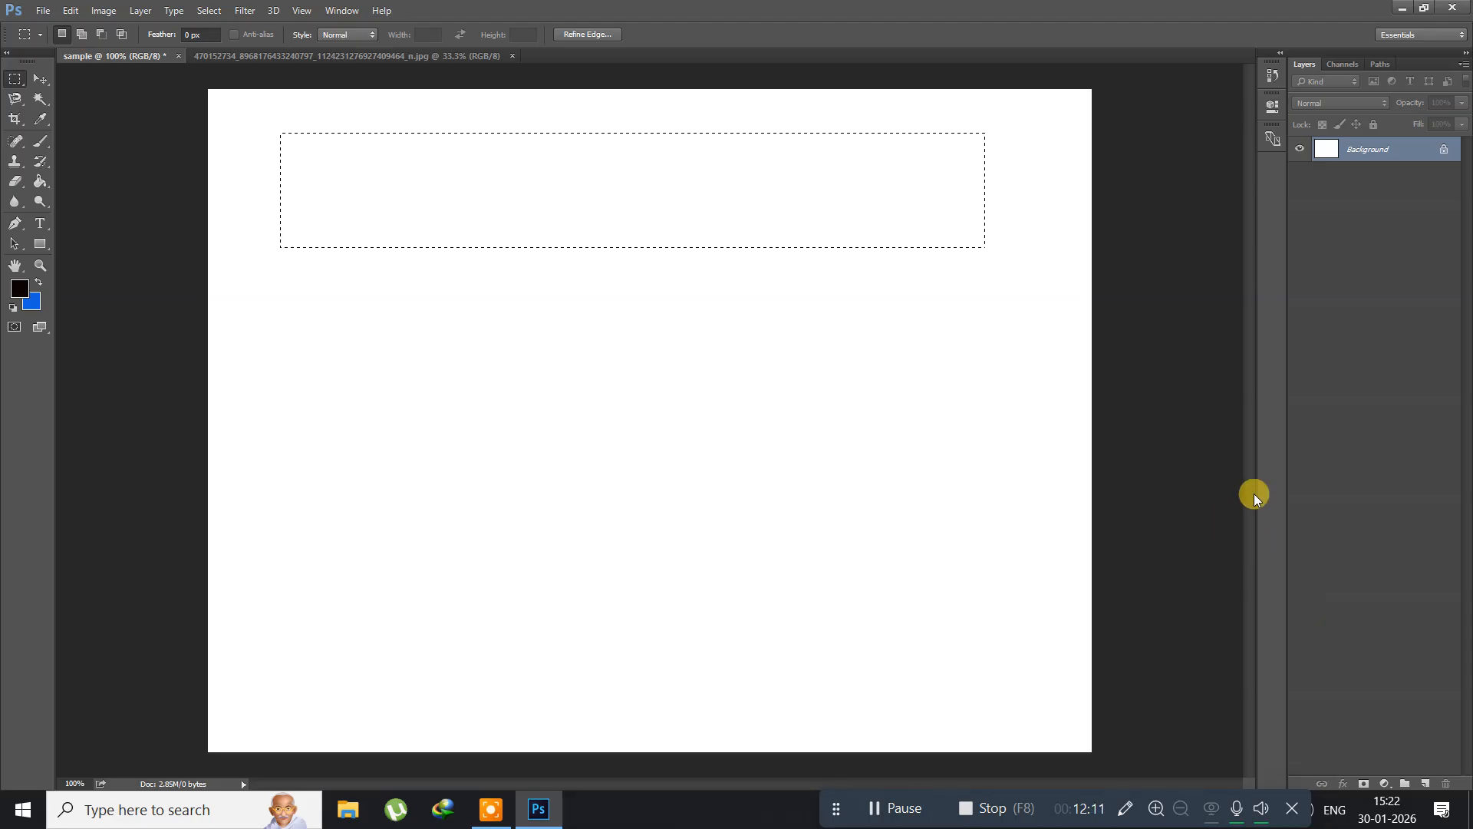
# Step: Add a new layer with the default name and settings, keeping the strip selection active
pyautogui.click(140, 12)
pyautogui.moveTo(151, 31)
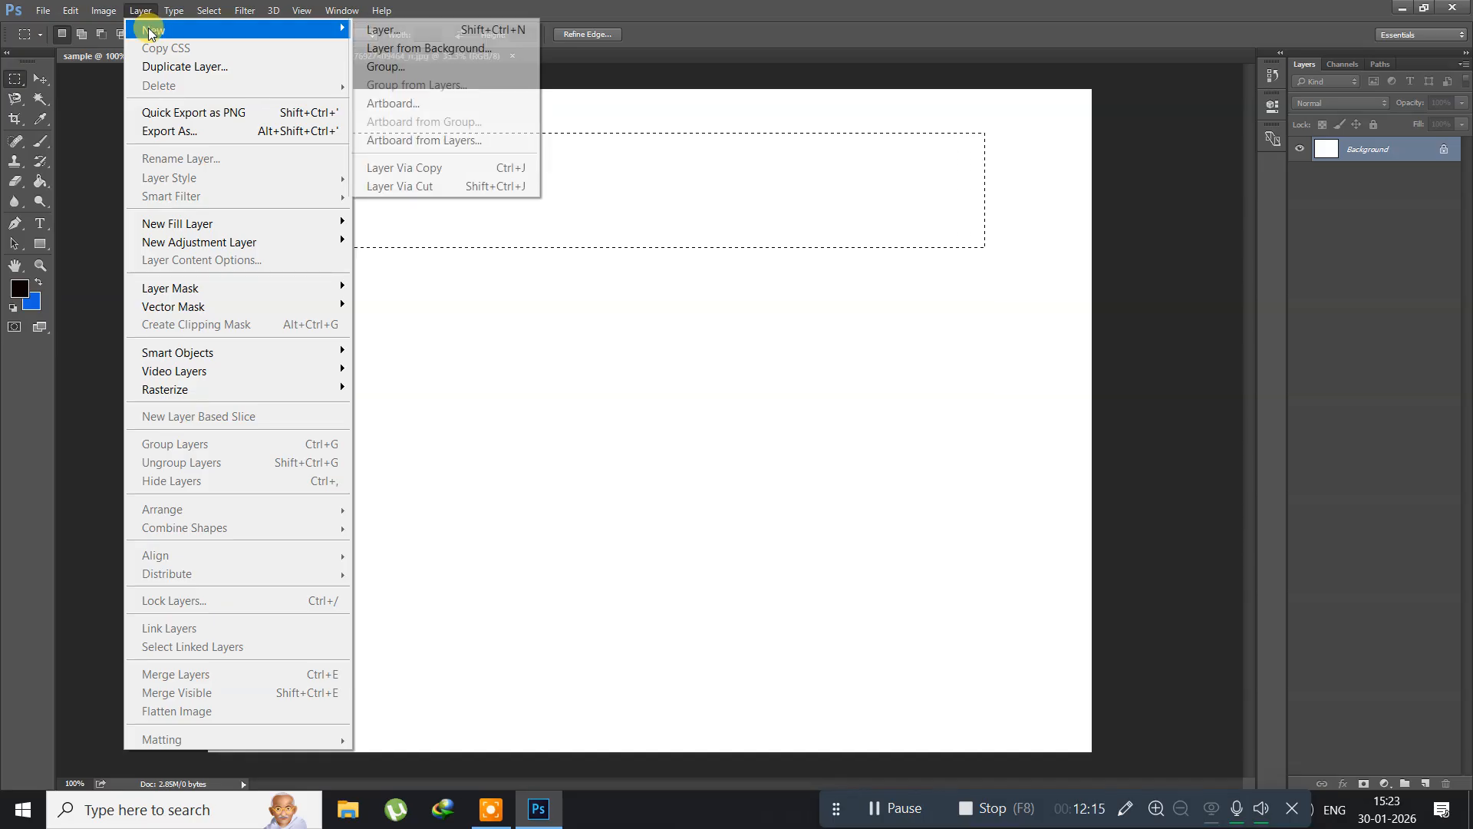
pyautogui.click(376, 30)
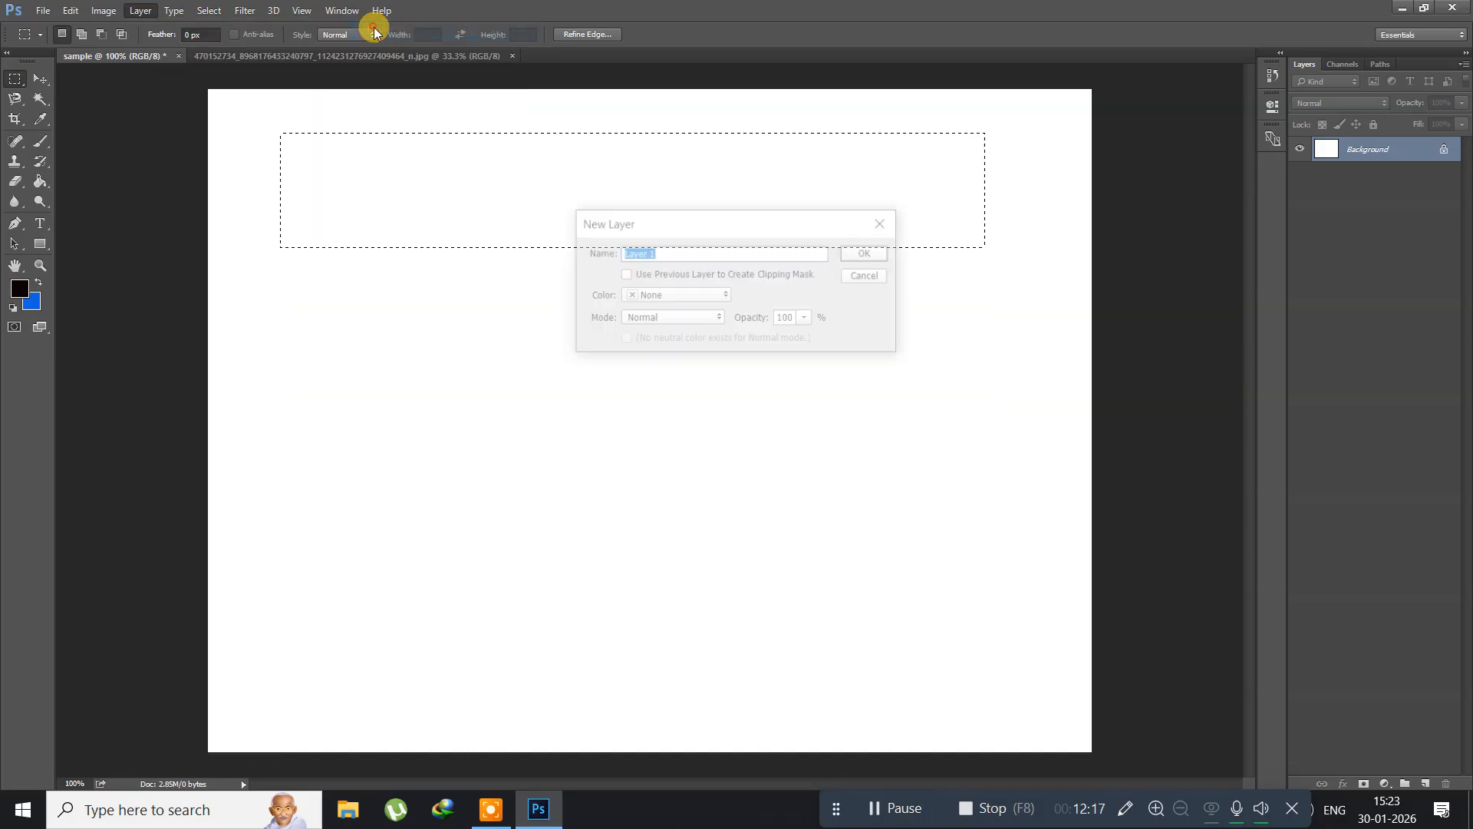
pyautogui.click(882, 255)
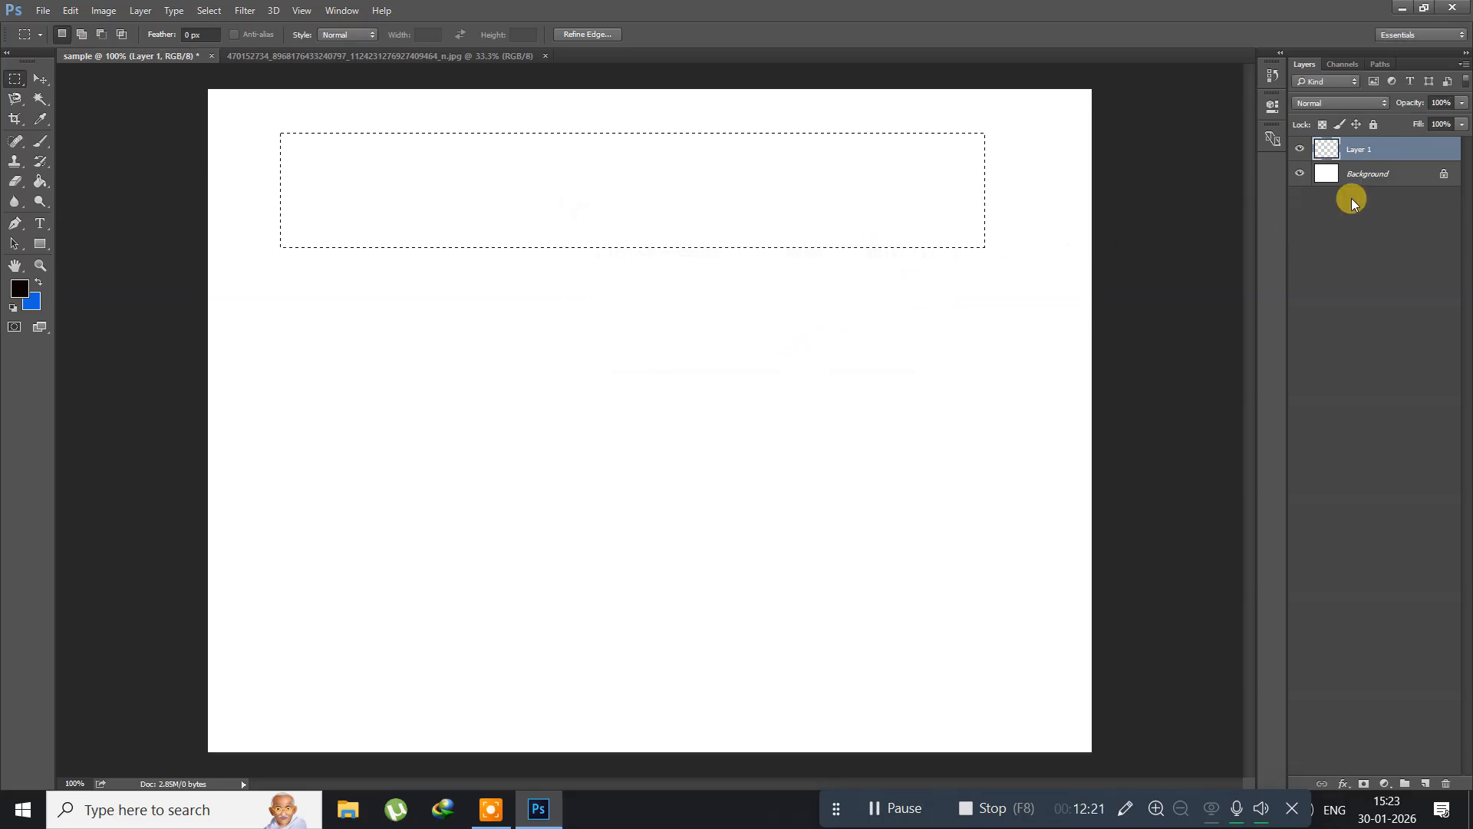
# Step: Set the foreground color to bright orange, hex fb5b04, with the Color Picker
pyautogui.click(21, 290)
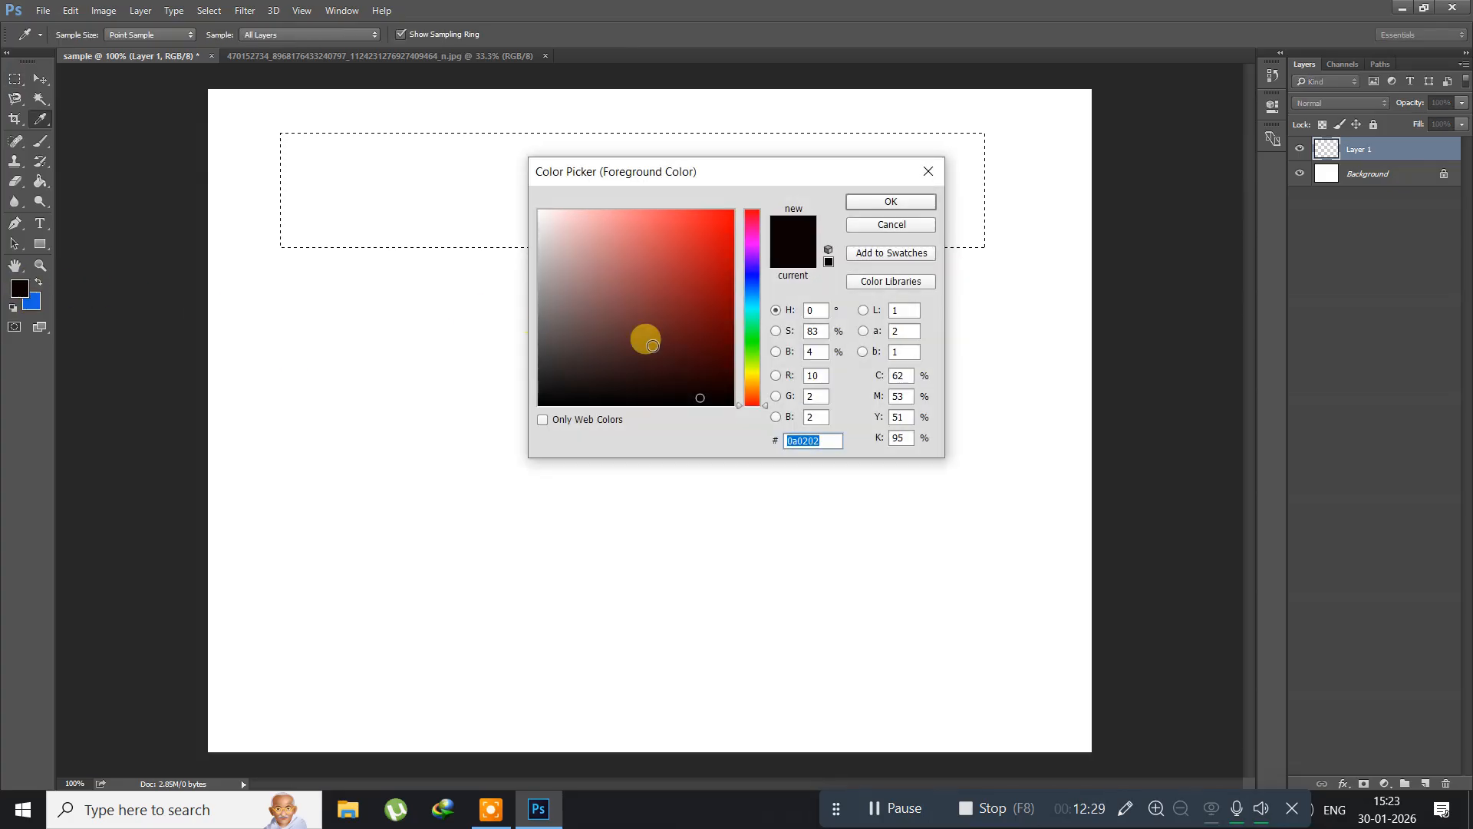
pyautogui.click(754, 394)
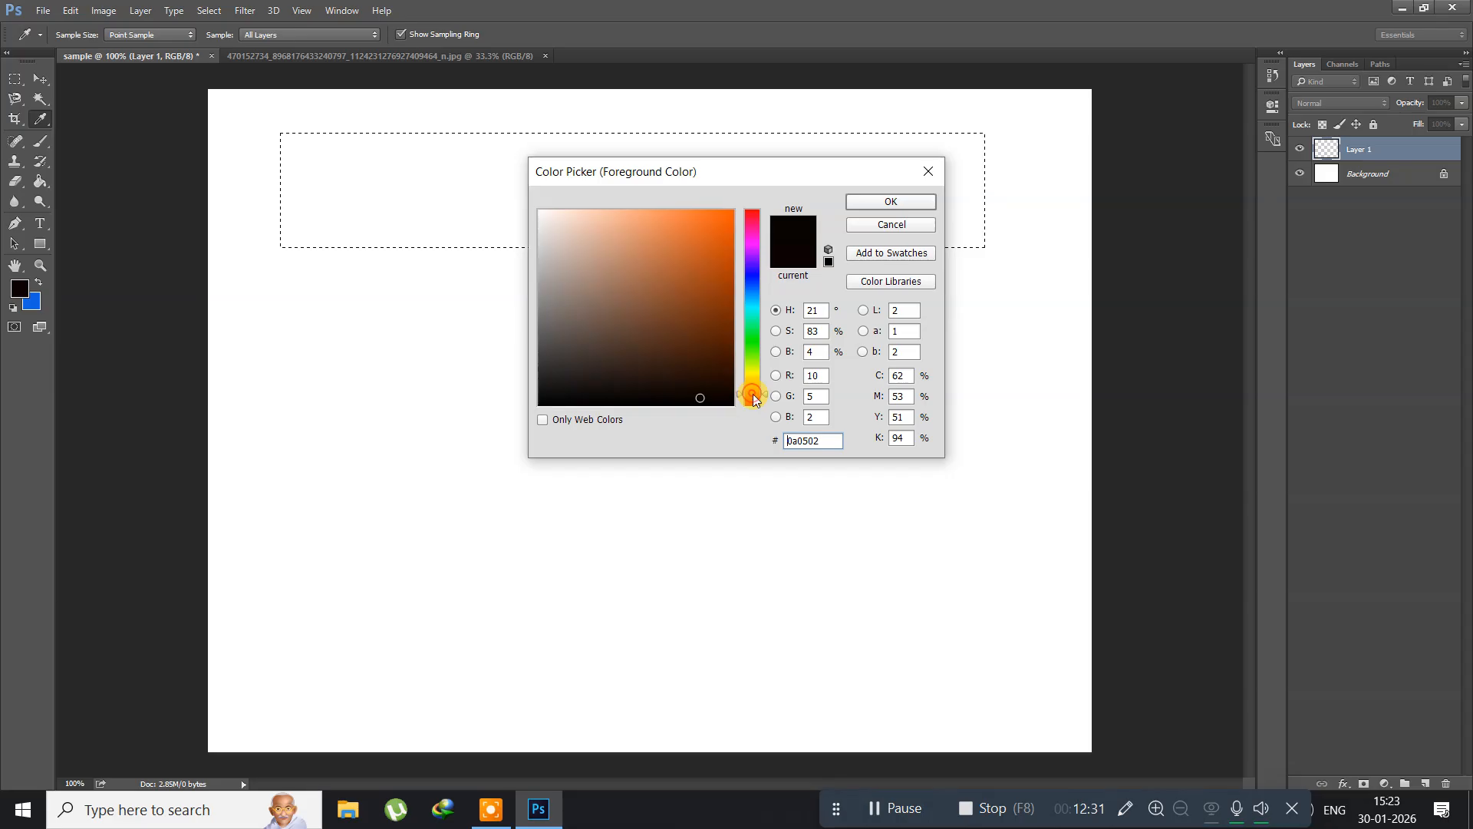
pyautogui.click(731, 213)
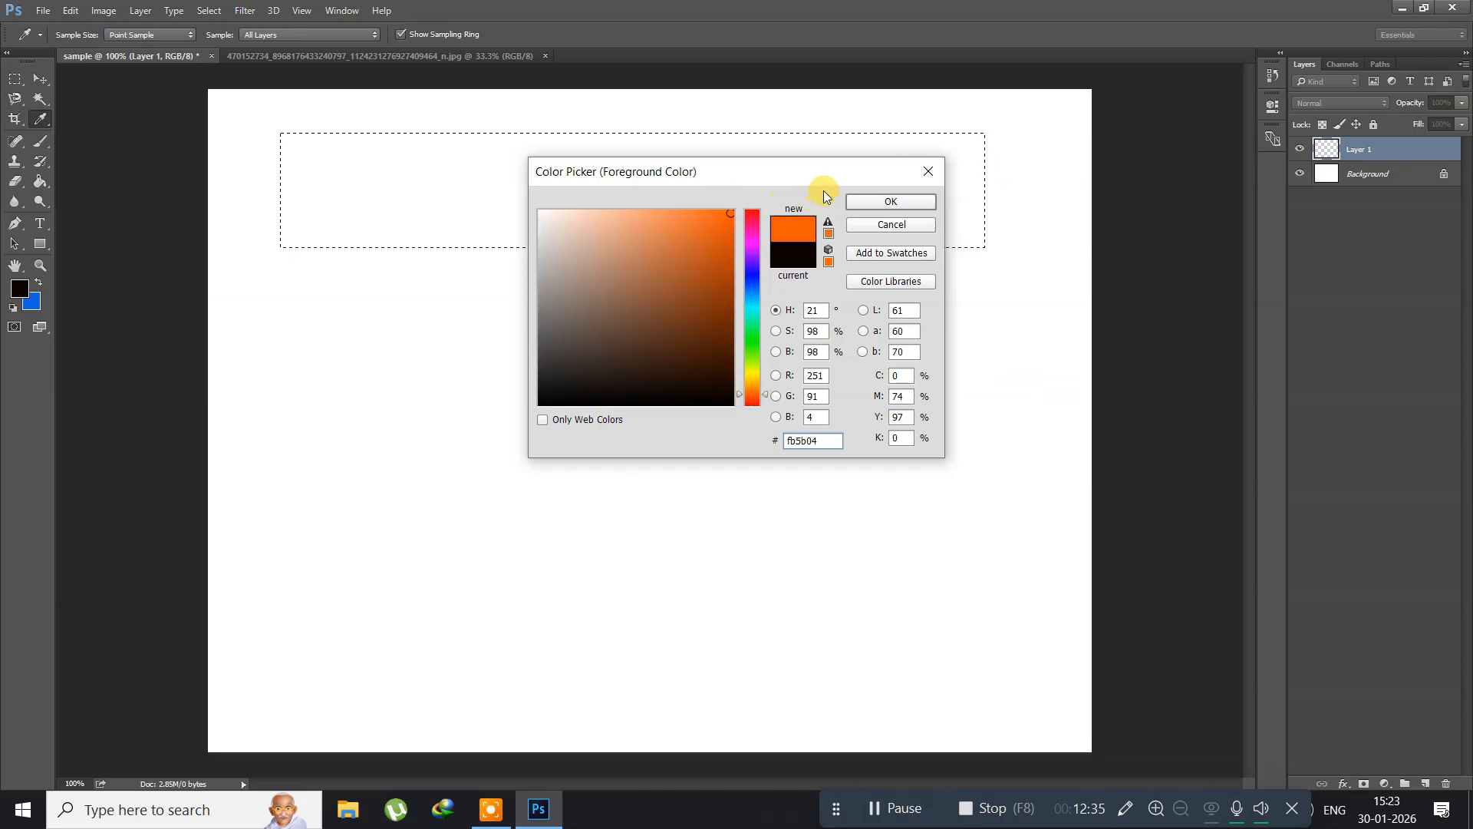
pyautogui.click(890, 201)
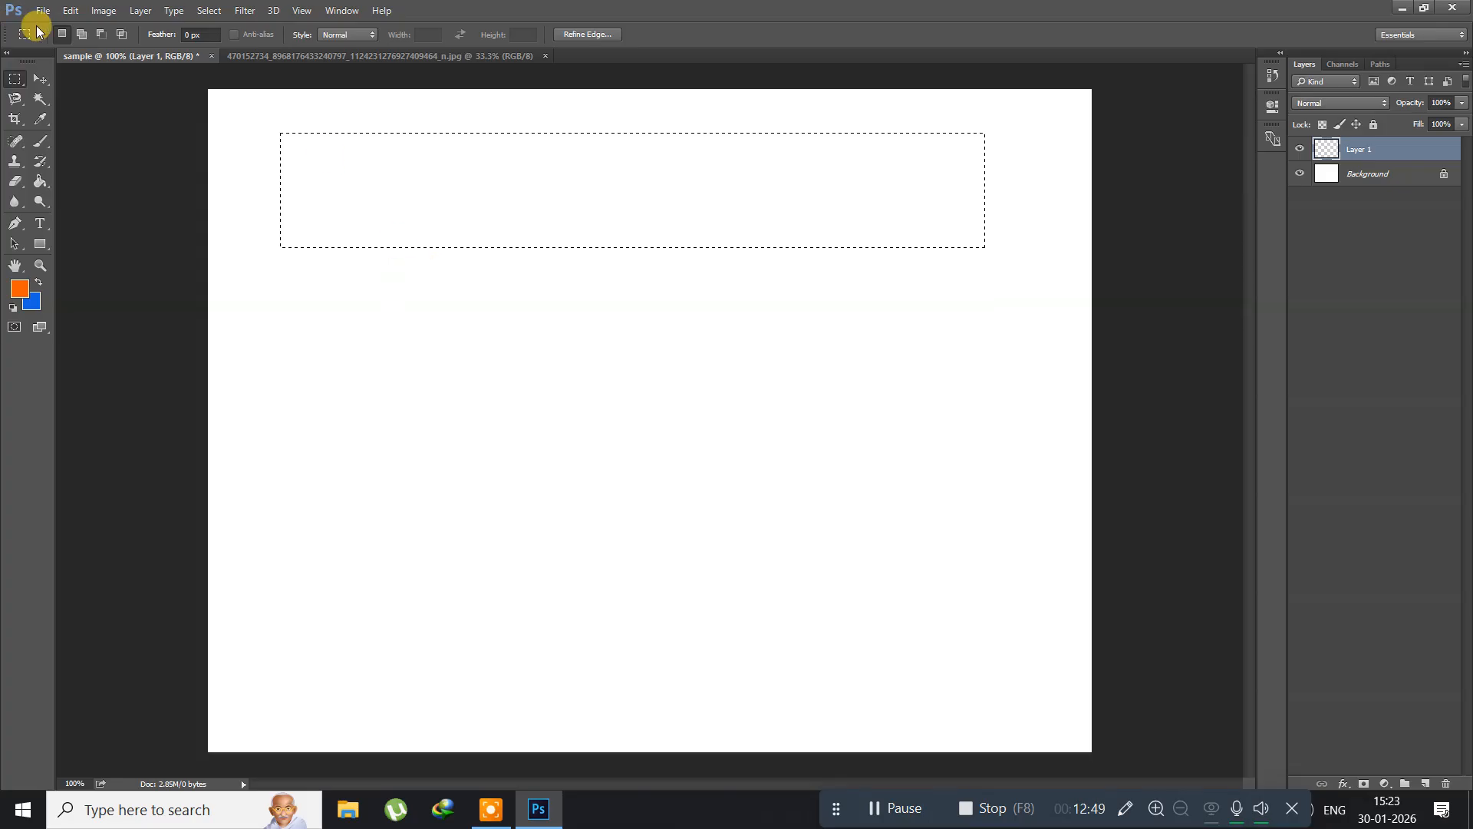
# Step: Fill the strip selection on Layer 1 with the foreground color, using Normal mode and 100% opacity
pyautogui.click(70, 11)
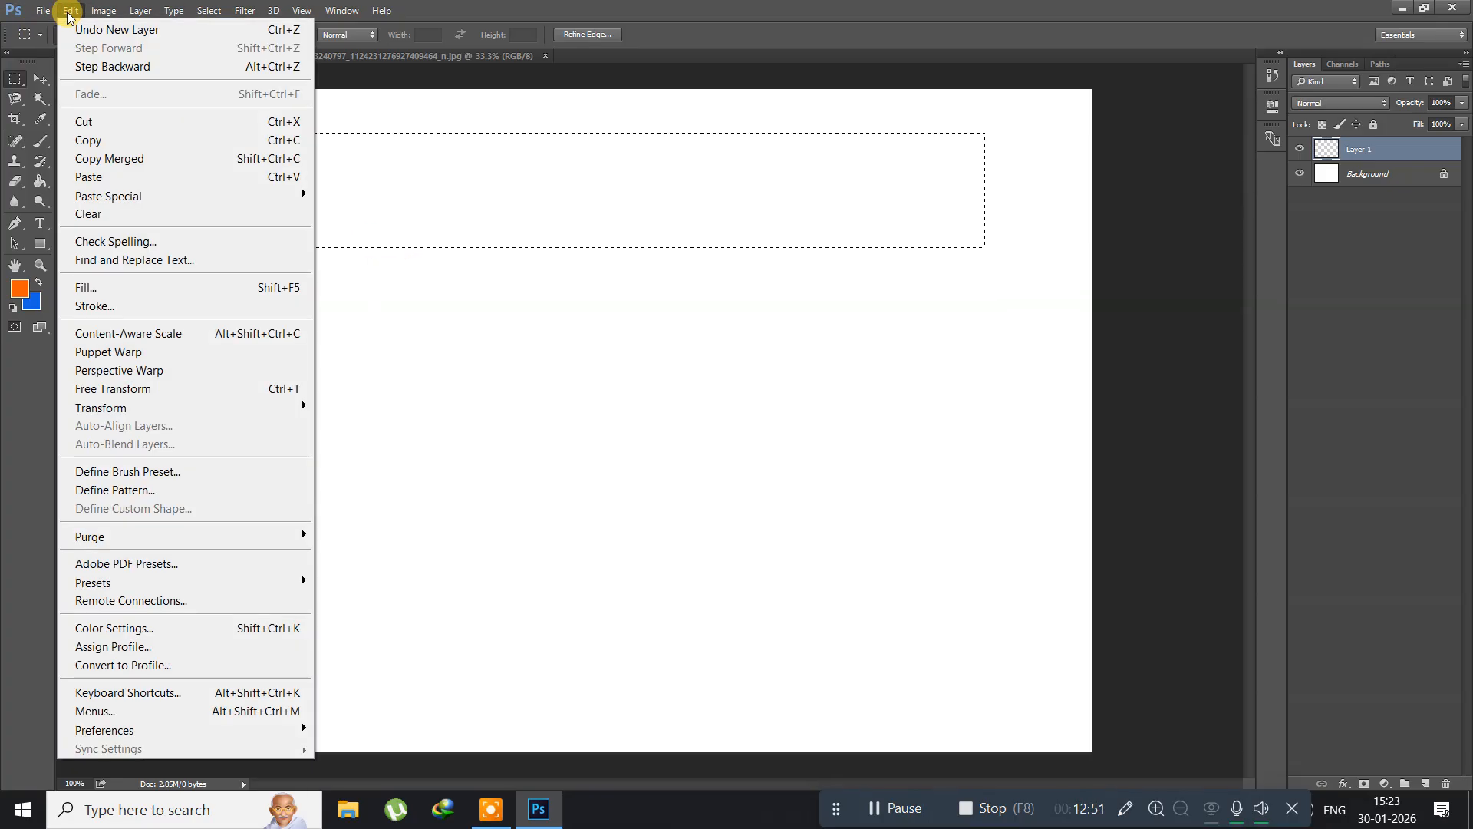
pyautogui.click(134, 287)
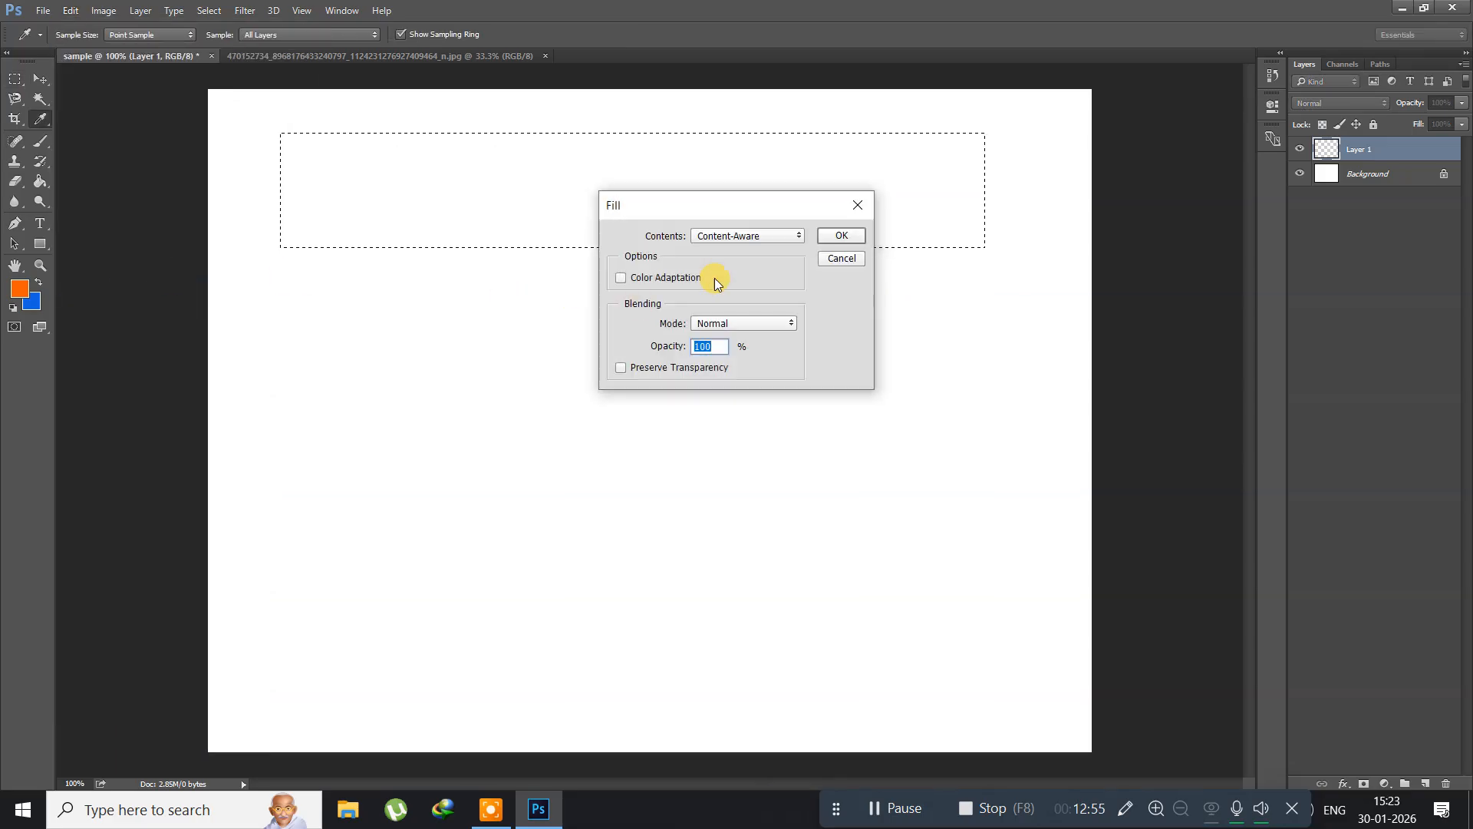
pyautogui.click(722, 236)
pyautogui.click(721, 247)
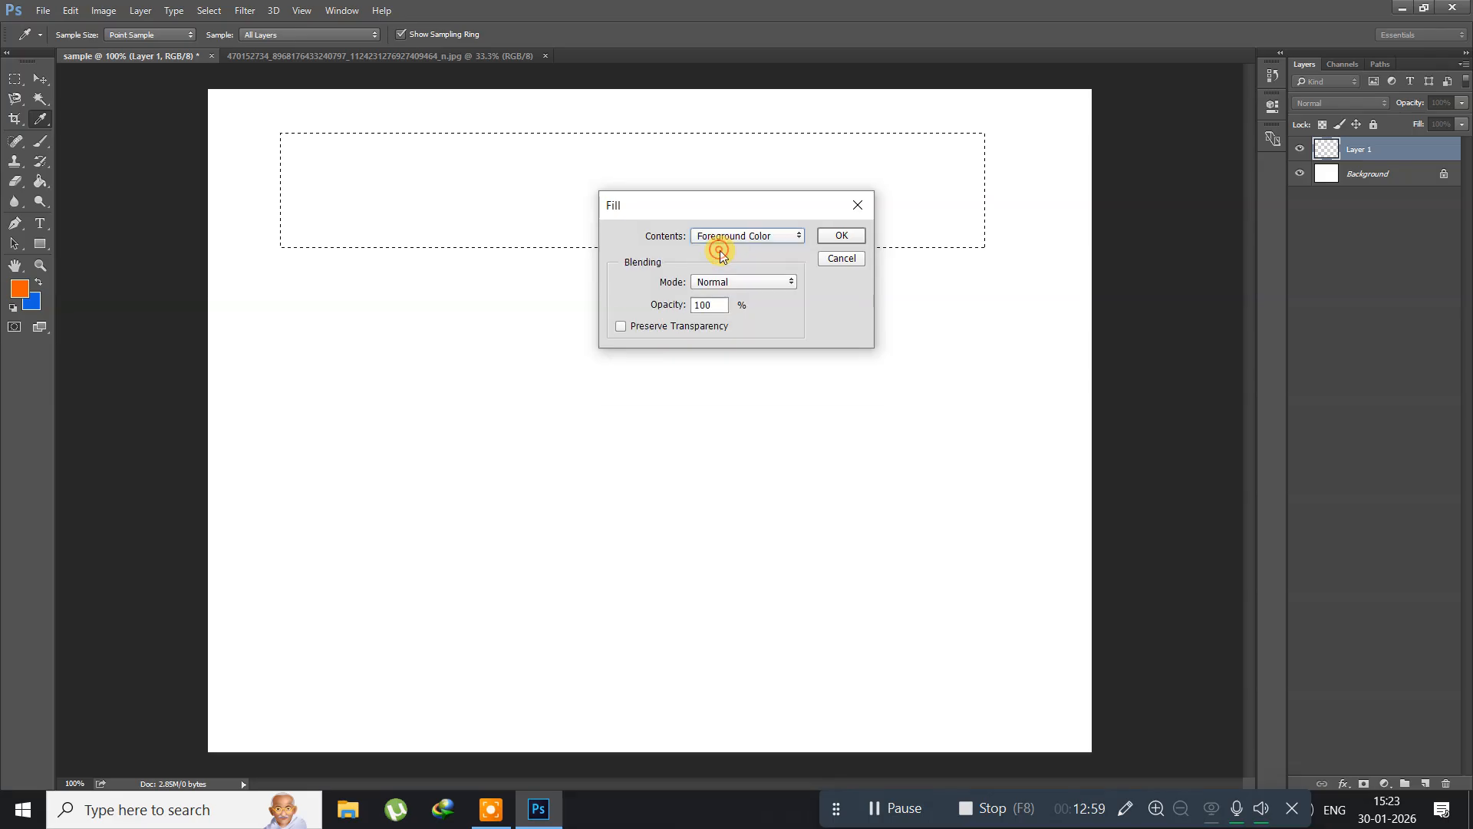
pyautogui.click(832, 237)
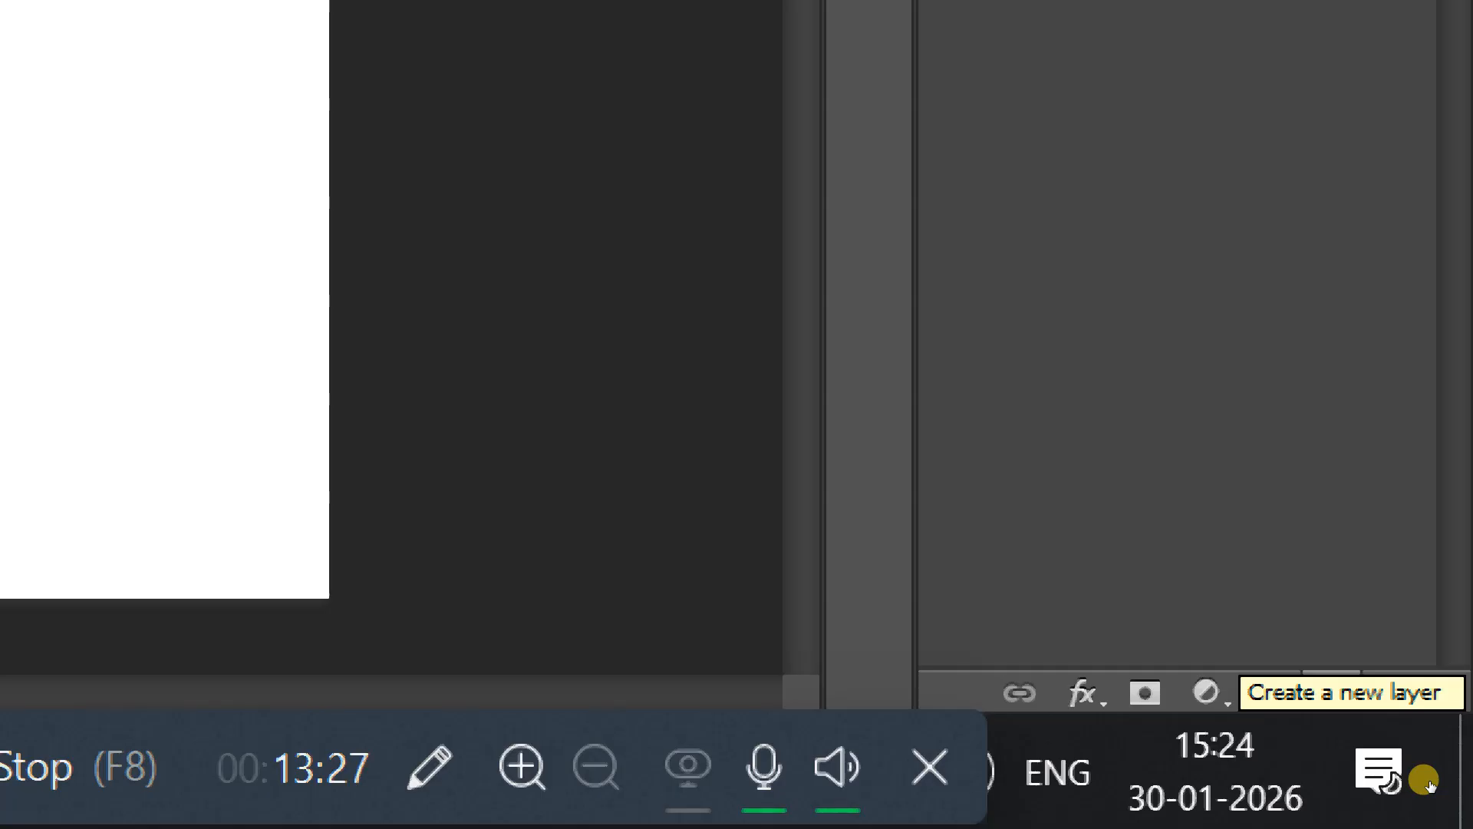
# Step: Add a new layer and fill the strip selection on it with light grey, hex ededed, as the foreground color
pyautogui.click(1331, 693)
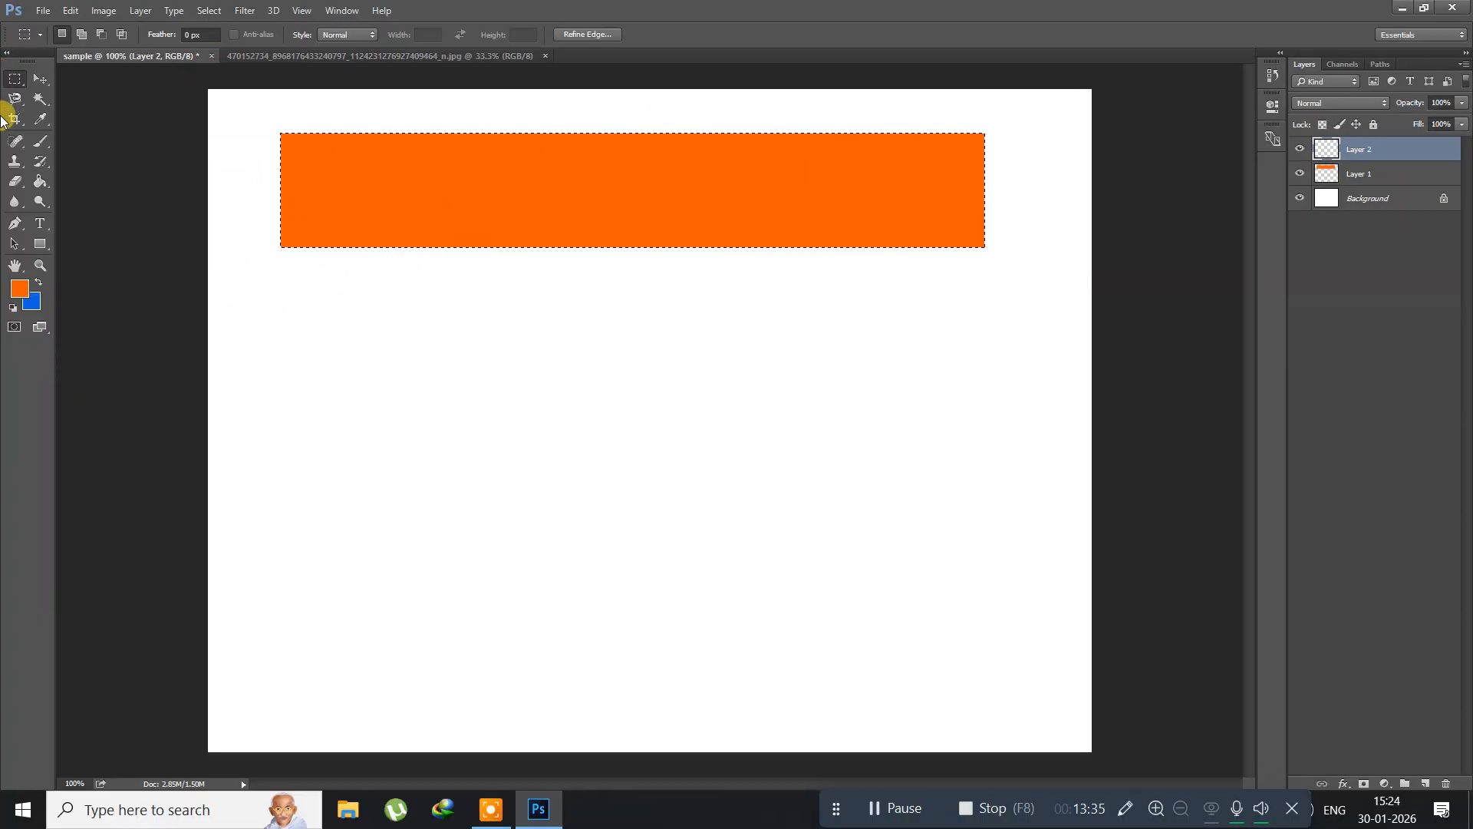
pyautogui.click(16, 292)
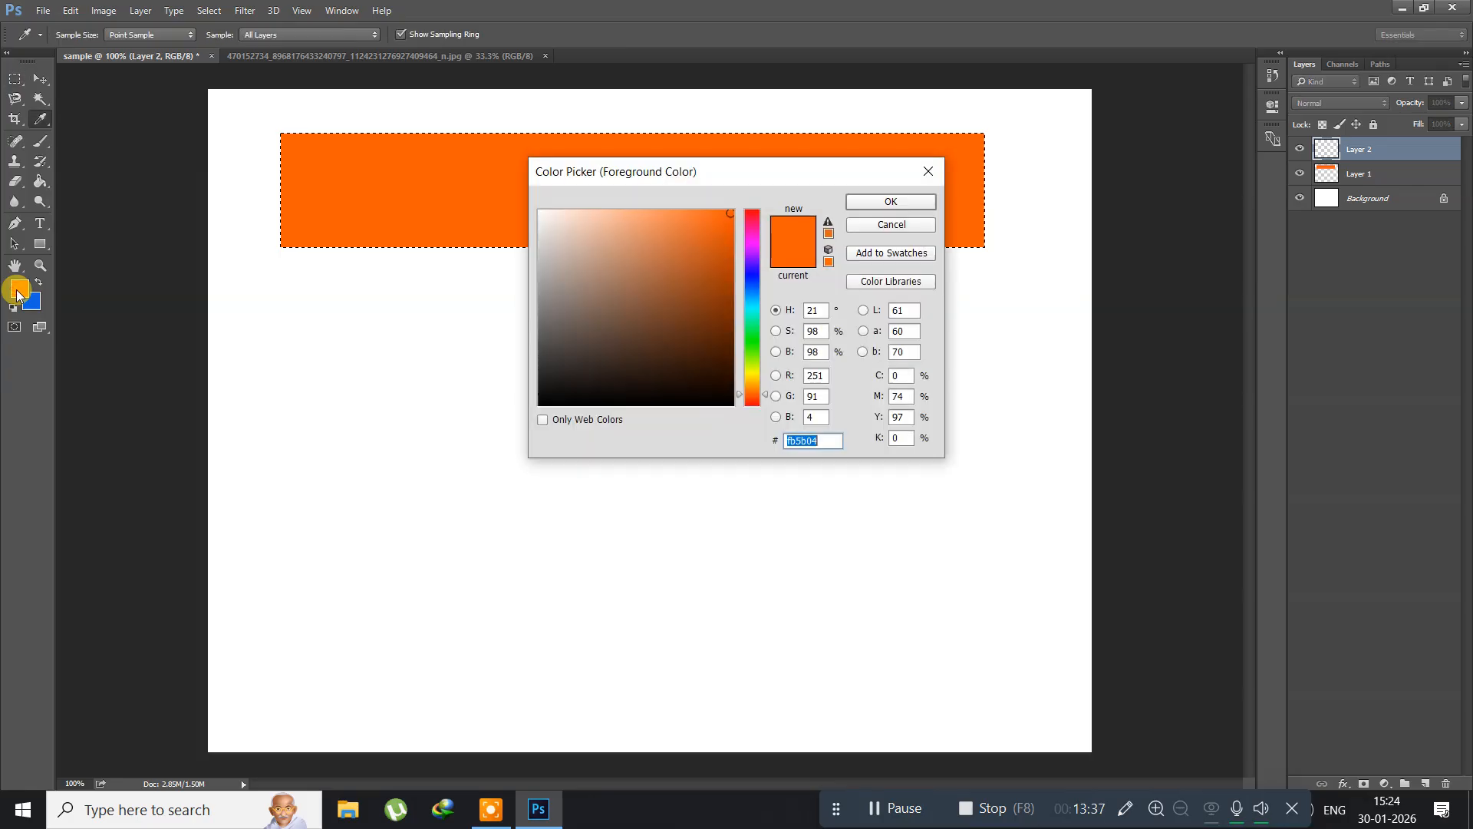
pyautogui.click(537, 223)
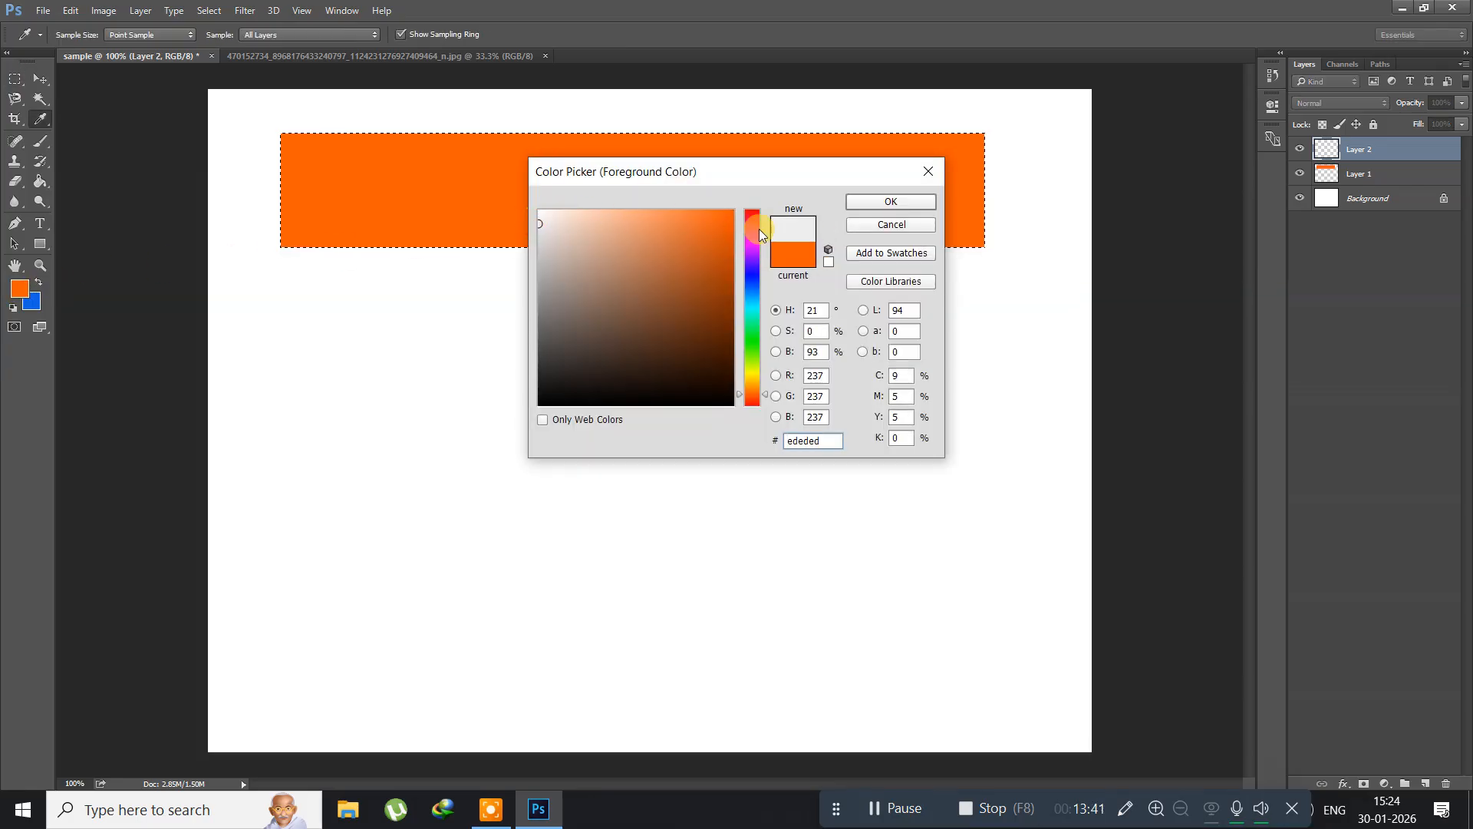
pyautogui.click(885, 204)
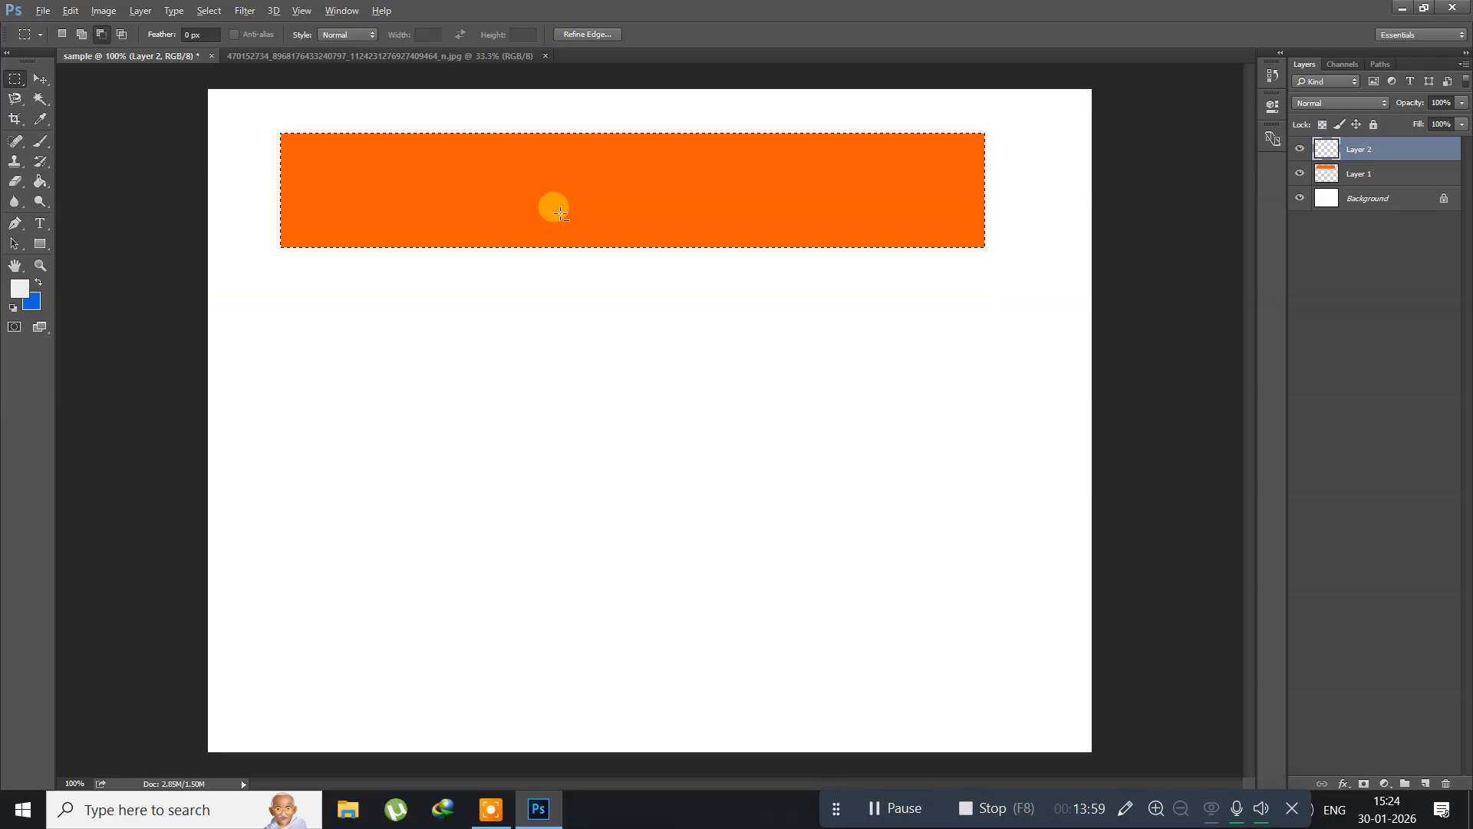
pyautogui.hotkey('alt', 'BackSpace')
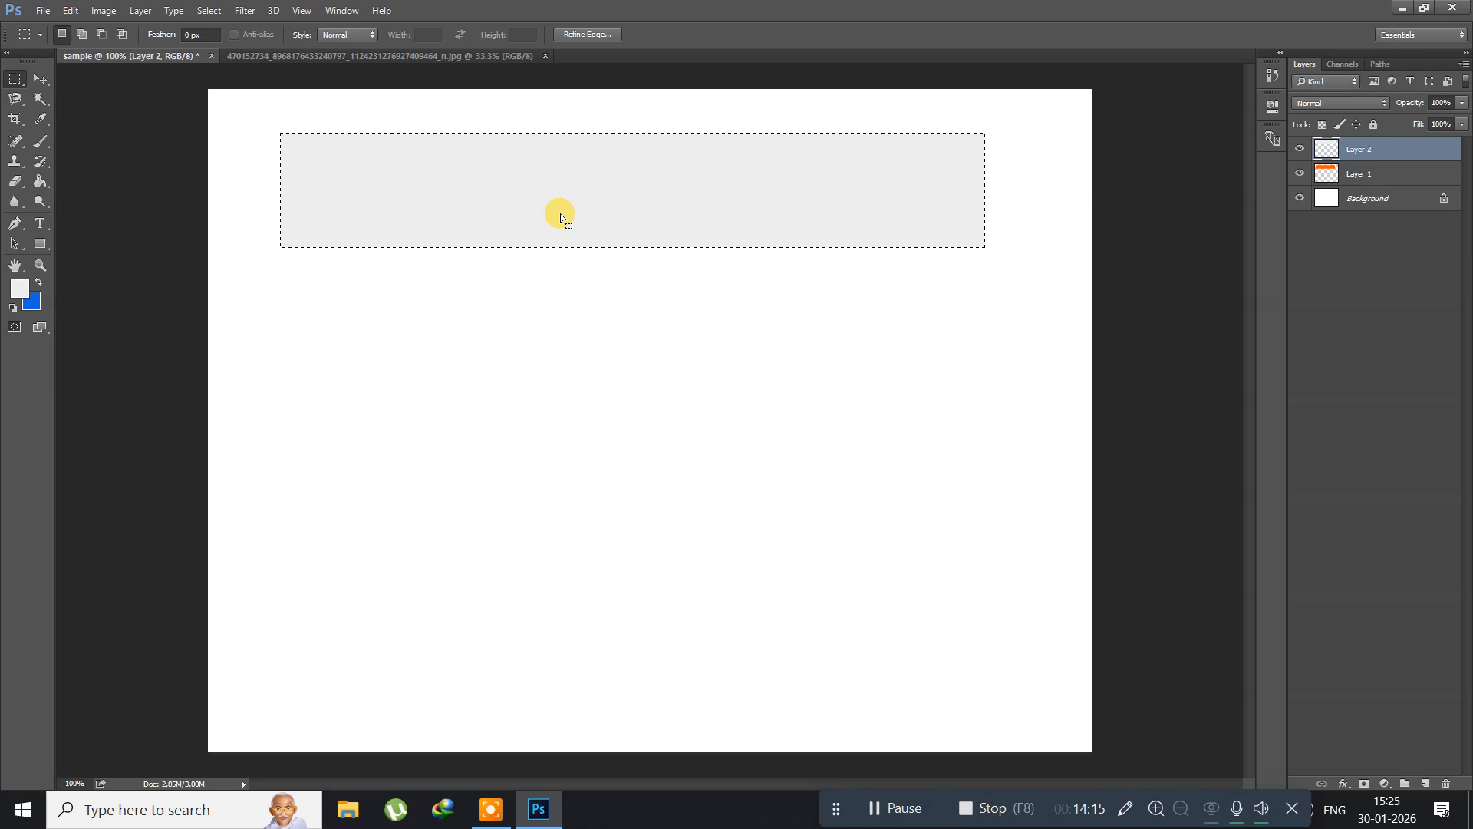
# Step: Add another new layer with the default name and settings, and set the foreground color to dark green
pyautogui.press('shift')
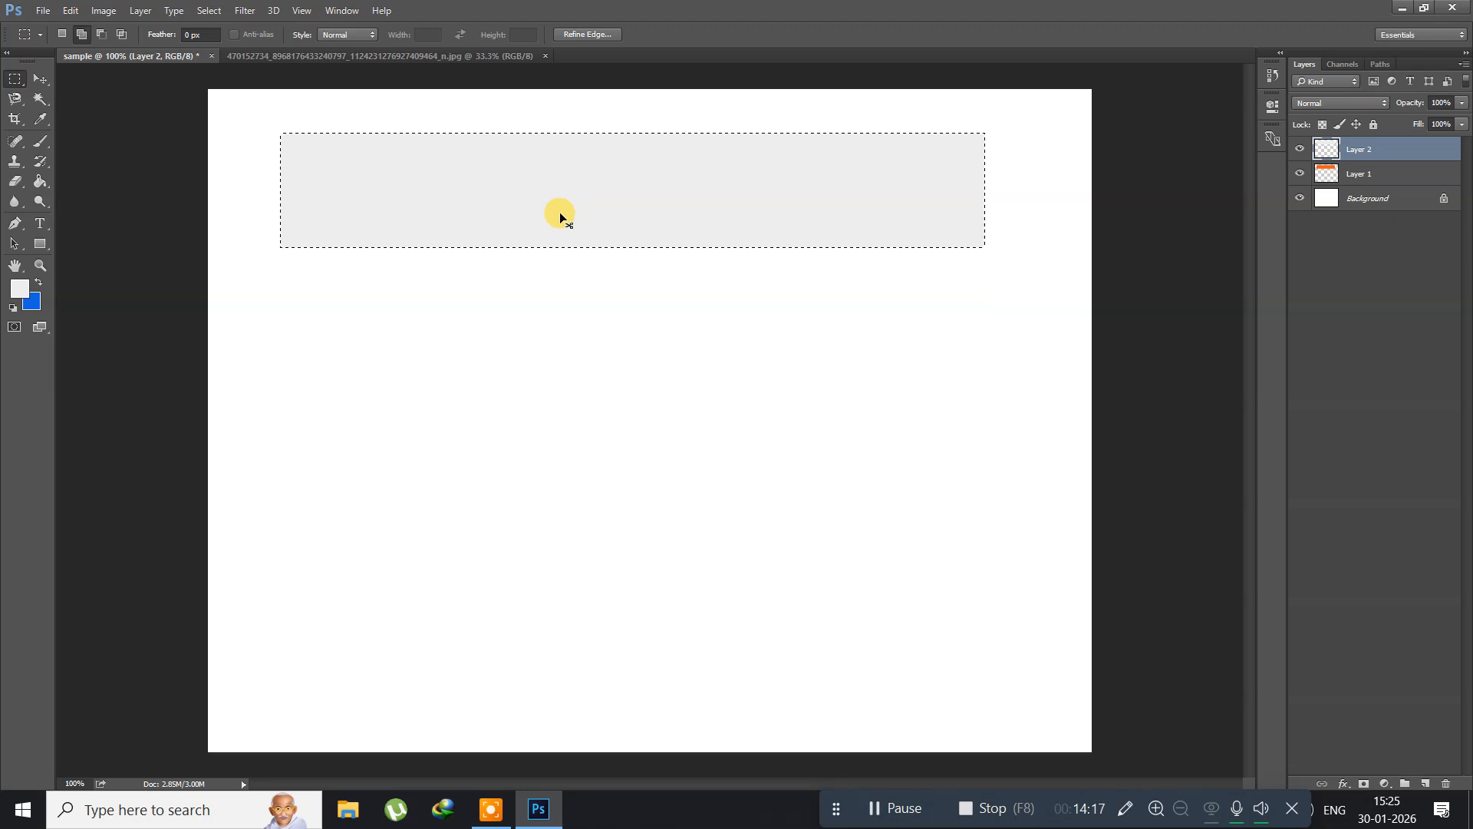
pyautogui.hotkey('ctrl', 'shift', 'n')
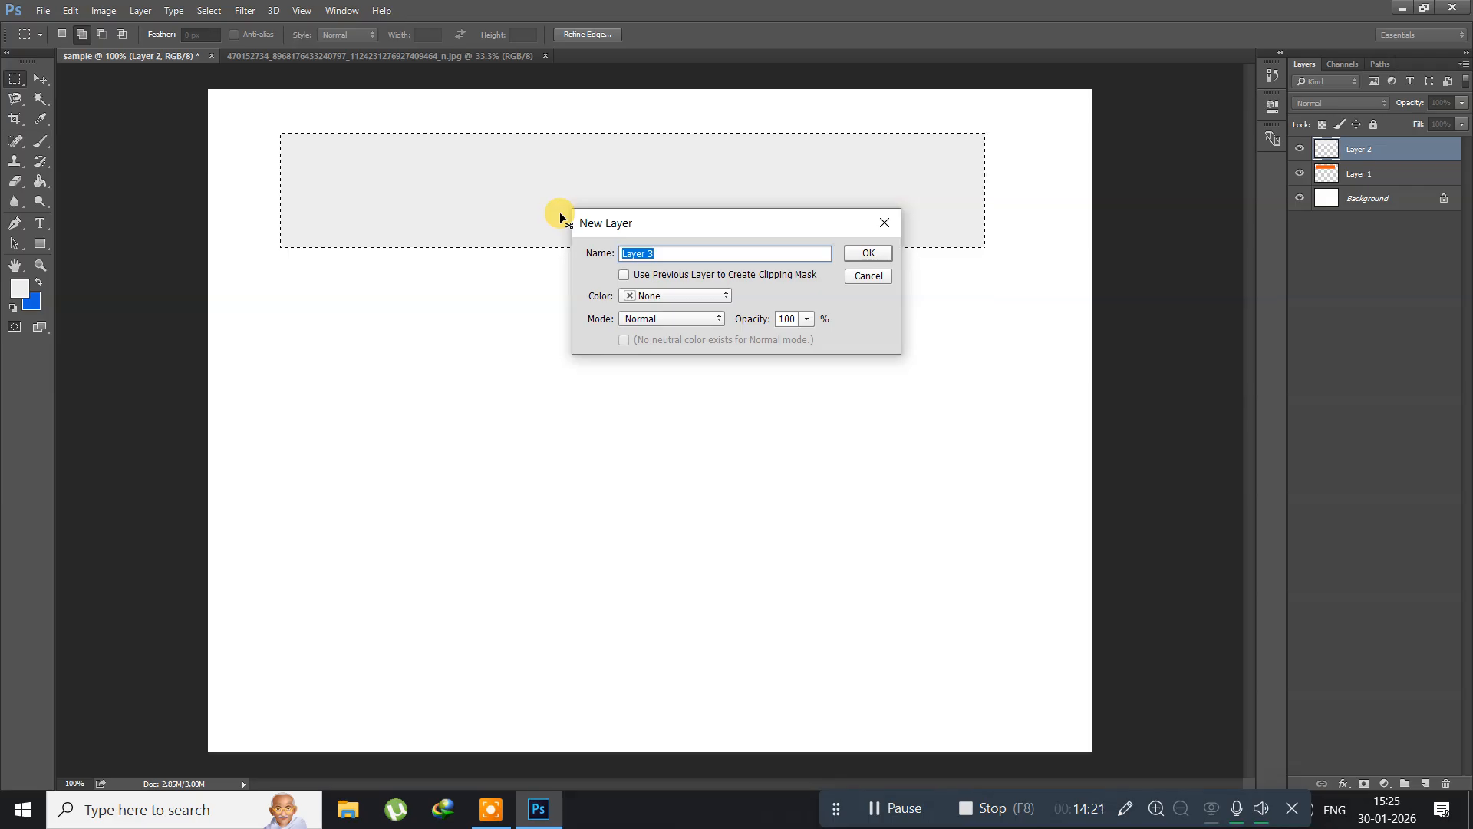
pyautogui.press('Return')
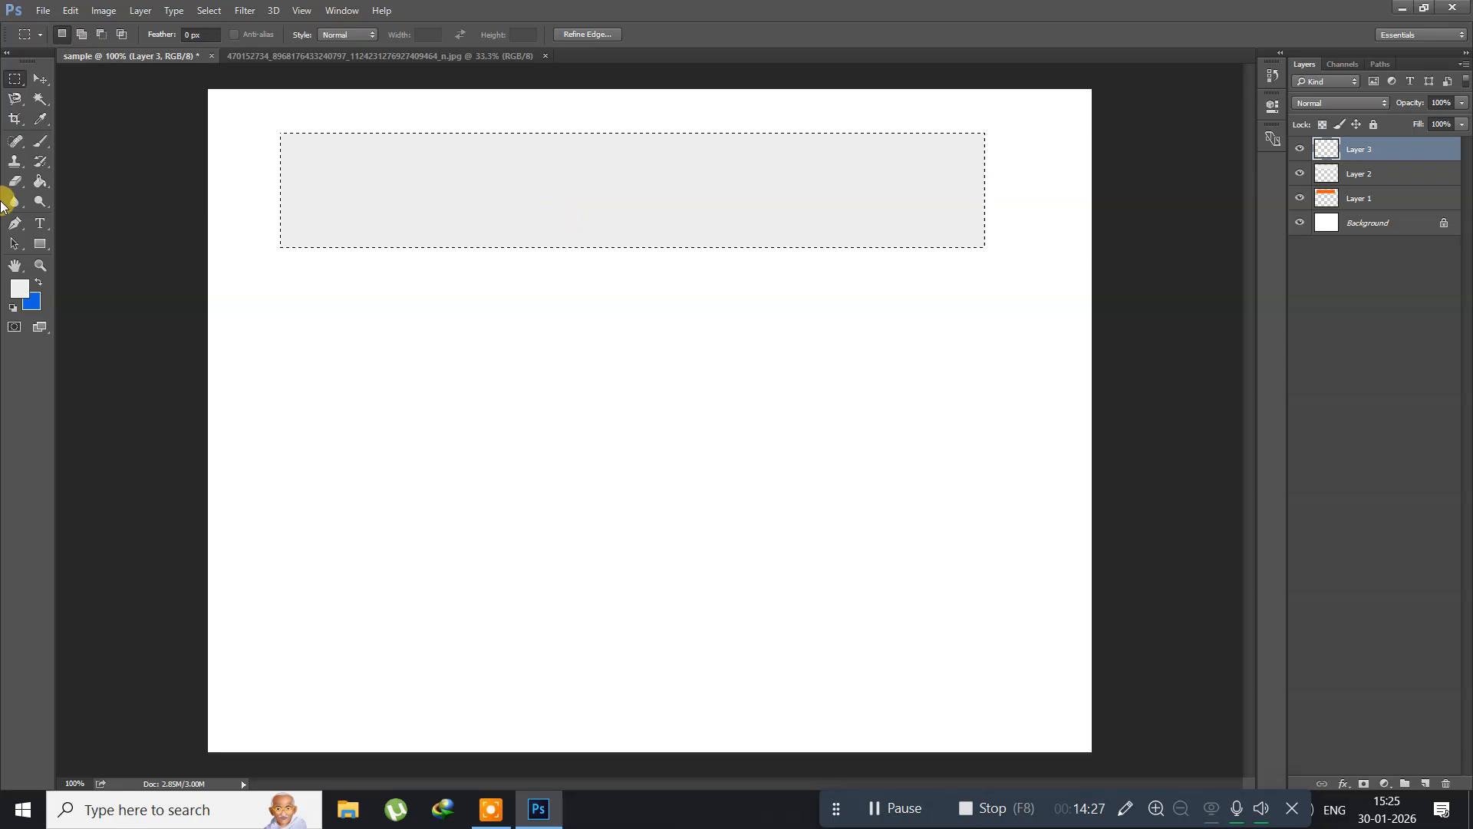
pyautogui.press('i')
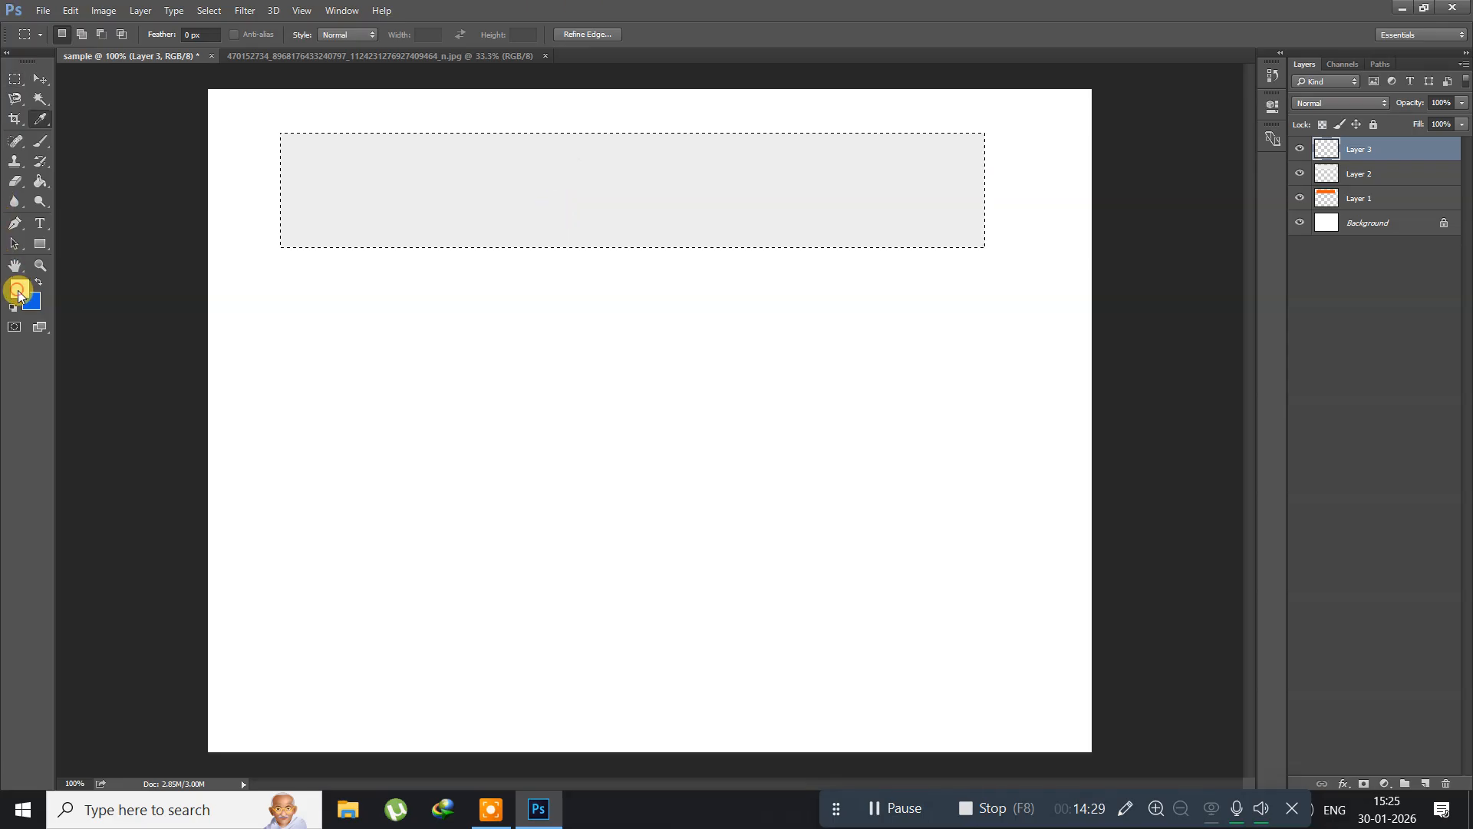
pyautogui.click(18, 292)
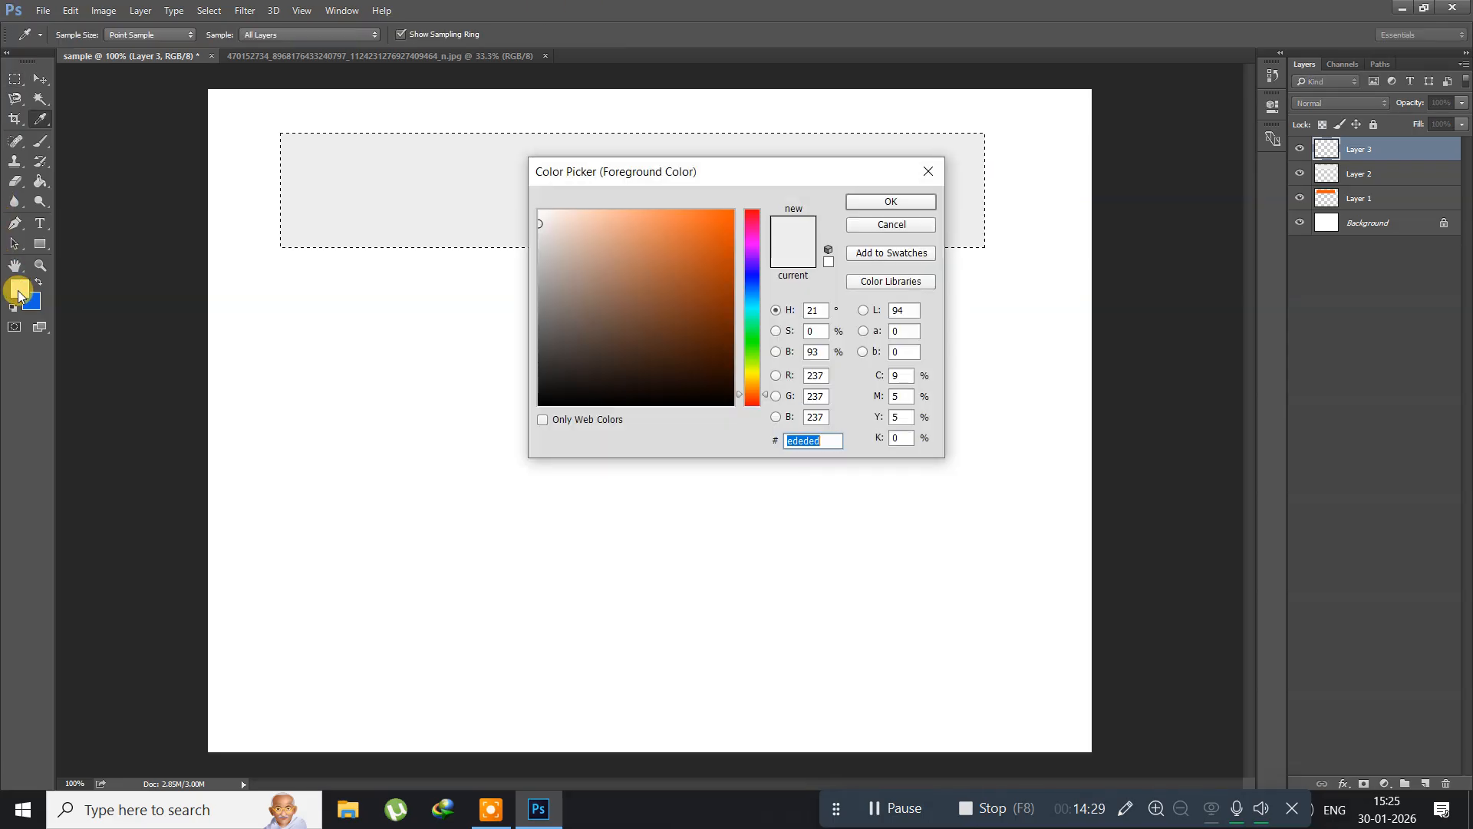
pyautogui.click(746, 346)
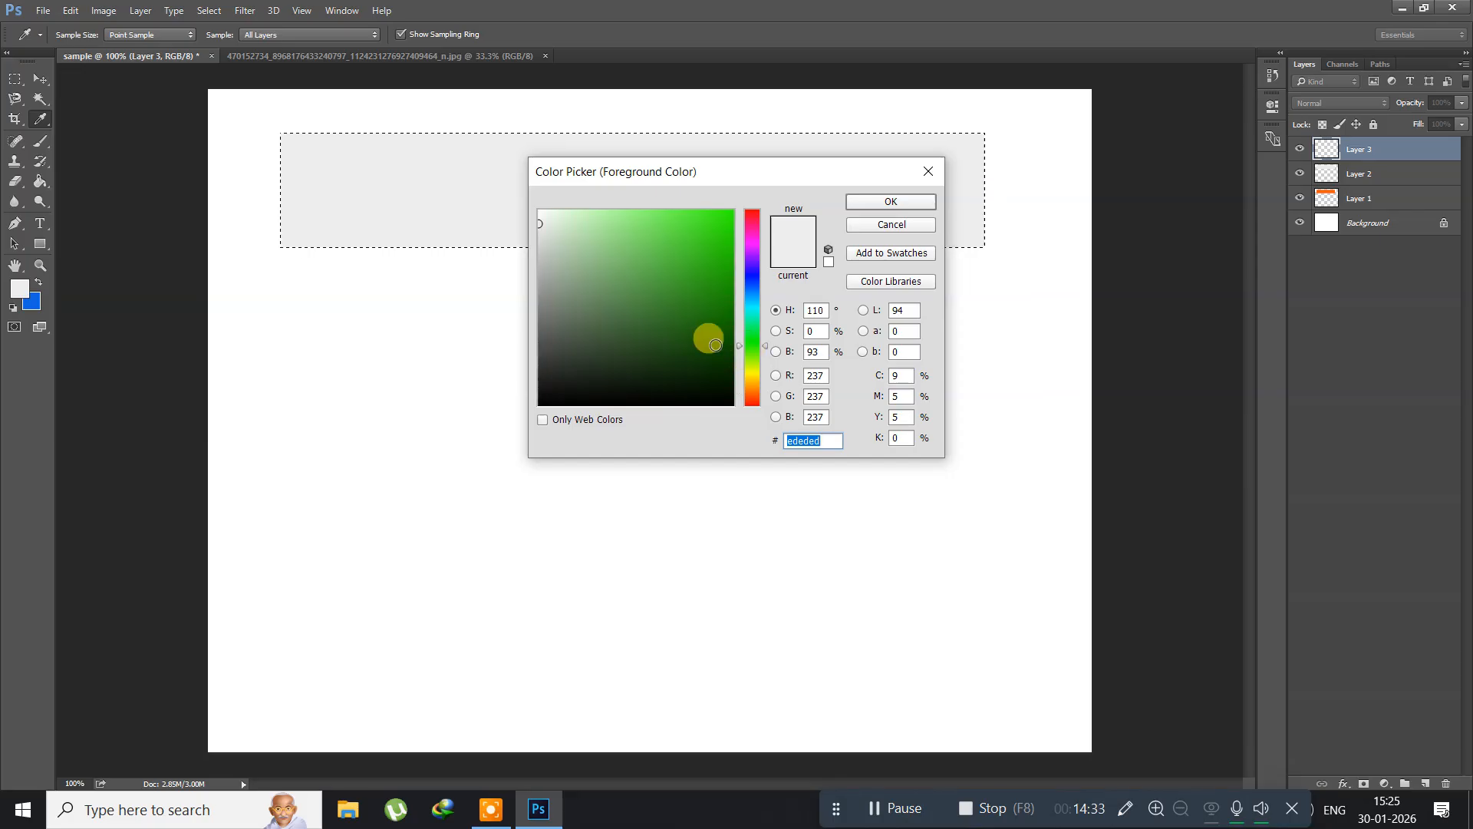
pyautogui.click(715, 344)
pyautogui.click(902, 204)
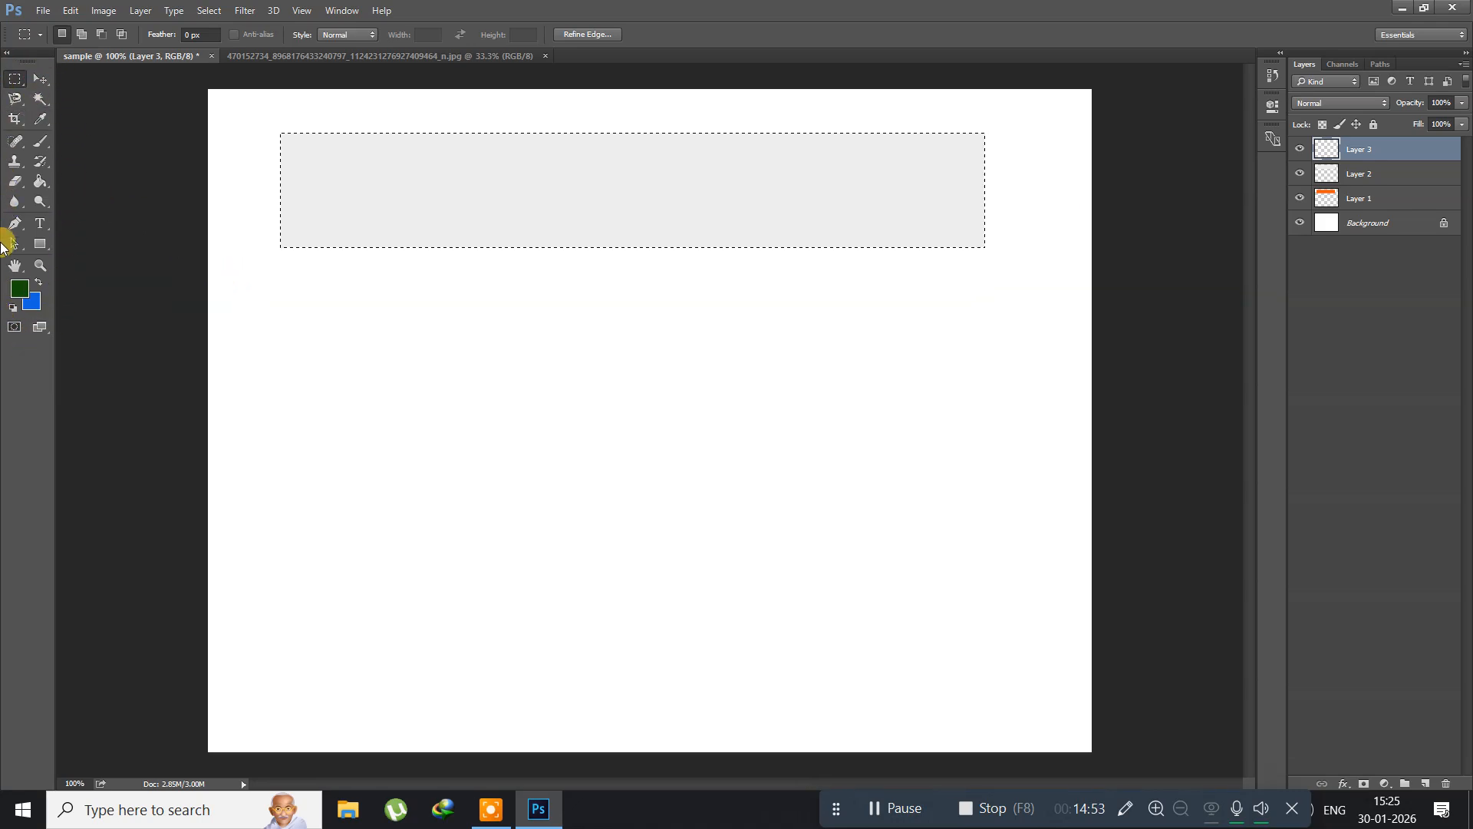
# Step: Fill the strip selection on Layer 3 with dark green using the Paint Bucket tool, and deselect it
pyautogui.click(37, 184)
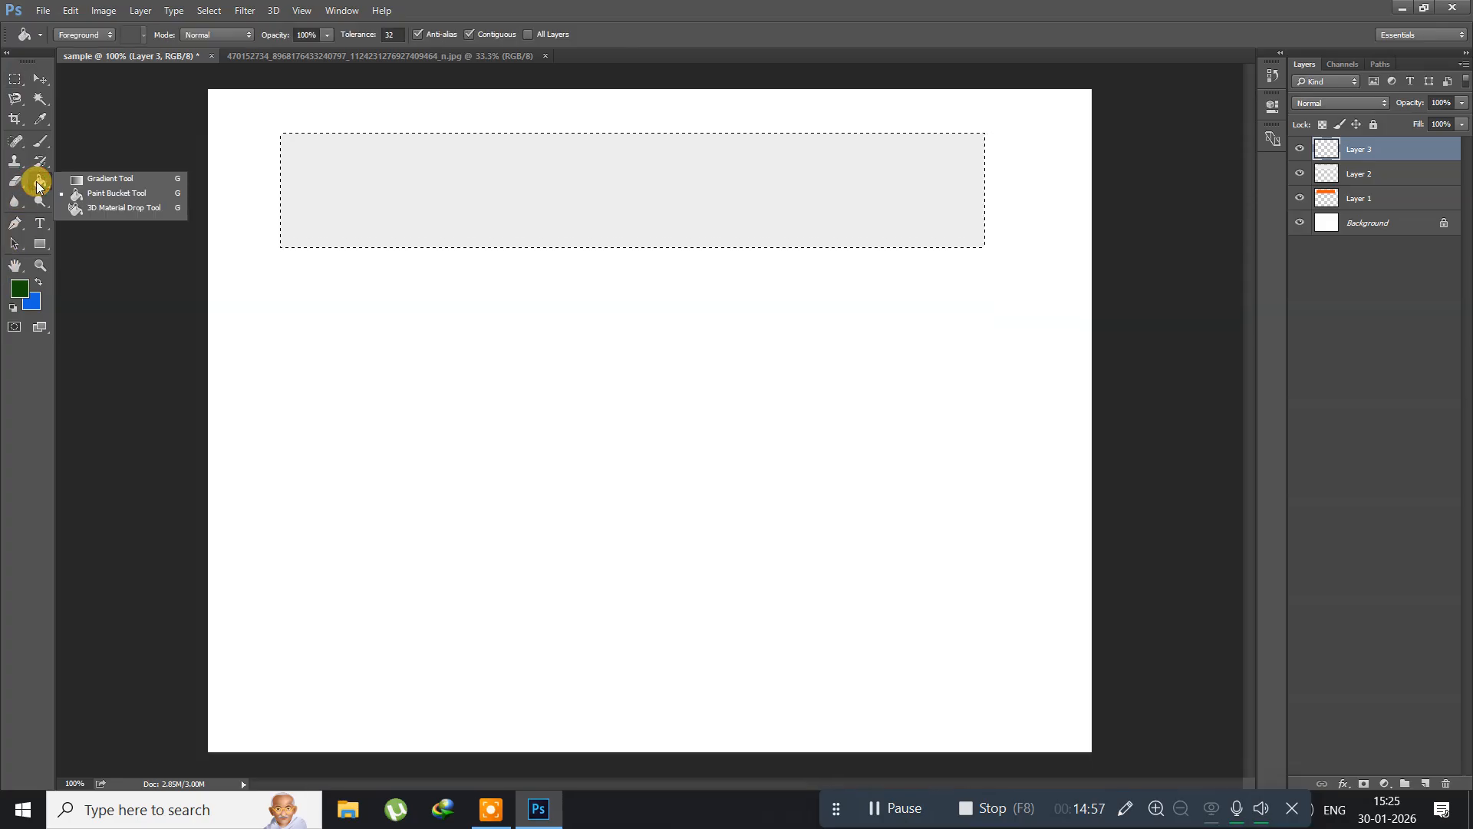
pyautogui.click(111, 184)
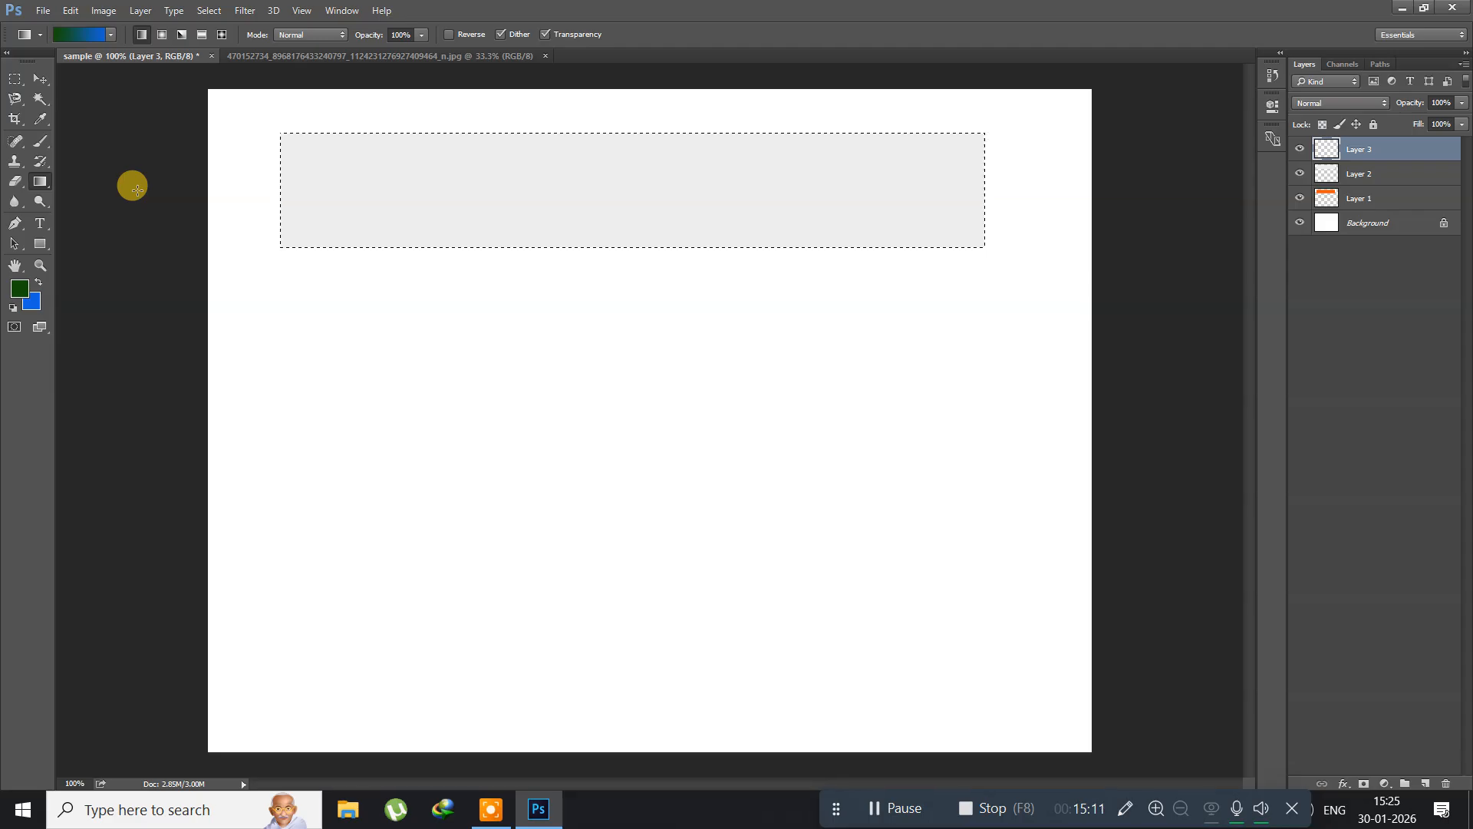
pyautogui.hotkey('shift', 'g')
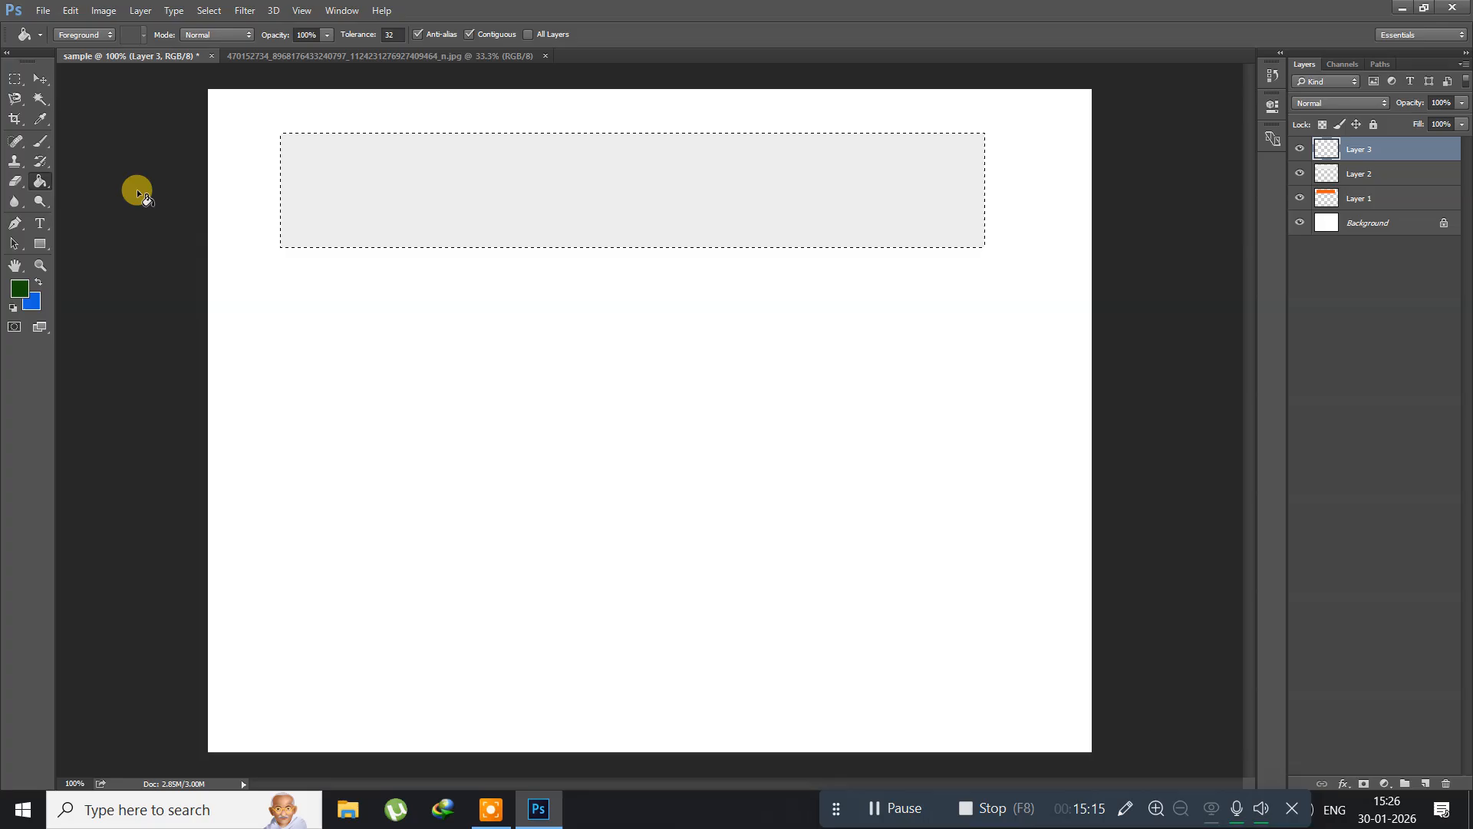
pyautogui.click(545, 191)
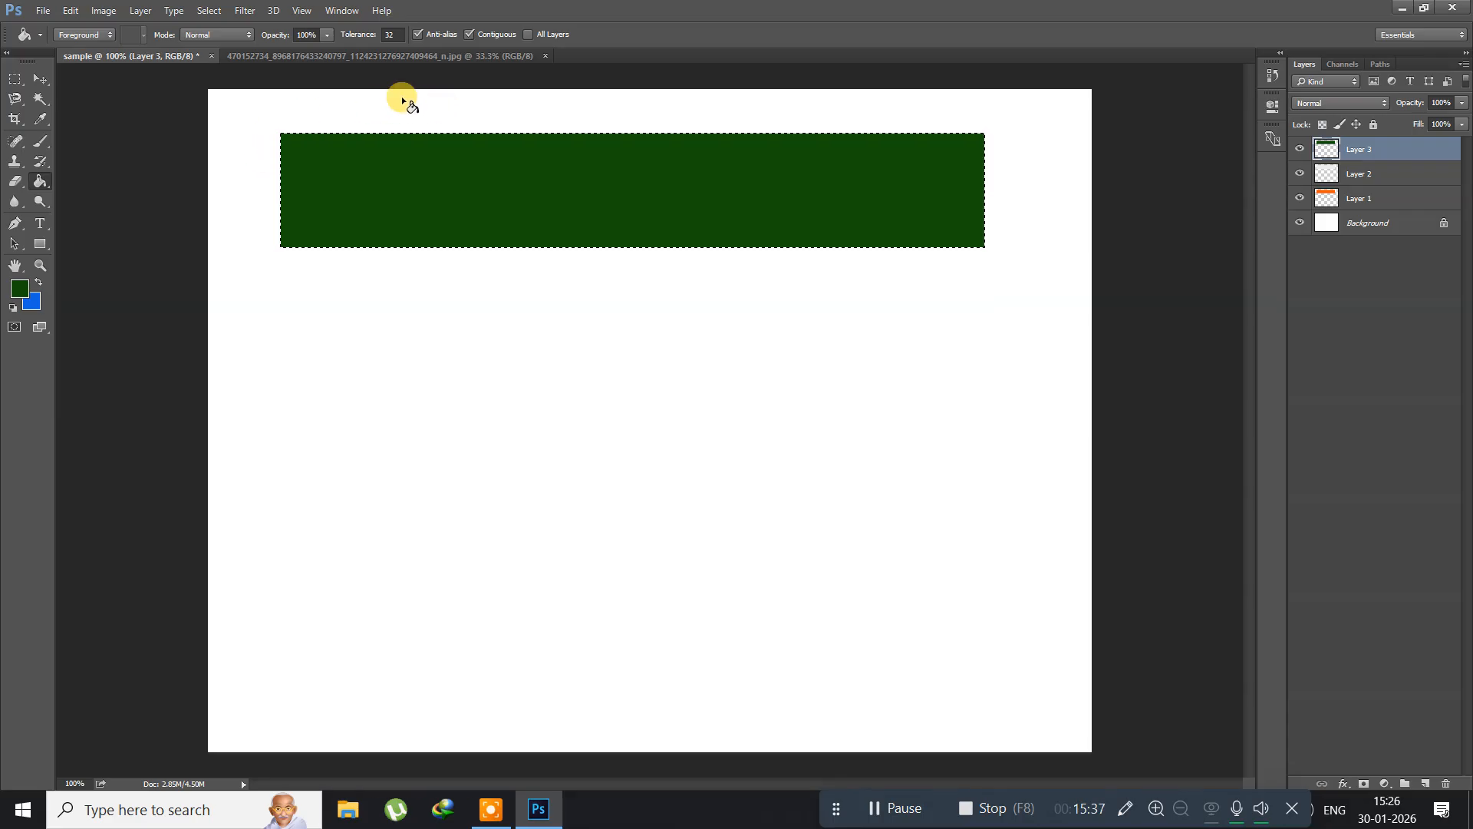
pyautogui.click(210, 10)
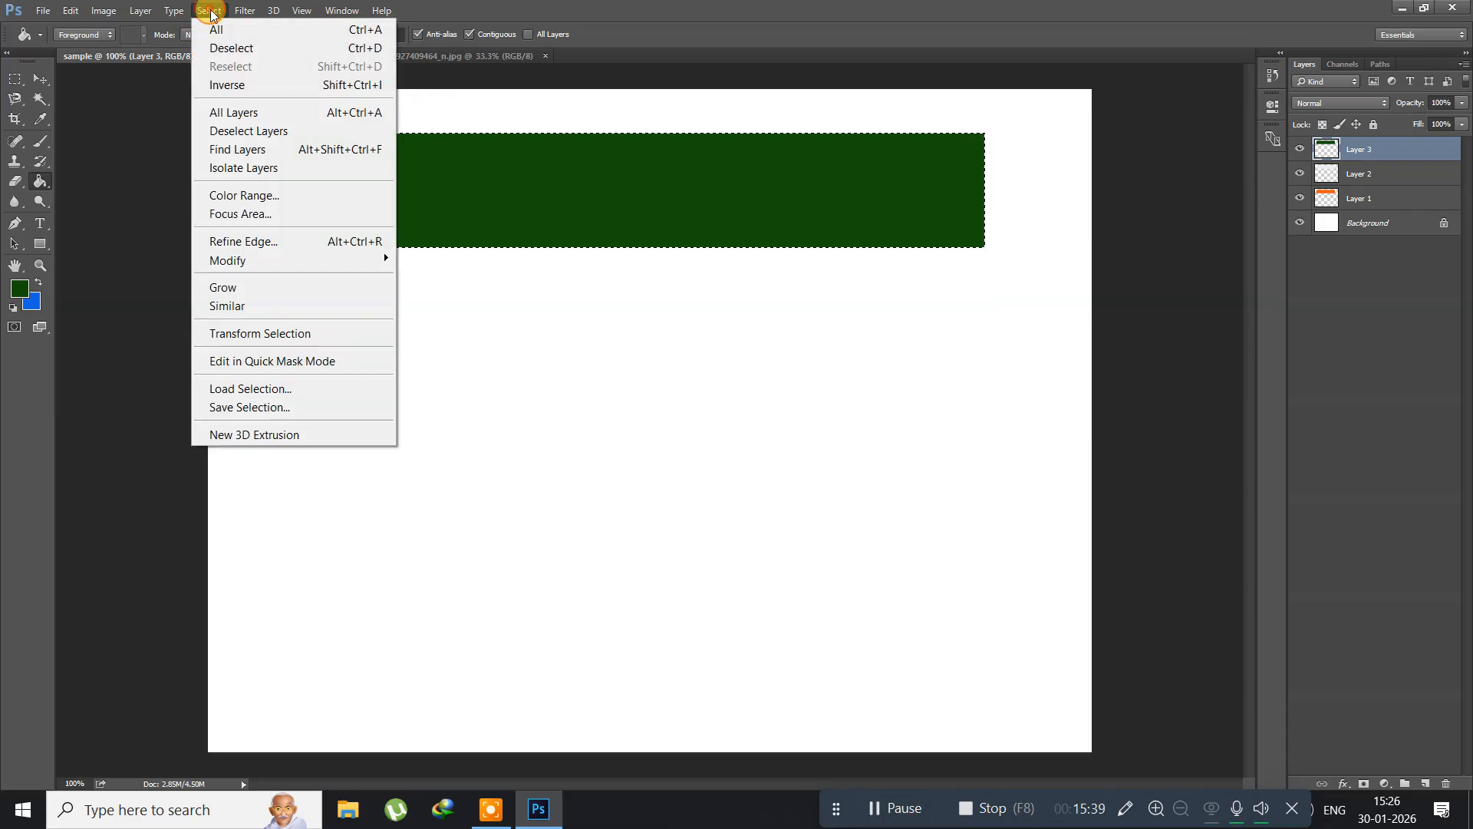
pyautogui.click(219, 49)
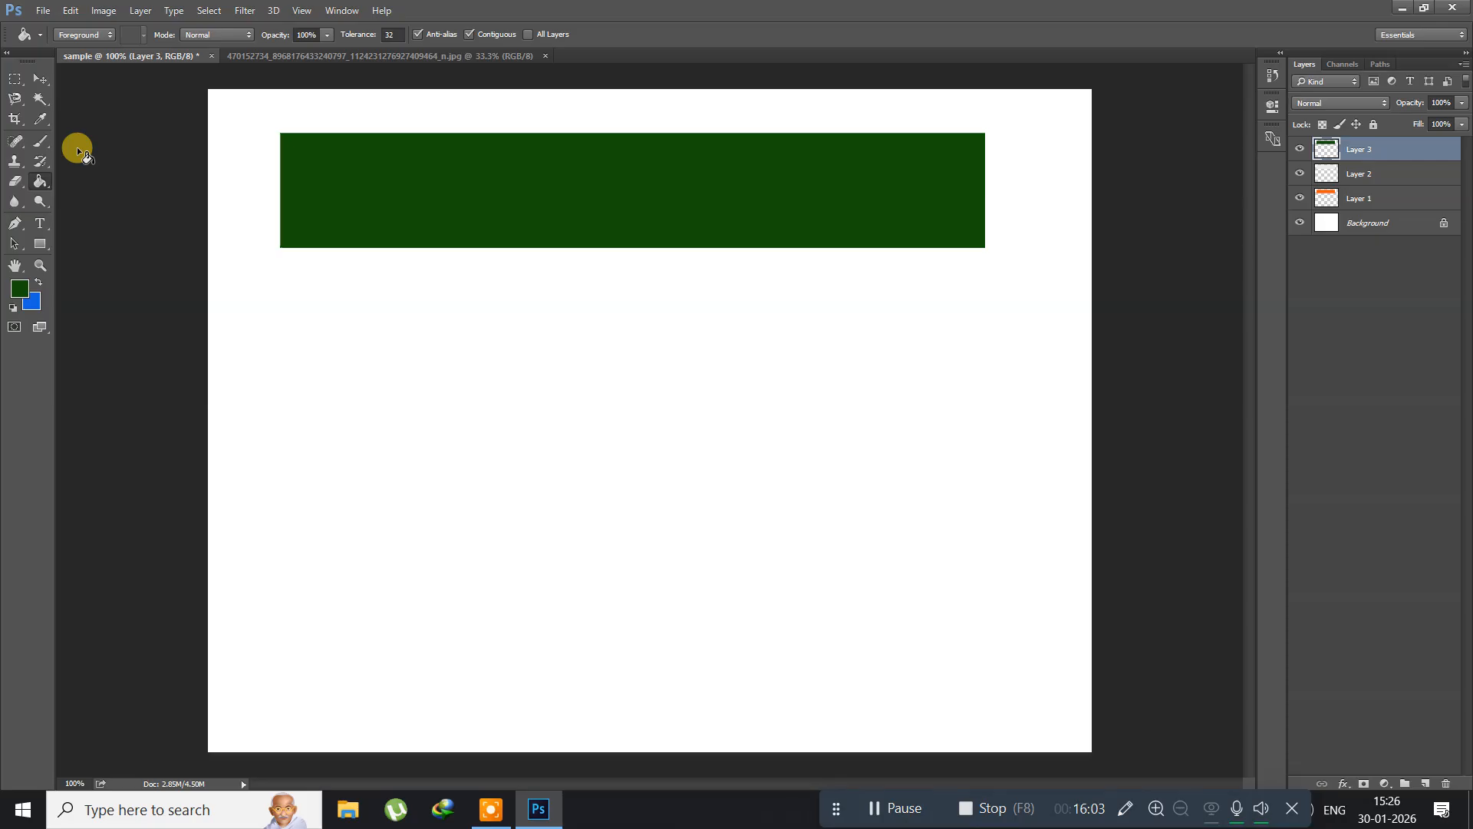
# Step: Move the green strip straight down to mid-canvas and the light grey strip down until it meets the green strip's upper edge
pyautogui.press('v')
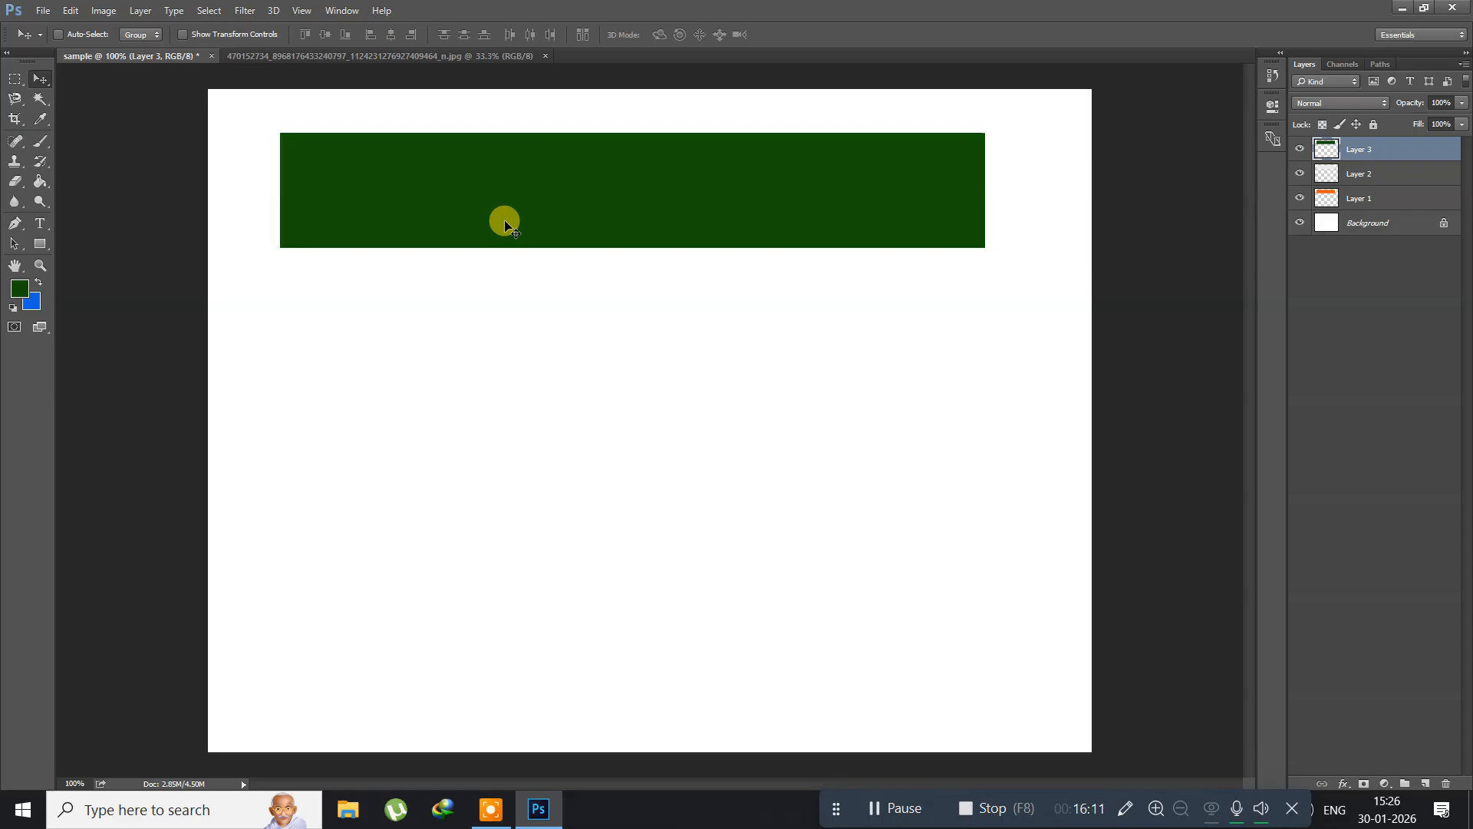
pyautogui.moveTo(505, 227); pyautogui.dragTo(518, 428)
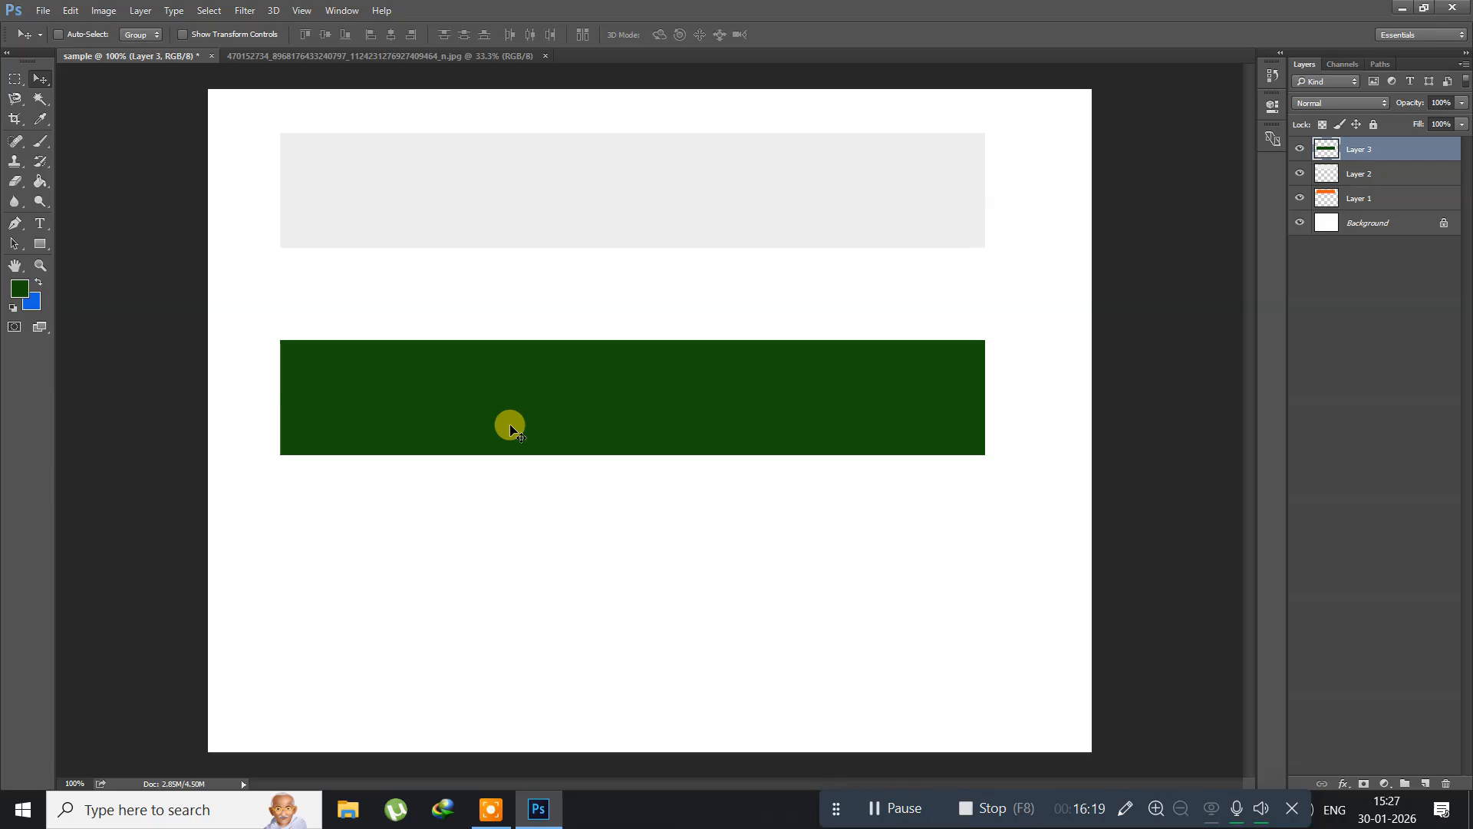
pyautogui.click(1406, 177)
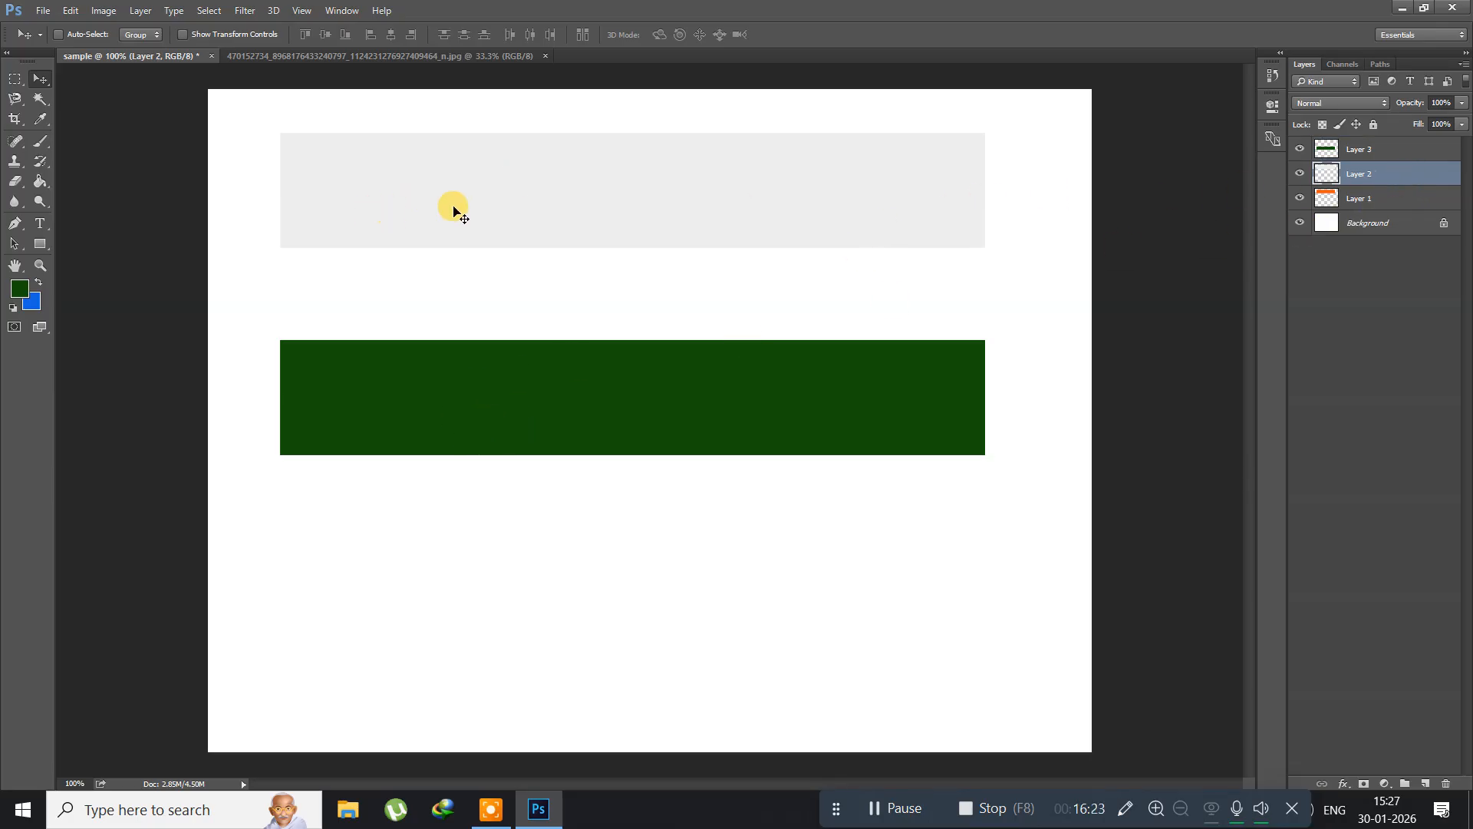
pyautogui.click(488, 202)
pyautogui.moveTo(491, 220); pyautogui.dragTo(486, 300)
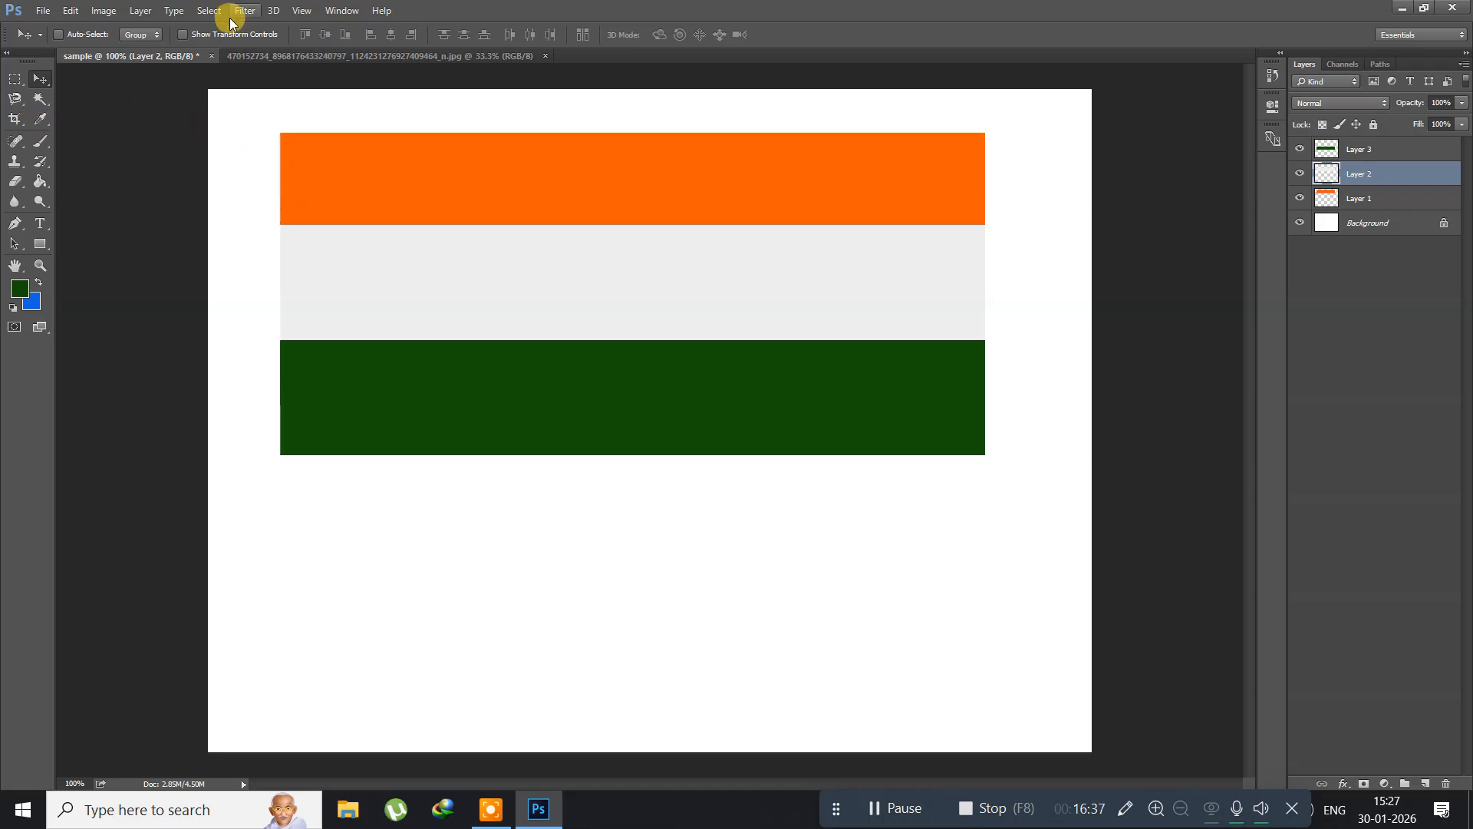
# Step: Select all three strip layers and Free Transform them to about 60% size, placed near the canvas's upper-left corner
pyautogui.click(206, 12)
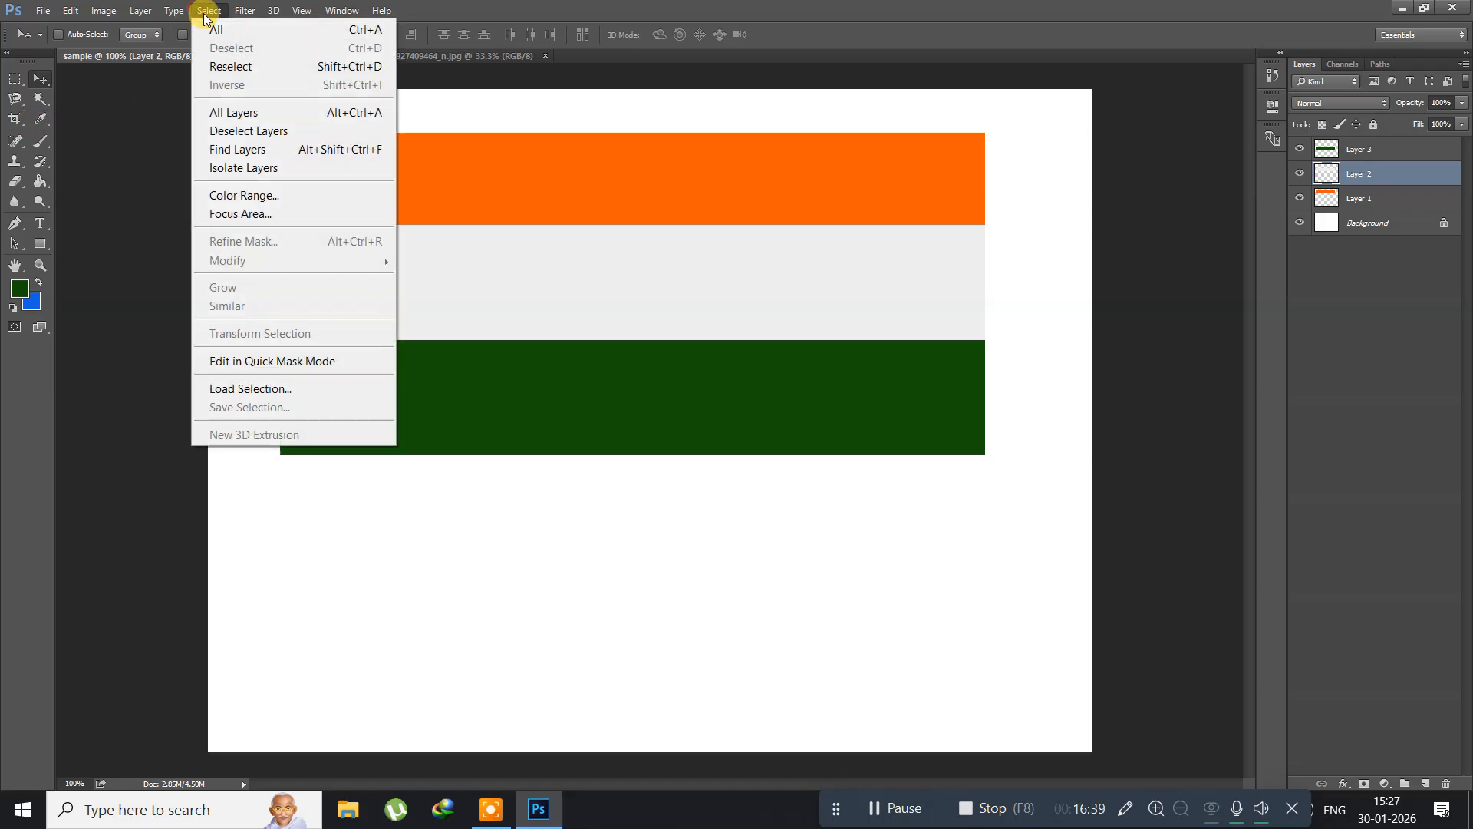
pyautogui.click(207, 111)
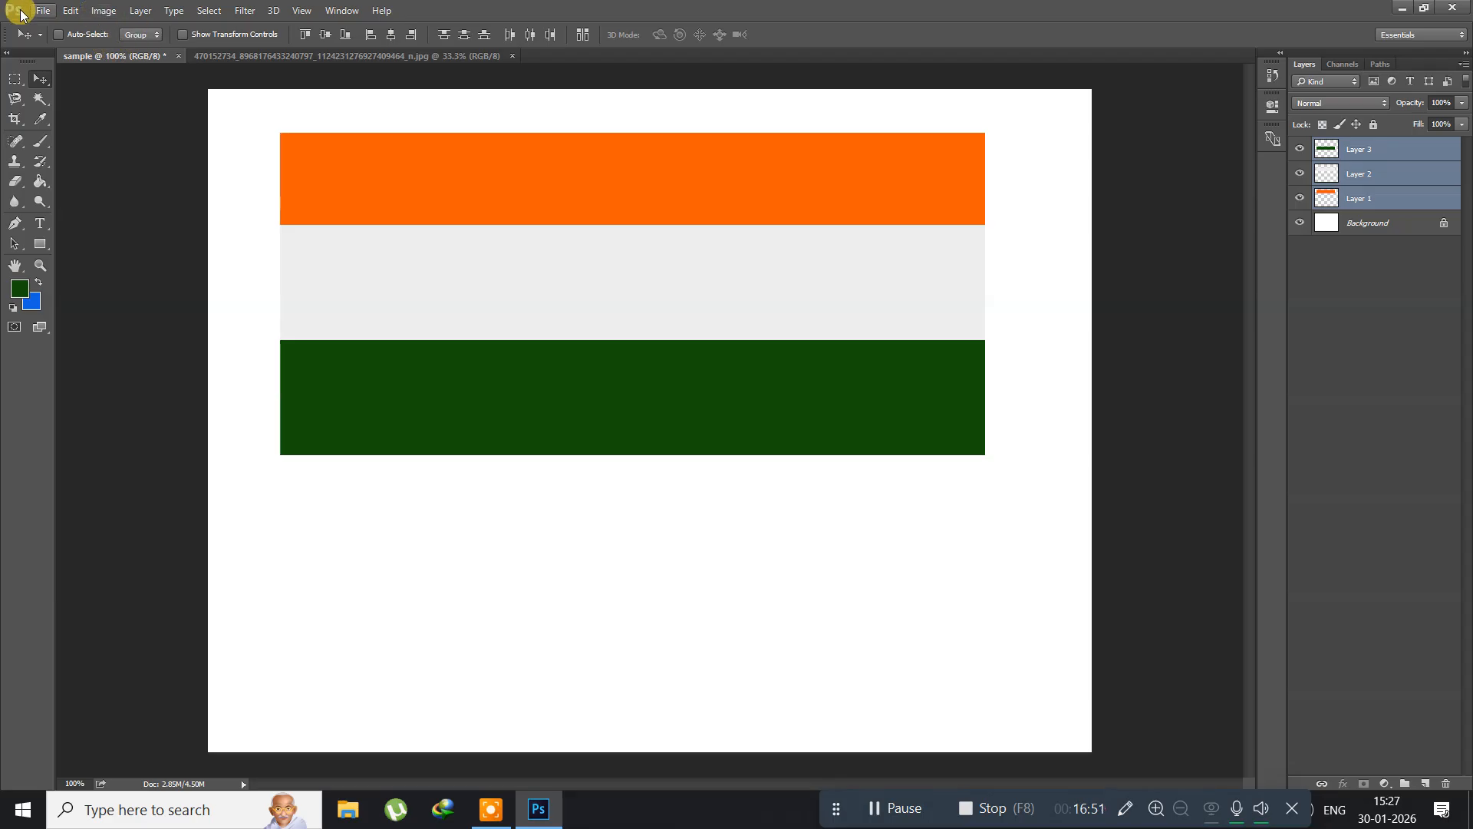
pyautogui.click(67, 12)
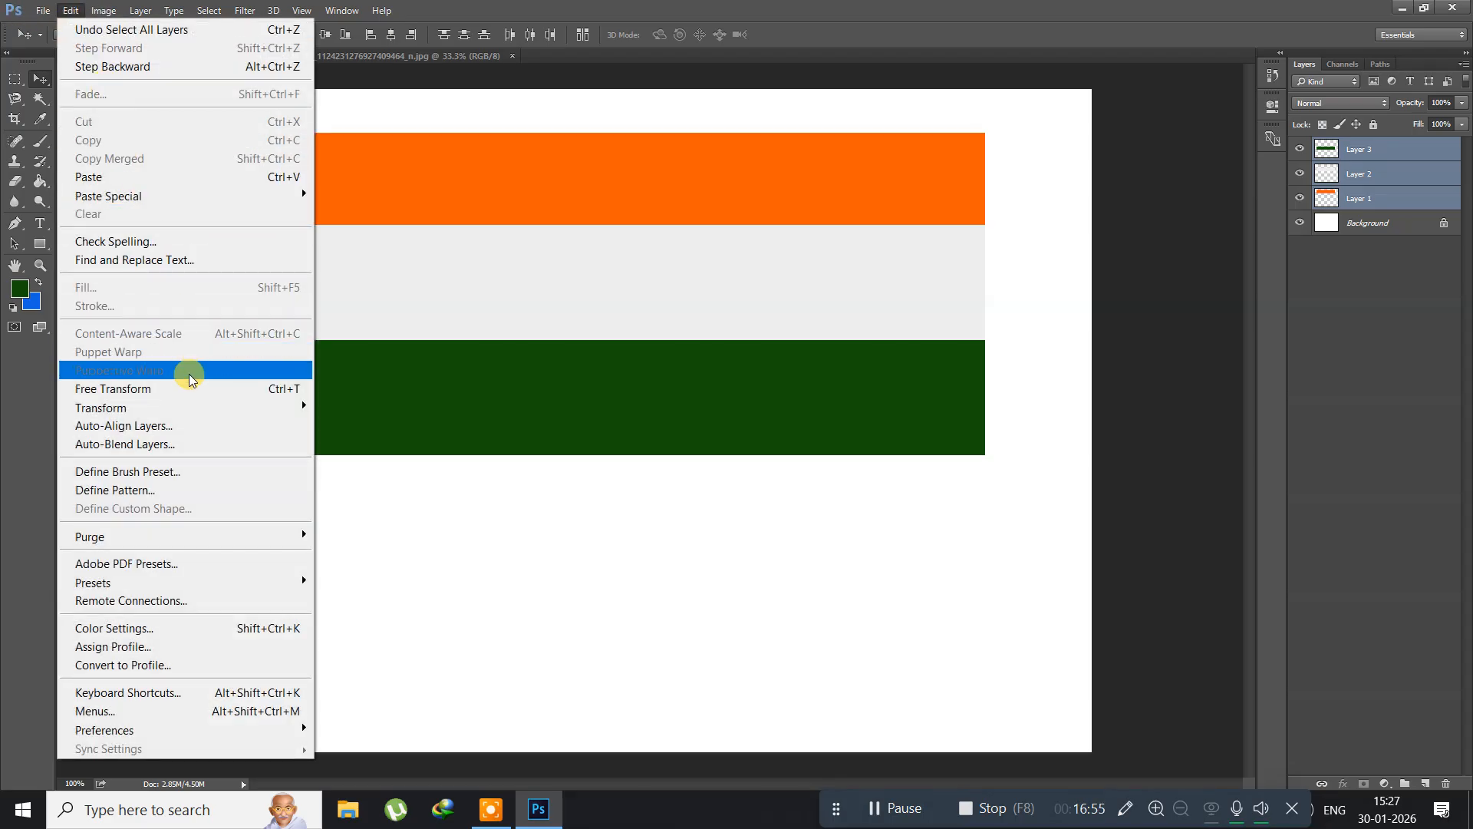
pyautogui.click(178, 389)
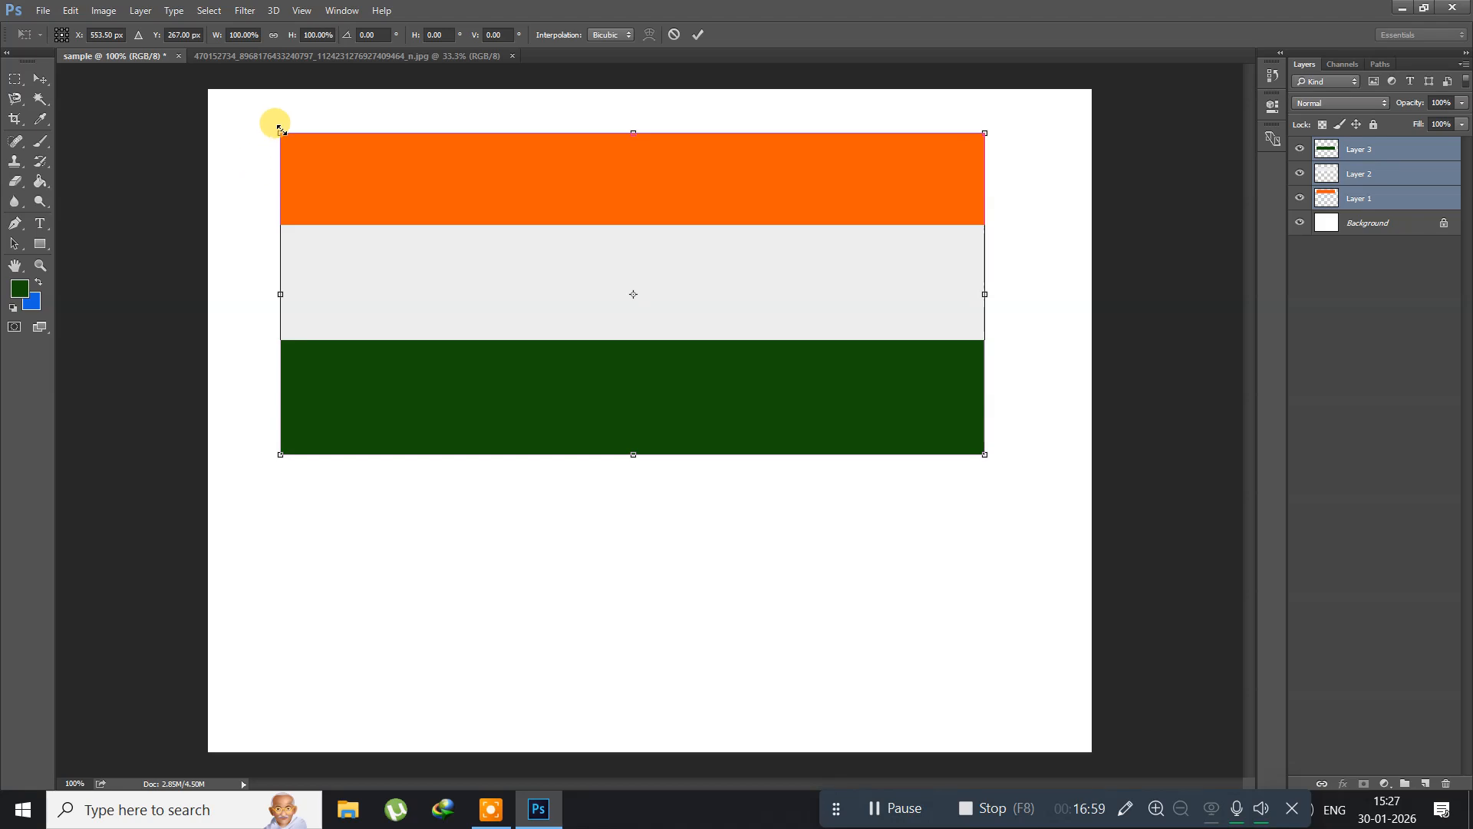
pyautogui.moveTo(281, 129); pyautogui.dragTo(295, 159)
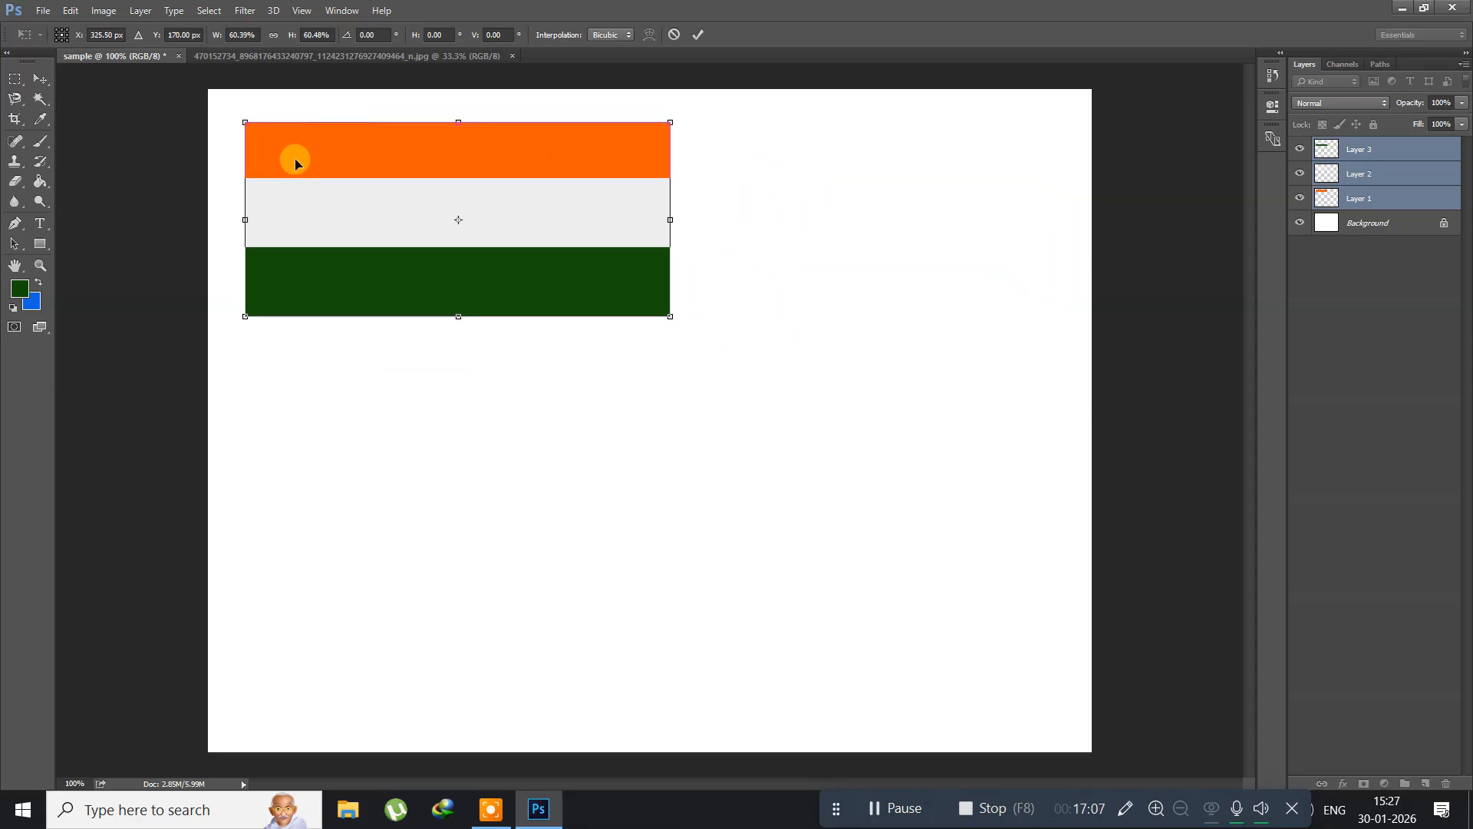
pyautogui.press('Return')
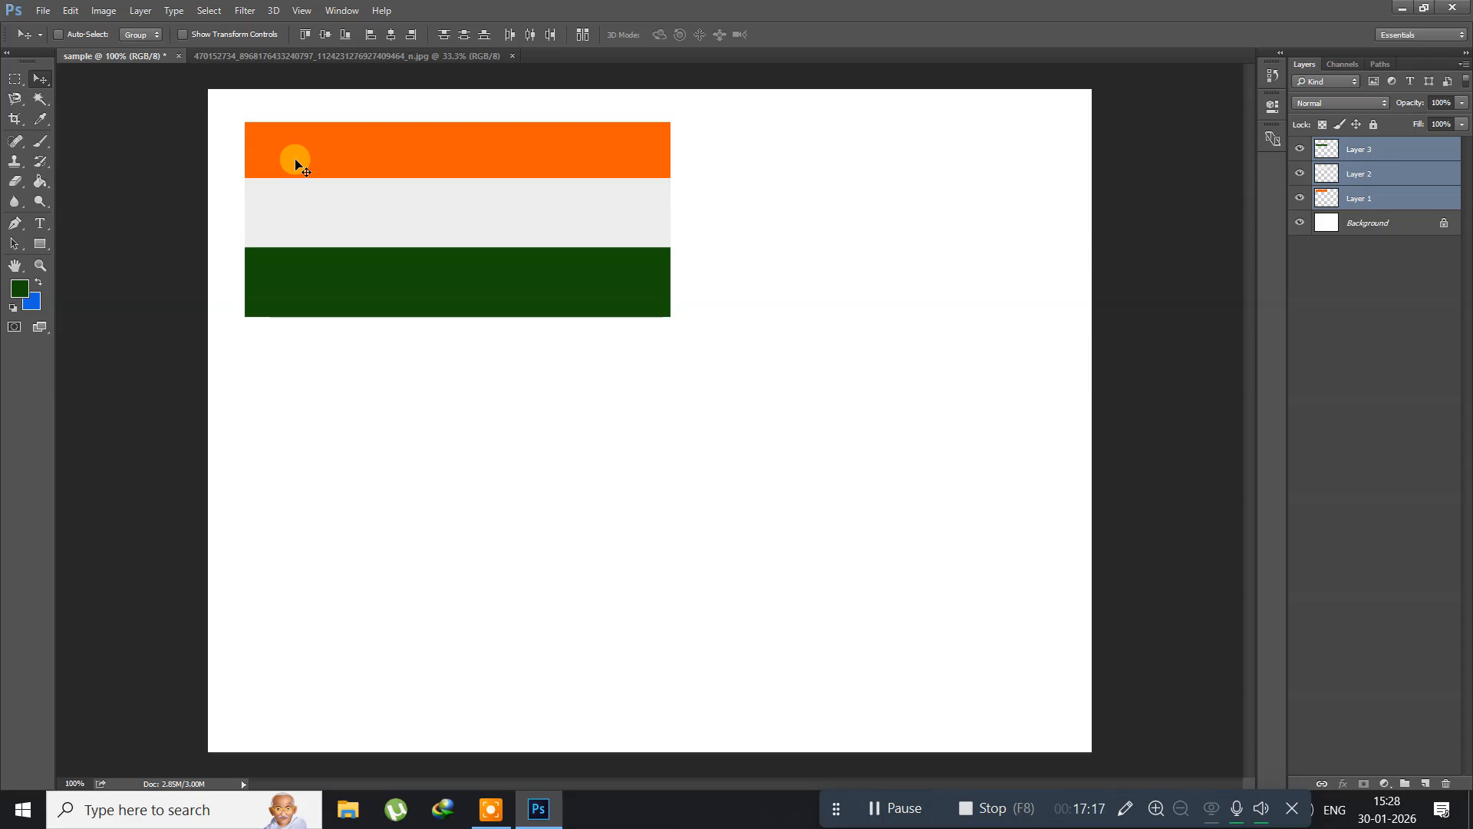
# Step: Delete the three selected flag strip layers, leaving only the Background layer
pyautogui.press('Delete')
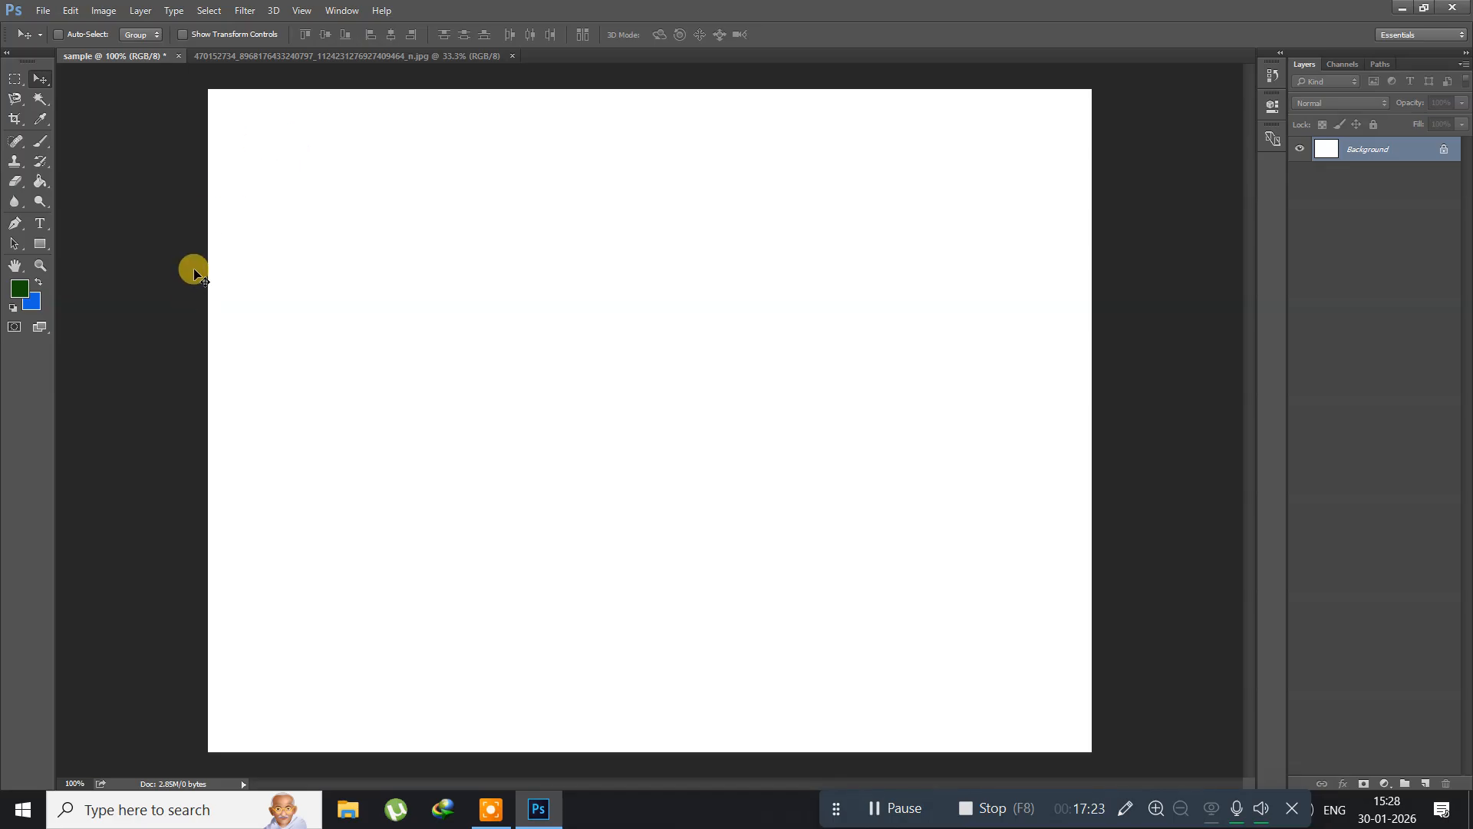
# Step: Switch to Google Chrome from the desktop and open it with the second user profile
pyautogui.click(542, 816)
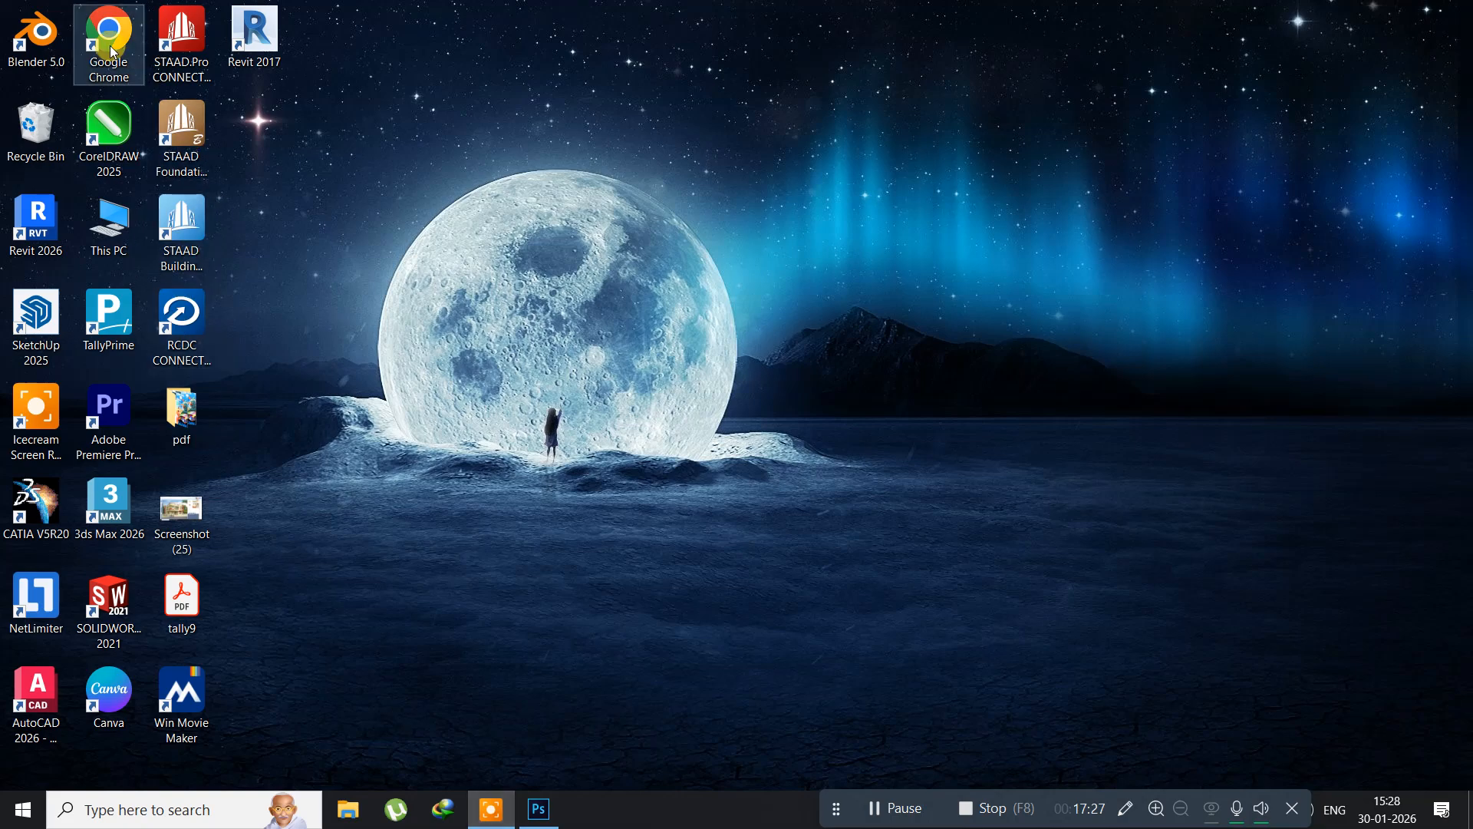
pyautogui.doubleClick(109, 41)
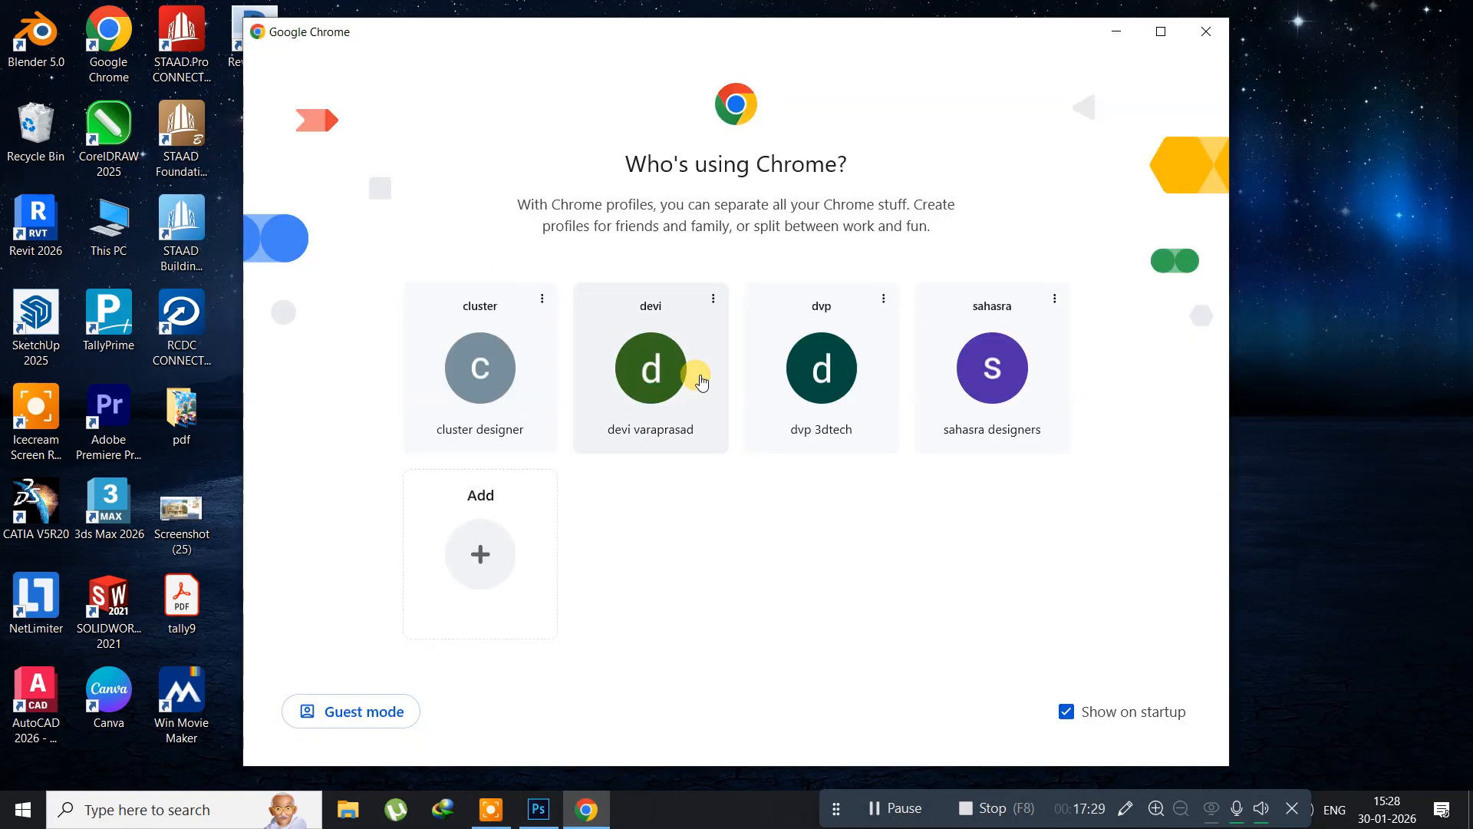
pyautogui.click(661, 370)
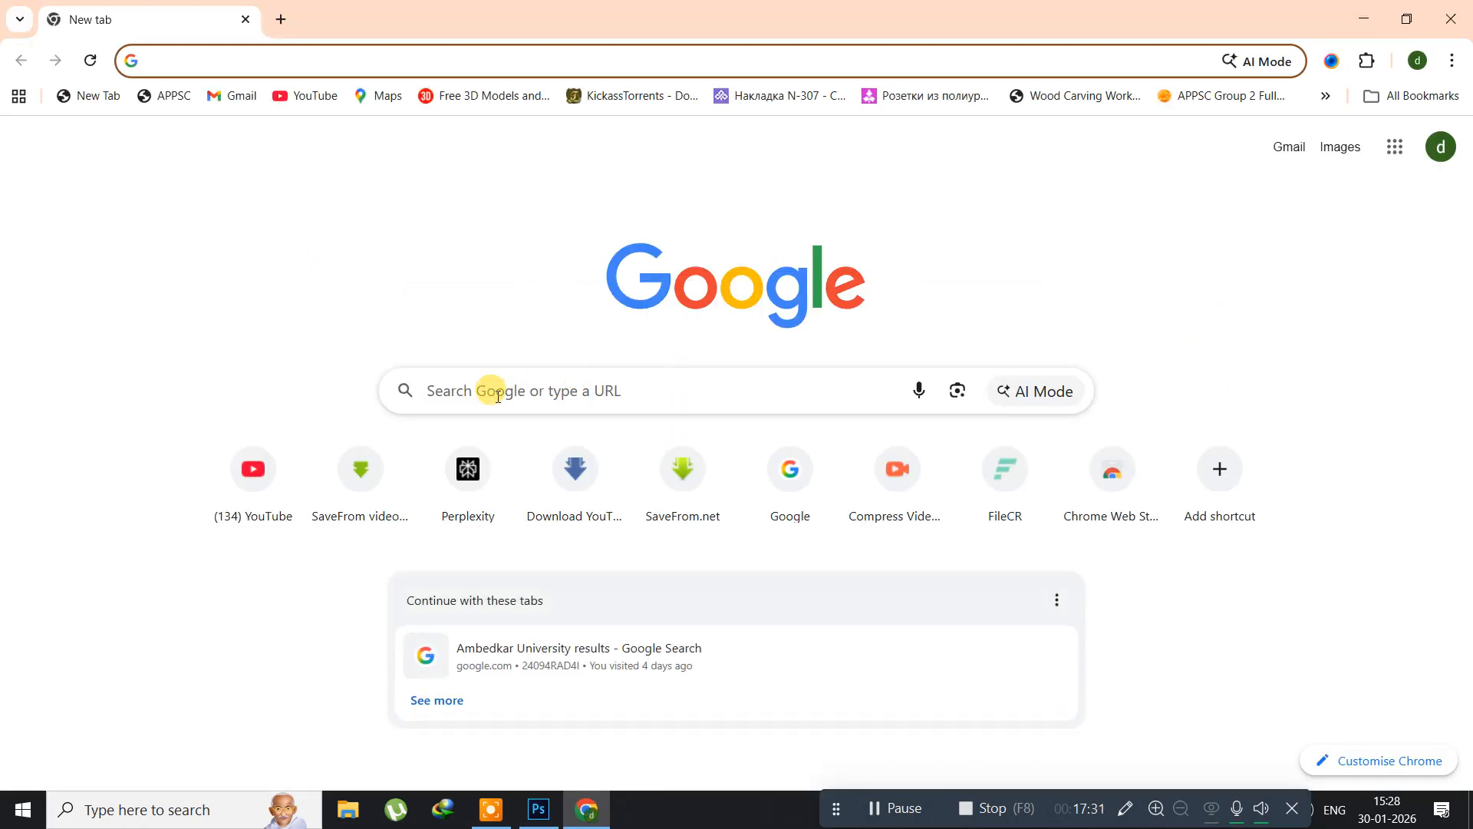
# Step: Search Google for "hdfc bank bank logo" and preview the square red-and-blue logo image from Companies Logo
pyautogui.click(496, 396)
pyautogui.write('h')
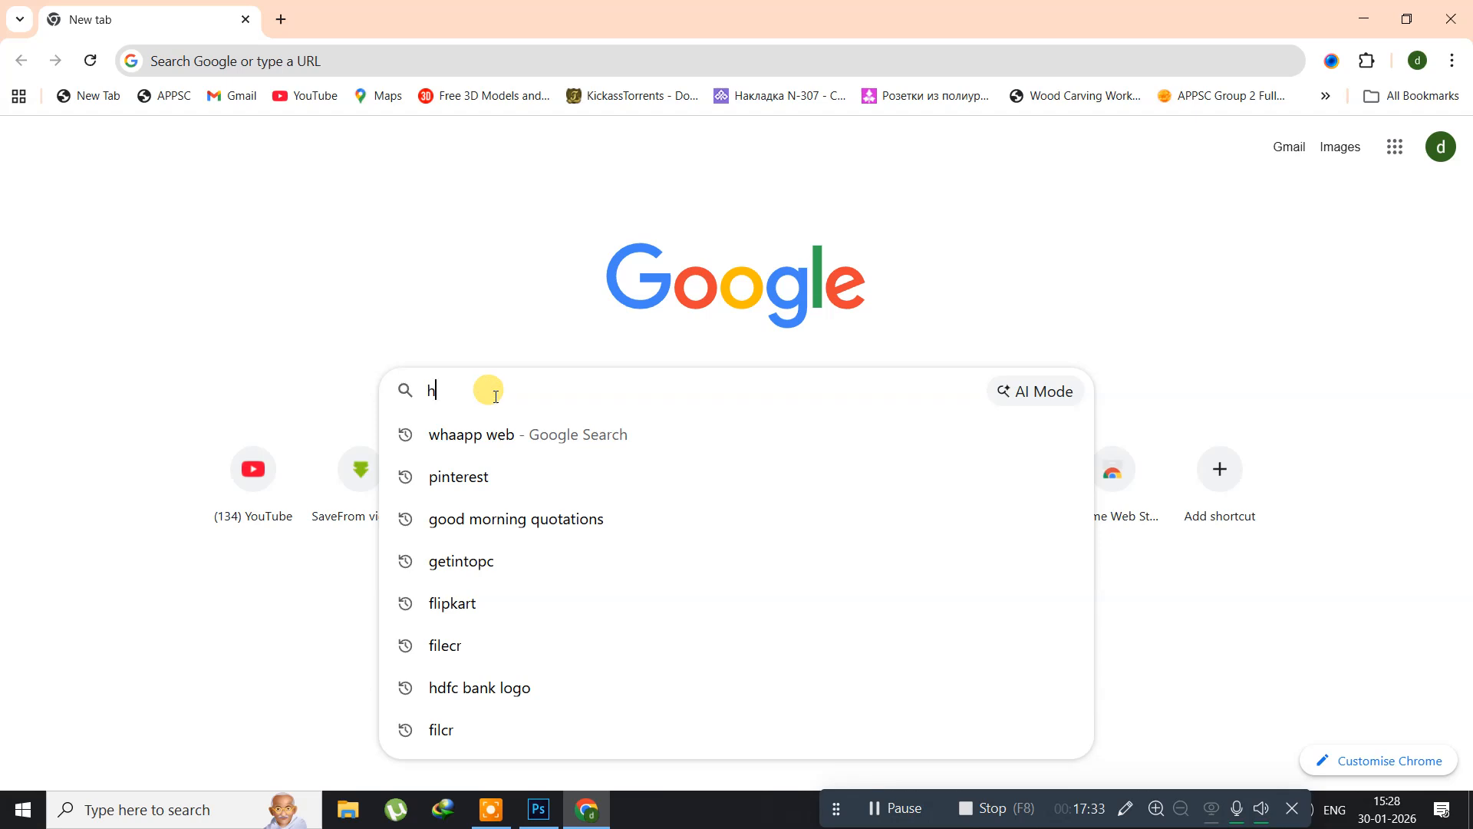
pyautogui.write('df')
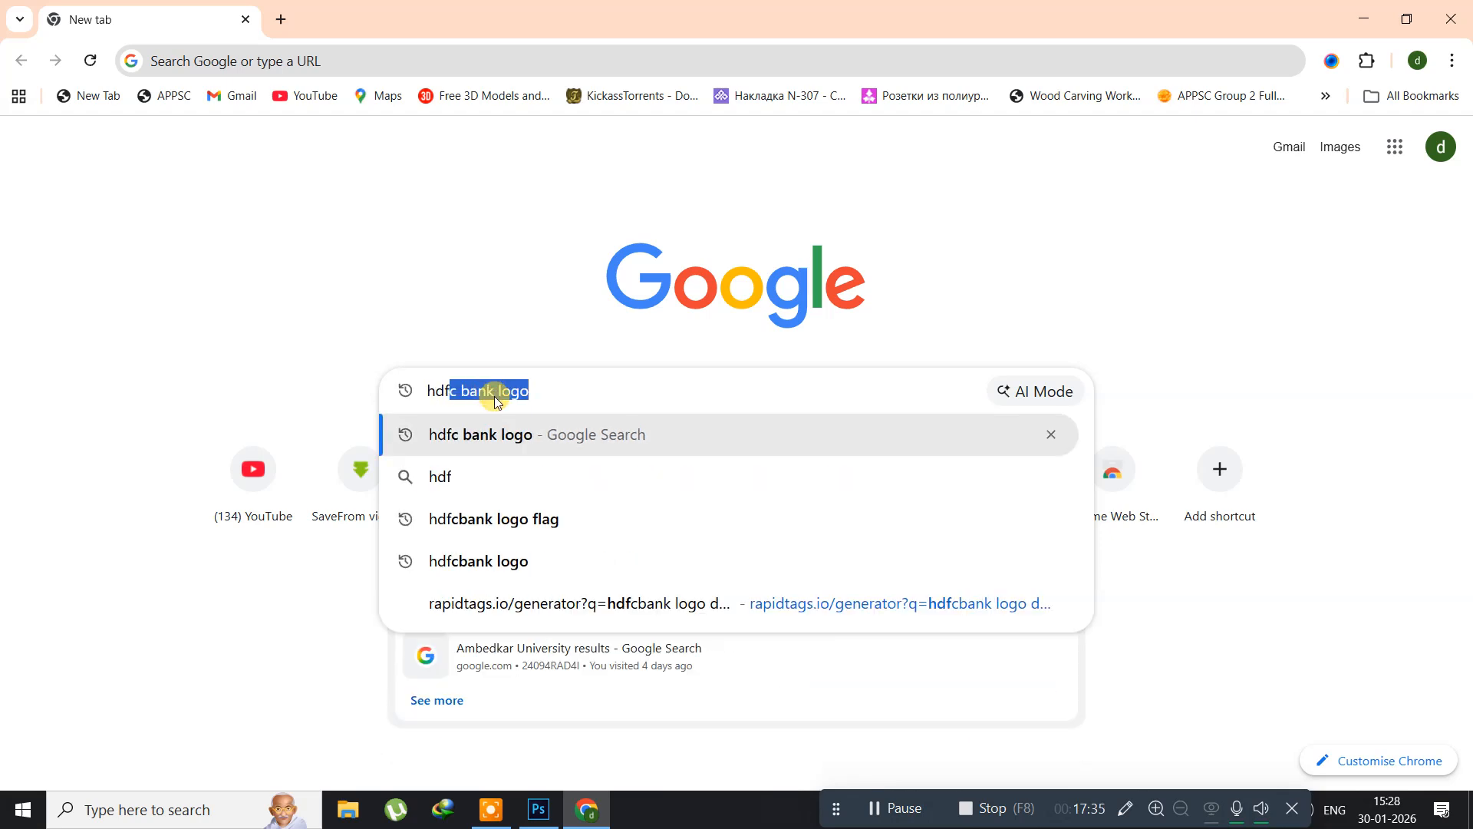
pyautogui.write('c bank')
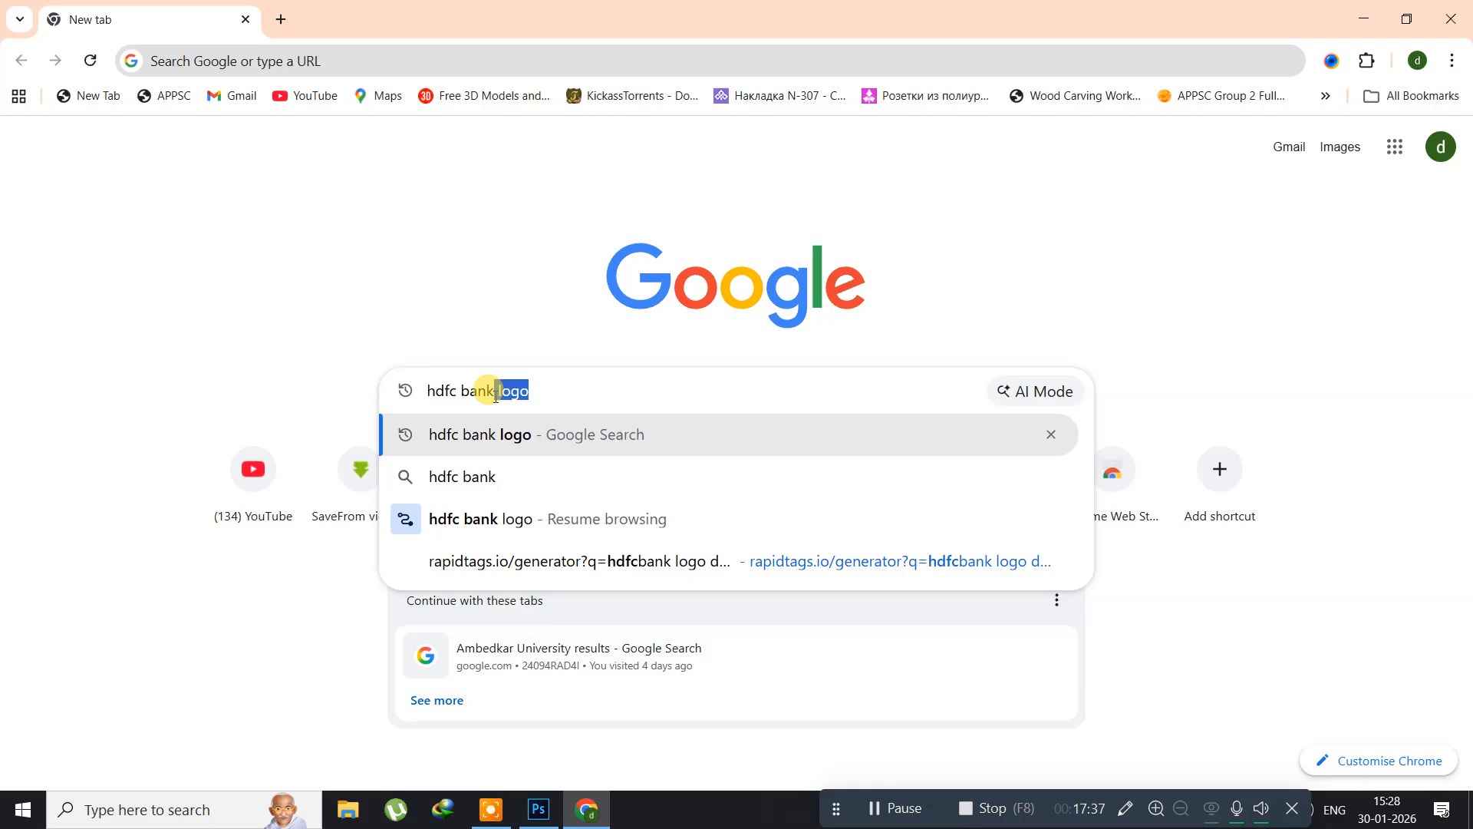
pyautogui.write(' bank logo')
pyautogui.press('Return')
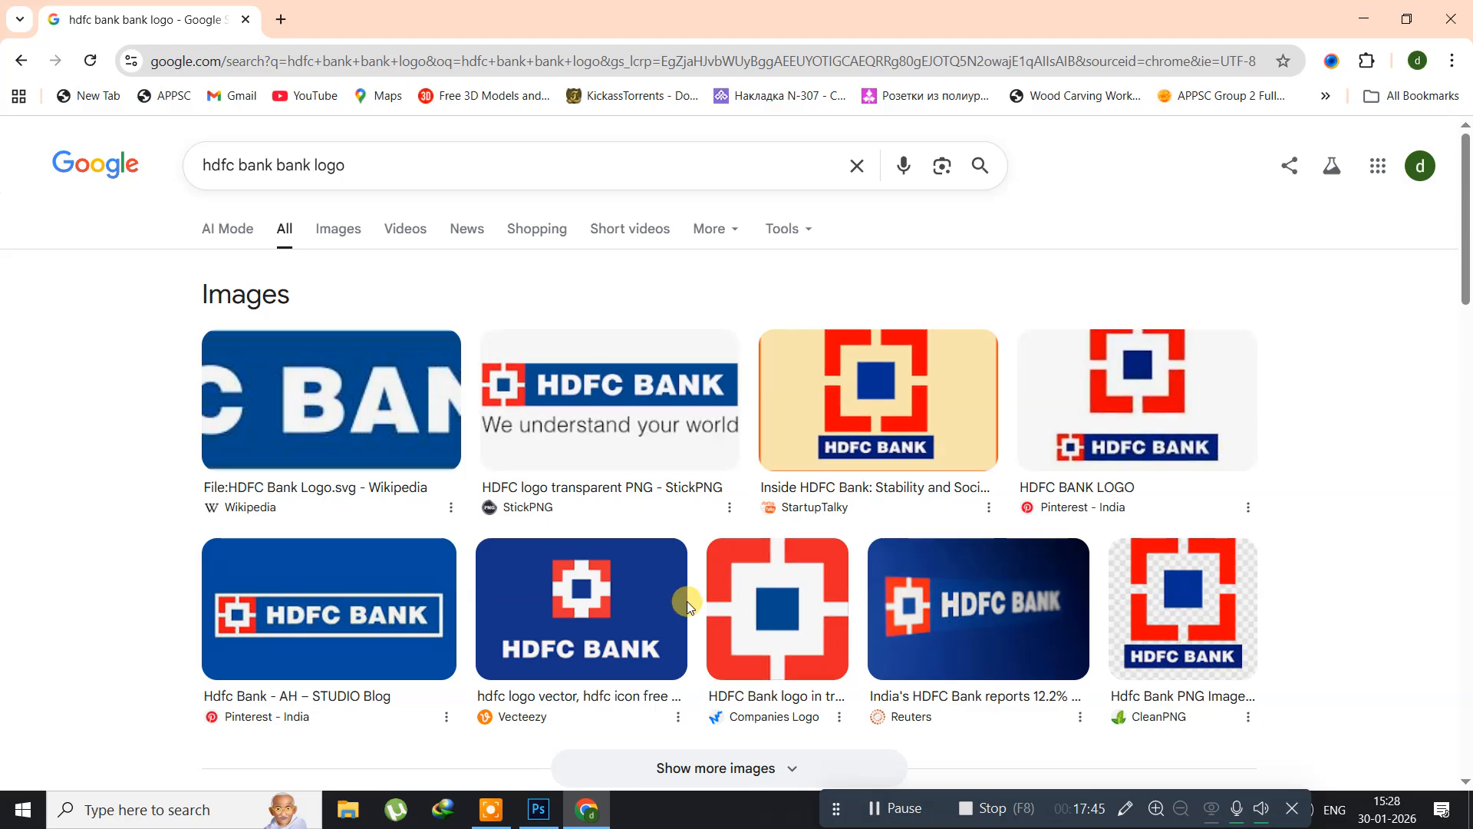
pyautogui.click(739, 601)
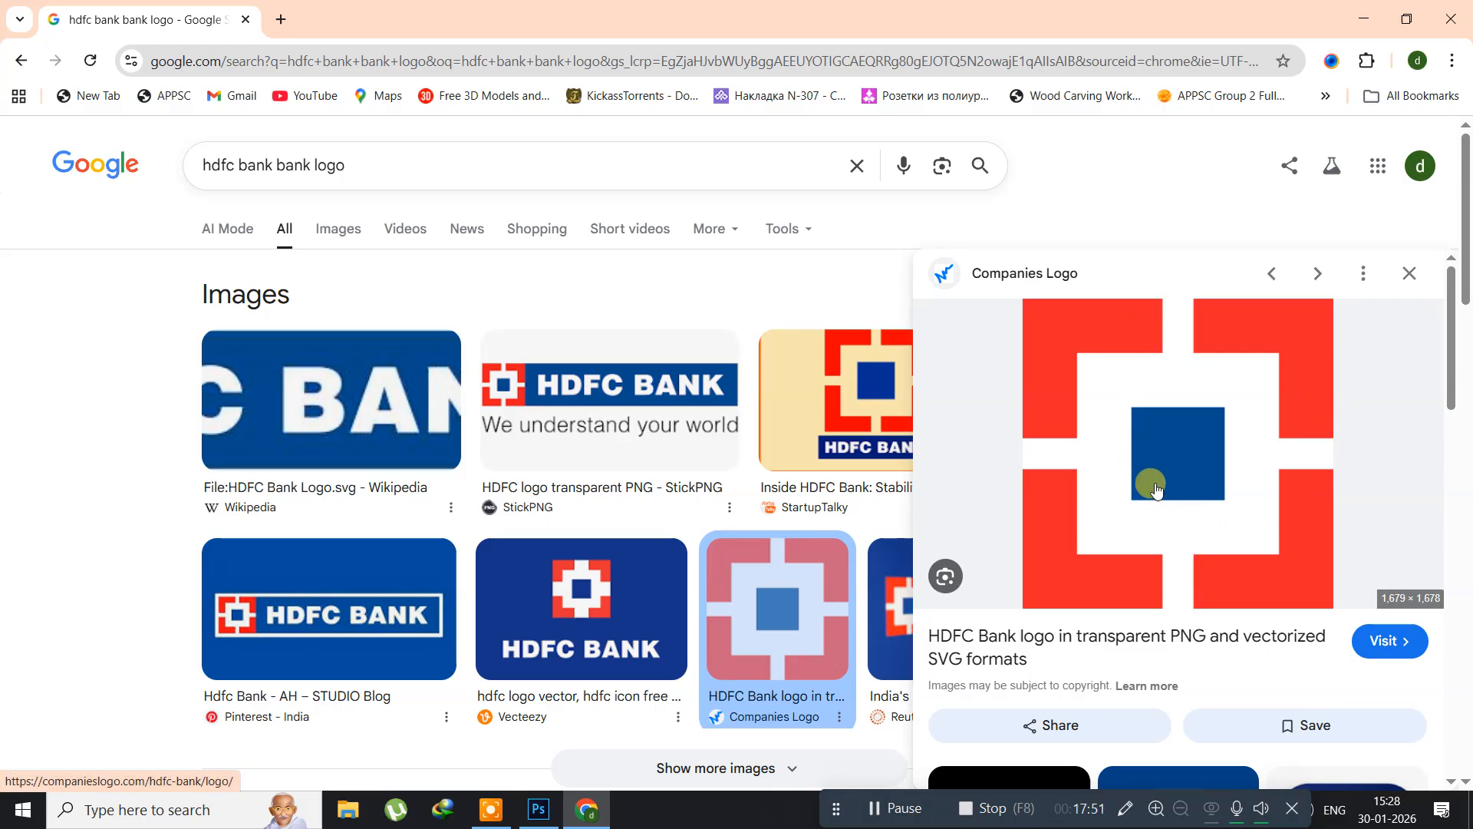
# Step: Switch back to Photoshop and make a large square selection with the Rectangular Marquee tool at a fixed 1:1 ratio
pyautogui.click(531, 815)
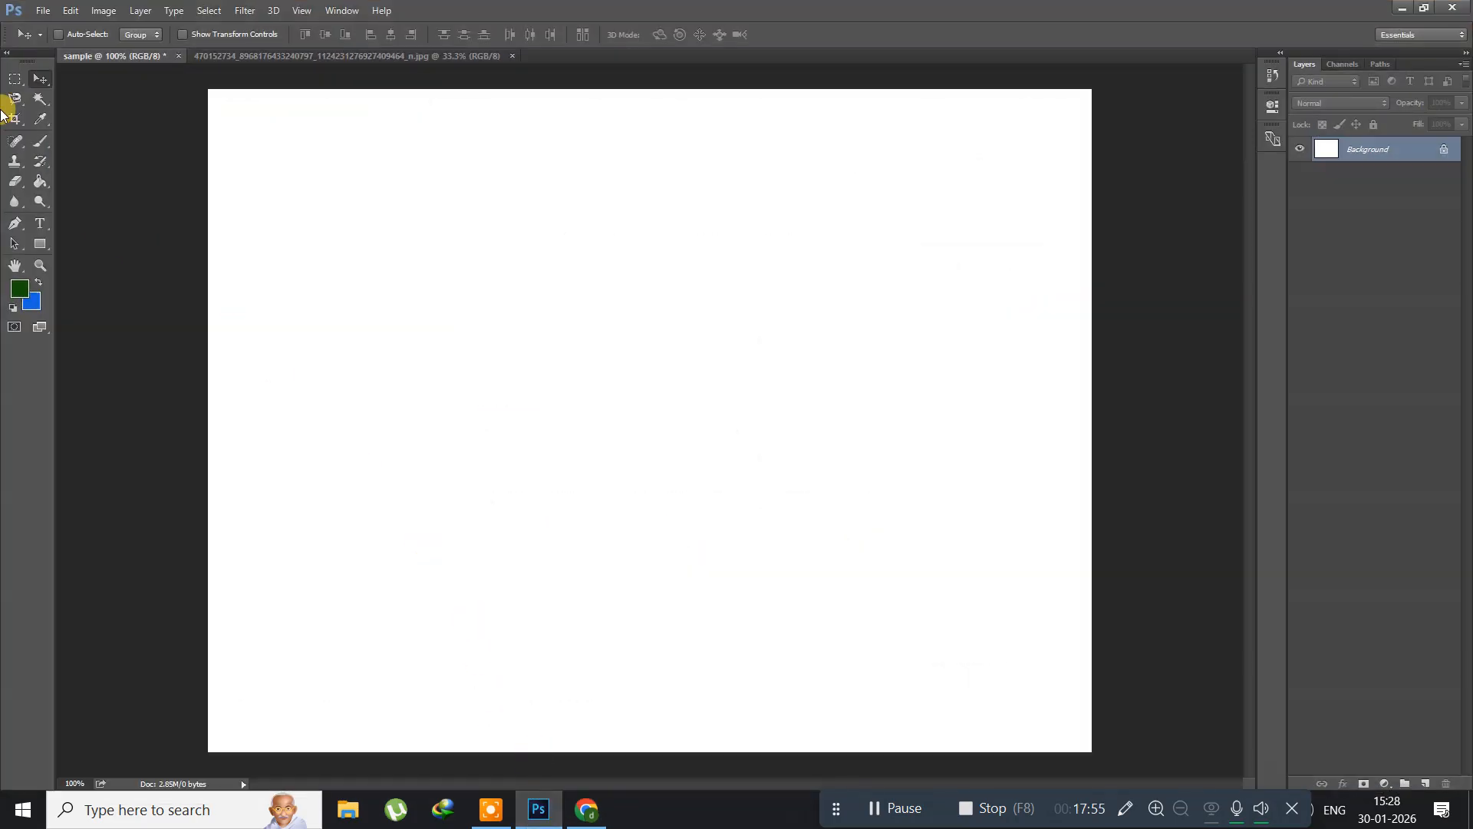
pyautogui.moveTo(15, 79); pyautogui.dragTo(13, 81)
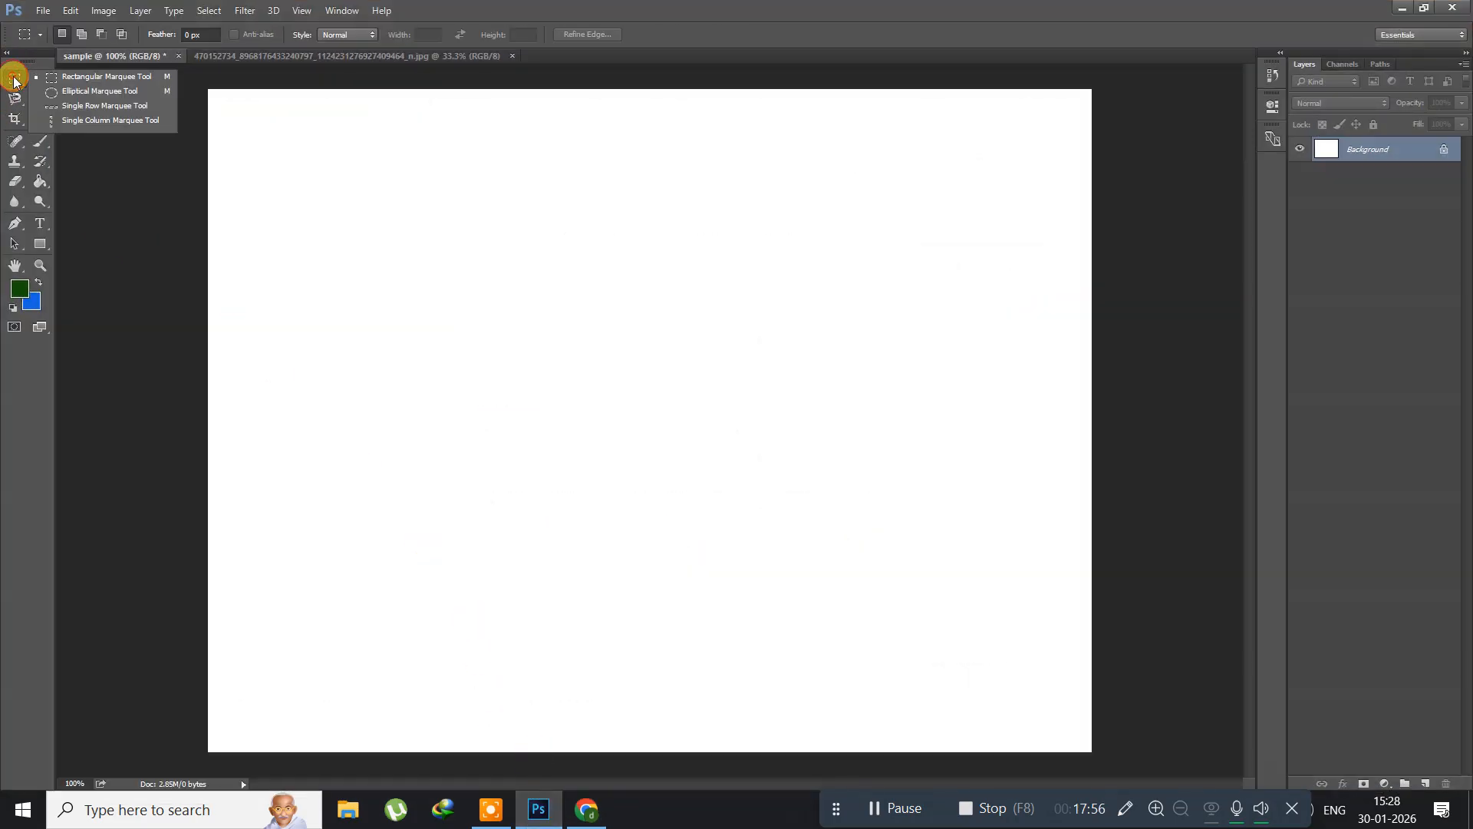
pyautogui.click(65, 80)
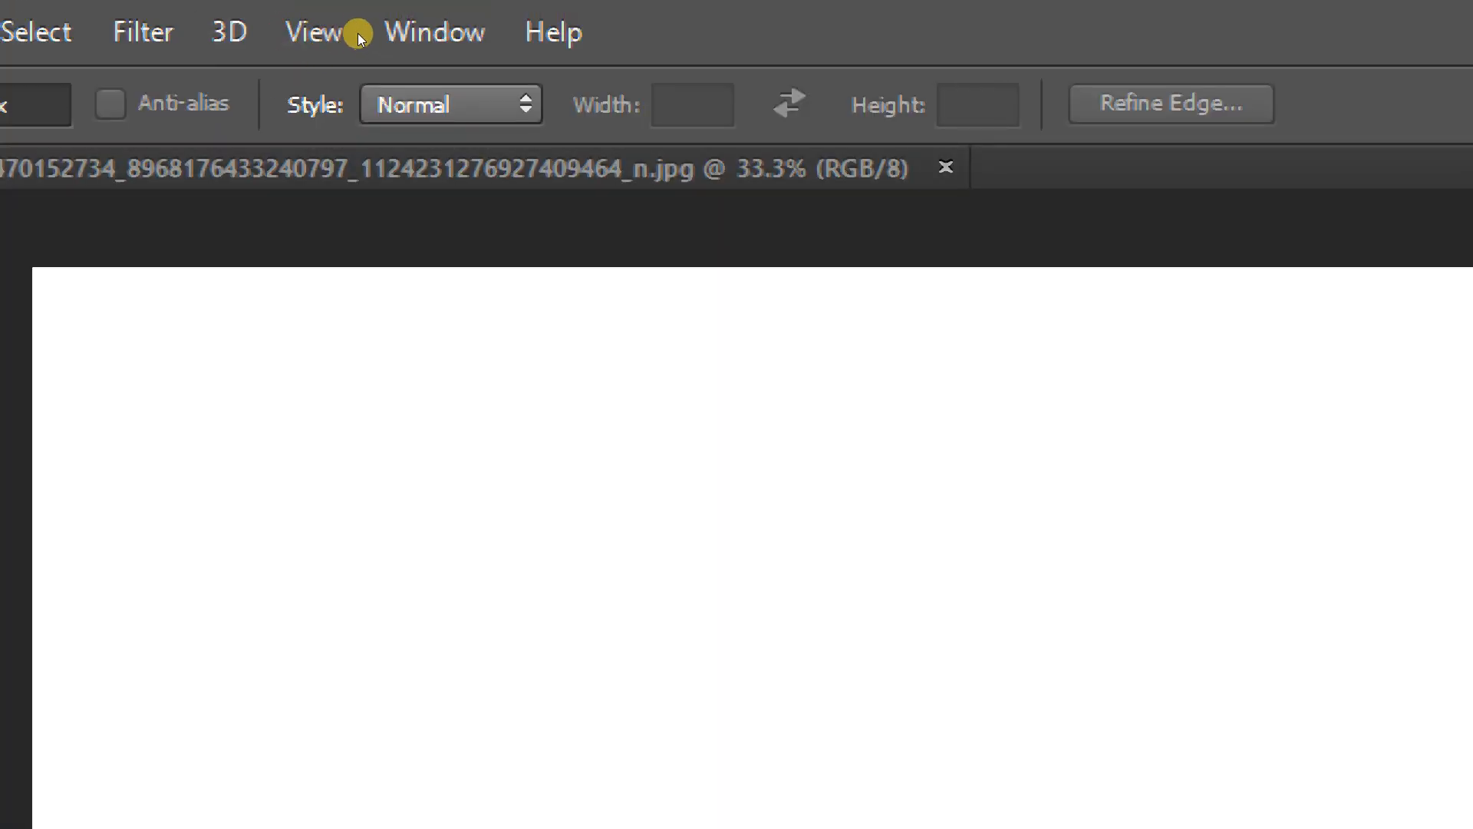
pyautogui.click(451, 104)
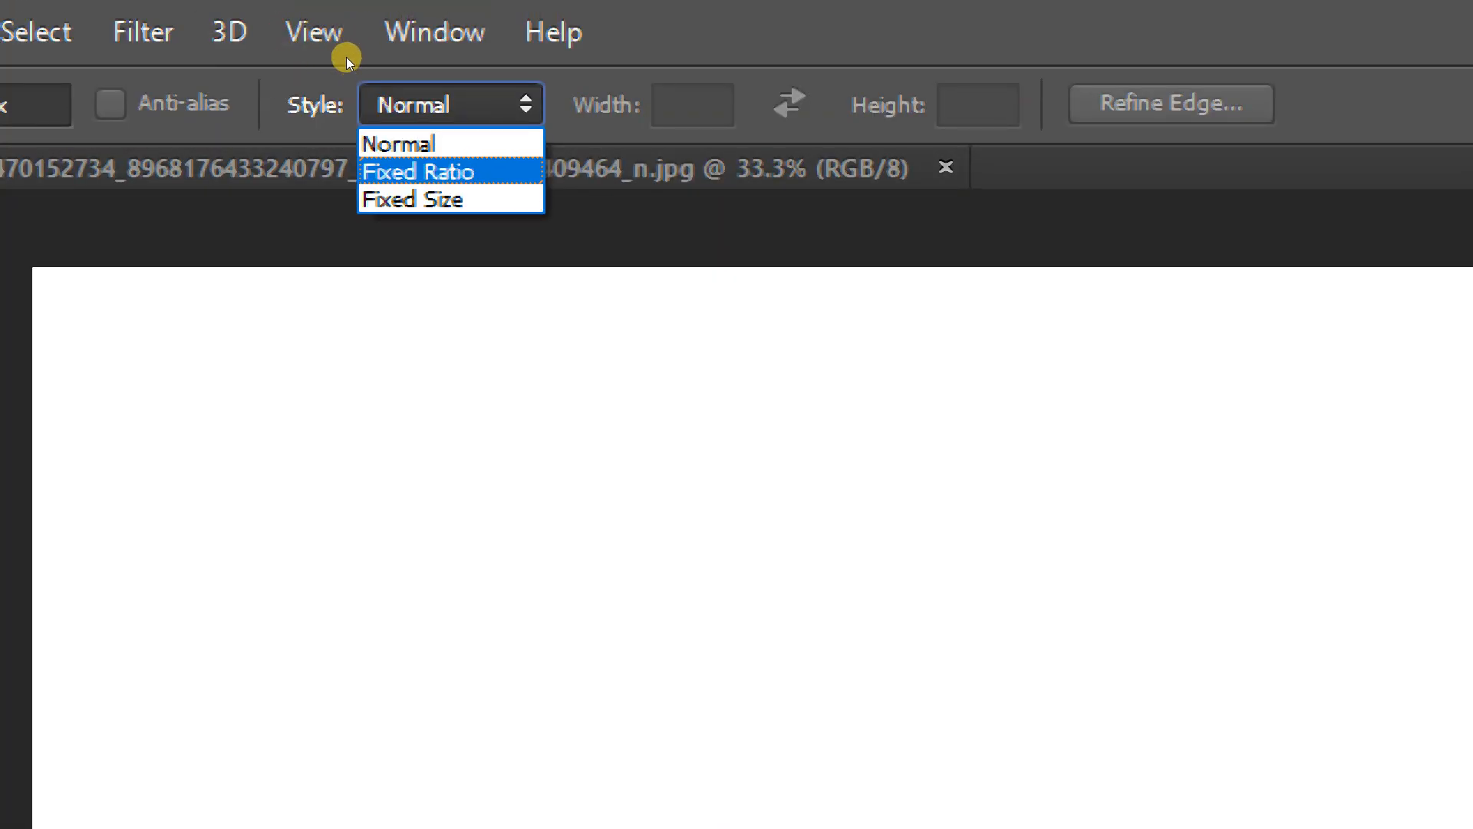
pyautogui.press('Return')
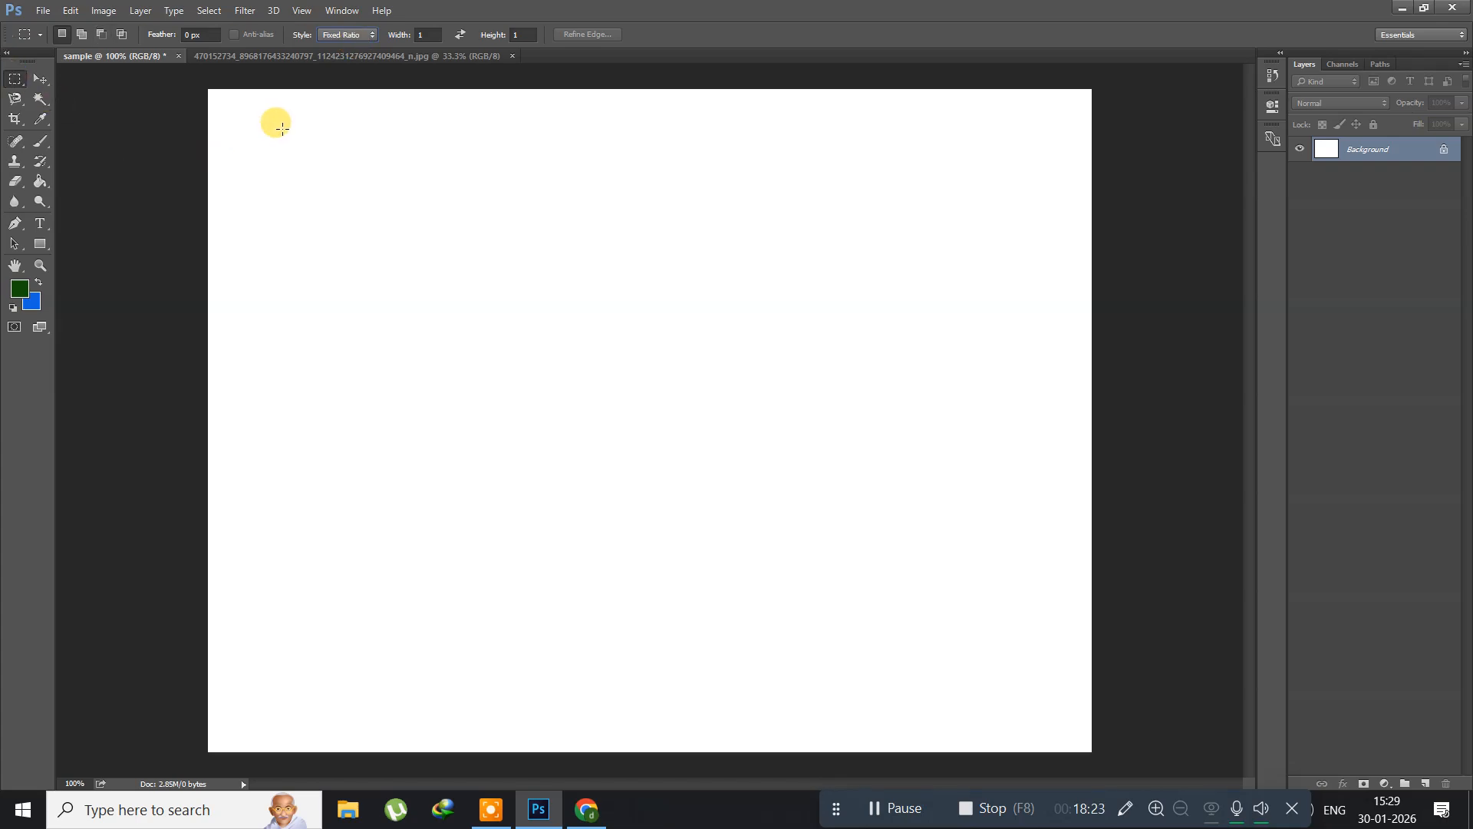
pyautogui.moveTo(297, 124); pyautogui.dragTo(976, 666)
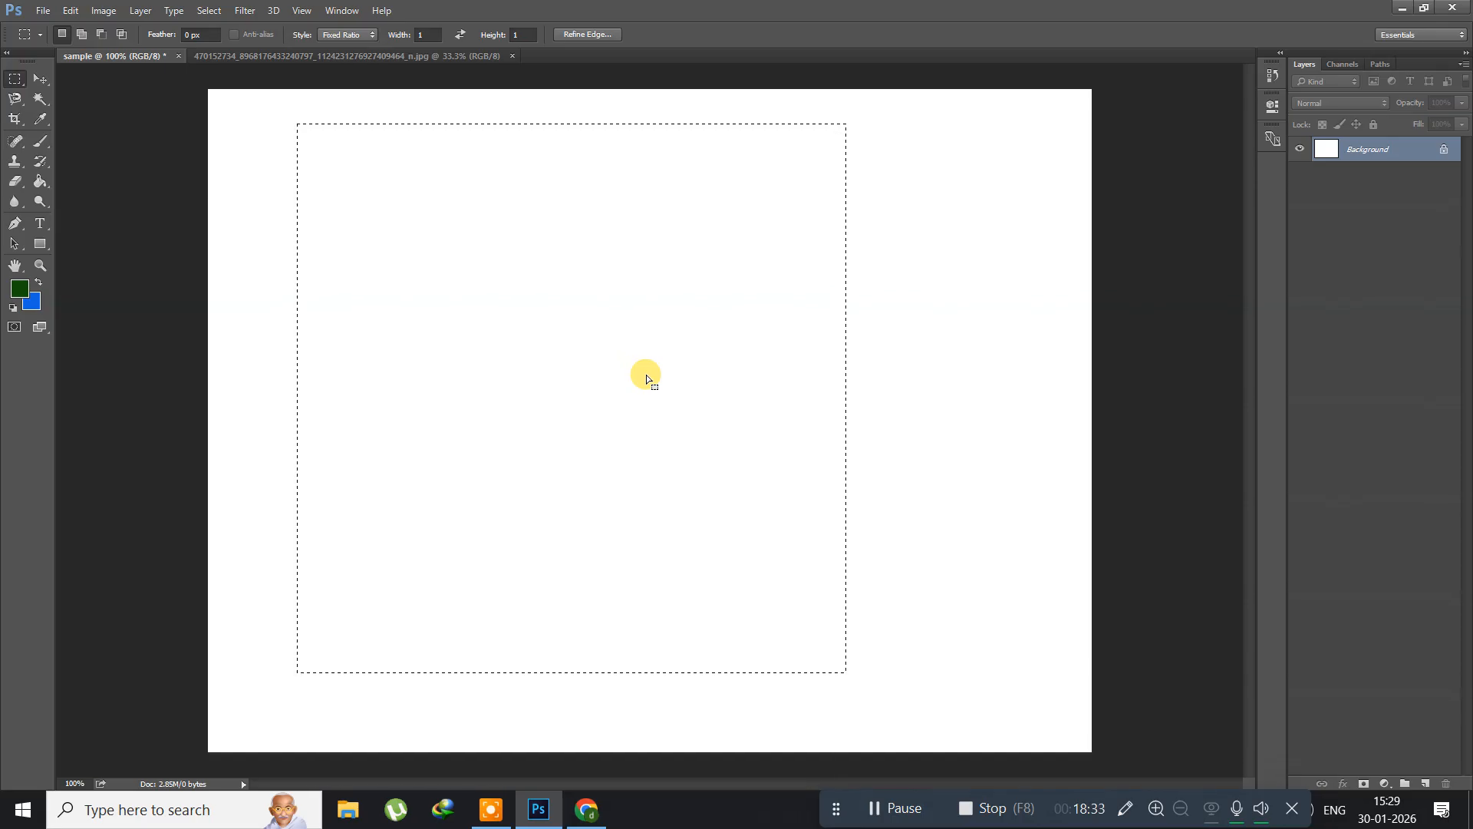
# Step: Add a new layer above the Background with the default name and settings
pyautogui.click(145, 12)
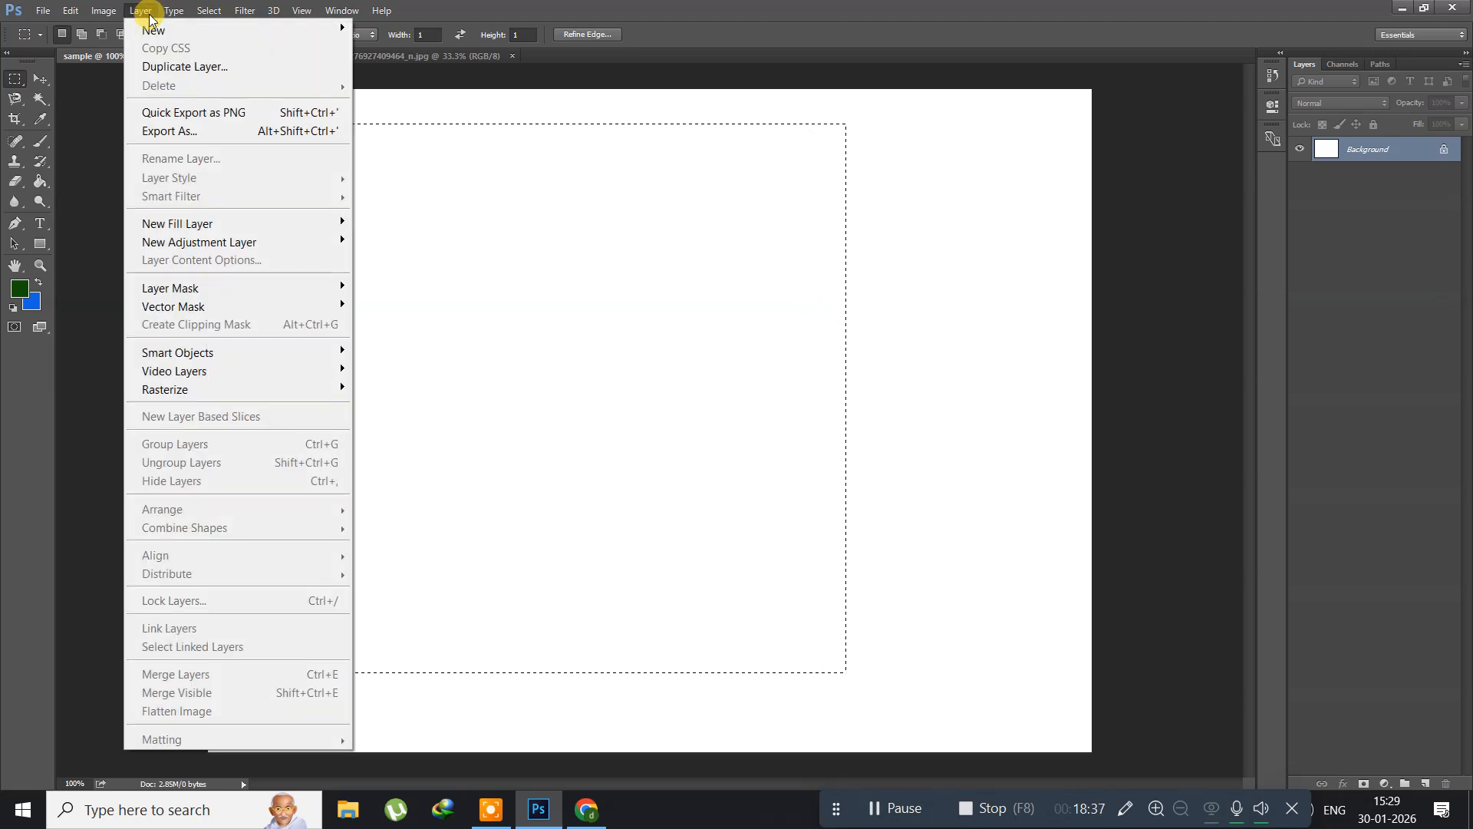
pyautogui.moveTo(158, 31)
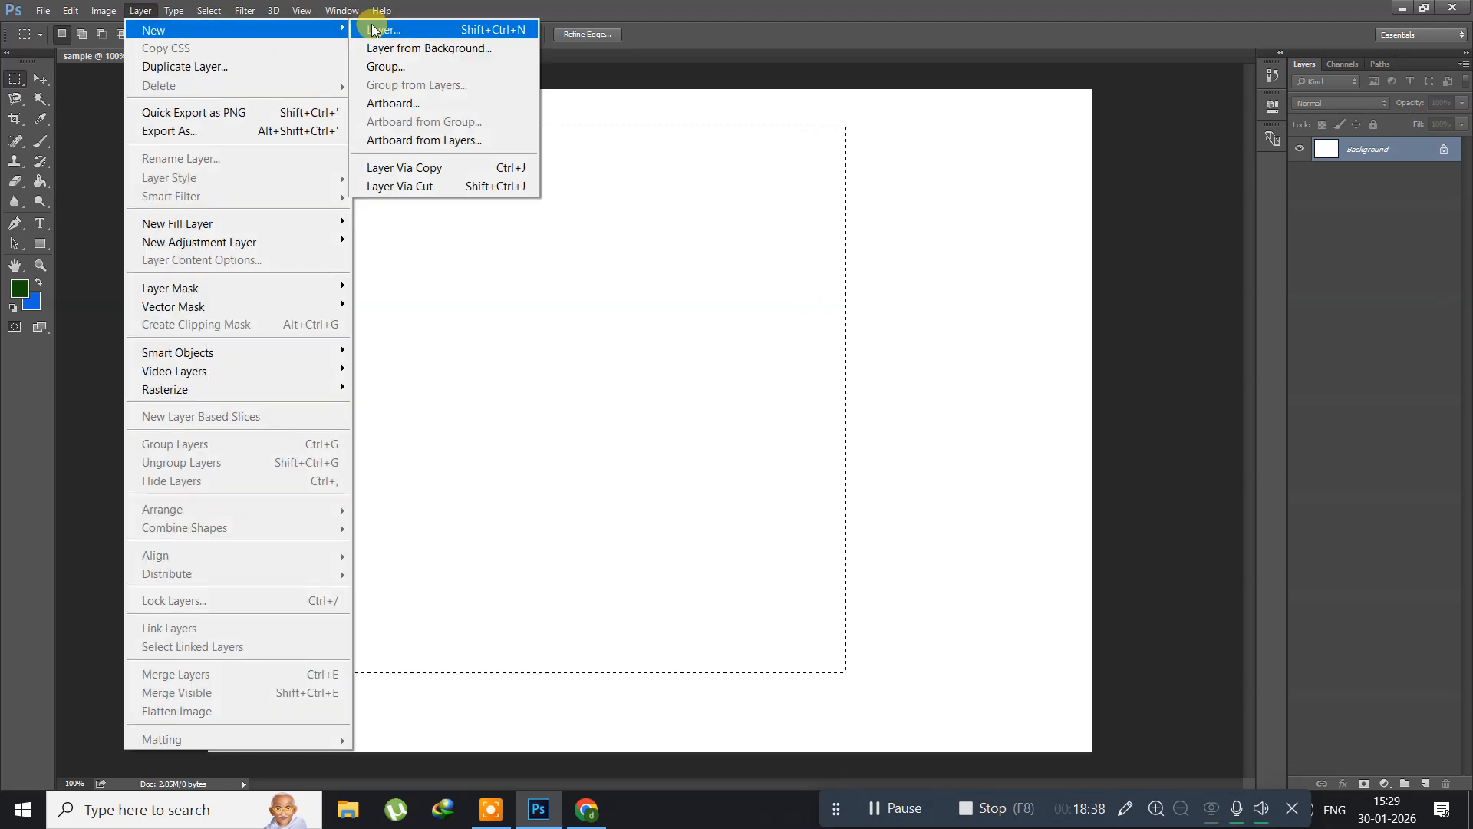
pyautogui.click(422, 24)
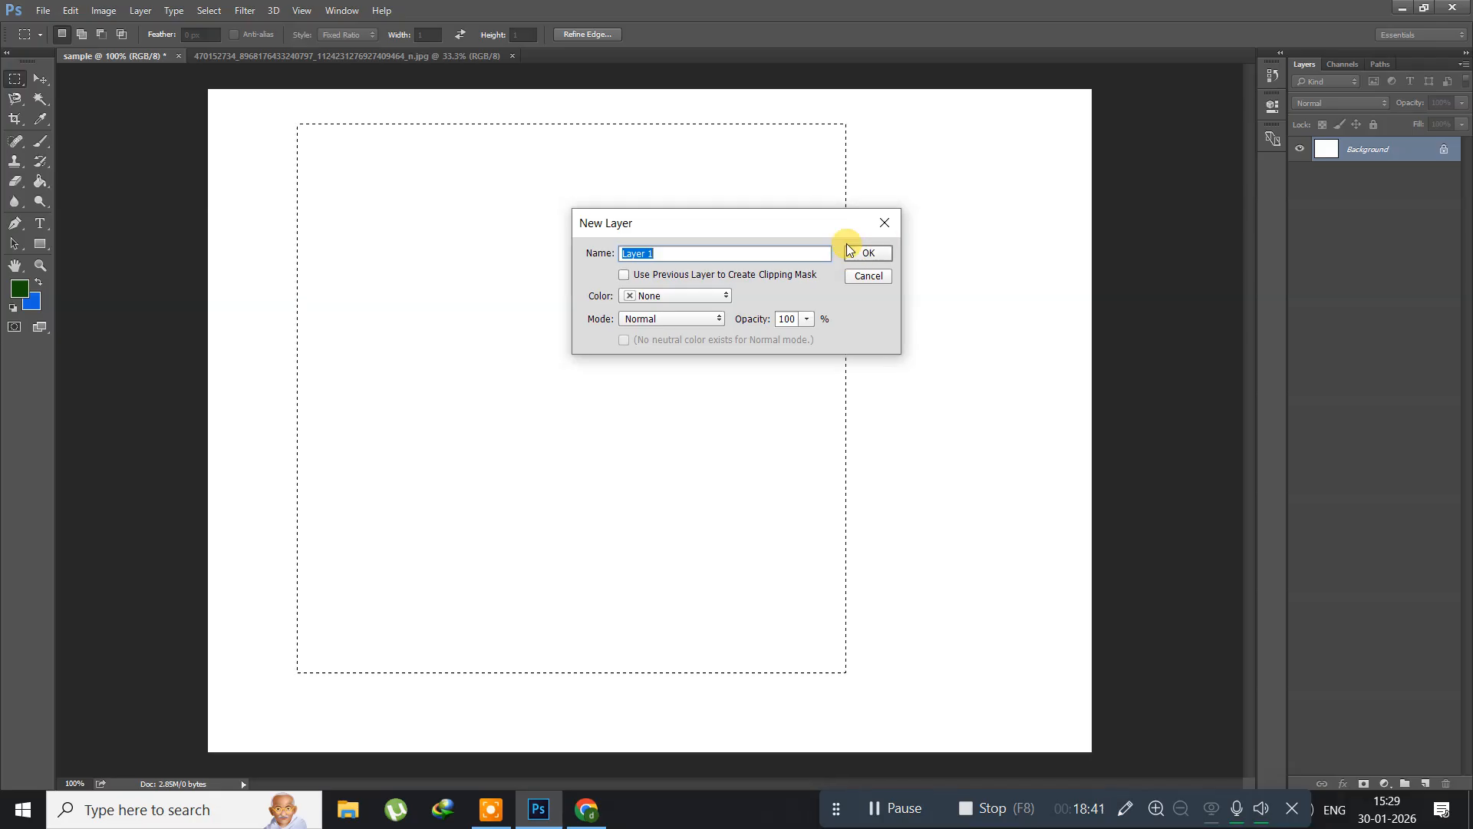
pyautogui.click(849, 249)
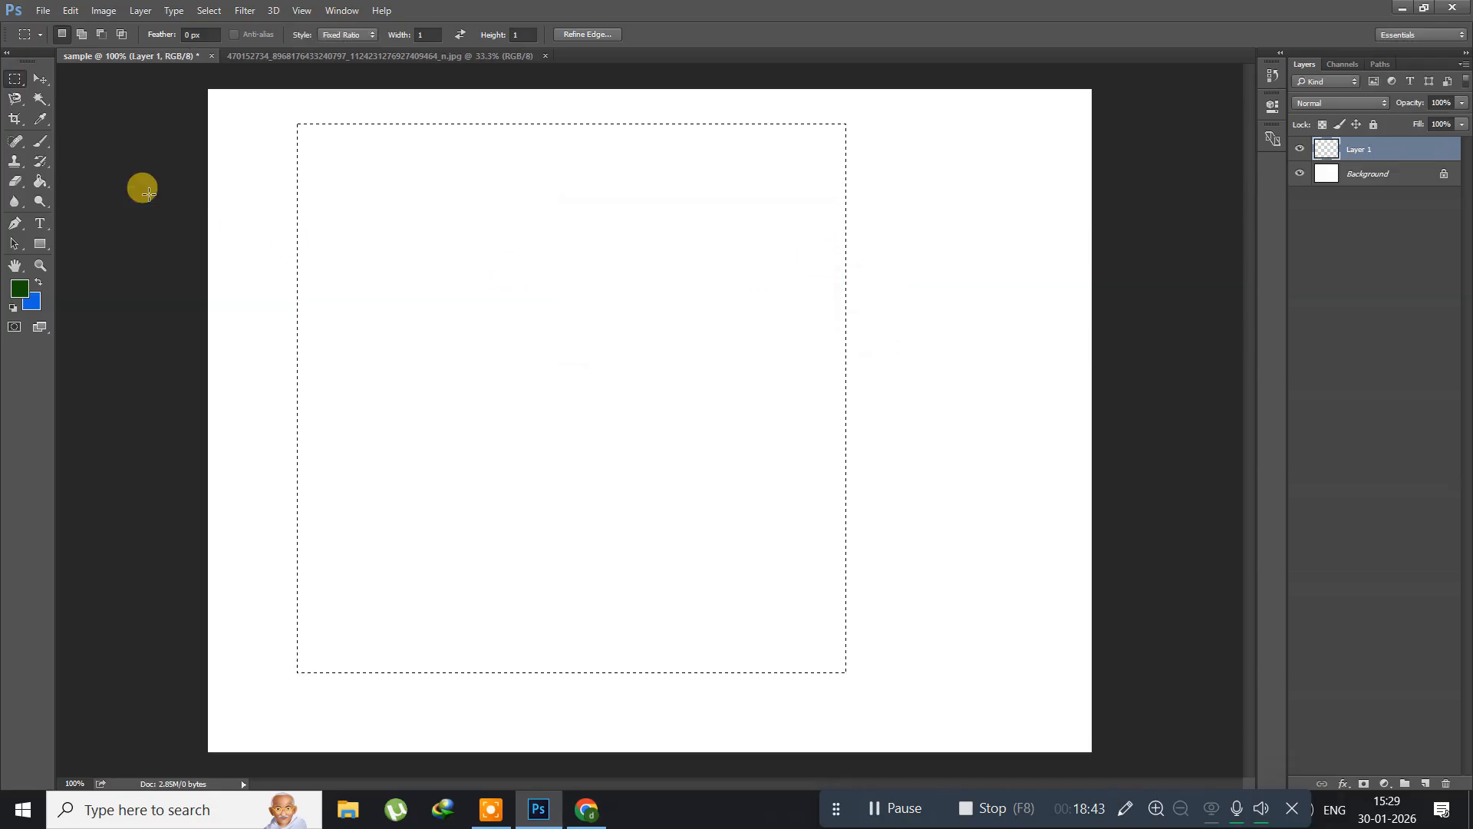
# Step: Set the foreground color to bright red (ff0505) and fill the square selection on Layer 1 with the Paint Bucket tool
pyautogui.click(20, 290)
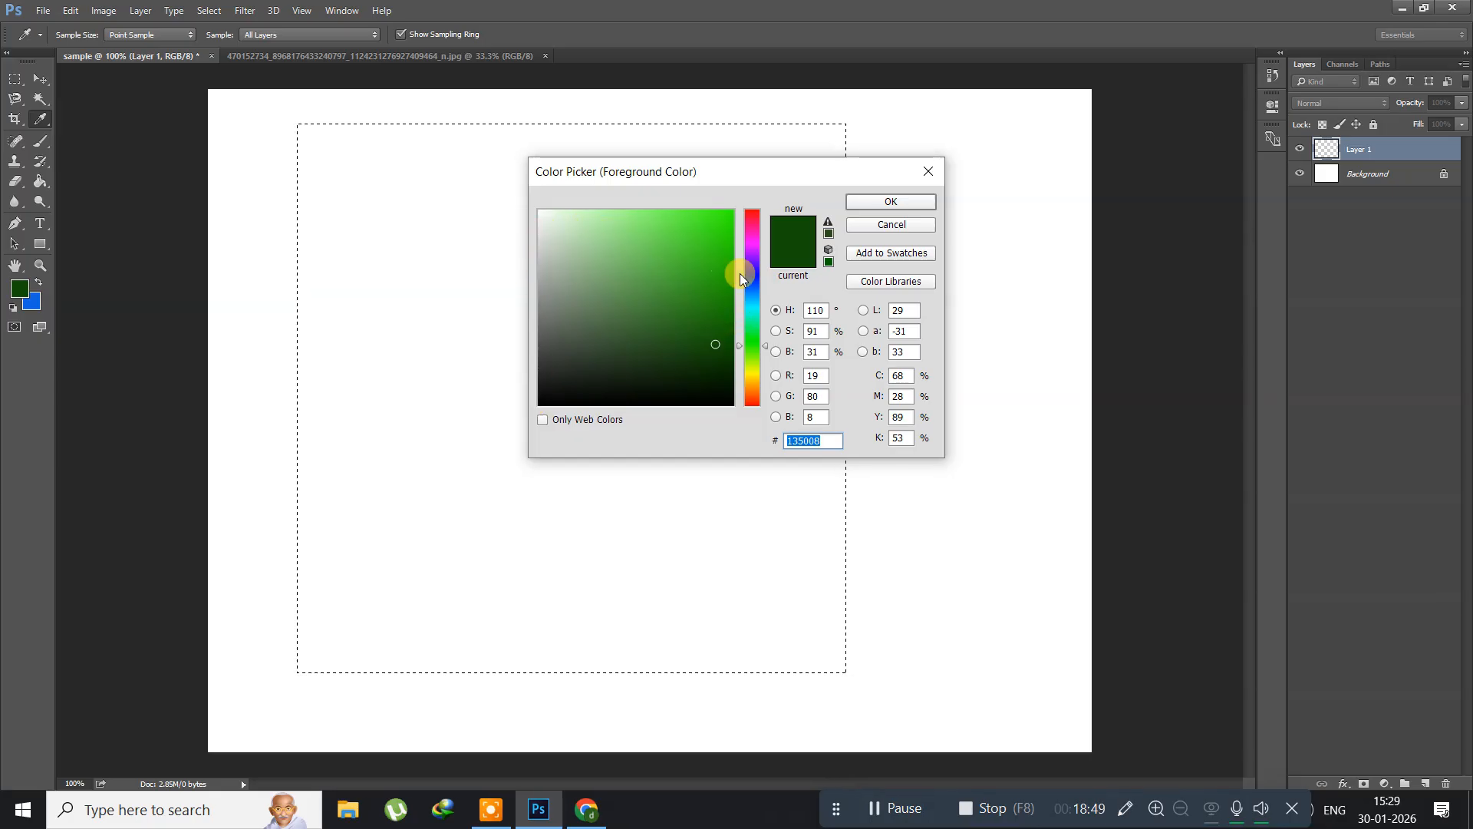
pyautogui.moveTo(766, 352); pyautogui.dragTo(762, 203)
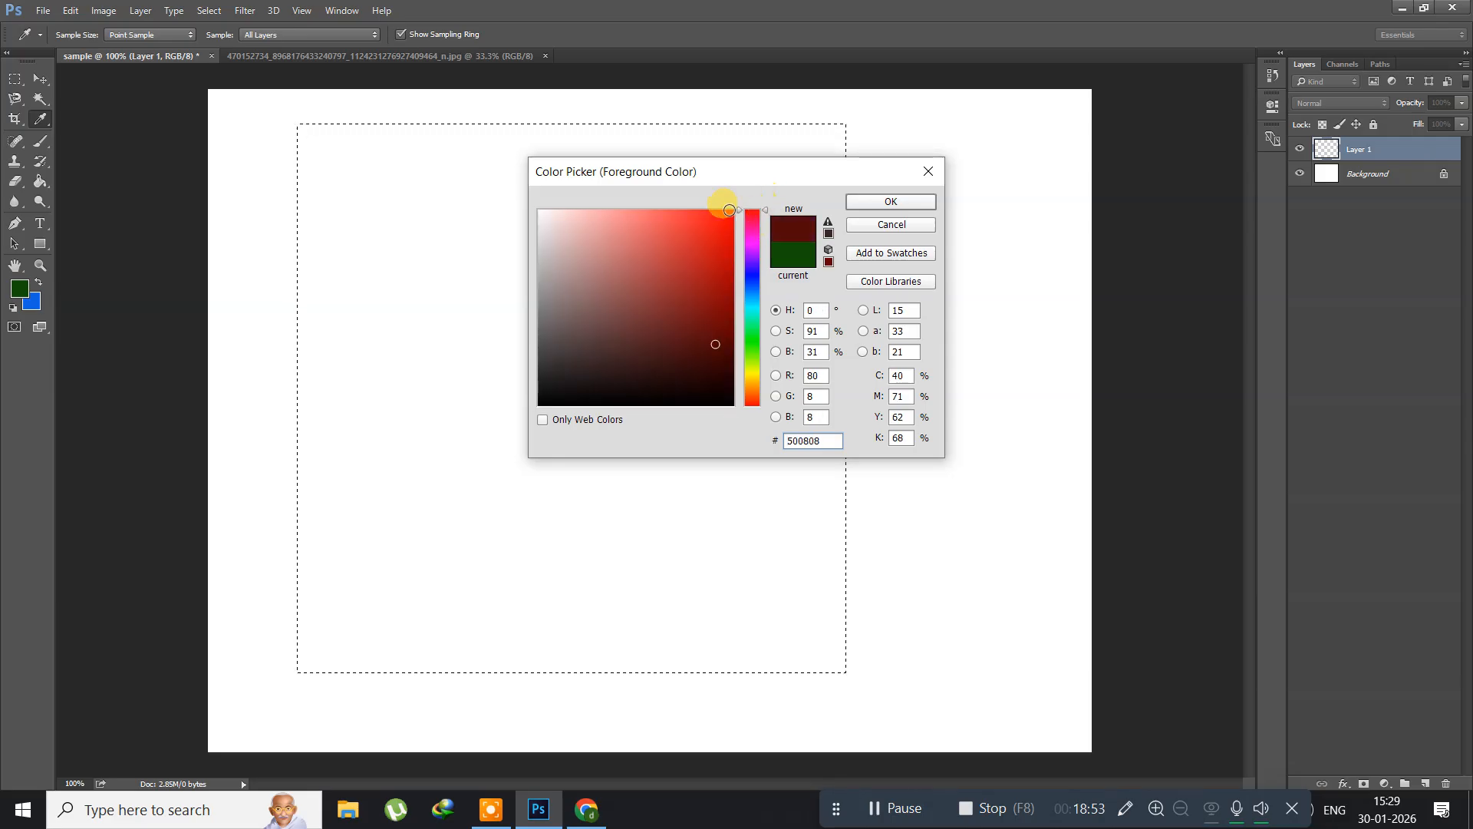
pyautogui.click(731, 211)
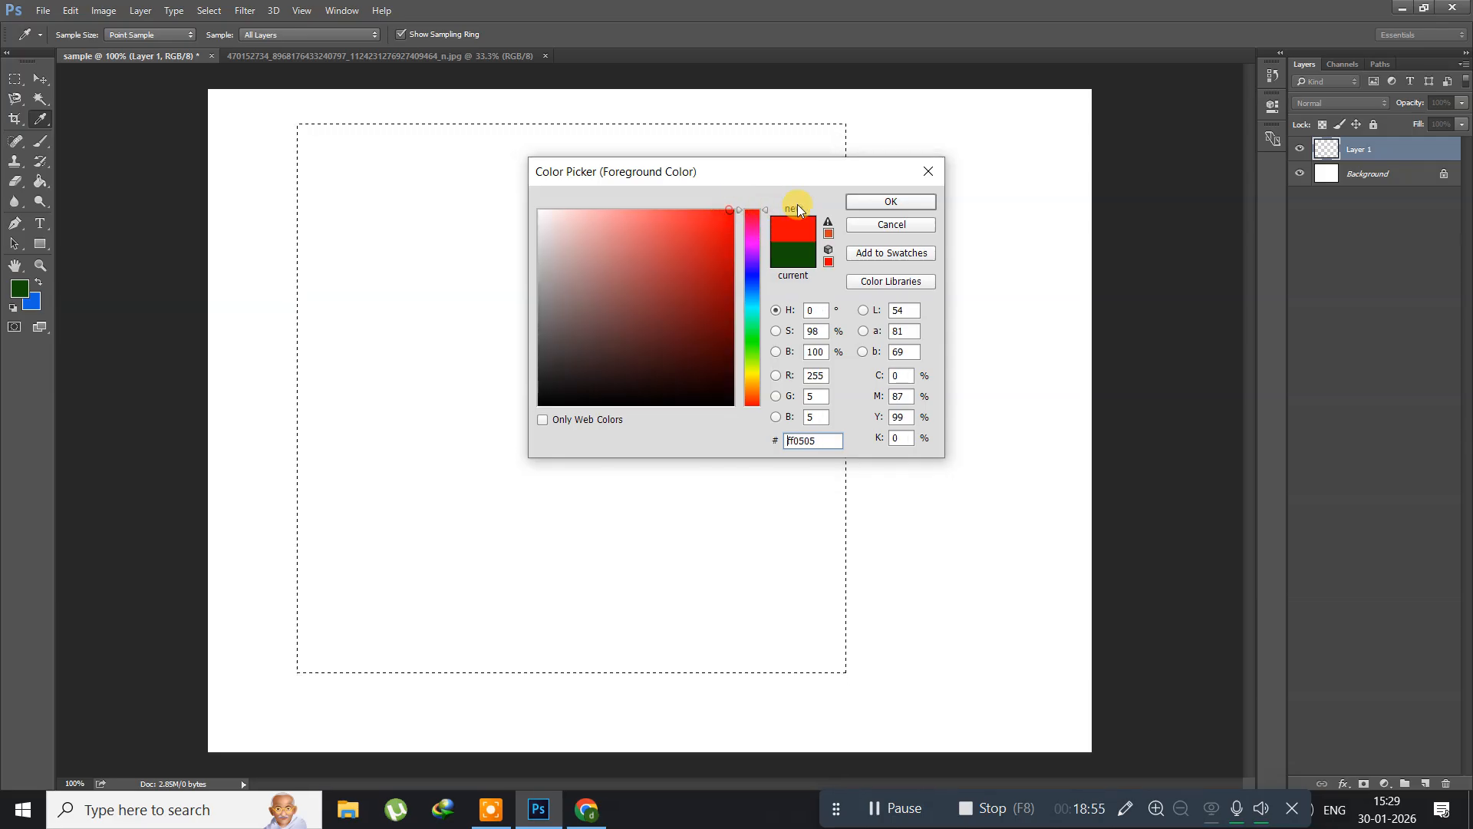
pyautogui.click(854, 203)
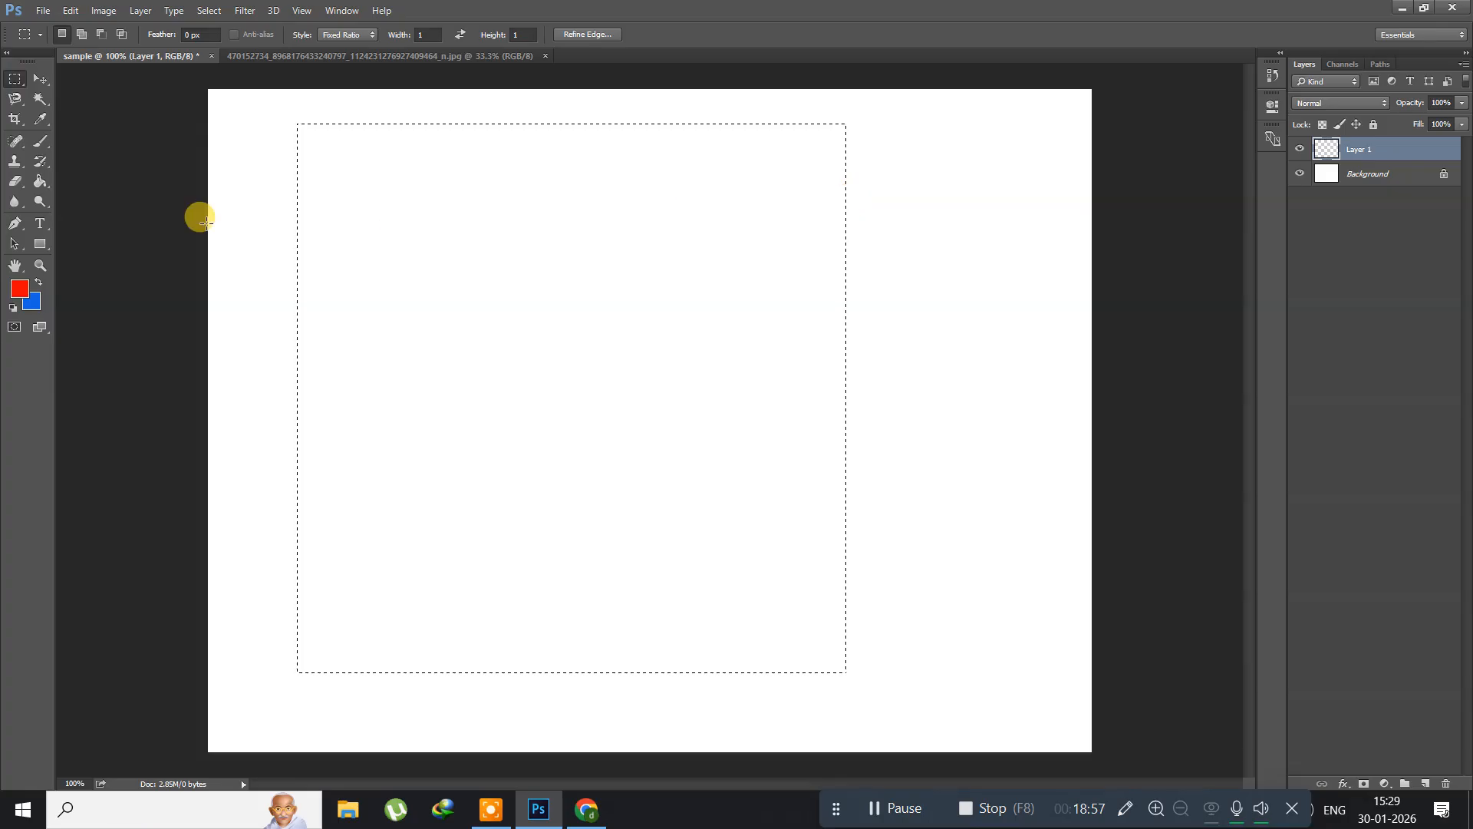
pyautogui.click(40, 181)
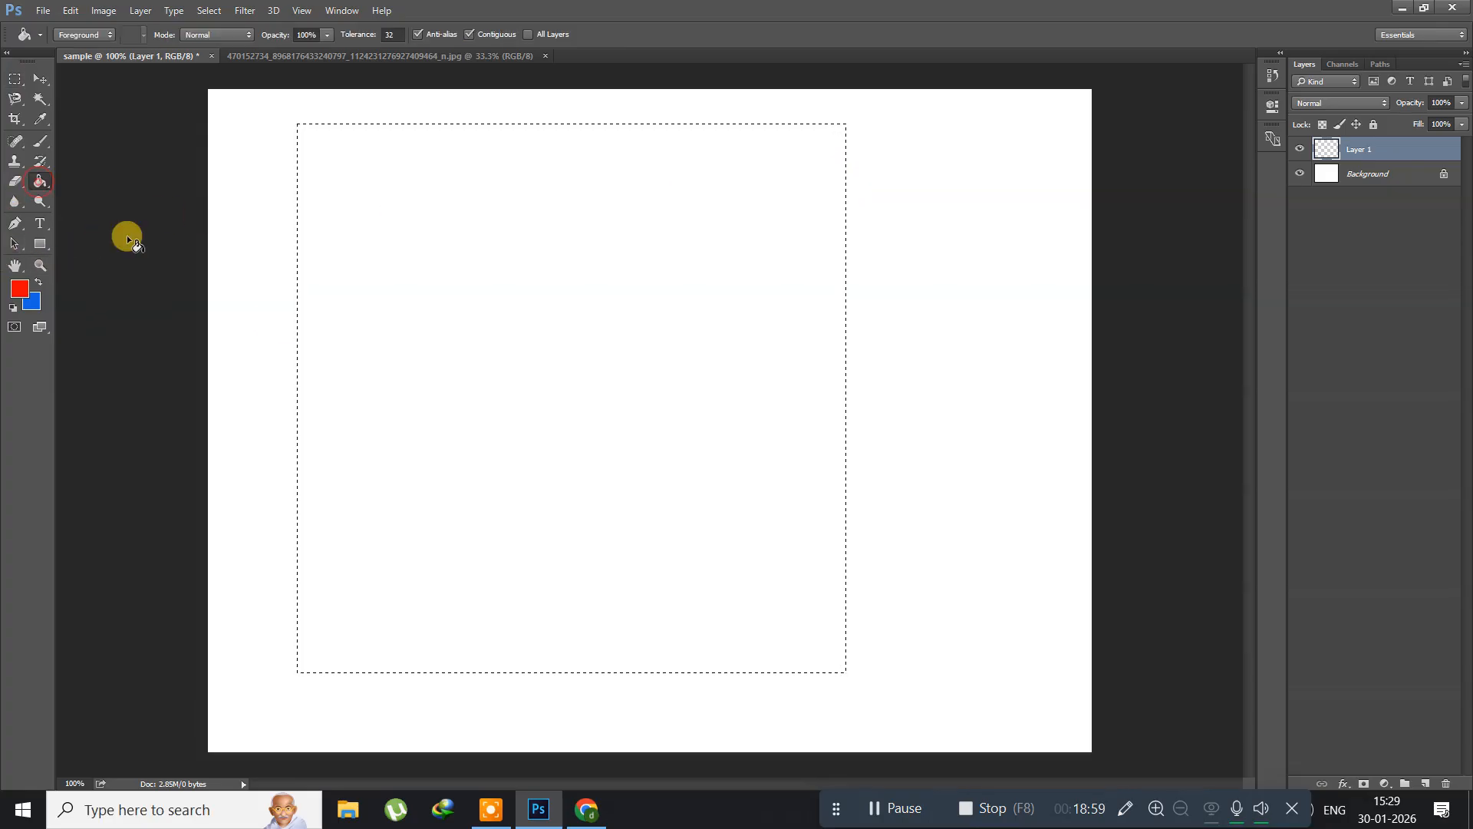
pyautogui.click(495, 403)
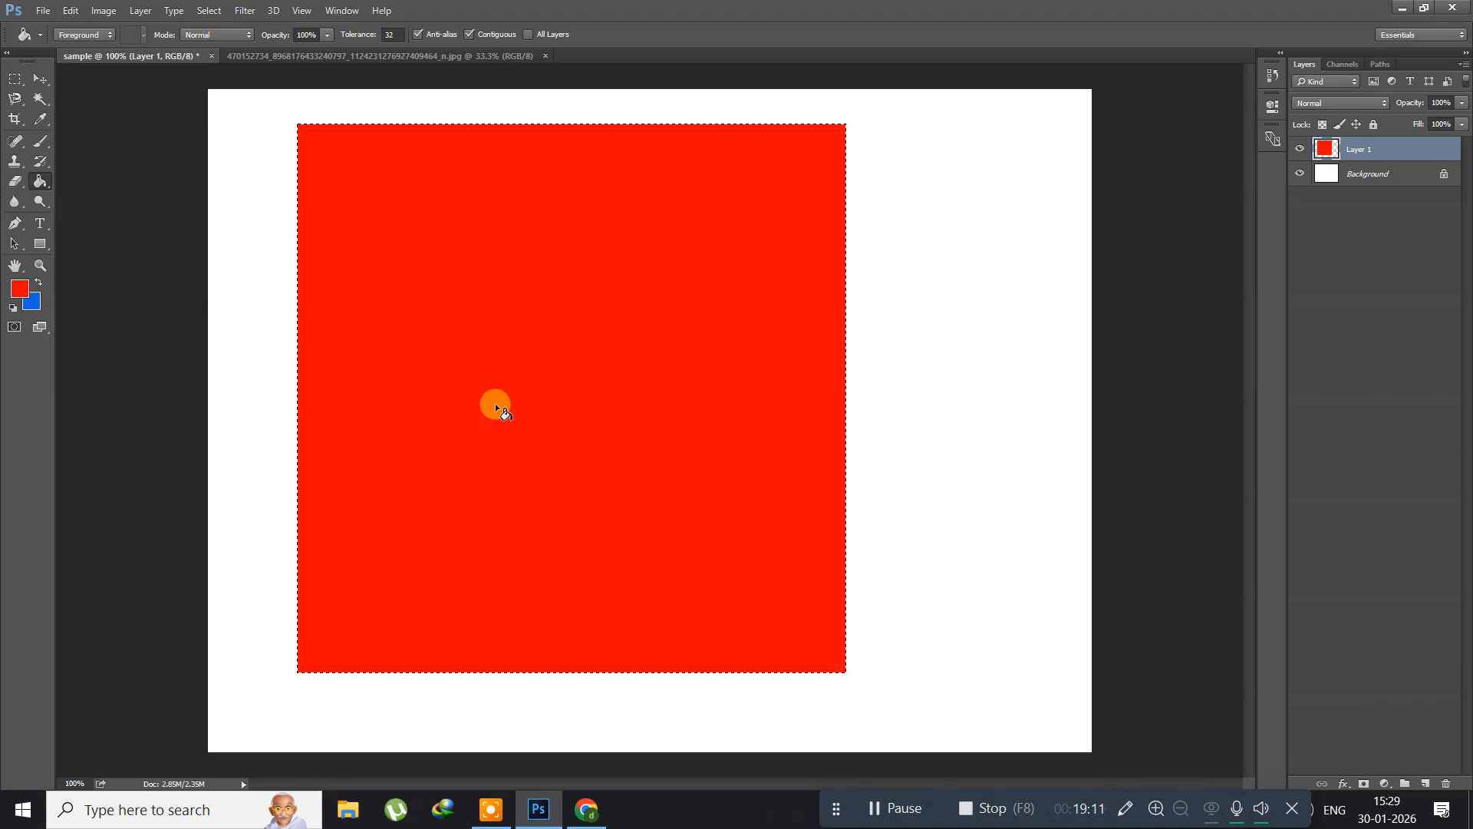
# Step: Transform the selection to about 75% size around its center and delete the red area inside it
pyautogui.click(208, 11)
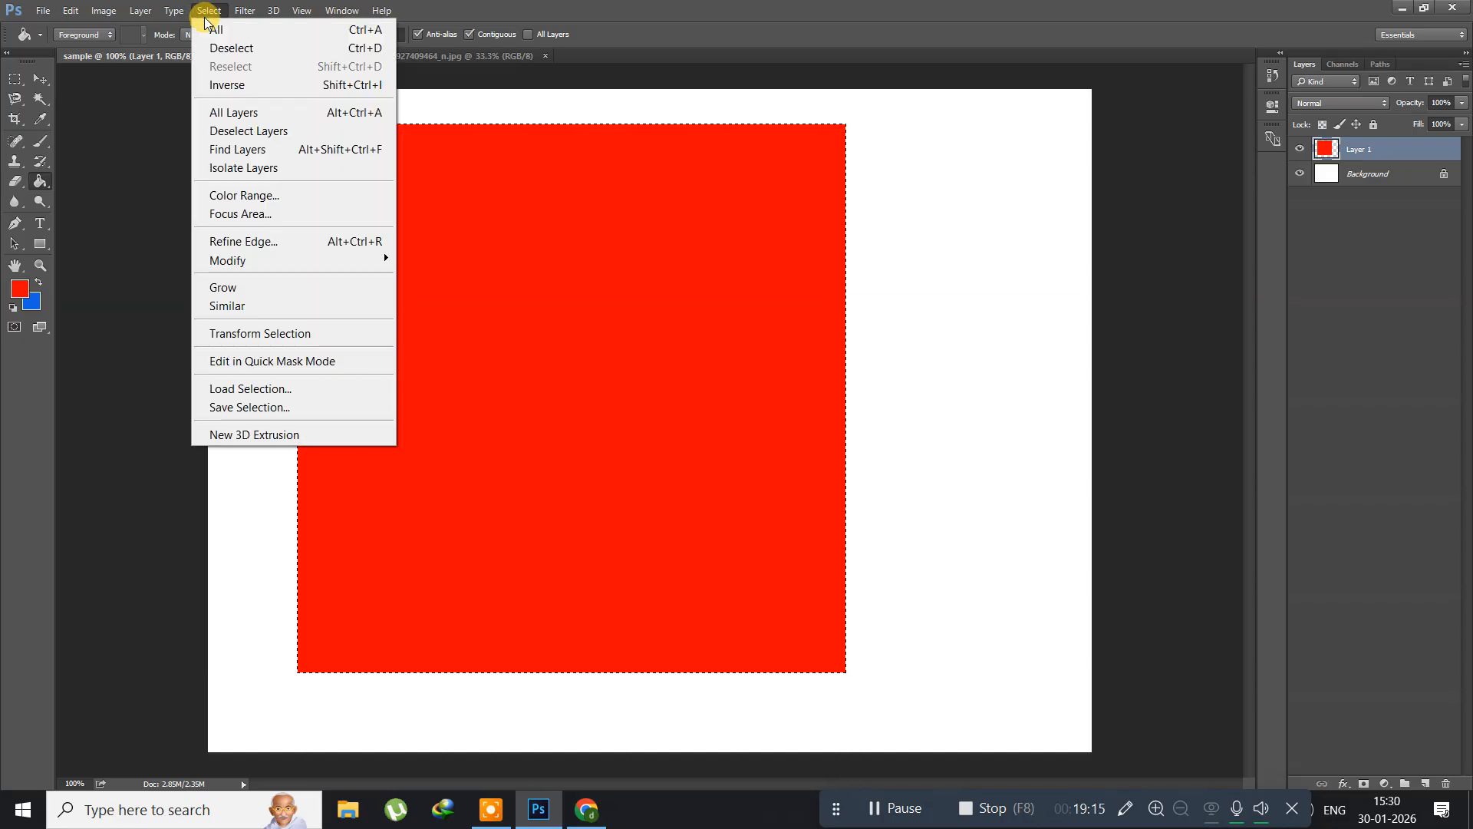
pyautogui.click(279, 332)
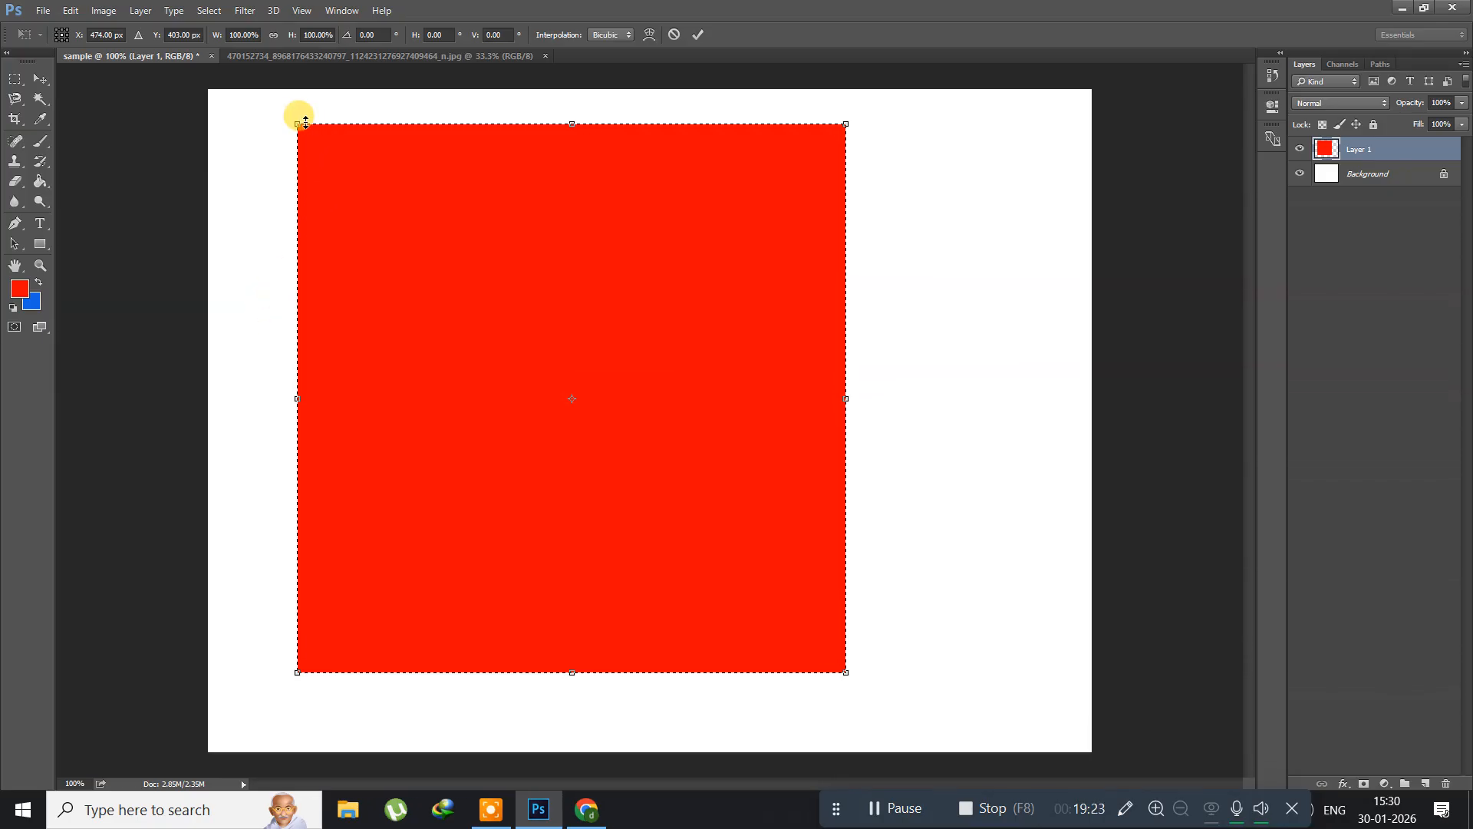
pyautogui.moveTo(297, 123); pyautogui.dragTo(377, 180)
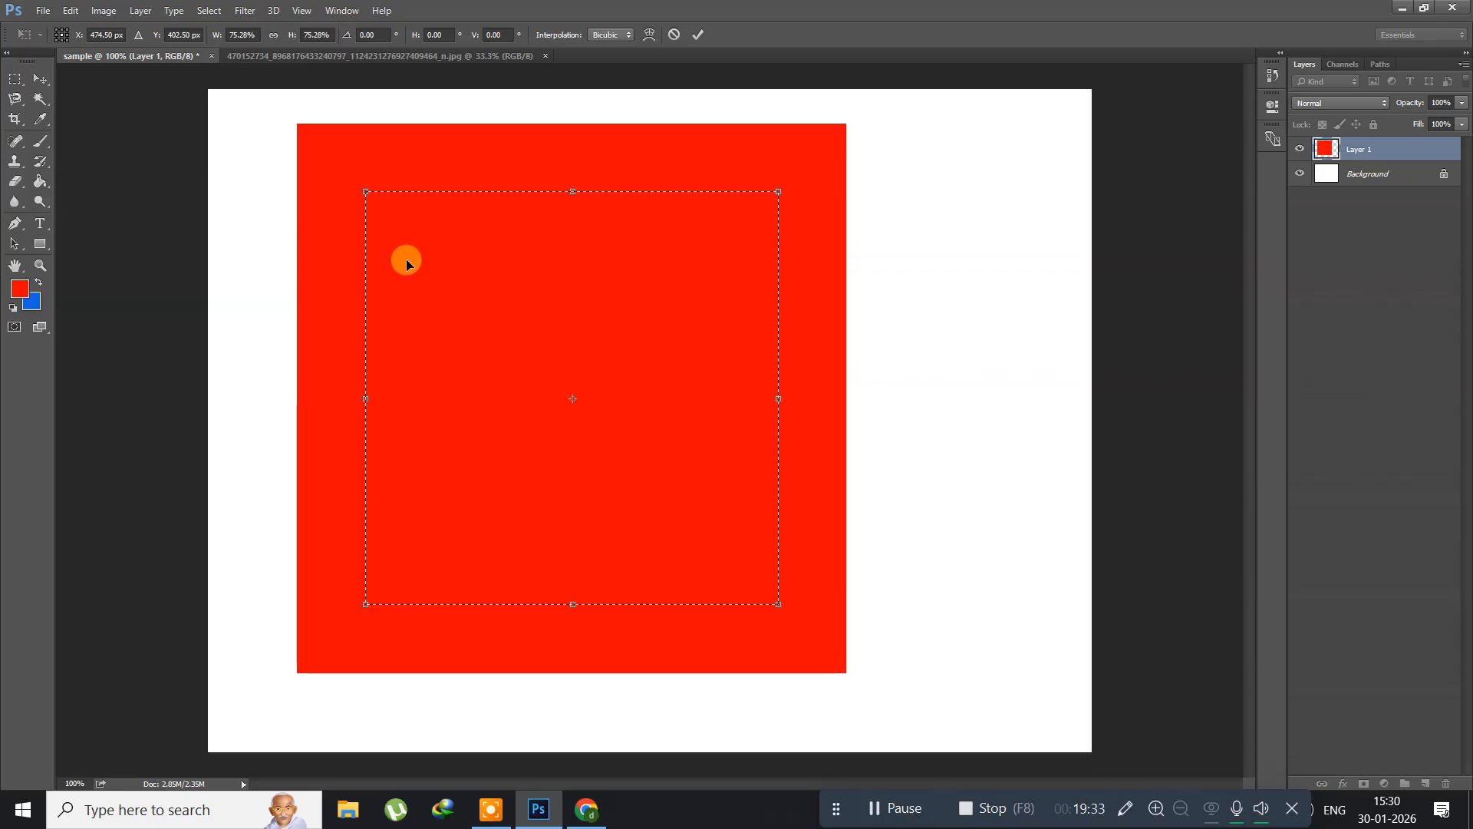
pyautogui.press('g')
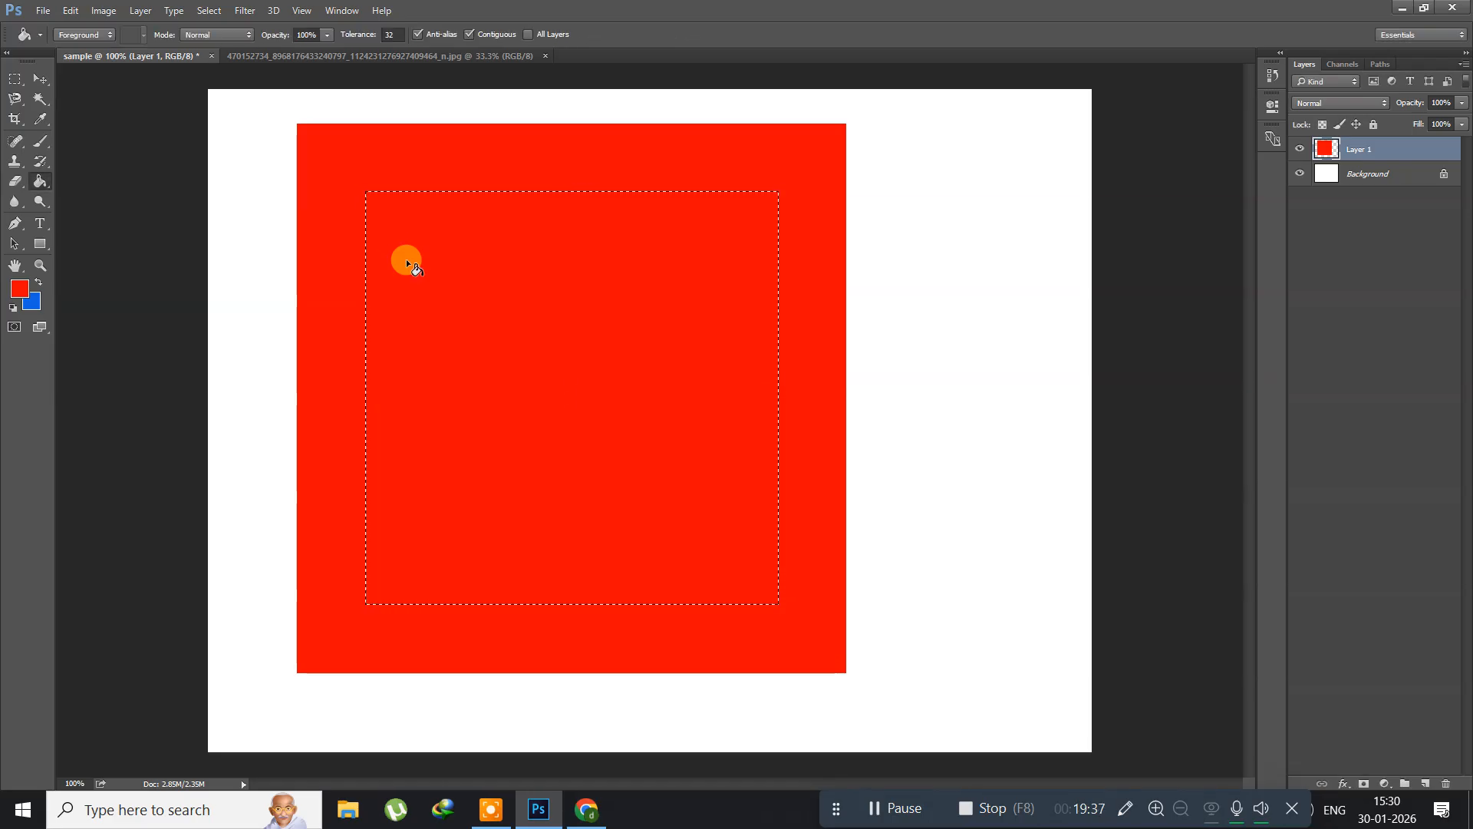
pyautogui.press('Delete')
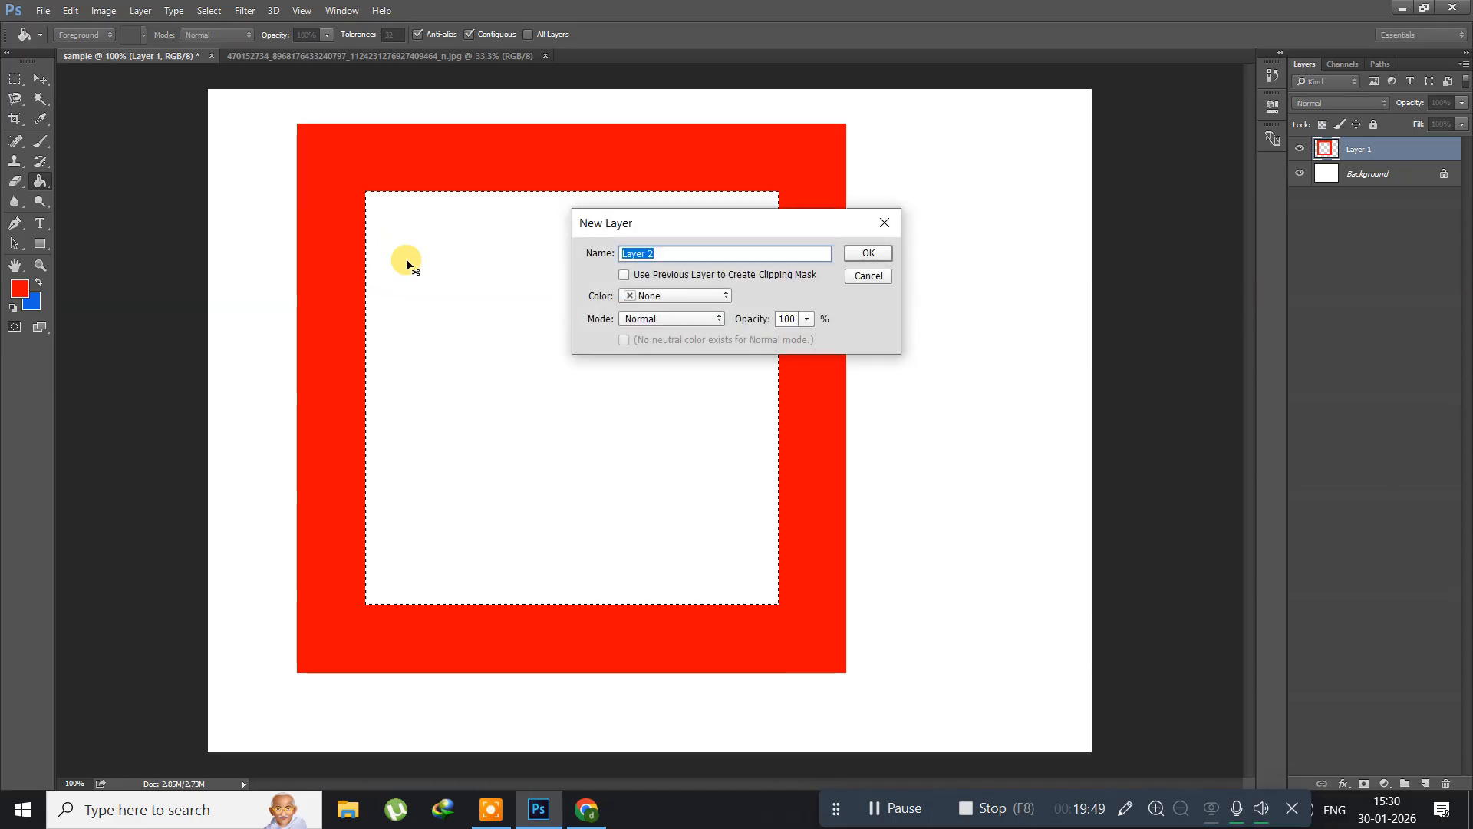
# Step: Add another new layer with the default name and settings, and fill the inner square selection with the blue background color
pyautogui.press('Return')
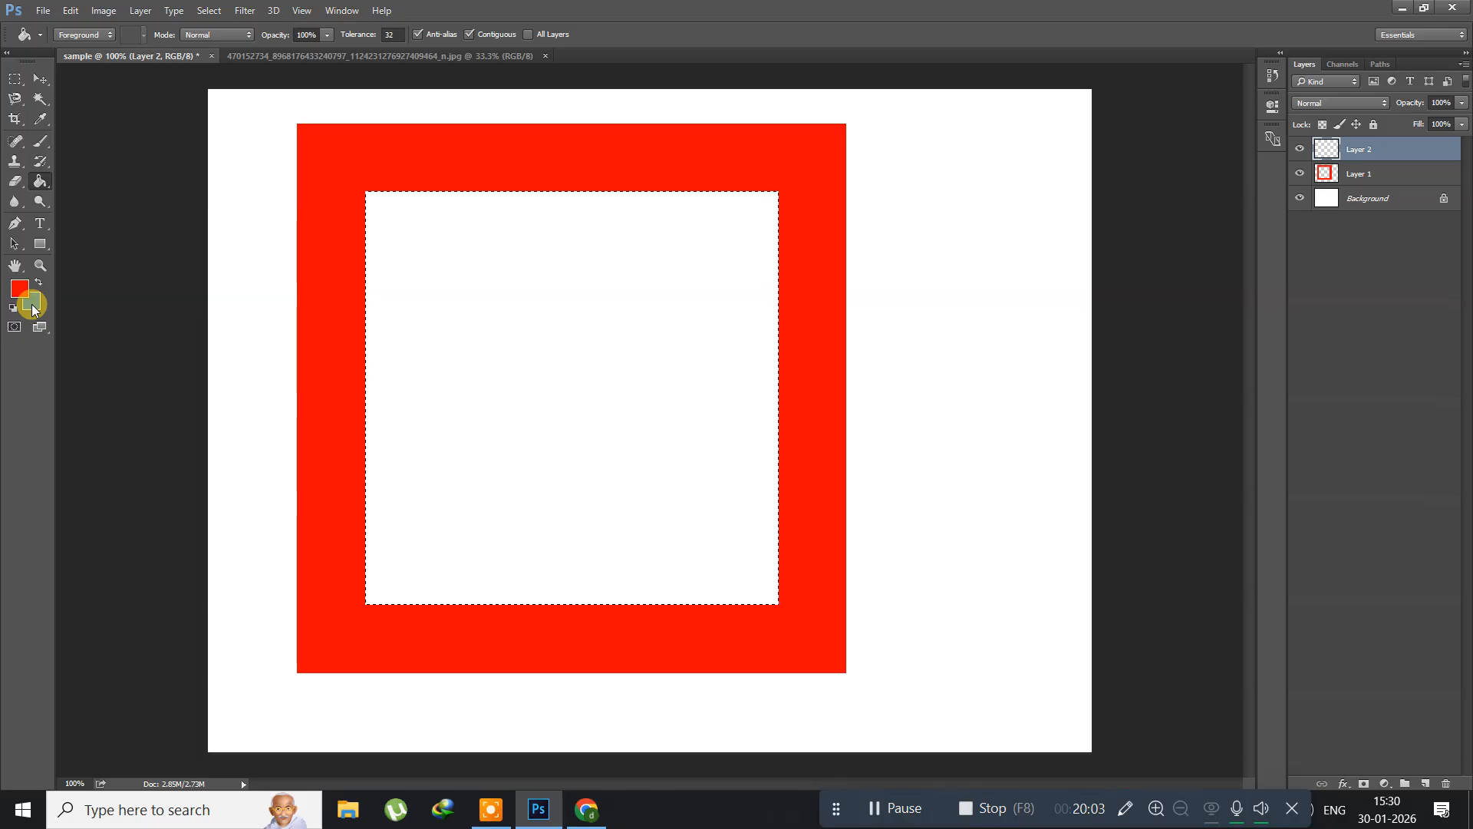
pyautogui.hotkey('ctrl', 'BackSpace')
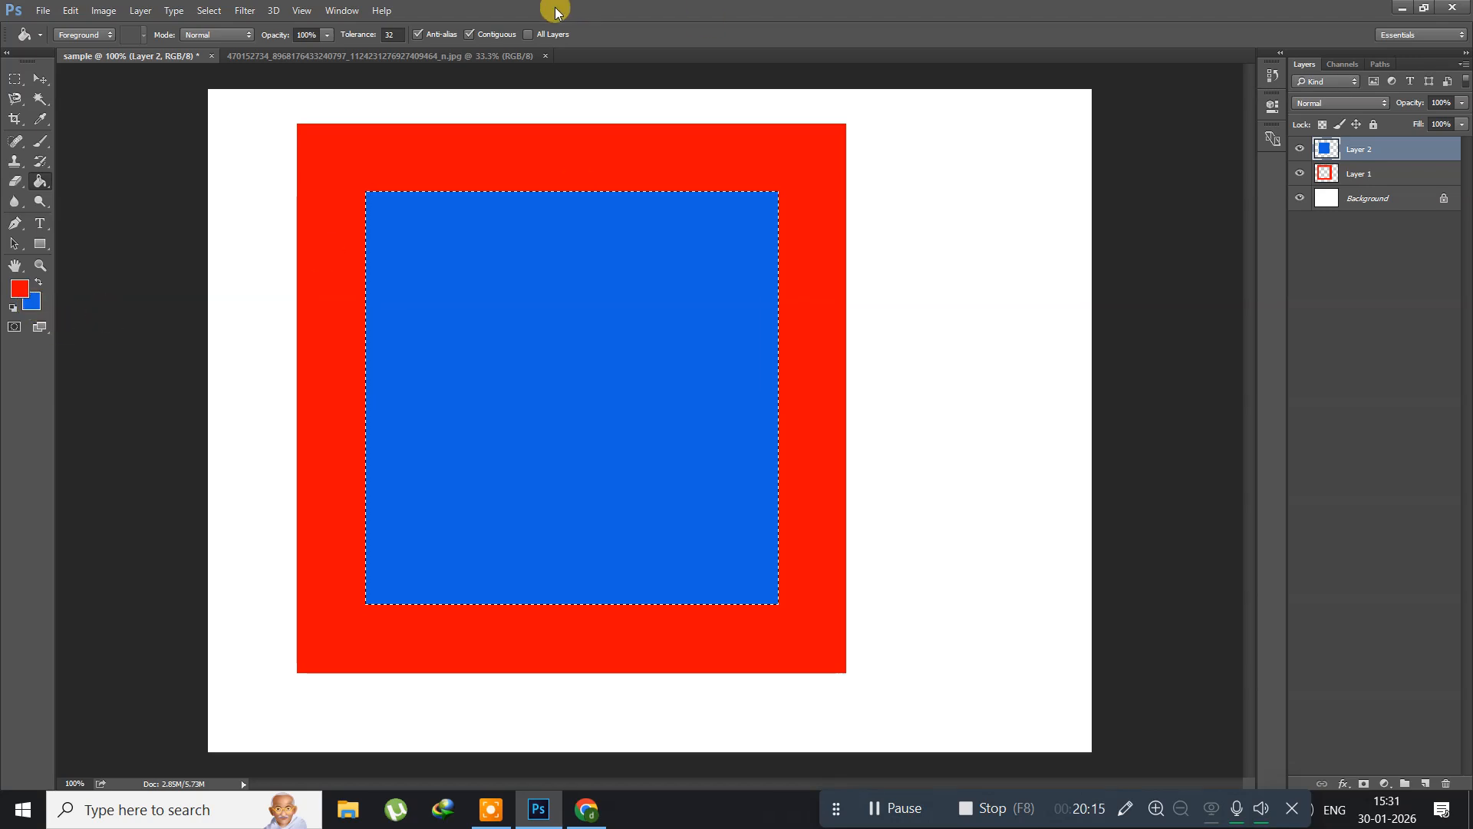
# Step: On Layer 1, transform the selection to about 141.6% width and 14.7% height around its center and delete the red inside that horizontal band
pyautogui.click(1349, 175)
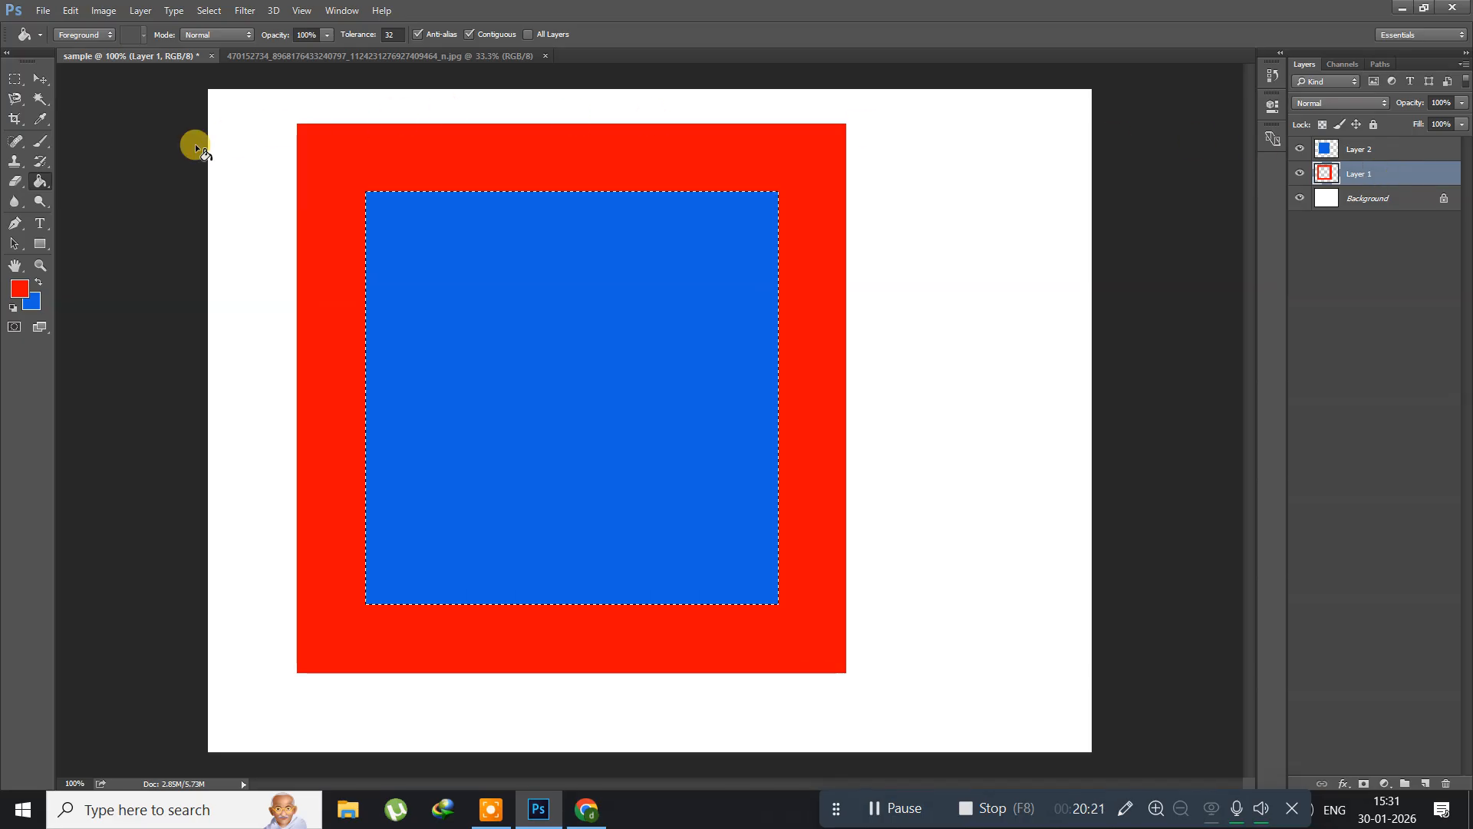
pyautogui.click(208, 11)
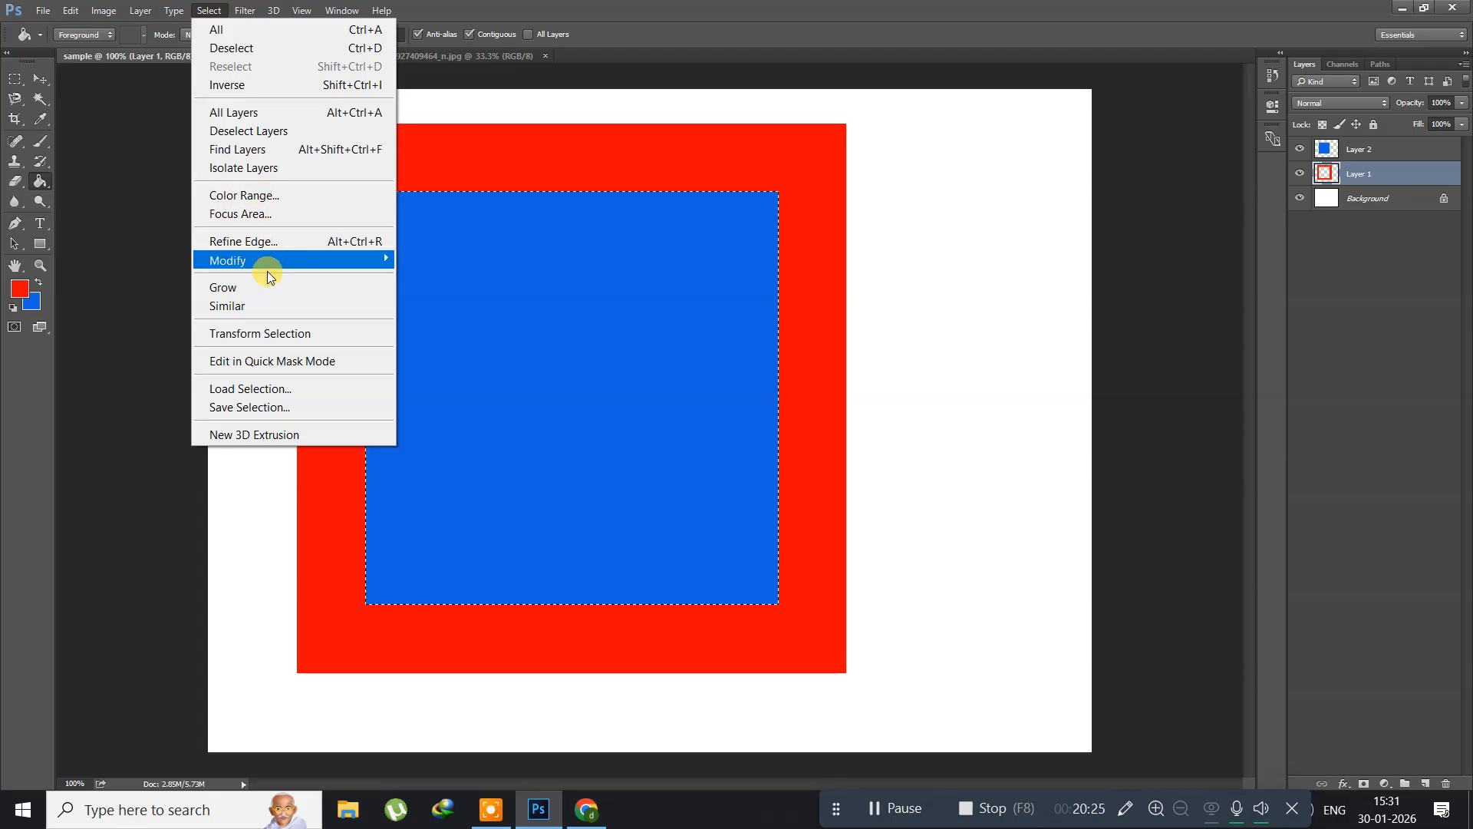
pyautogui.click(261, 333)
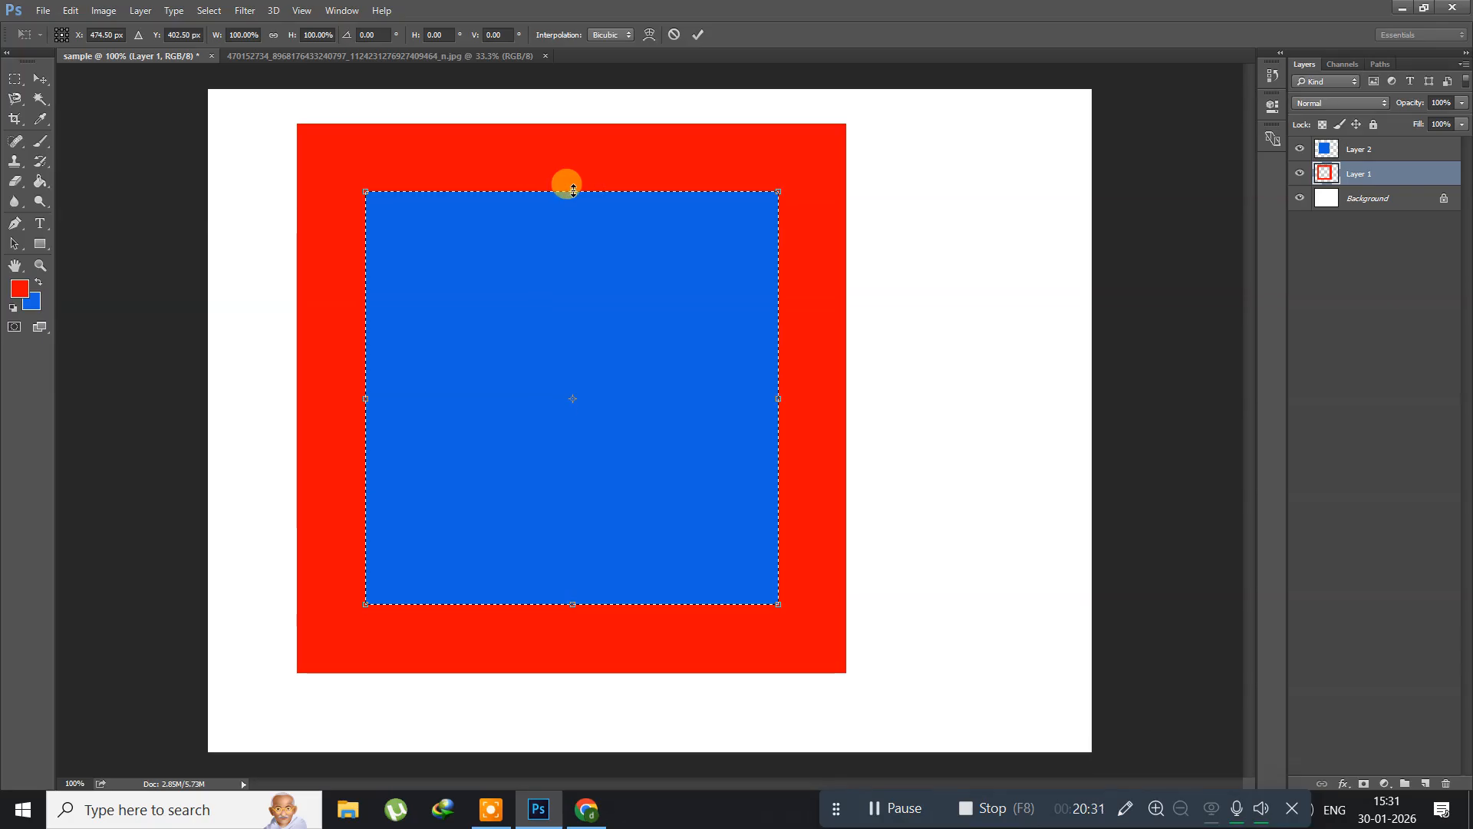
pyautogui.moveTo(574, 190); pyautogui.dragTo(546, 367)
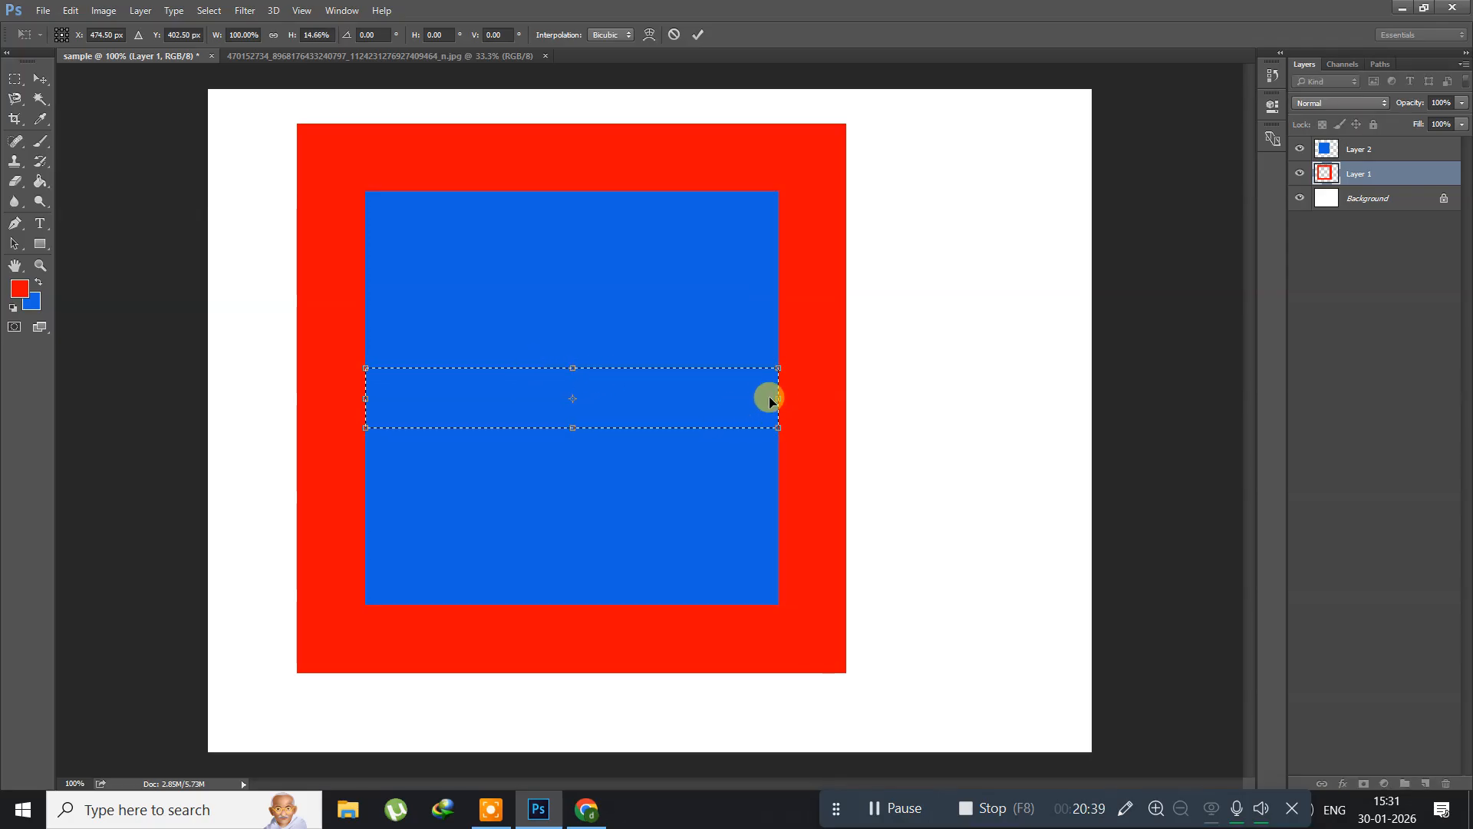
pyautogui.moveTo(775, 399); pyautogui.dragTo(862, 407)
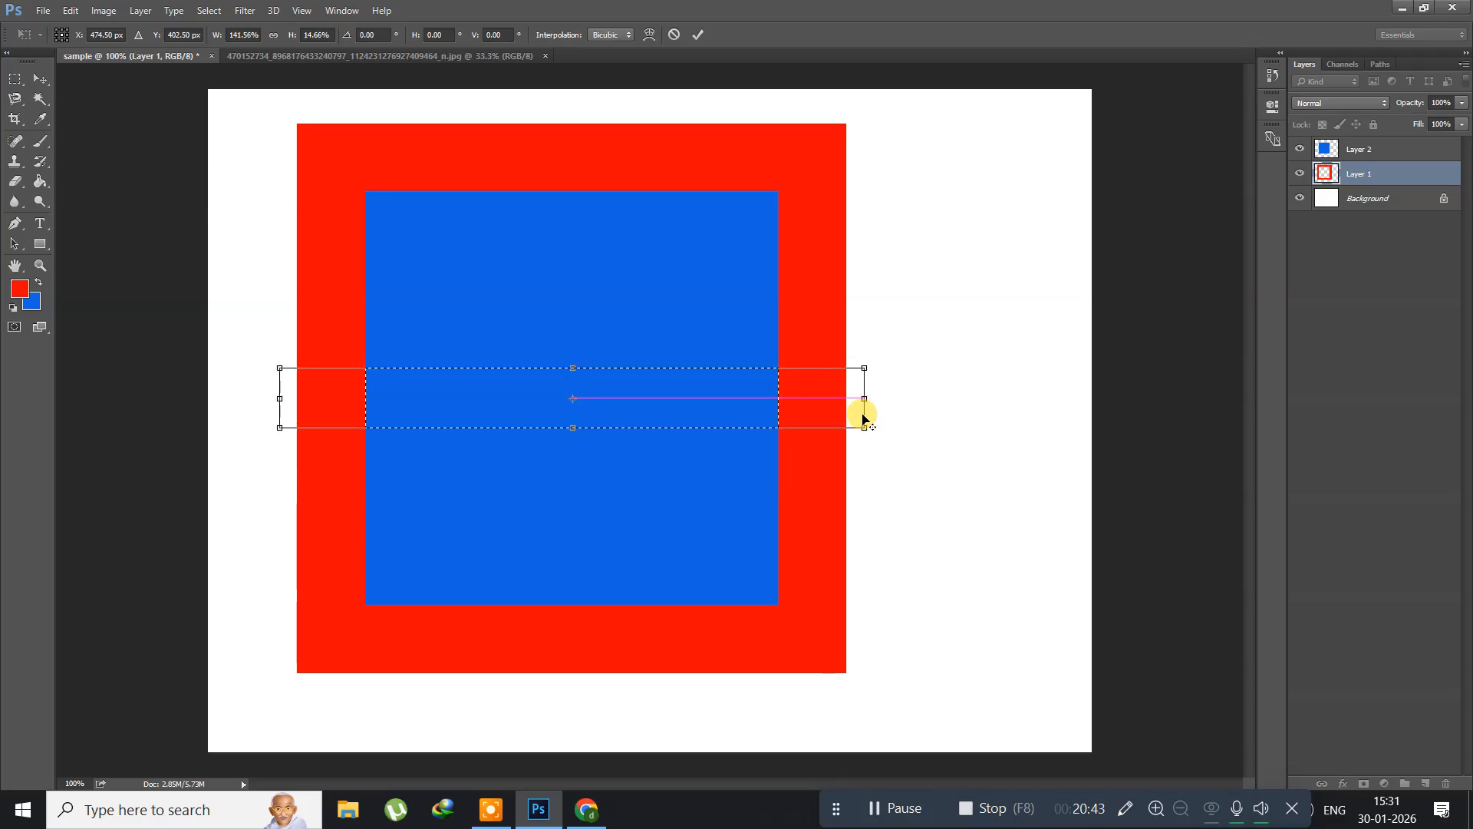
pyautogui.press('Return')
pyautogui.press('g')
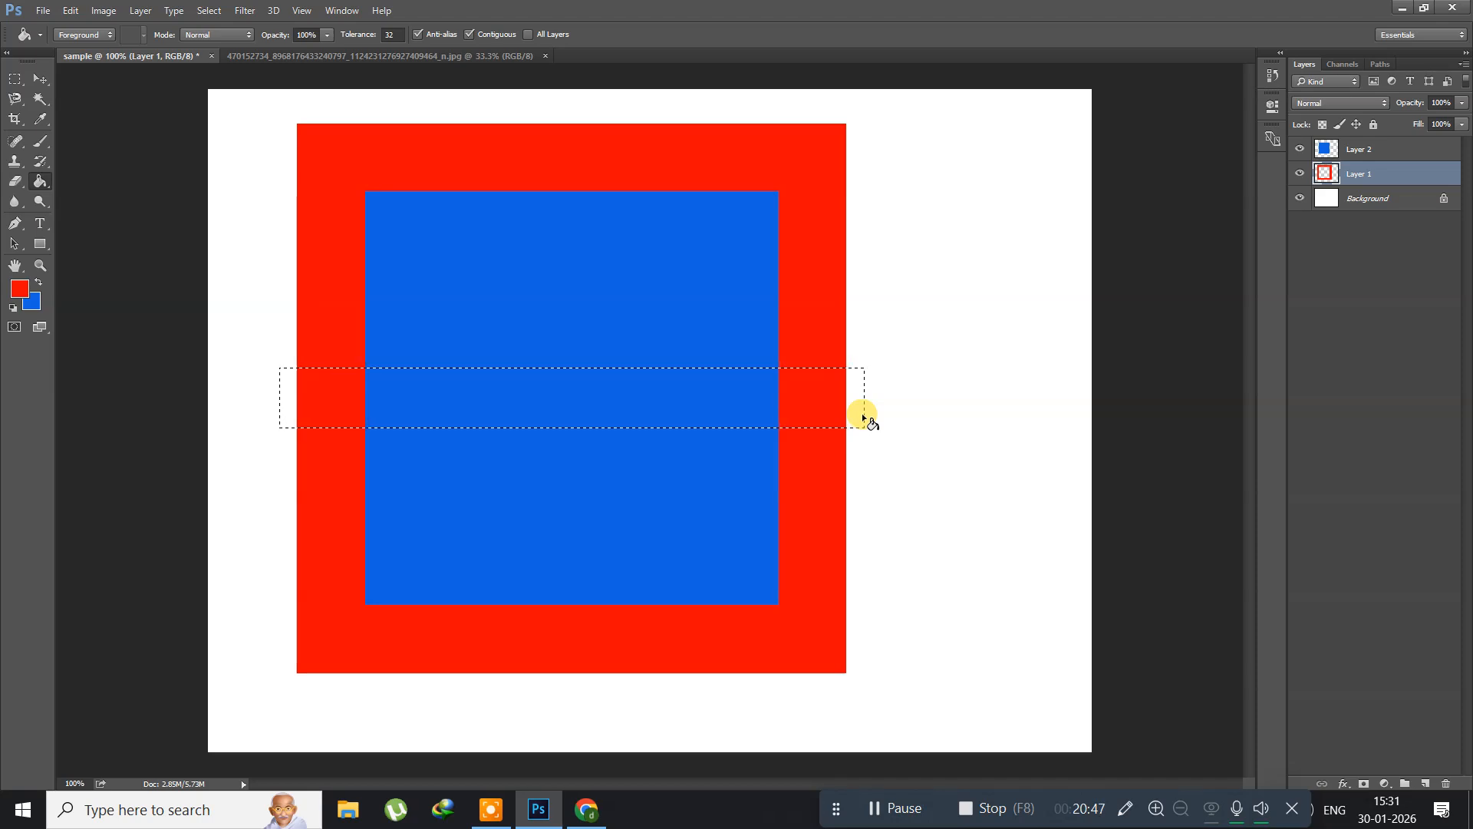
pyautogui.press('Delete')
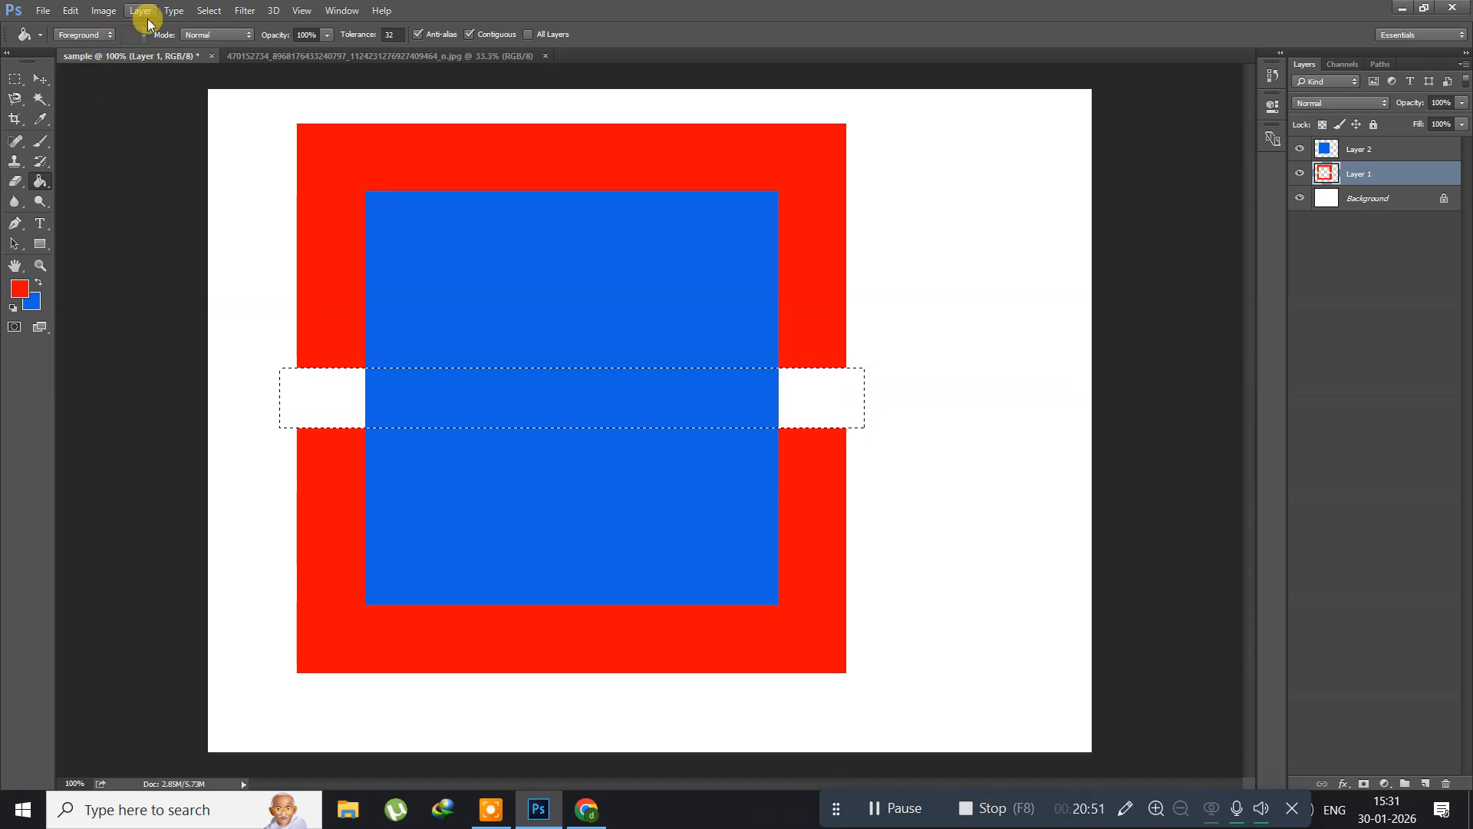
# Step: Rotate the band selection 90° clockwise with Transform Selection and delete the red inside it on Layer 1
pyautogui.click(207, 13)
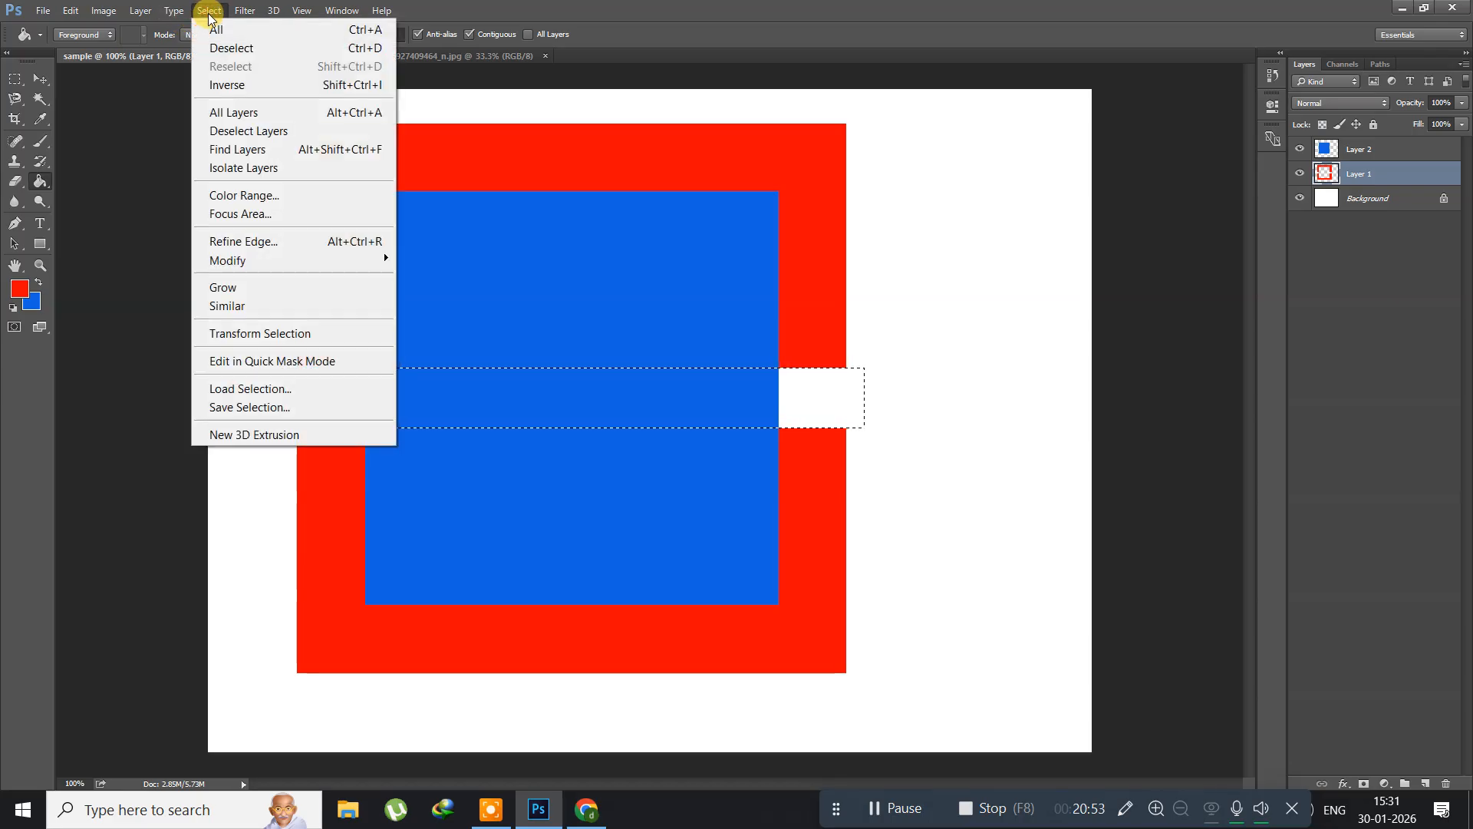
pyautogui.click(256, 333)
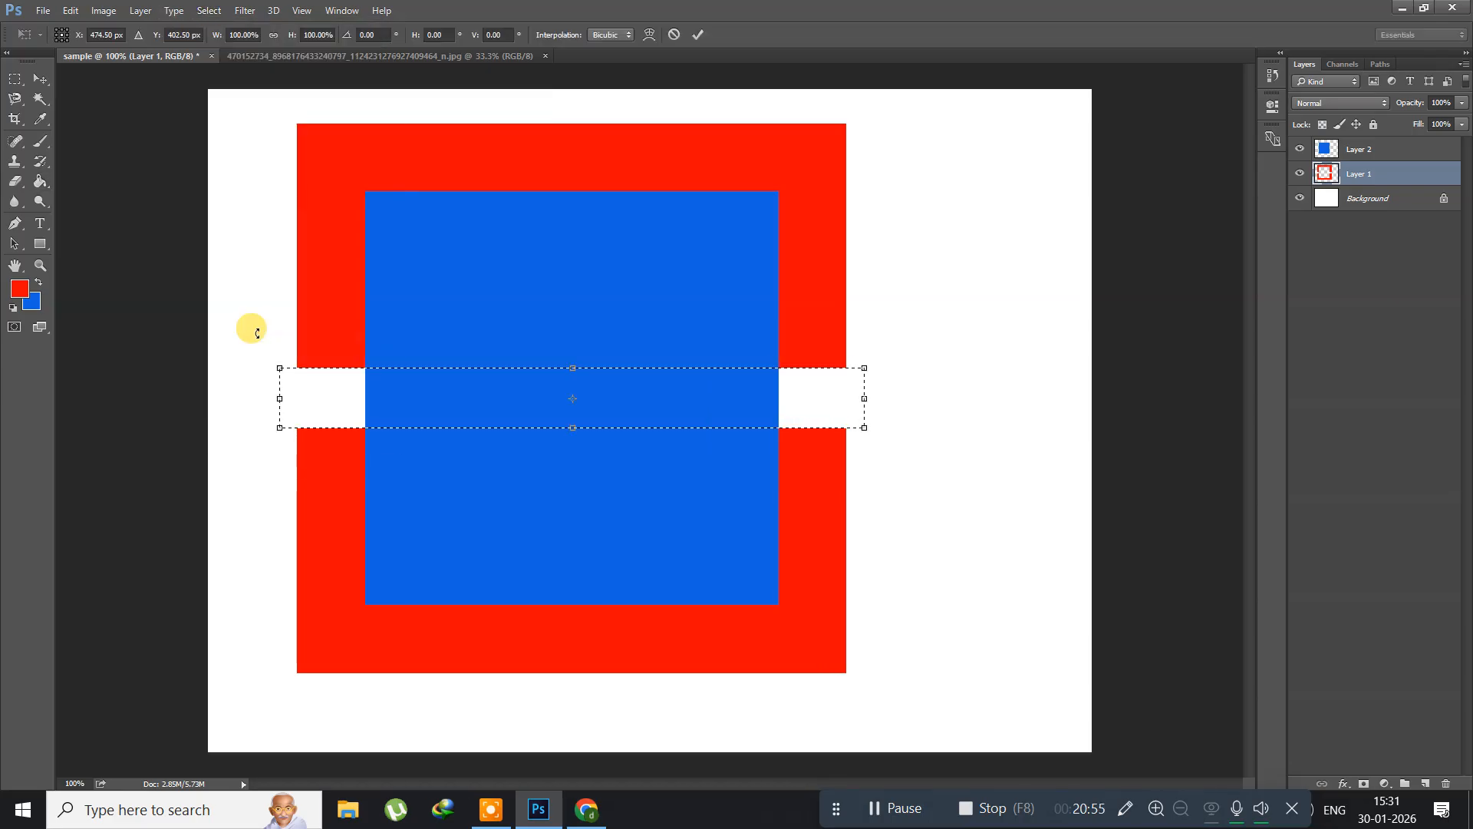
pyautogui.rightClick(439, 405)
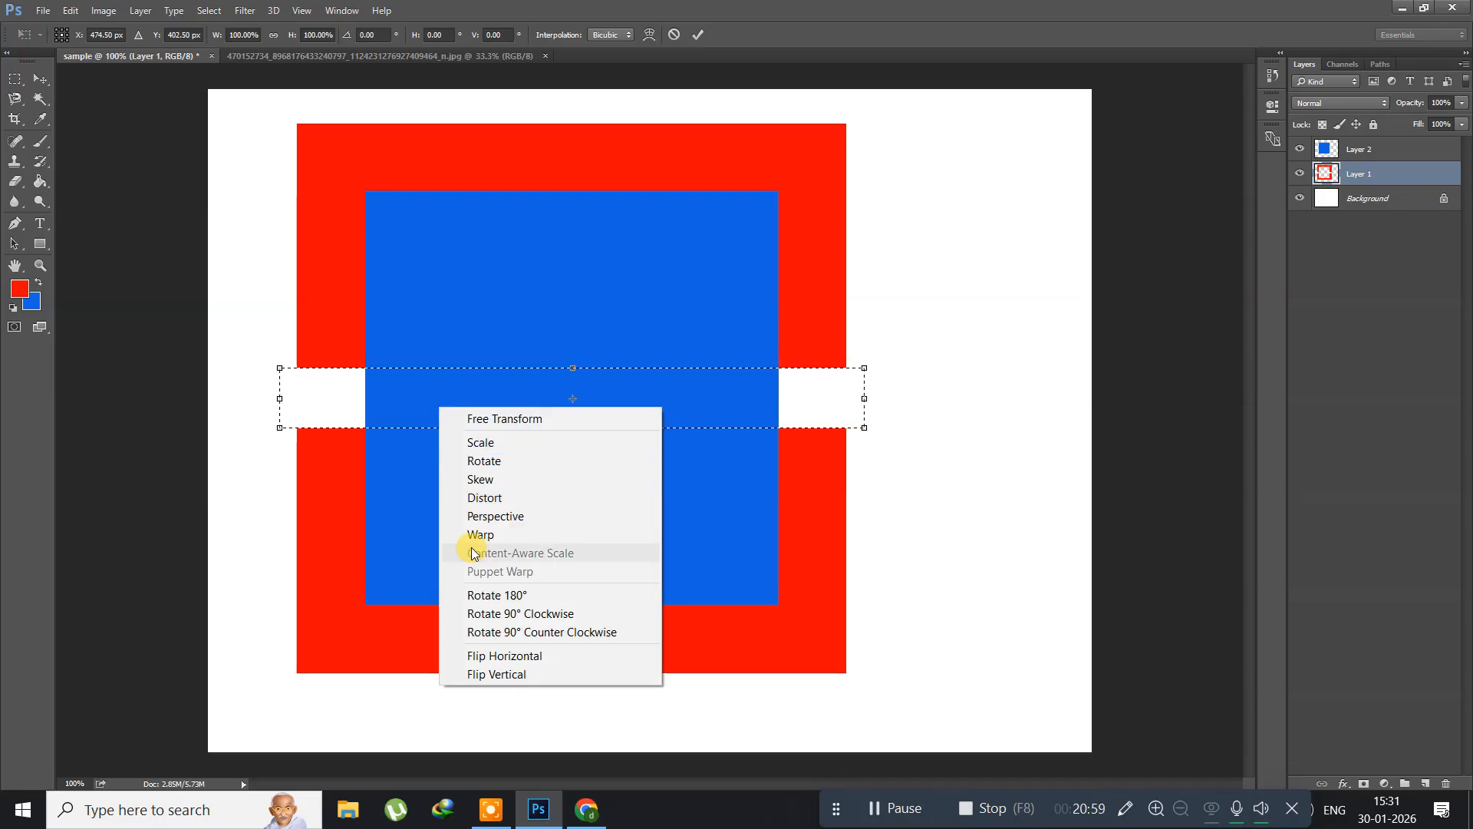
pyautogui.click(470, 613)
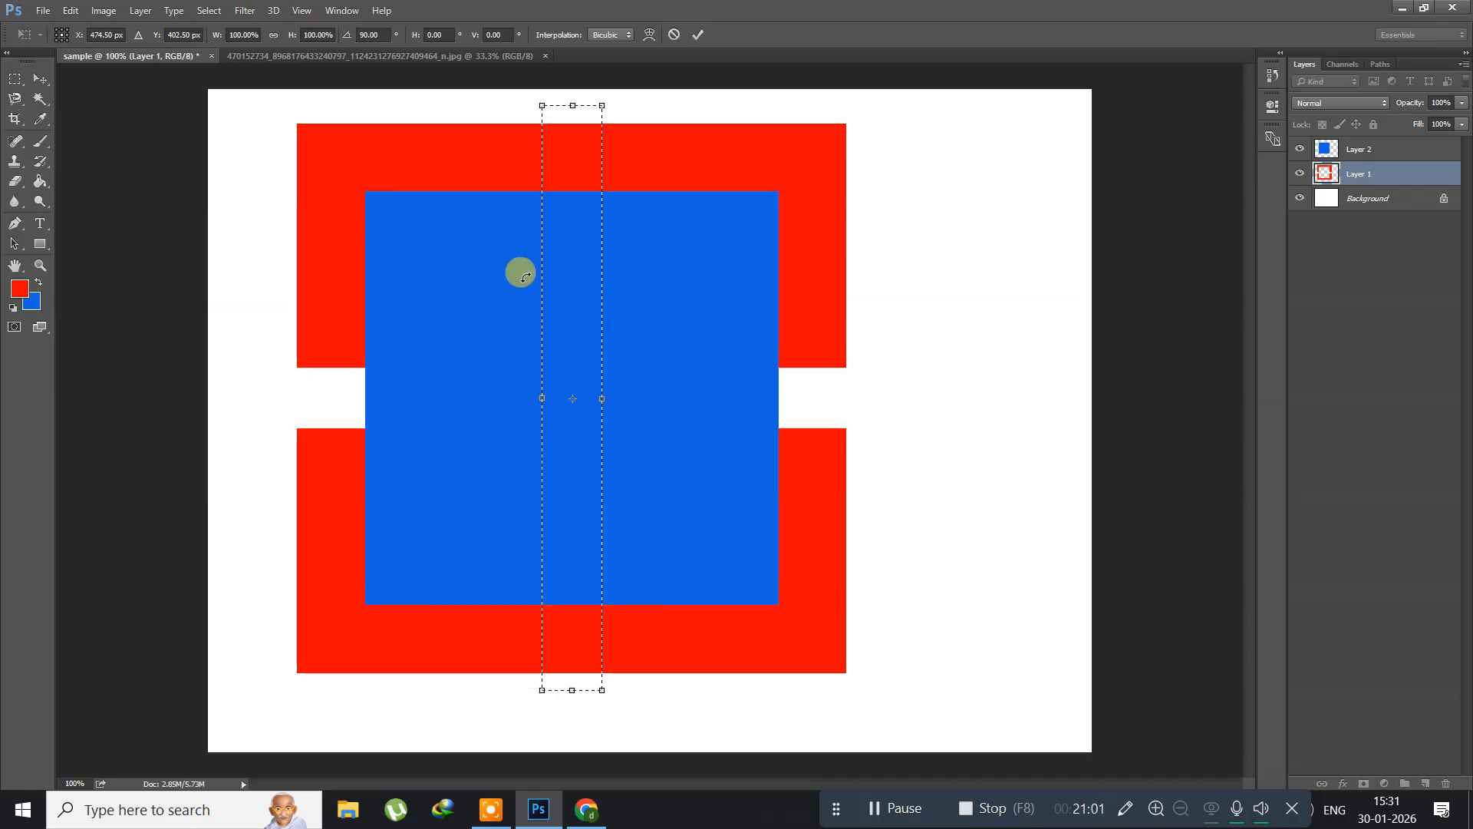
pyautogui.press('Return')
pyautogui.press('g')
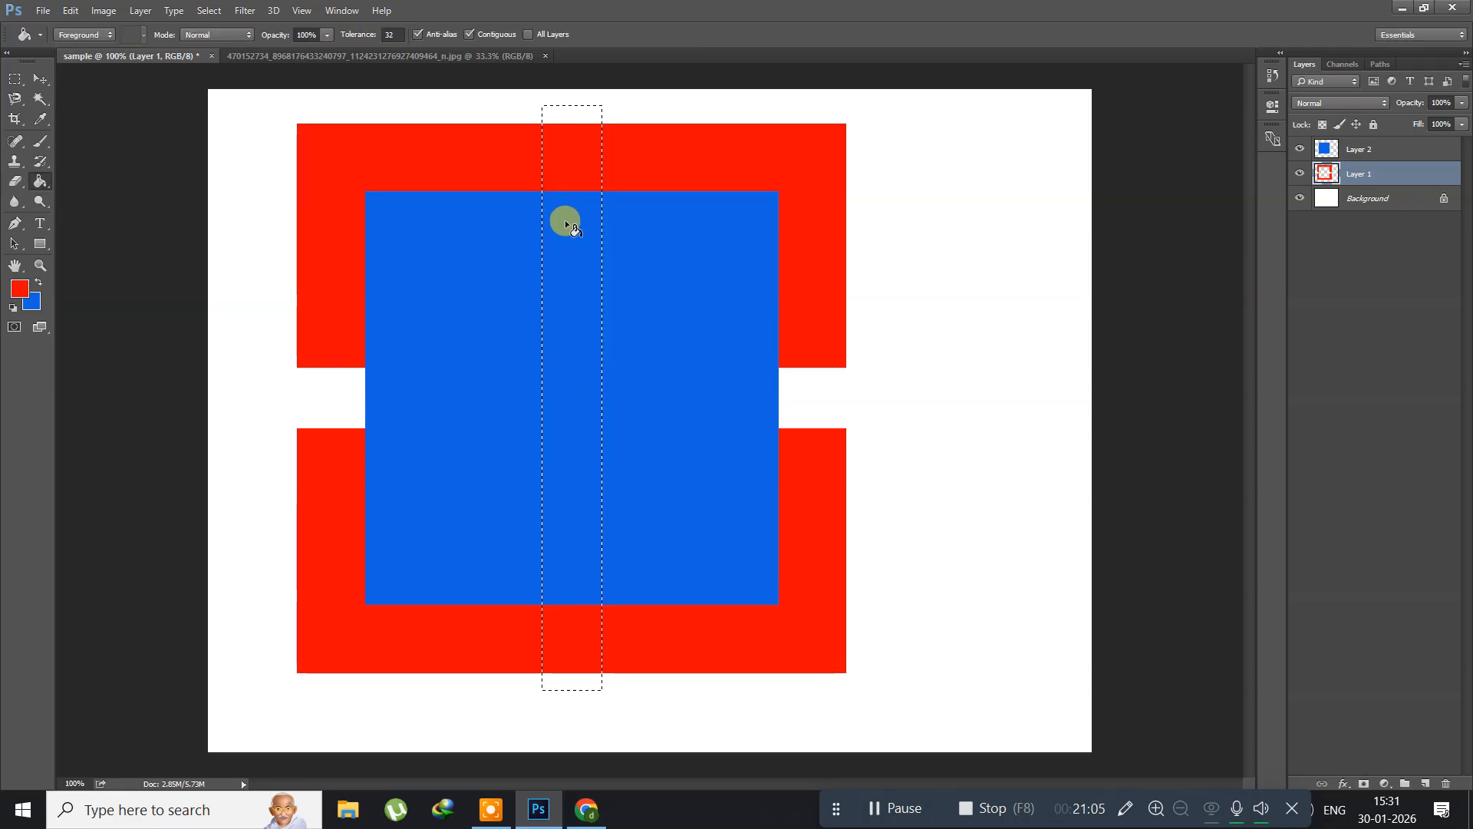
pyautogui.press('Delete')
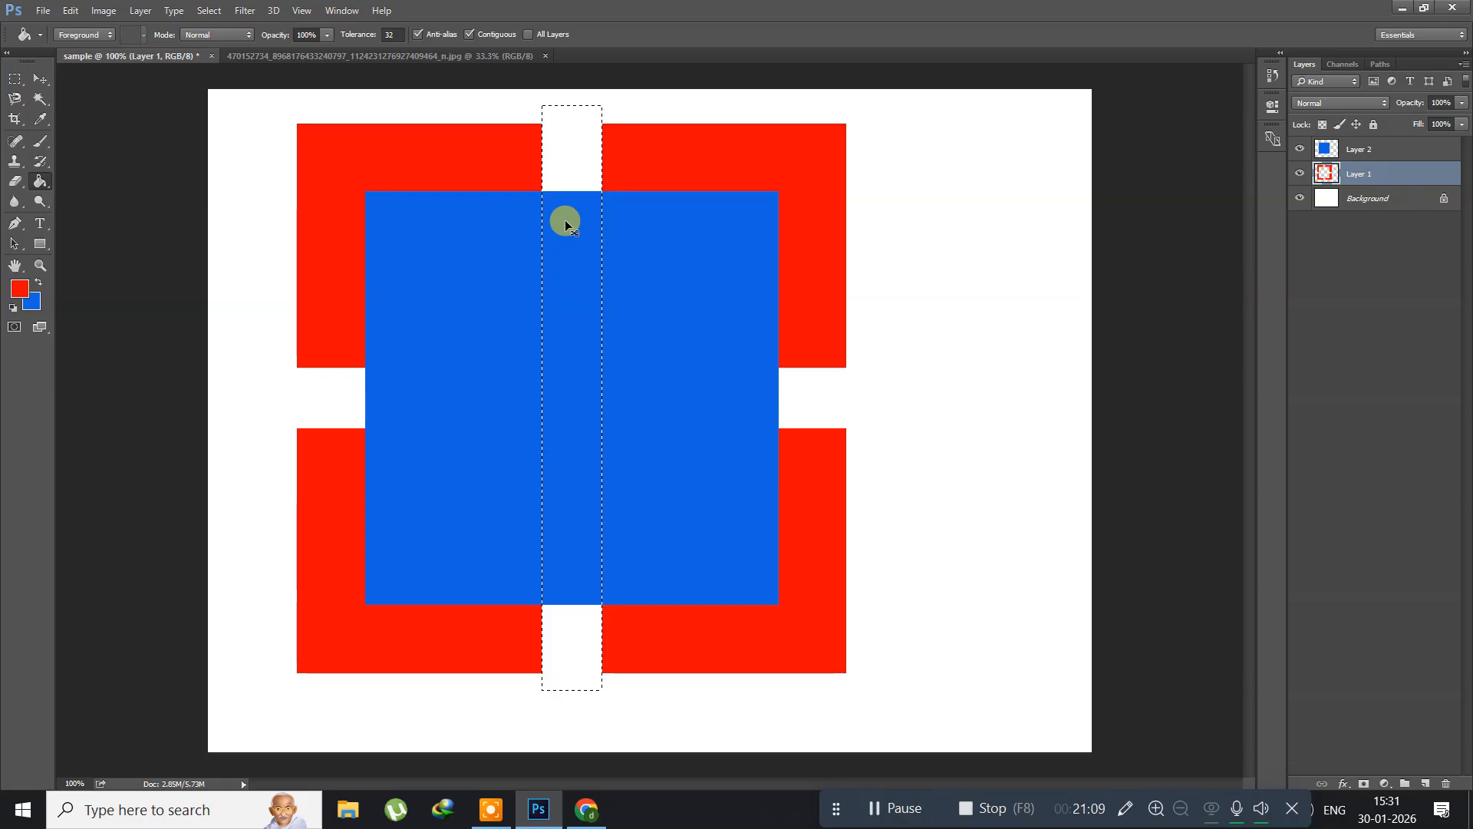
# Step: Deselect, and scale the blue square on Layer 2 to about 65.5% around its center with Free Transform
pyautogui.click(1381, 149)
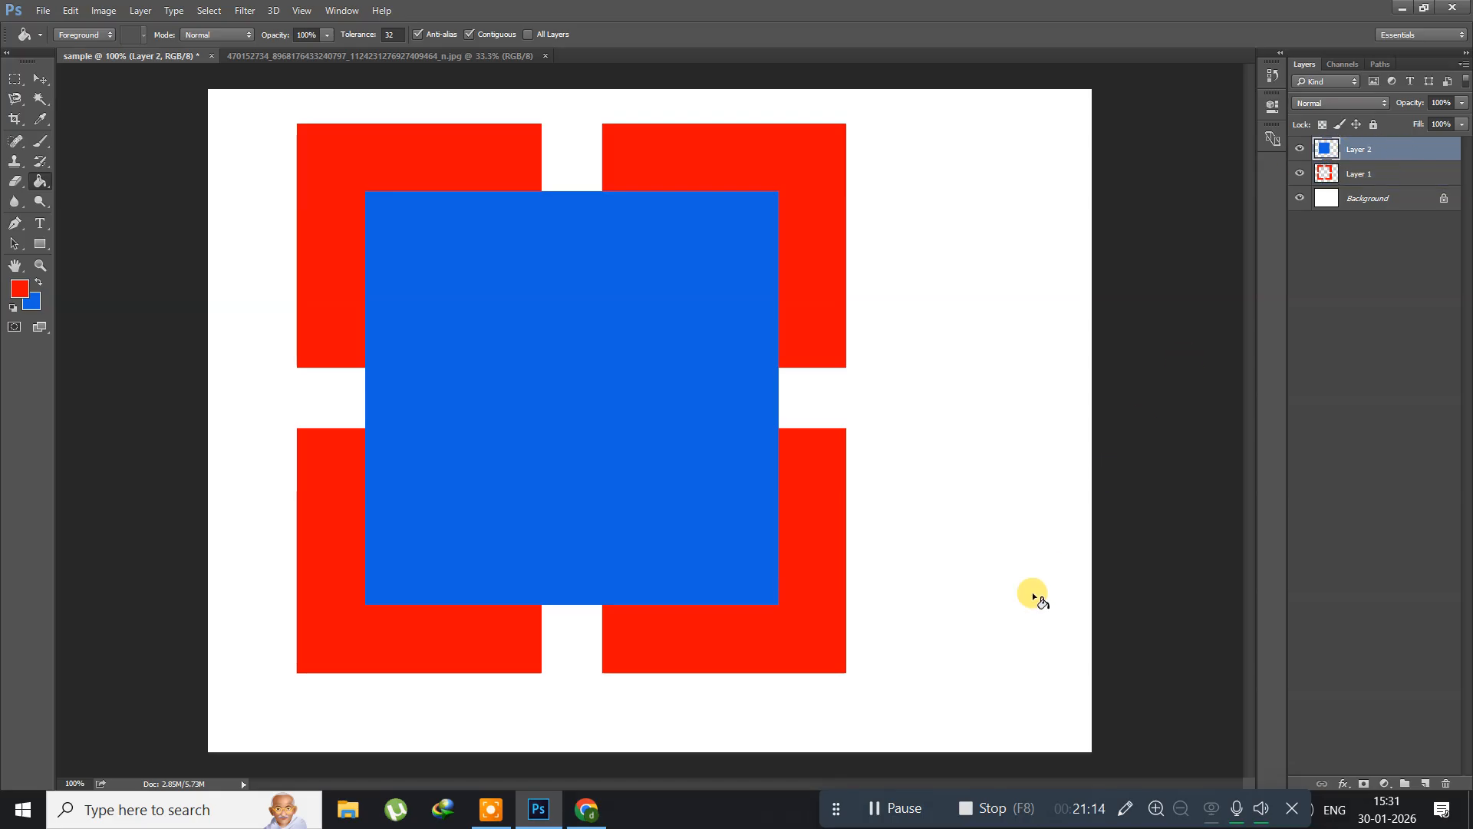
pyautogui.click(890, 804)
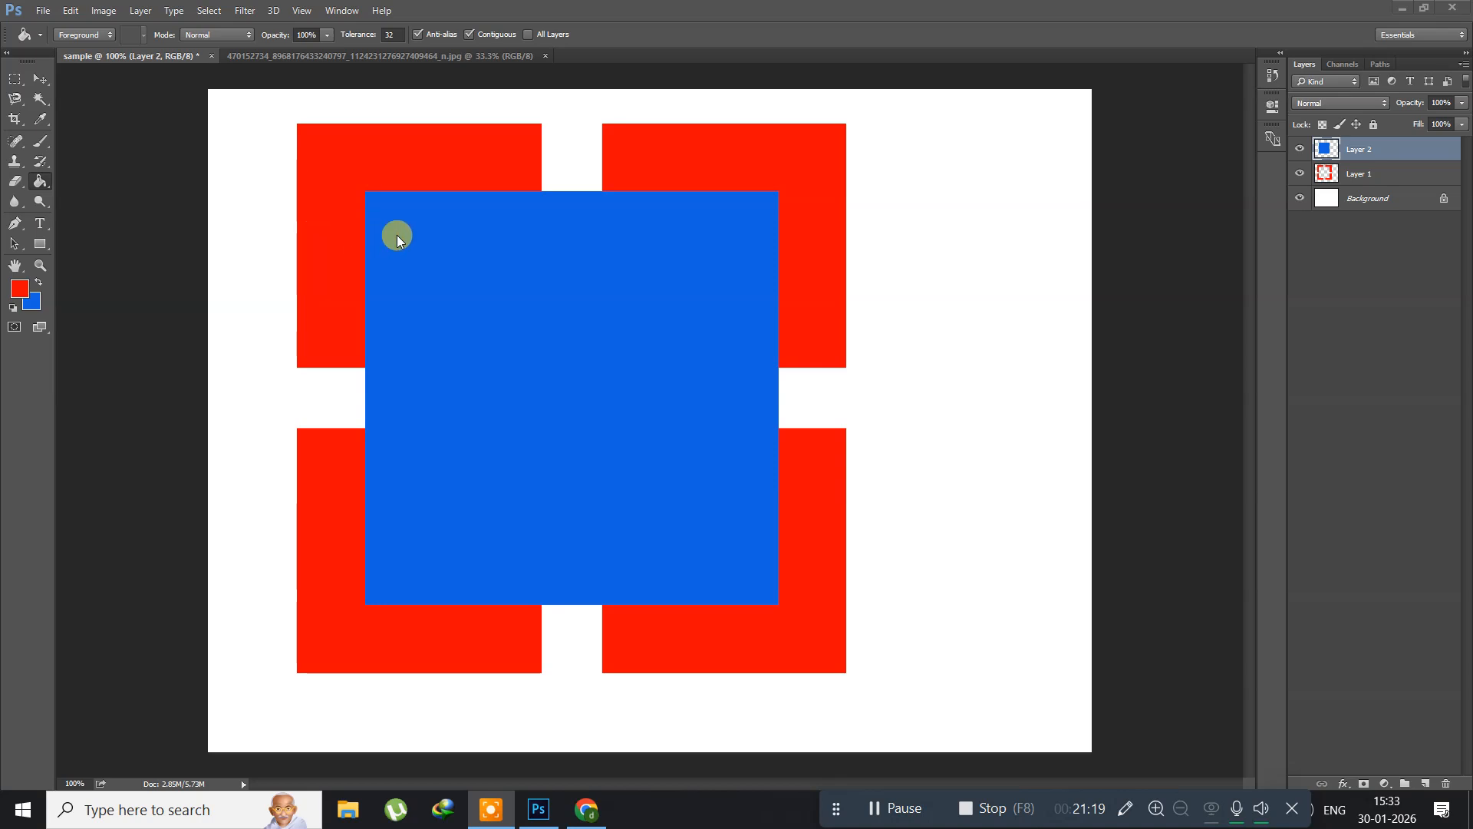
pyautogui.click(412, 264)
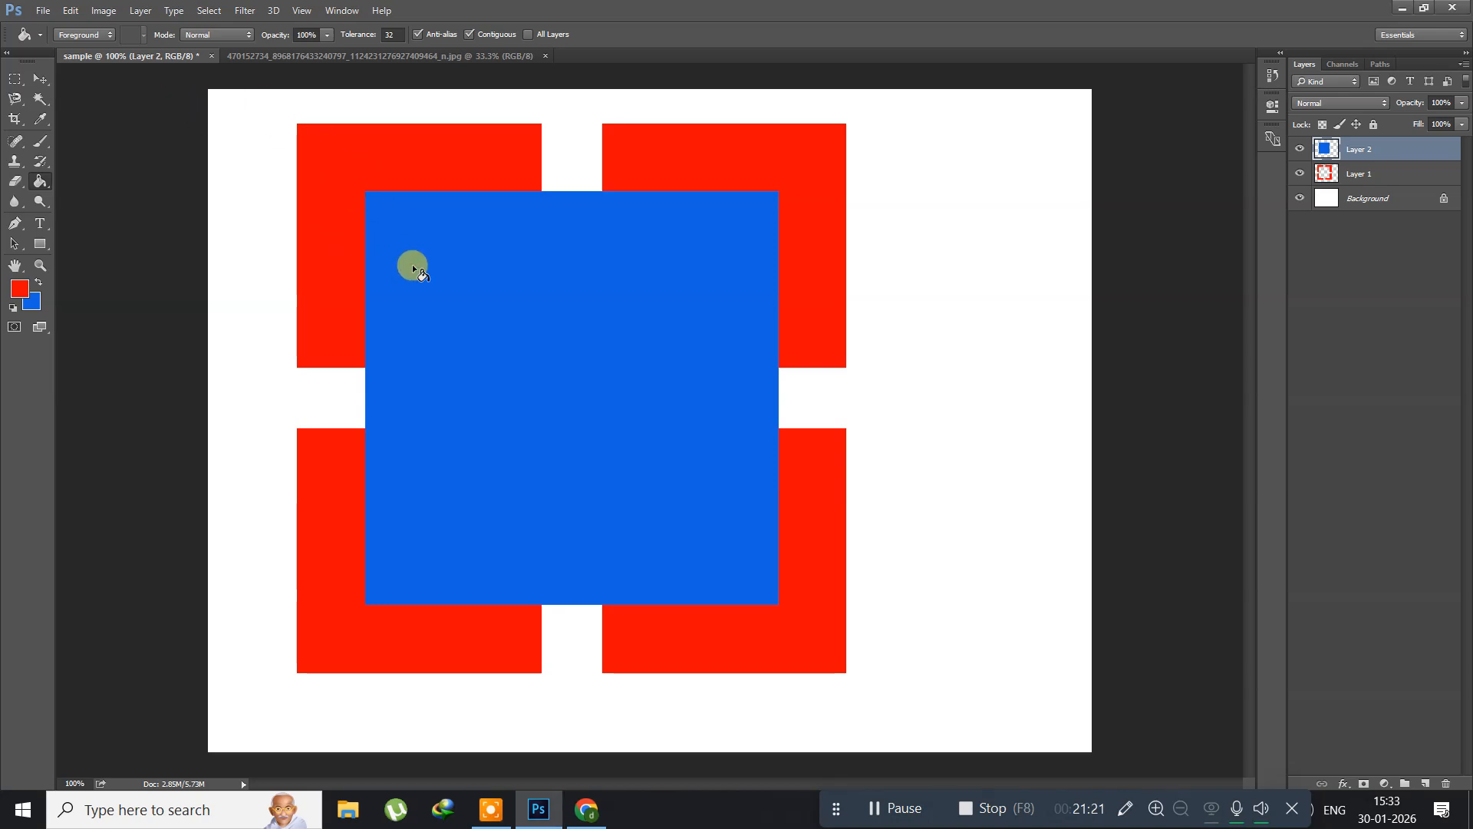
pyautogui.click(71, 11)
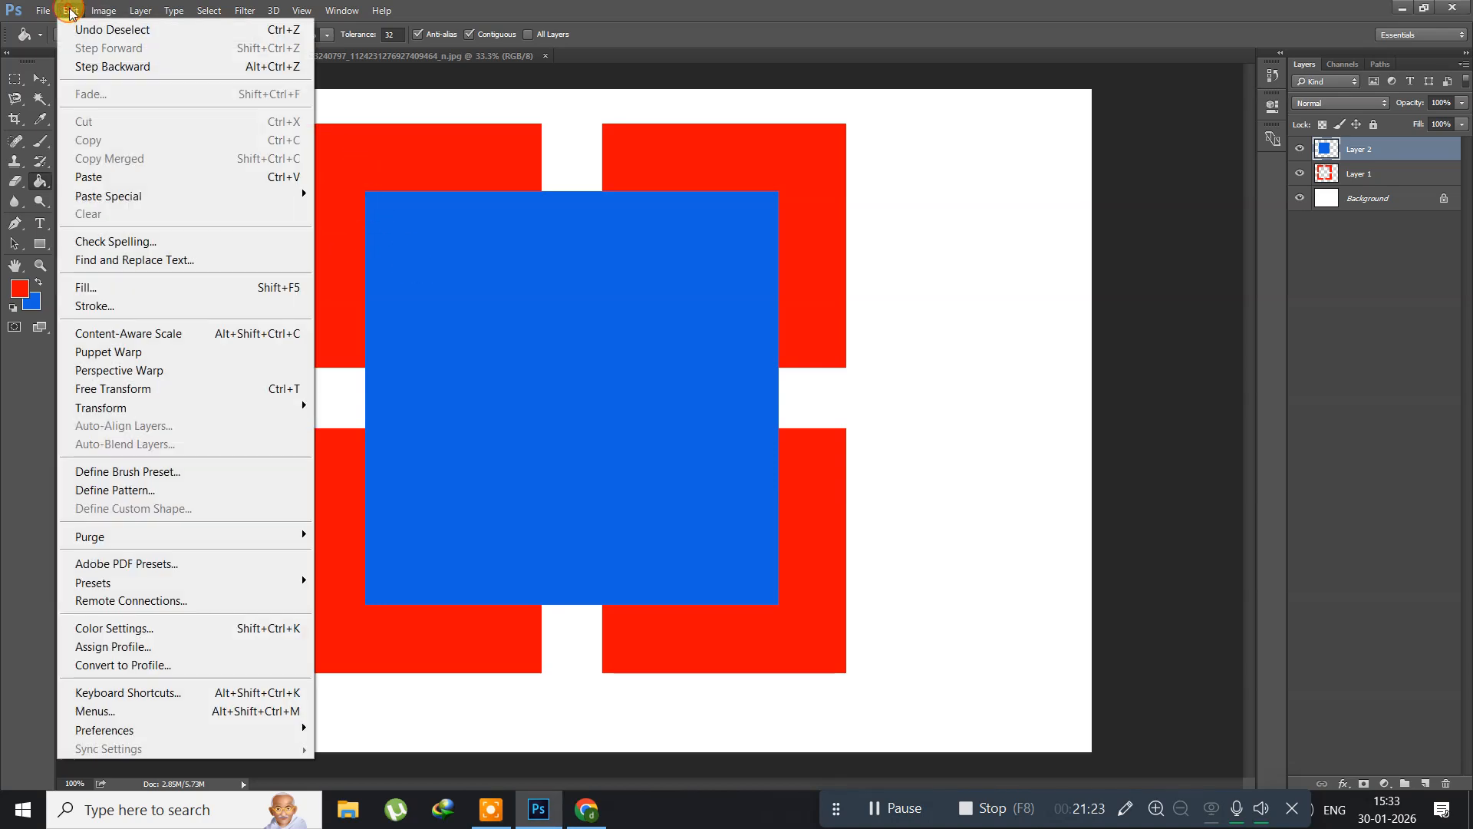
pyautogui.click(192, 389)
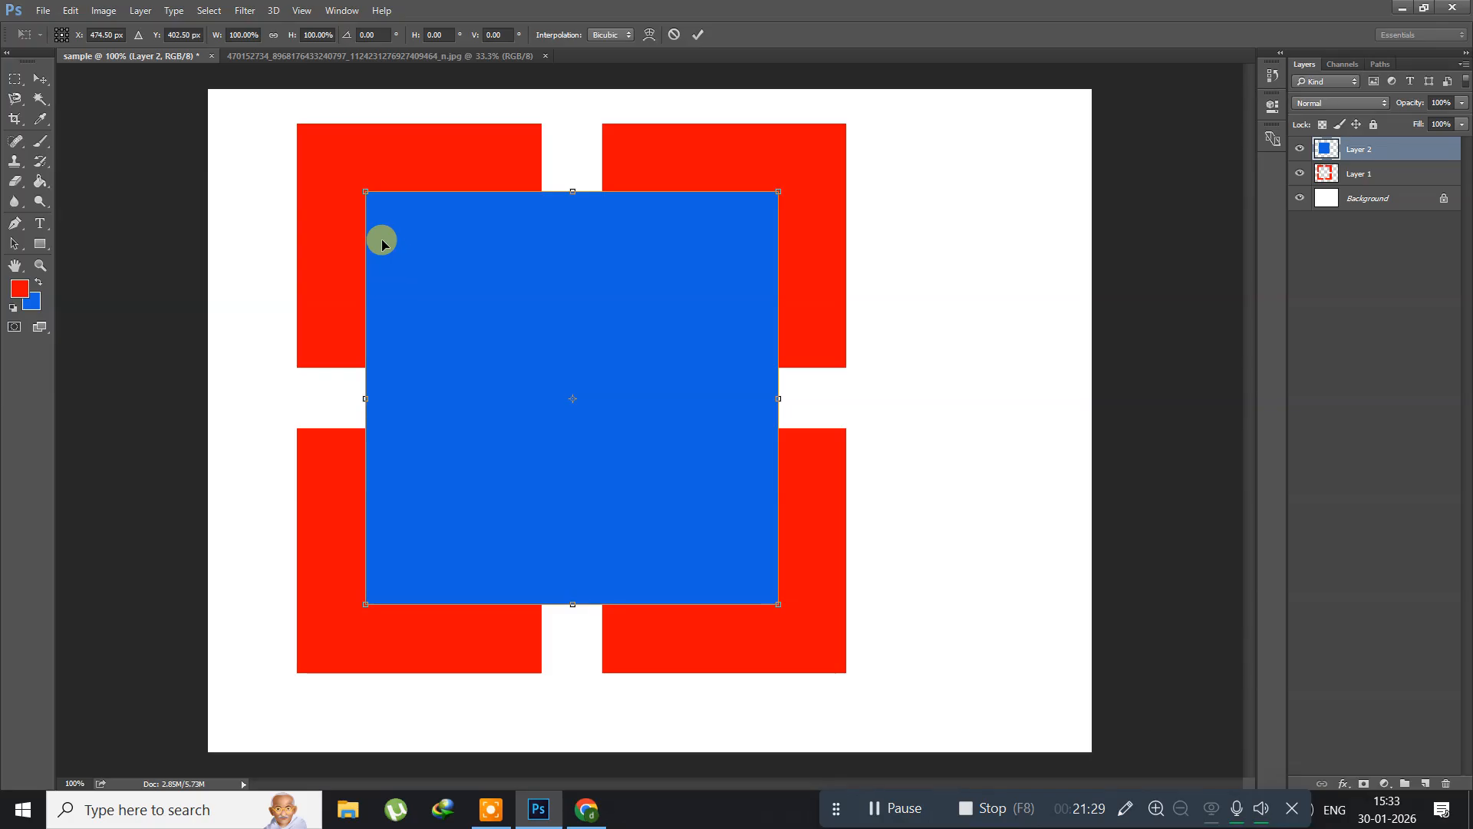
pyautogui.moveTo(364, 188); pyautogui.dragTo(438, 256)
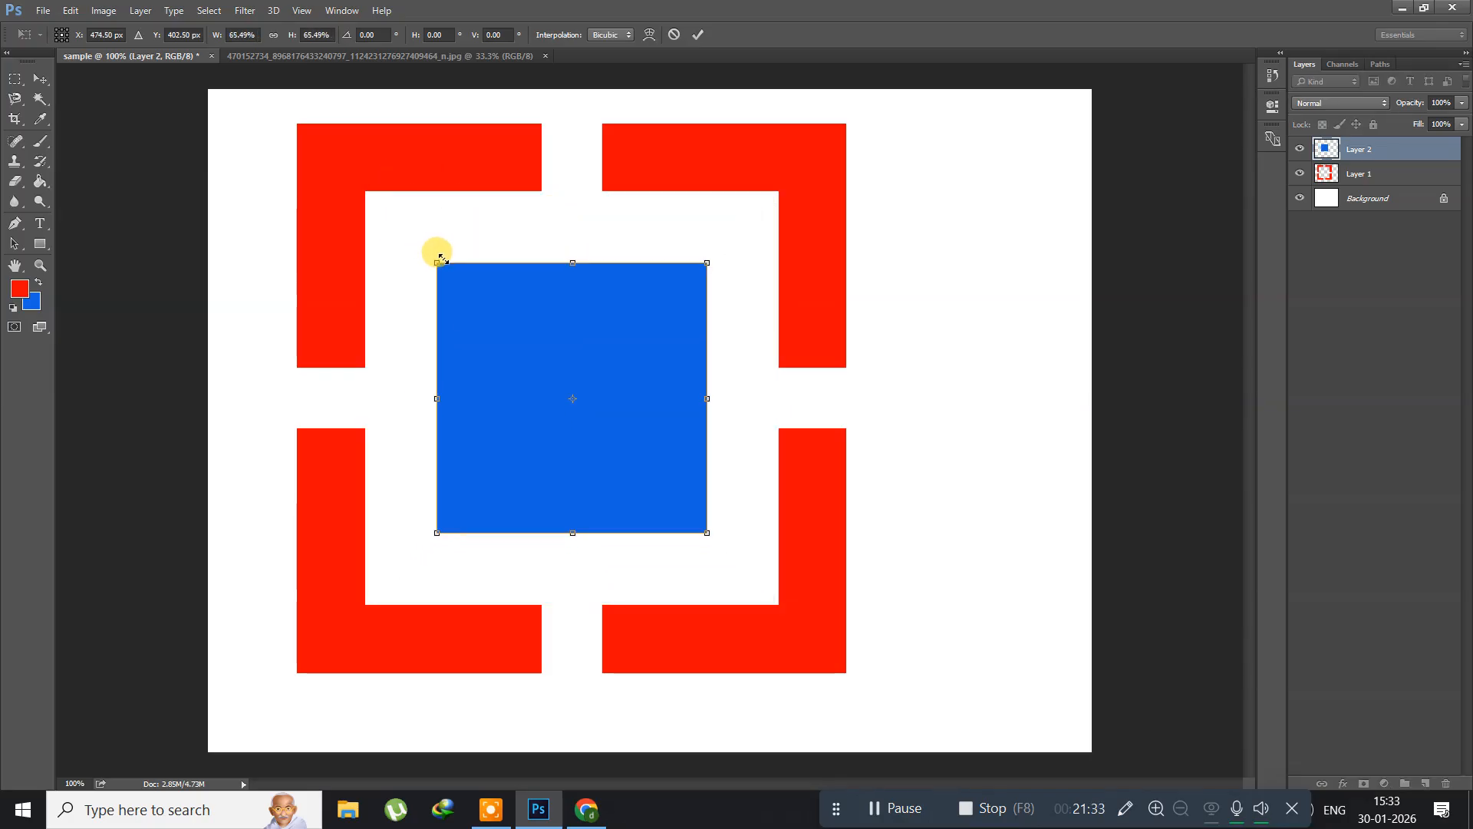
pyautogui.press('Return')
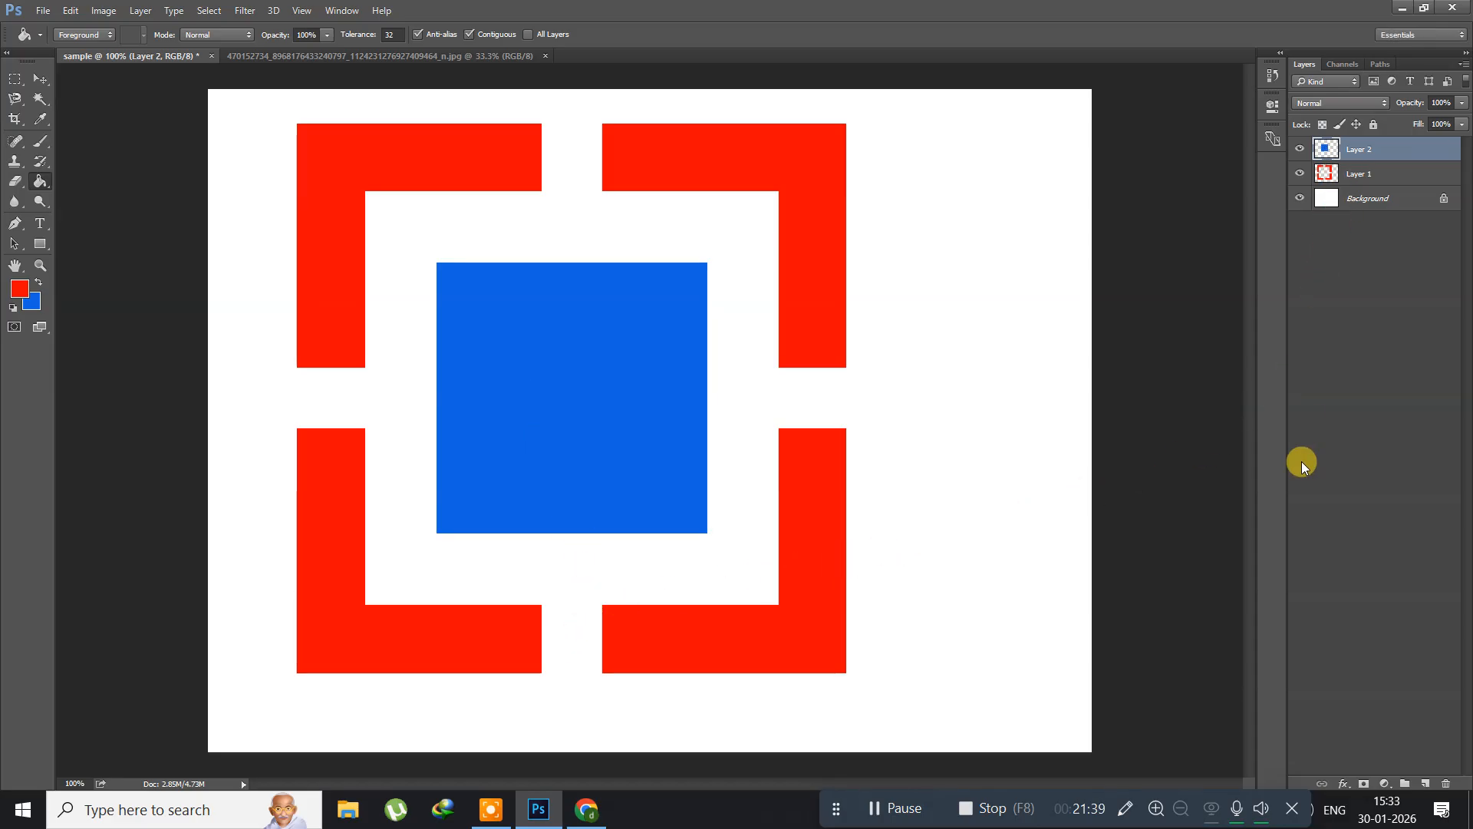
# Step: Delete Layer 1 and Layer 2 together, leaving only the Background layer
pyautogui.hotkey('alt', 'shift', '[')
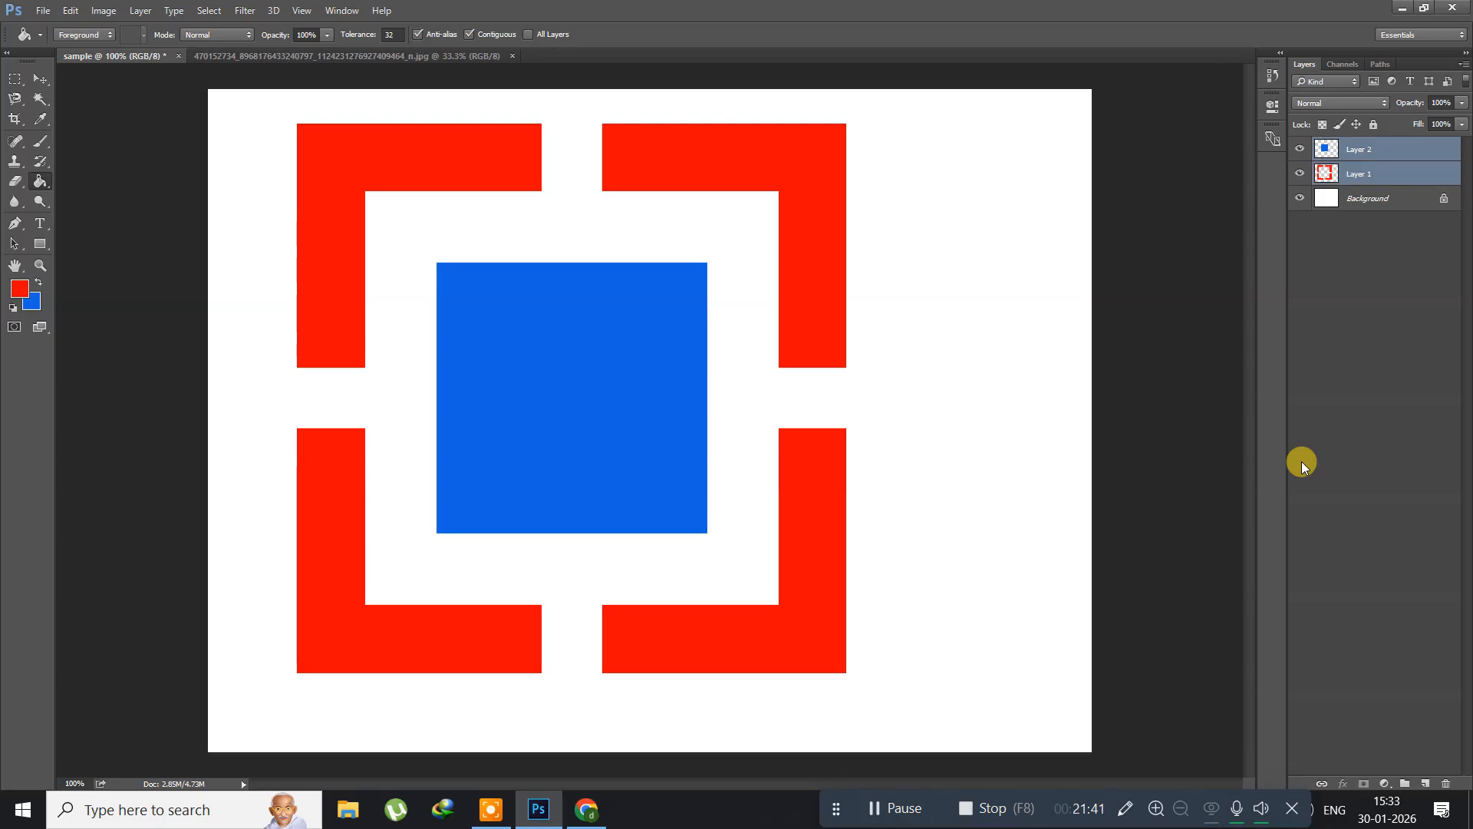
pyautogui.press('Delete')
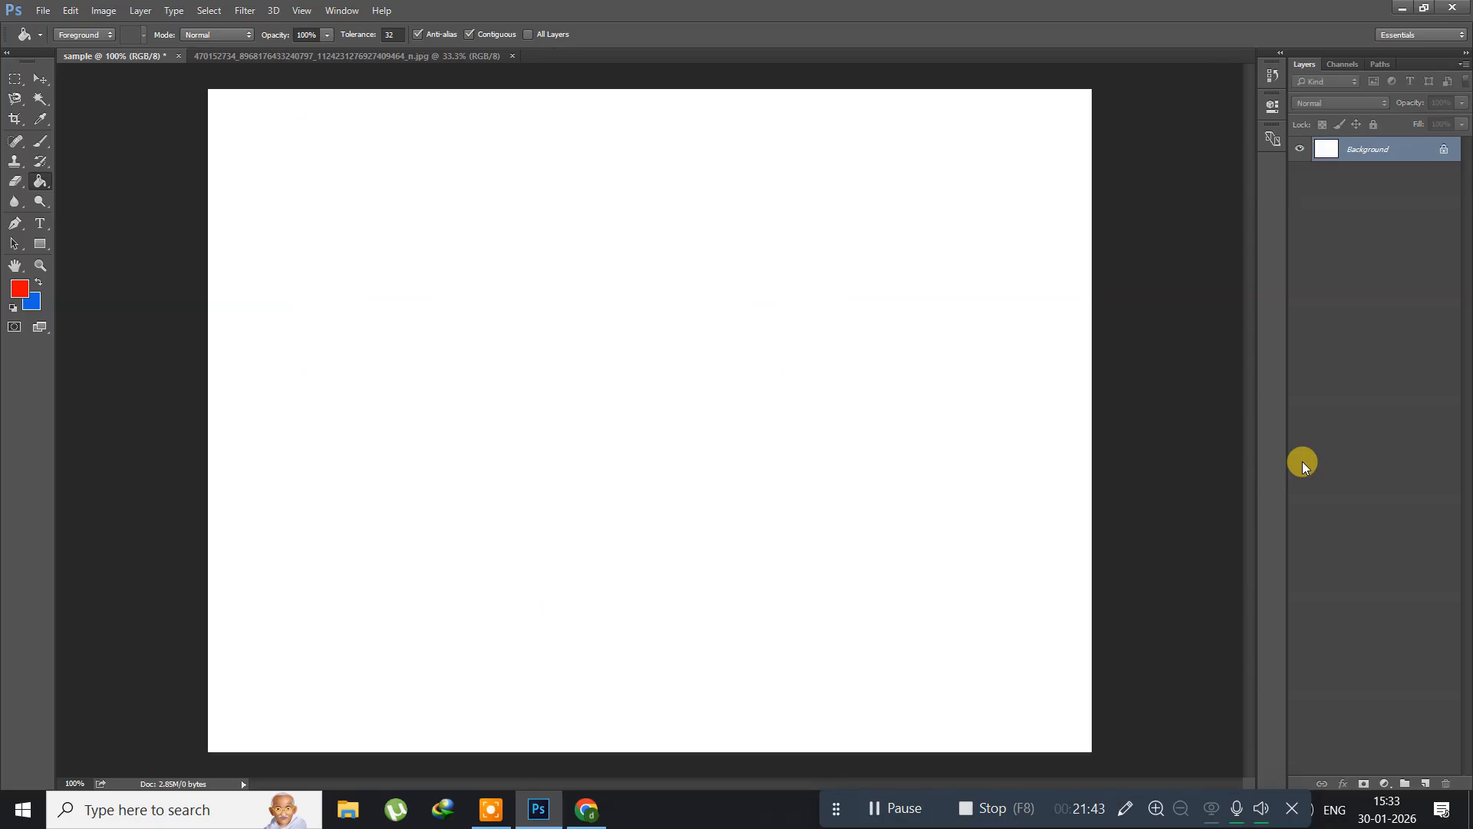
# Step: Draw three square selections one after another with the Rectangular Marquee tool at a fixed 1:1 ratio, each replacing the last
pyautogui.click(13, 80)
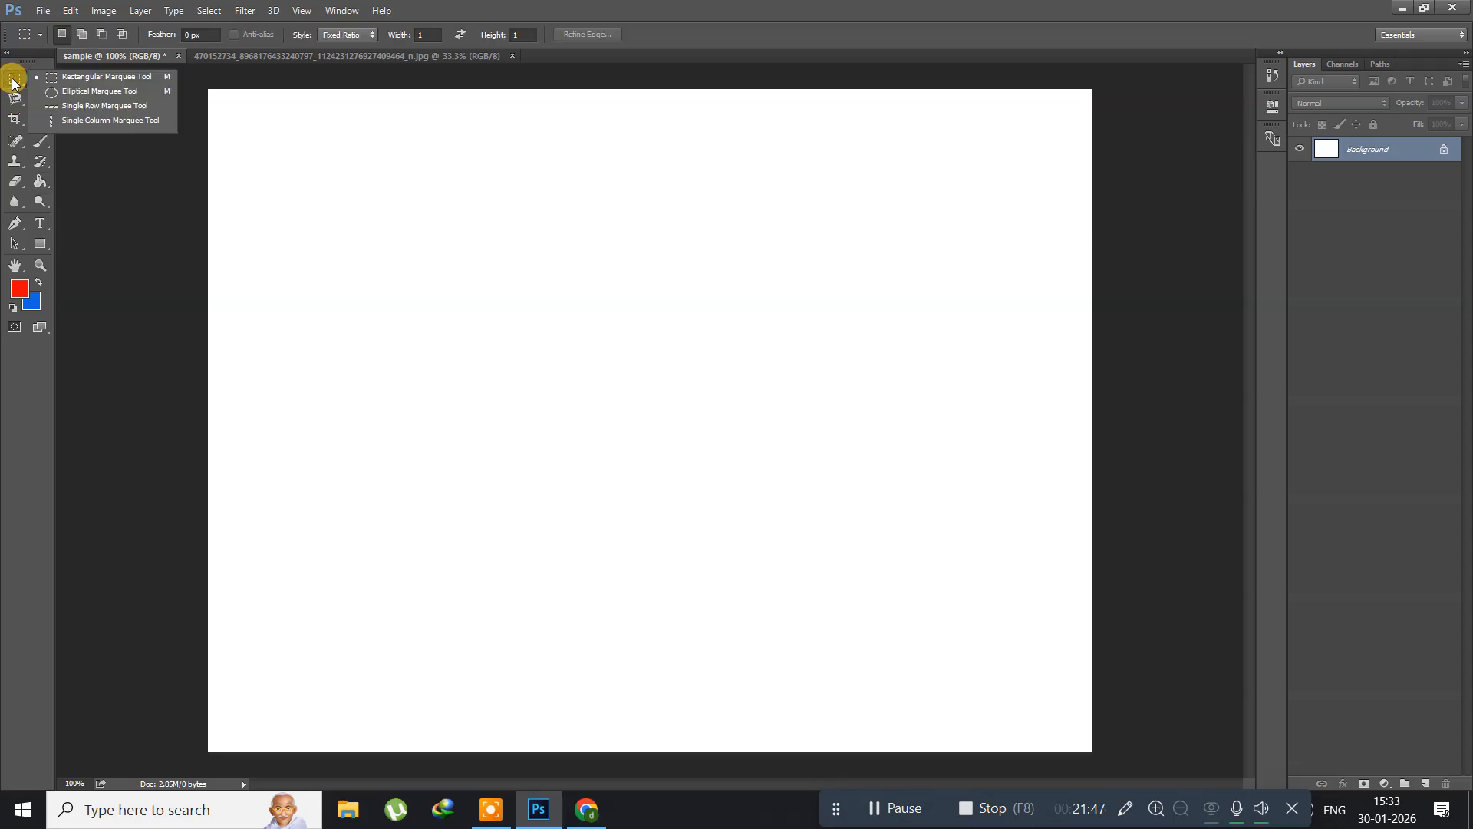
pyautogui.click(79, 81)
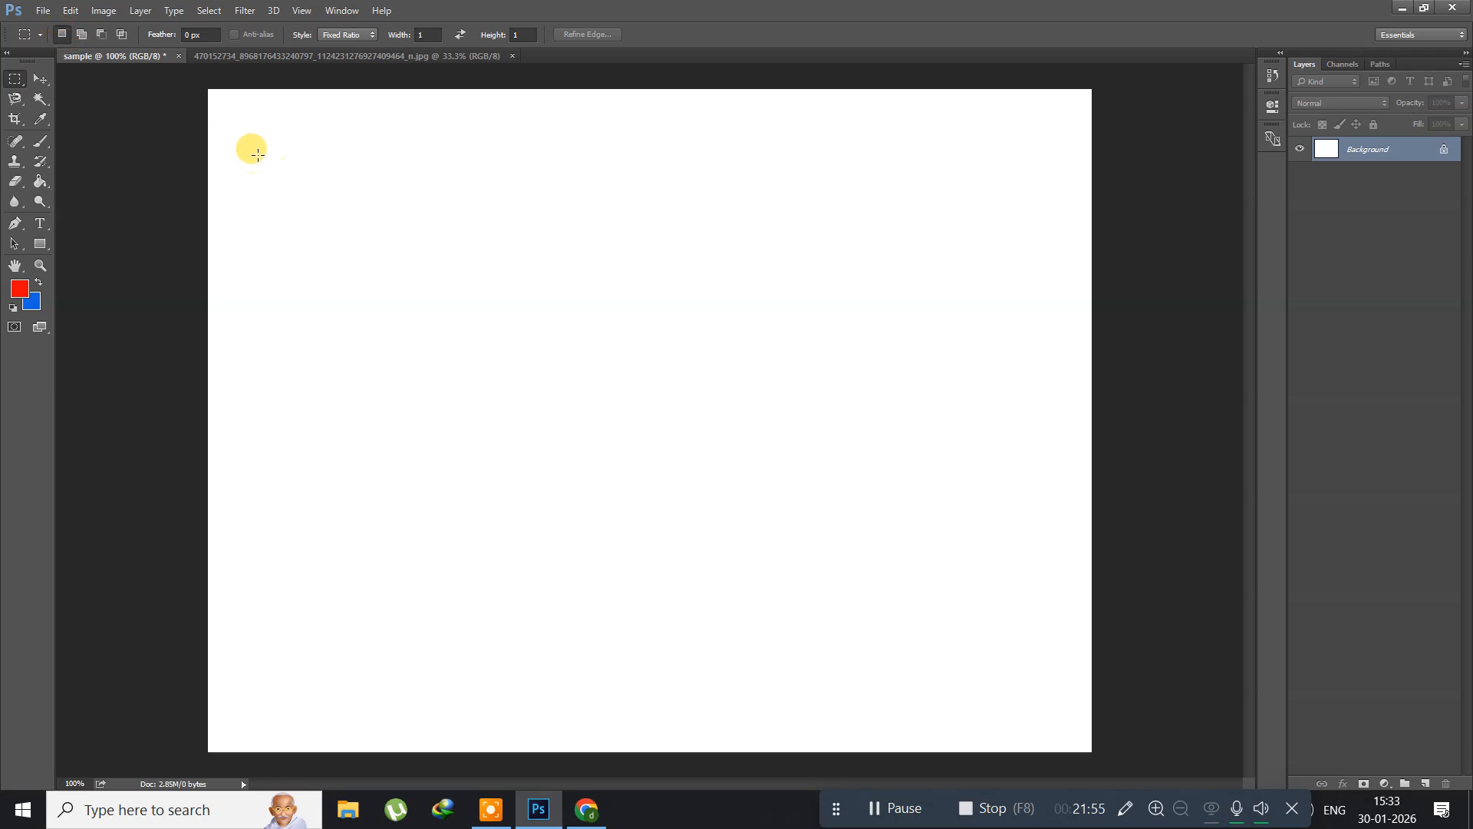
pyautogui.moveTo(257, 142); pyautogui.dragTo(1011, 441)
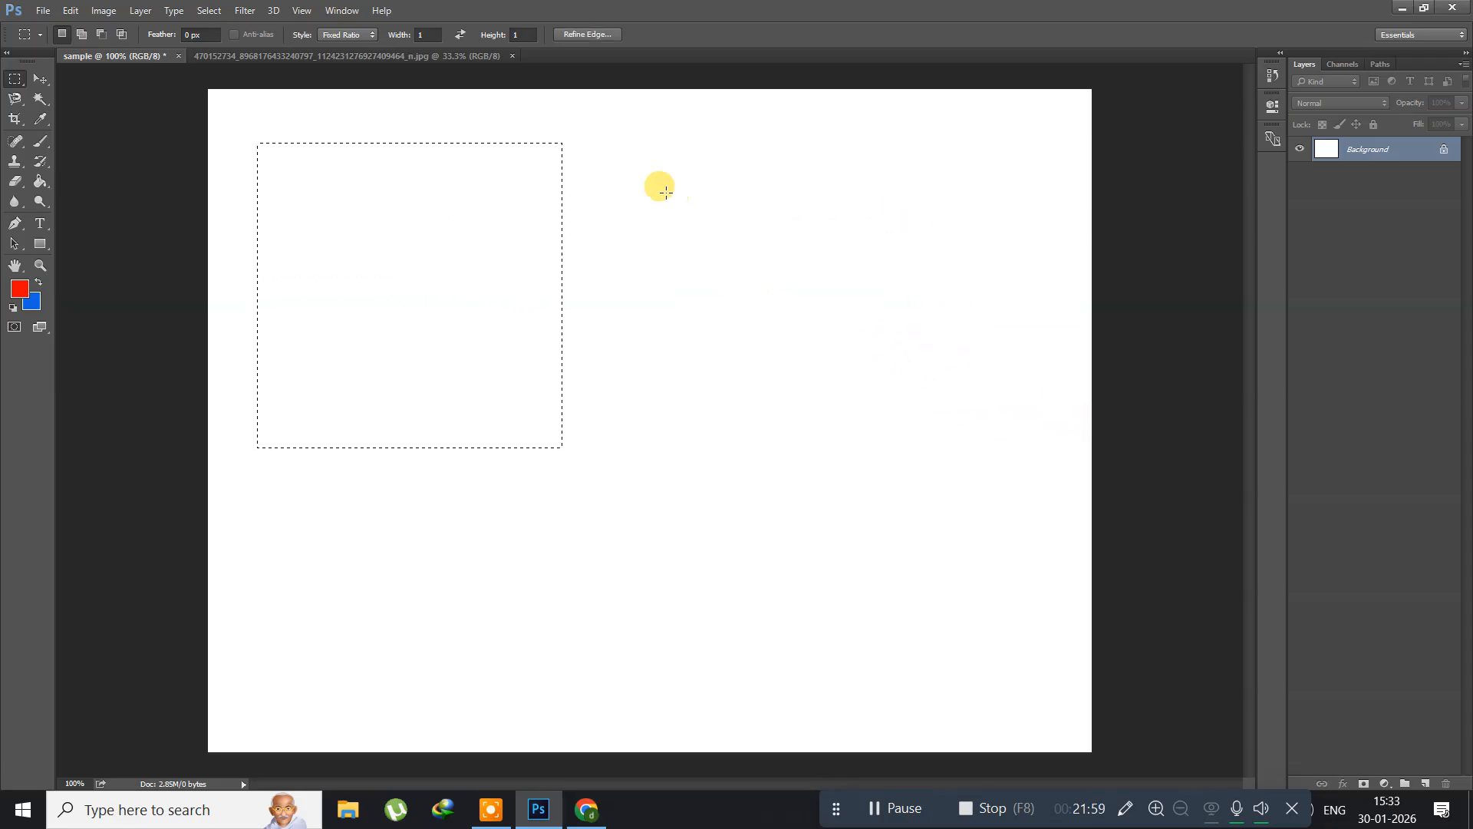
pyautogui.moveTo(626, 151)
pyautogui.mouseDown()
pyautogui.moveTo(839, 352)
pyautogui.moveTo(1025, 491)
pyautogui.mouseUp()
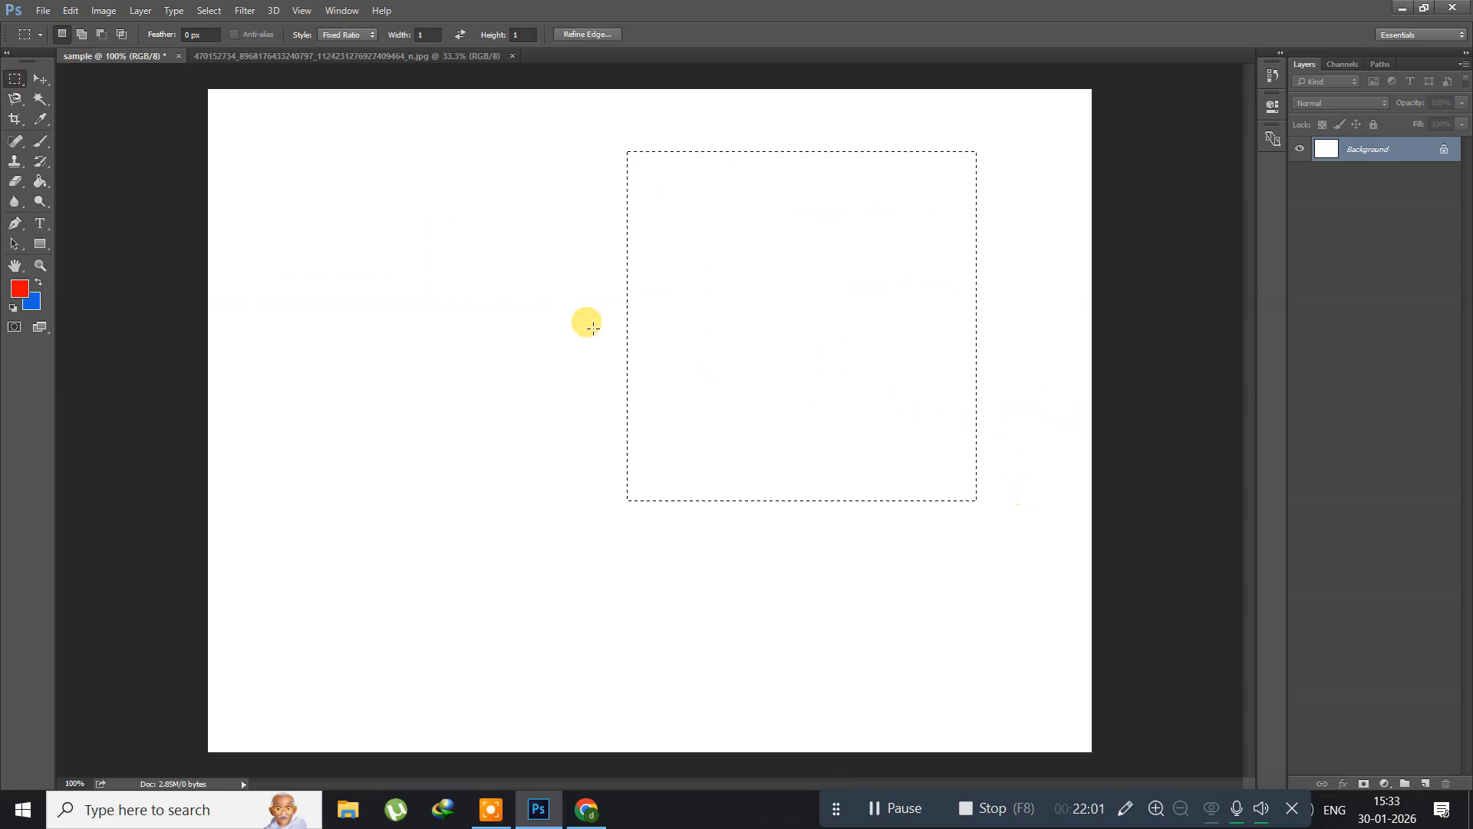
pyautogui.moveTo(277, 129)
pyautogui.mouseDown()
pyautogui.moveTo(783, 428)
pyautogui.moveTo(597, 447)
pyautogui.mouseUp()
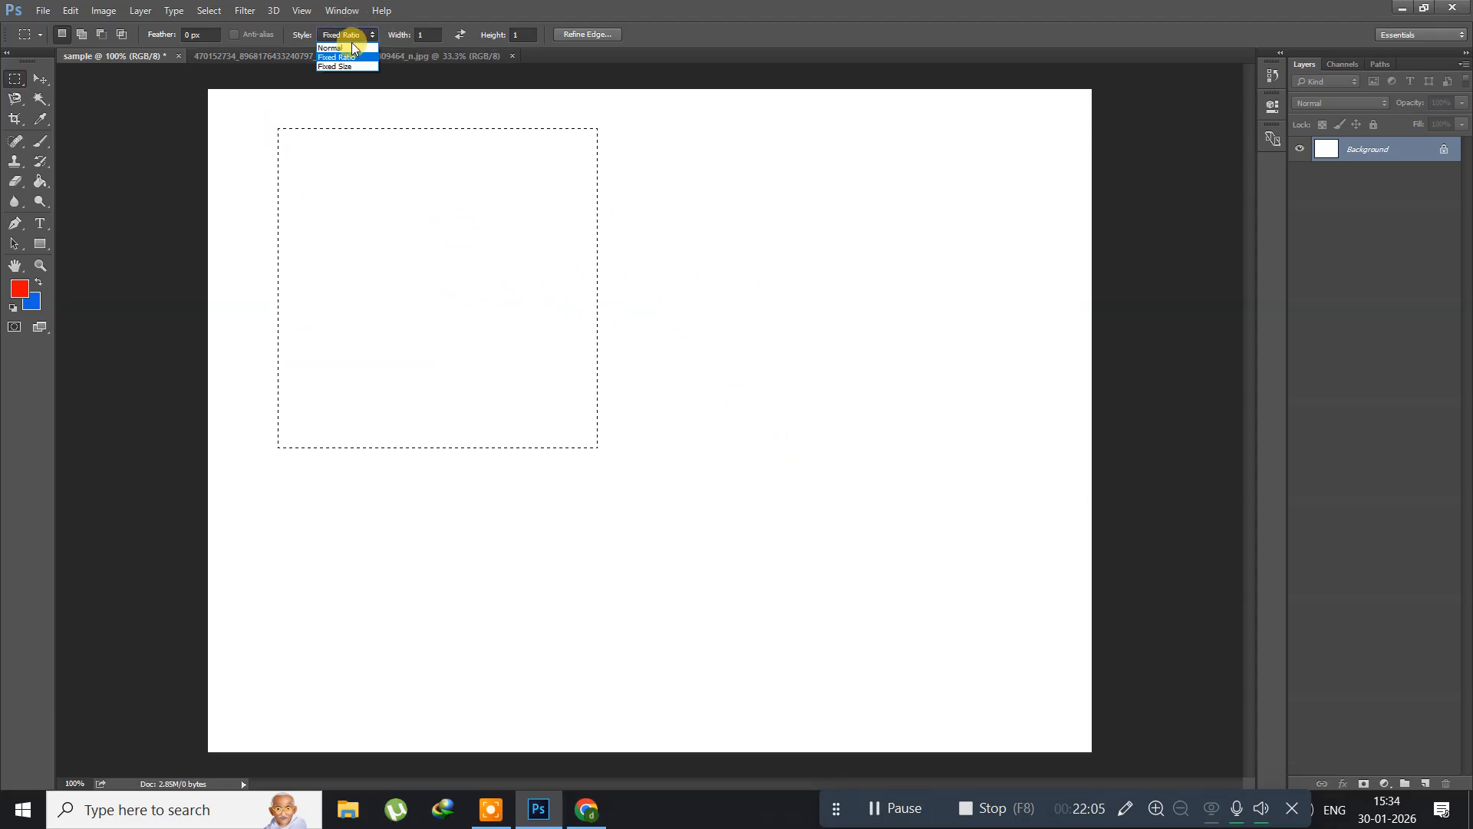
# Step: Set the marquee style to Normal, draw a wide rectangular selection, and add a second one above it plus a third joining both
pyautogui.click(348, 47)
pyautogui.moveTo(251, 480); pyautogui.dragTo(984, 589)
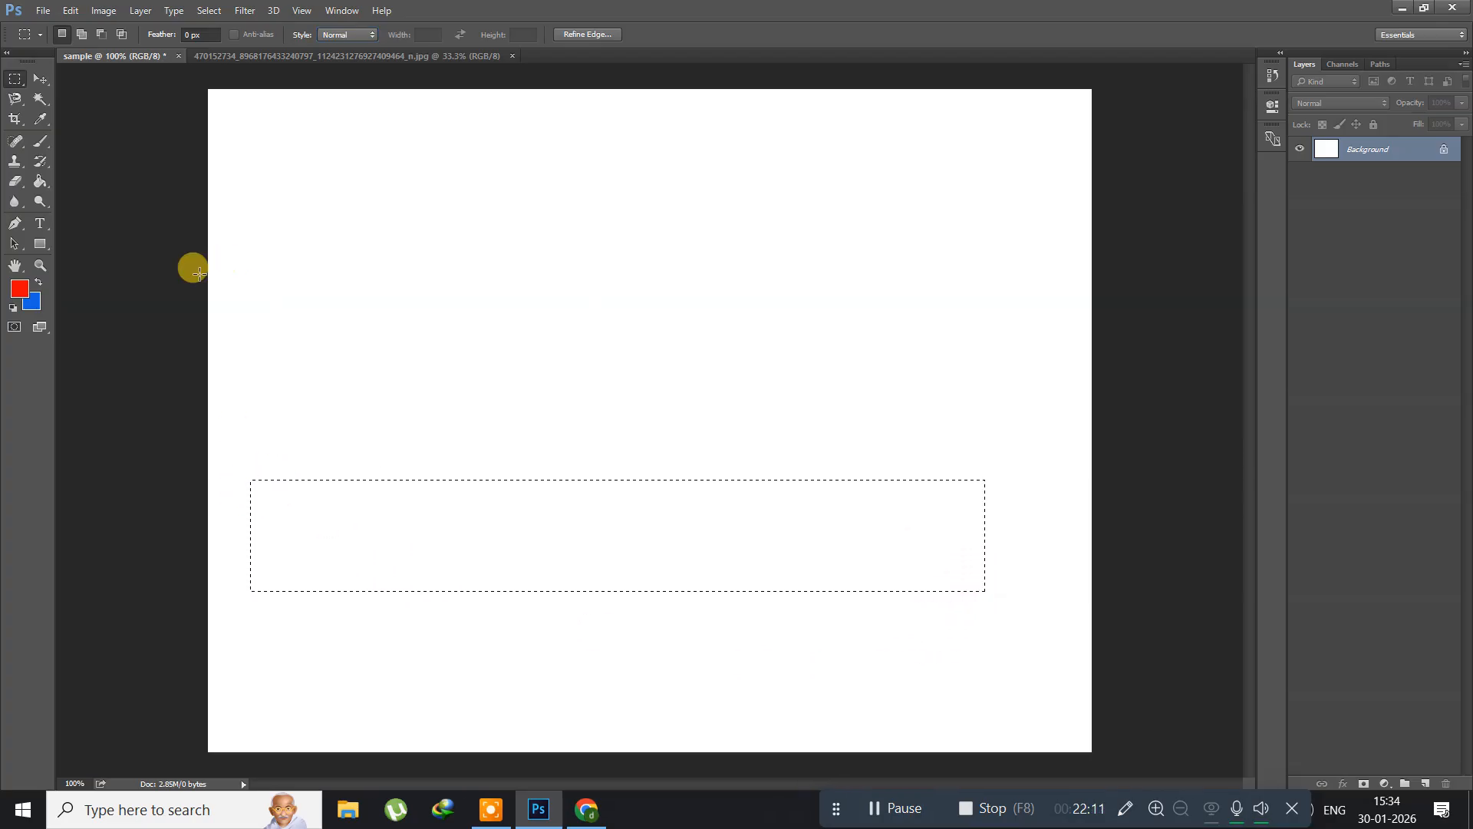
pyautogui.click(82, 34)
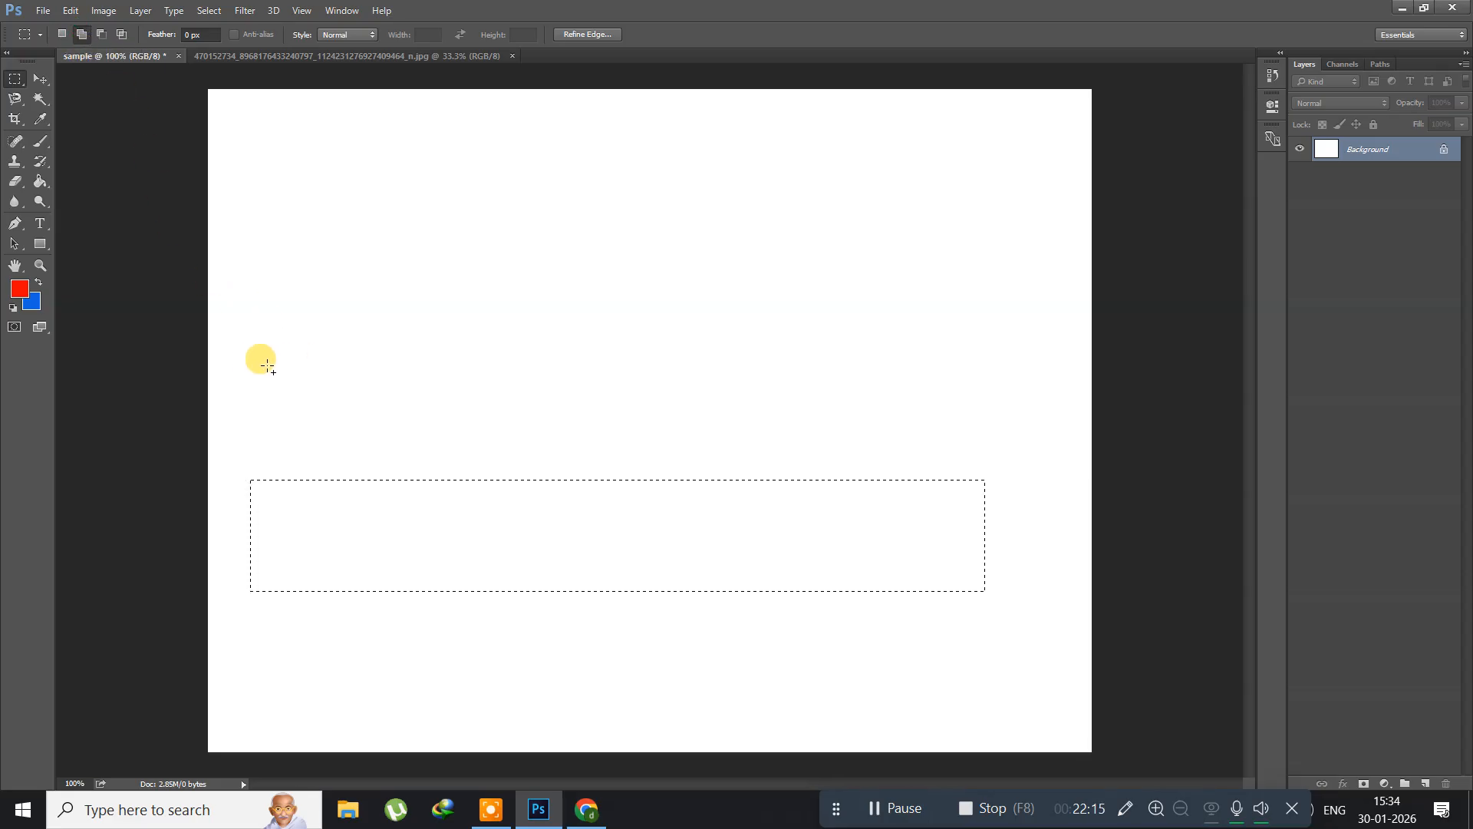
pyautogui.moveTo(252, 364); pyautogui.dragTo(1024, 464)
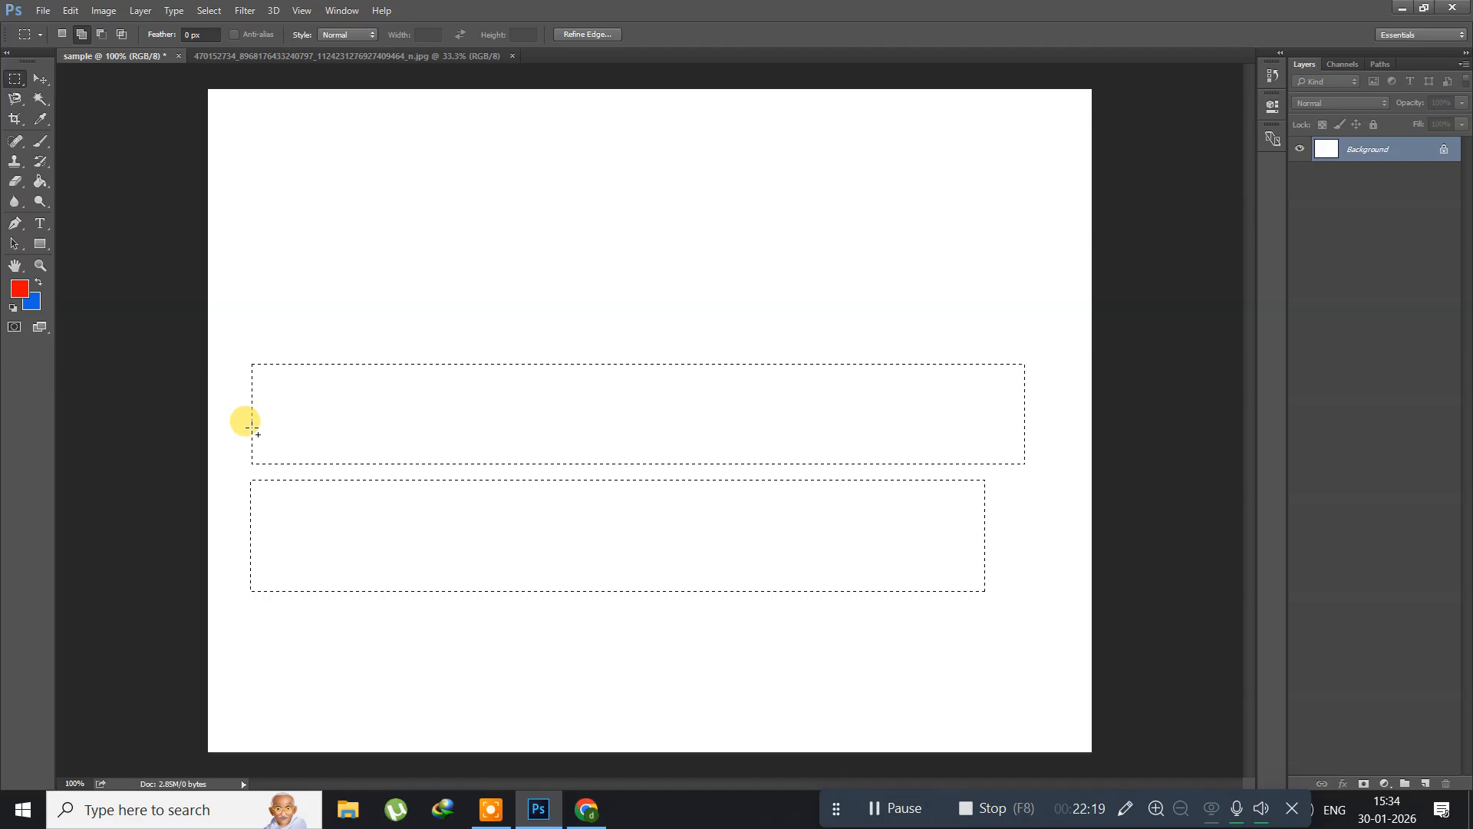
pyautogui.moveTo(317, 419); pyautogui.dragTo(930, 535)
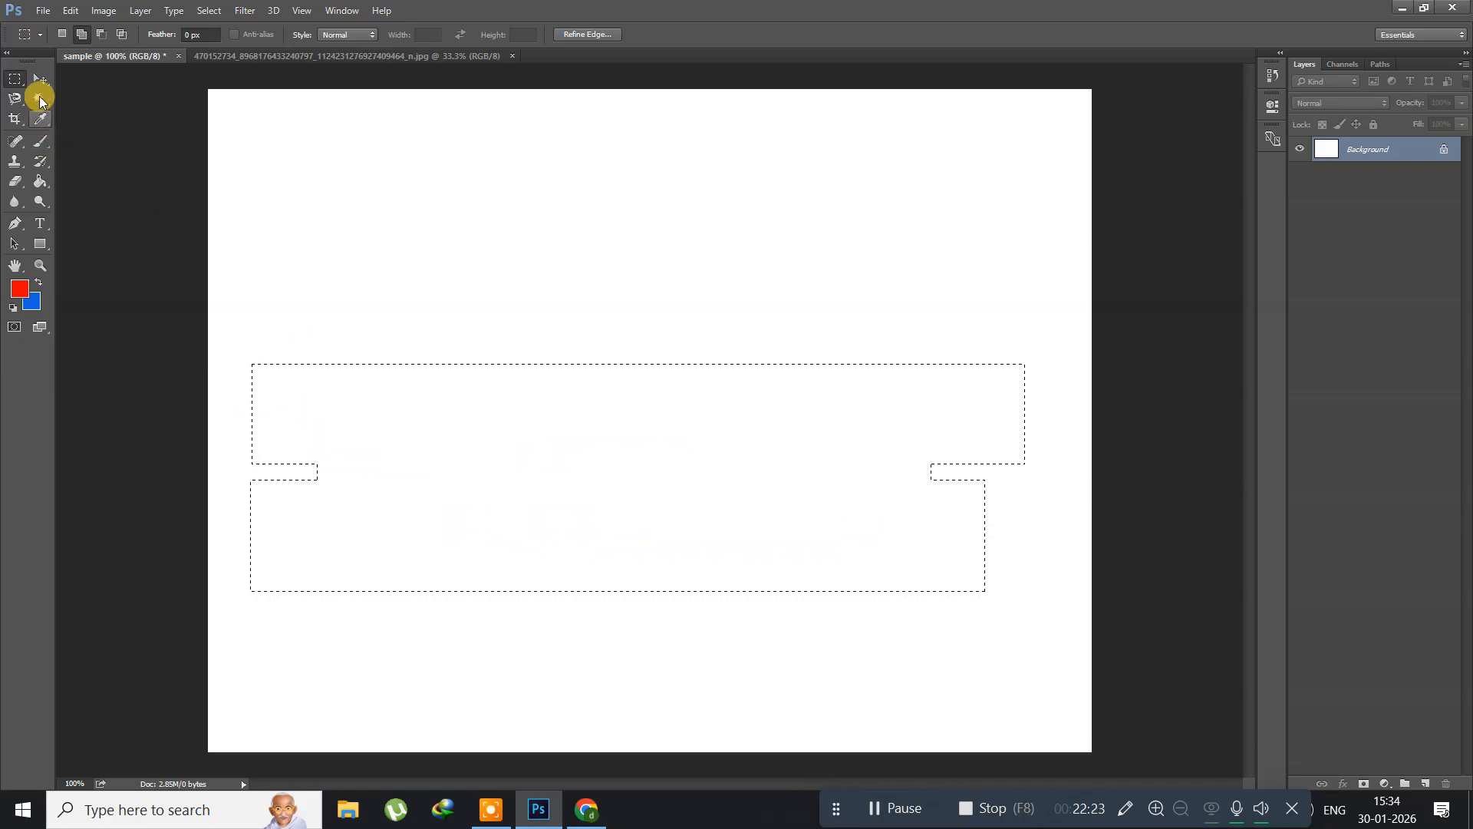
# Step: Subtract a rectangle from the upper-left part of the combined selection, and intersect the remainder with a rectangle over its right end
pyautogui.click(100, 34)
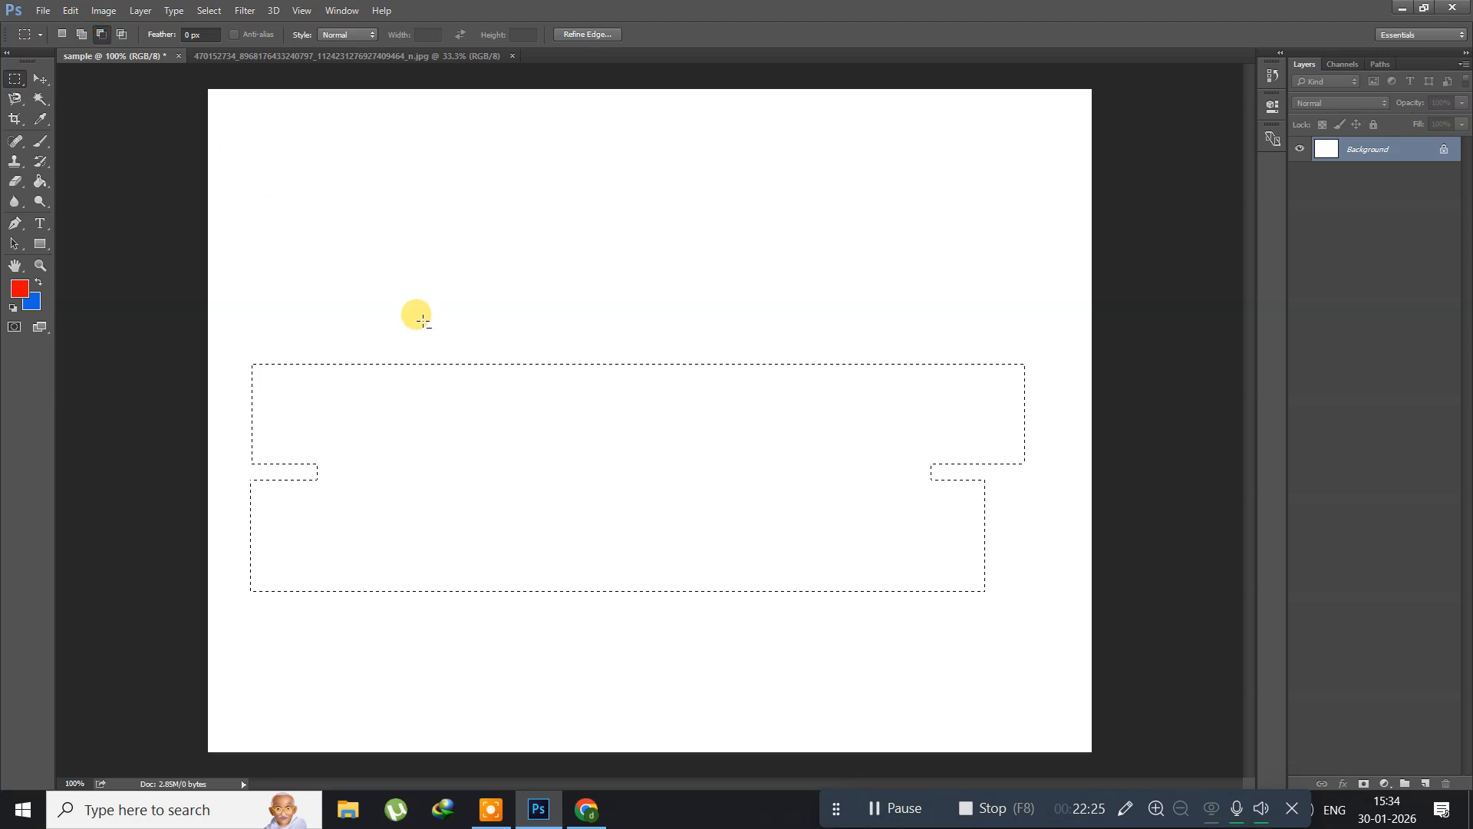
pyautogui.moveTo(280, 278); pyautogui.dragTo(674, 545)
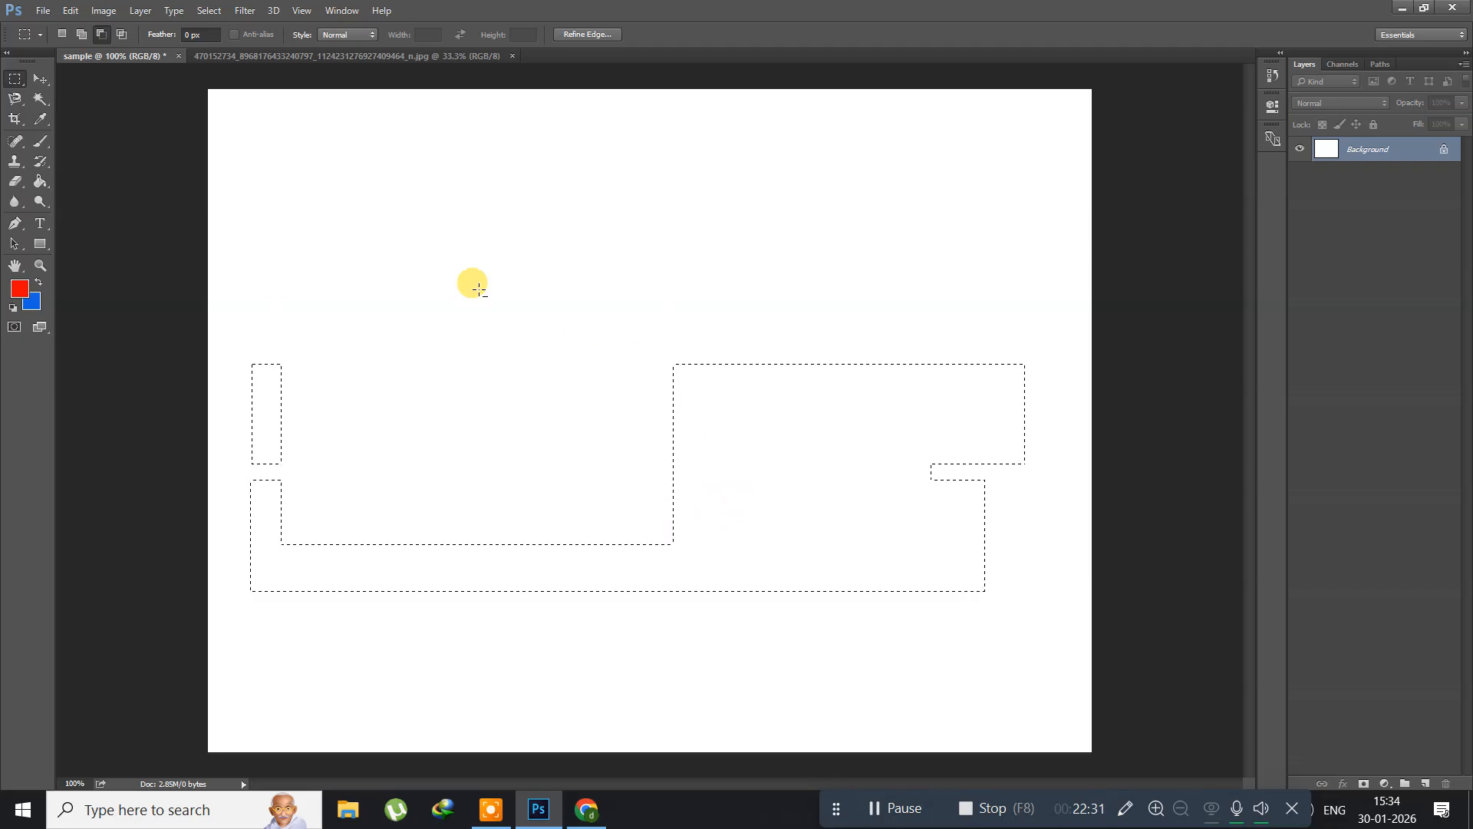
pyautogui.click(121, 34)
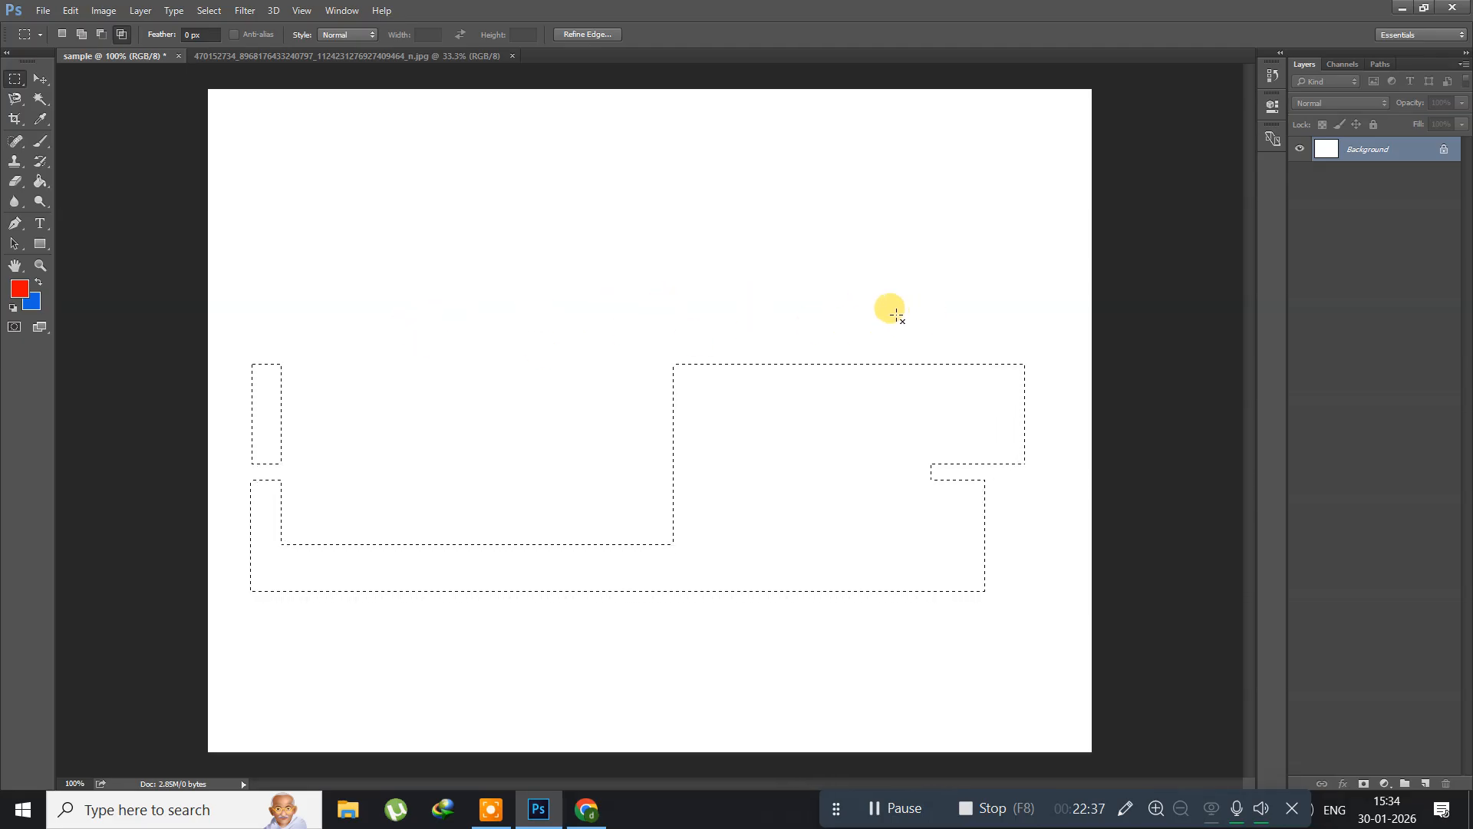
pyautogui.moveTo(1025, 441); pyautogui.dragTo(1095, 532)
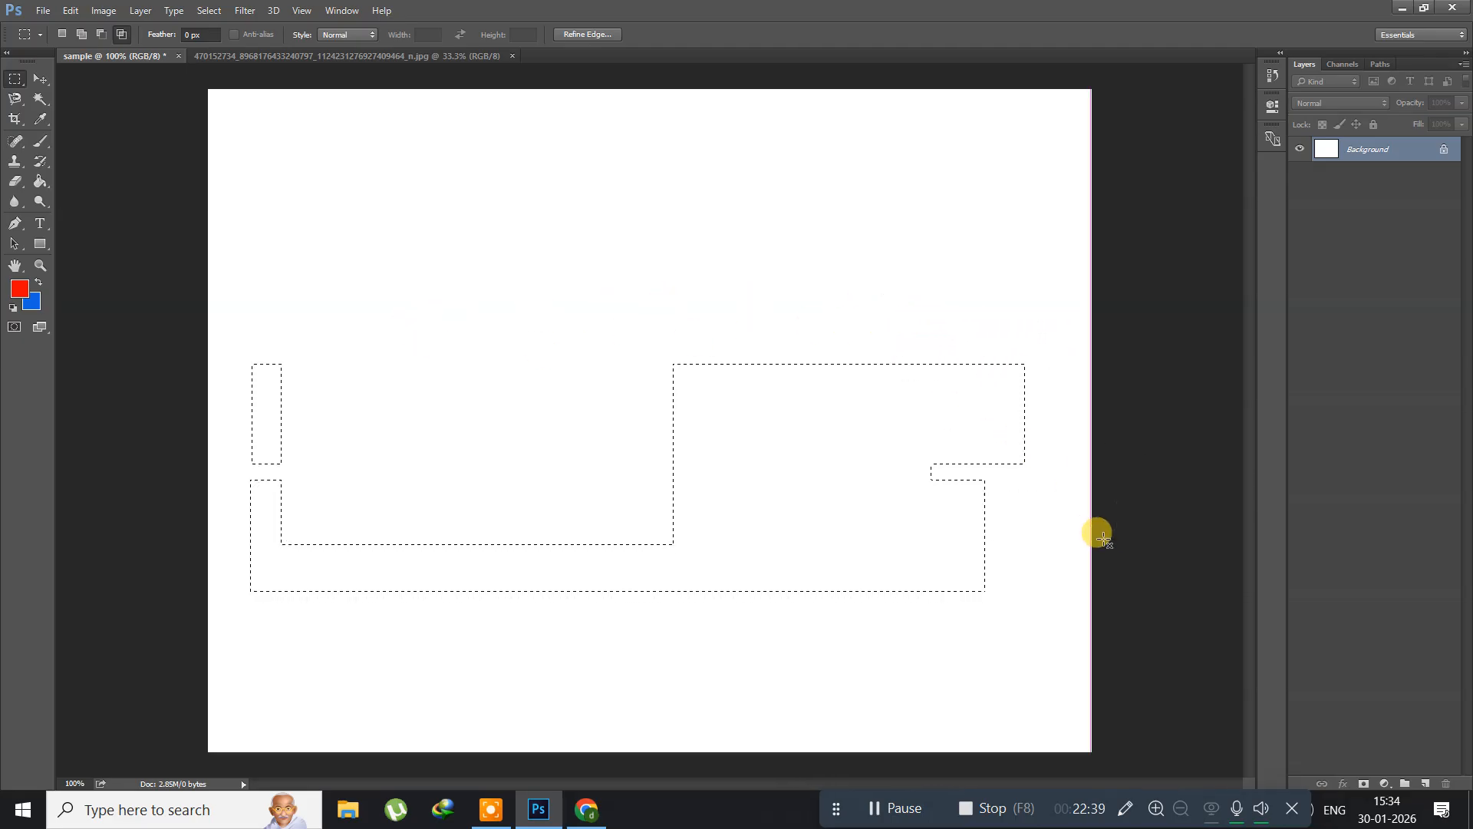
# Step: Clear the old selection, draw a large rectangular marquee selection across the middle of the canvas, and add a new layer
pyautogui.click(858, 549)
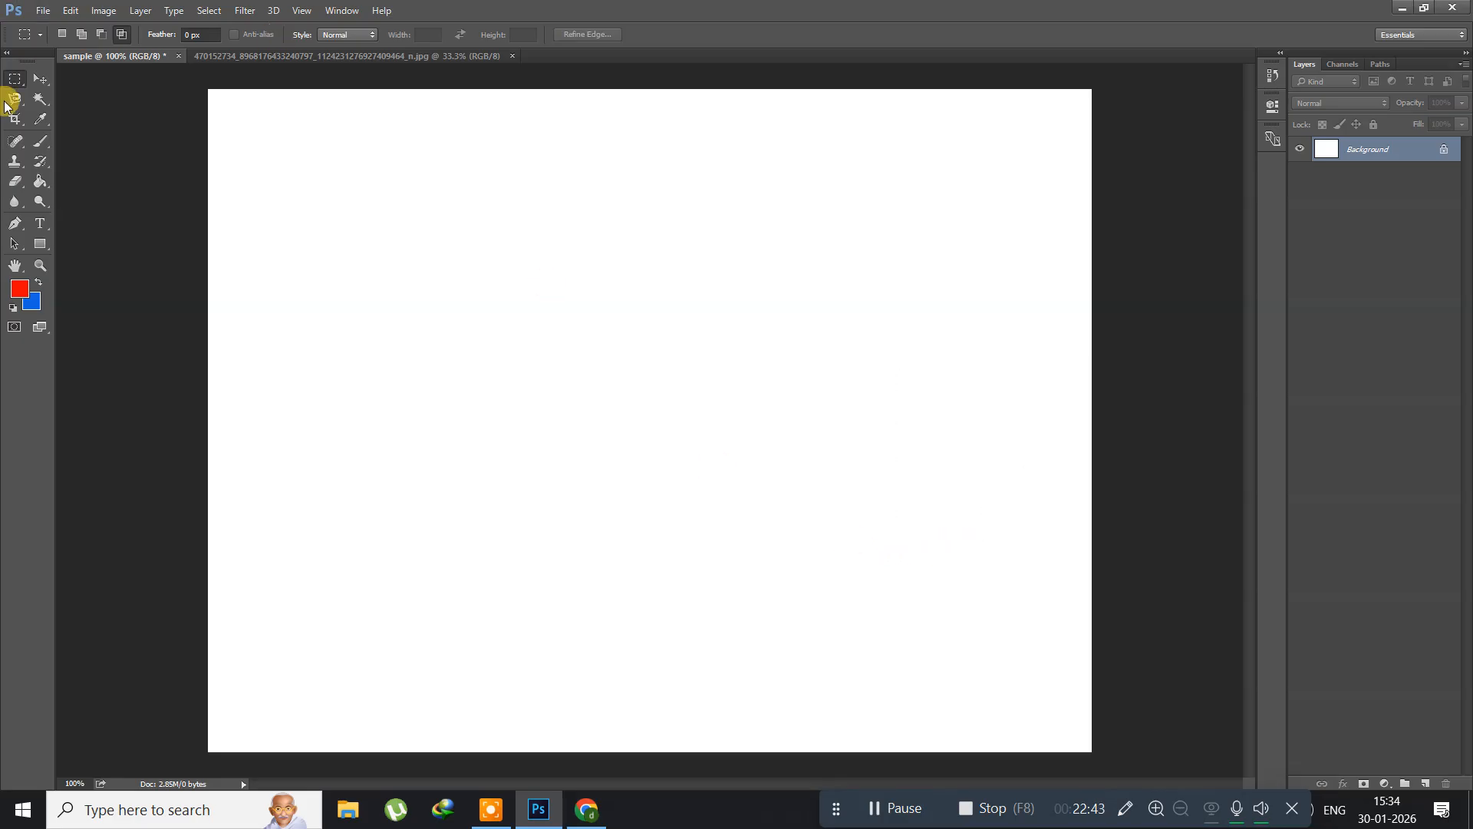
pyautogui.click(79, 36)
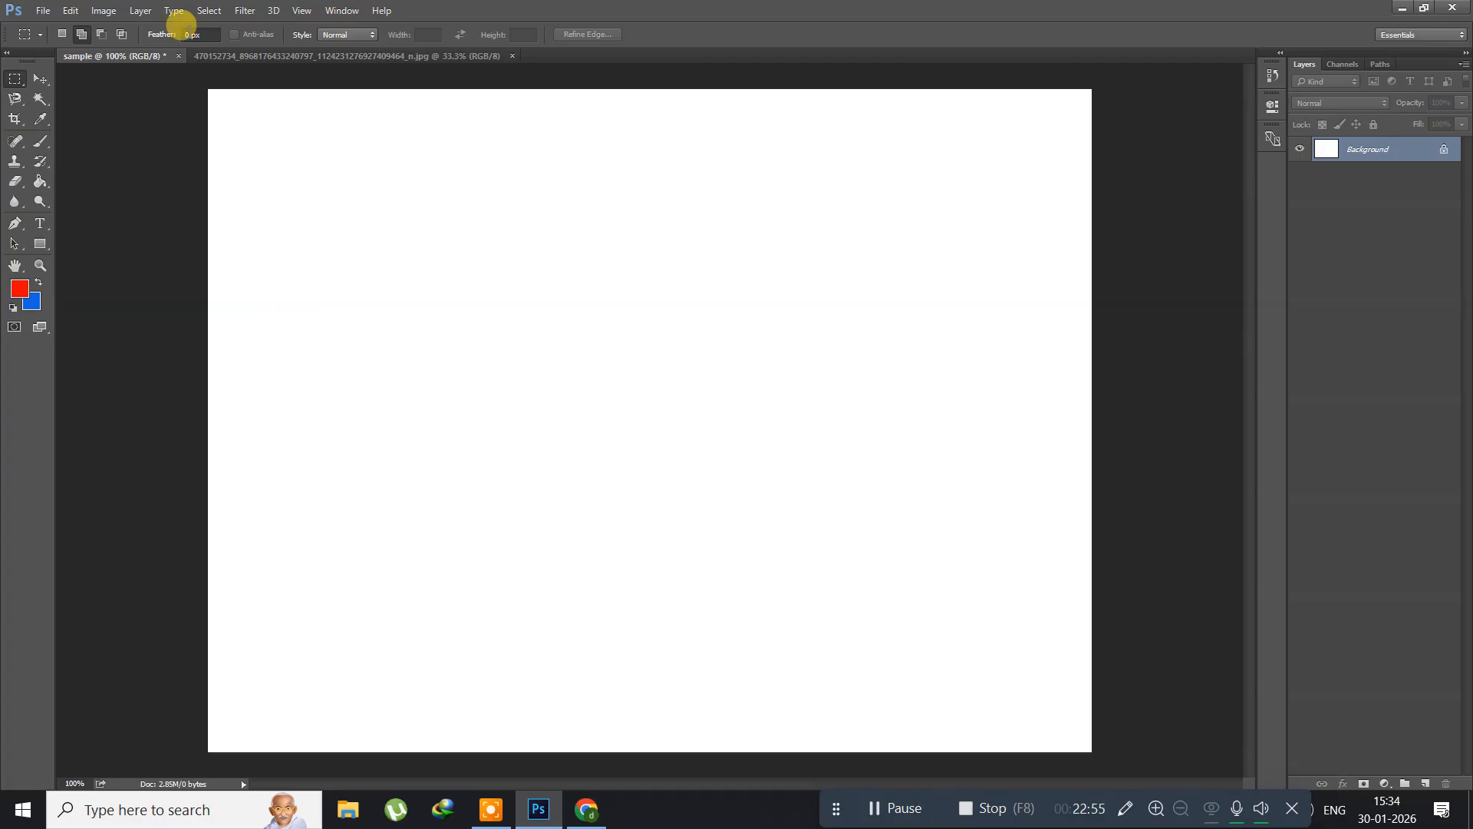
pyautogui.rightClick(15, 87)
pyautogui.click(62, 82)
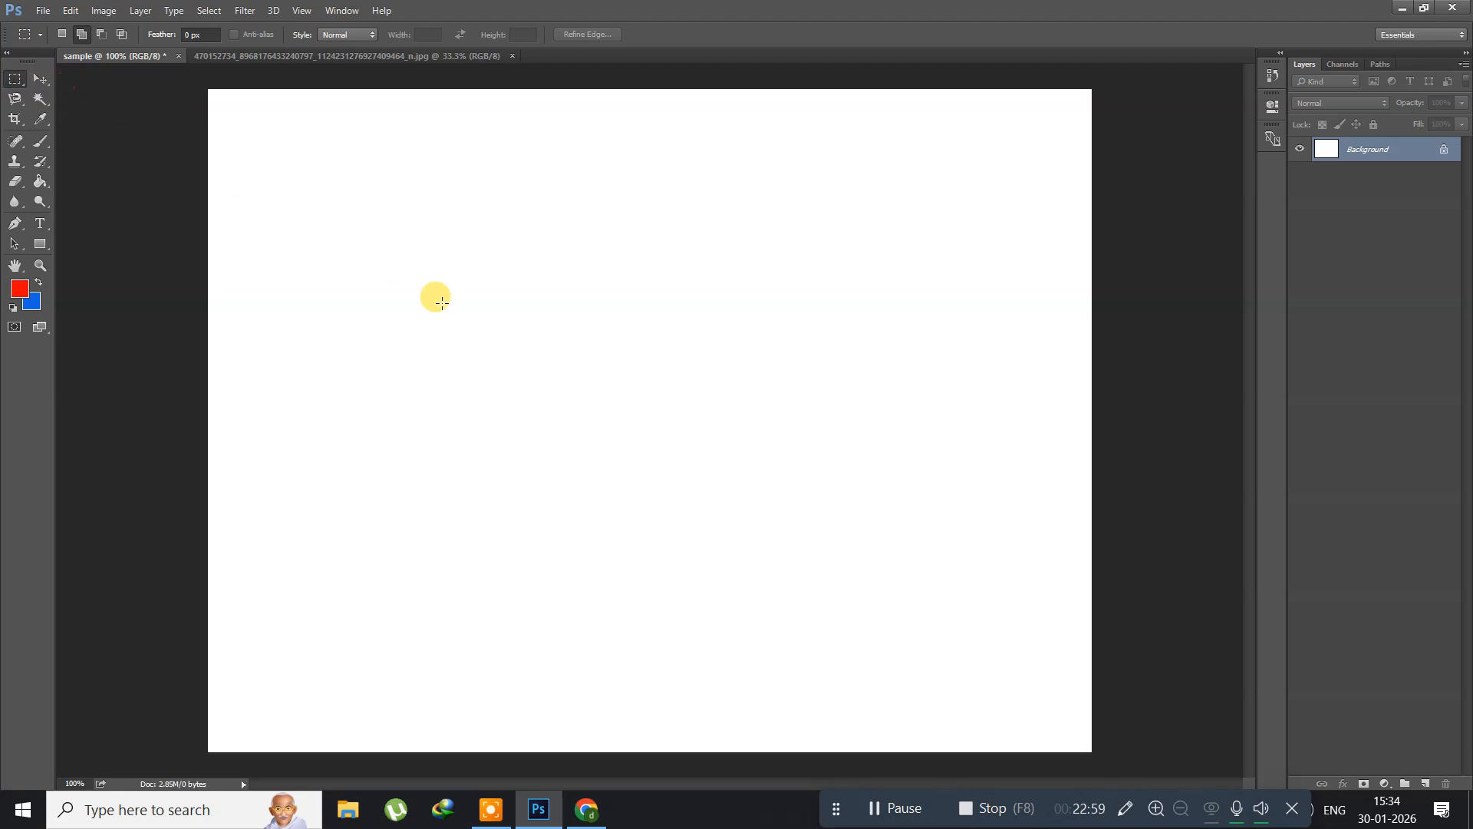
pyautogui.moveTo(274, 208); pyautogui.dragTo(941, 592)
pyautogui.hotkey('ctrl', 'shift', 'n')
pyautogui.press('Return')
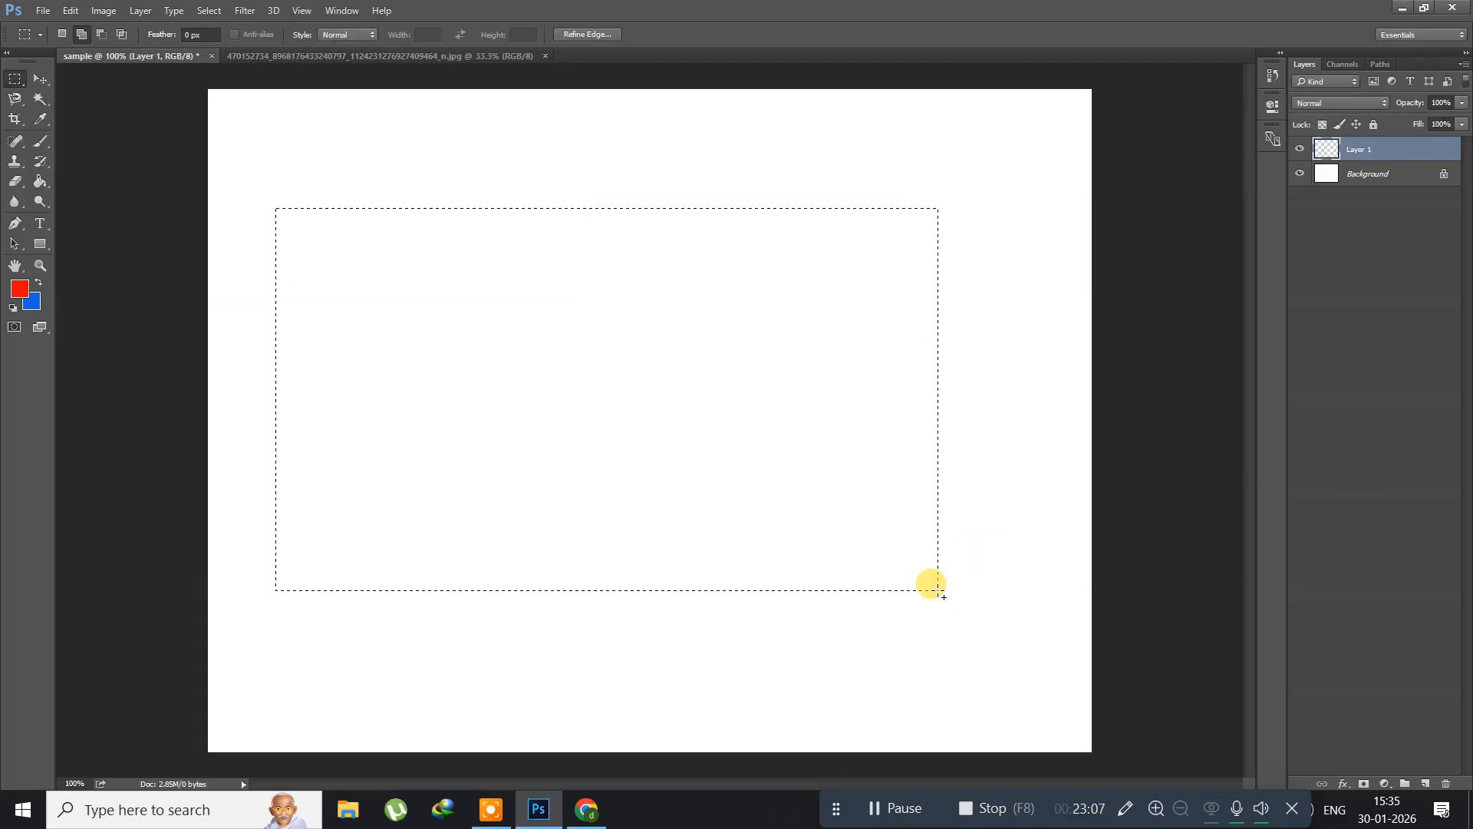
# Step: Set the foreground colour to a dark maroon and fill the rectangular selection on Layer 1 with the Paint Bucket tool
pyautogui.click(22, 288)
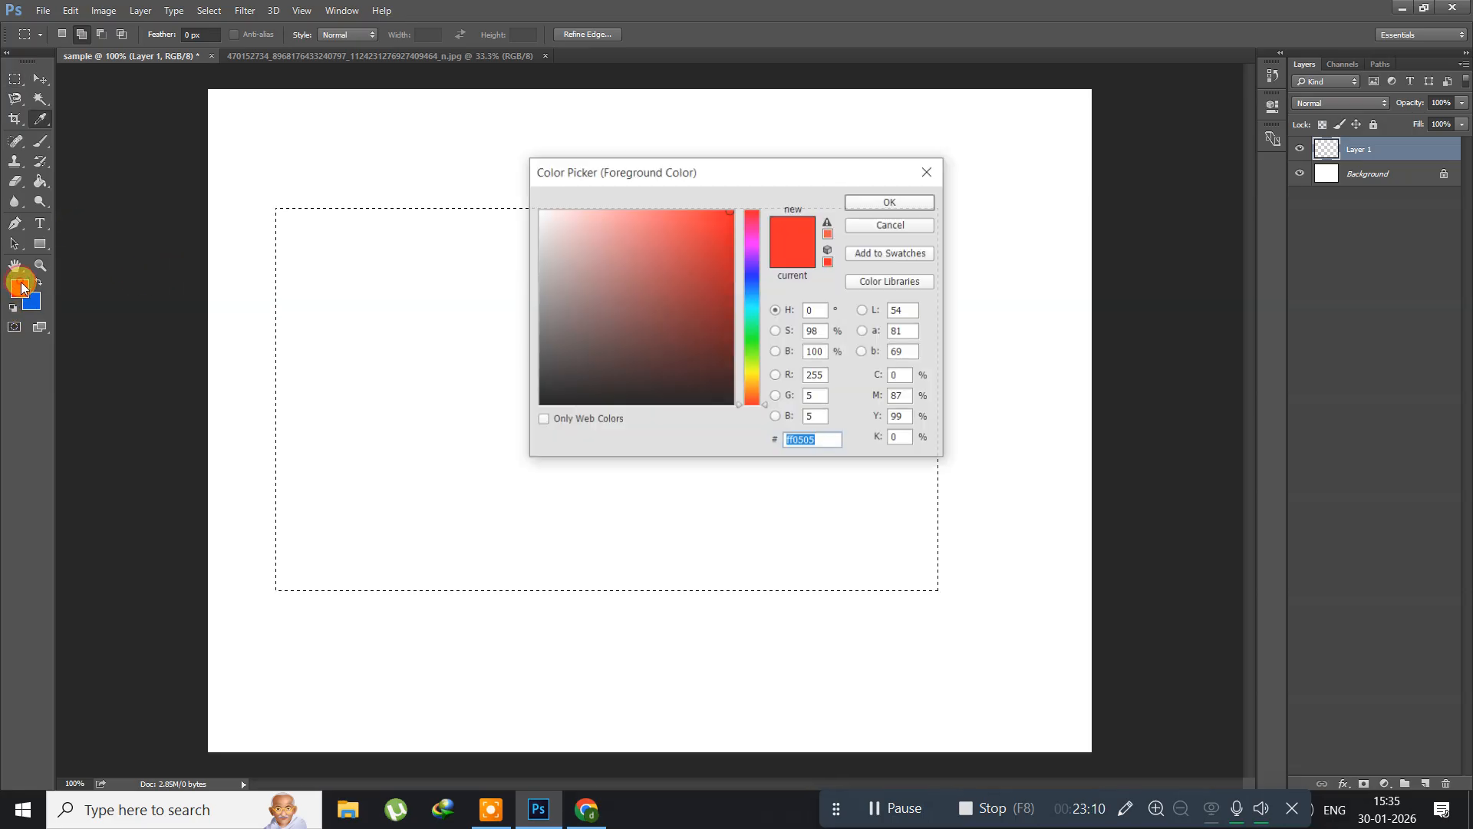
pyautogui.click(679, 355)
pyautogui.click(890, 201)
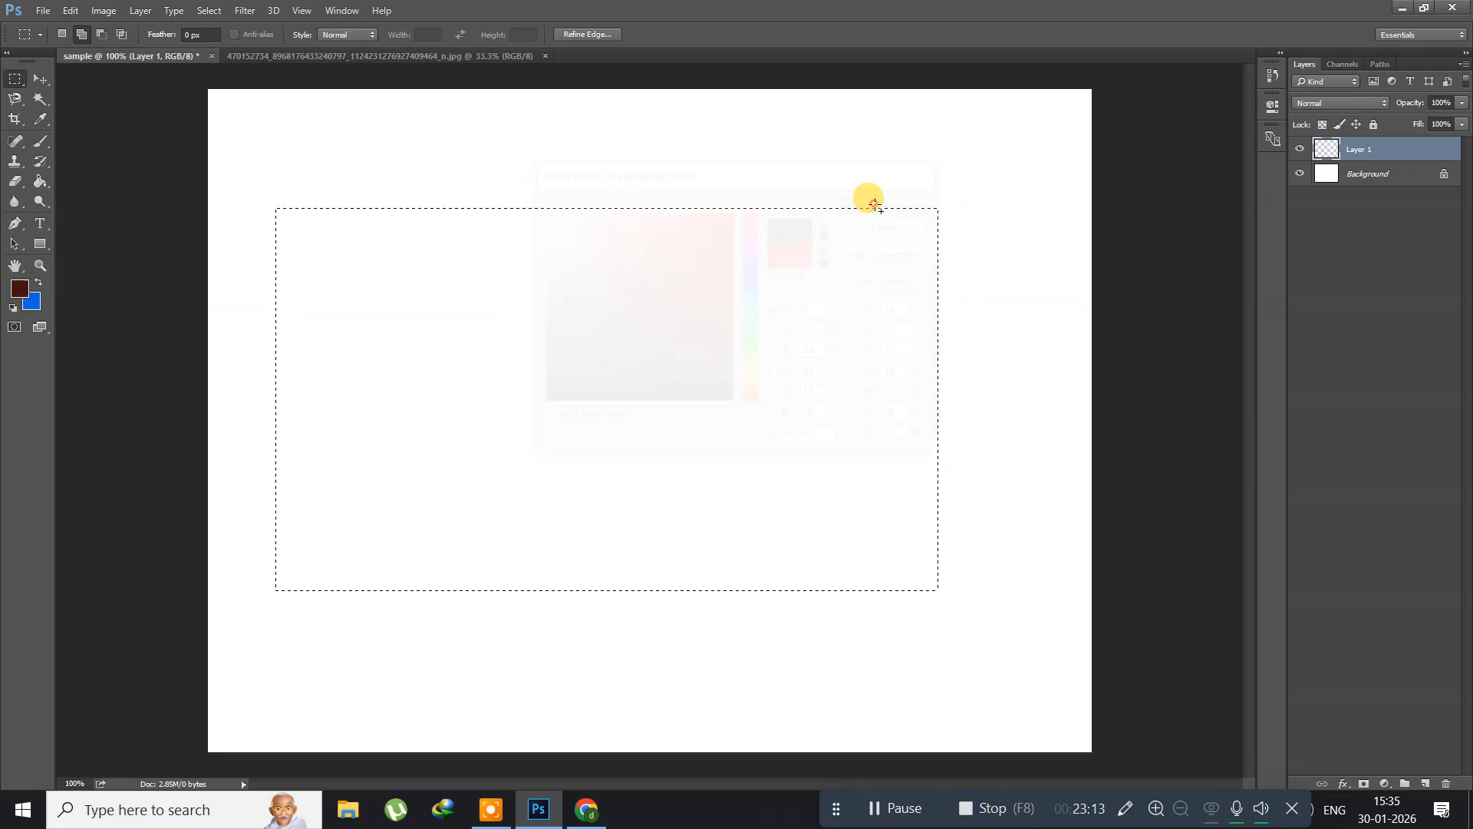
pyautogui.click(41, 182)
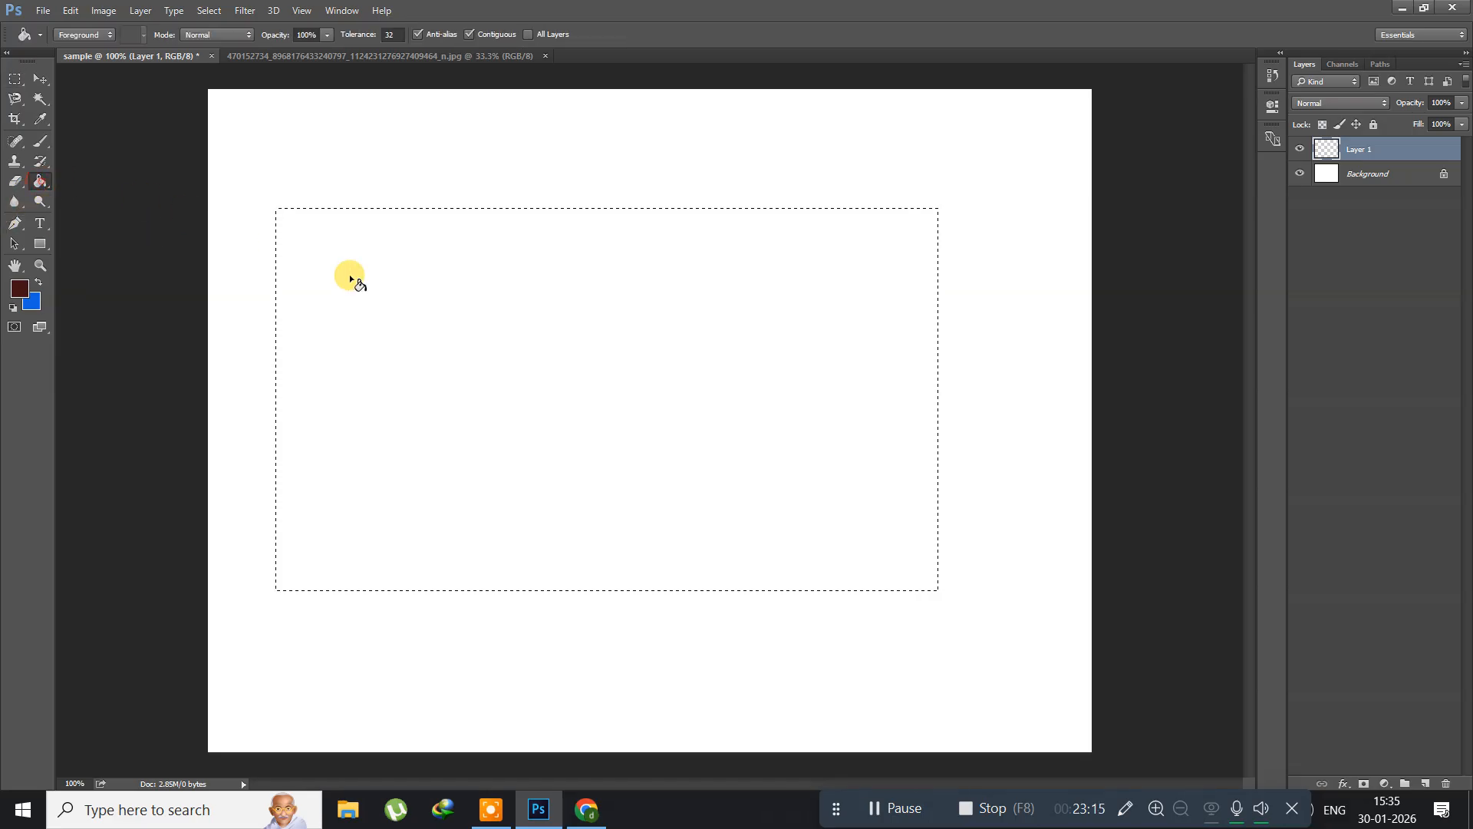
pyautogui.click(482, 324)
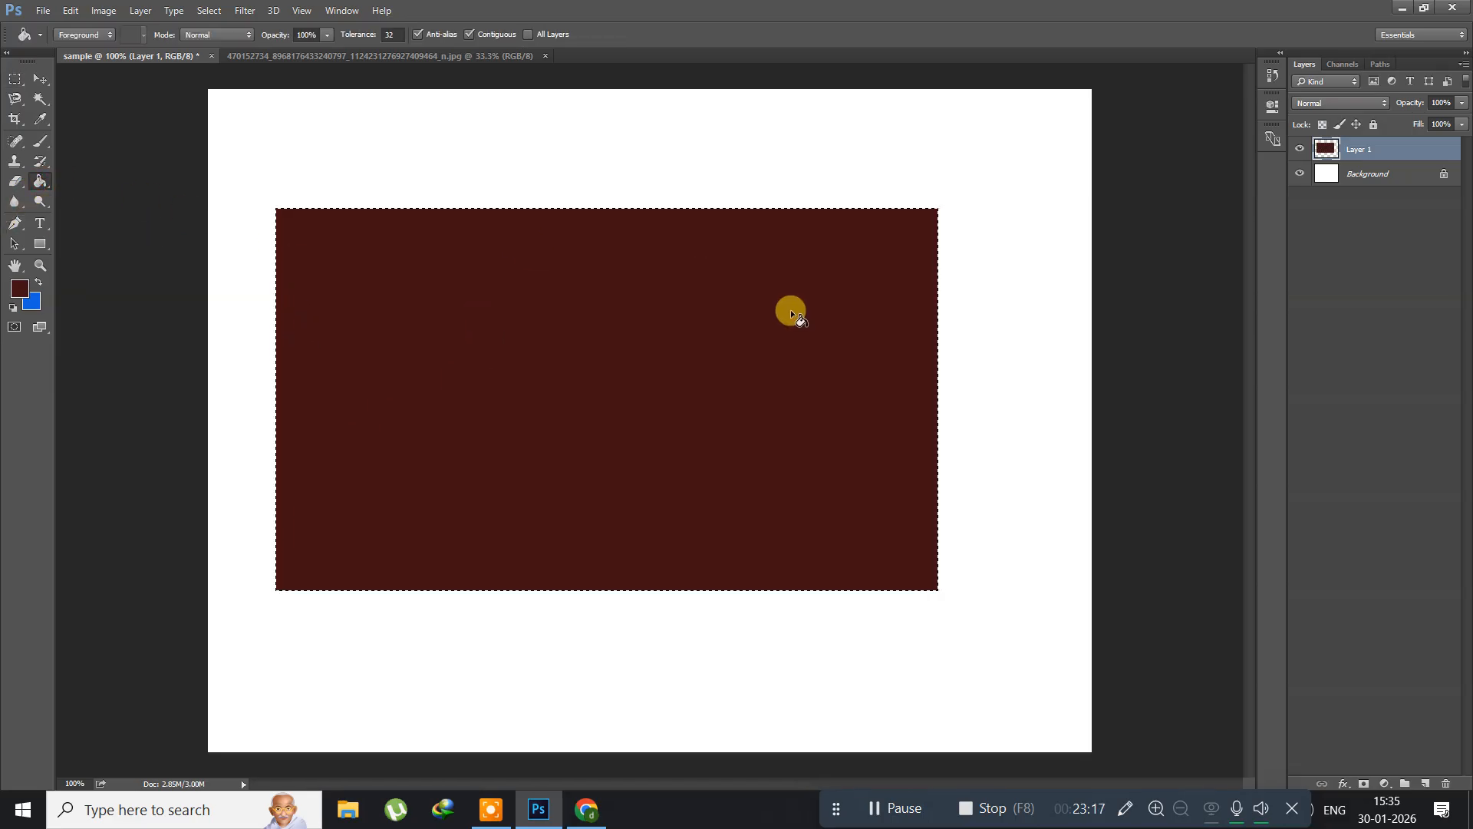
# Step: Shrink the selection about its centre to about 96%, delete the maroon inside it to leave a thin frame, and deselect
pyautogui.click(208, 11)
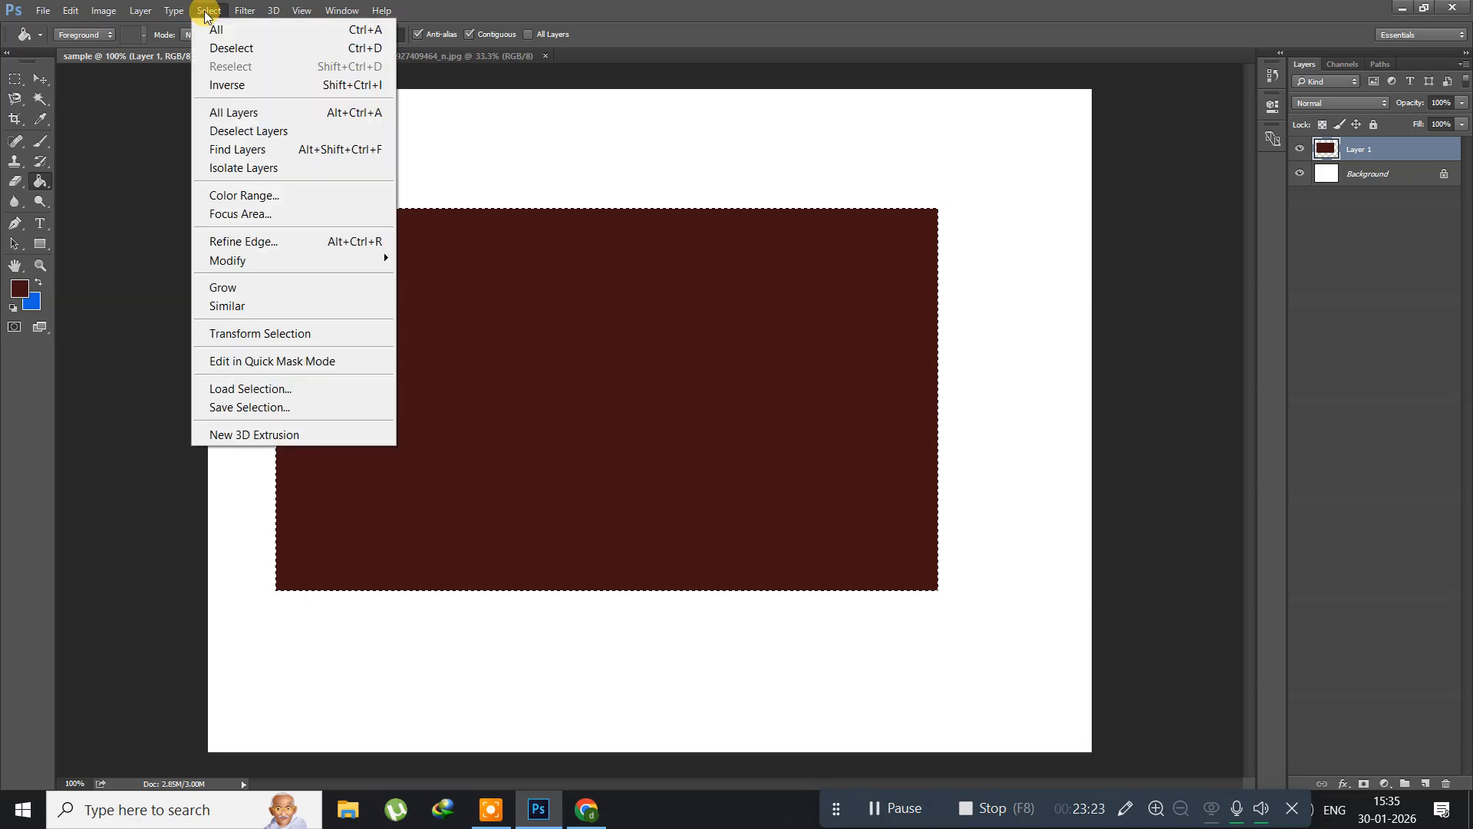
pyautogui.click(282, 334)
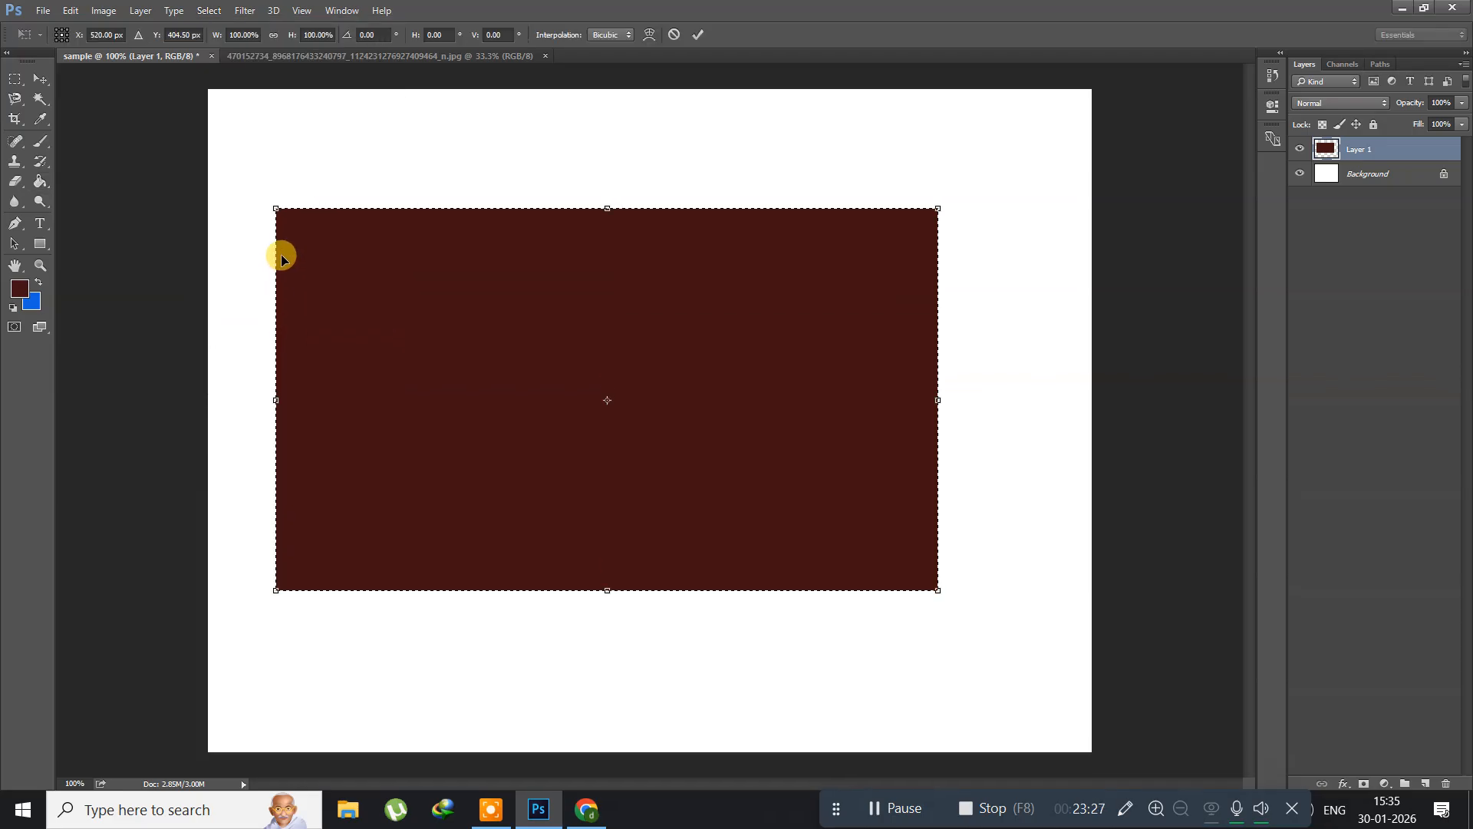
pyautogui.moveTo(276, 208); pyautogui.dragTo(289, 216)
pyautogui.moveTo(289, 217); pyautogui.dragTo(290, 218)
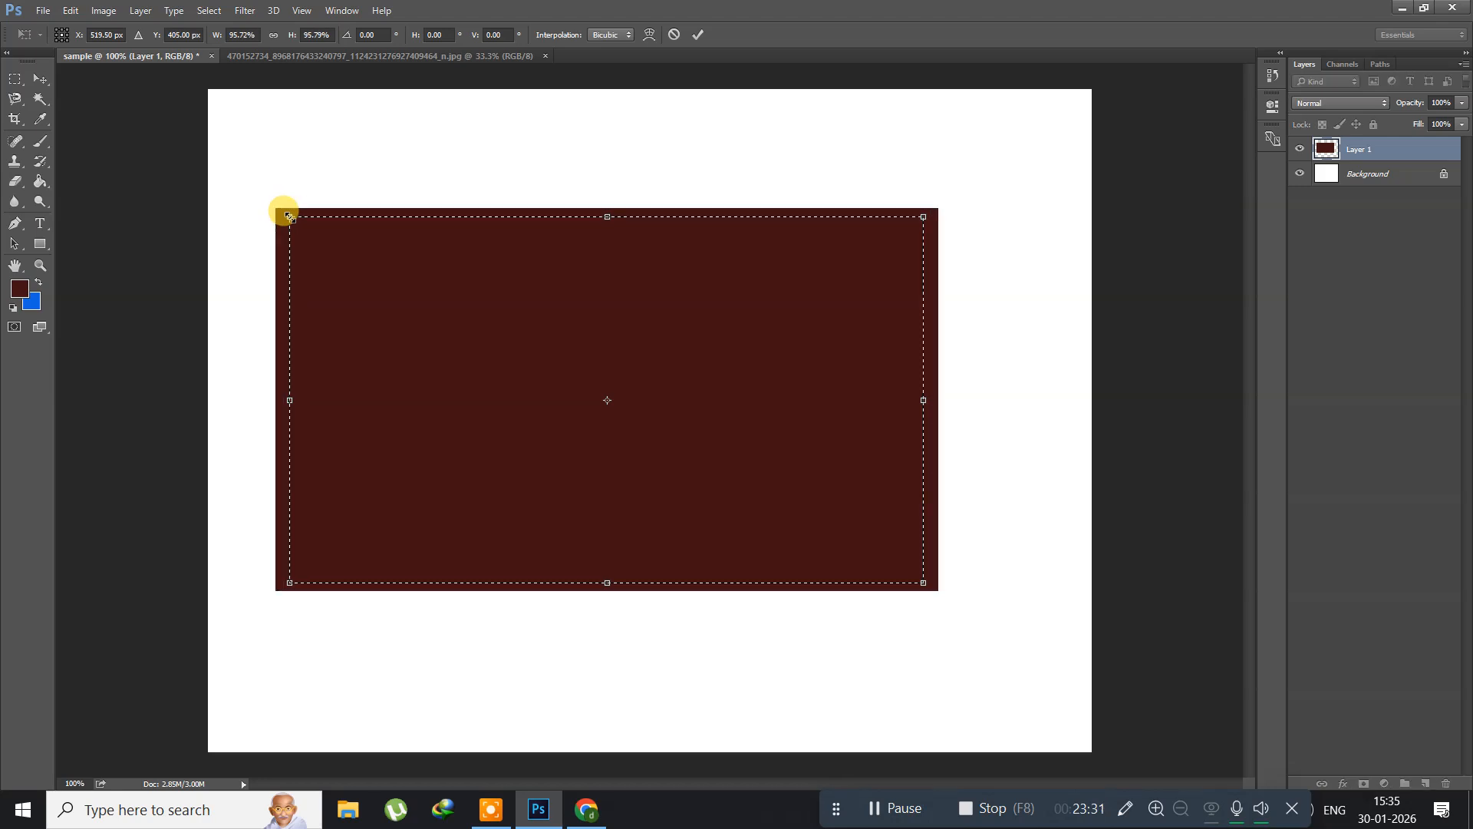
pyautogui.press('Return')
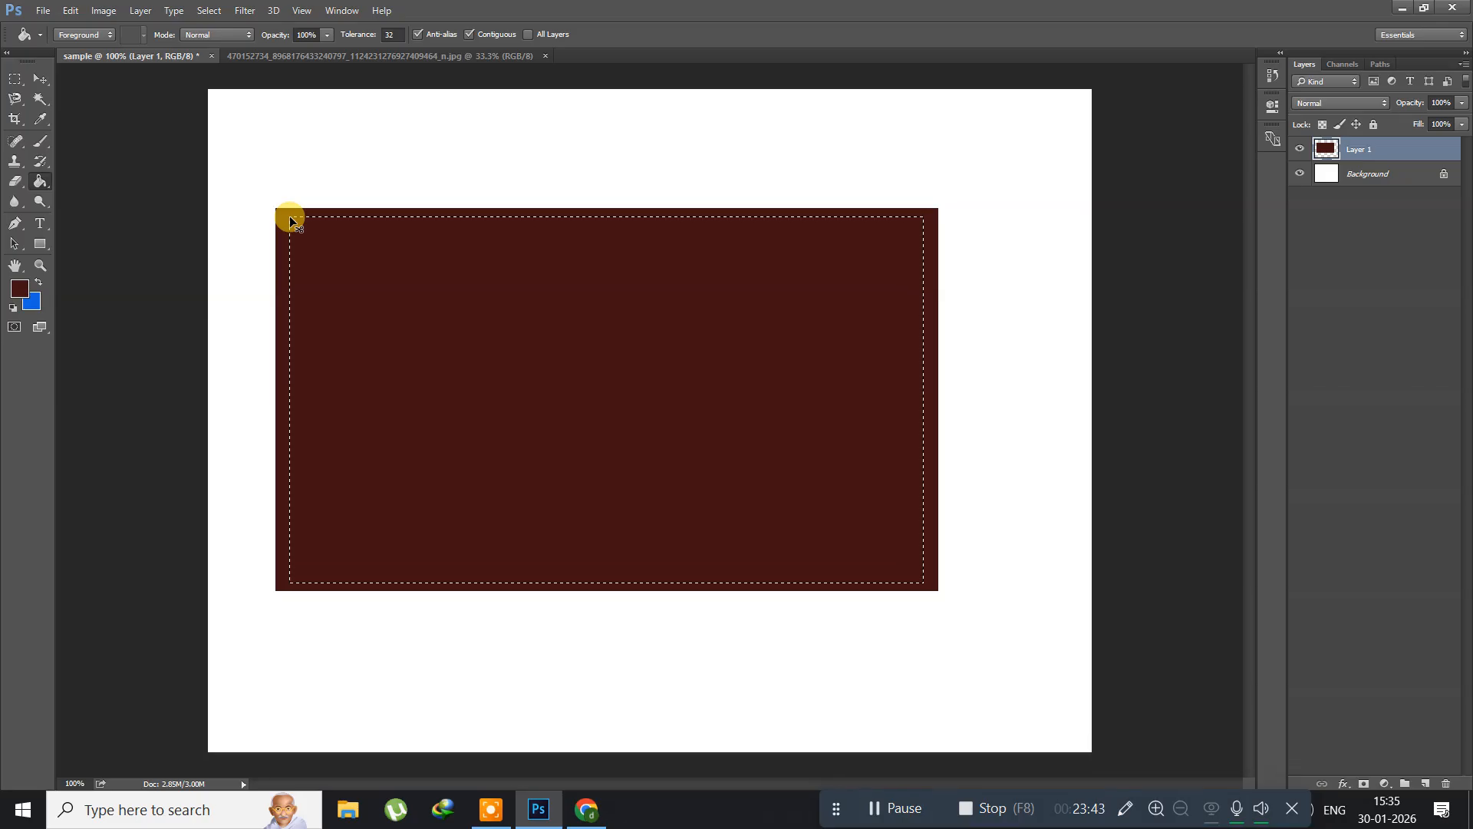
pyautogui.press('Delete')
pyautogui.hotkey('ctrl', 'd')
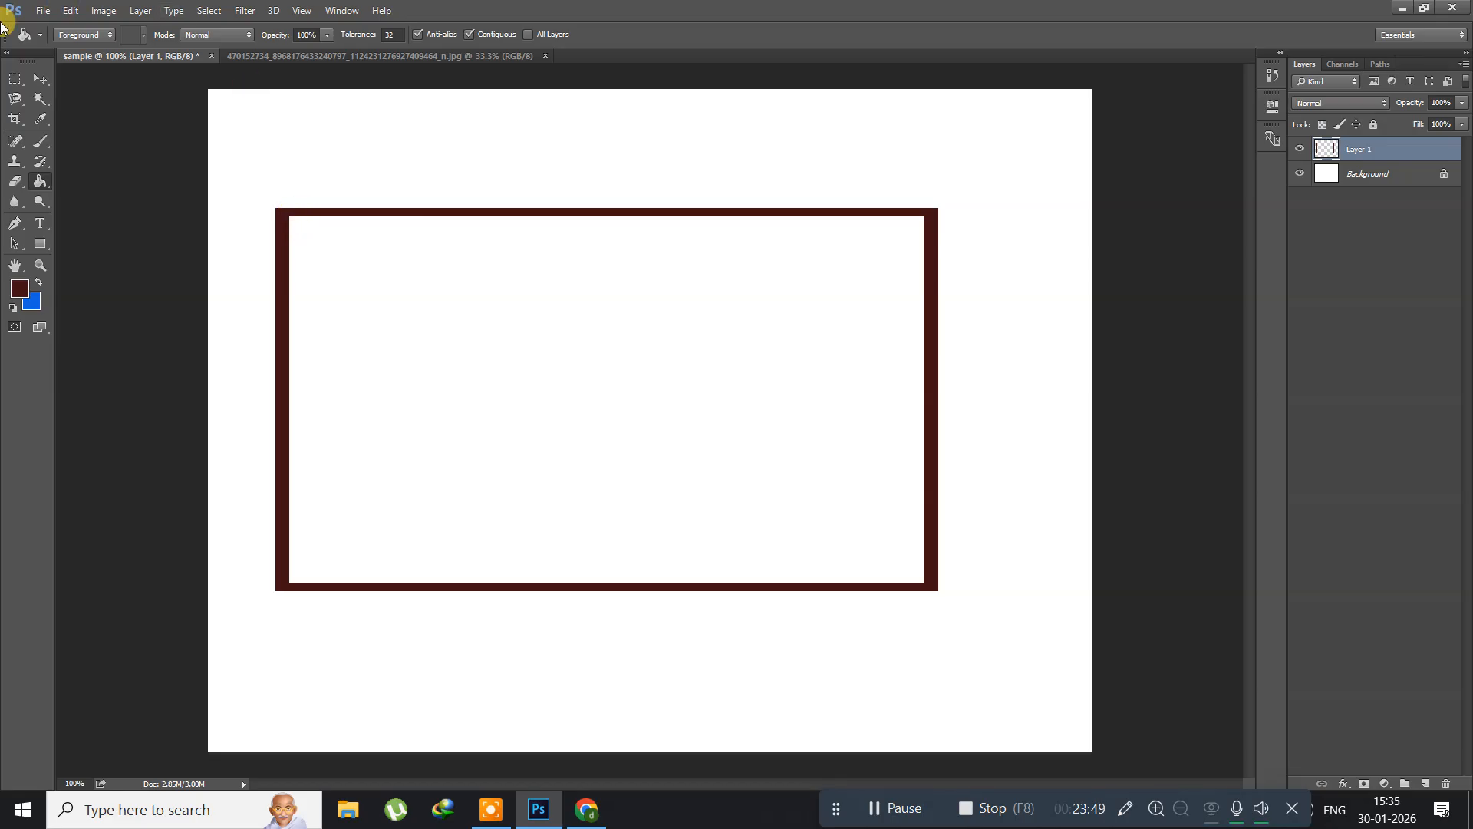
# Step: Open the landscape picture 16.bmp from the psimages folder
pyautogui.click(43, 11)
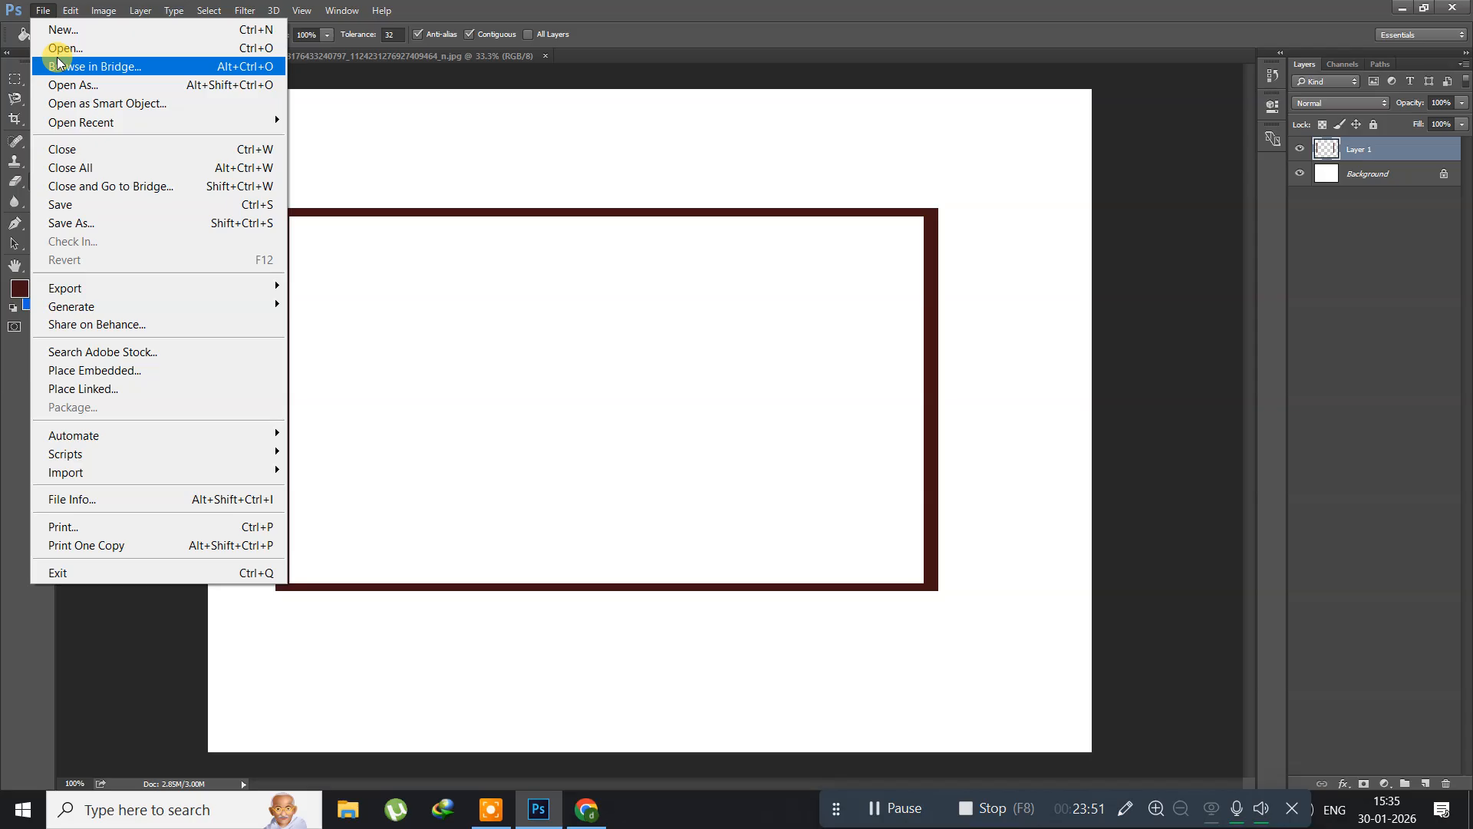
pyautogui.click(62, 51)
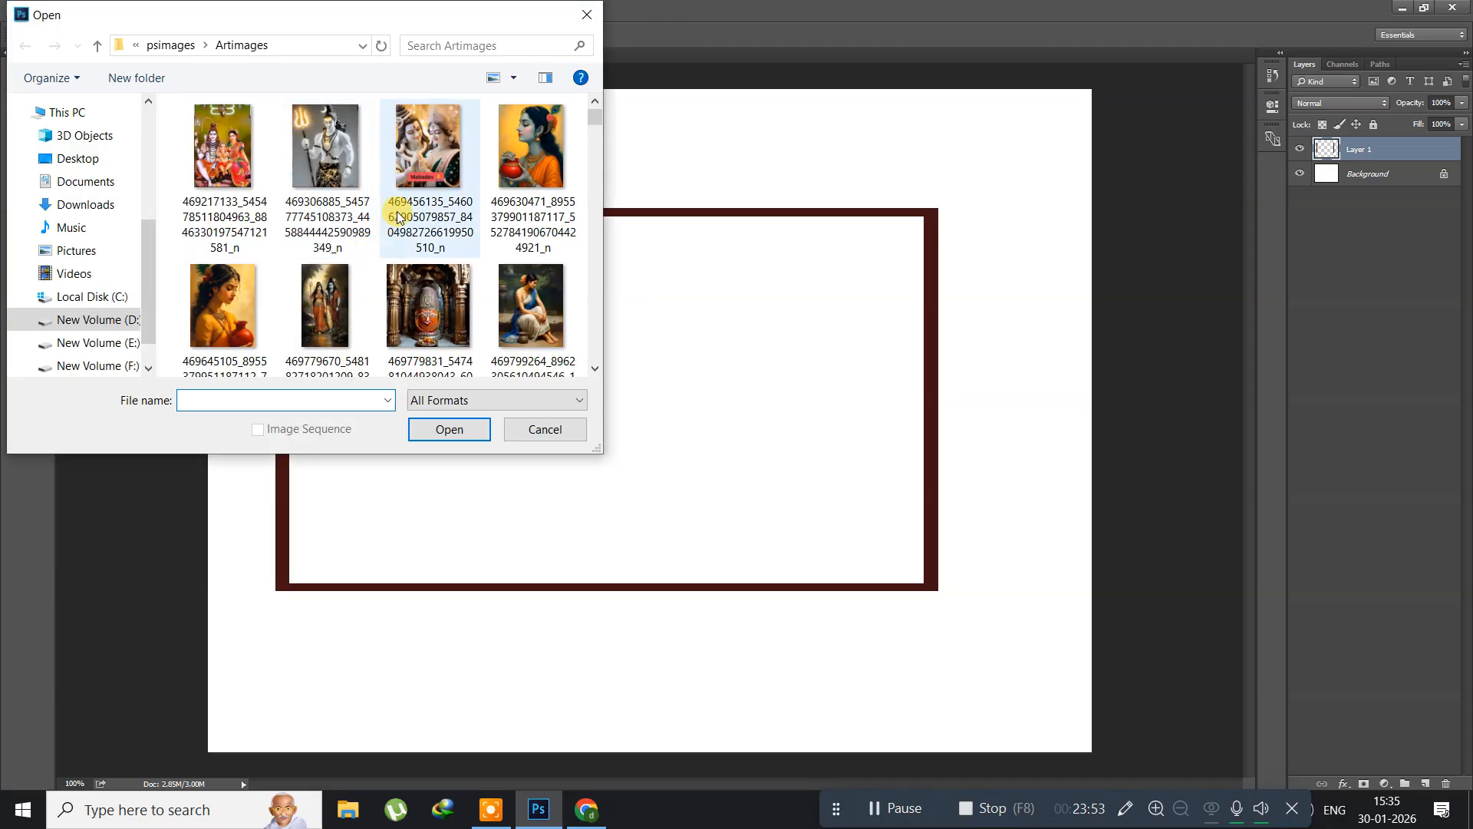
pyautogui.click(170, 45)
pyautogui.scroll(-10, 326, 293)
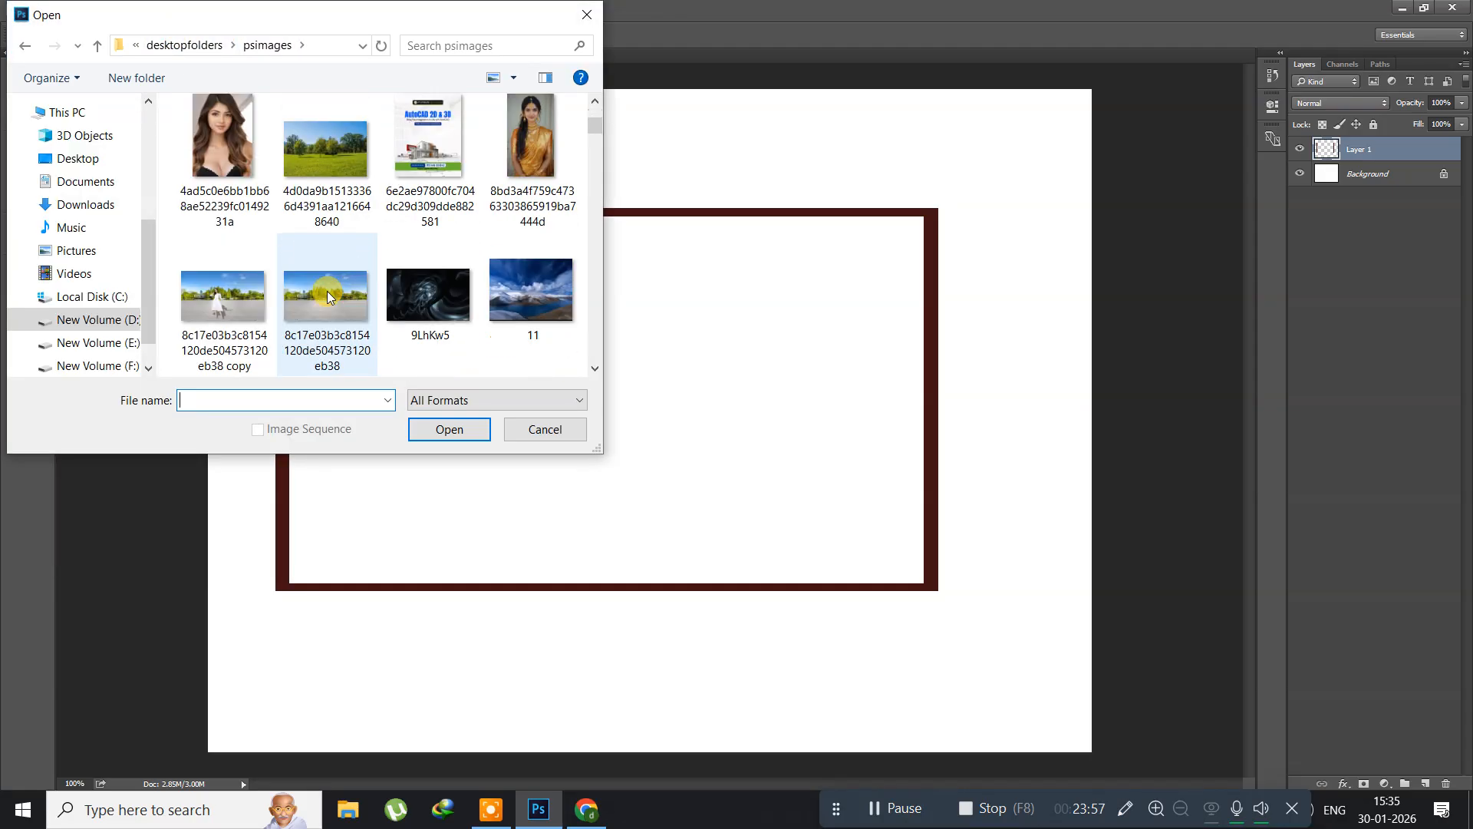
pyautogui.scroll(-2, 326, 296)
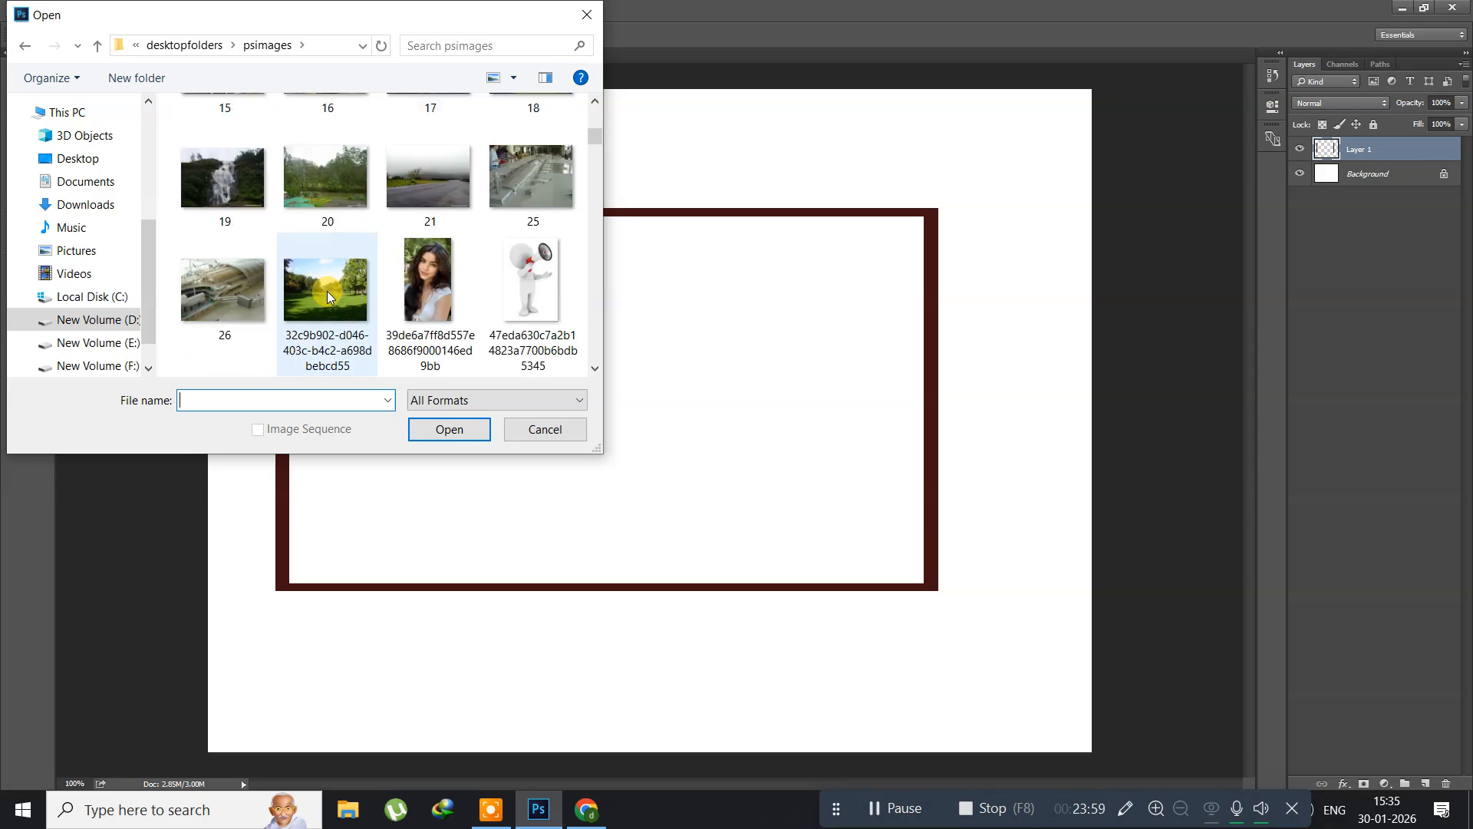
pyautogui.scroll(3, 327, 295)
pyautogui.click(324, 293)
pyautogui.click(428, 429)
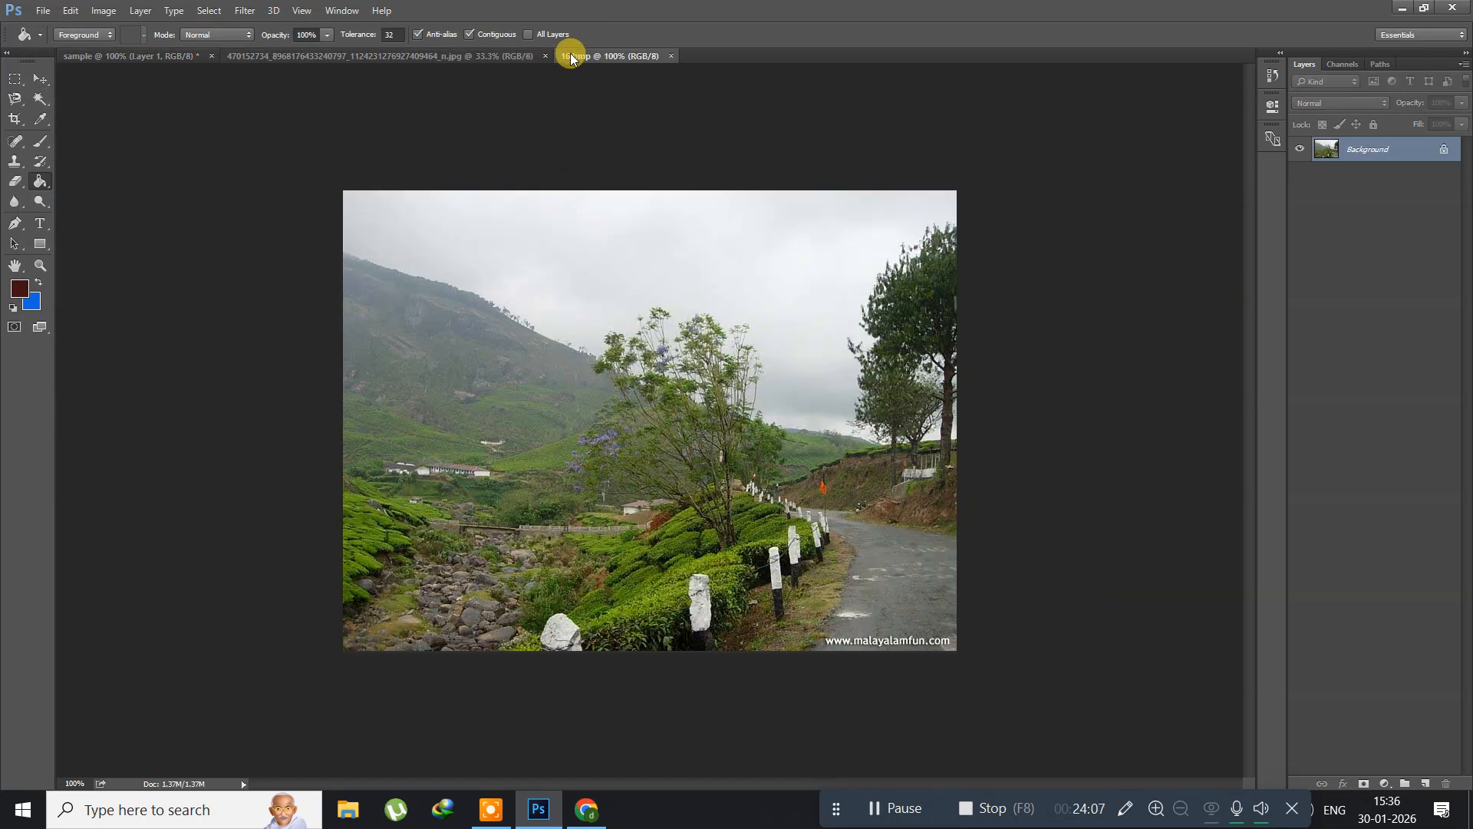
# Step: Copy the landscape into the sample document, close its source file, and align the picture with the frame's upper-left corner
pyautogui.moveTo(569, 53); pyautogui.dragTo(848, 195)
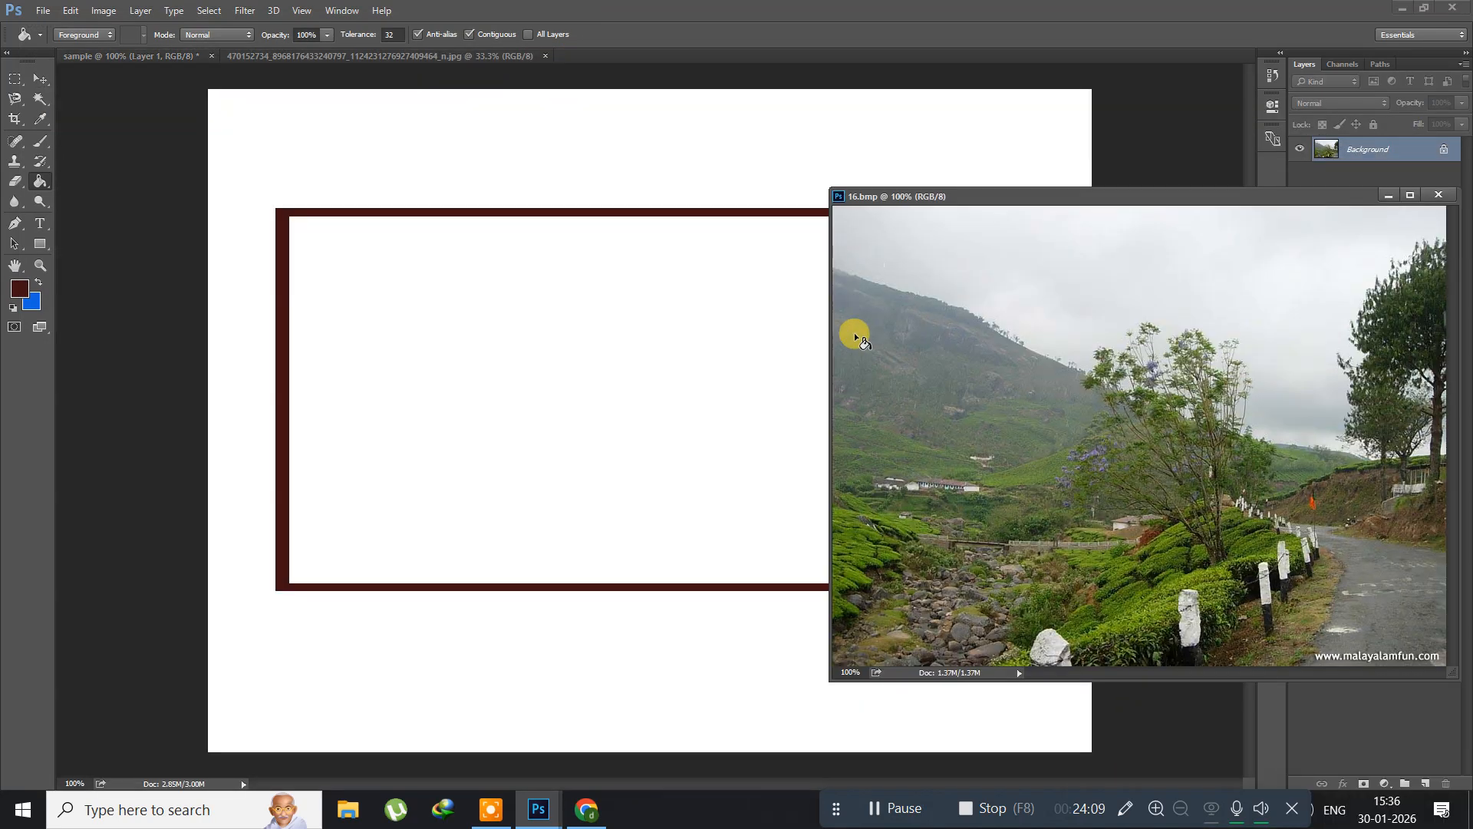
pyautogui.click(42, 80)
pyautogui.moveTo(897, 394); pyautogui.dragTo(576, 384)
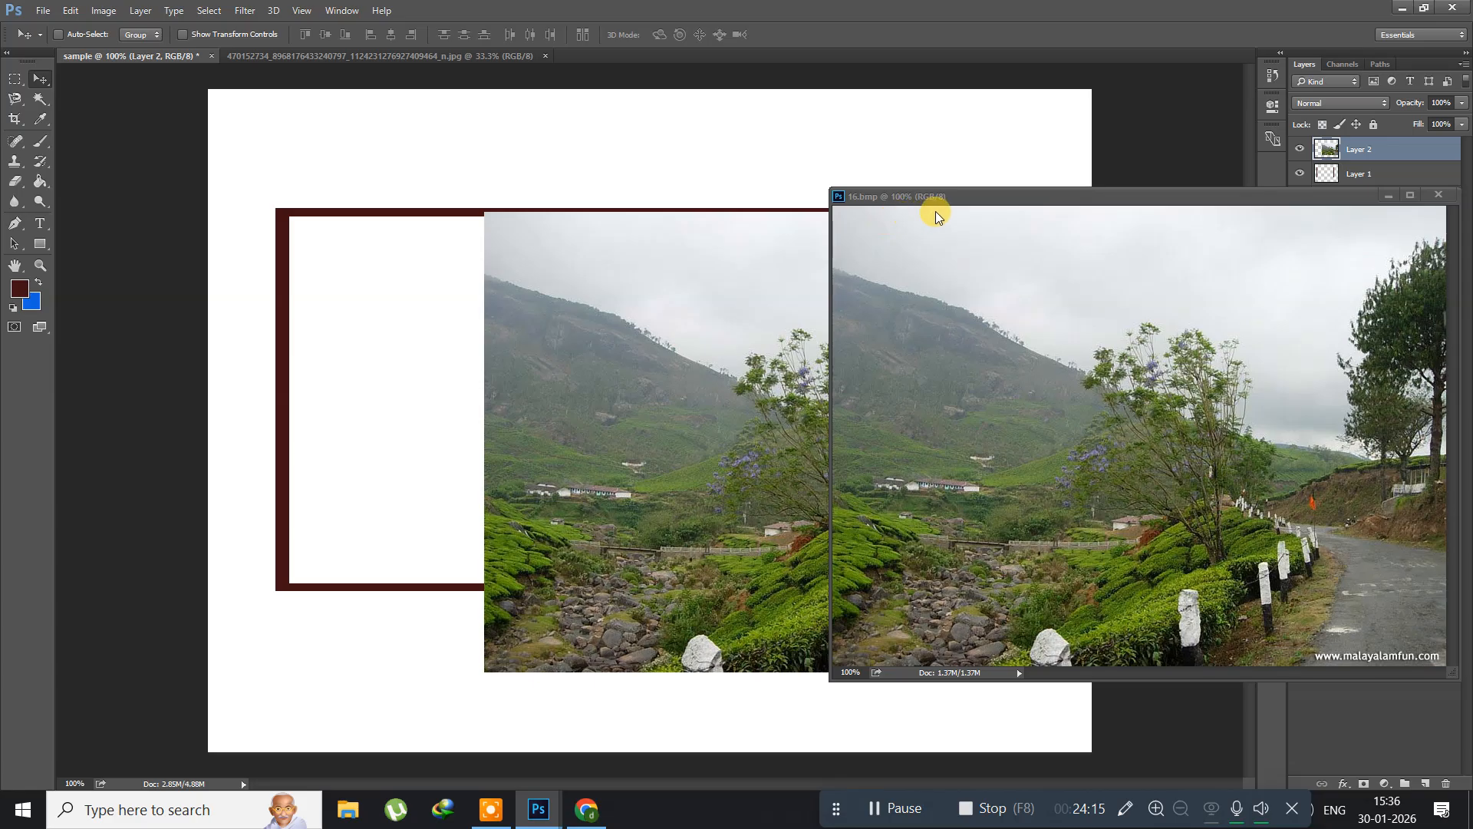
pyautogui.moveTo(951, 197); pyautogui.dragTo(500, 218)
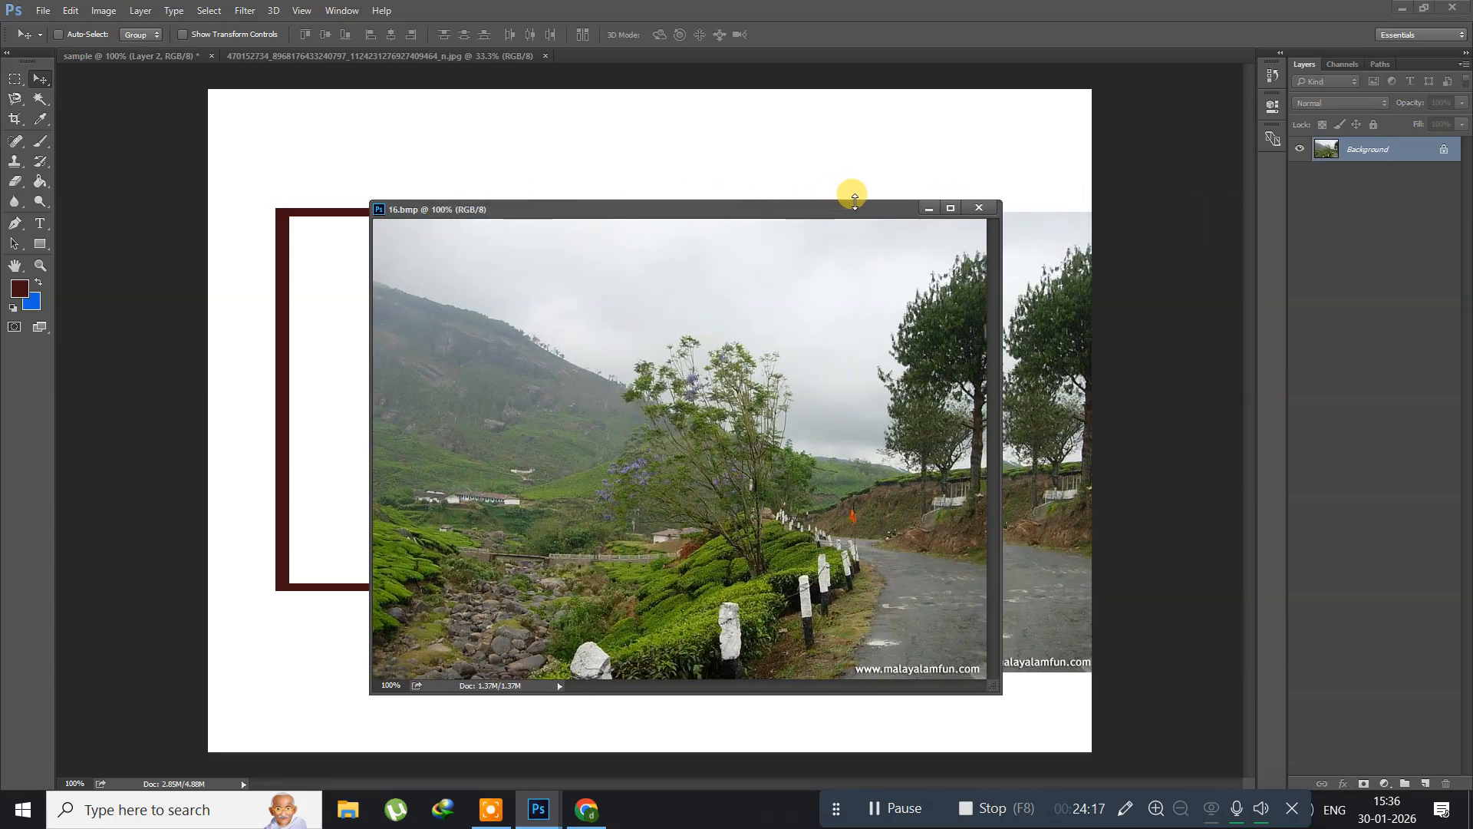
pyautogui.click(979, 208)
pyautogui.moveTo(707, 434); pyautogui.dragTo(503, 426)
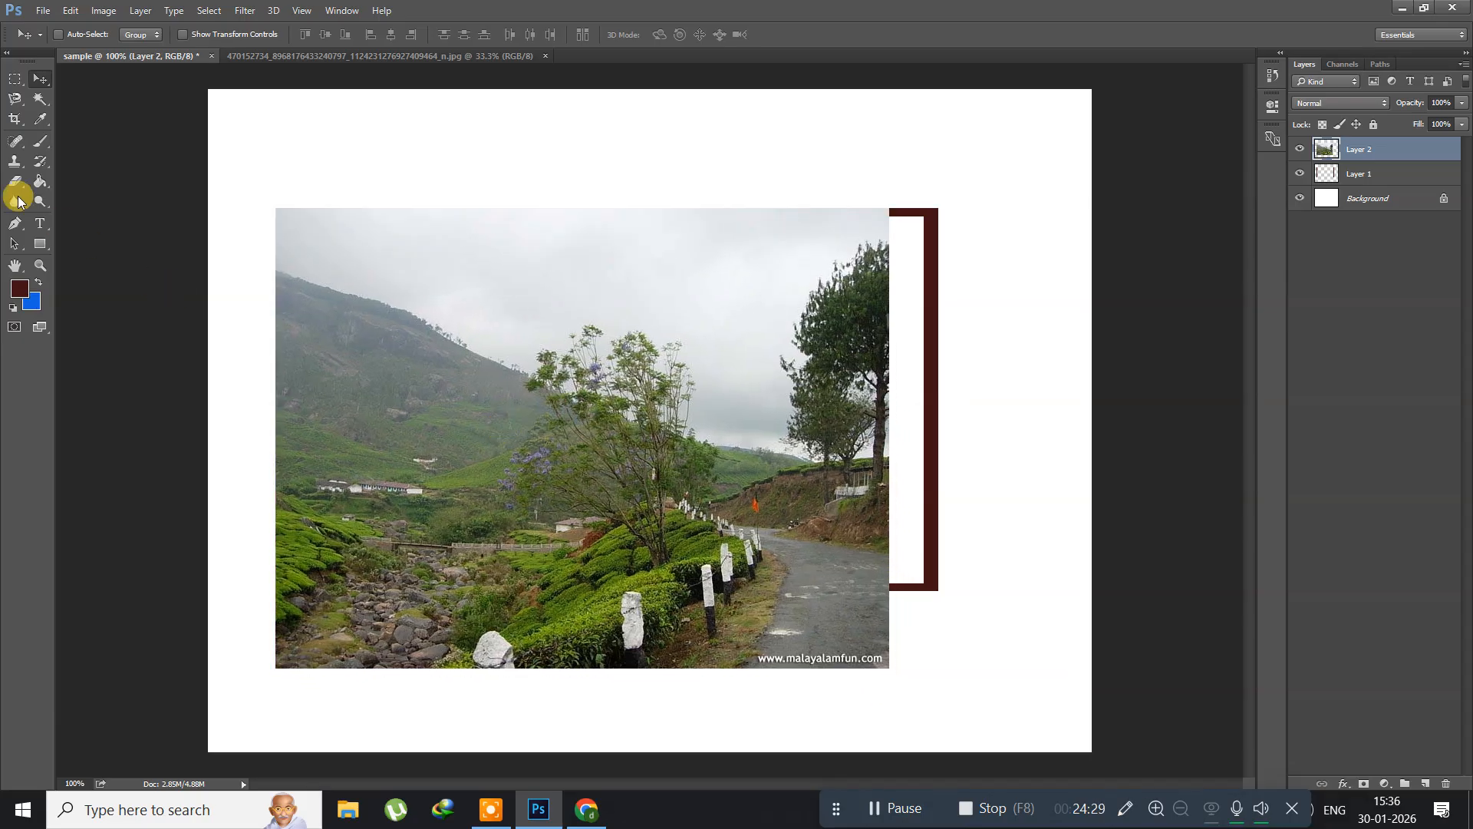
# Step: Free-transform the landscape to 108% width and about 83% height so it matches the frame's outer edges
pyautogui.click(69, 10)
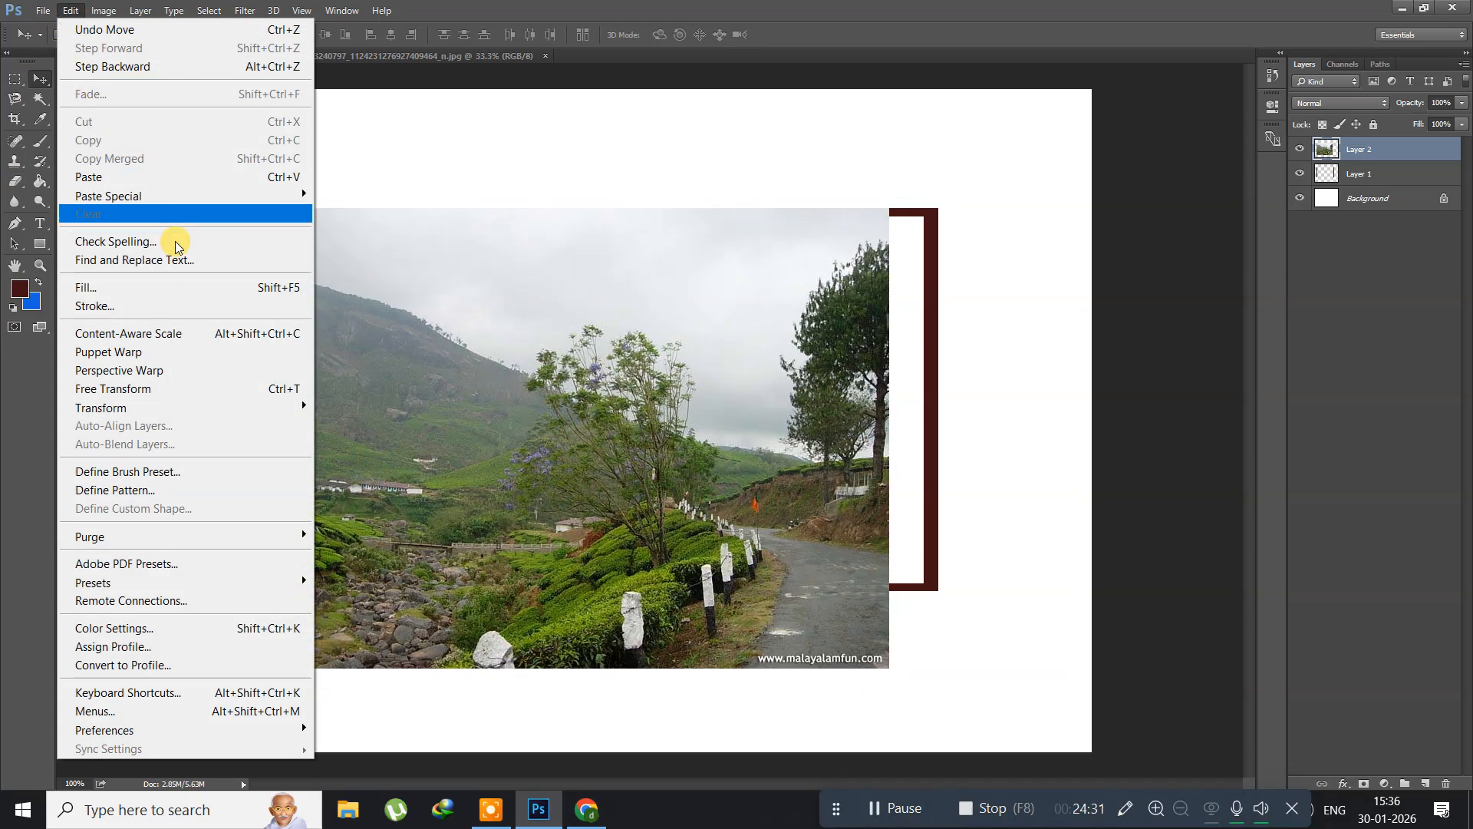
pyautogui.click(246, 388)
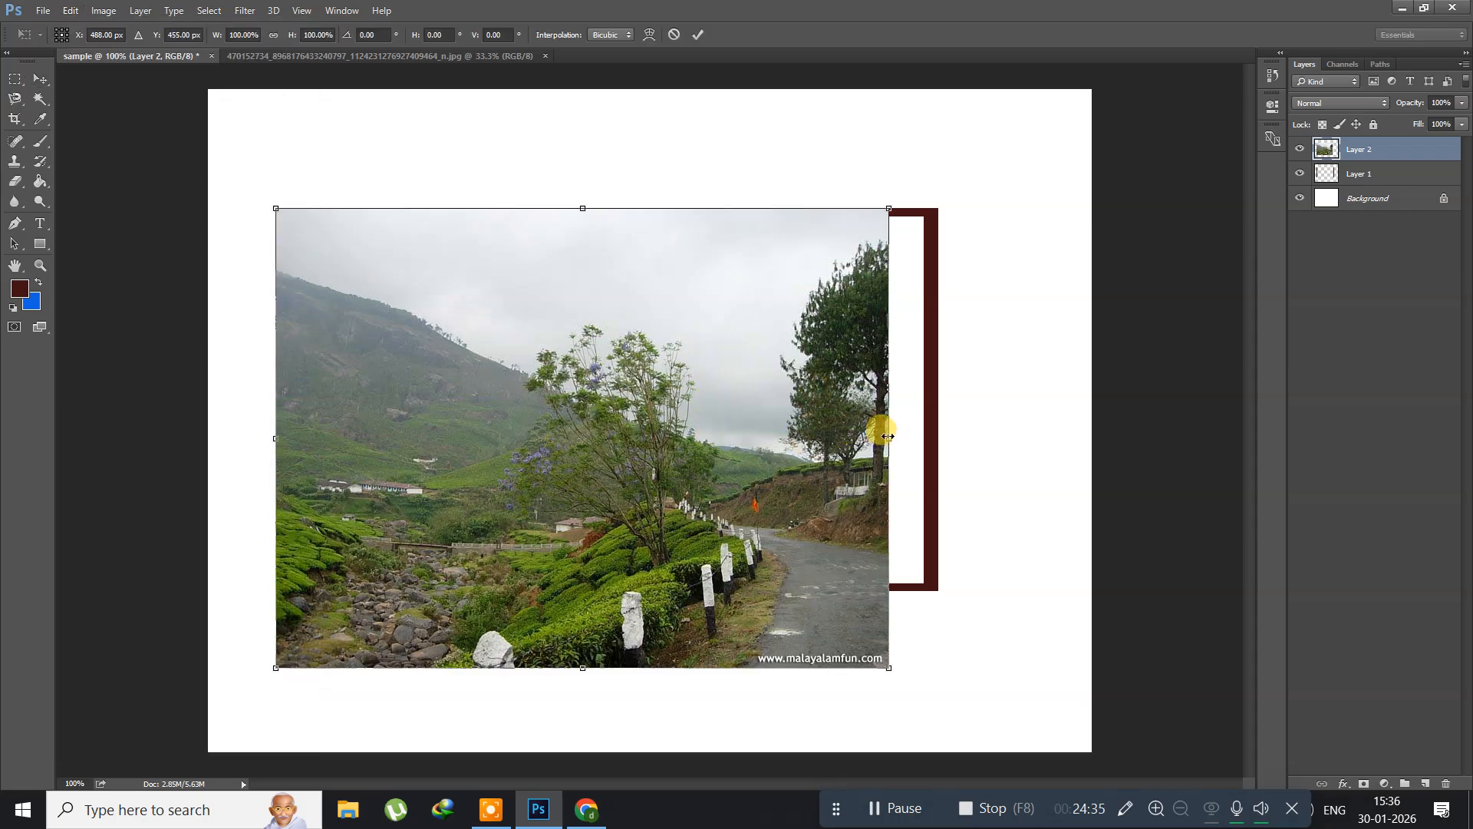
pyautogui.moveTo(887, 435); pyautogui.dragTo(935, 436)
pyautogui.moveTo(599, 669); pyautogui.dragTo(596, 598)
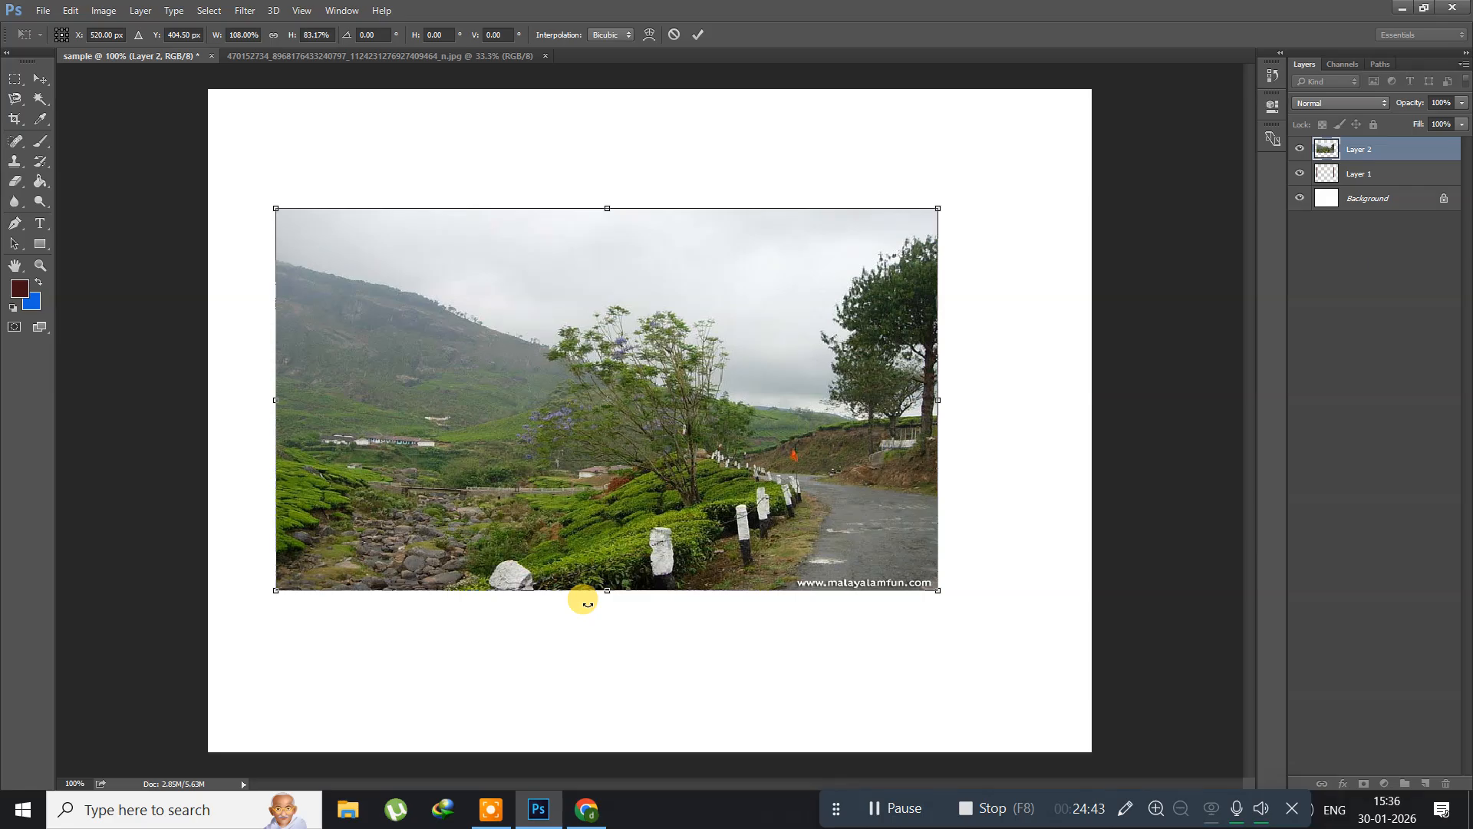
pyautogui.press('Return')
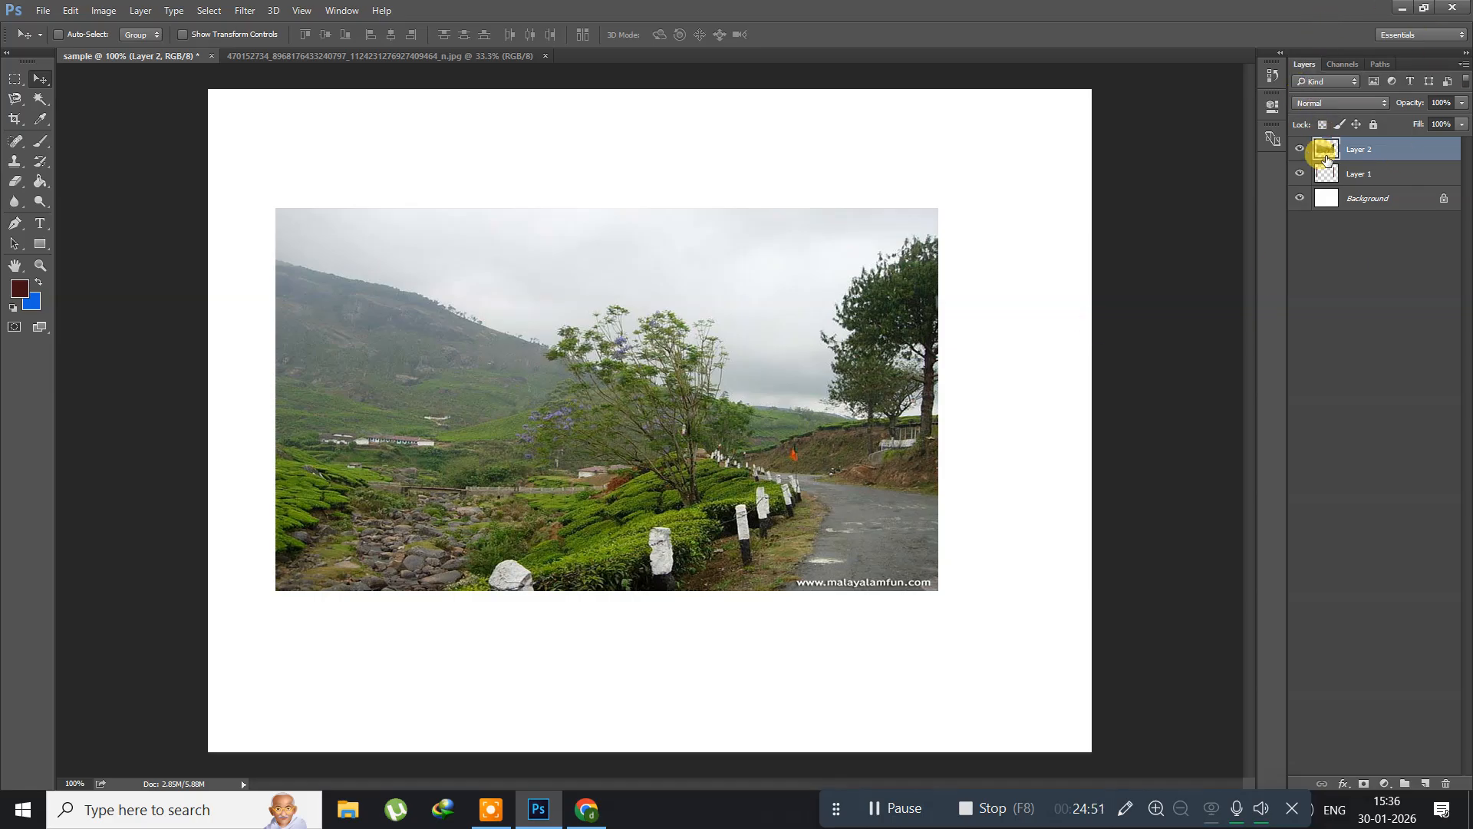
# Step: Move Layer 1 with the maroon frame above the landscape on Layer 2
pyautogui.click(1370, 174)
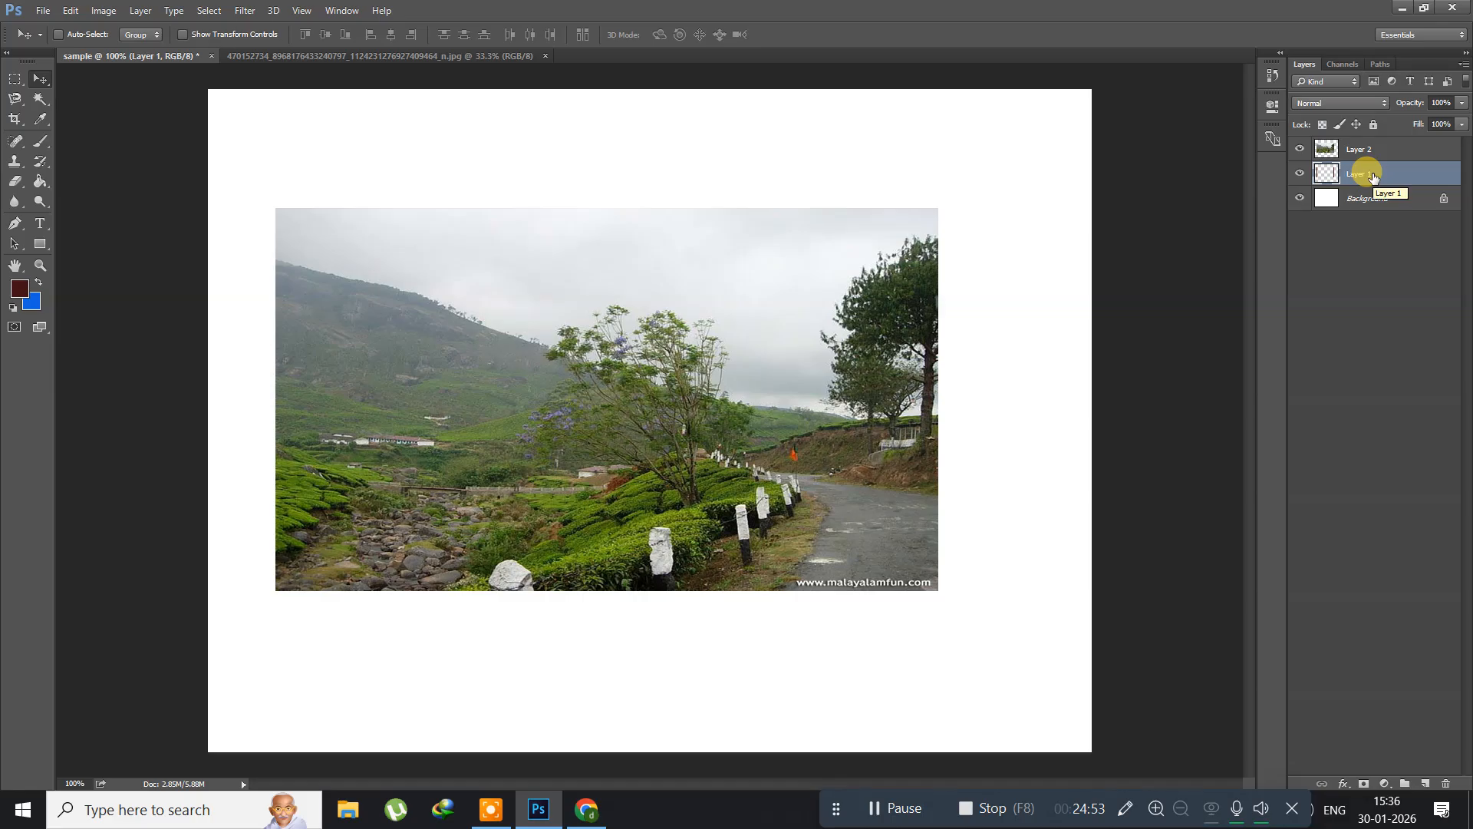
pyautogui.keyDown('shift'); pyautogui.click(1361, 148); pyautogui.keyUp('shift')
pyautogui.moveTo(1363, 146); pyautogui.dragTo(1364, 138)
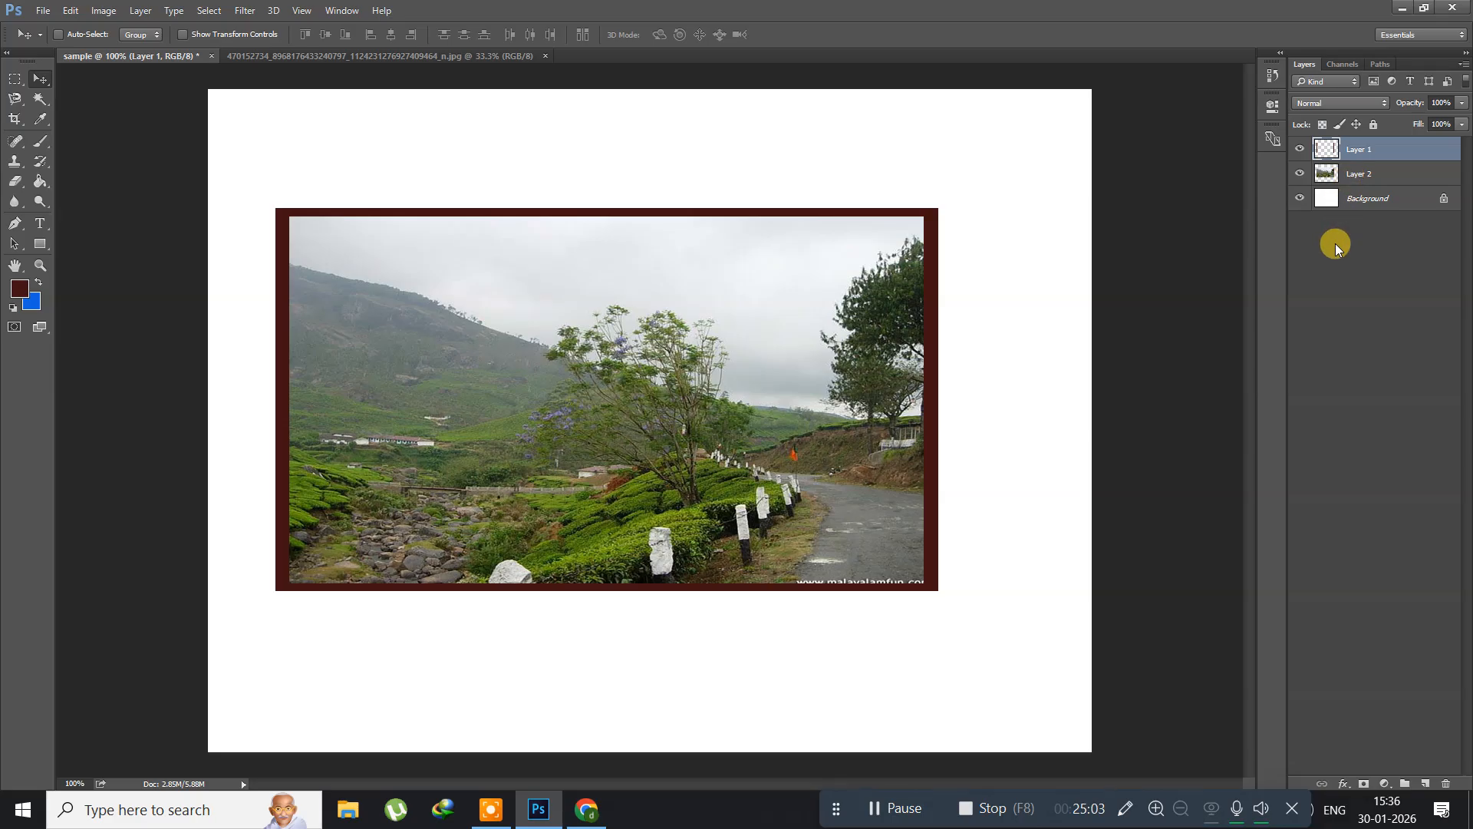
# Step: Delete the frame and landscape layers together, leaving only the Background layer
pyautogui.hotkey('ctrl', 'alt', 'a')
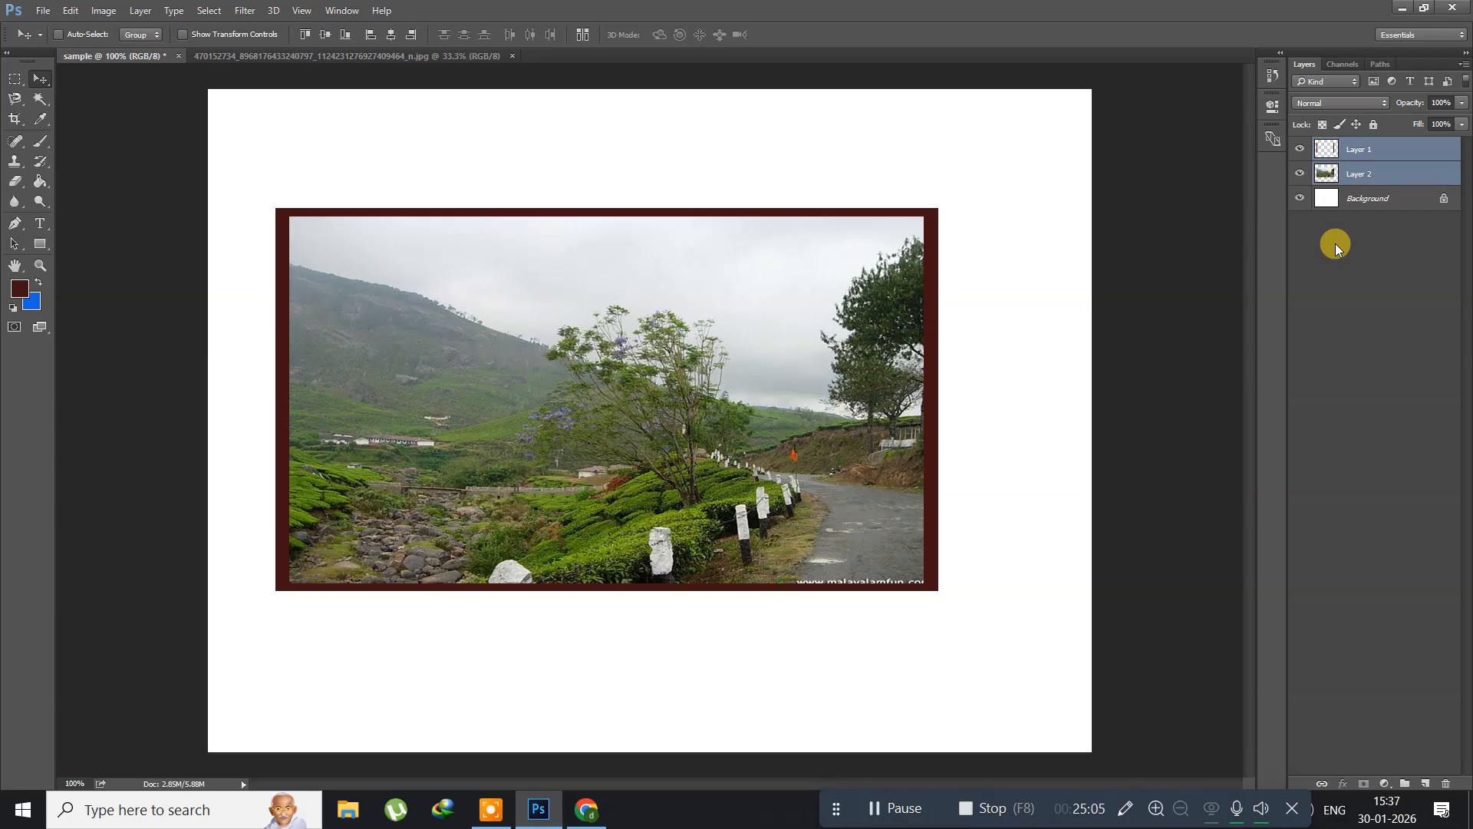
pyautogui.press('Delete')
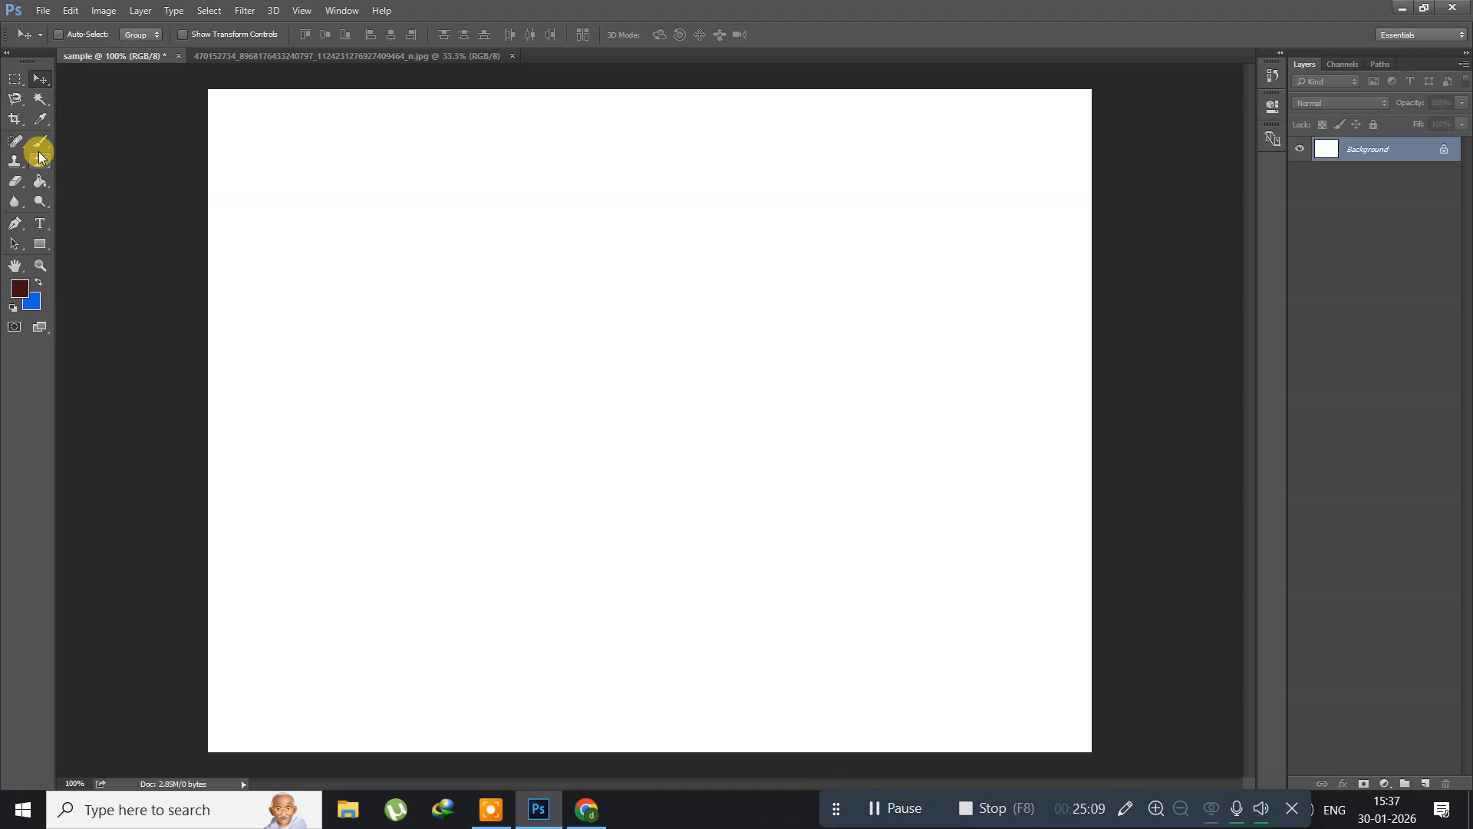
# Step: Draw a large circular selection on the canvas with the Elliptical Marquee tool, using the Fixed Ratio style at 1:1
pyautogui.click(17, 84)
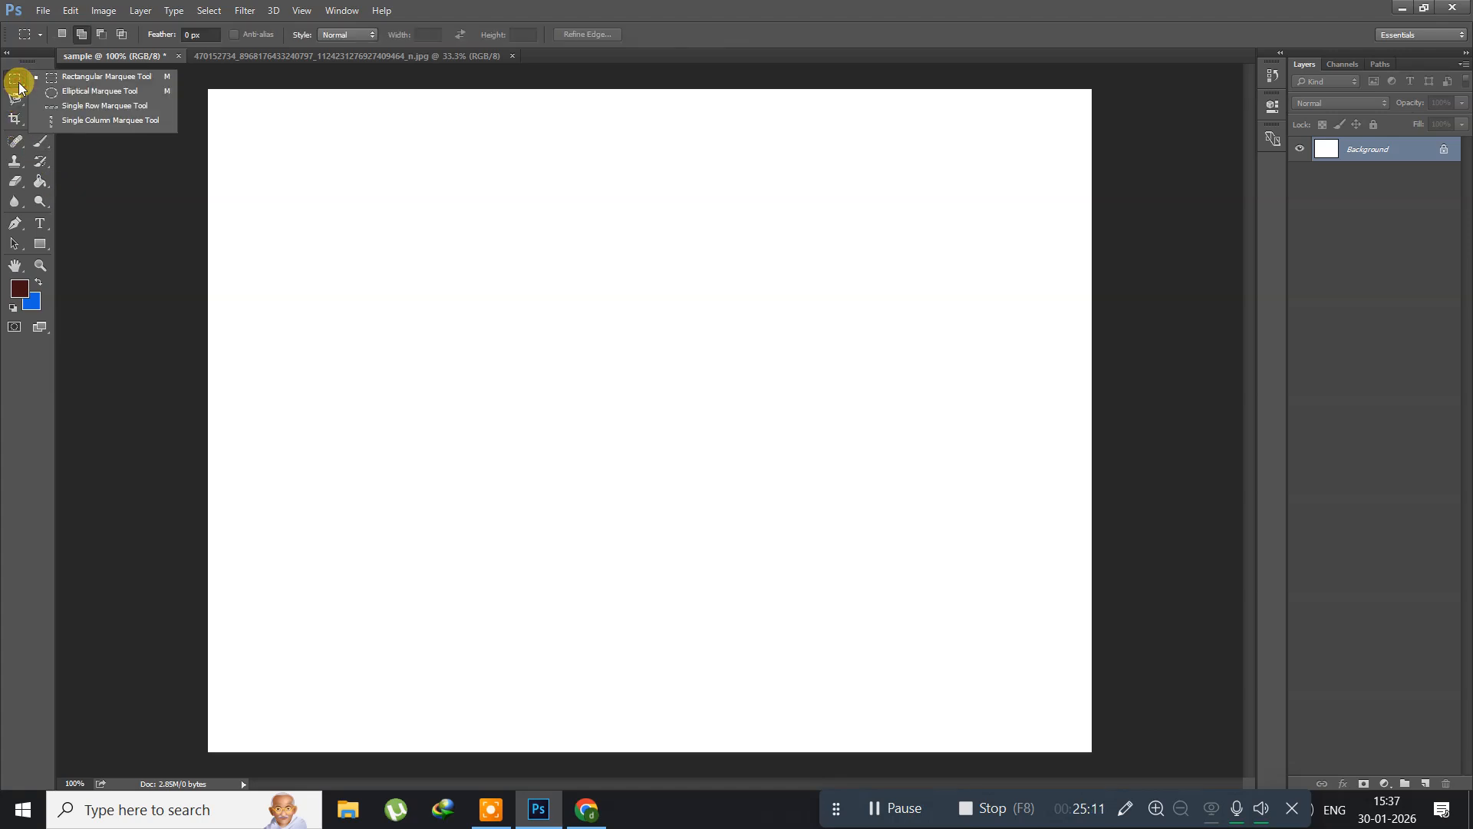
pyautogui.click(69, 93)
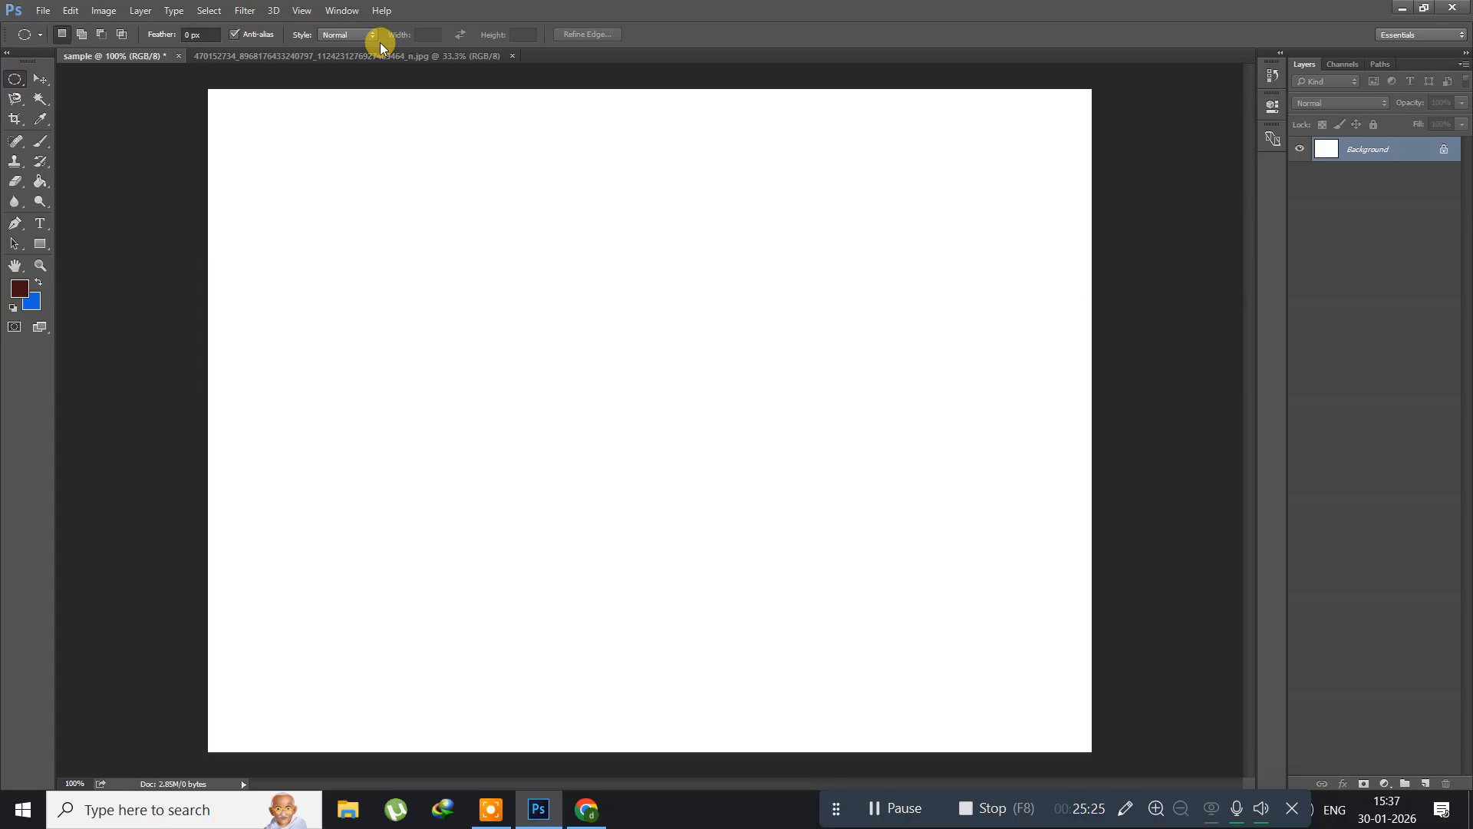
pyautogui.click(332, 35)
pyautogui.click(336, 57)
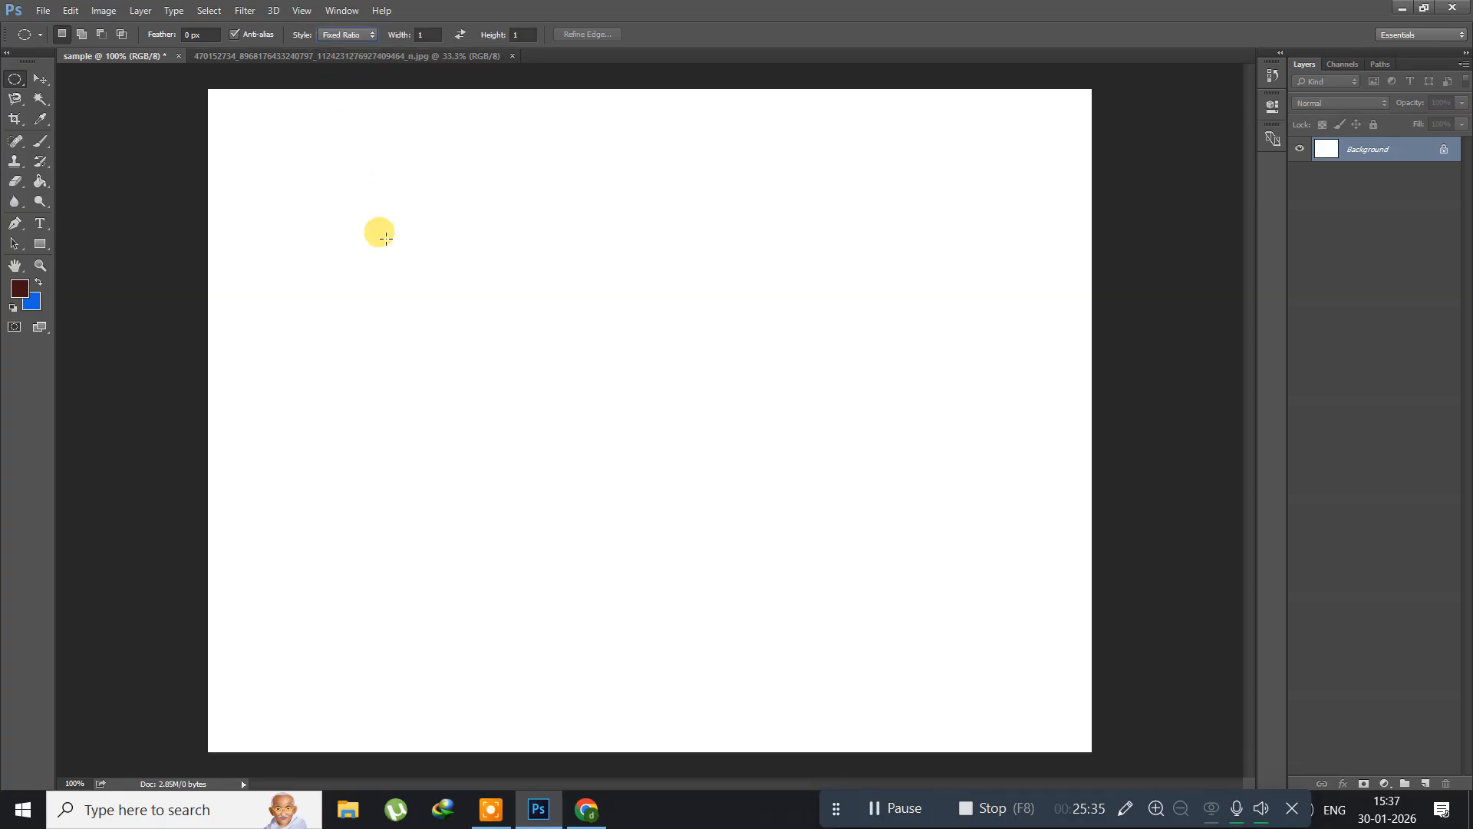
pyautogui.moveTo(337, 151); pyautogui.dragTo(1018, 661)
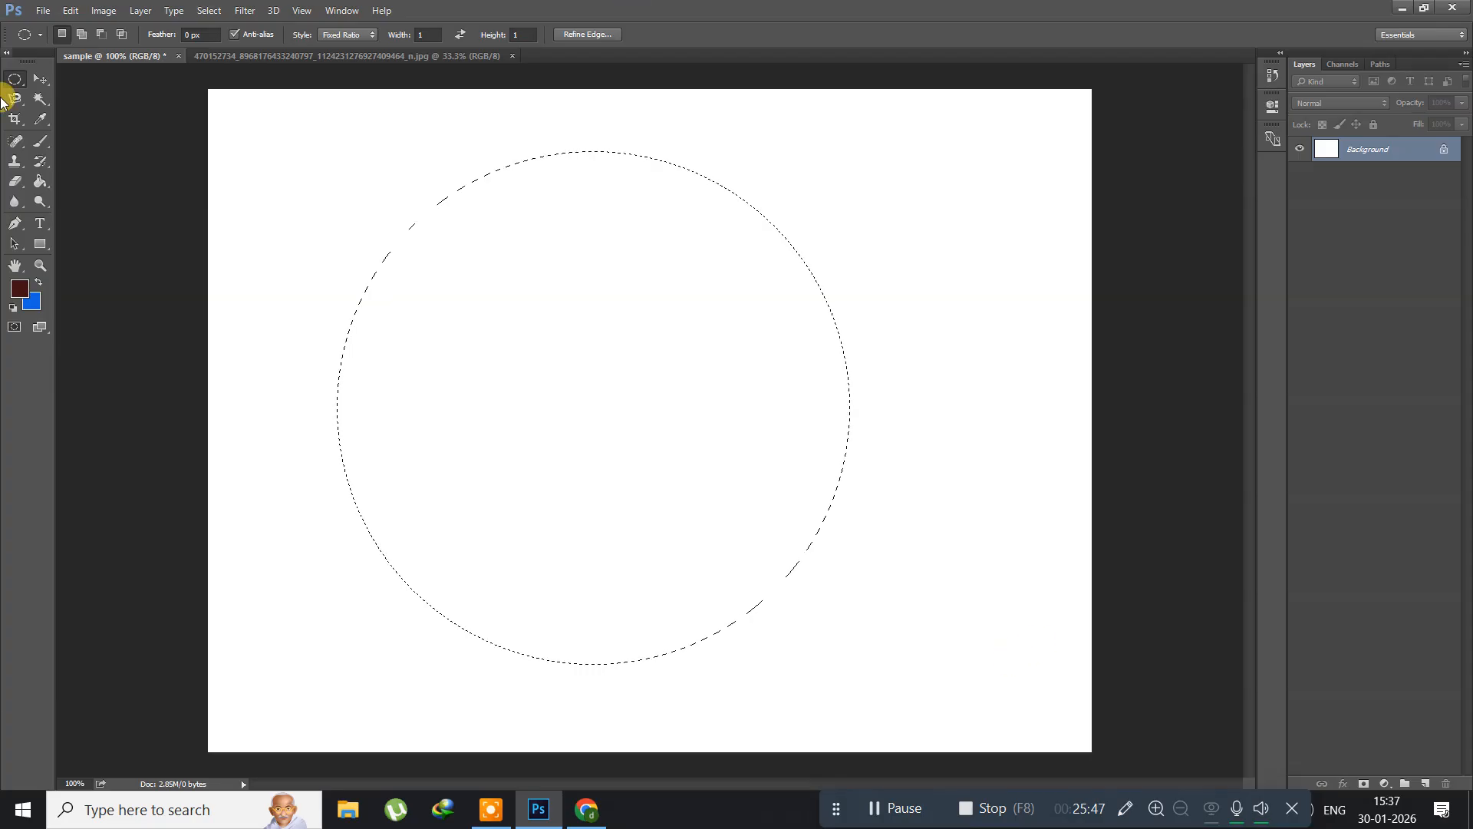
# Step: Set the foreground colour to the dark blue #08458a
pyautogui.click(20, 289)
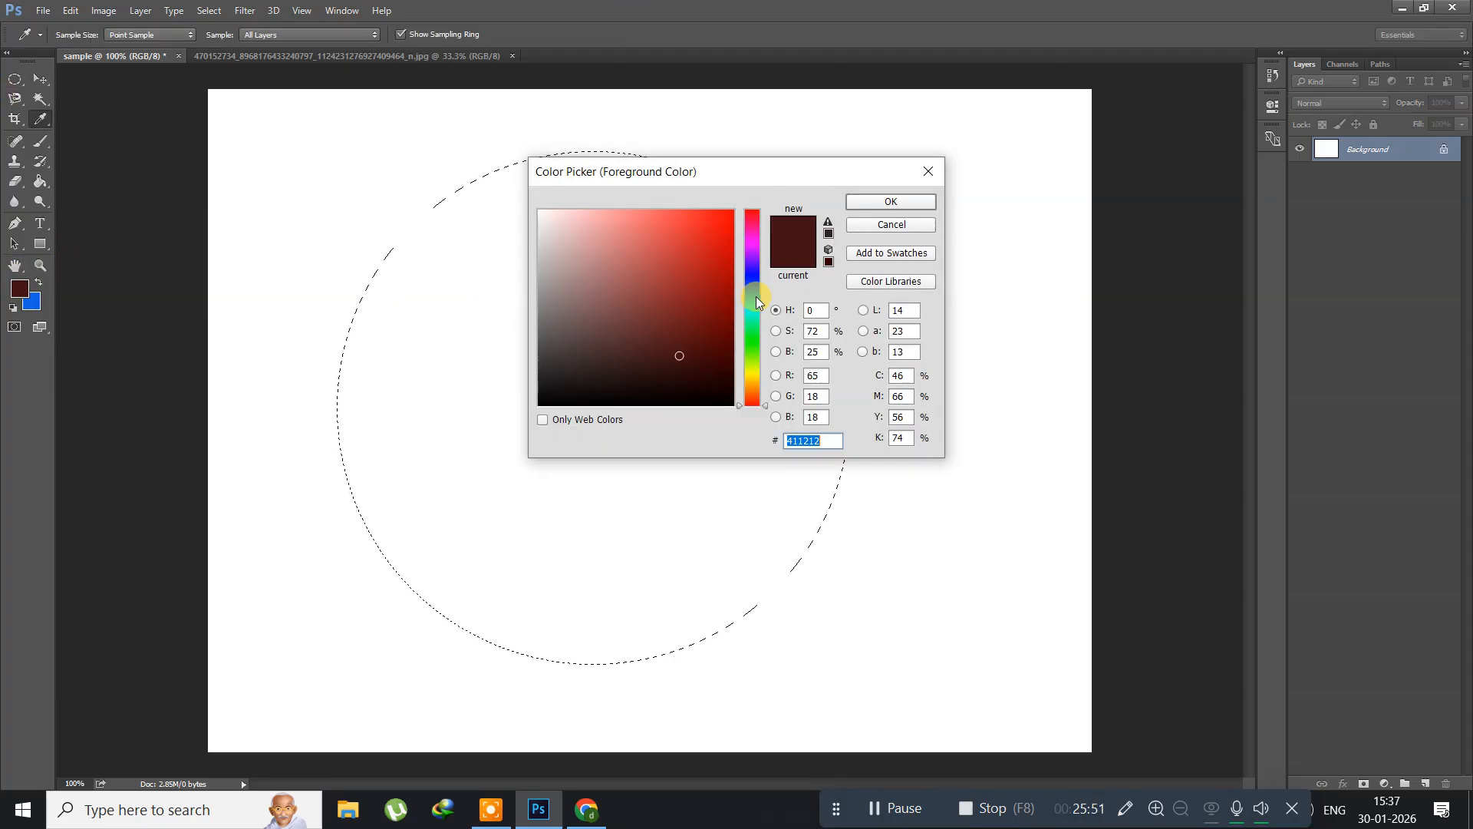
pyautogui.click(749, 290)
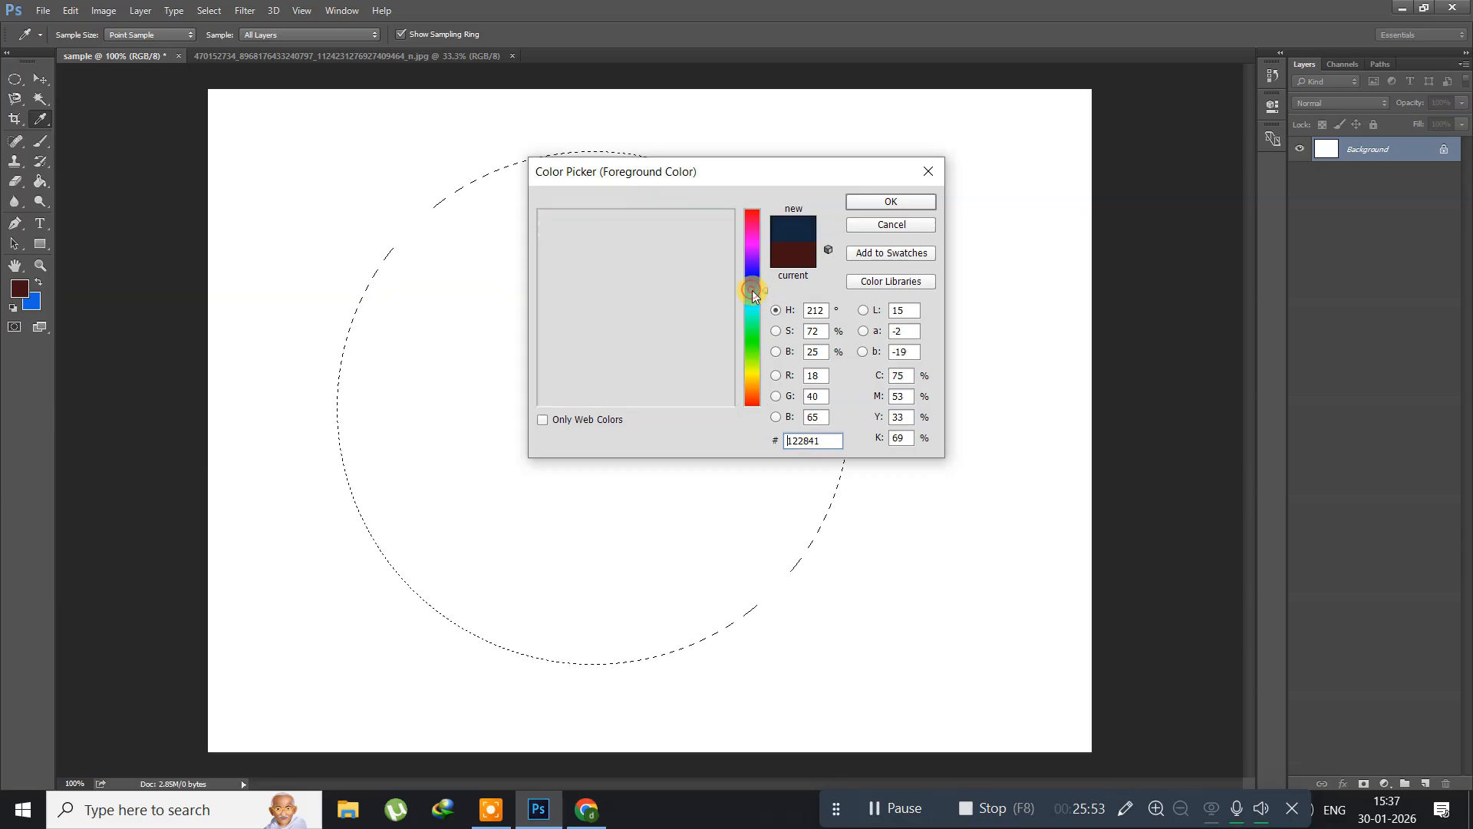
pyautogui.click(723, 299)
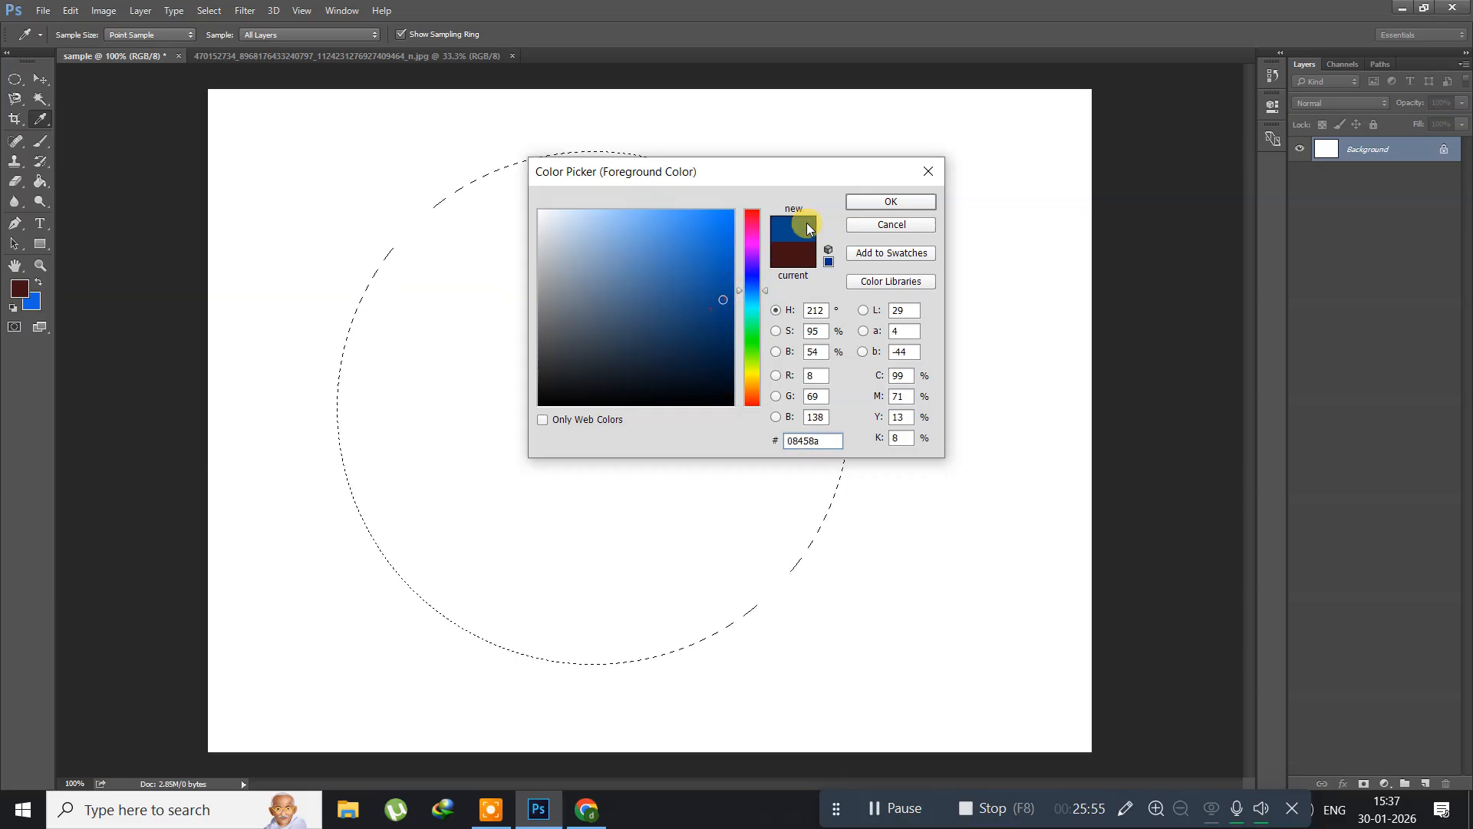
pyautogui.click(869, 201)
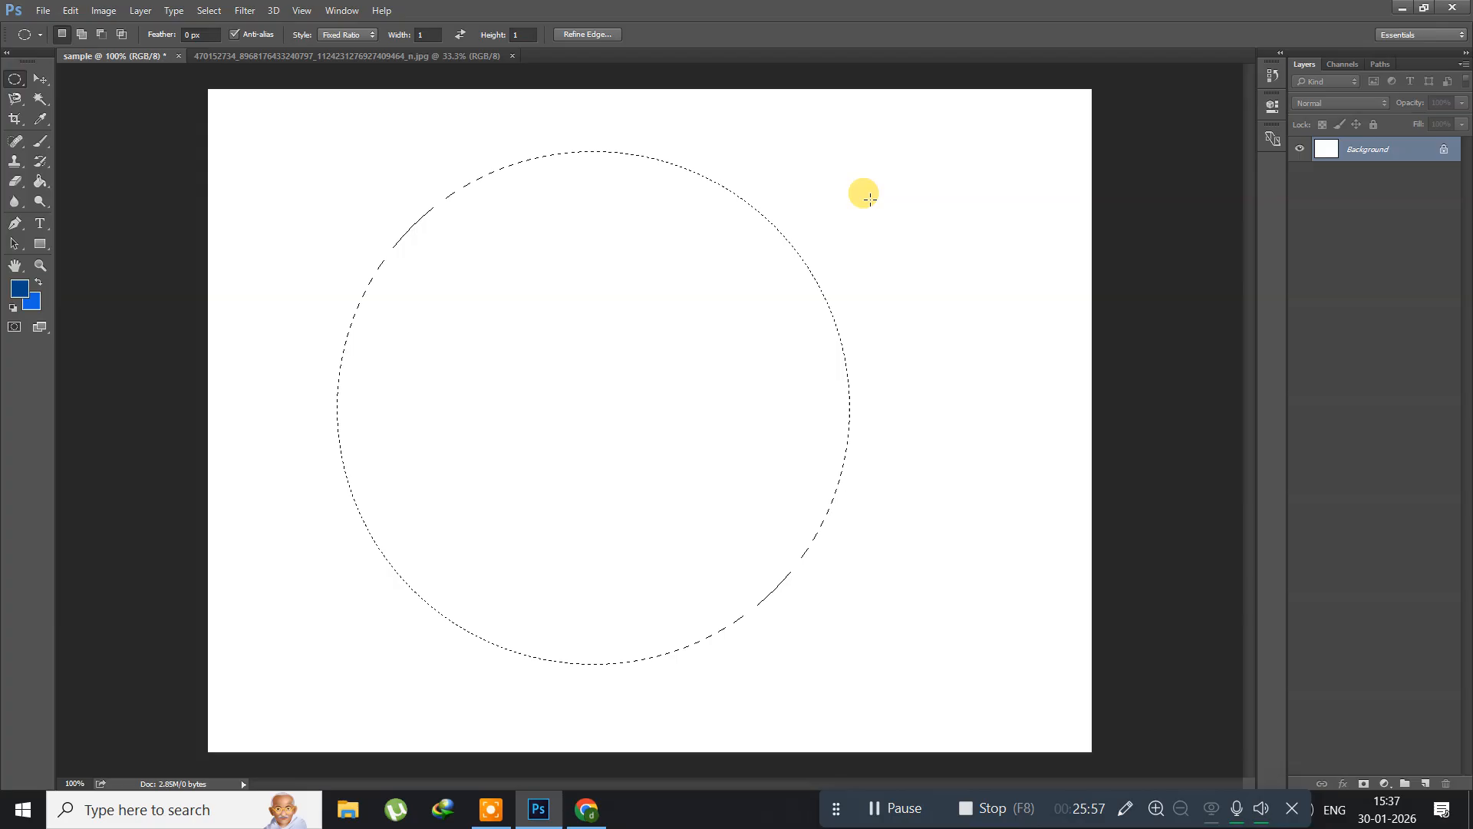
# Step: Fill the circular selection on the Background layer with the foreground colour and shrink the selection to about 96% around its centre
pyautogui.click(40, 181)
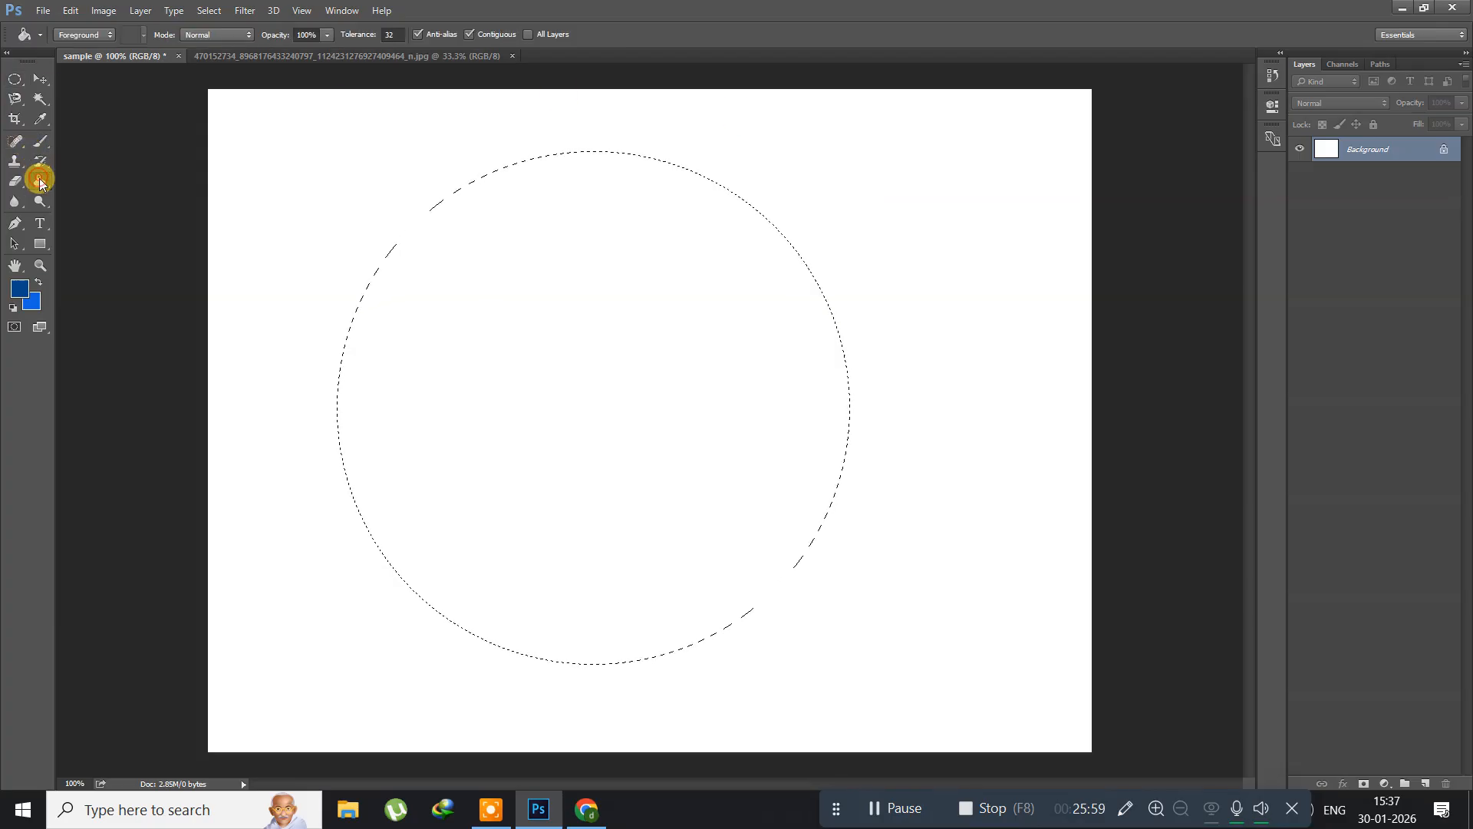
pyautogui.click(514, 397)
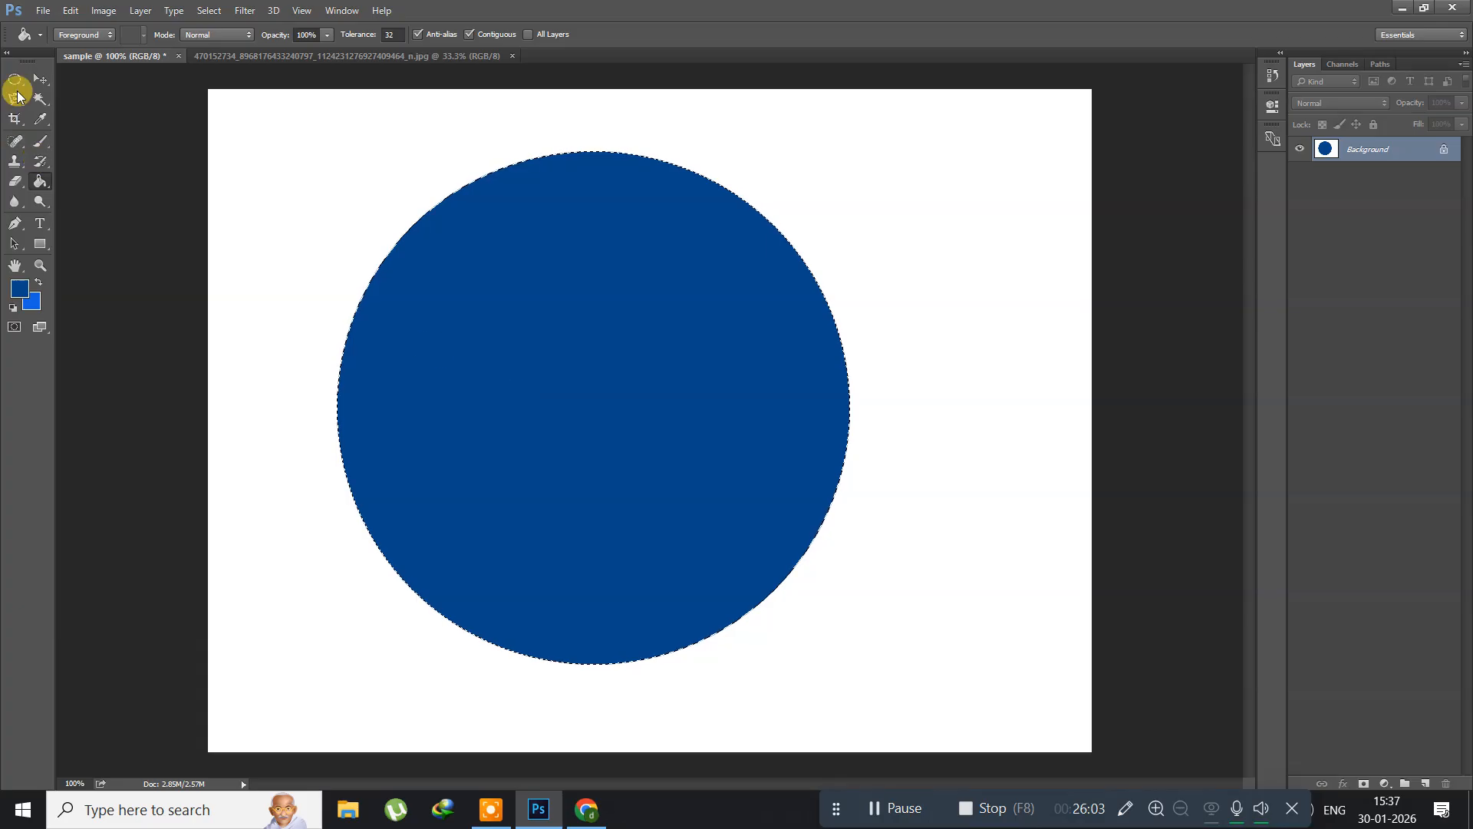
pyautogui.click(215, 12)
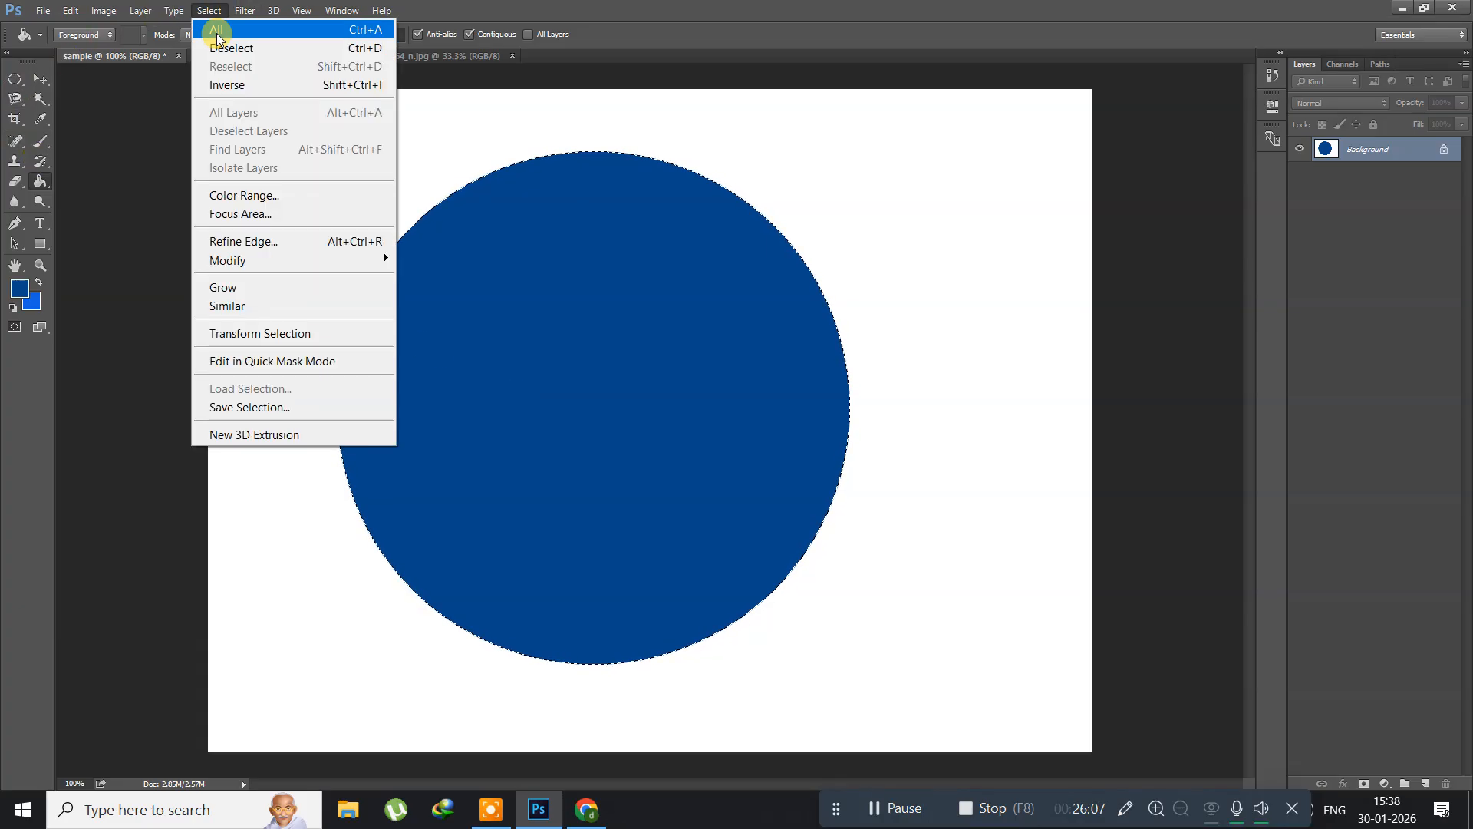
pyautogui.click(254, 333)
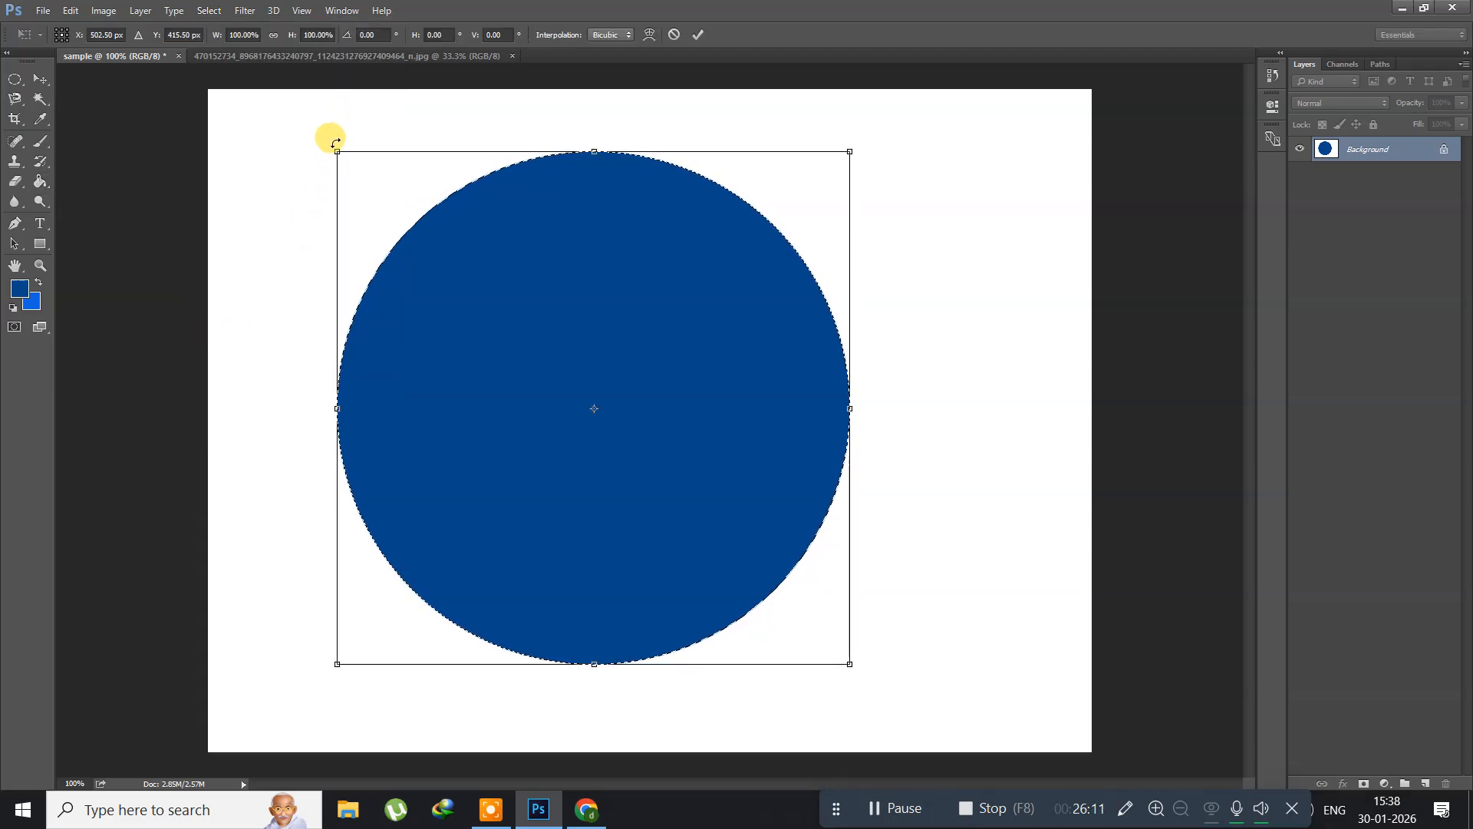
pyautogui.moveTo(334, 145); pyautogui.dragTo(341, 156)
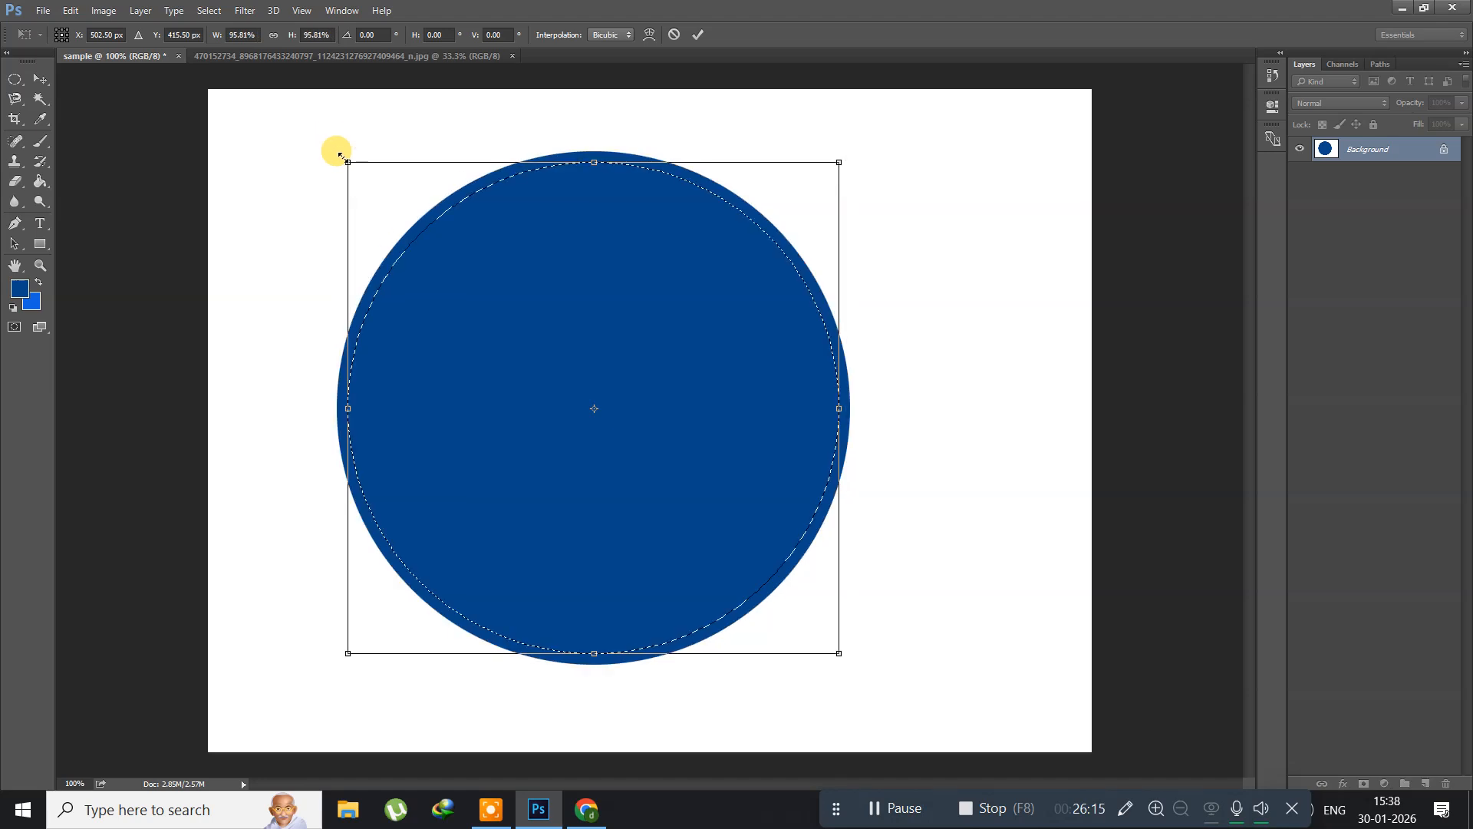
pyautogui.press('Return')
pyautogui.press('g')
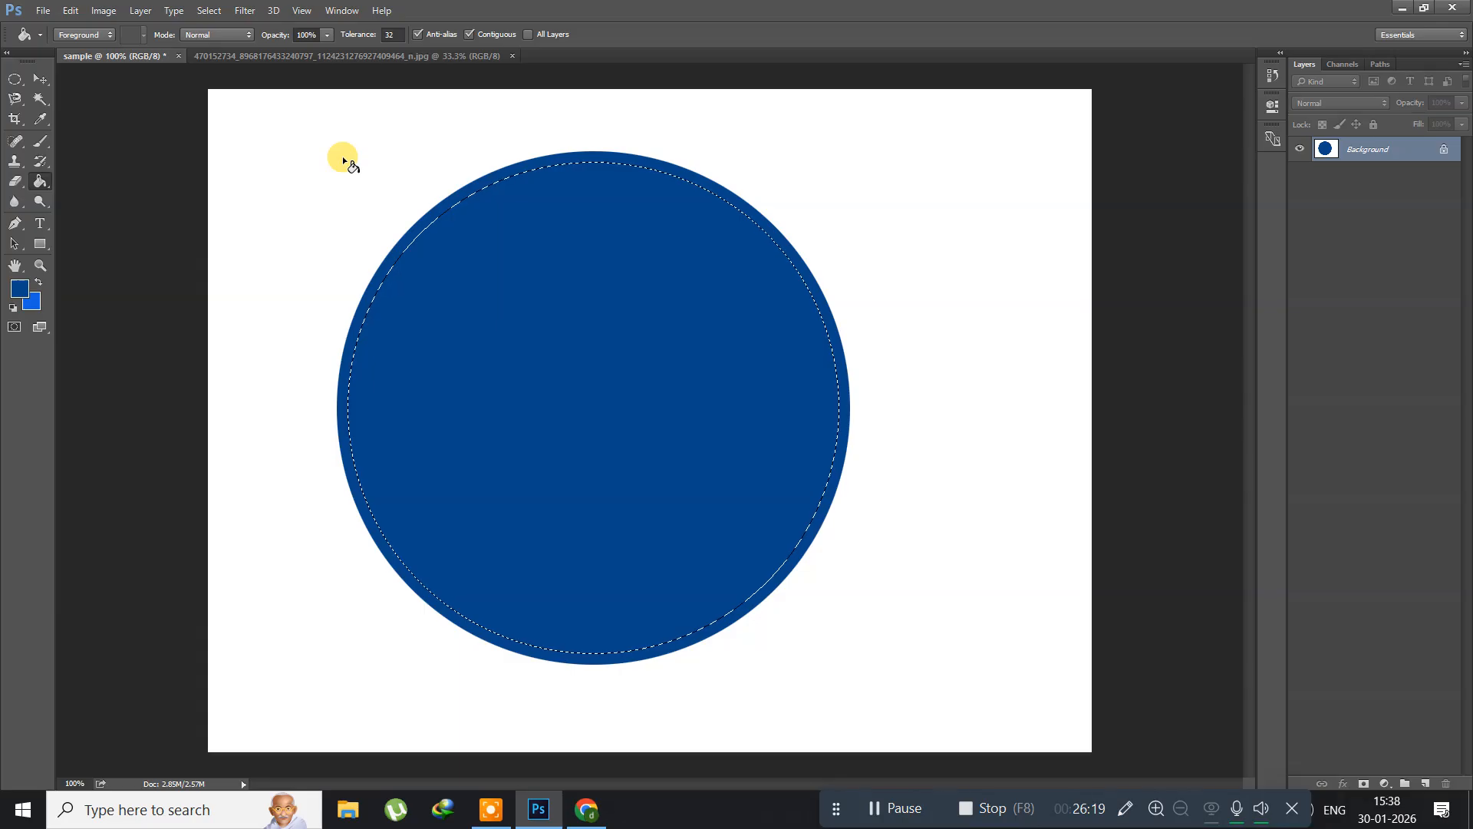
# Step: Undo the selection resize and the blue fill on the Background layer, keeping the original circular selection
pyautogui.hotkey('shift', 'F5')
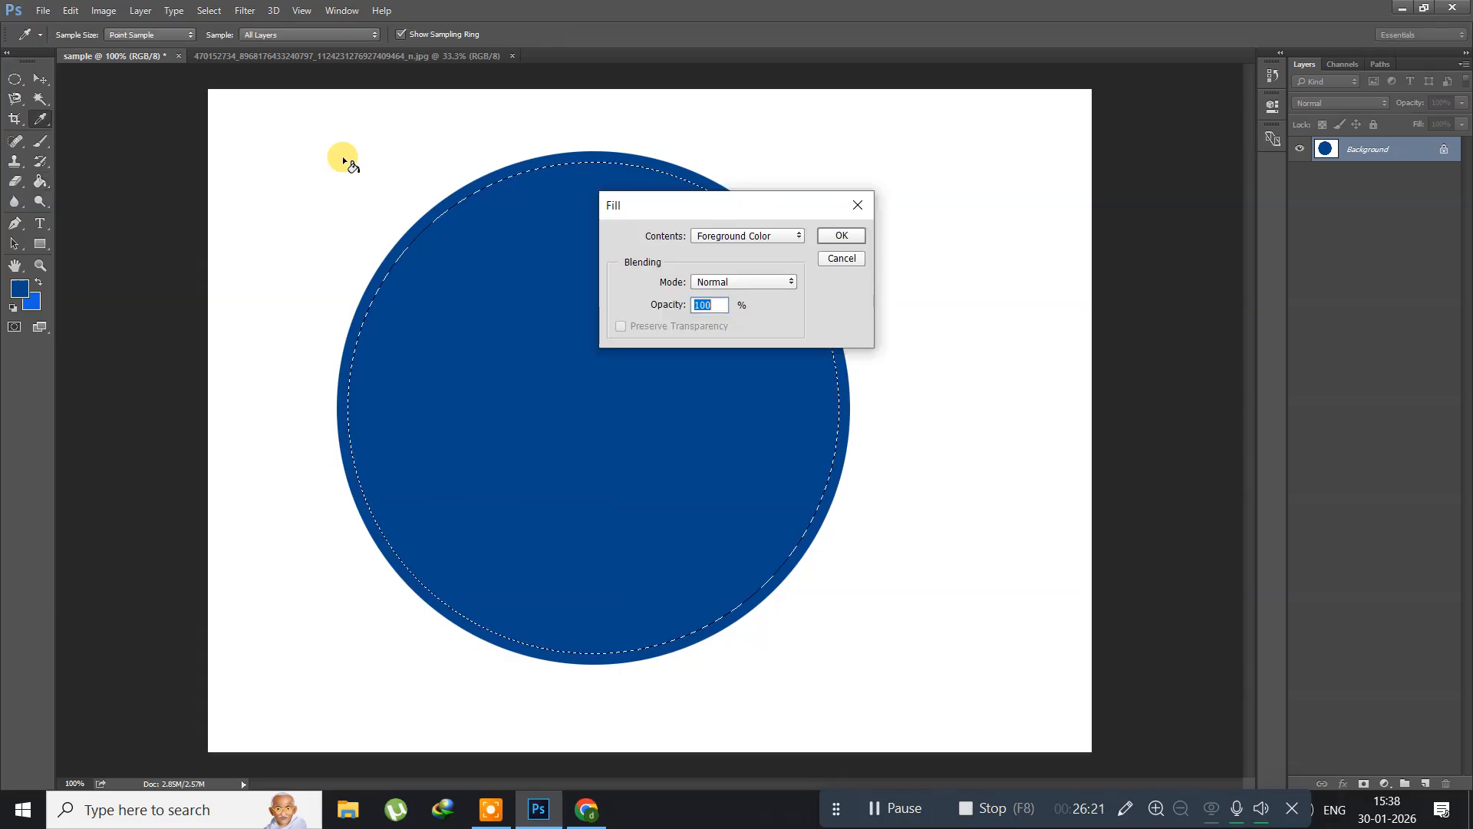
pyautogui.click(836, 259)
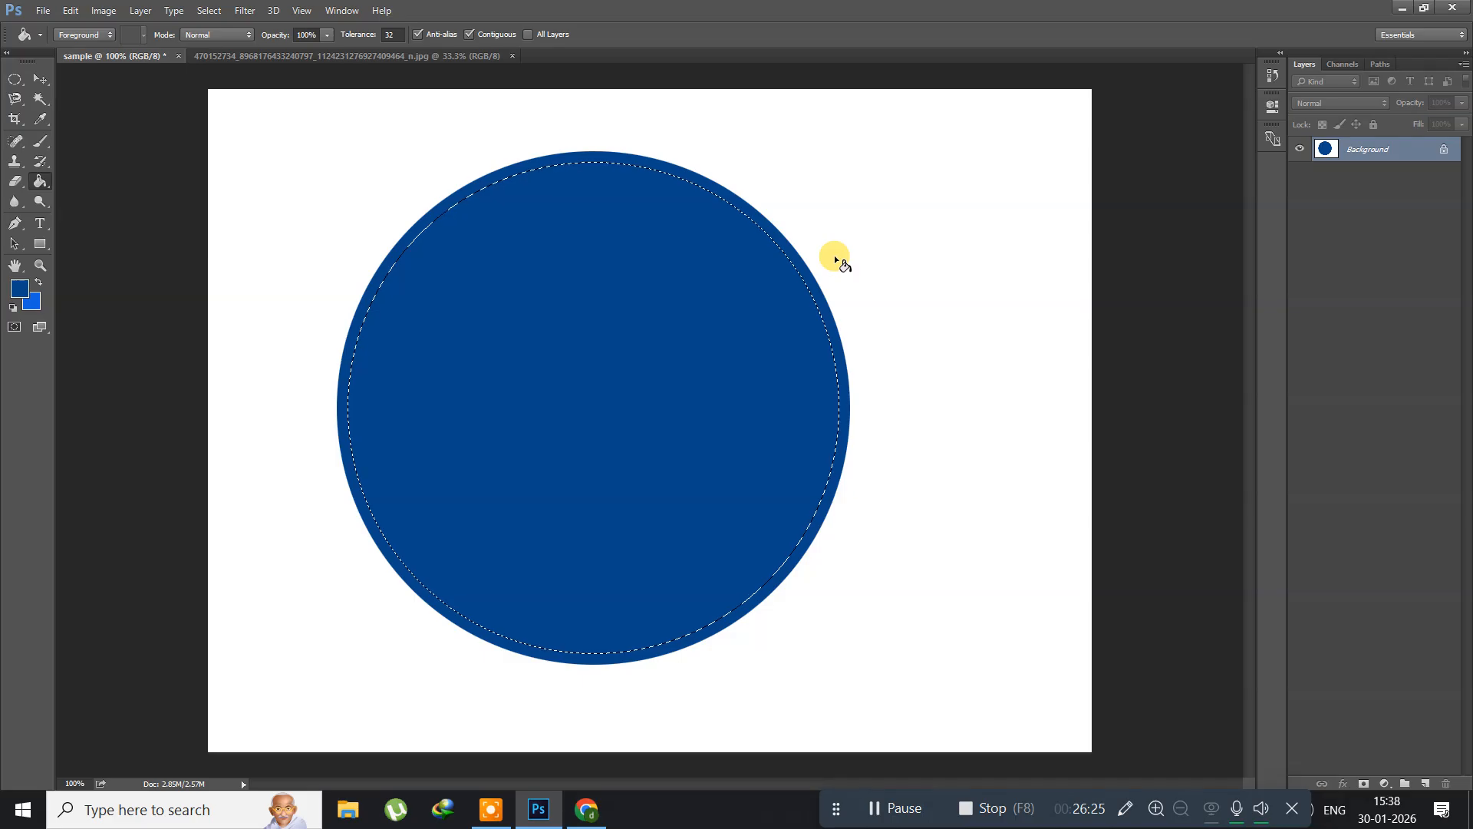
pyautogui.hotkey('ctrl', 'alt', 'z')
pyautogui.hotkey('ctrl', 'alt', 'z')
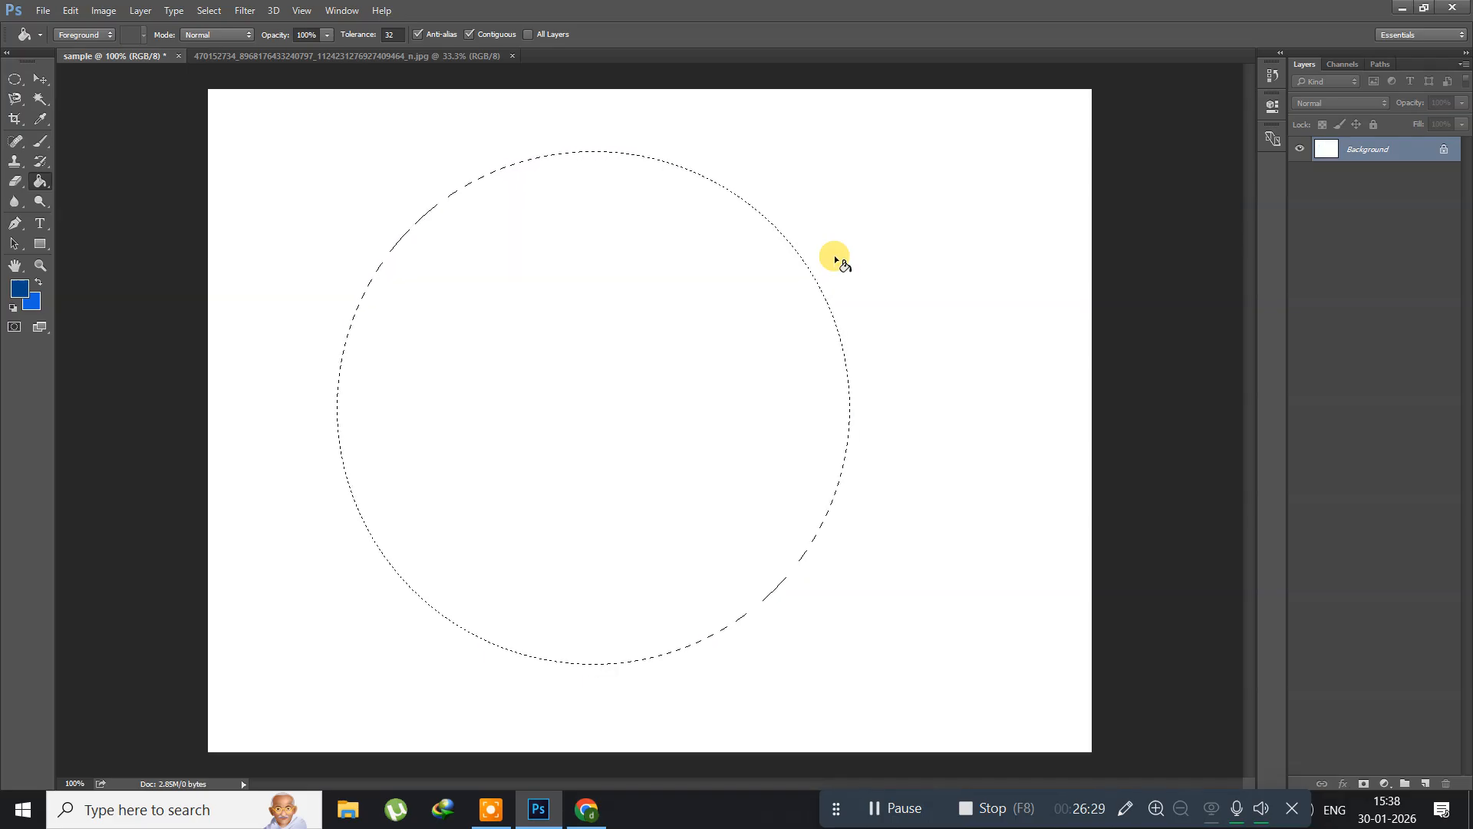
# Step: Create a new layer named Layer 1 and fill the circular selection on it with the foreground blue
pyautogui.hotkey('ctrl', 'shift', 'n')
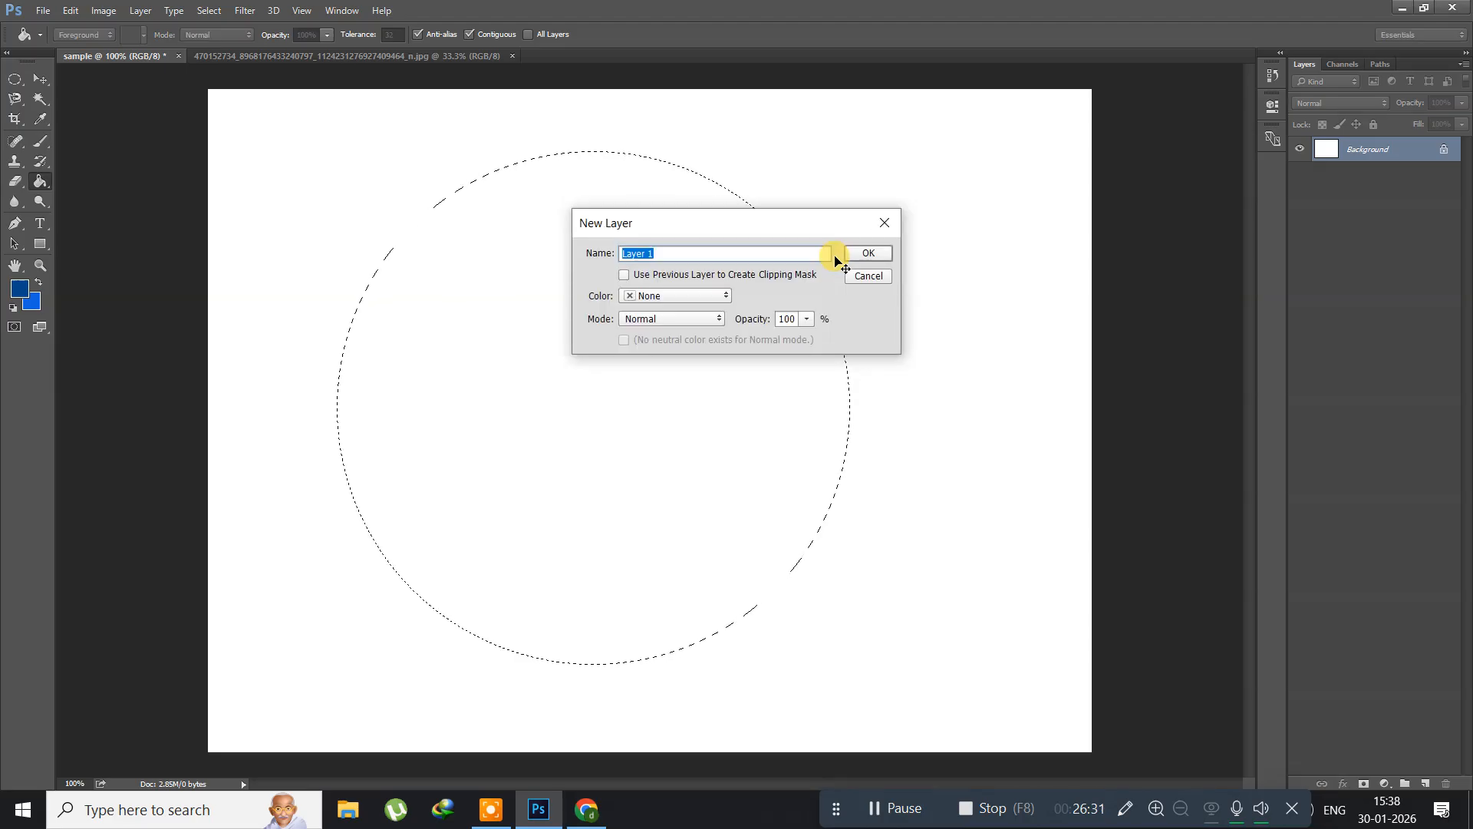
pyautogui.press('Return')
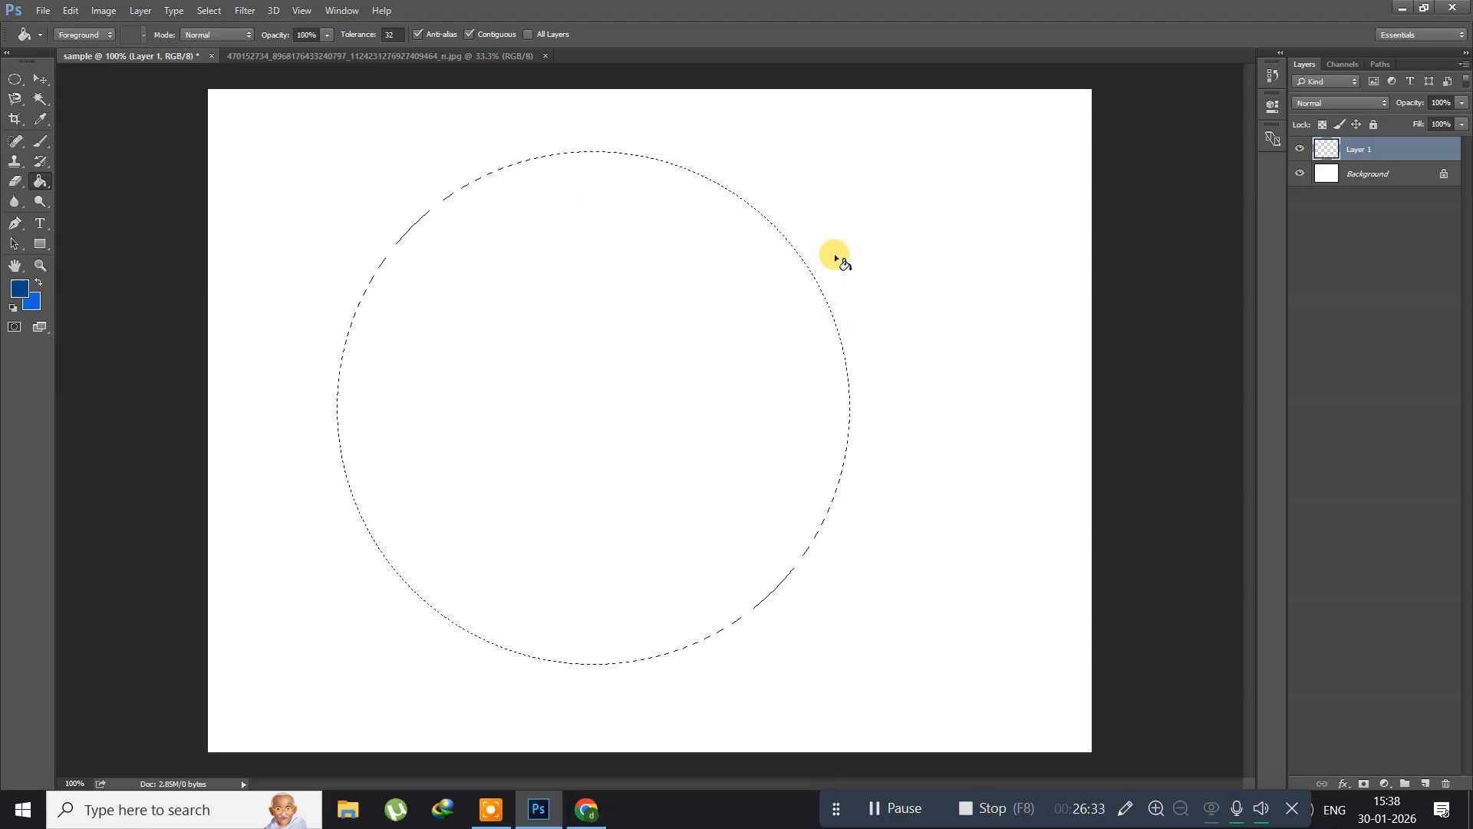
pyautogui.hotkey('alt', 'BackSpace')
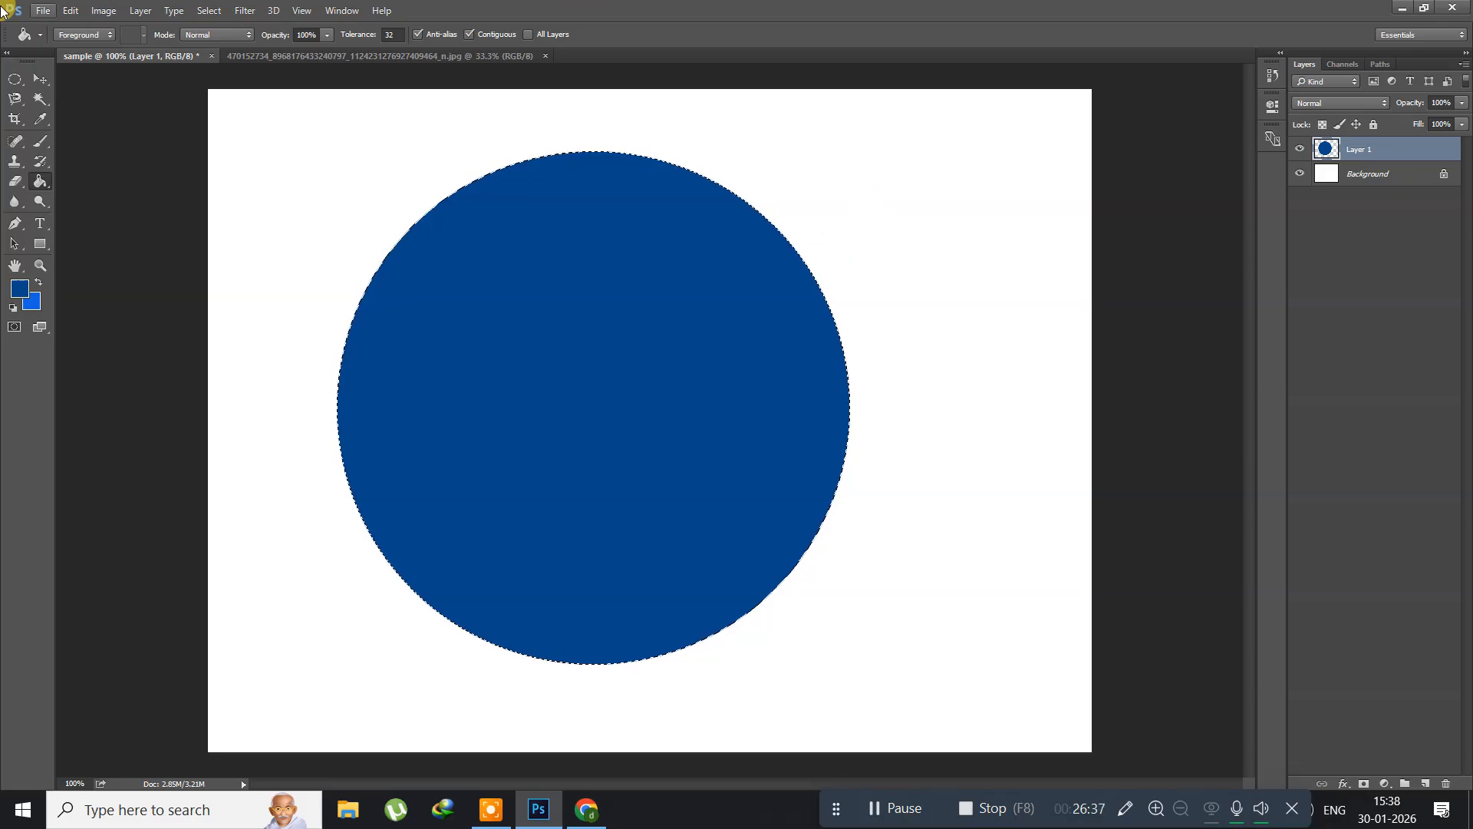
# Step: Transform the circular selection to about 96% around its centre and delete the blue inside it to leave a thin ring
pyautogui.click(209, 10)
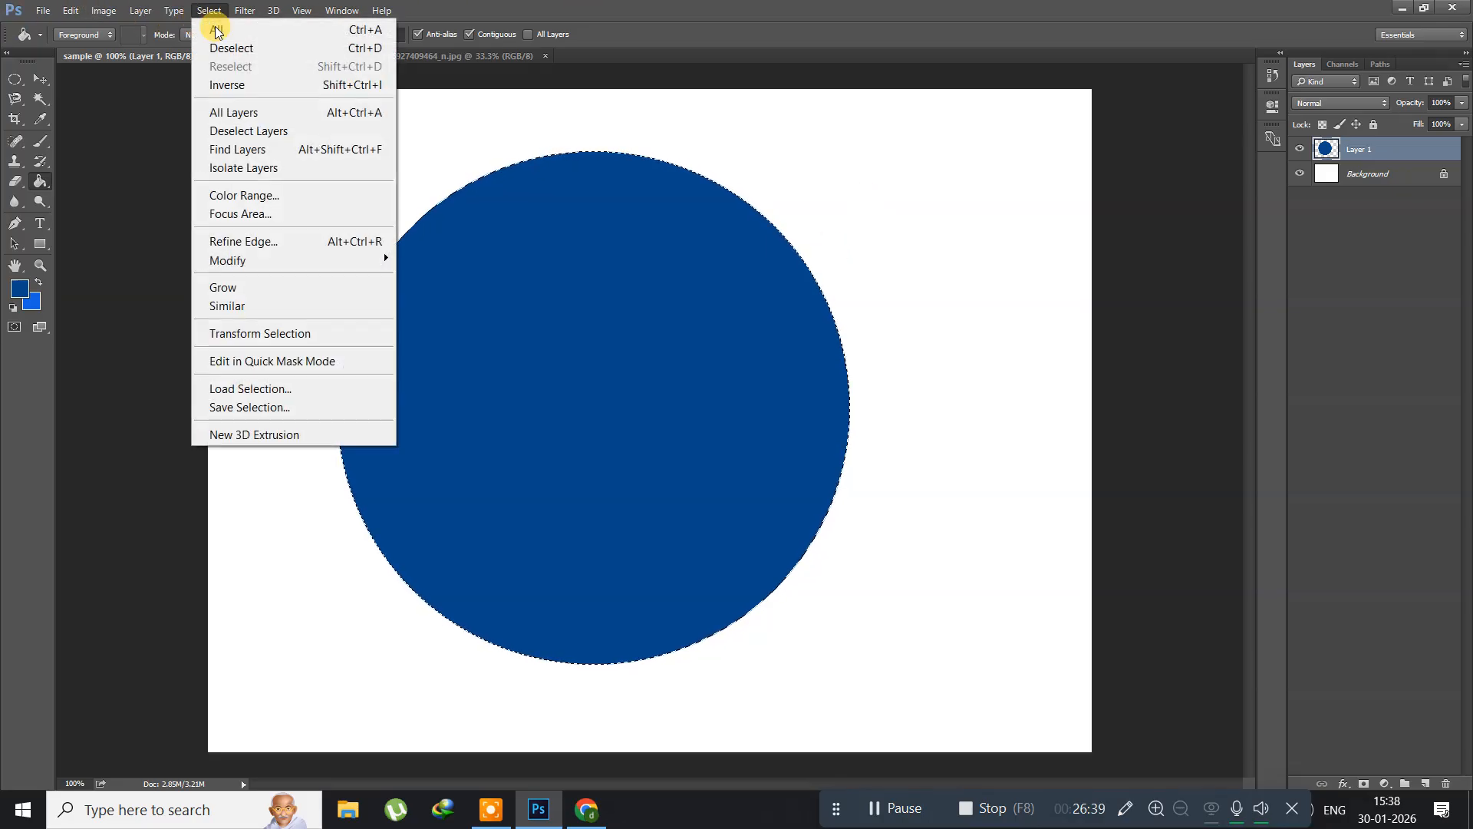
pyautogui.click(259, 331)
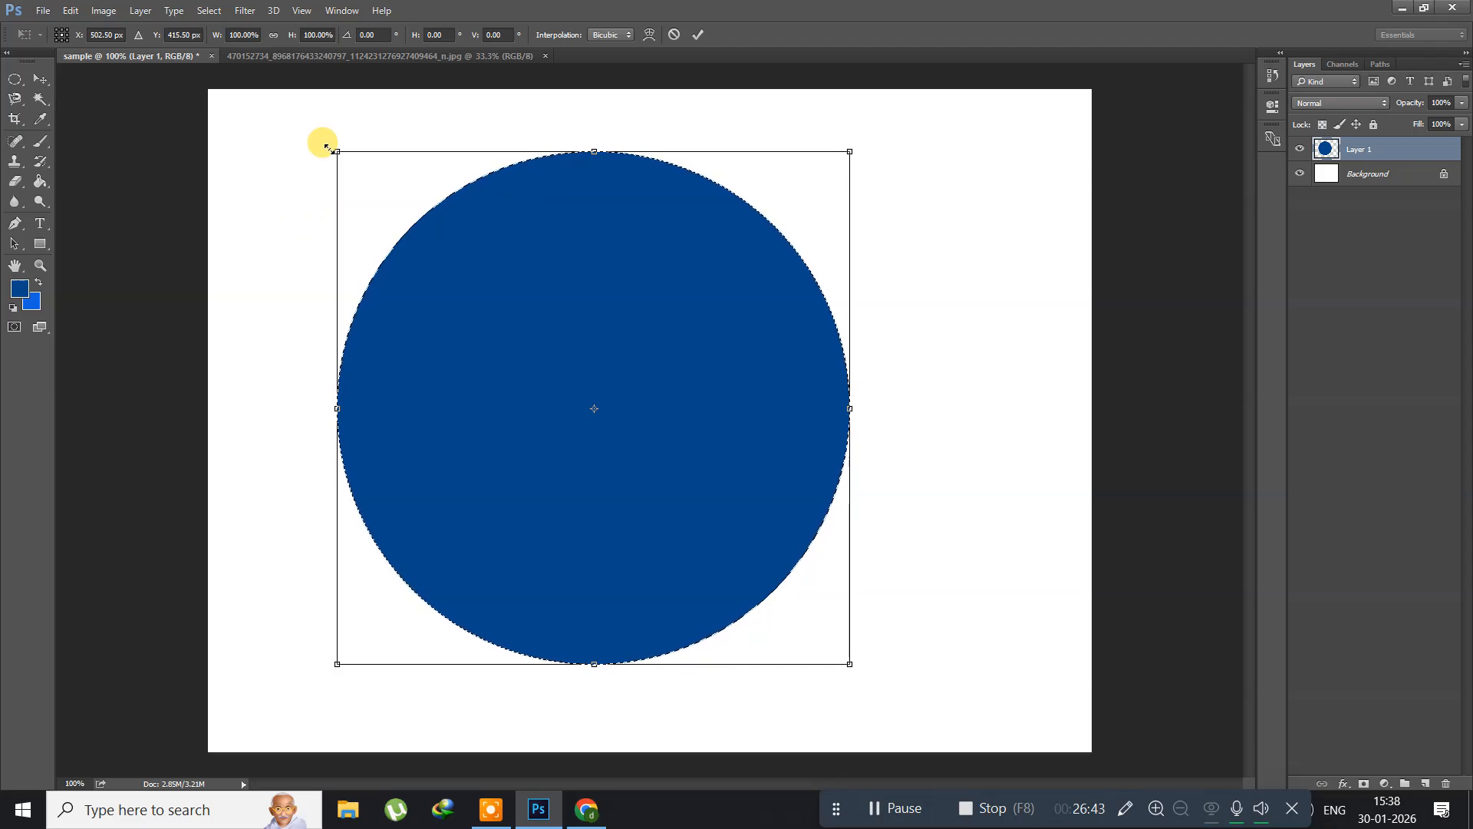
pyautogui.moveTo(326, 146); pyautogui.dragTo(335, 157)
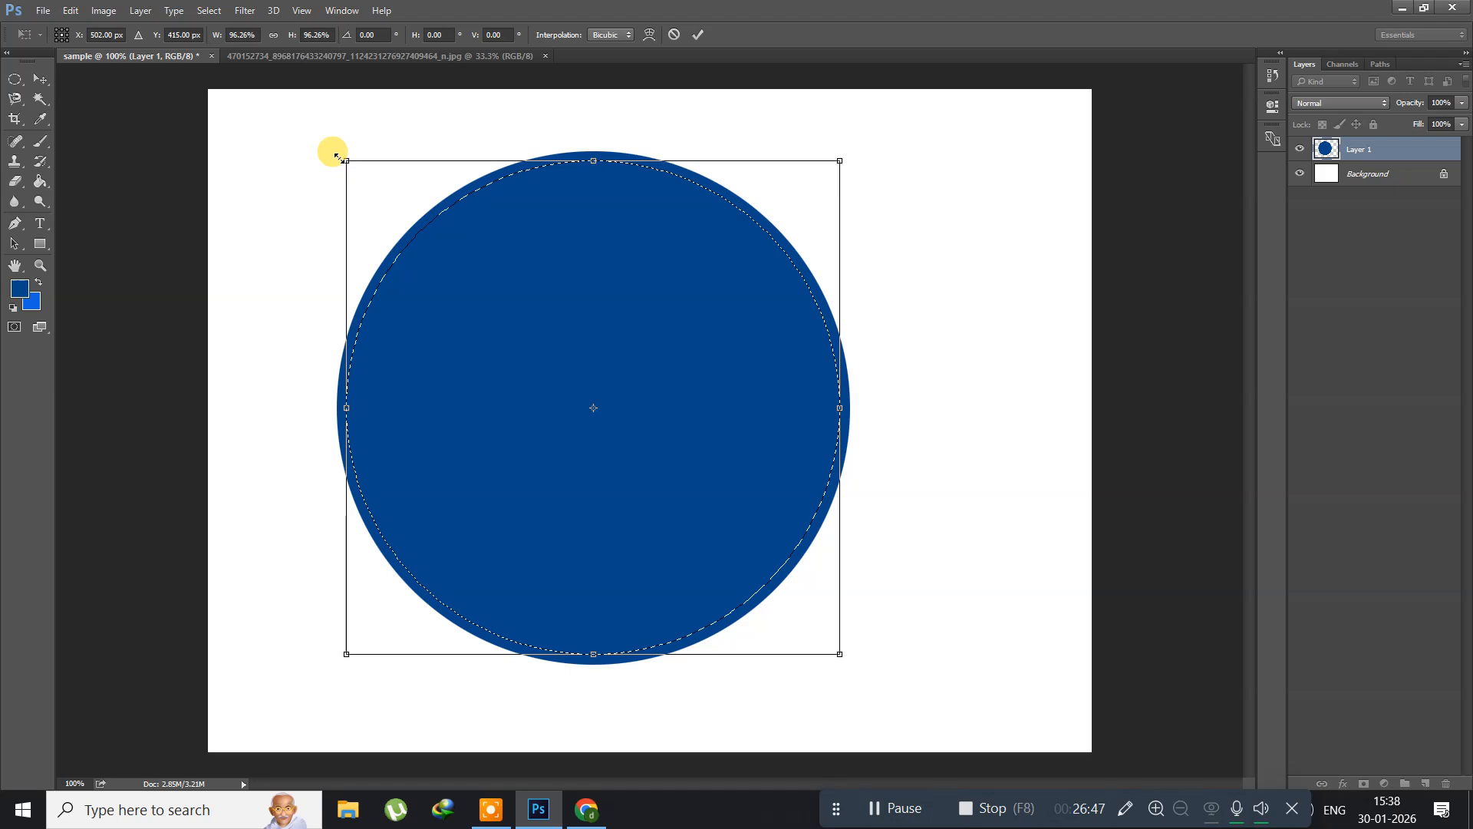
pyautogui.press('Return')
pyautogui.press('g')
pyautogui.press('Delete')
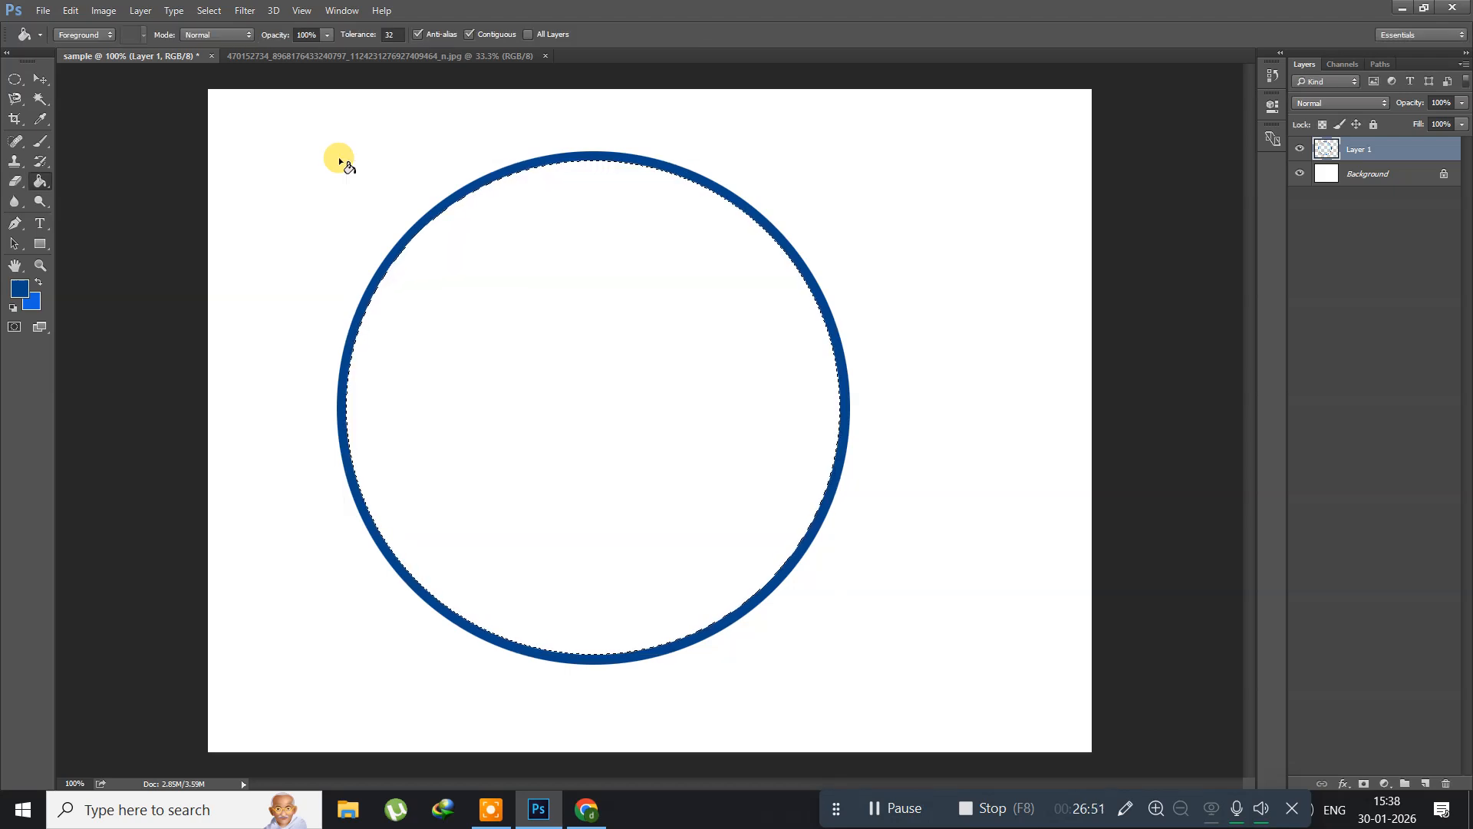
# Step: Add a new layer named Layer 2, fill the inner circular selection with the foreground blue, and deselect
pyautogui.hotkey('ctrl', 'shift', 'n')
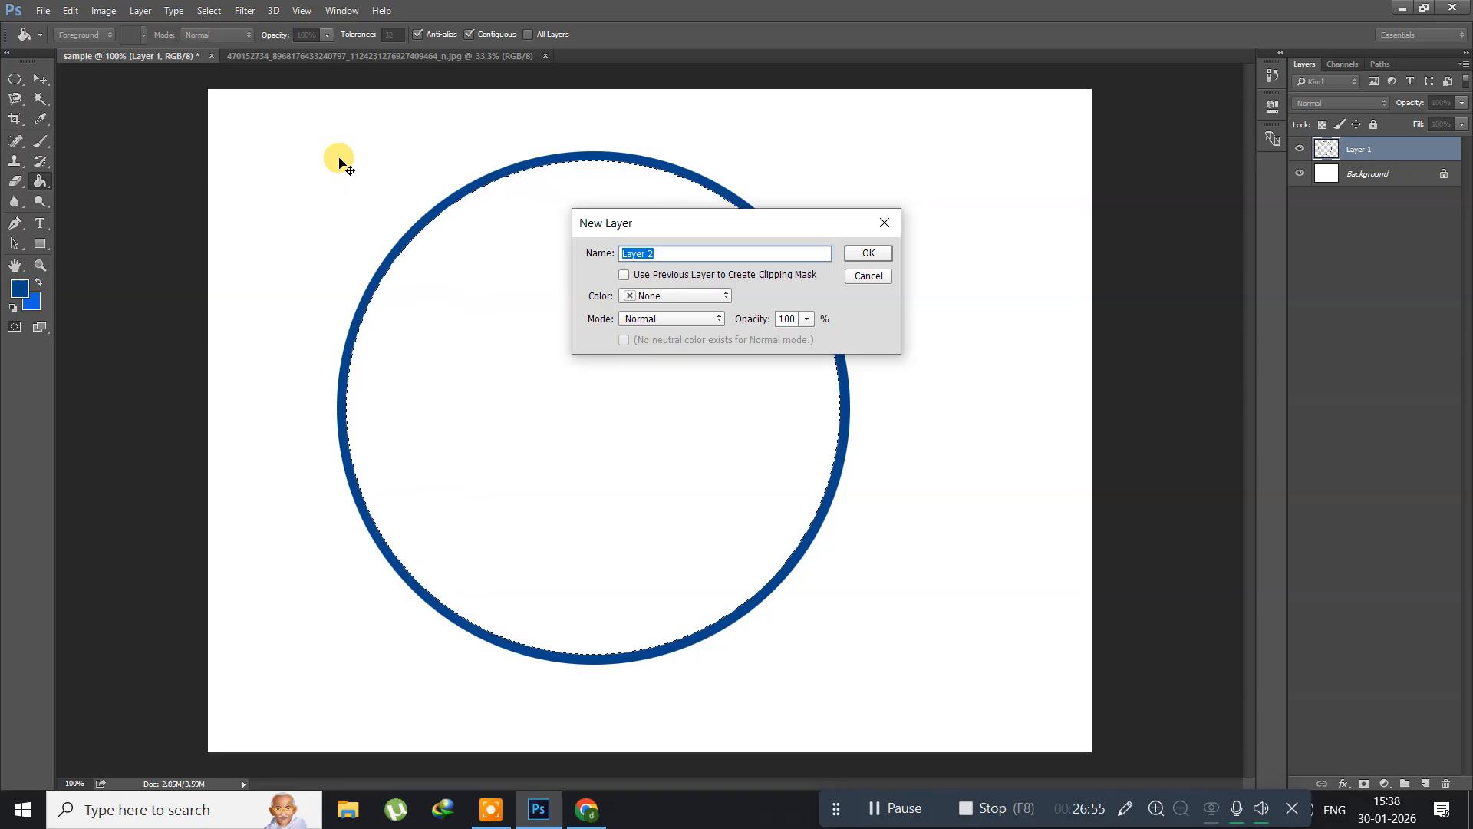
pyautogui.press('Return')
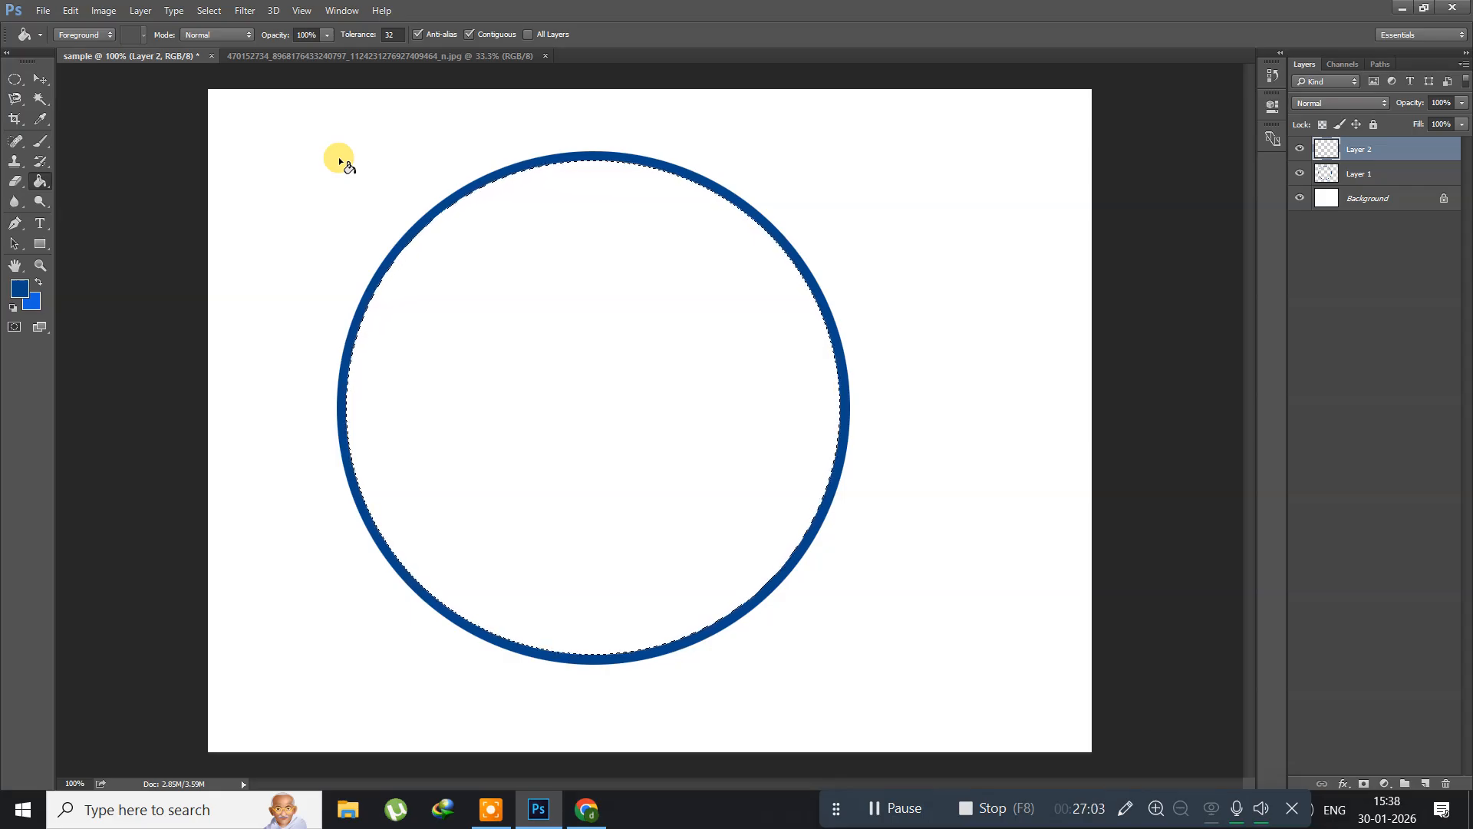
pyautogui.hotkey('alt', 'BackSpace')
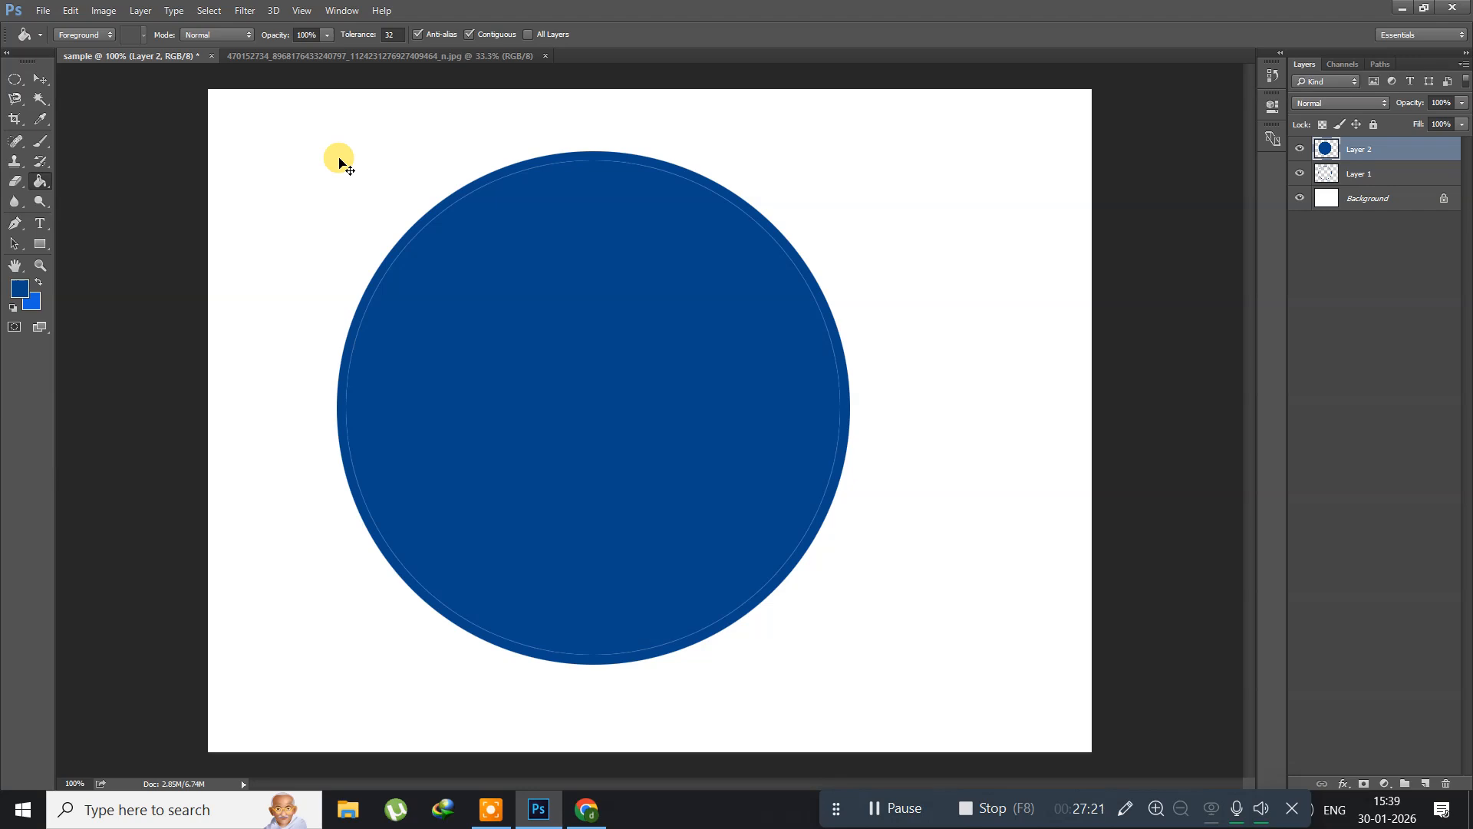
# Step: Scale the disc on Layer 2 to about 3% around its centre and move the dot to the ring's top inner edge
pyautogui.hotkey('ctrl', 't')
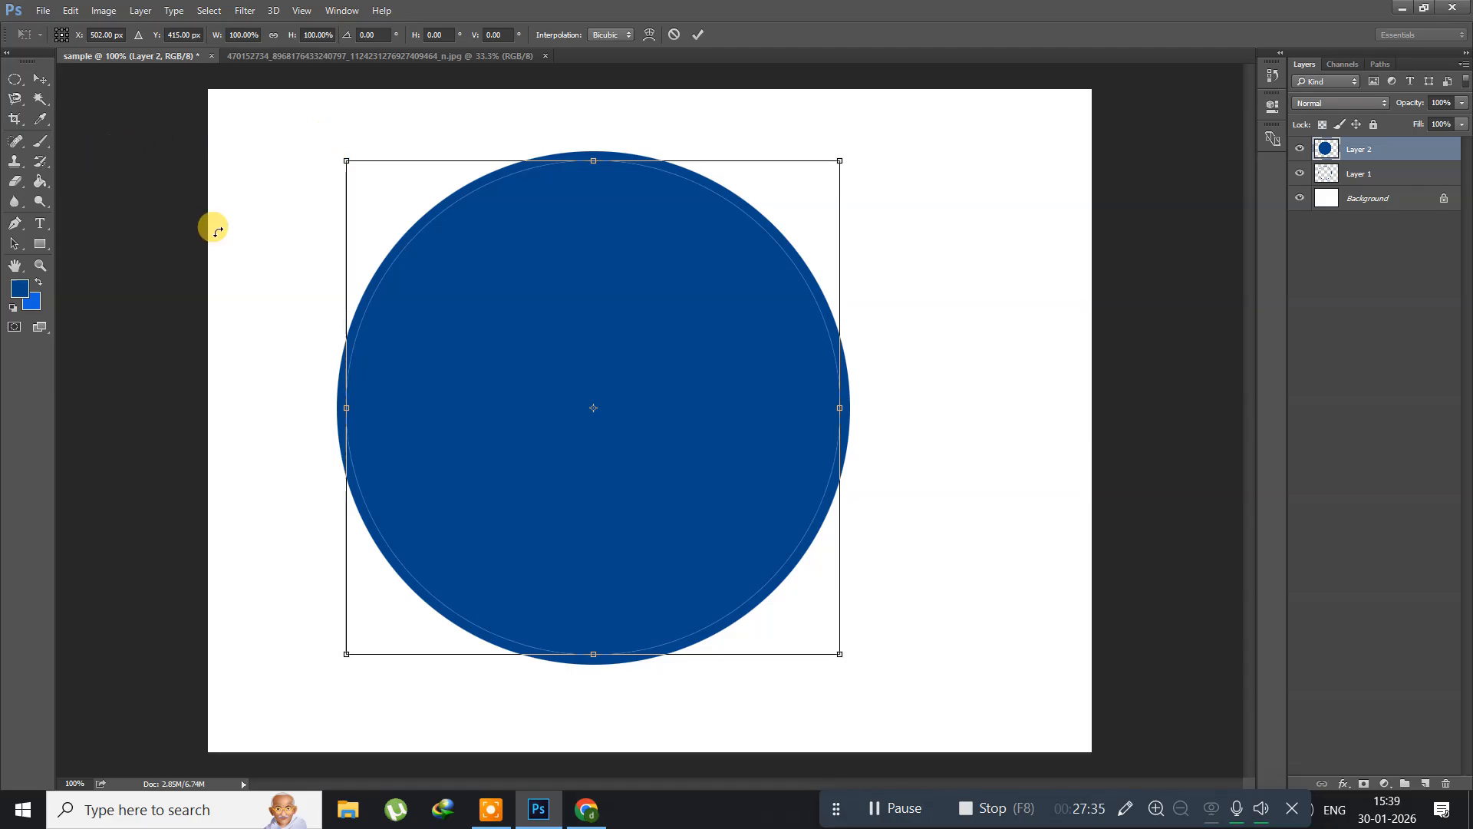
pyautogui.moveTo(345, 162); pyautogui.dragTo(605, 381)
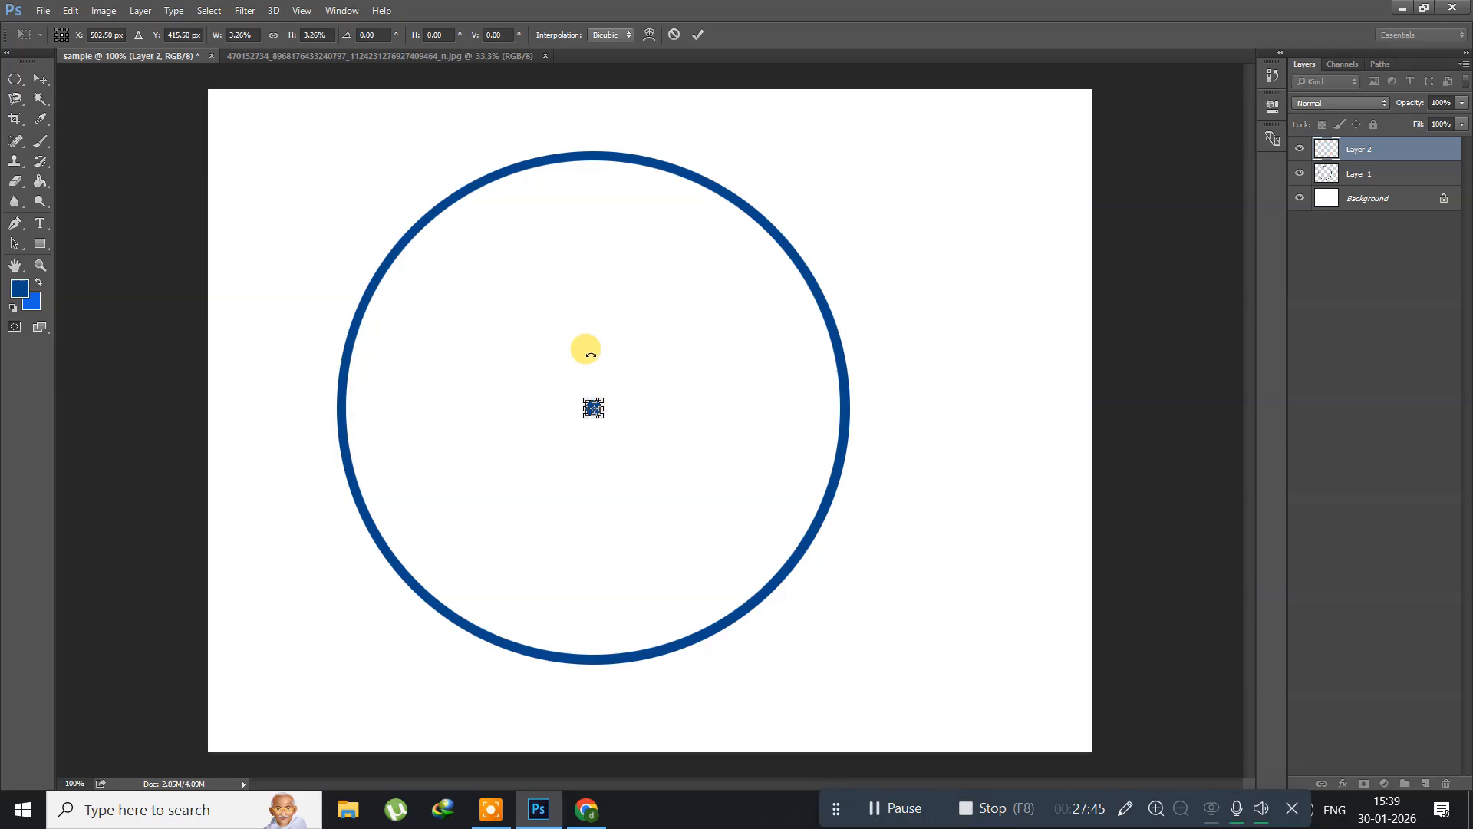
pyautogui.press('Return')
pyautogui.press('g')
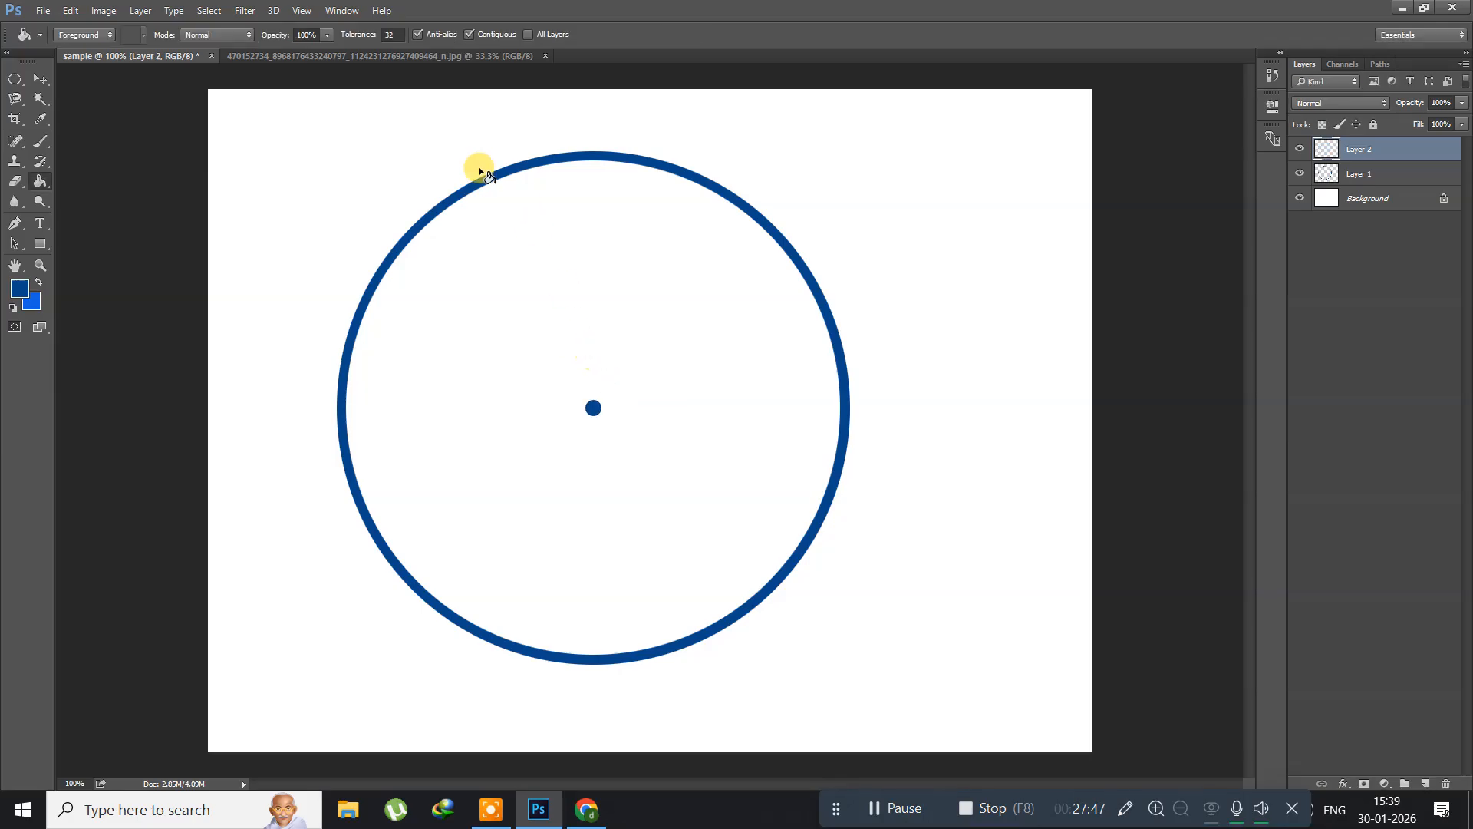
pyautogui.click(38, 80)
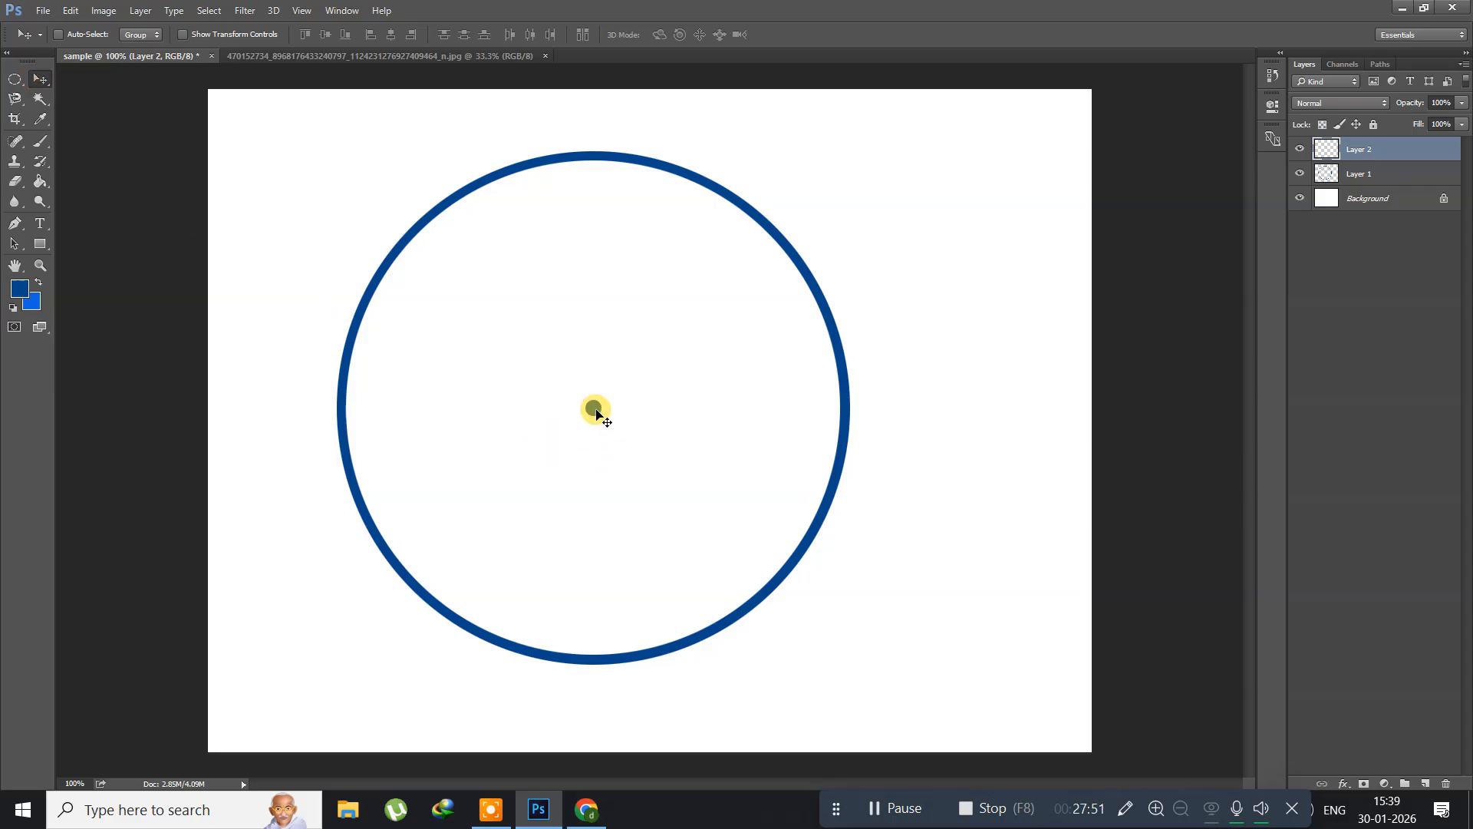
pyautogui.moveTo(597, 415); pyautogui.dragTo(612, 170)
# Step: Duplicate Layer 2 with Layer Via Copy and move the copied dot straight down to the ring's bottom inner edge
pyautogui.click(140, 11)
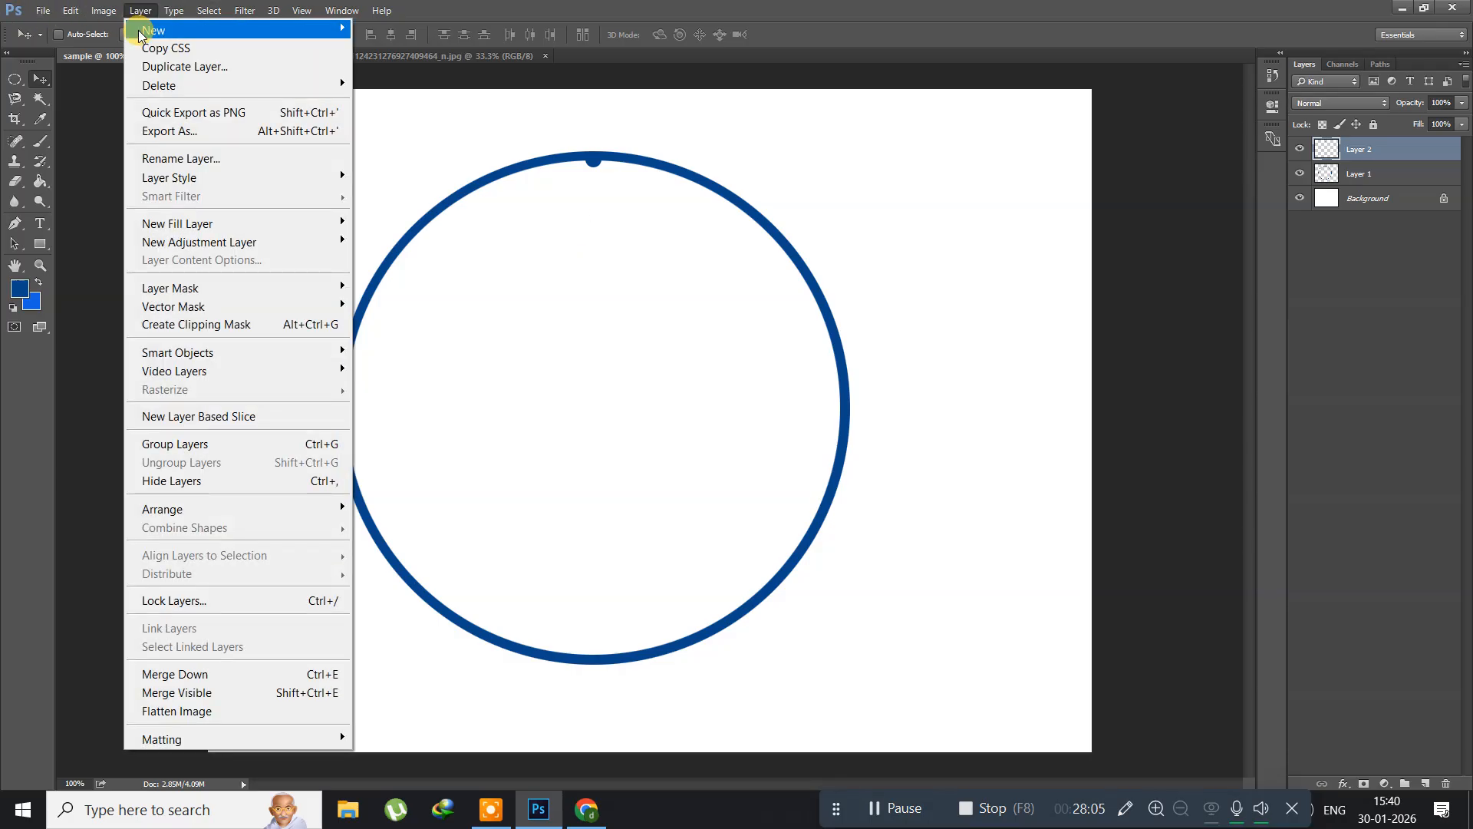
pyautogui.moveTo(155, 30)
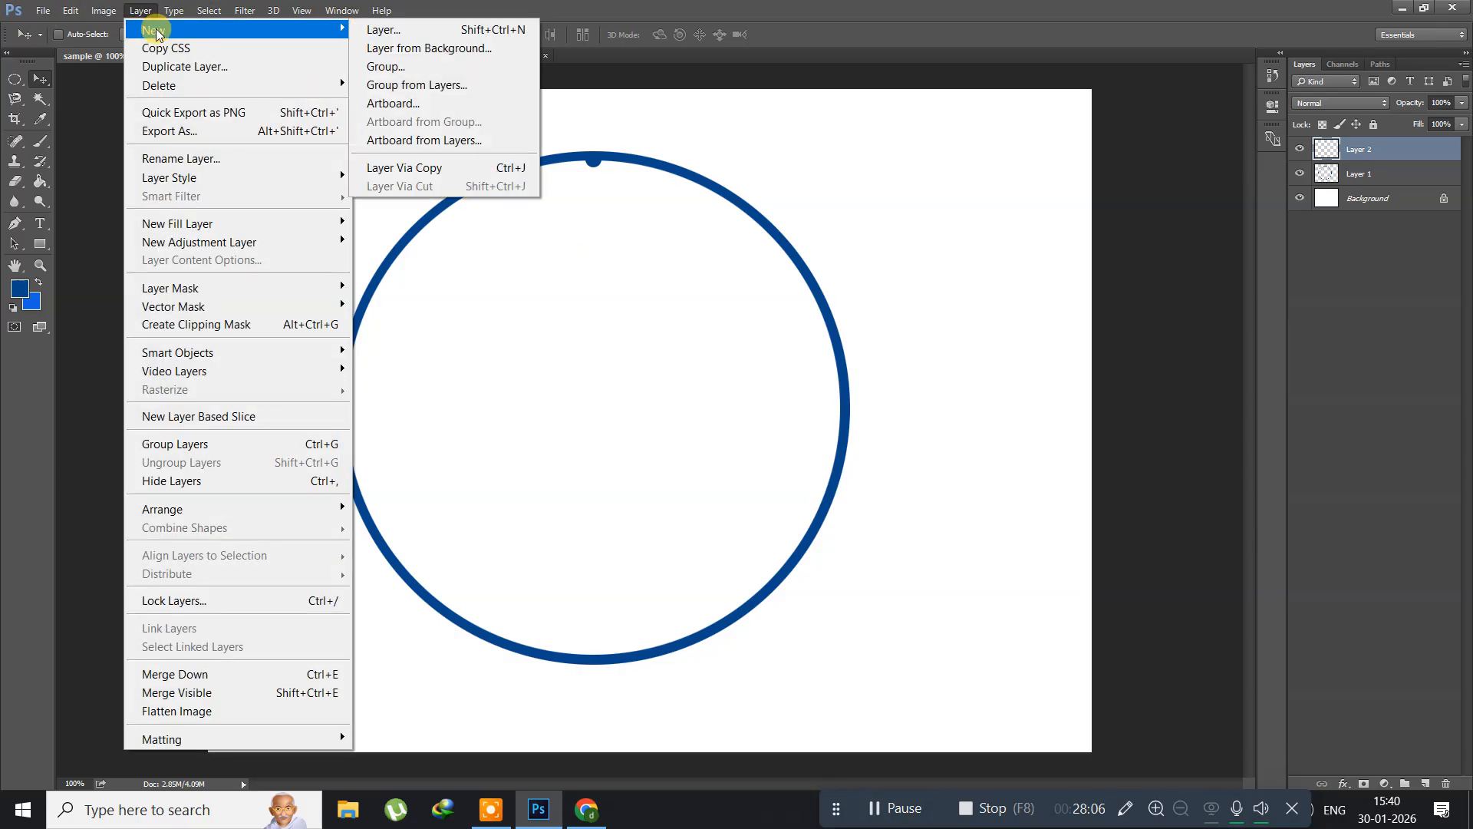
pyautogui.click(400, 167)
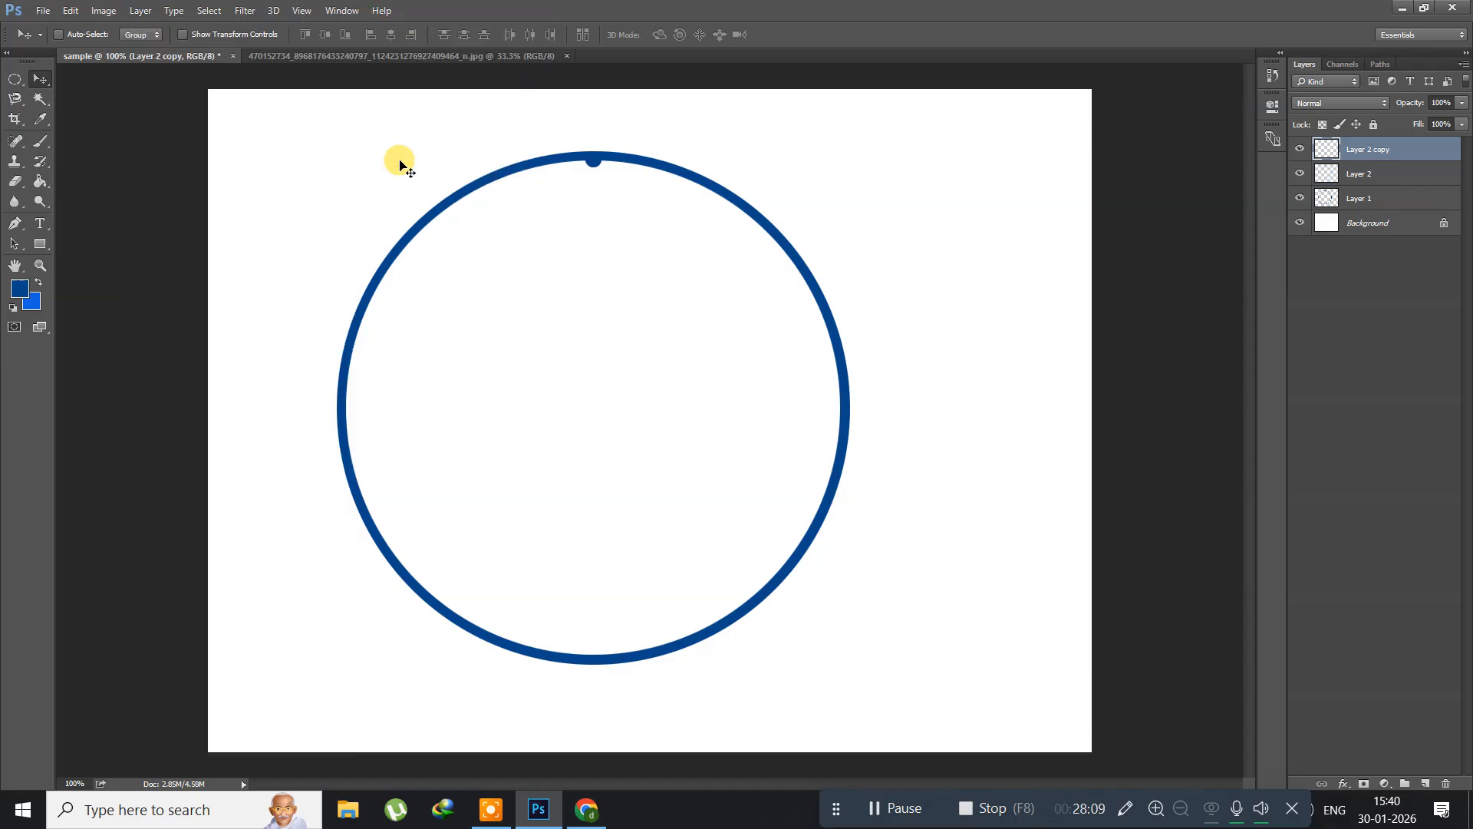
pyautogui.moveTo(596, 167); pyautogui.dragTo(606, 664)
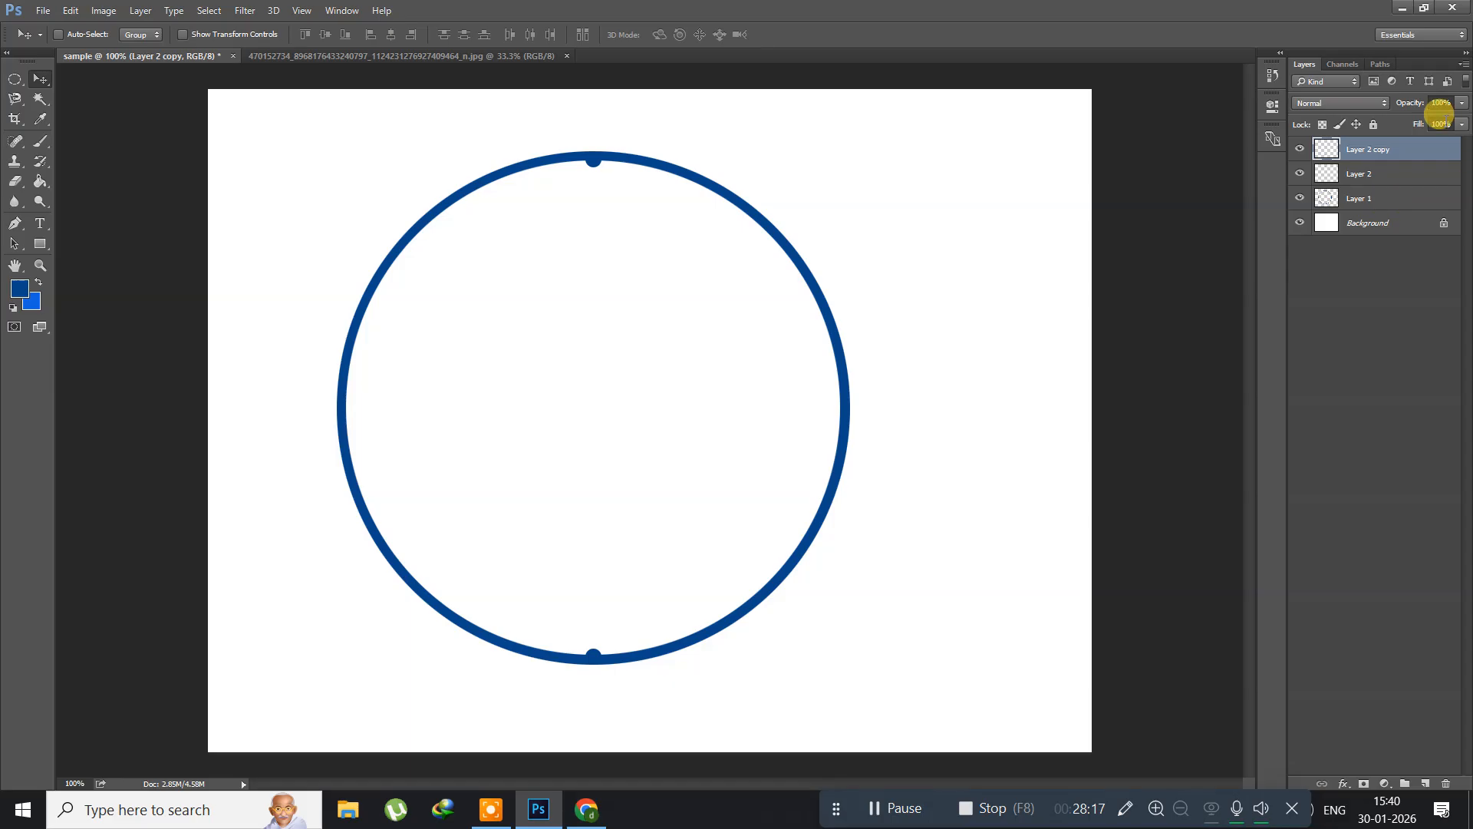
# Step: Merge Layer 2 and Layer 2 copy into one layer holding both dots
pyautogui.keyDown('shift'); pyautogui.click(1386, 175); pyautogui.keyUp('shift')
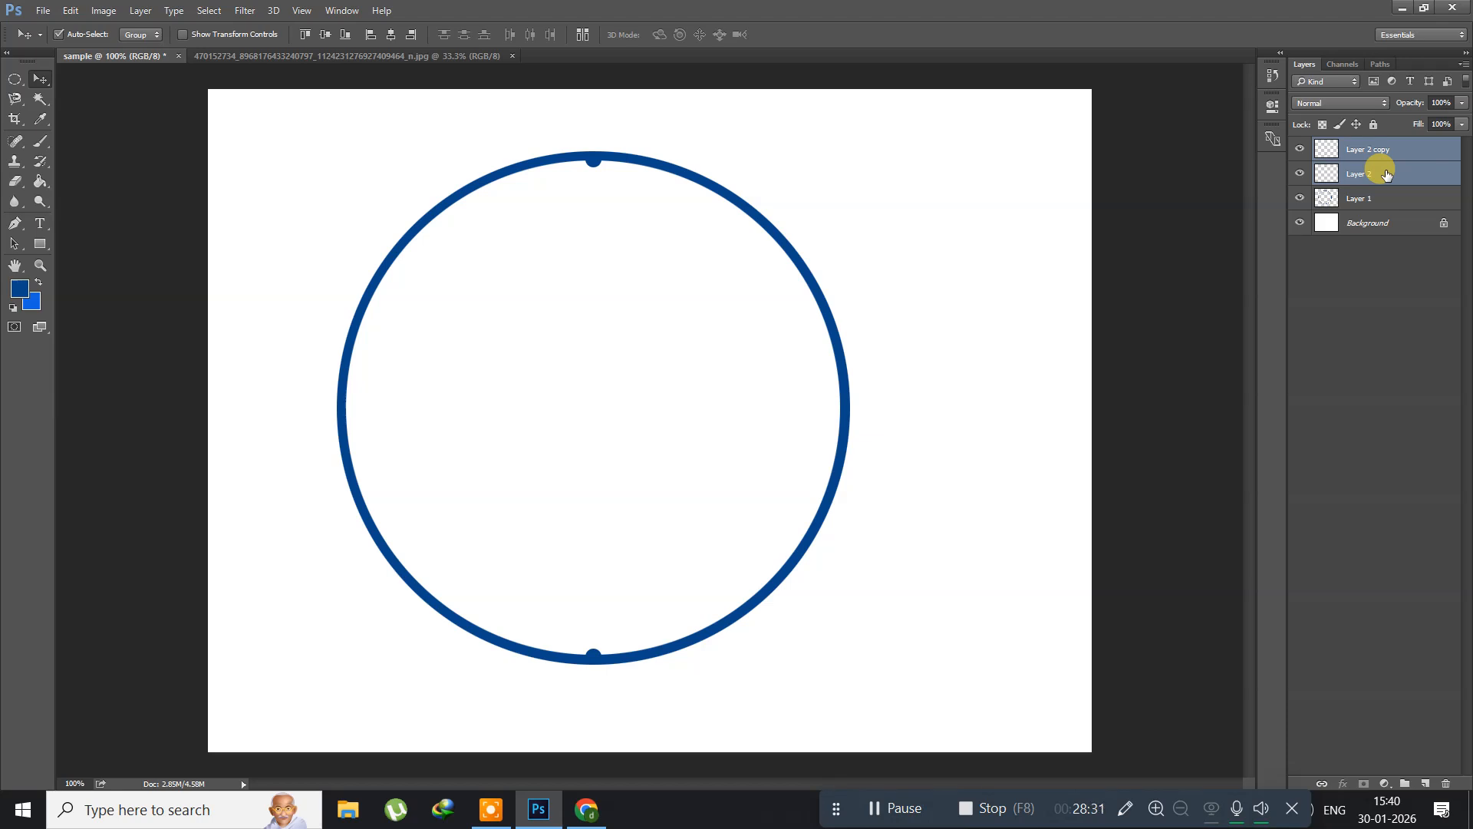
pyautogui.hotkey('ctrl', 'e')
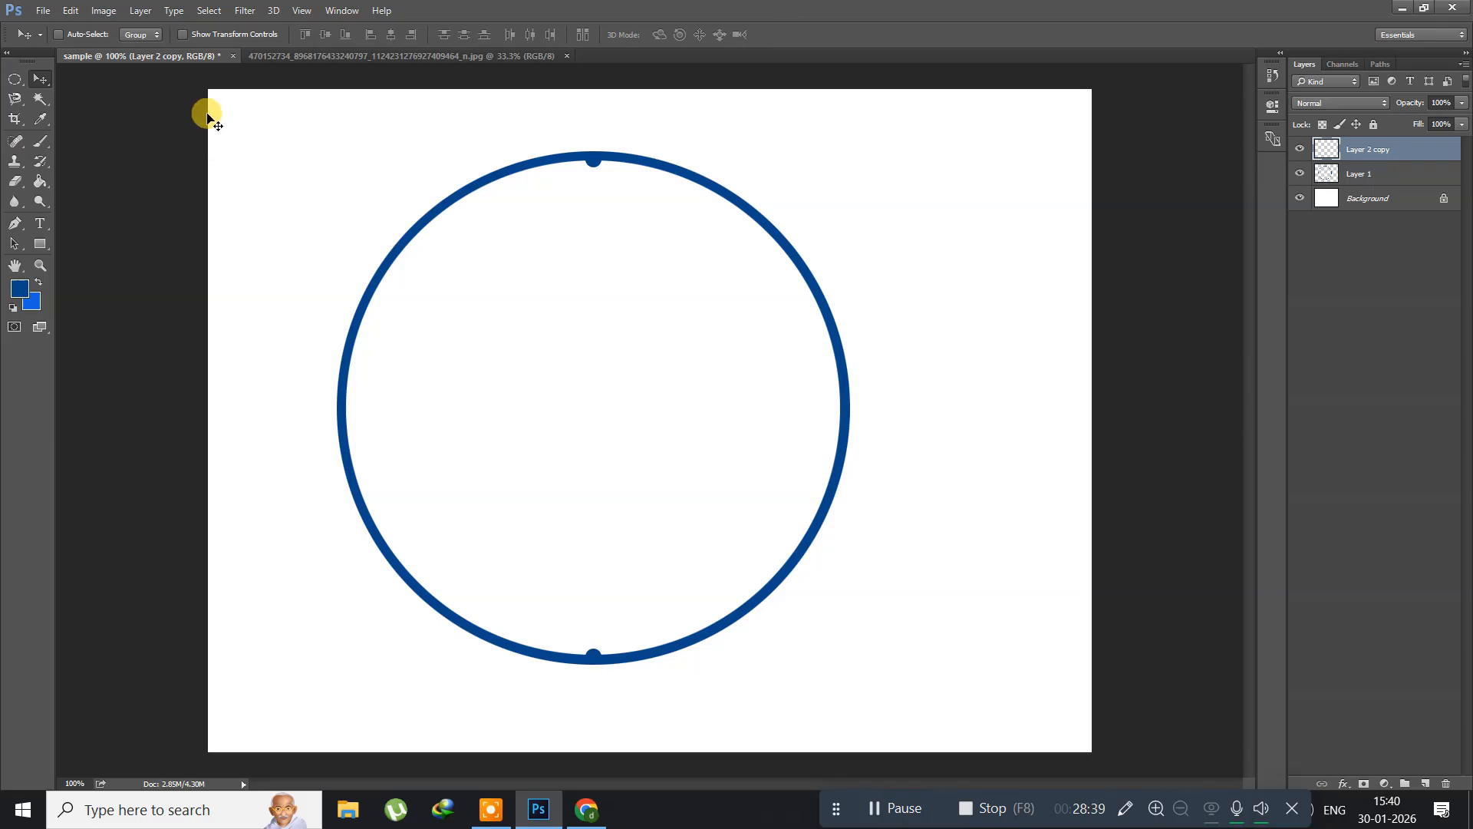
# Step: Rotate the merged pair of dots 15 degrees around the ring's centre with Free Transform and apply it
pyautogui.click(67, 10)
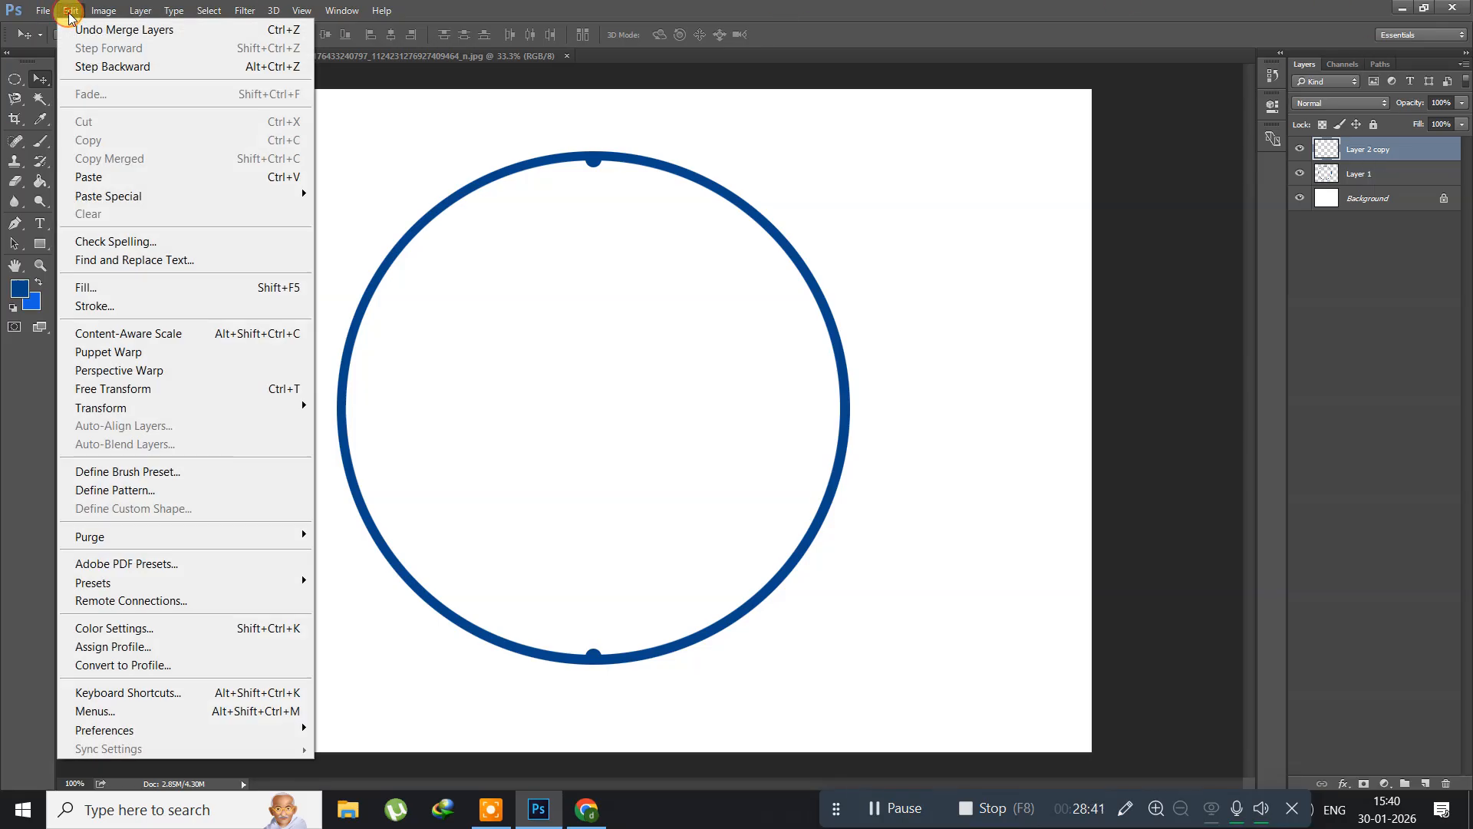
pyautogui.click(194, 388)
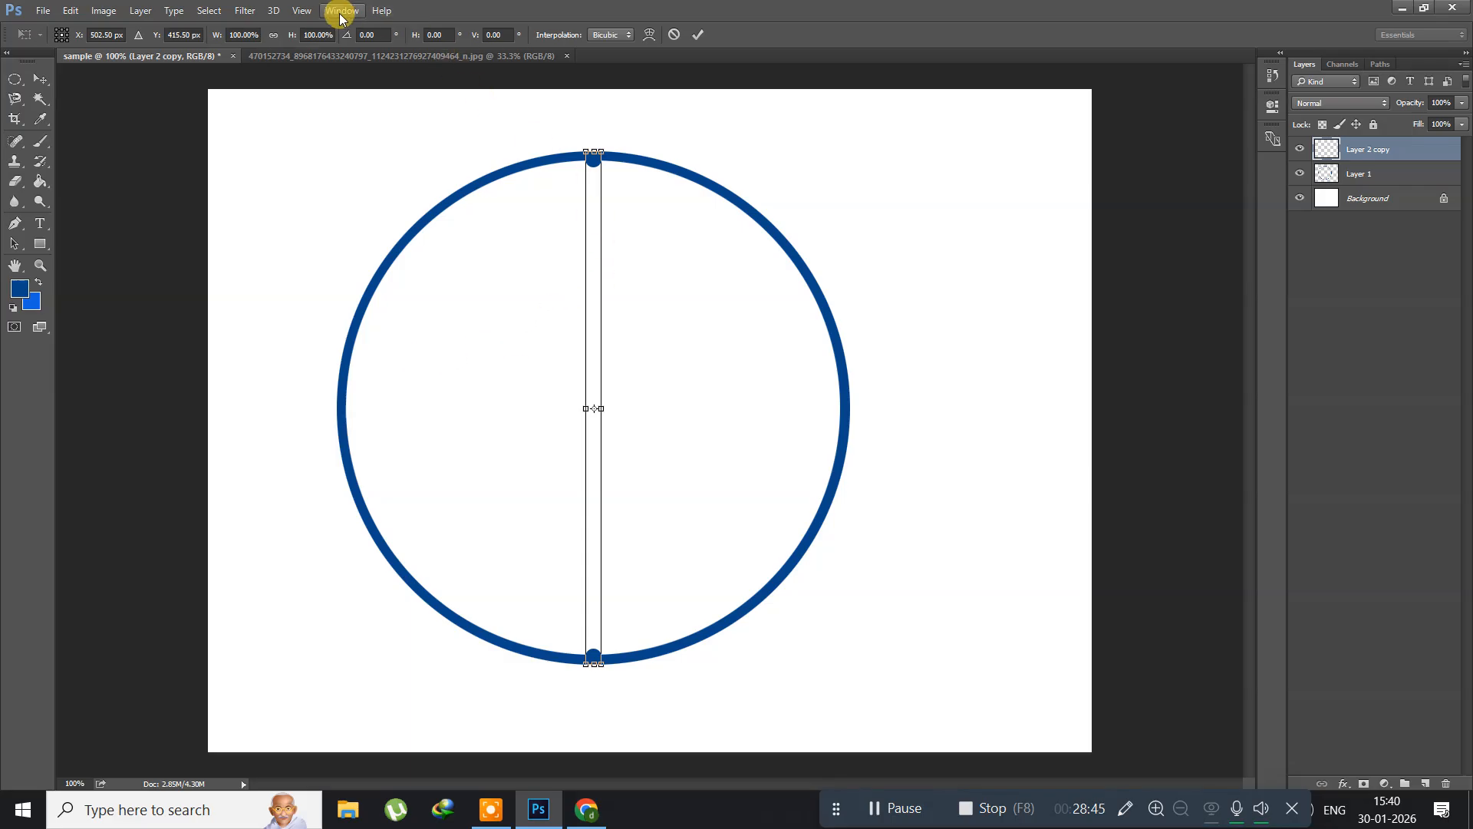
pyautogui.click(372, 34)
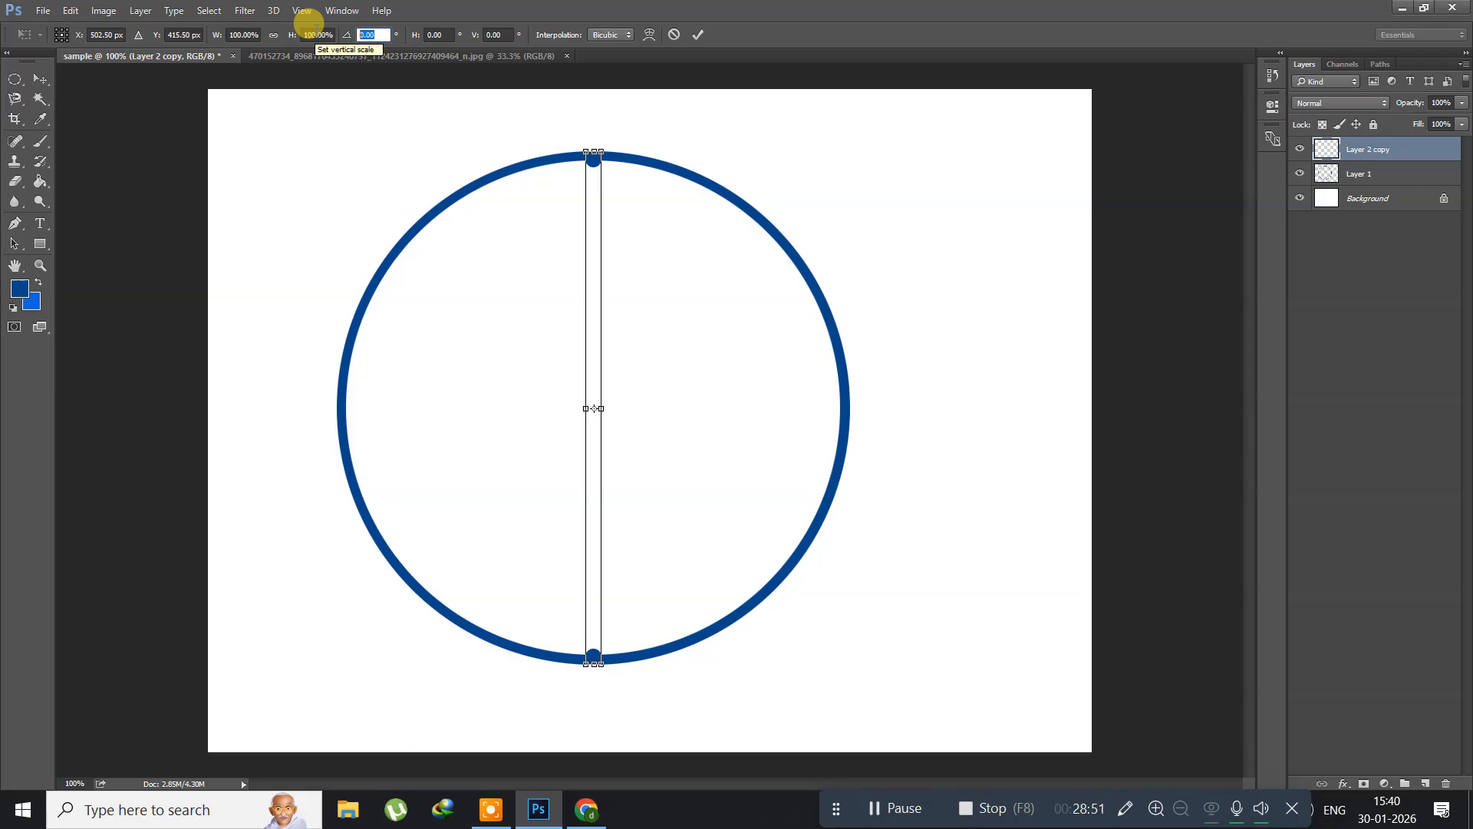
pyautogui.write('15')
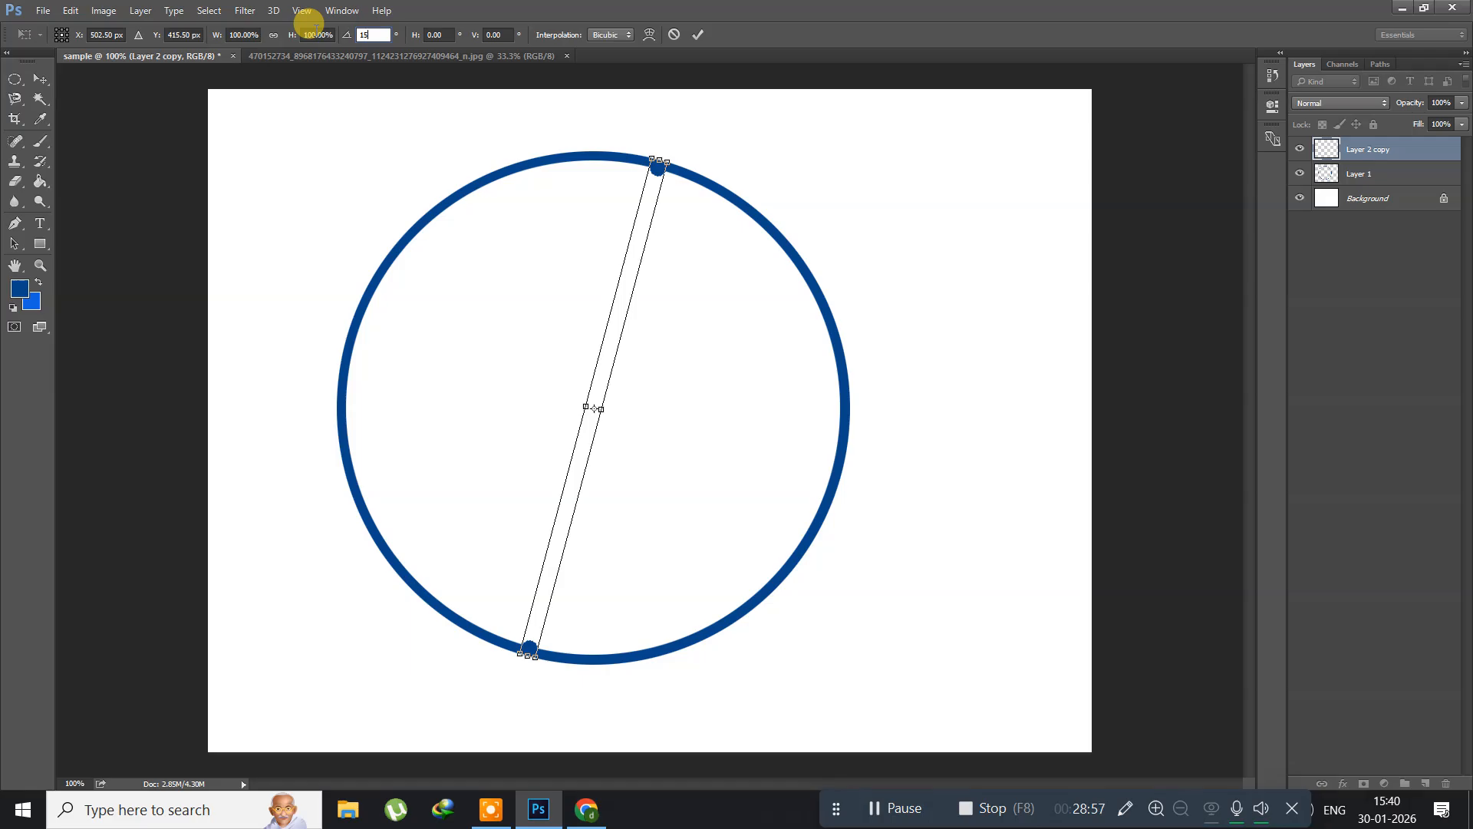
pyautogui.press('Return')
pyautogui.press('Return')
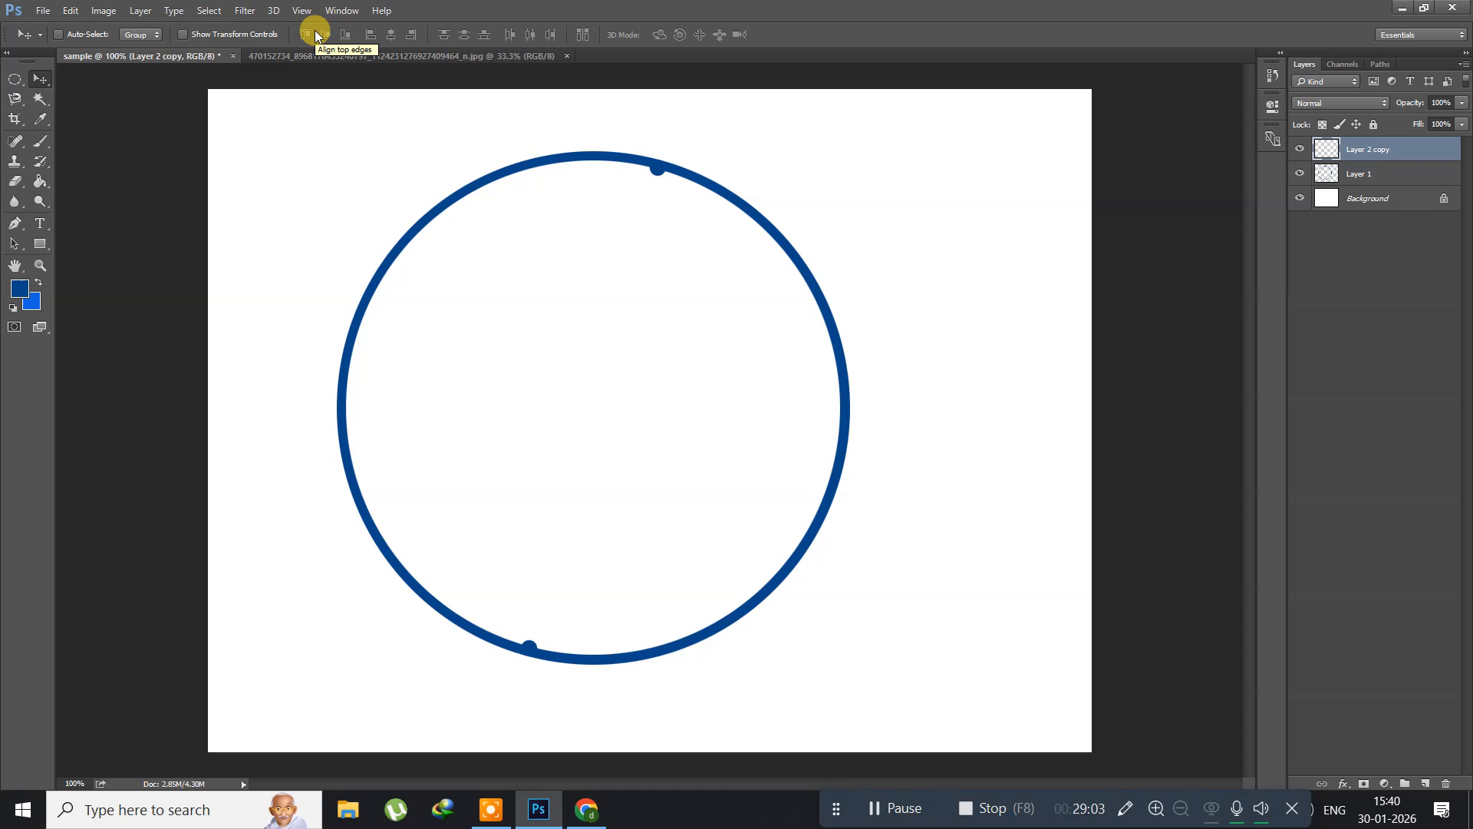
# Step: Repeat the 15-degree rotation on eleven successive copies of the dot pair so dots are evenly spaced around the whole ring
pyautogui.press('ctrl')
pyautogui.hotkey('ctrl', 'alt', 'shift', 't')
pyautogui.hotkey('ctrl', 'alt', 'shift', 't')
pyautogui.hotkey('ctrl', 'alt', 'shift', 't')
pyautogui.hotkey('ctrl', 'alt', 'shift', 't')
pyautogui.hotkey('ctrl', 'alt', 'shift', 't')
pyautogui.hotkey('ctrl', 'alt', 'shift', 't')
pyautogui.hotkey('ctrl', 'alt', 'shift', 't')
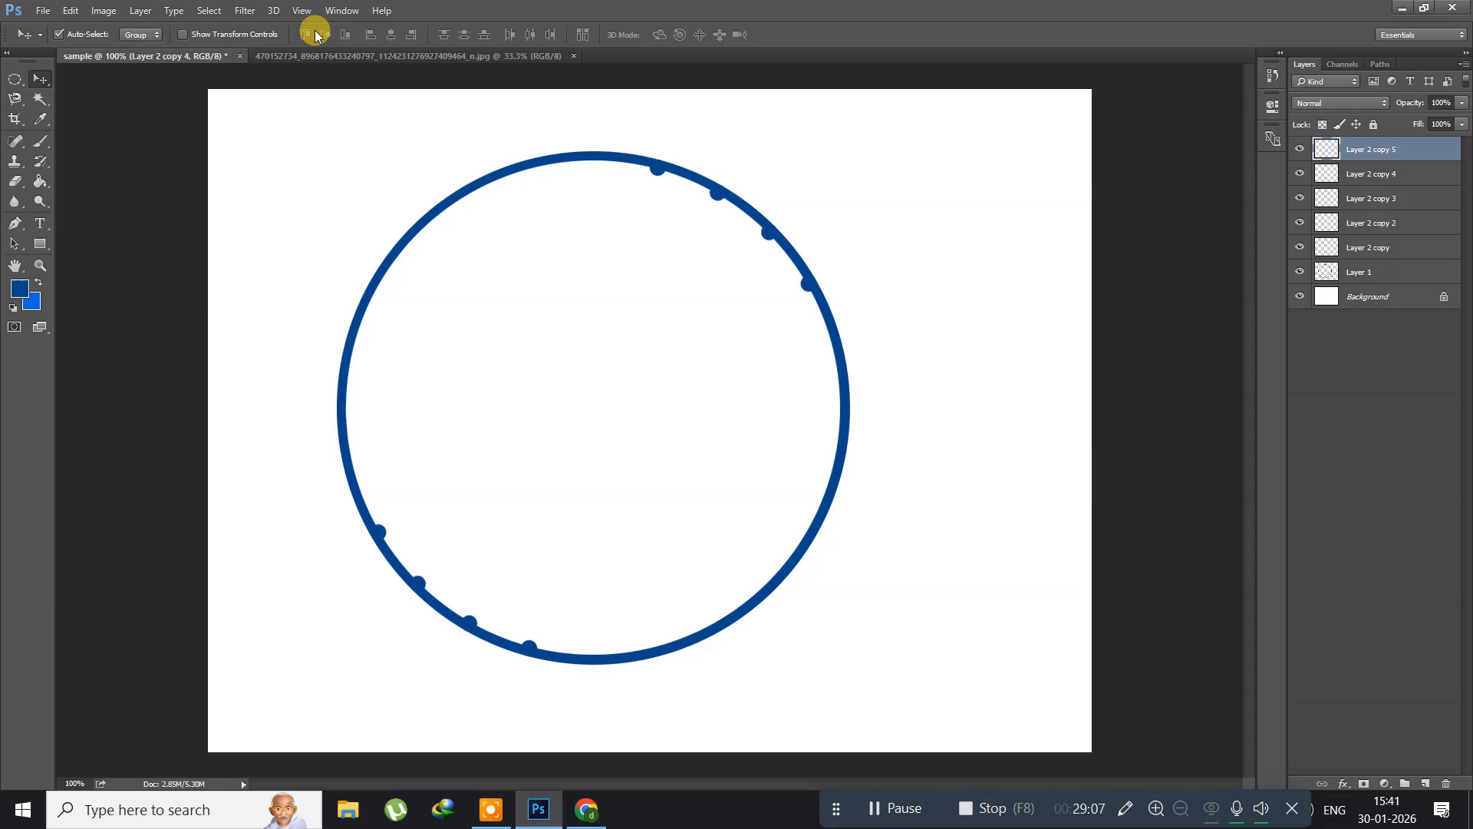
pyautogui.hotkey('ctrl', 'alt', 'shift', 't')
pyautogui.hotkey('ctrl', 'alt', 'shift', 't')
pyautogui.hotkey('ctrl', 'alt', 'shift', 't')
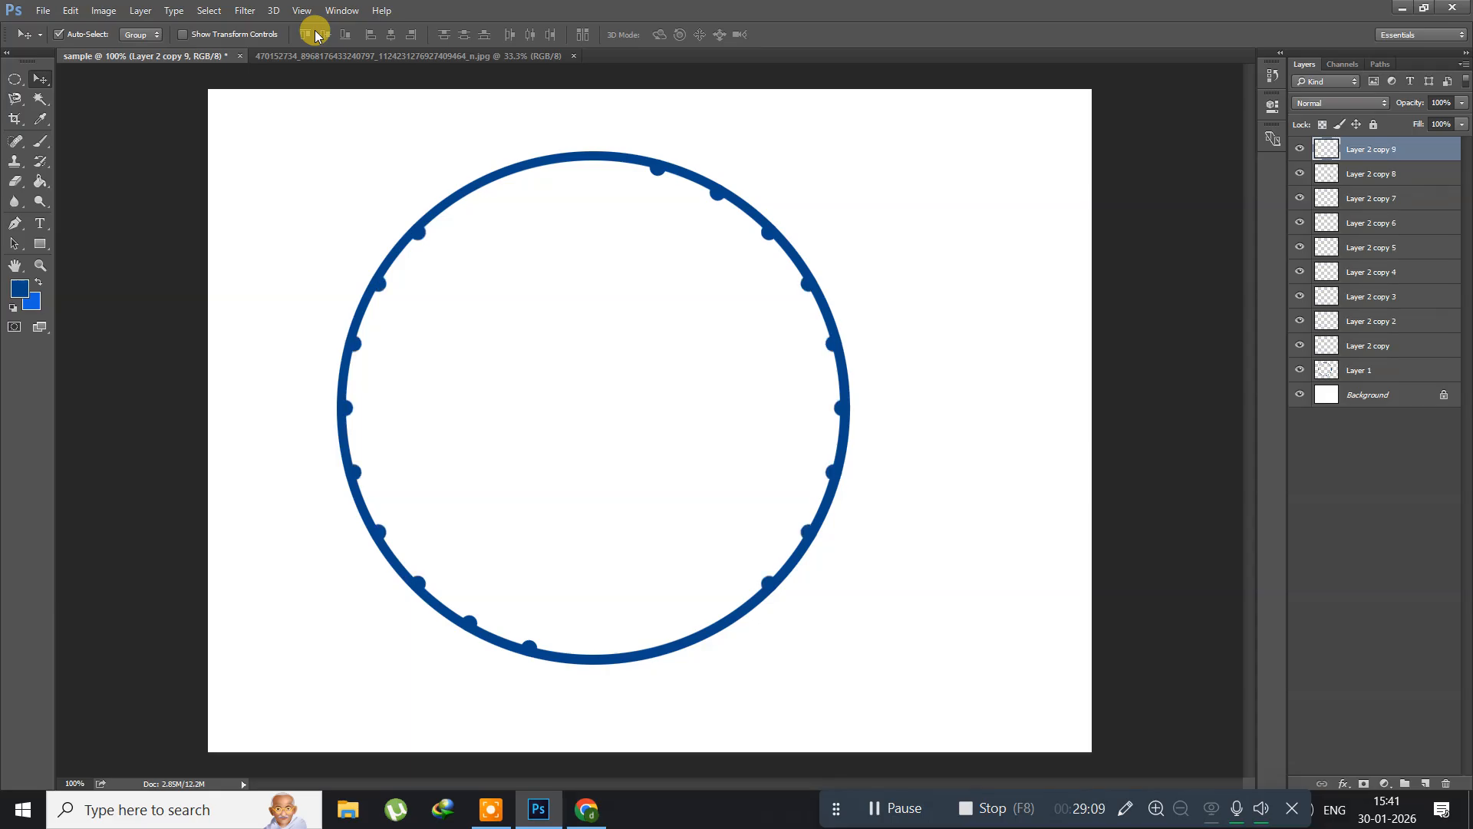
pyautogui.hotkey('ctrl', 'alt', 'shift', 't')
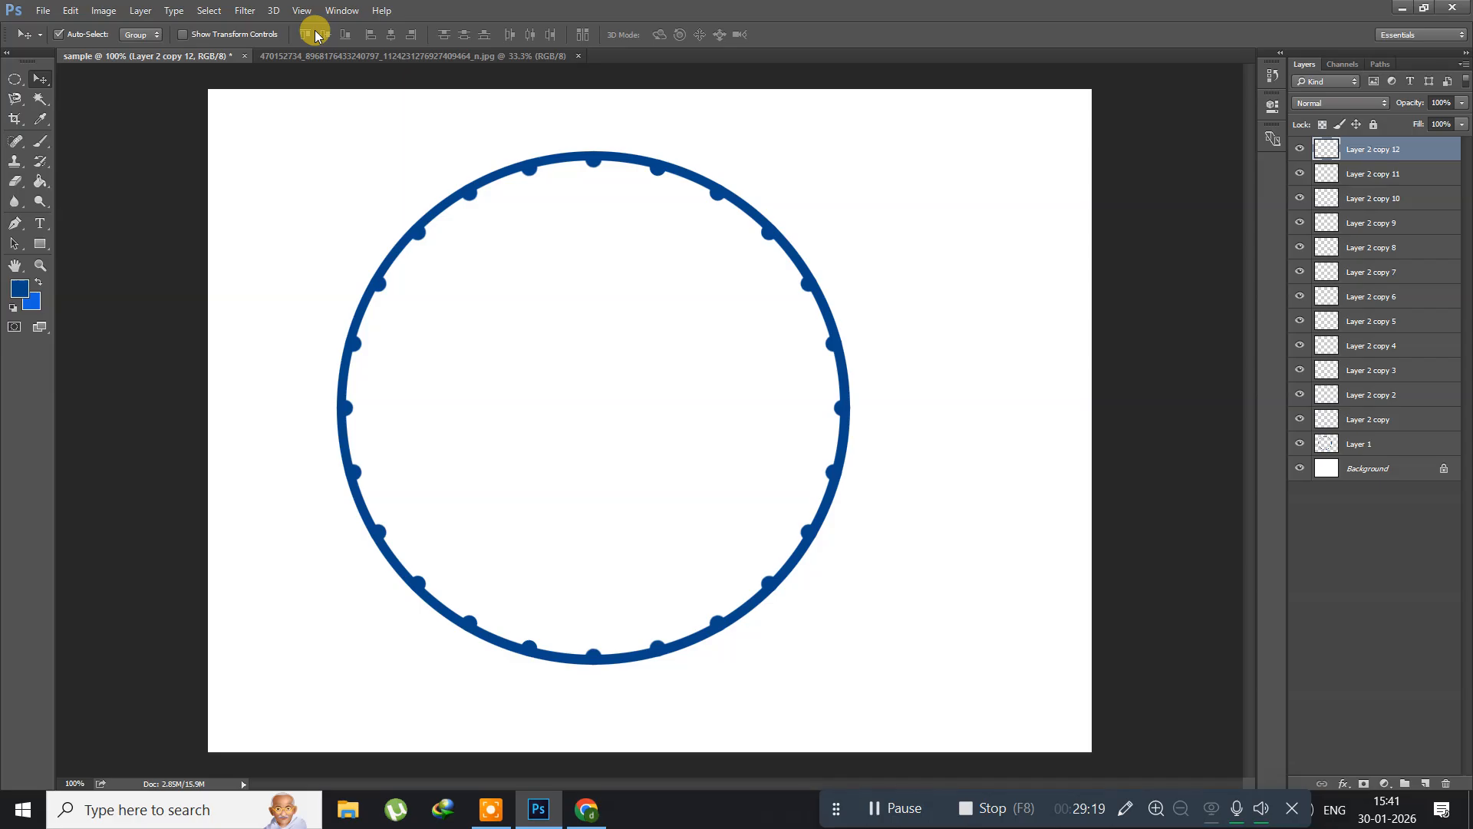
# Step: Select the ring layer and all dot layers, leaving out the Background, and put them into one group
pyautogui.hotkey('ctrl', 'alt', 'a')
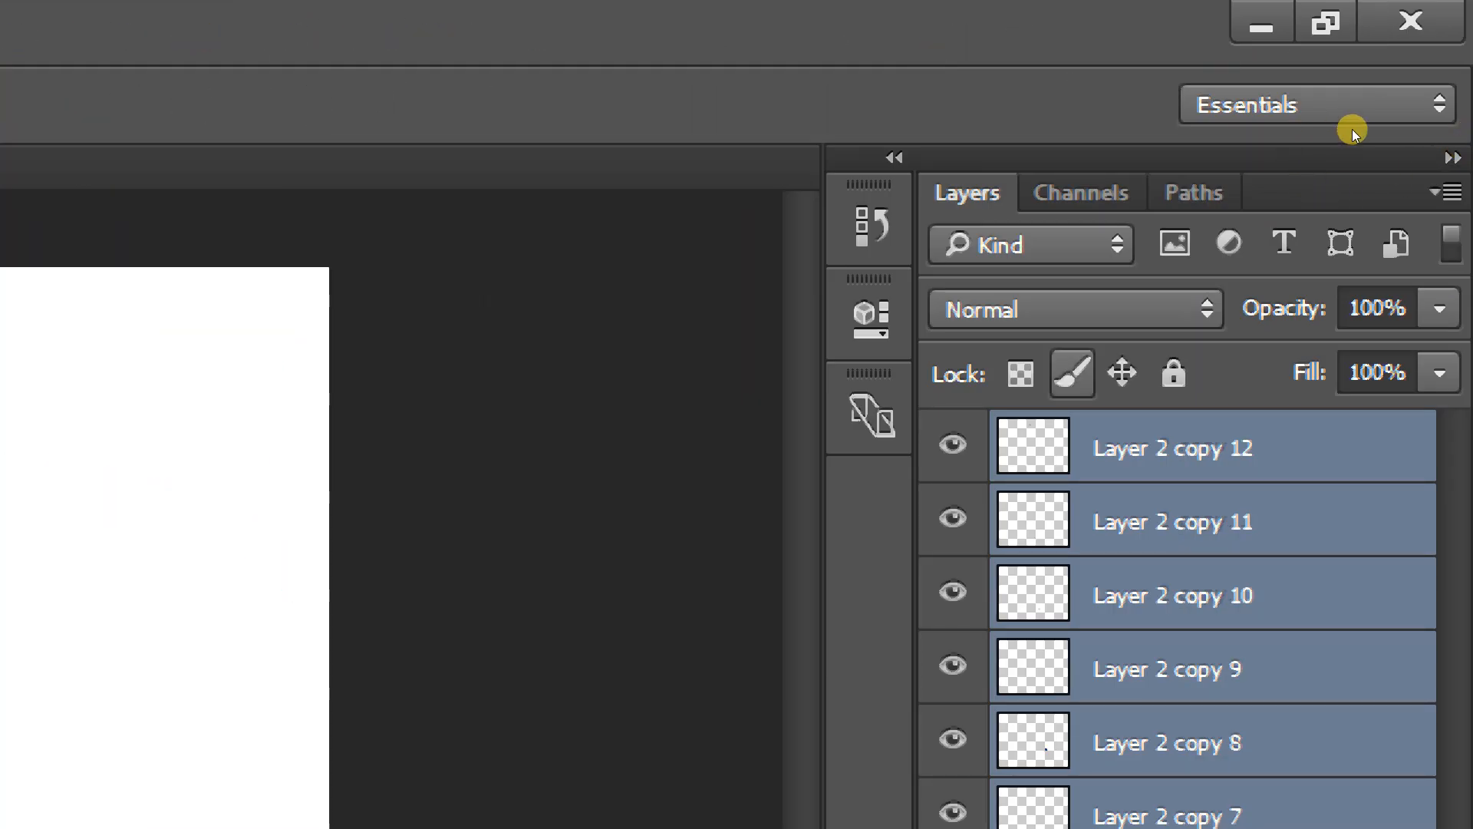
pyautogui.hotkey('ctrl', '/')
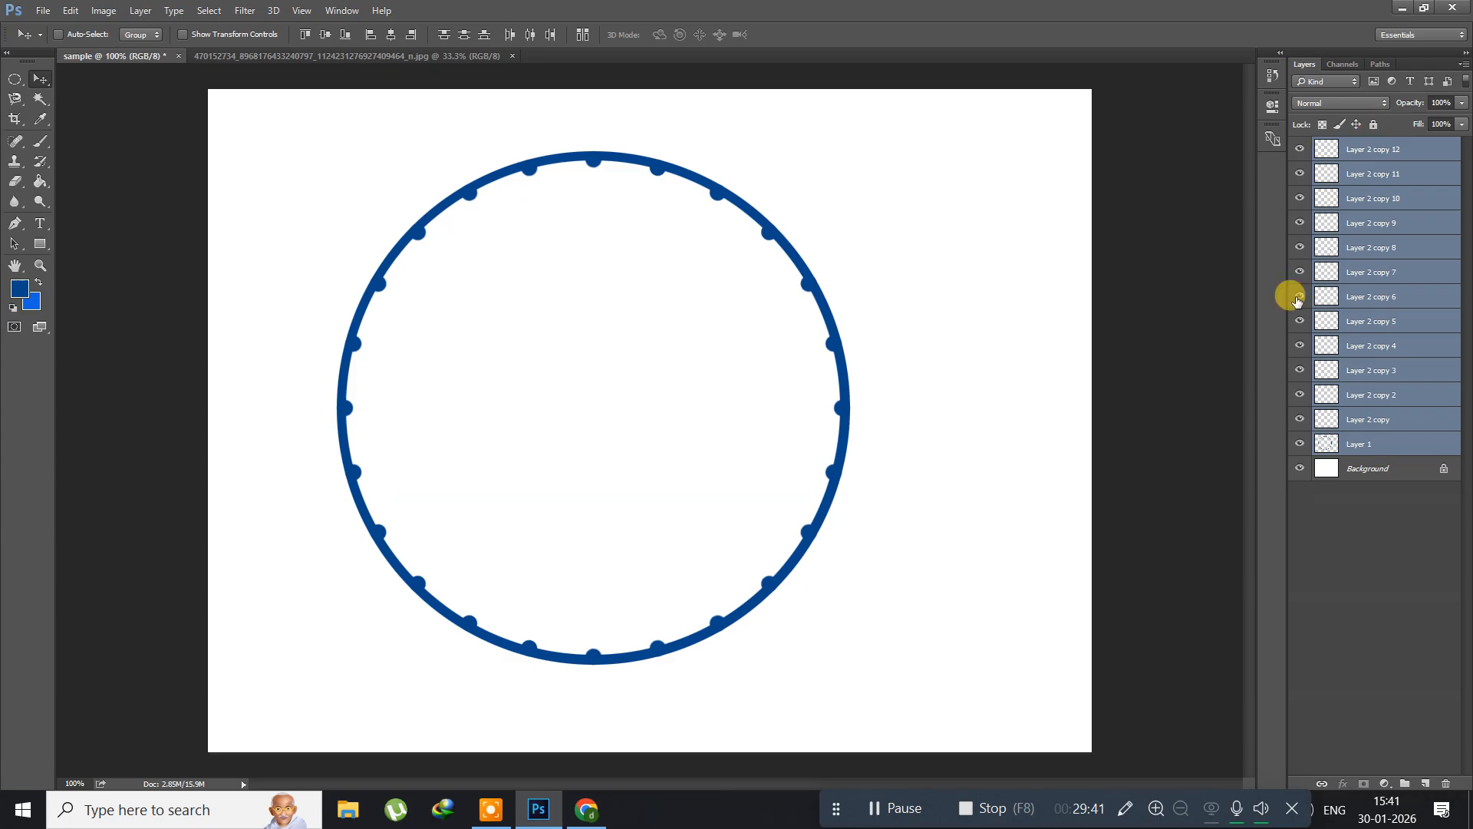
pyautogui.hotkey('ctrl', 'g')
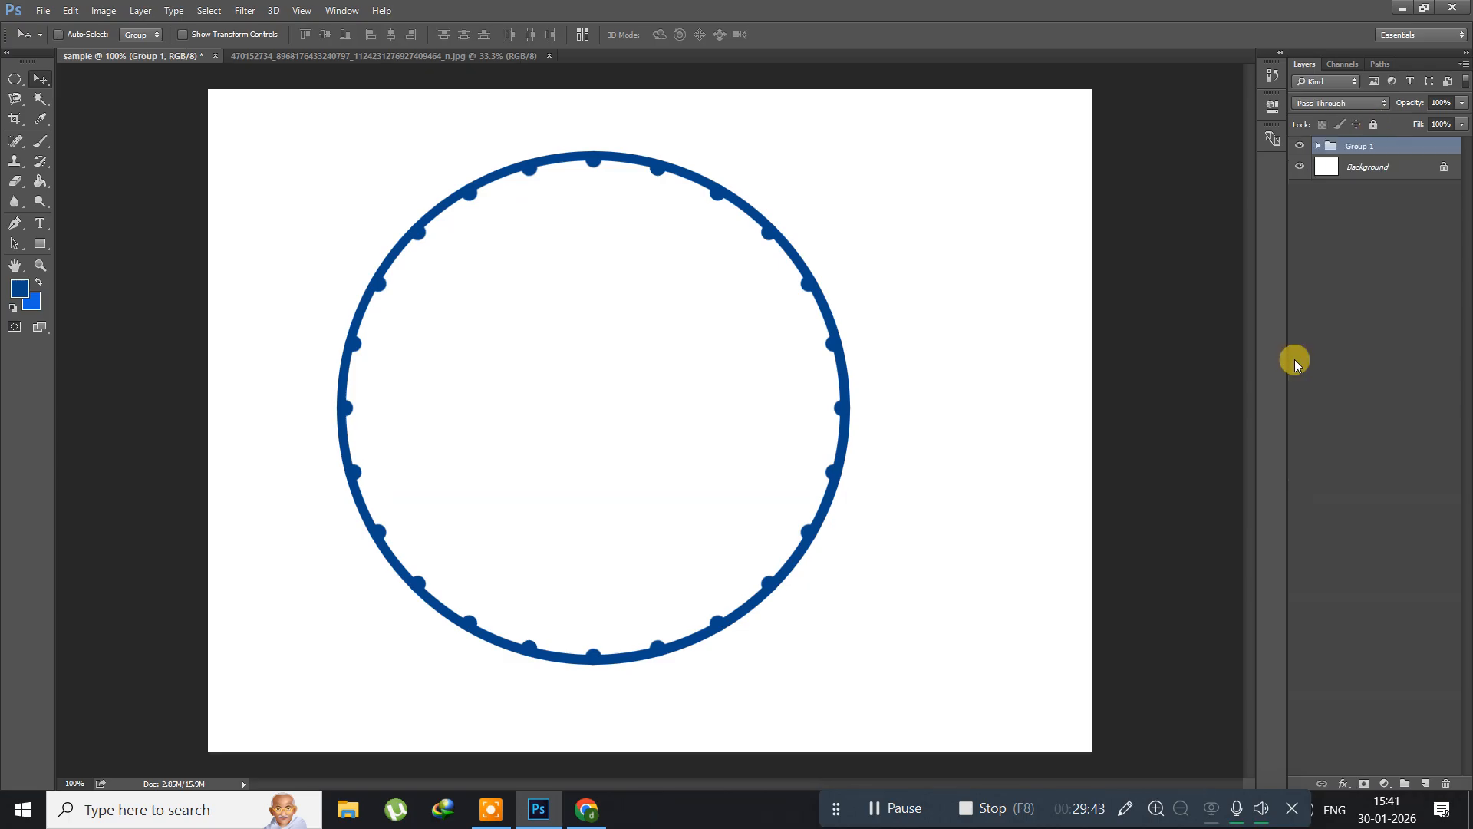
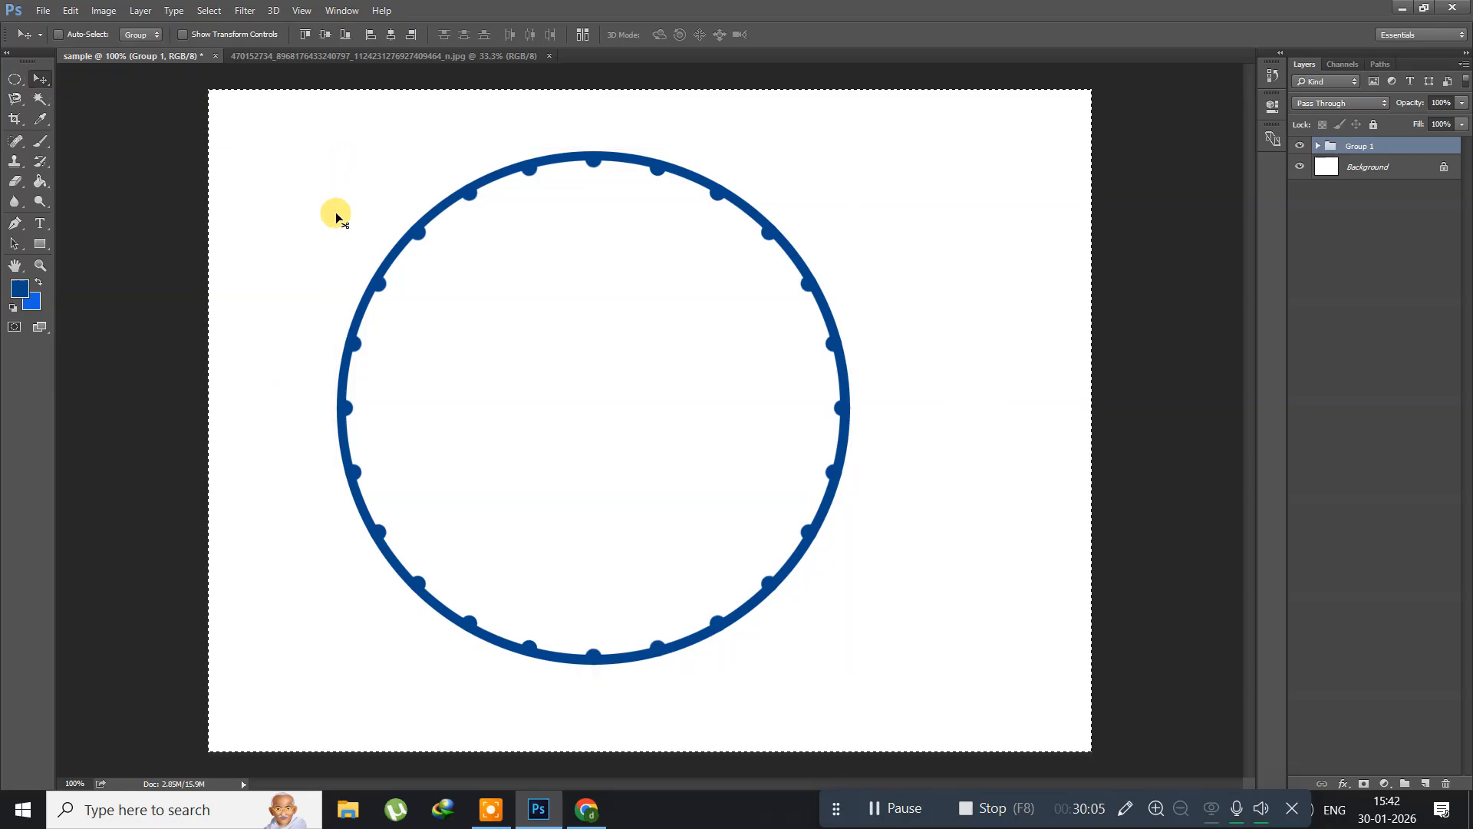
# Step: Centre the ring group vertically and horizontally on the whole canvas, and clear the selection
pyautogui.hotkey('ctrl', 'a')
pyautogui.click(326, 36)
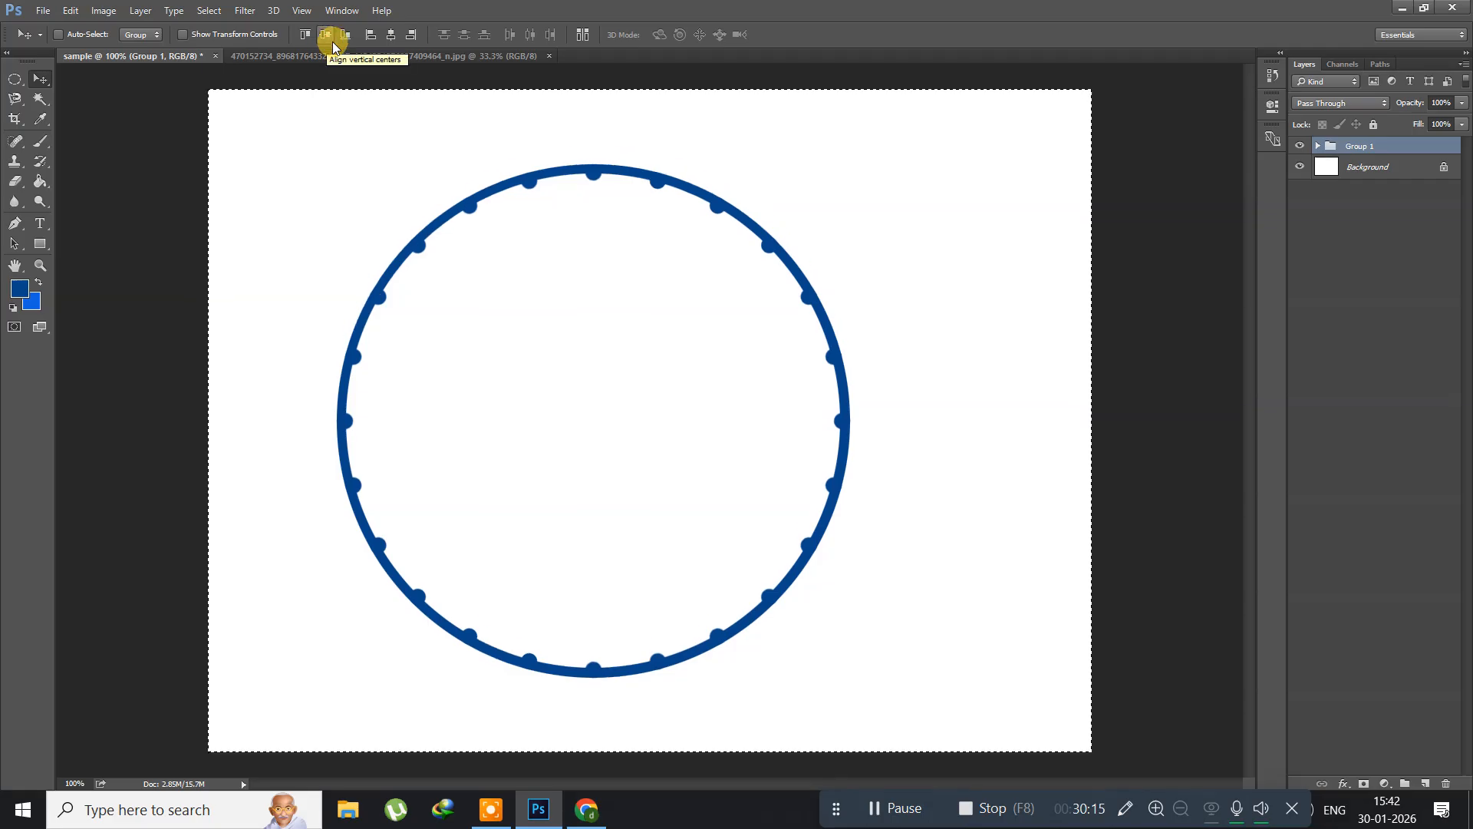
pyautogui.click(395, 38)
pyautogui.press('ctrl')
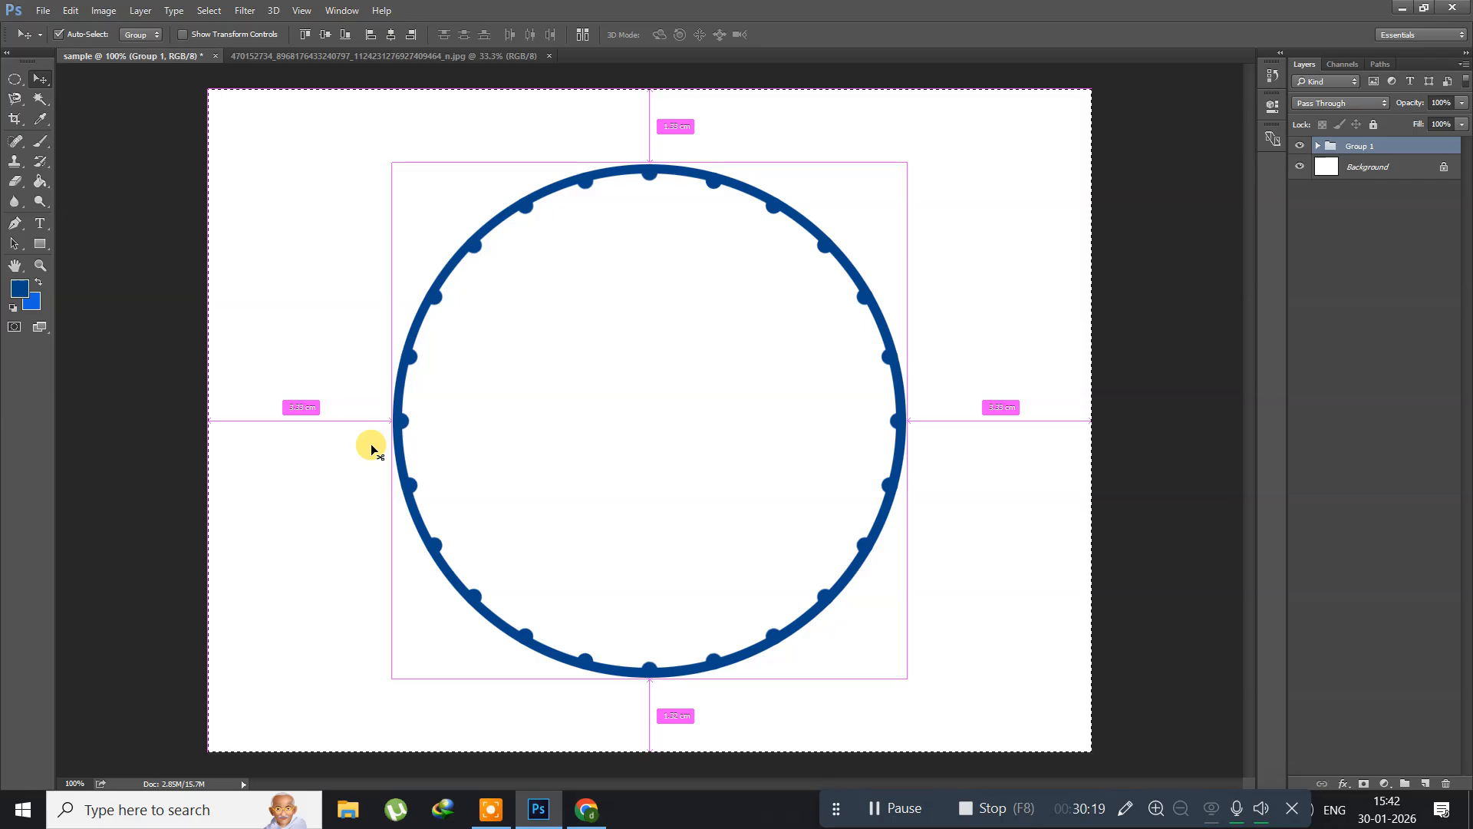
pyautogui.hotkey('ctrl', 'd')
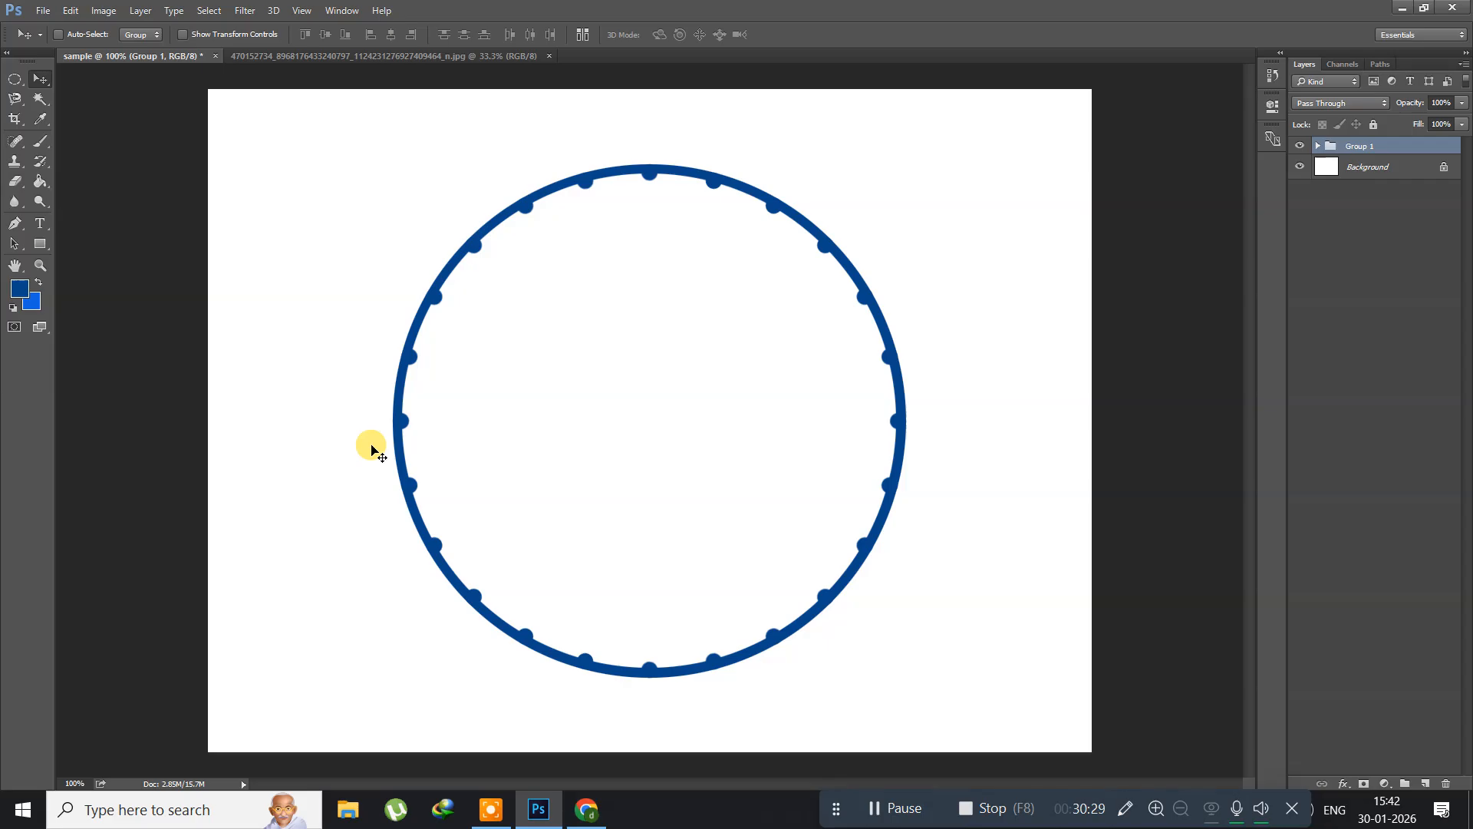
# Step: Delete the ring group and make a large circular selection on the canvas with the Elliptical Marquee Tool at a fixed 1:1 ratio
pyautogui.press('Delete')
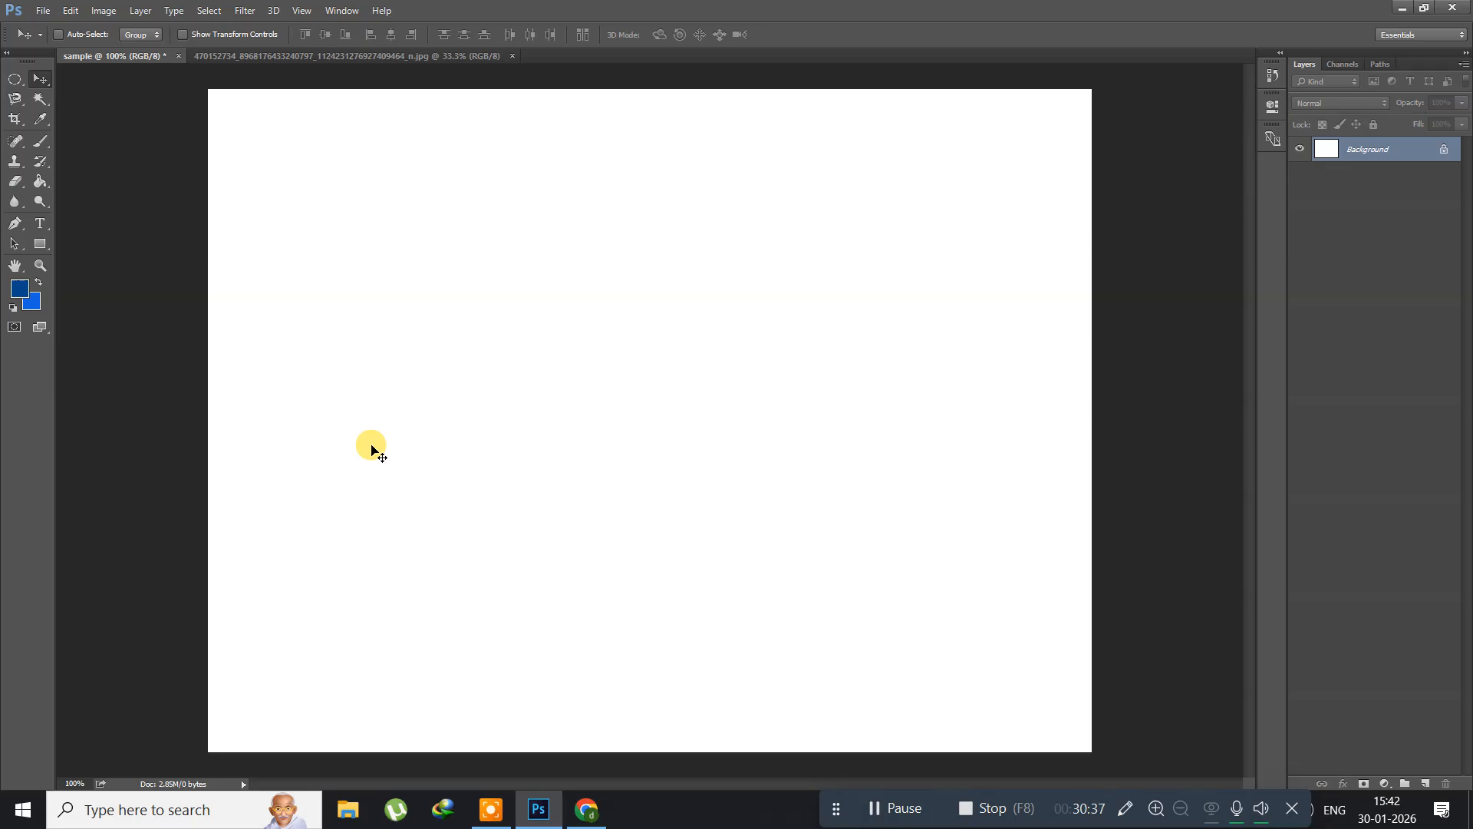
pyautogui.click(17, 82)
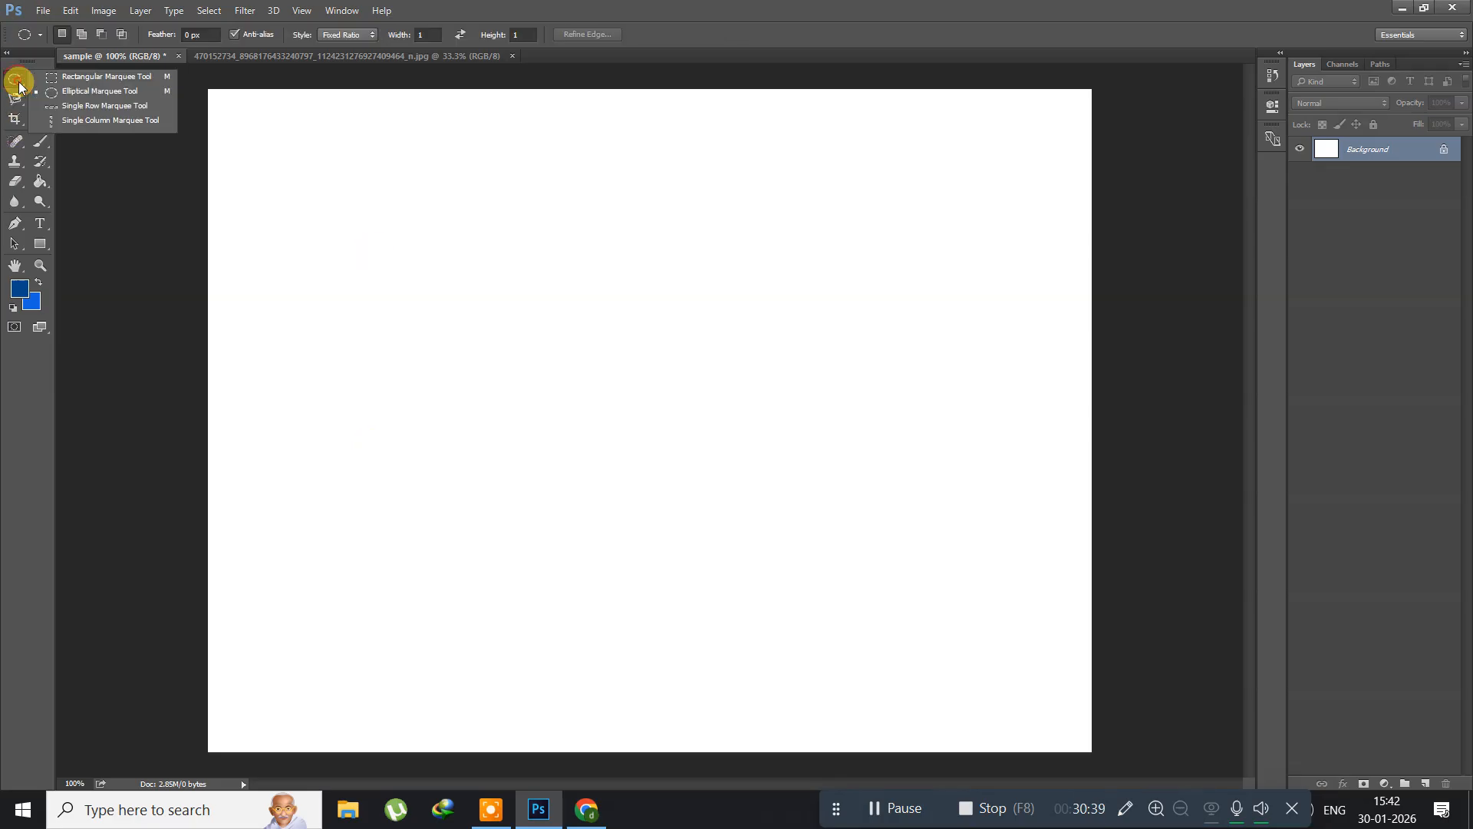
pyautogui.click(70, 93)
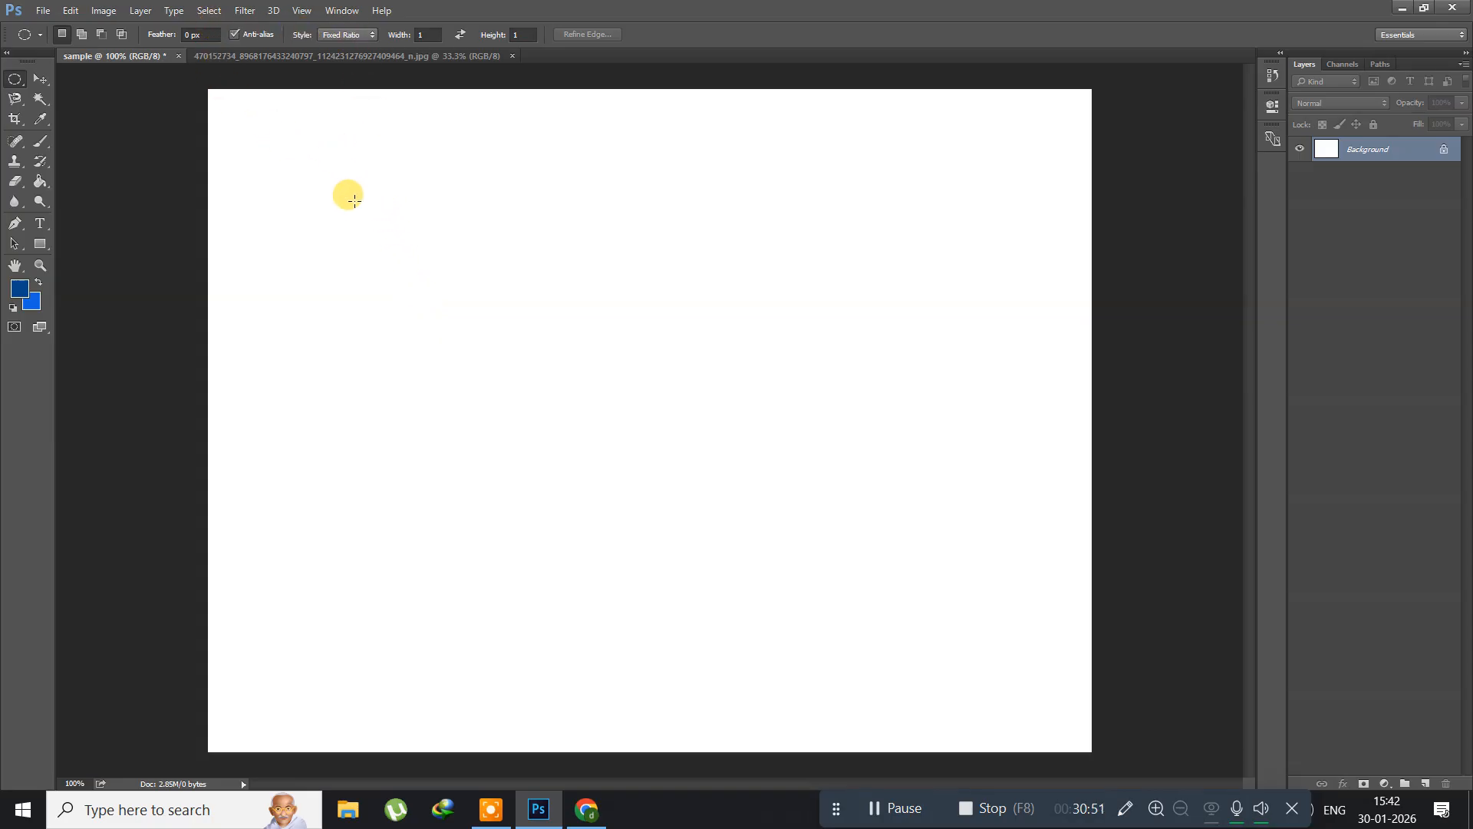
pyautogui.moveTo(361, 148); pyautogui.dragTo(844, 713)
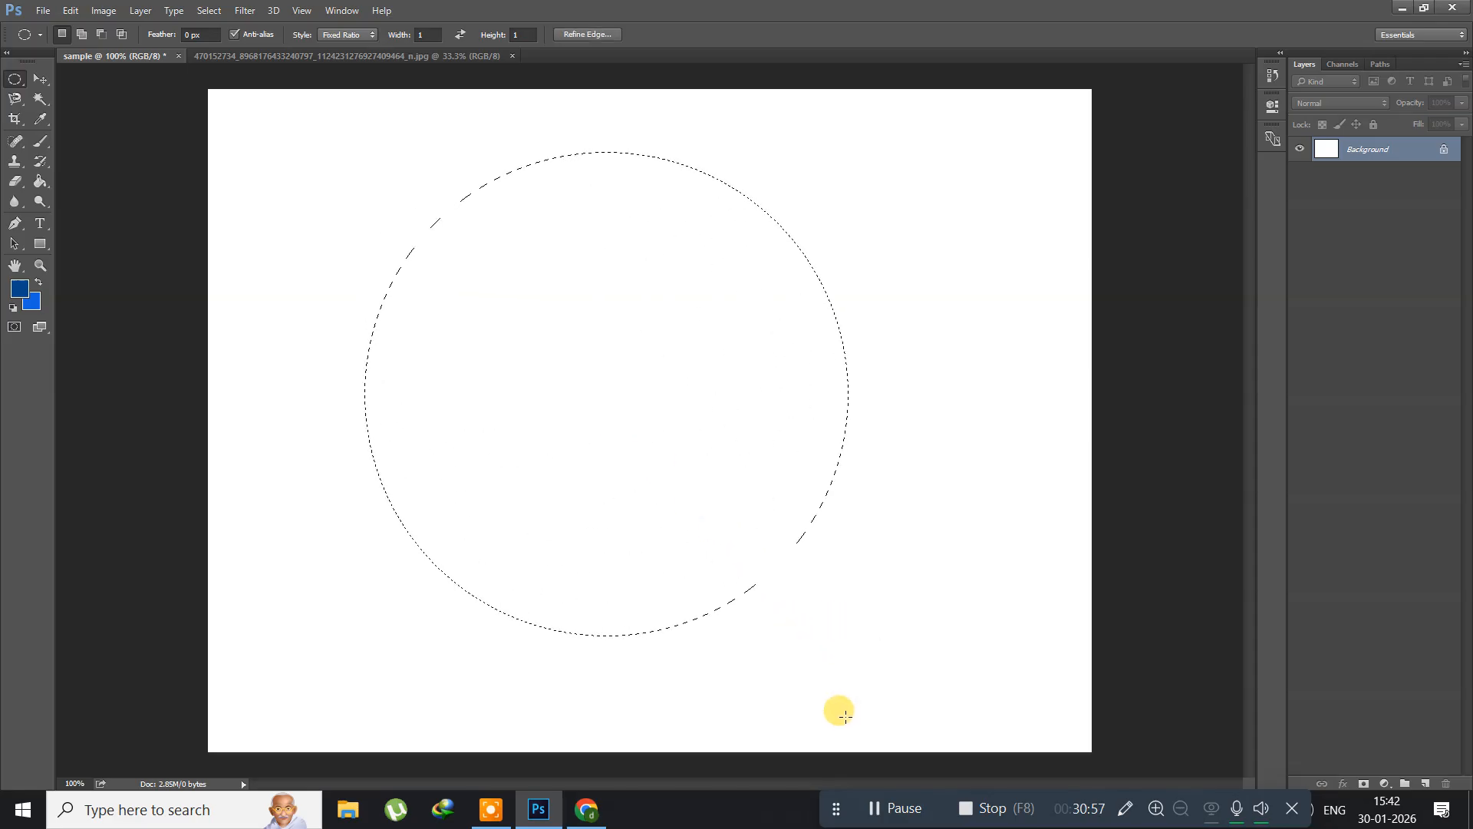
# Step: Add a new layer named Layer 1 and fill the circular selection with the dark blue foreground colour
pyautogui.hotkey('ctrl', 'shift', 'n')
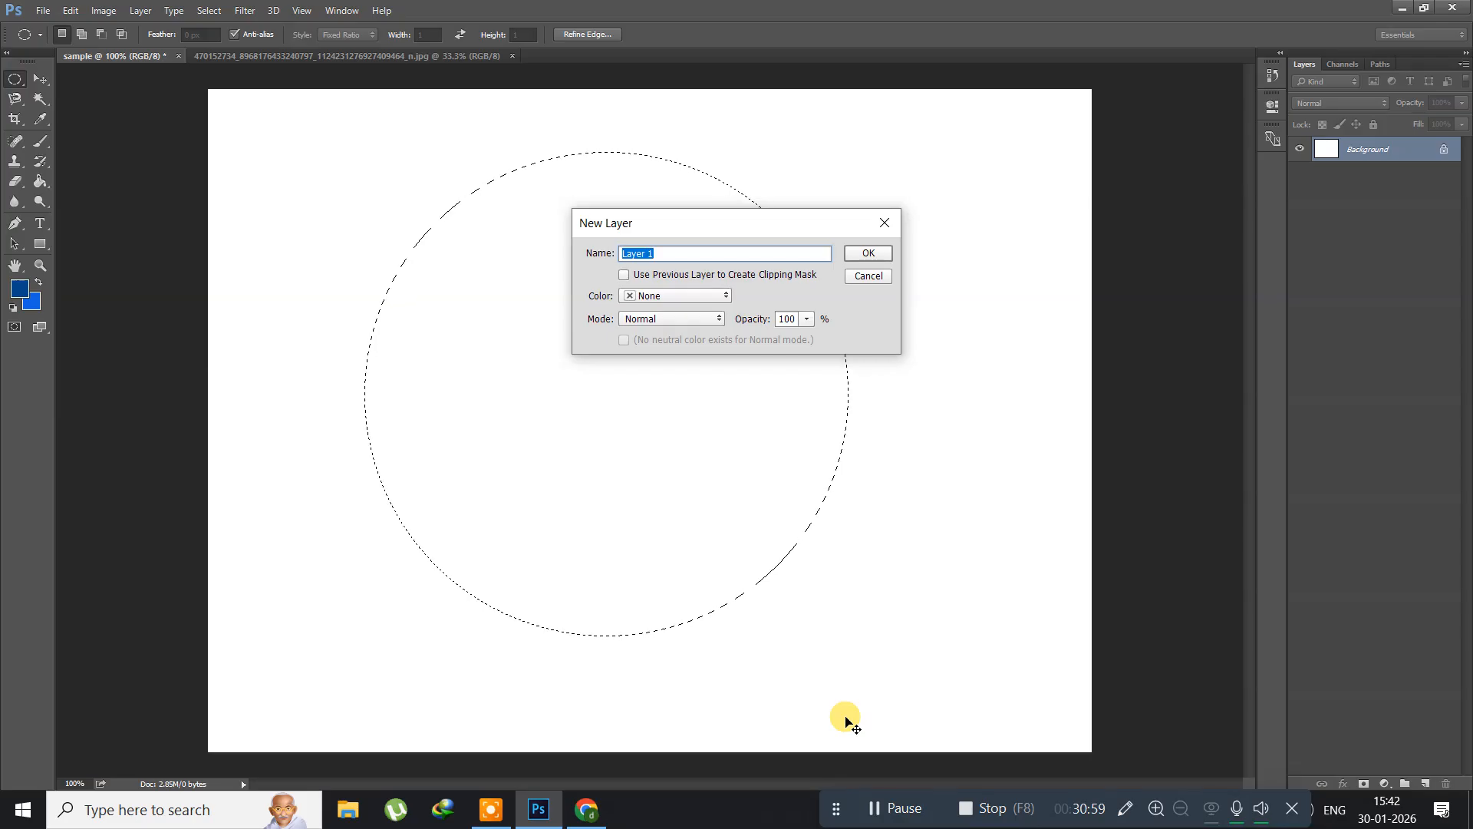
pyautogui.press('Return')
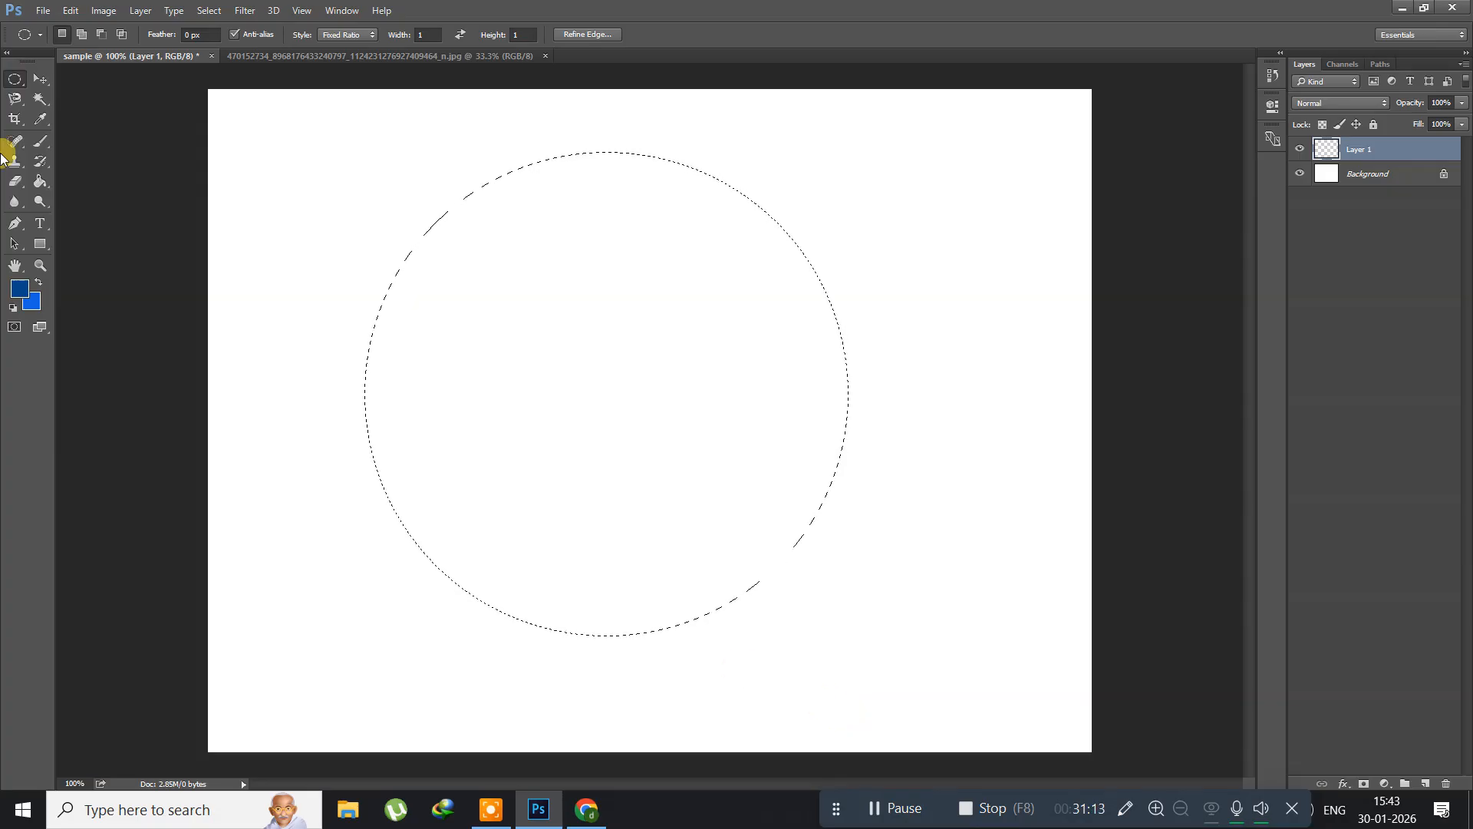
pyautogui.click(41, 178)
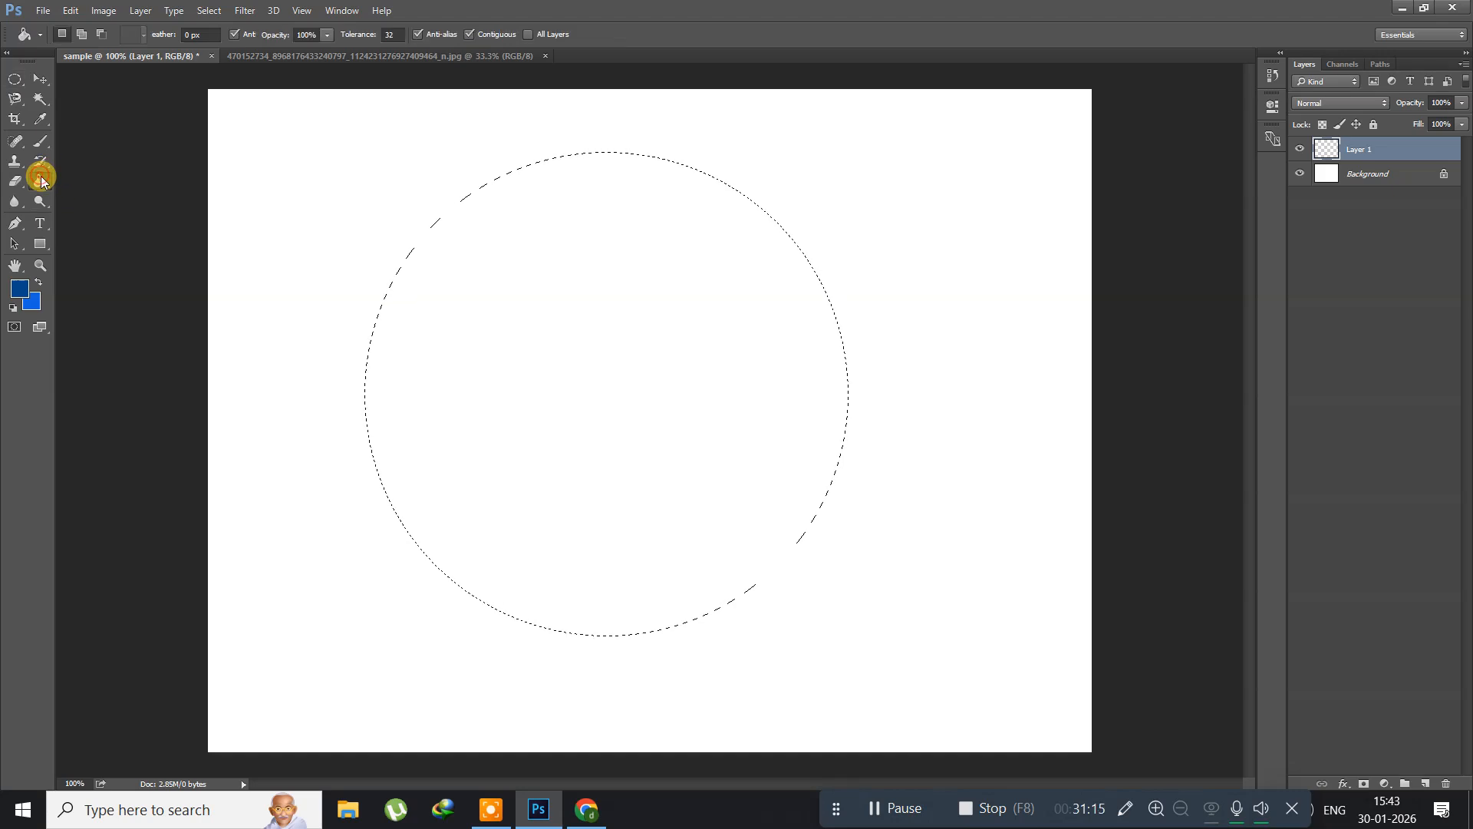
pyautogui.click(565, 329)
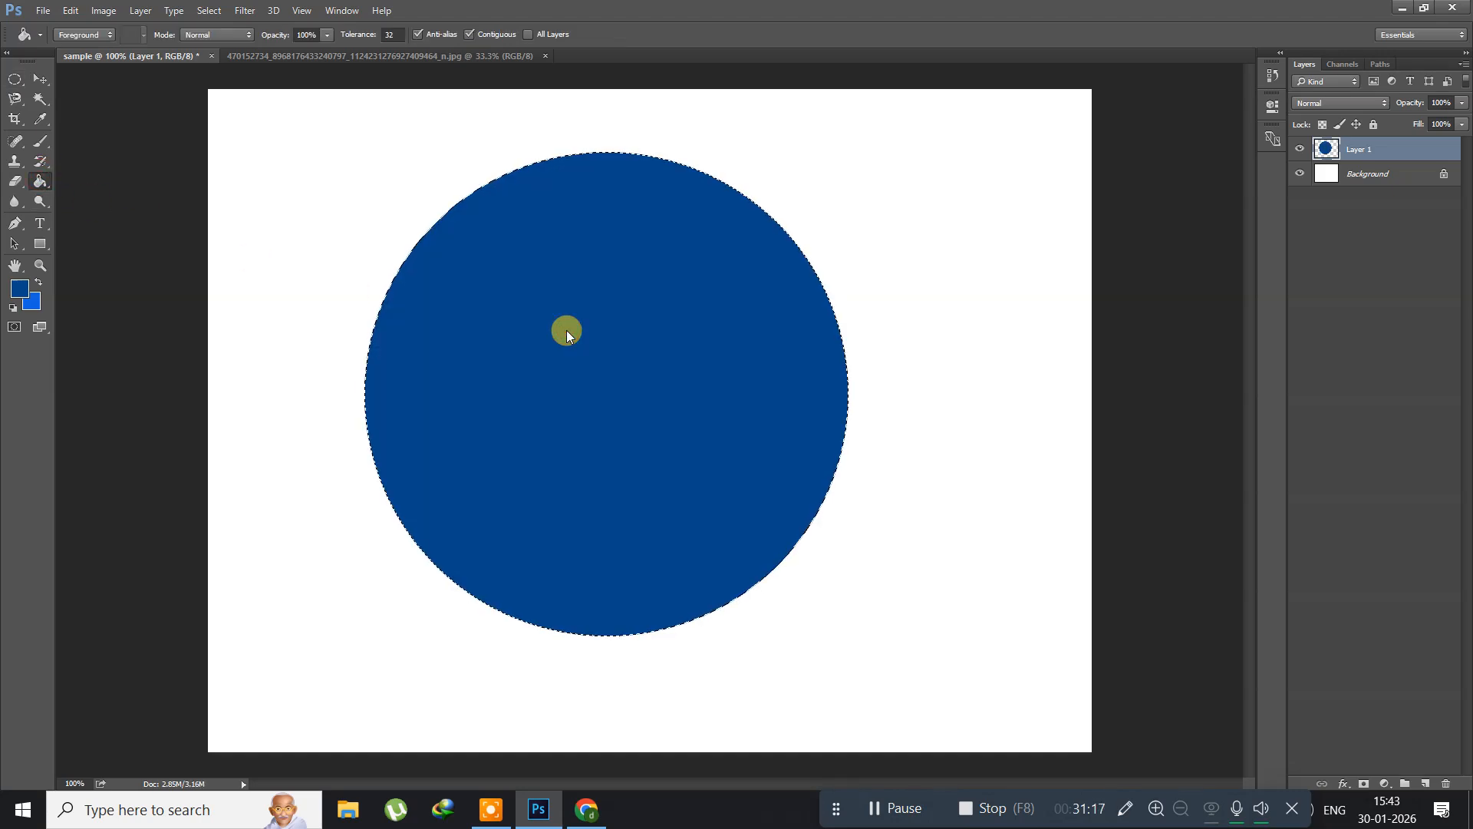
# Step: Shrink the circular selection to about 24% around its centre with Transform Selection and delete that area from the blue disc
pyautogui.click(216, 12)
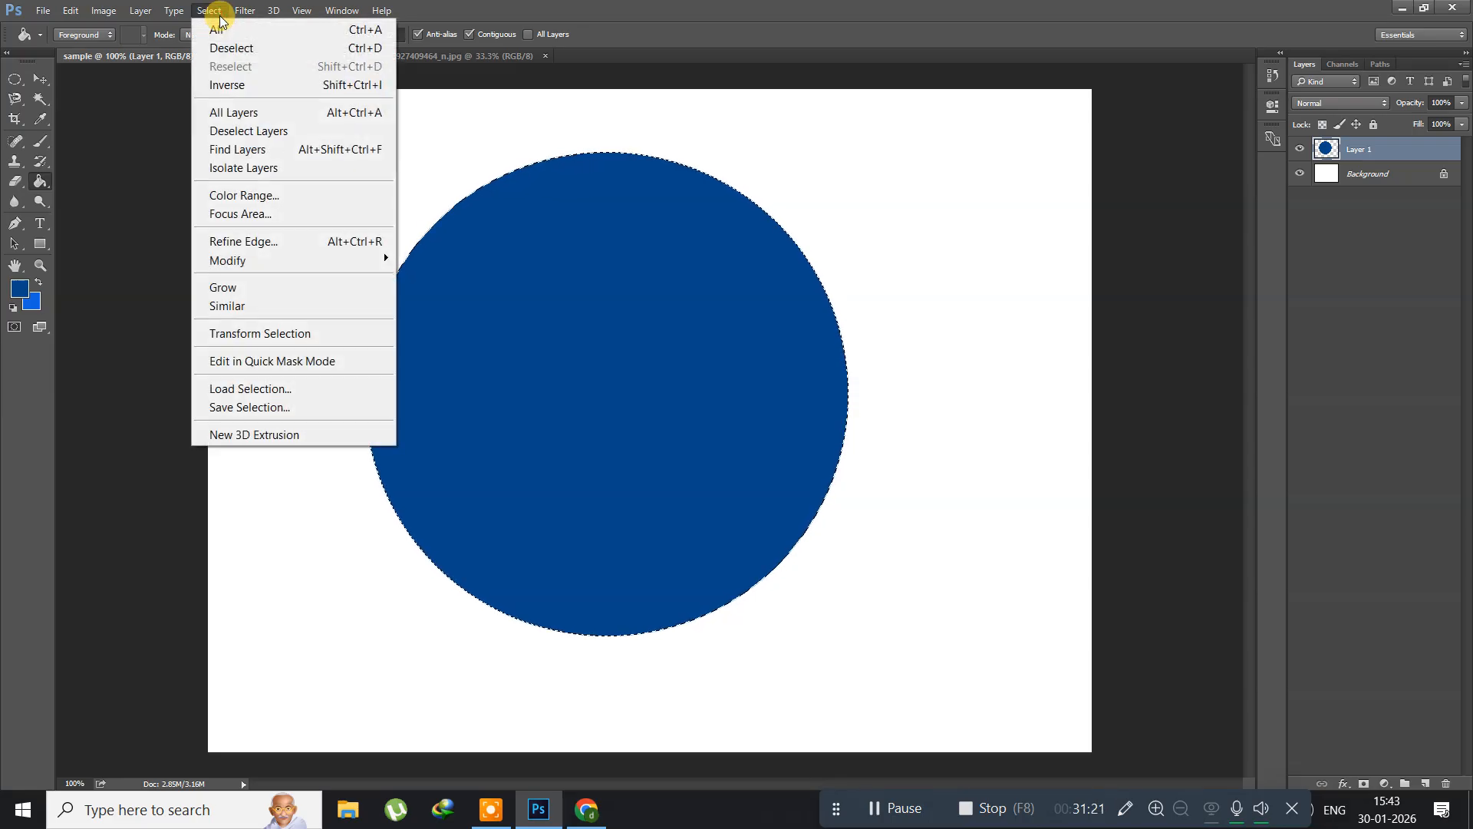
pyautogui.click(258, 331)
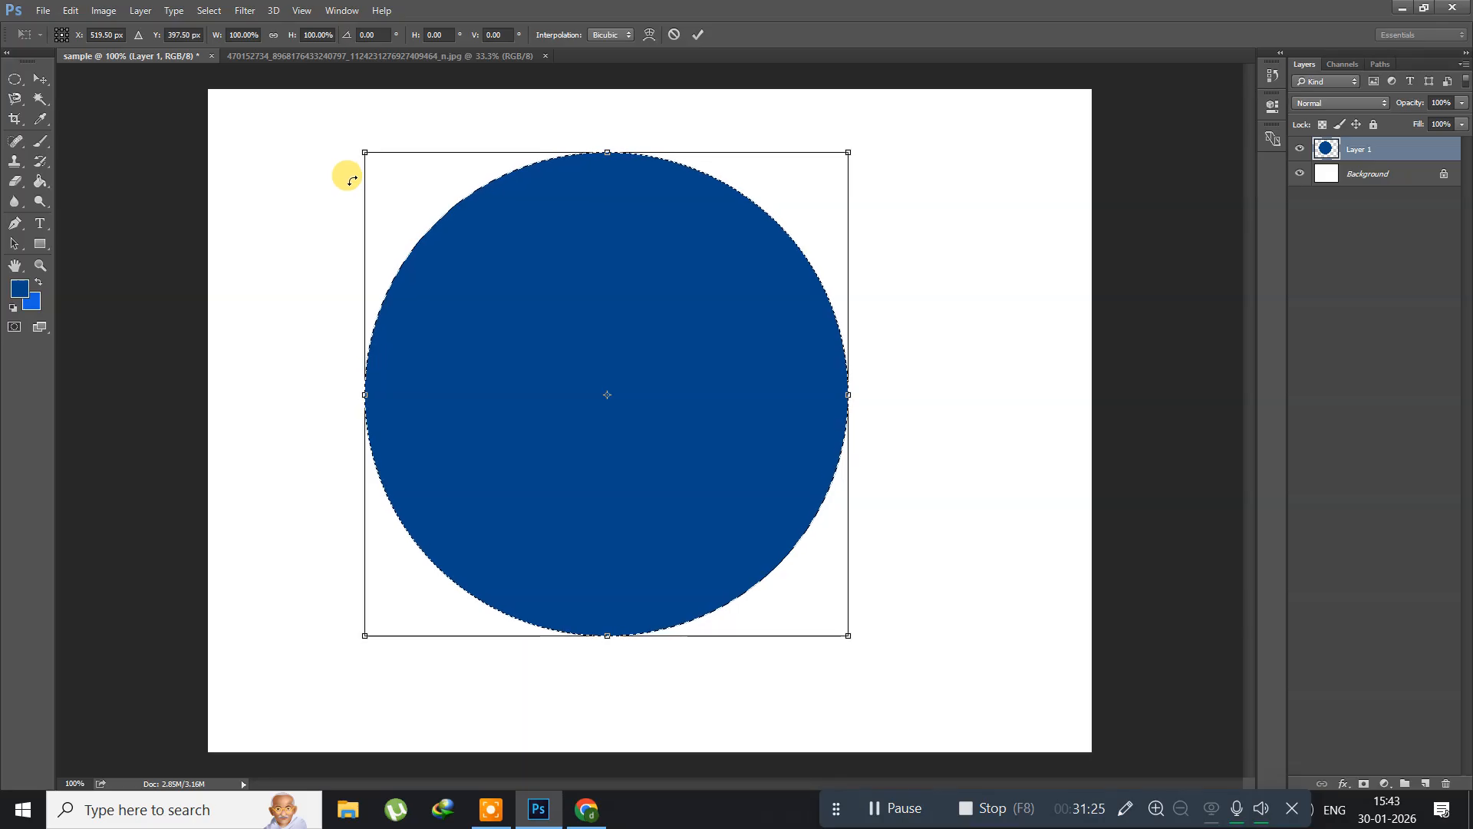
pyautogui.moveTo(361, 148); pyautogui.dragTo(554, 315)
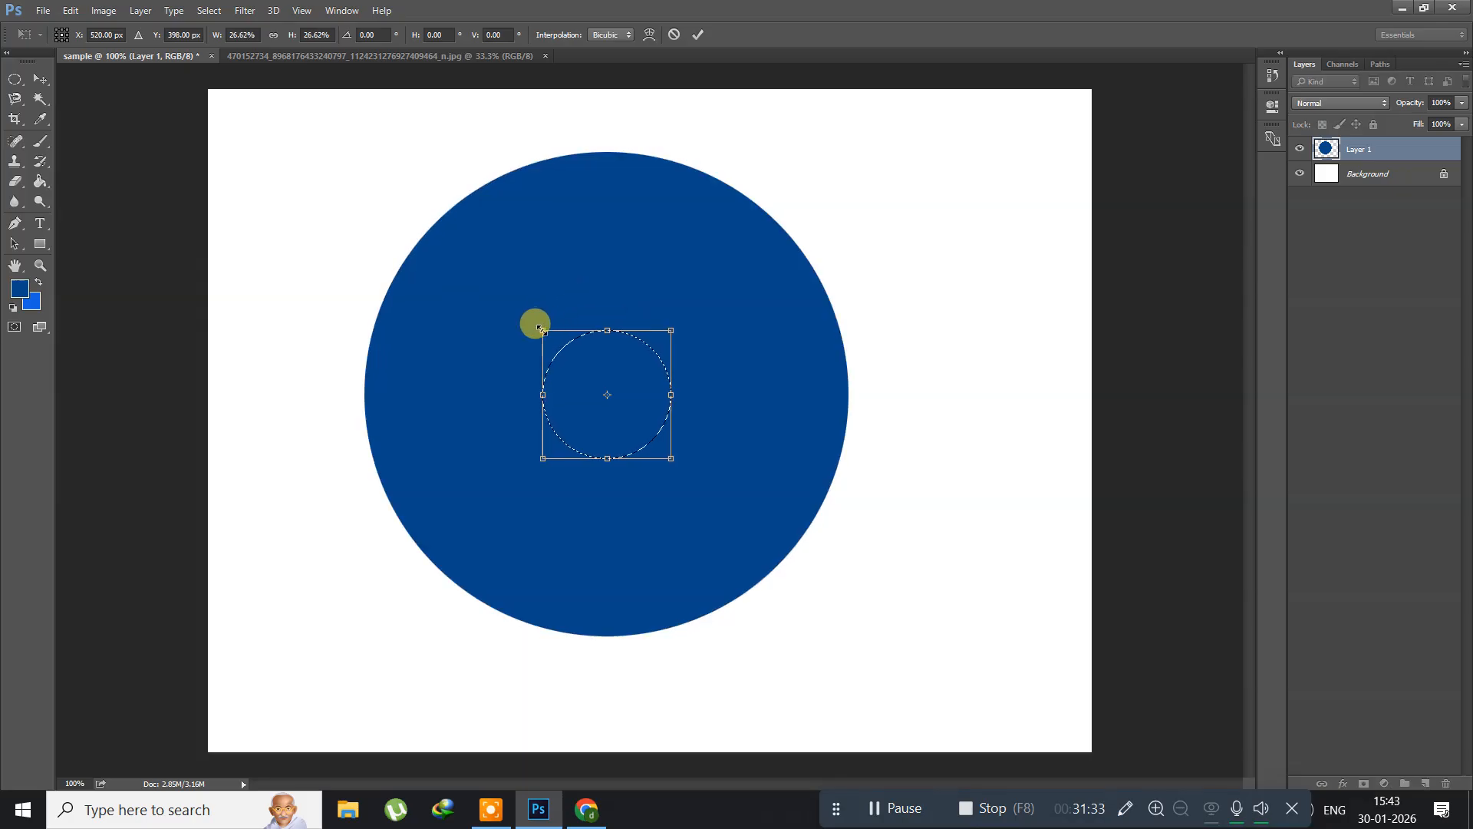
pyautogui.moveTo(539, 326); pyautogui.dragTo(549, 334)
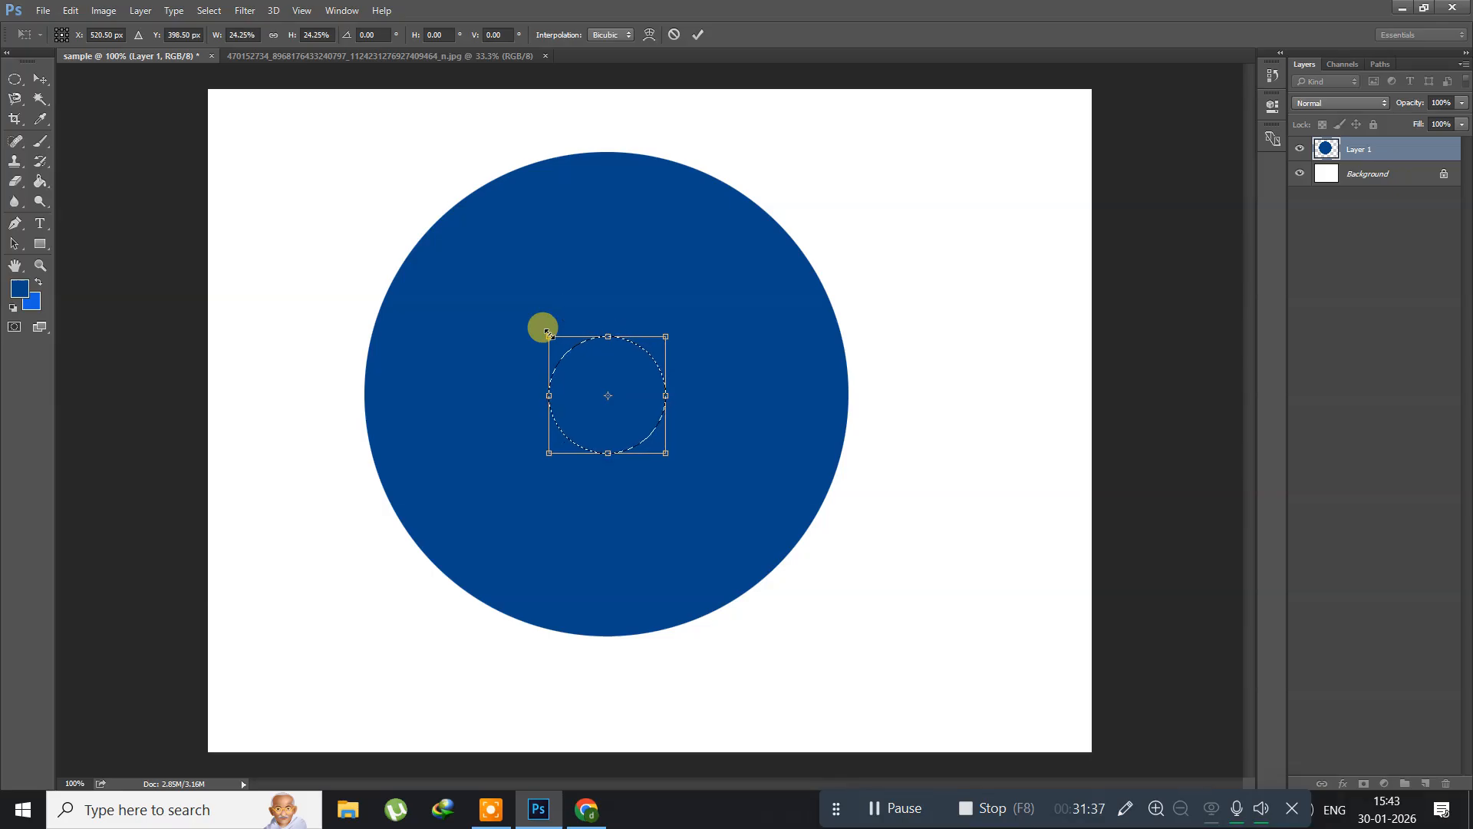
pyautogui.press('Return')
pyautogui.press('g')
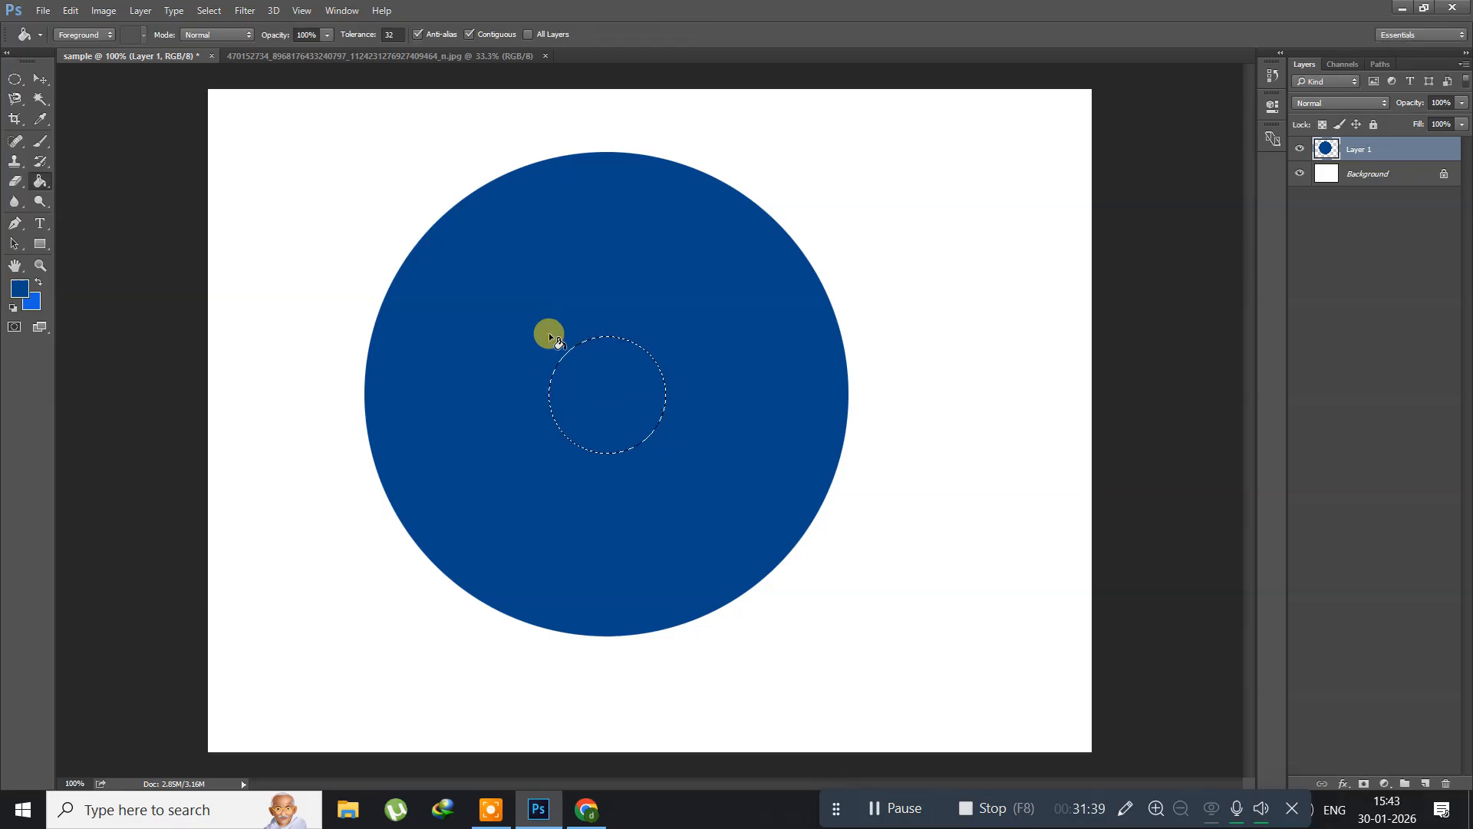
pyautogui.press('Delete')
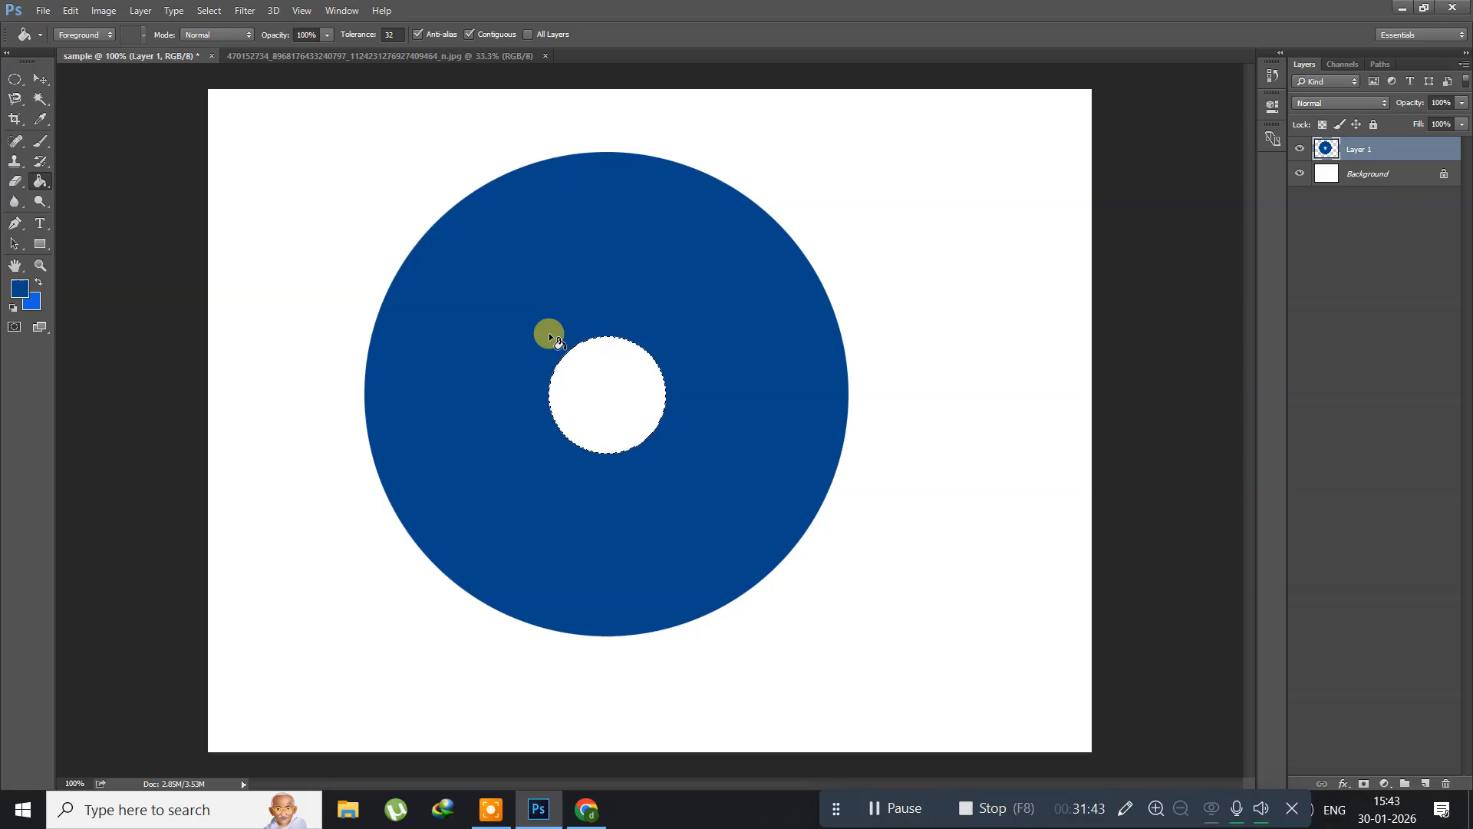
# Step: Show the rulers, place a vertical guide through the disc's centre and clear the selection
pyautogui.click(302, 11)
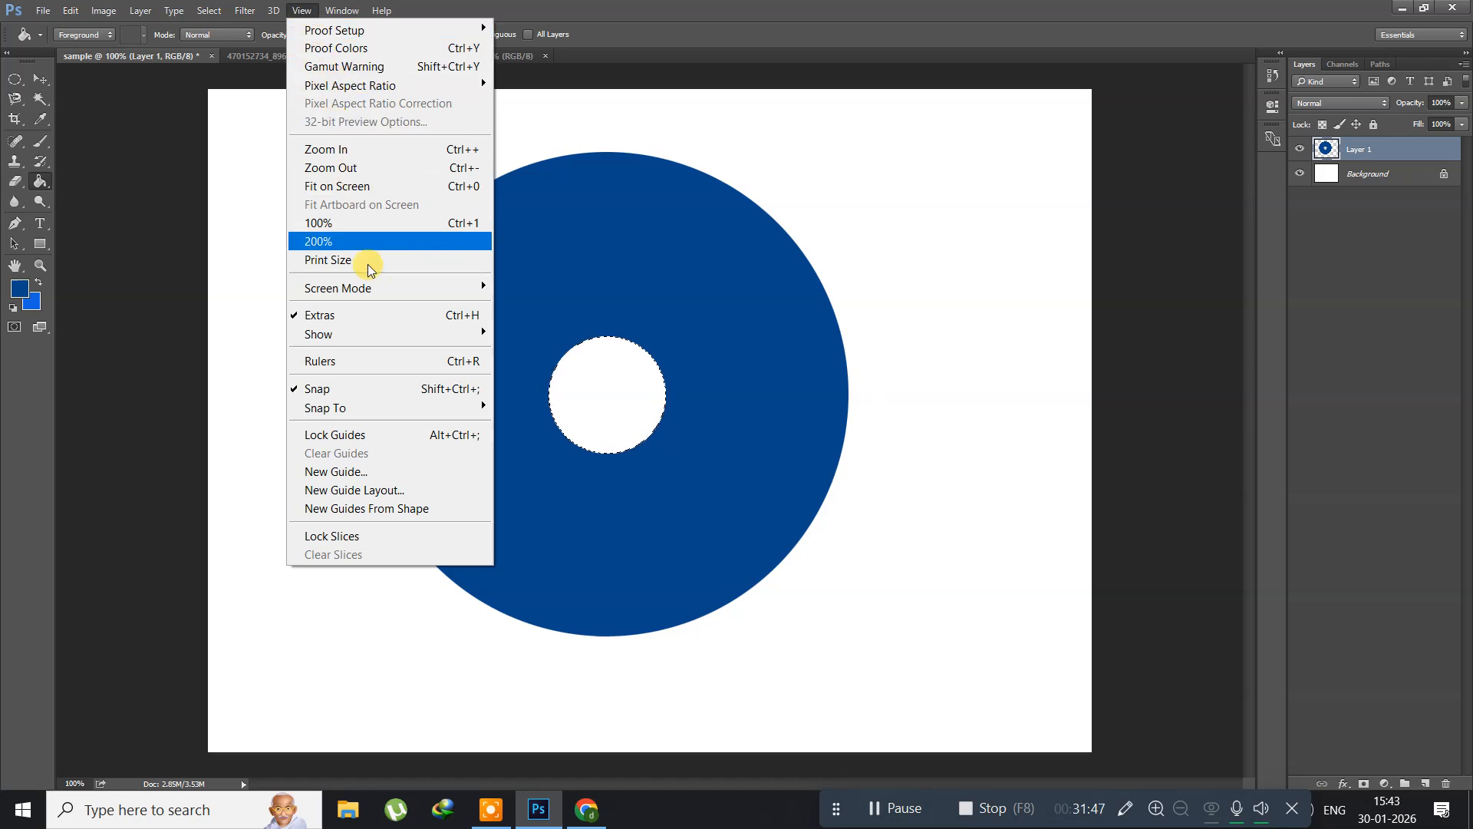
pyautogui.click(352, 361)
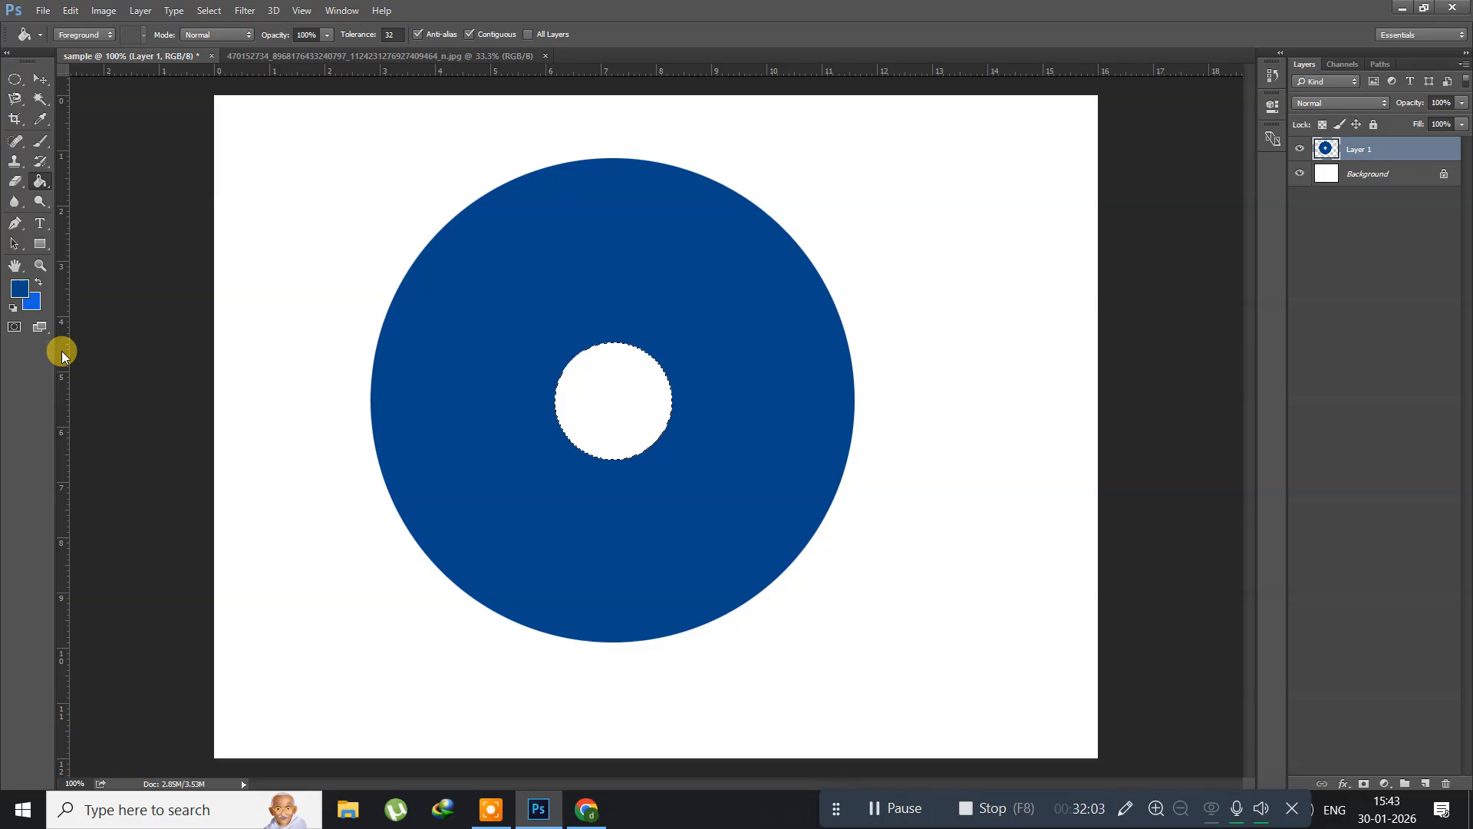
pyautogui.moveTo(61, 351); pyautogui.dragTo(613, 396)
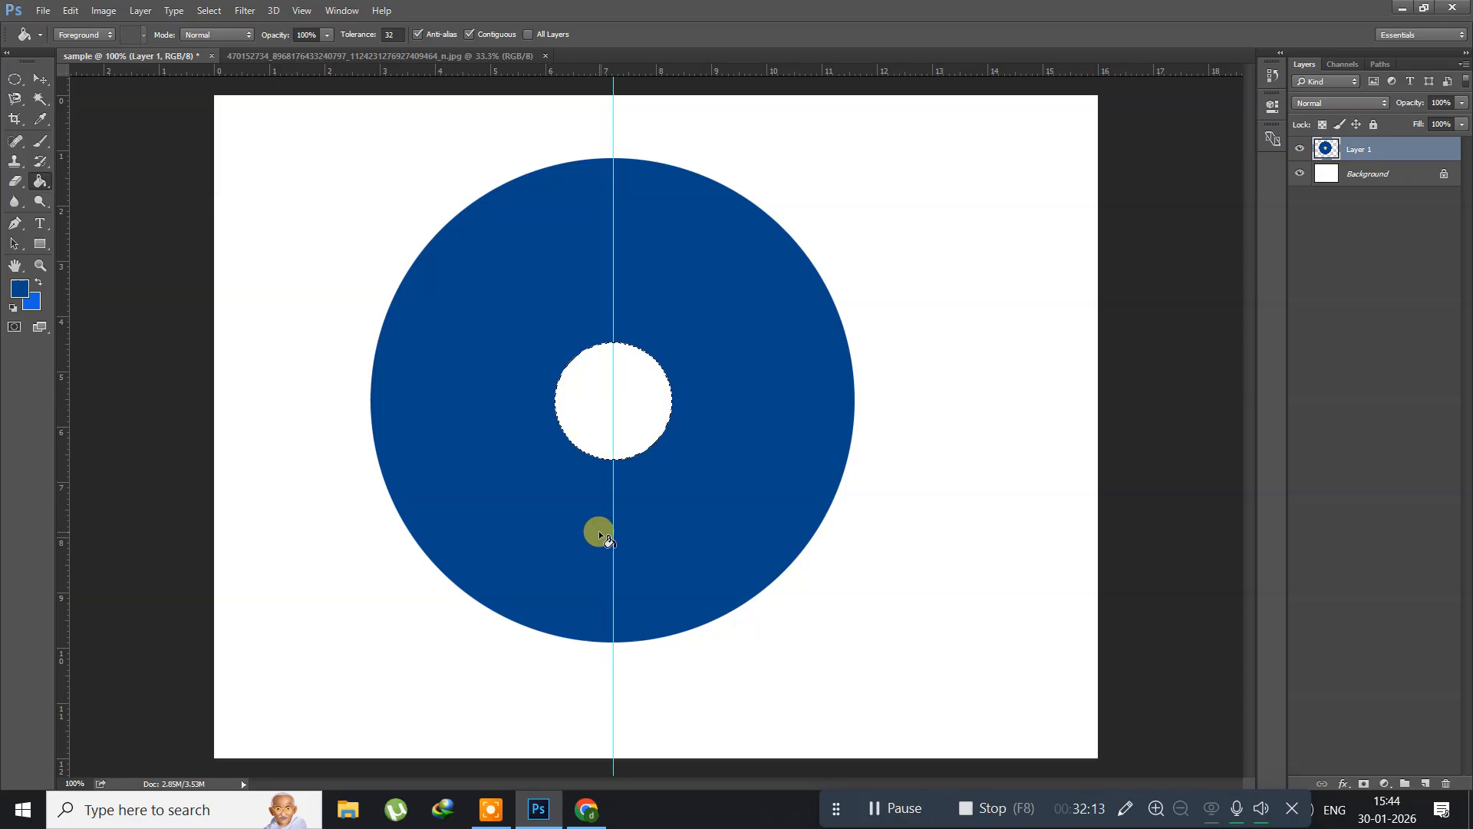
pyautogui.hotkey('ctrl', 'd')
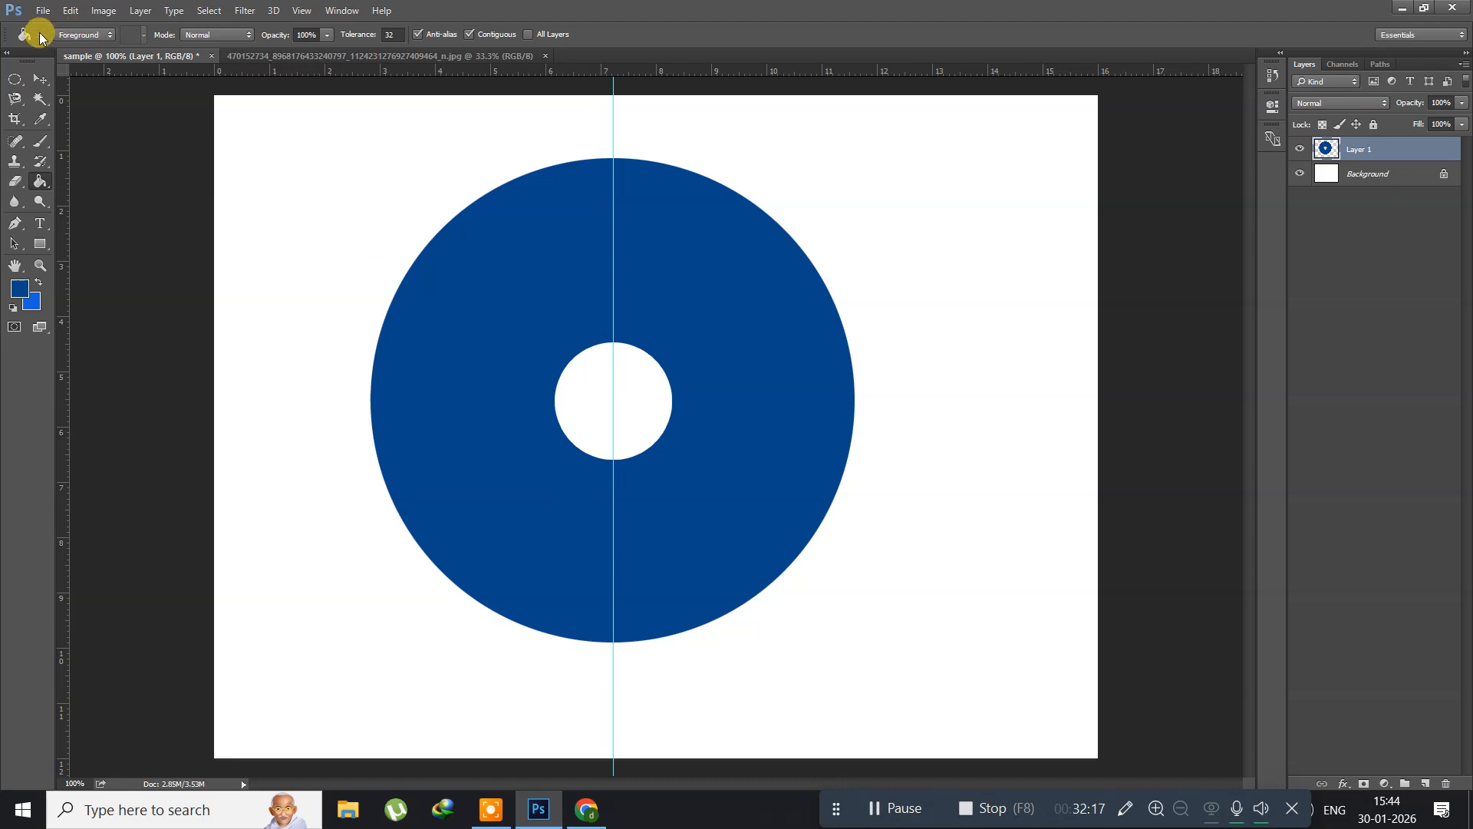
# Step: Make a tall, narrow rectangular selection on the white area beside the disc with the Rectangular Marquee Tool in Normal style
pyautogui.click(14, 81)
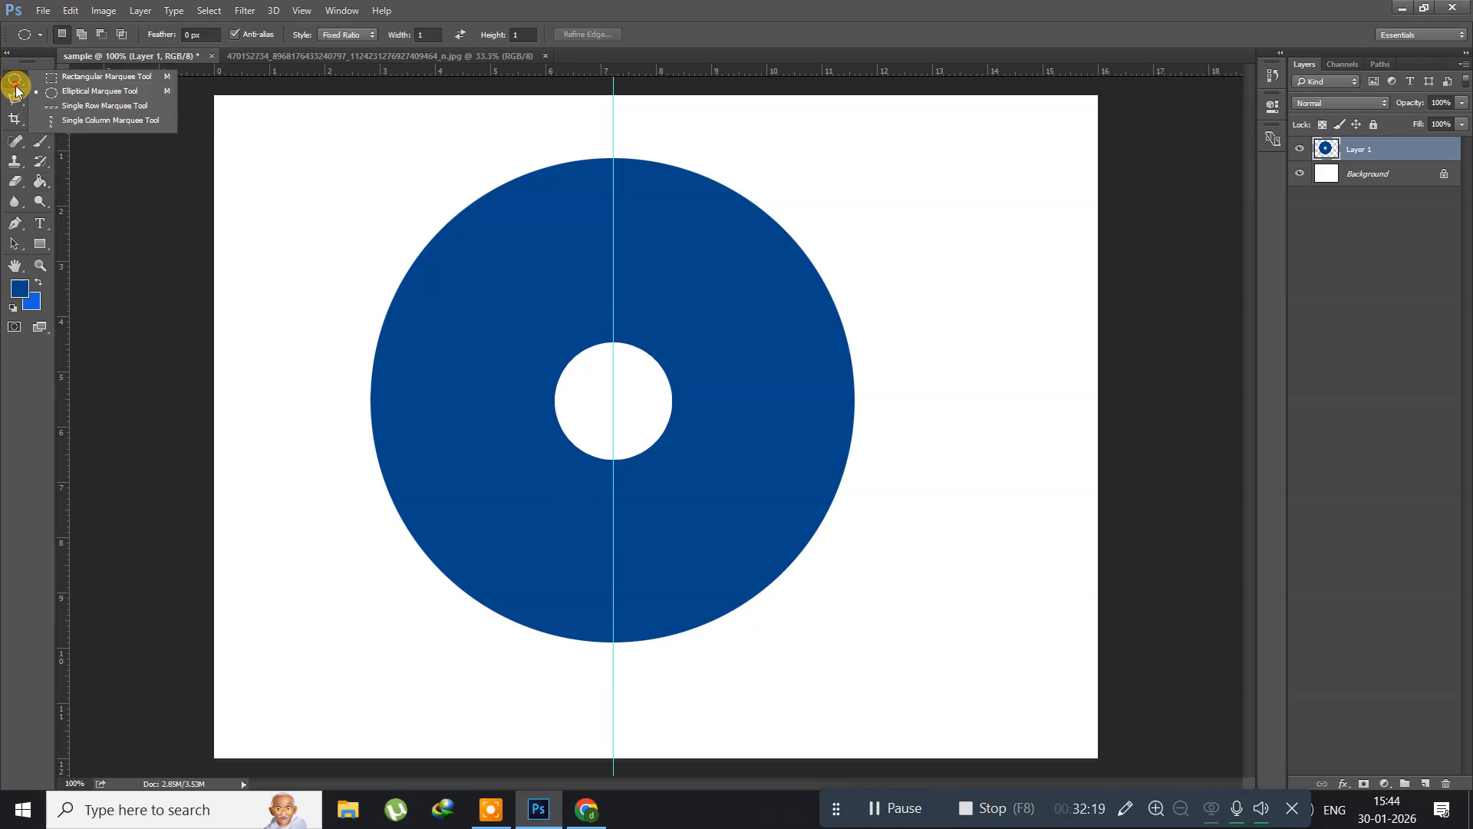
pyautogui.click(68, 81)
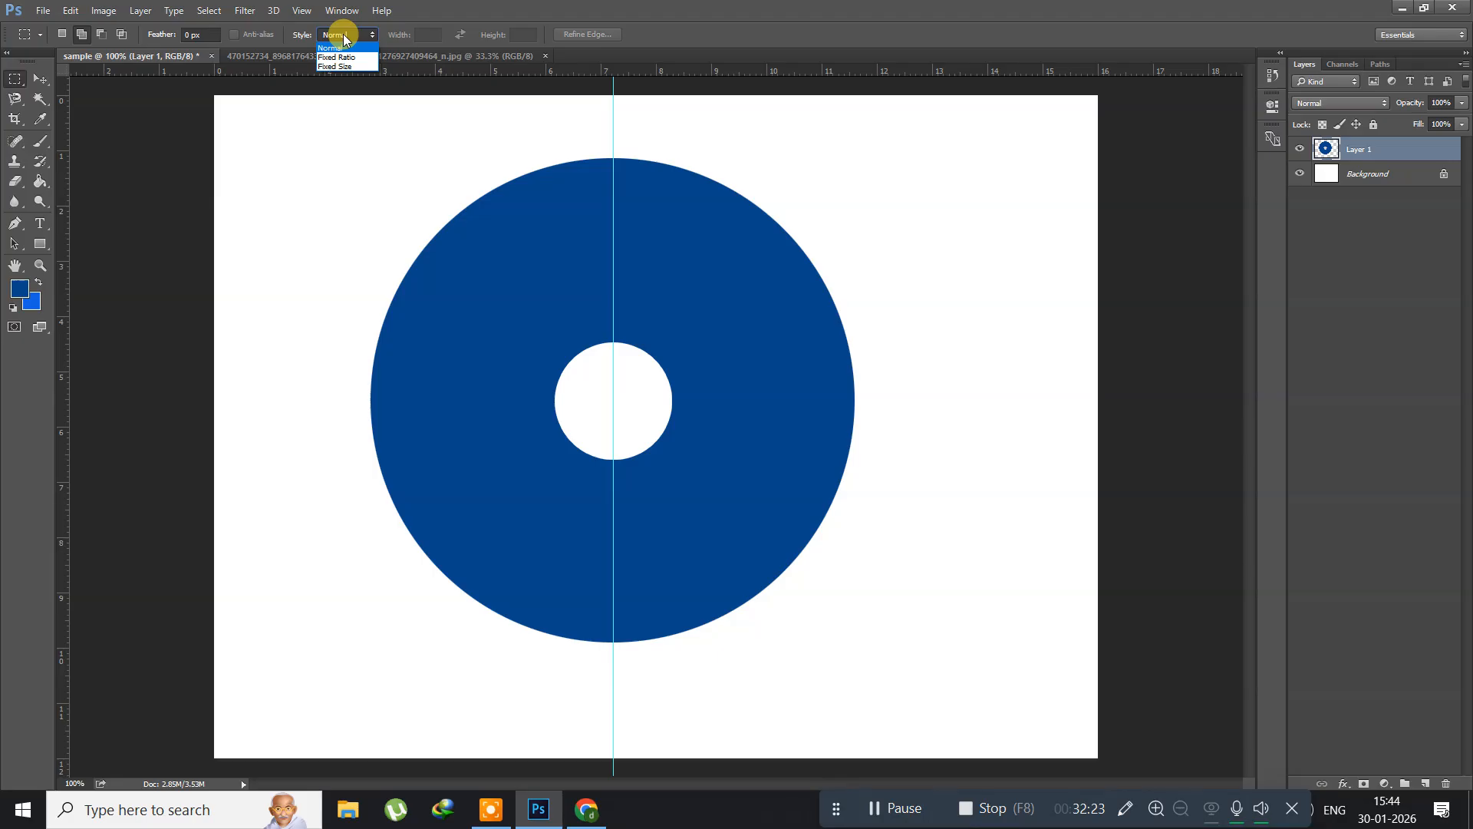
pyautogui.click(336, 48)
pyautogui.moveTo(302, 416); pyautogui.dragTo(323, 708)
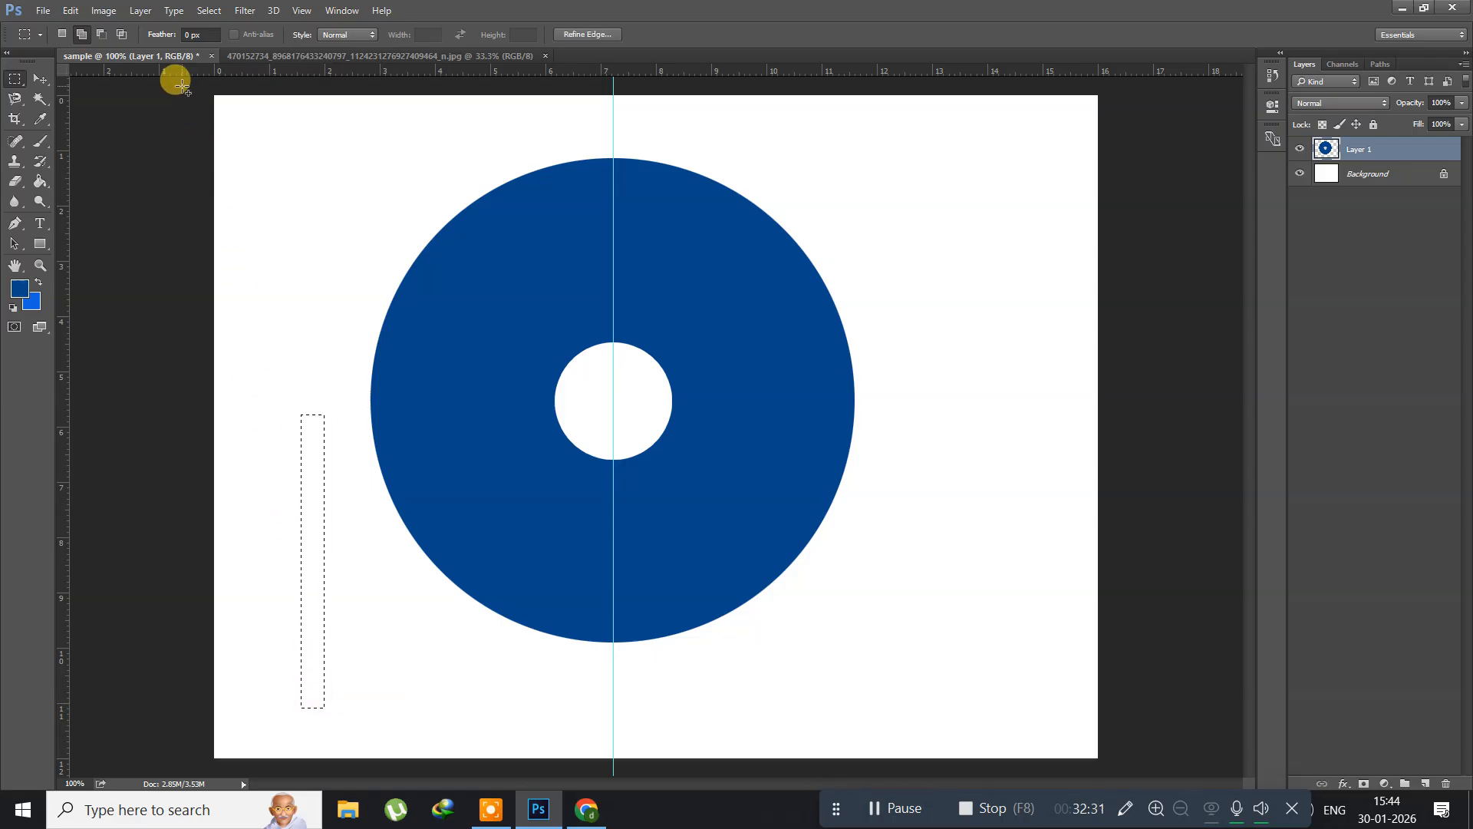
# Step: Move the narrow selection onto the guide from the centre hole past the disc's lower edge, delete the slot area and deselect
pyautogui.click(208, 10)
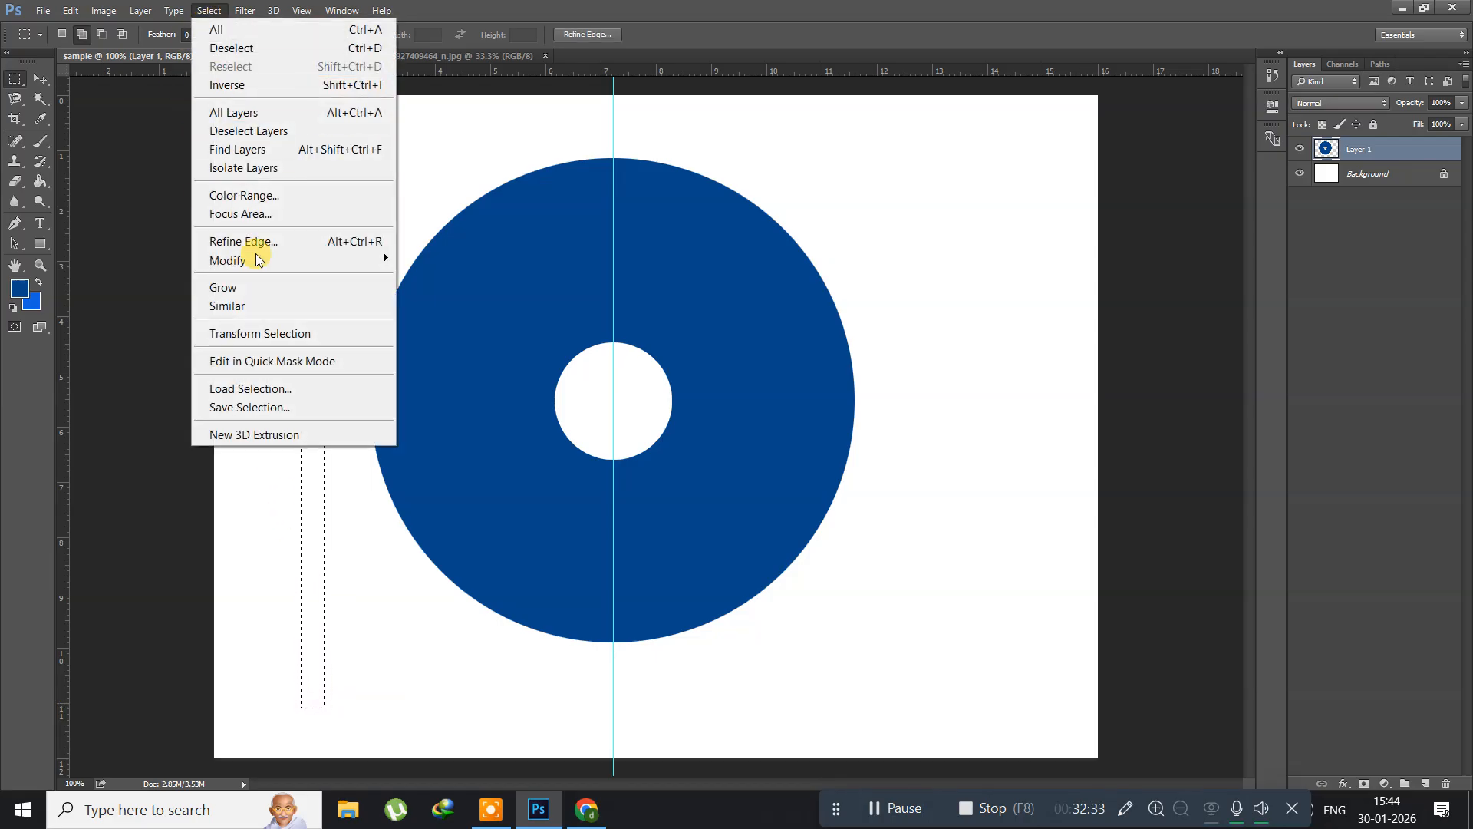
pyautogui.click(253, 333)
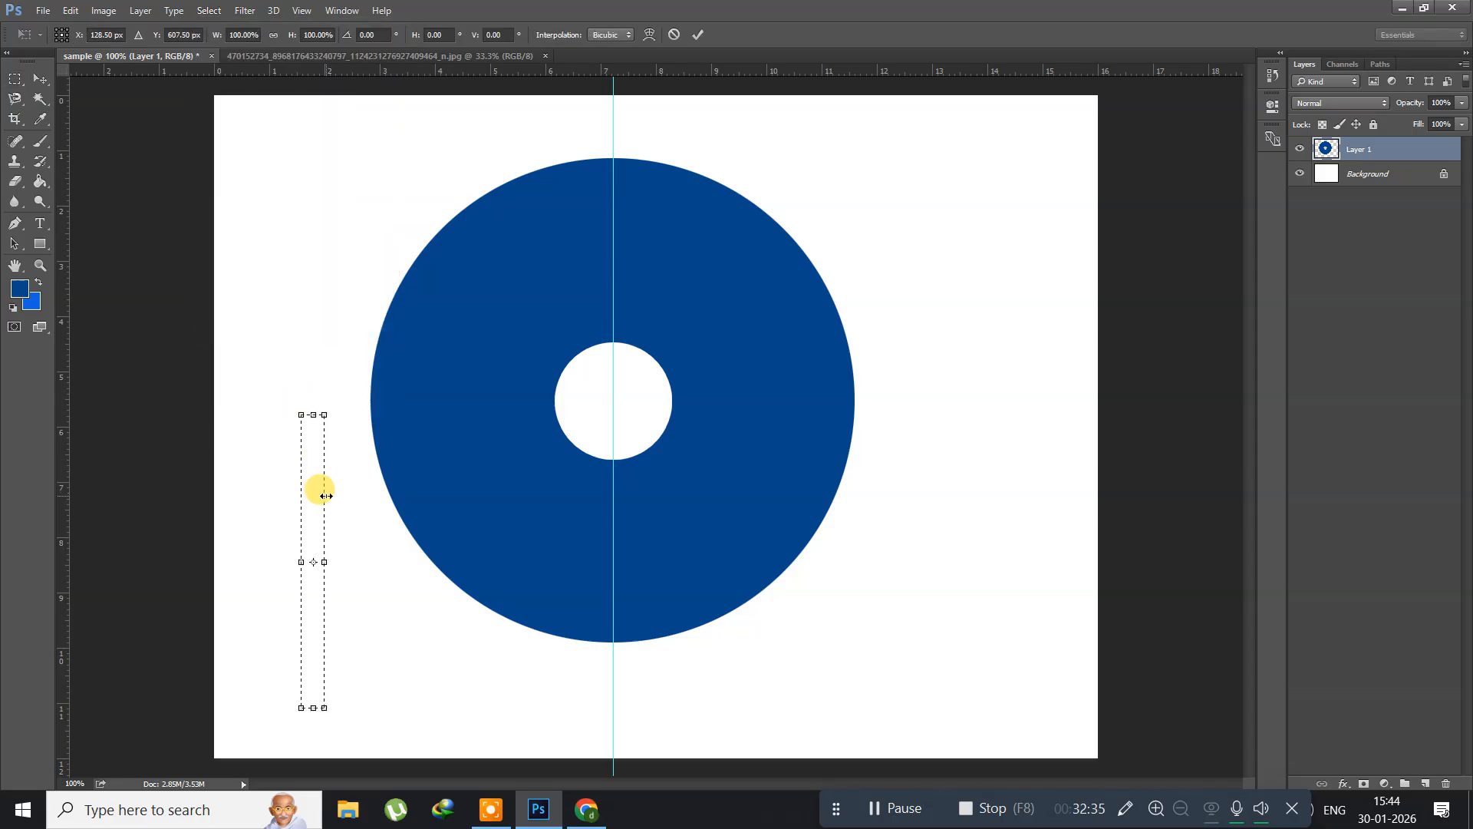
pyautogui.moveTo(312, 500); pyautogui.dragTo(611, 531)
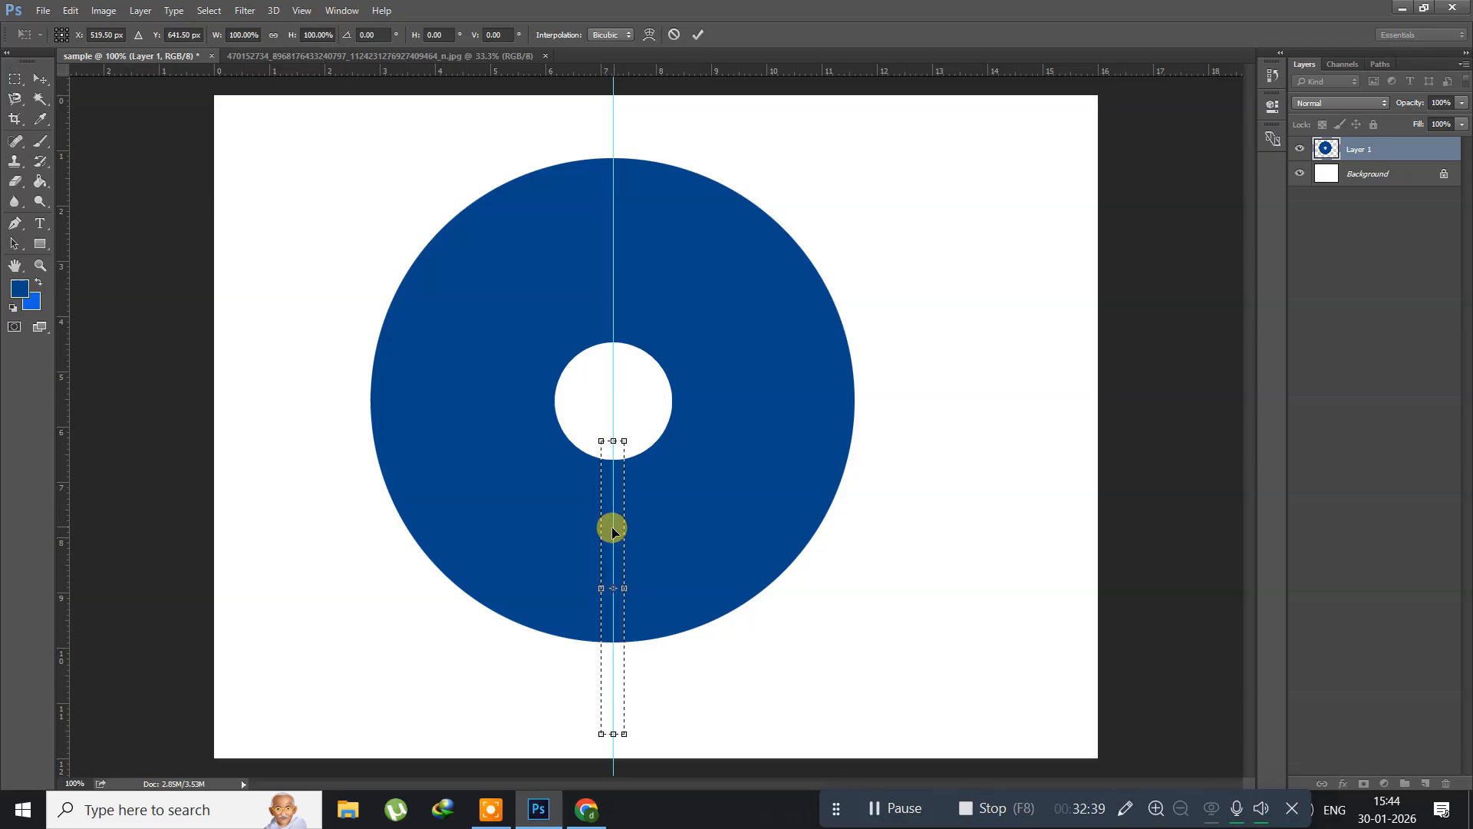
pyautogui.press('Return')
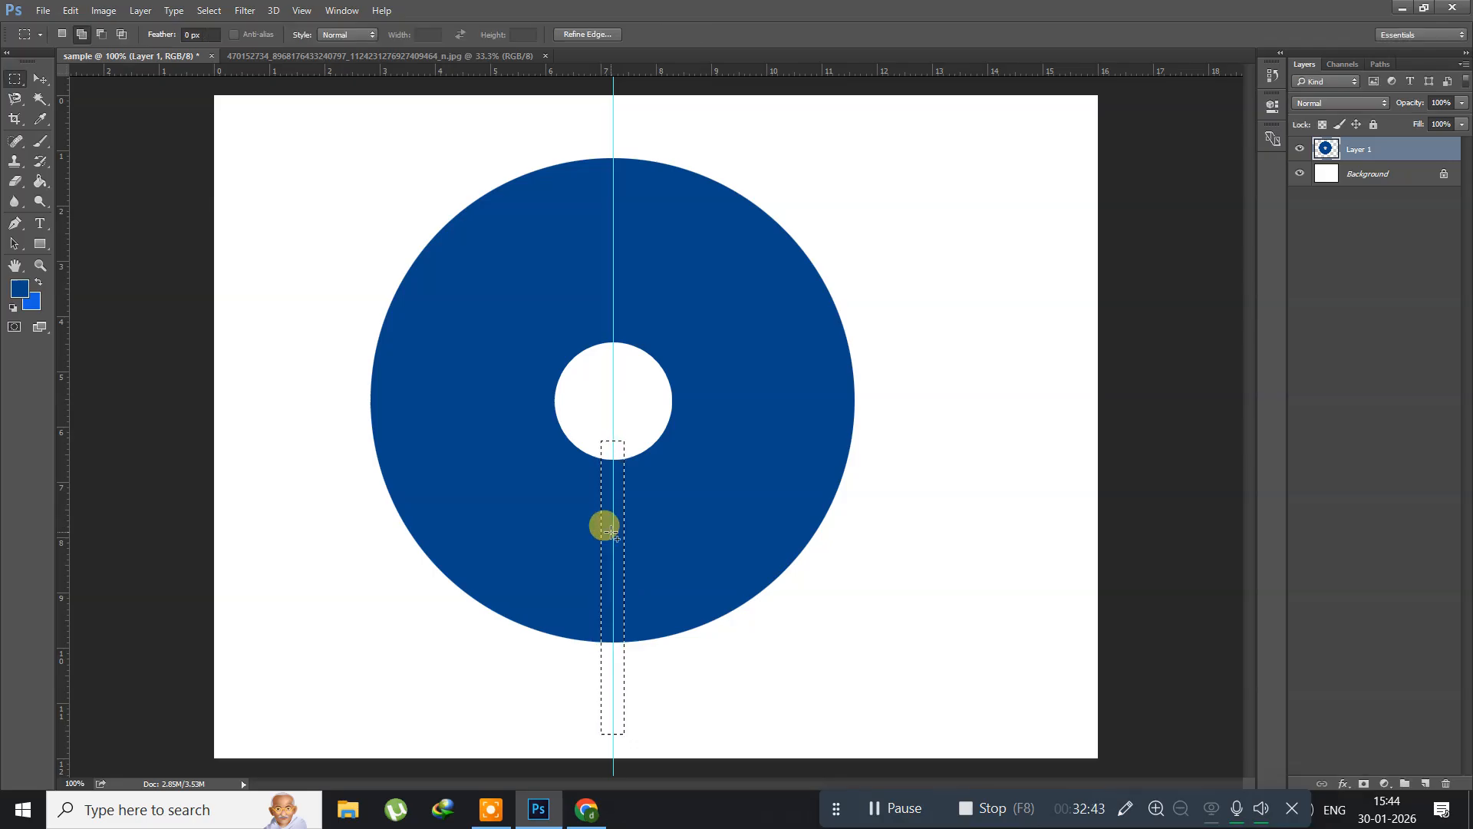
pyautogui.press('Delete')
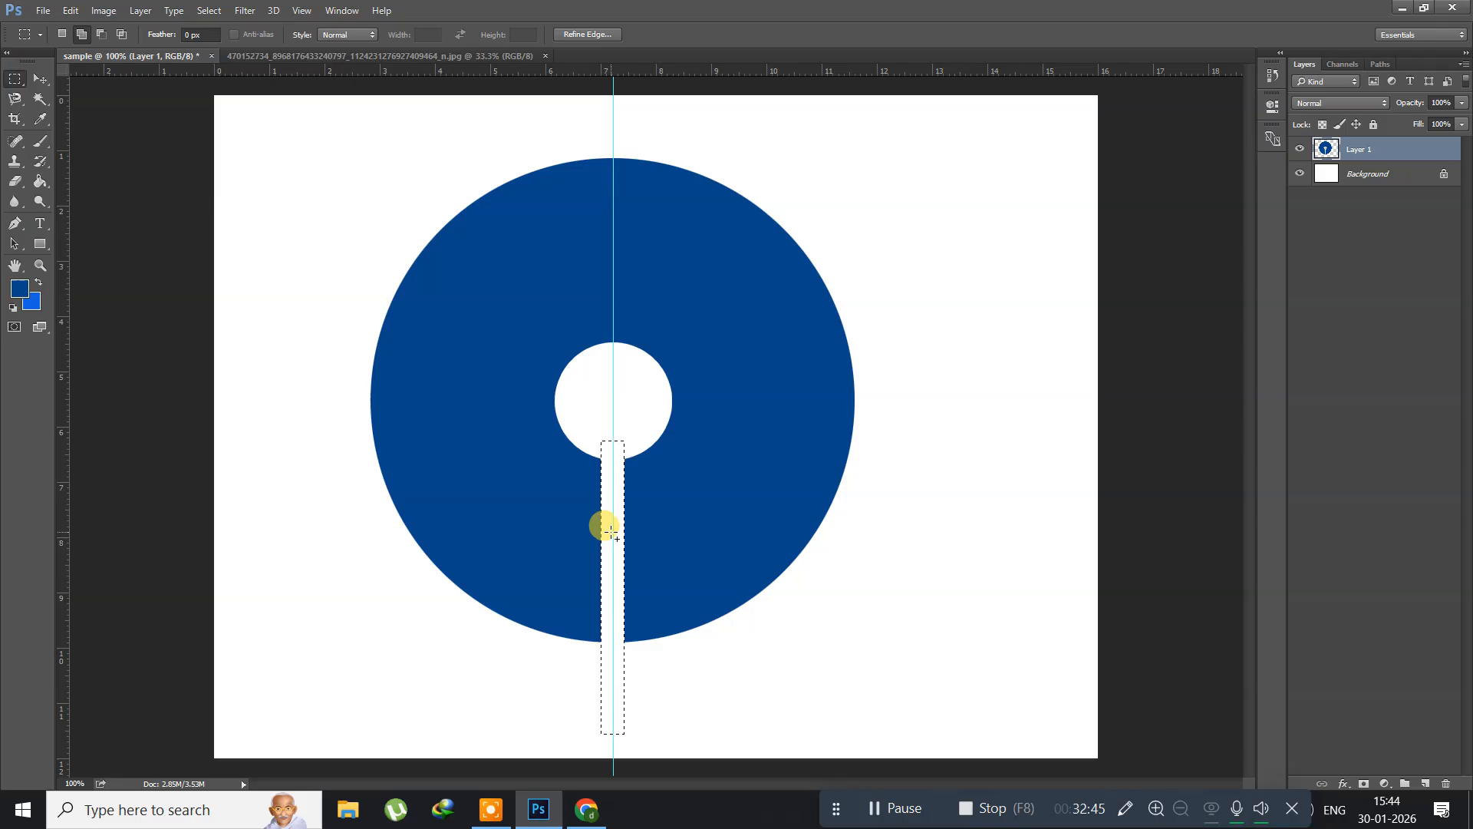
pyautogui.click(551, 468)
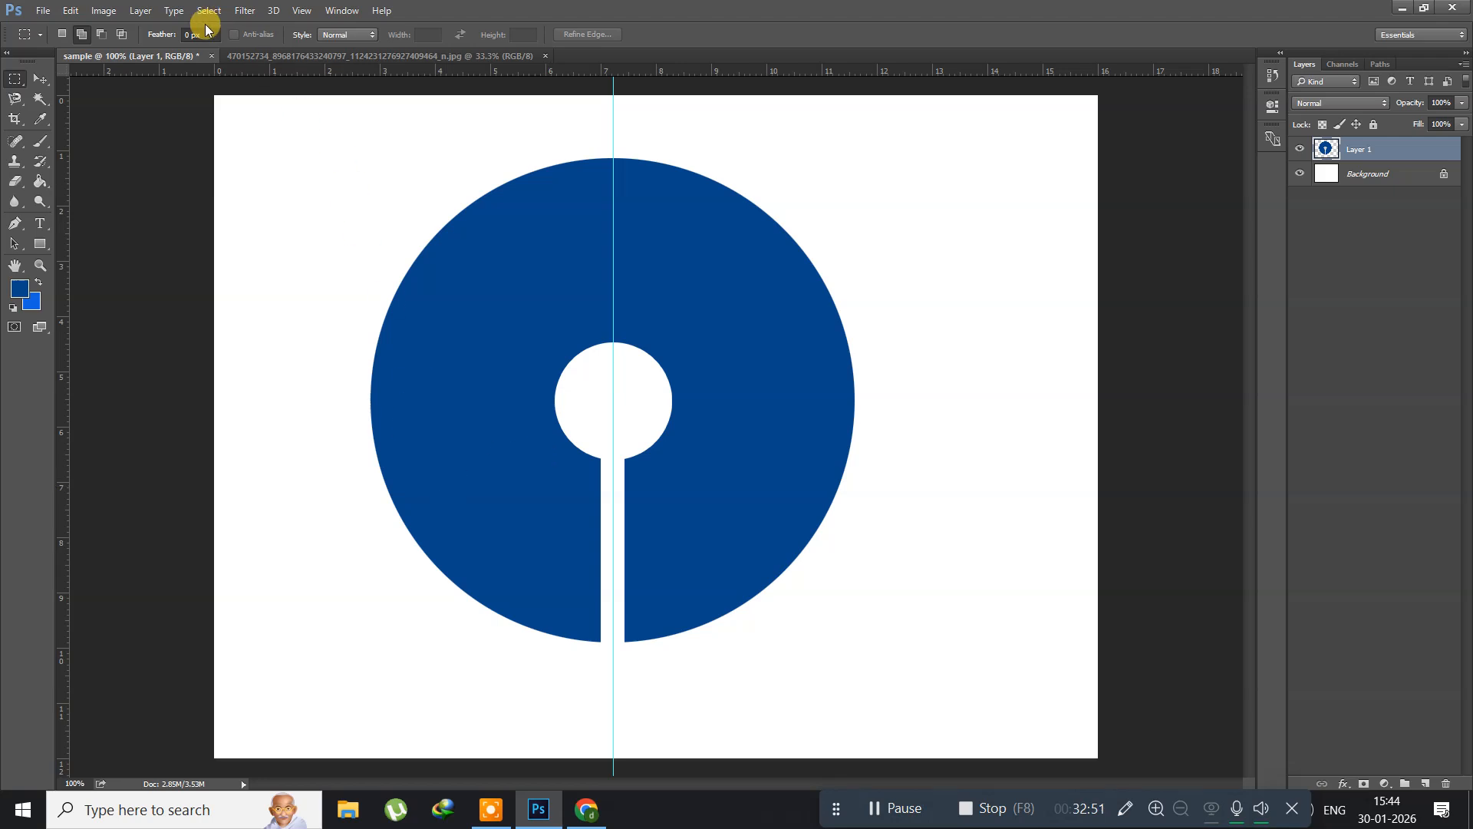
# Step: Clear the guide running through the disc
pyautogui.click(302, 11)
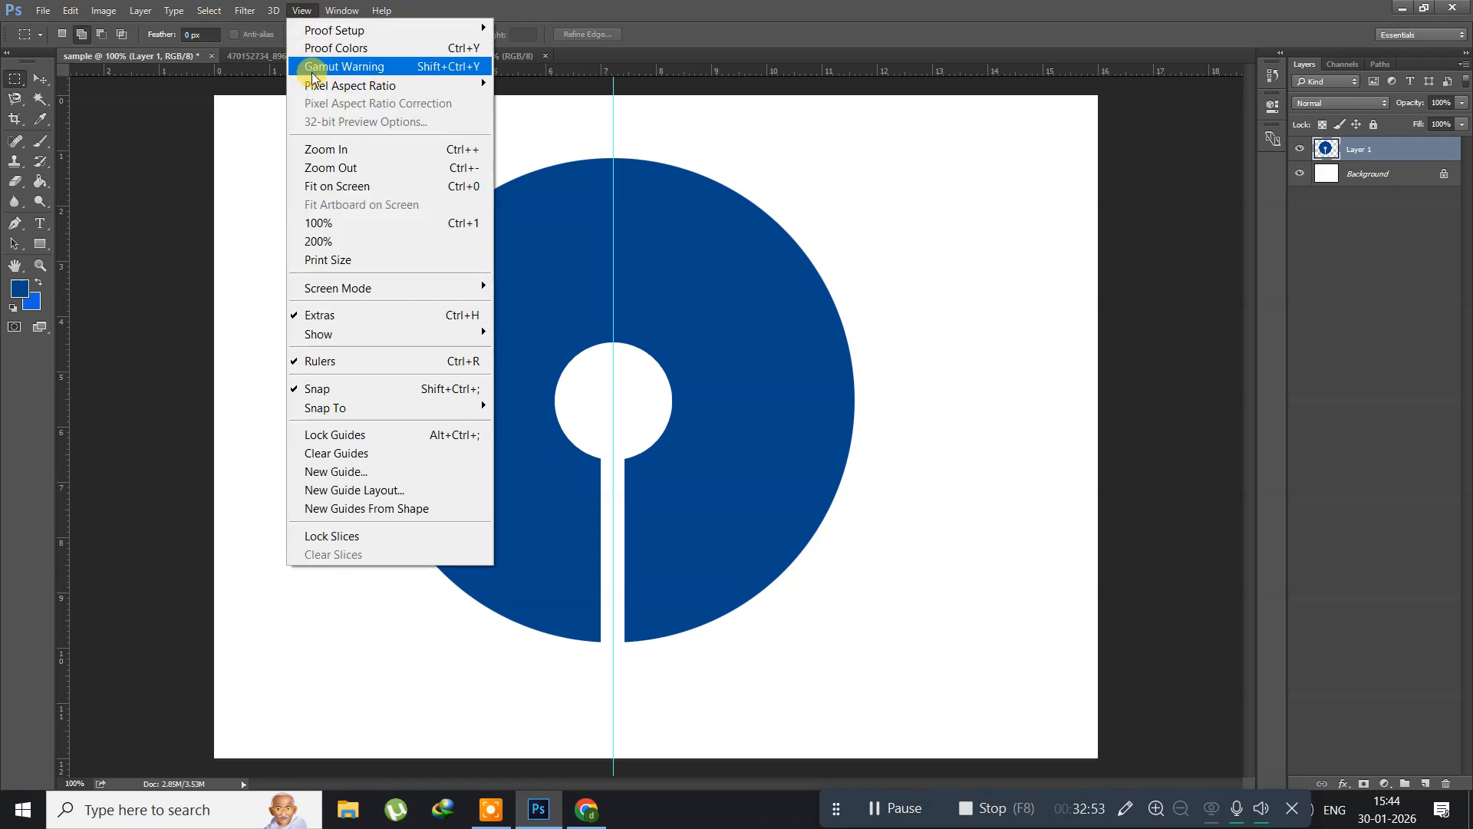
pyautogui.click(357, 452)
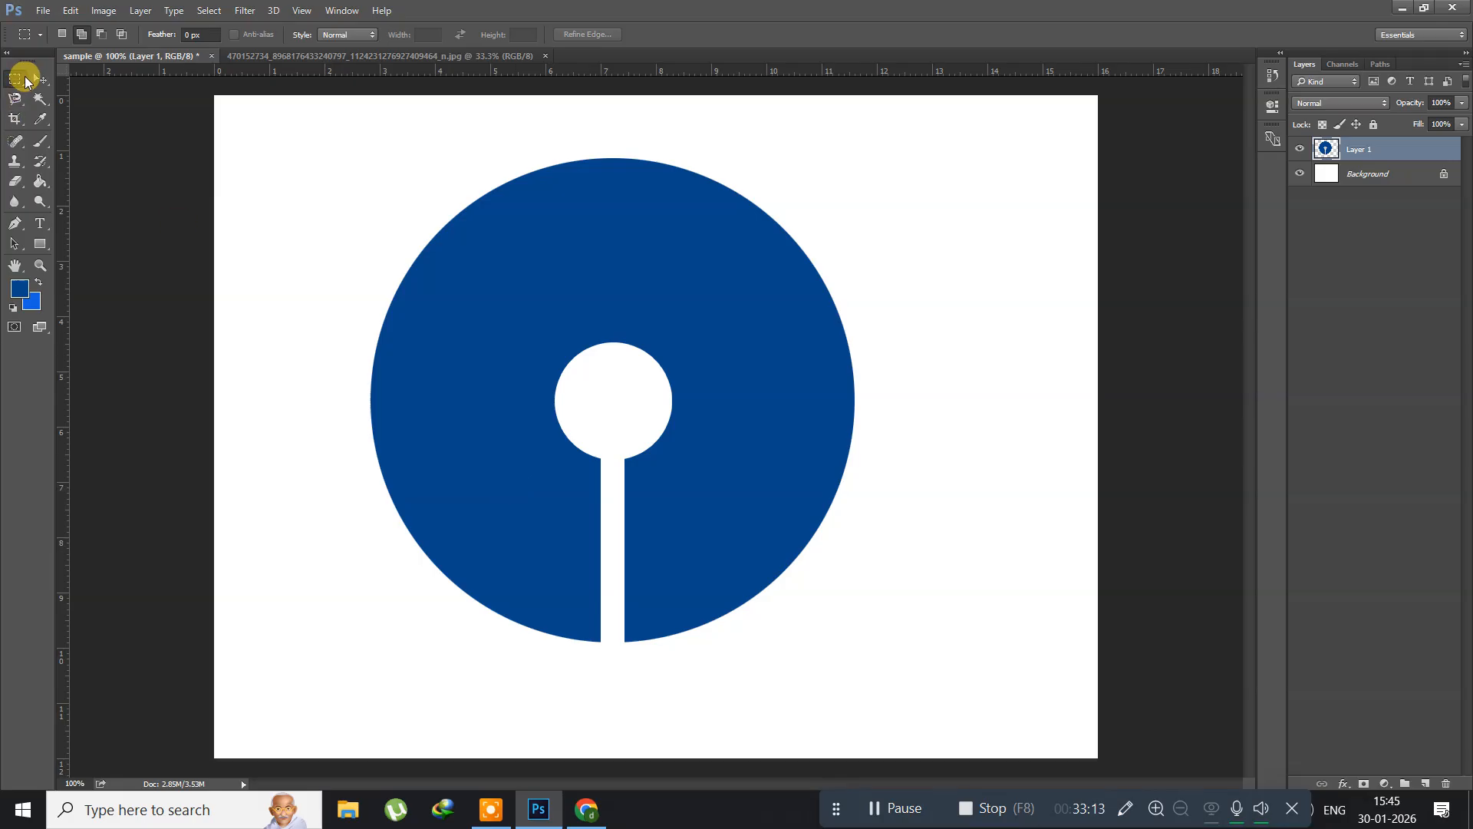
# Step: Select a one-pixel row across the disc's lower part with the Single Row Marquee Tool, delete it from the disc and deselect
pyautogui.moveTo(17, 80); pyautogui.dragTo(71, 119)
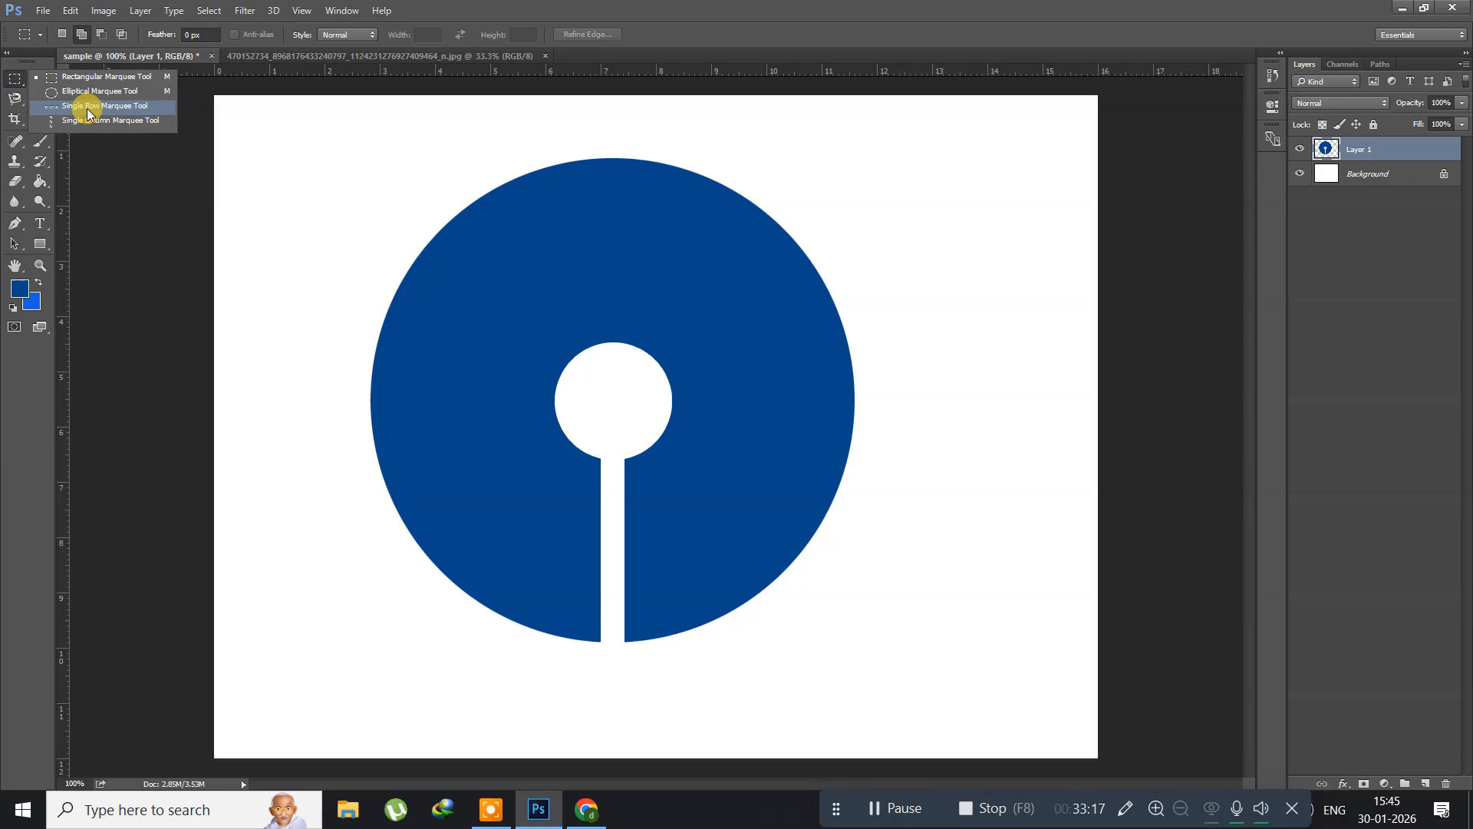
pyautogui.moveTo(86, 108); pyautogui.dragTo(86, 108)
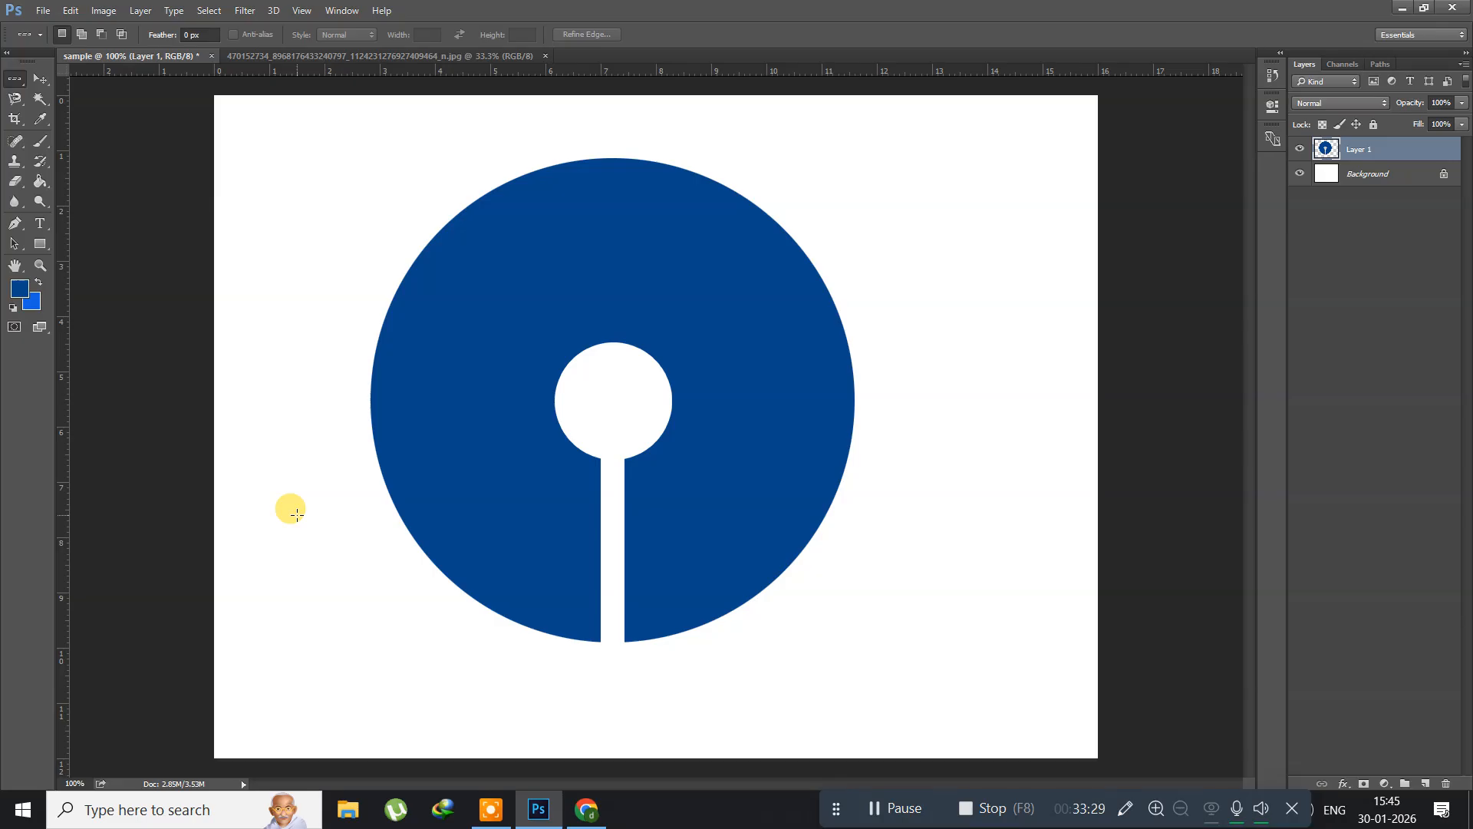
pyautogui.moveTo(527, 496); pyautogui.dragTo(526, 540)
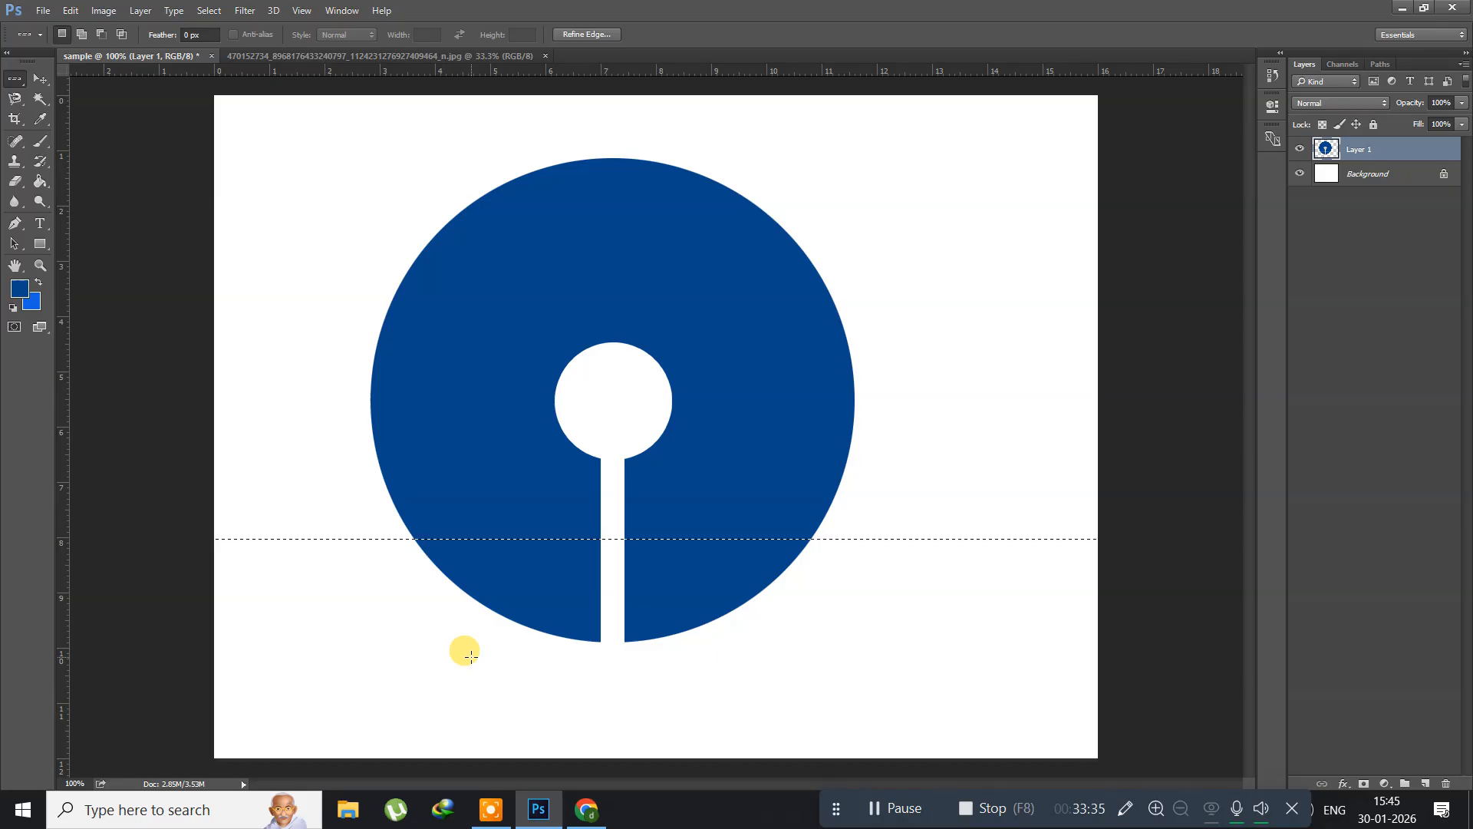
pyautogui.press('Delete')
pyautogui.hotkey('ctrl', 'd')
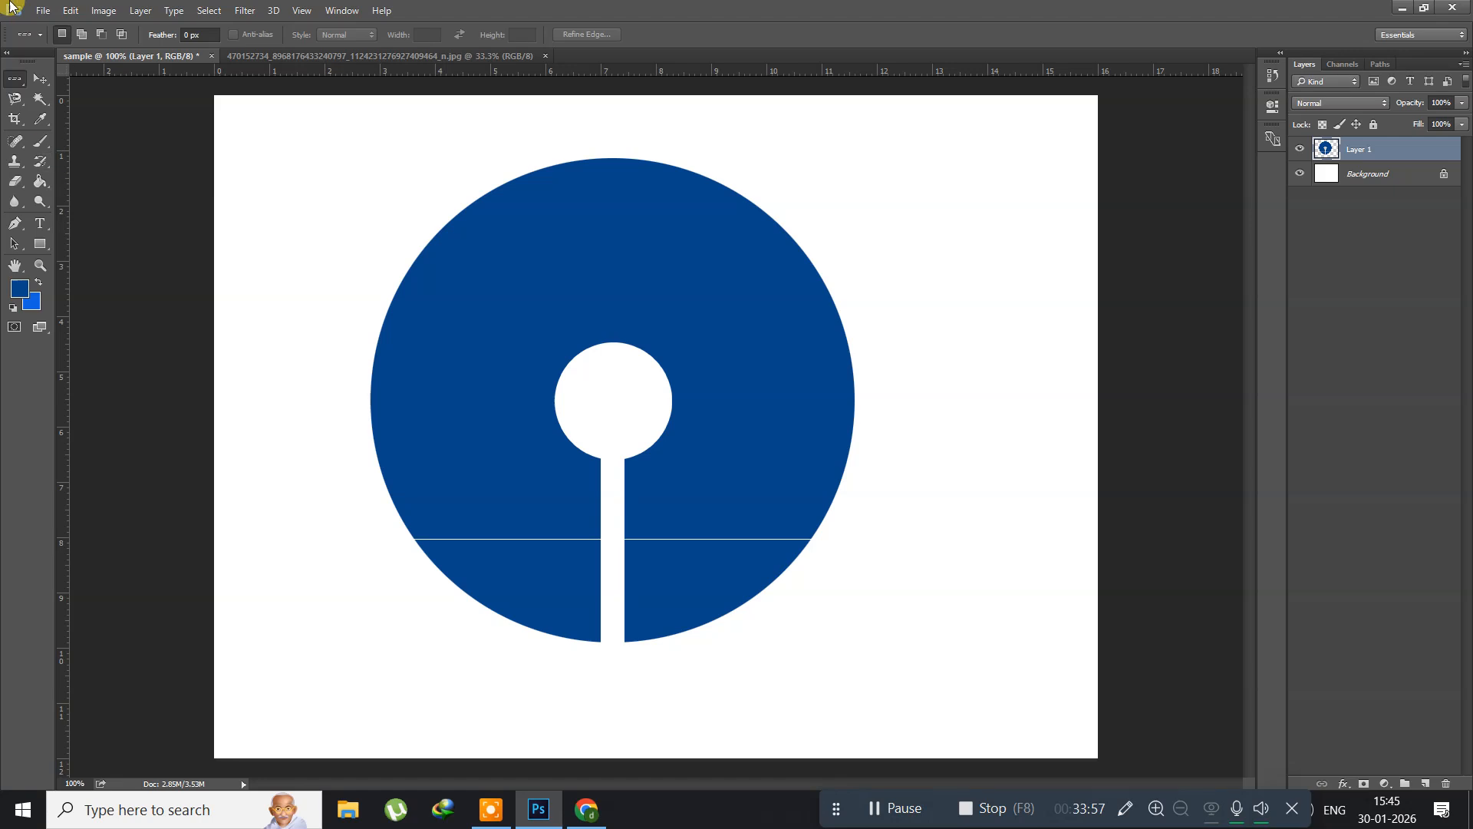
# Step: Select a single pixel row on the white area below the disc and add a new layer for it
pyautogui.moveTo(481, 653); pyautogui.dragTo(479, 681)
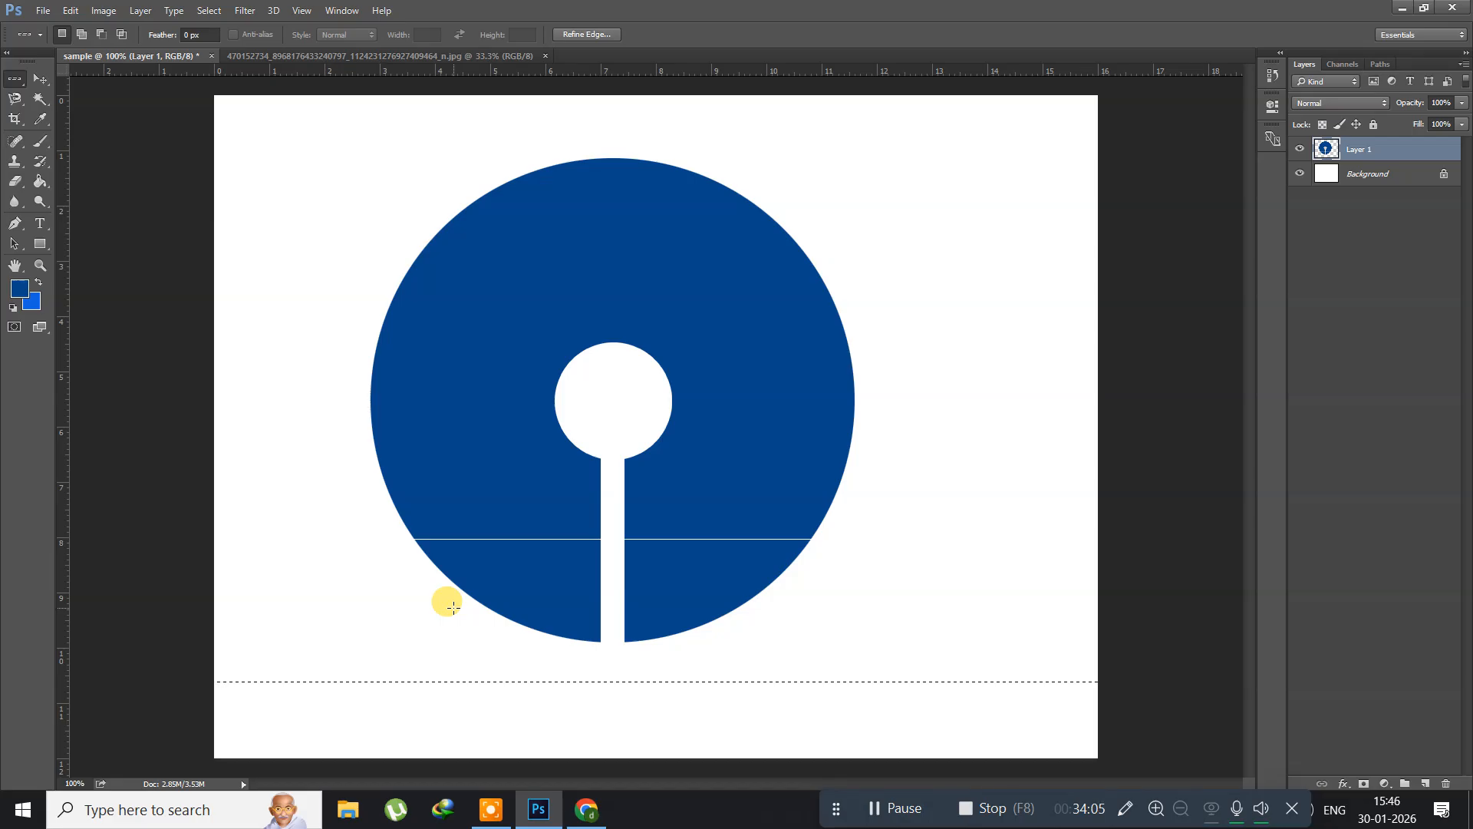
pyautogui.press('shift')
pyautogui.hotkey('ctrl', 'shift', 'n')
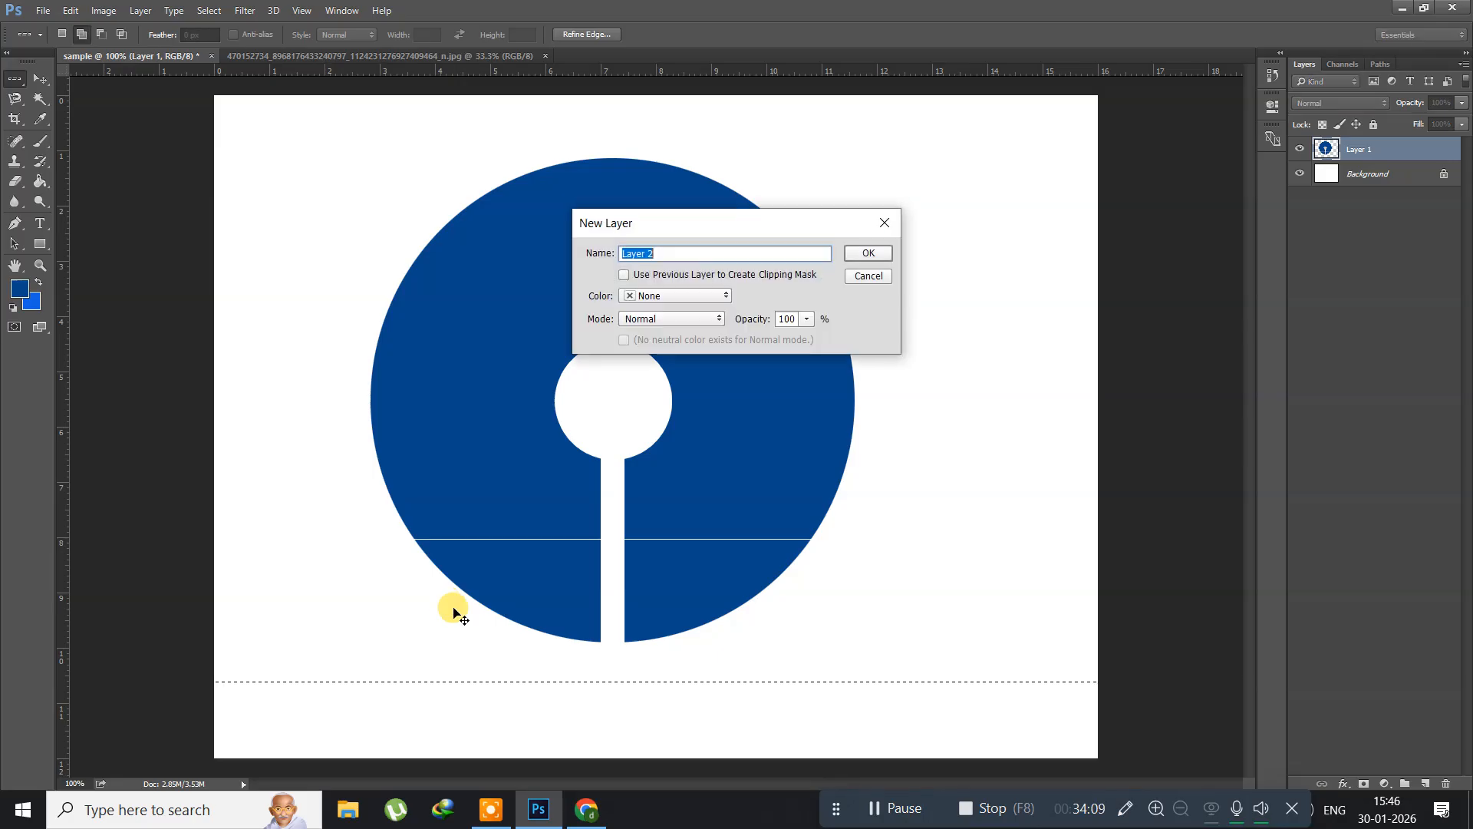
pyautogui.press('Return')
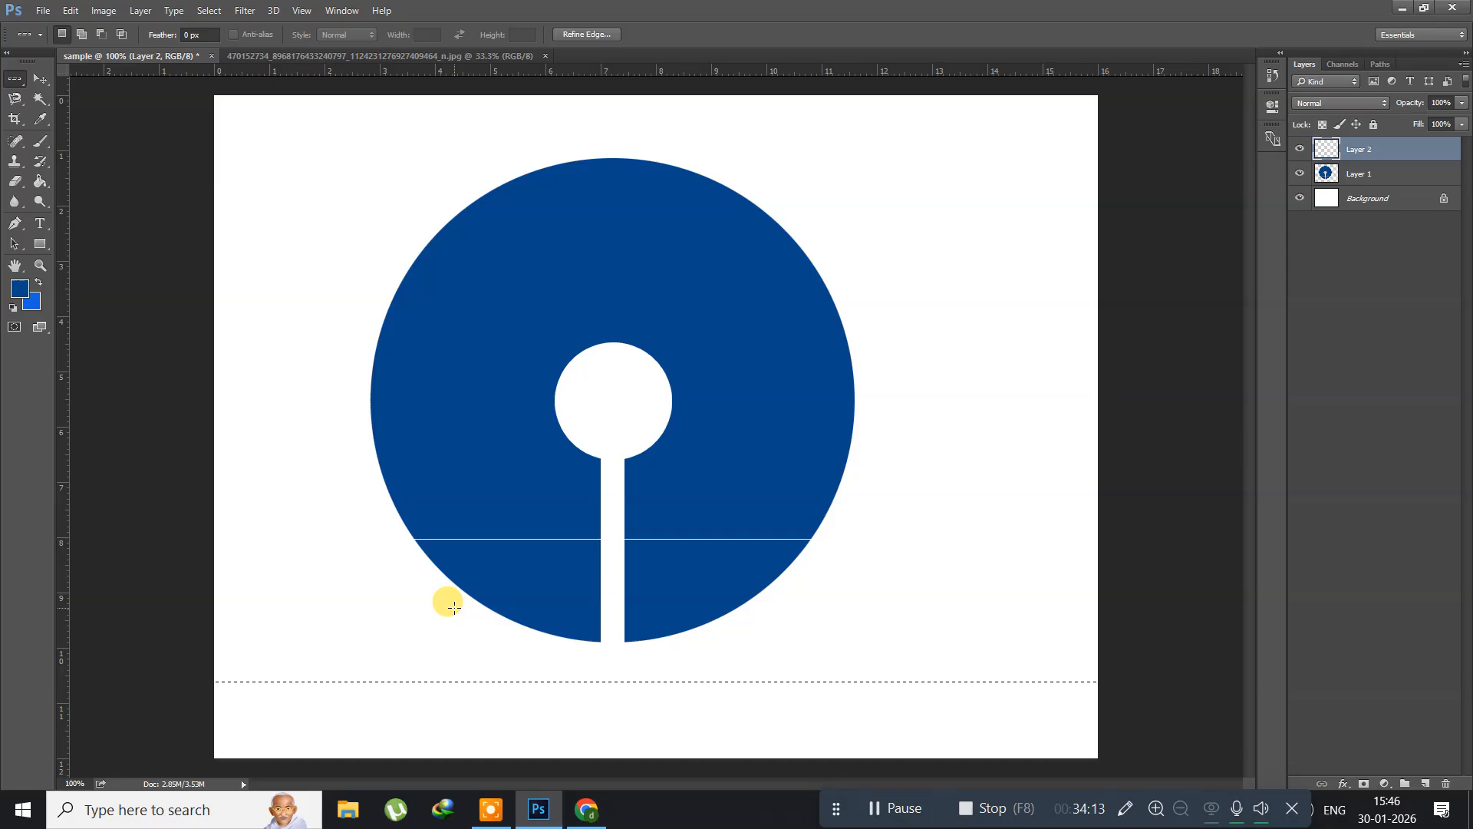
# Step: Stroke the row selection with a black 4 px line located Inside, then deselect
pyautogui.click(71, 12)
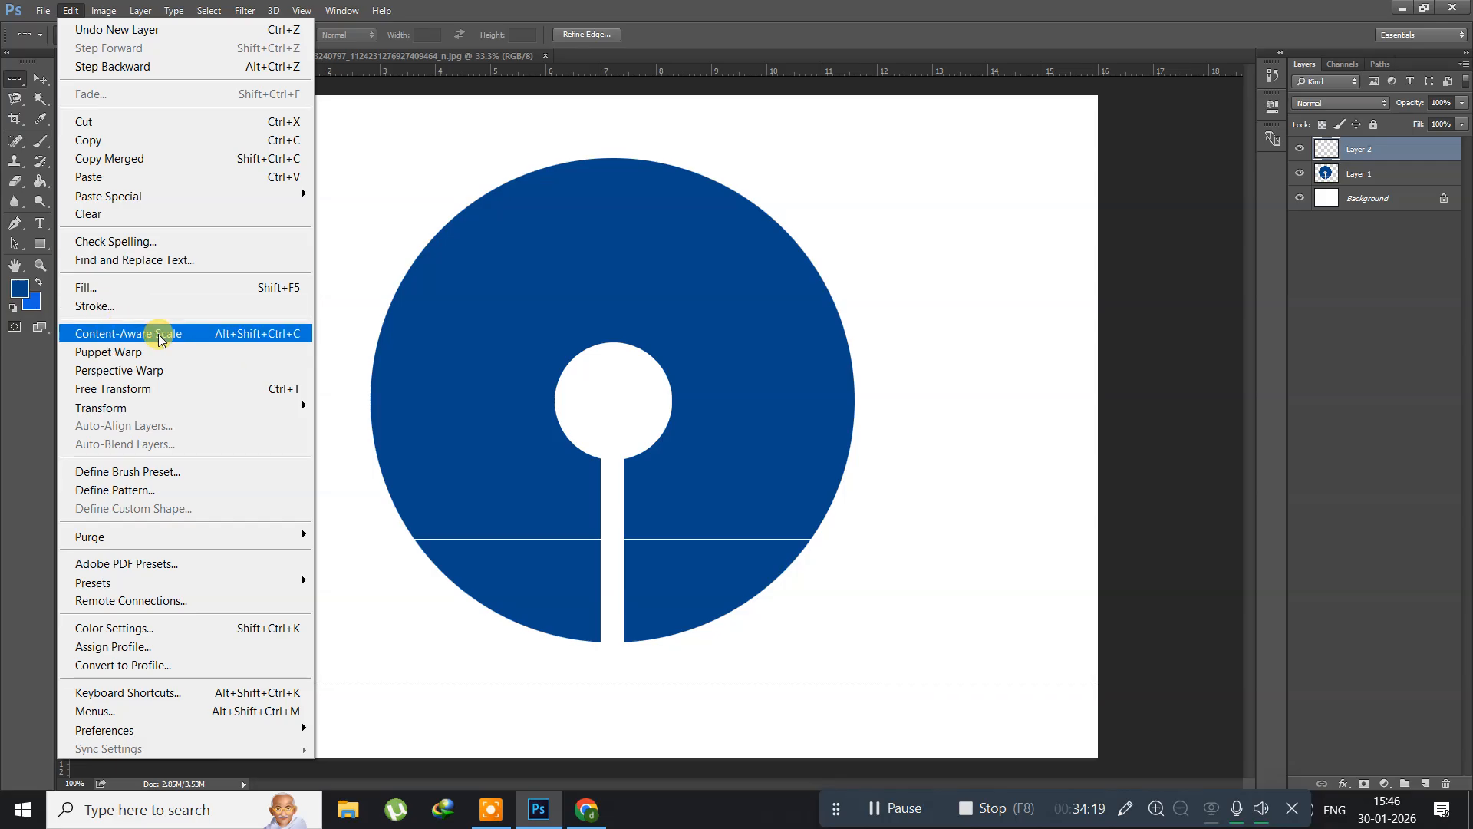
pyautogui.click(121, 307)
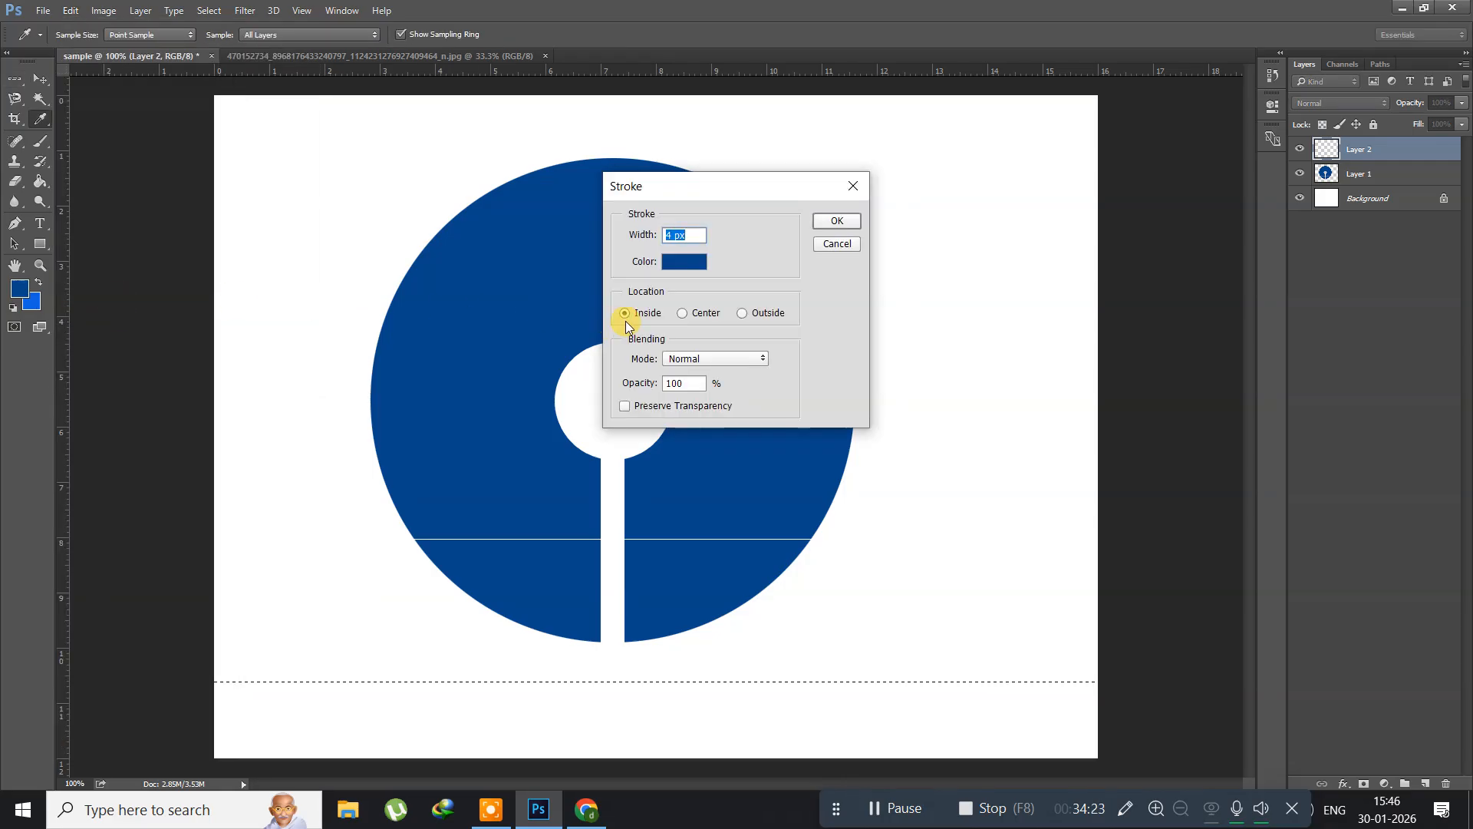
pyautogui.click(692, 264)
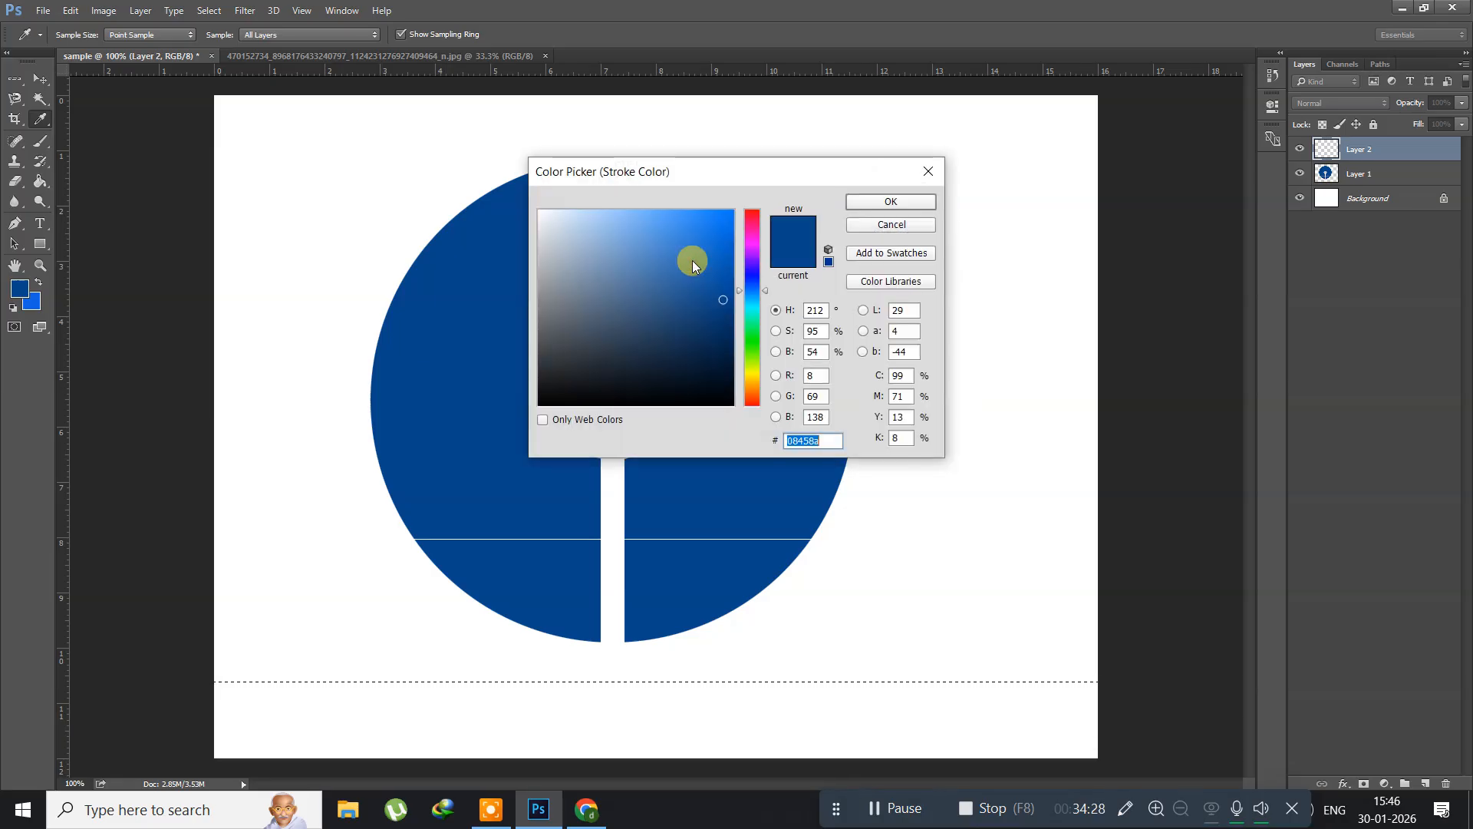
pyautogui.click(714, 400)
pyautogui.click(861, 206)
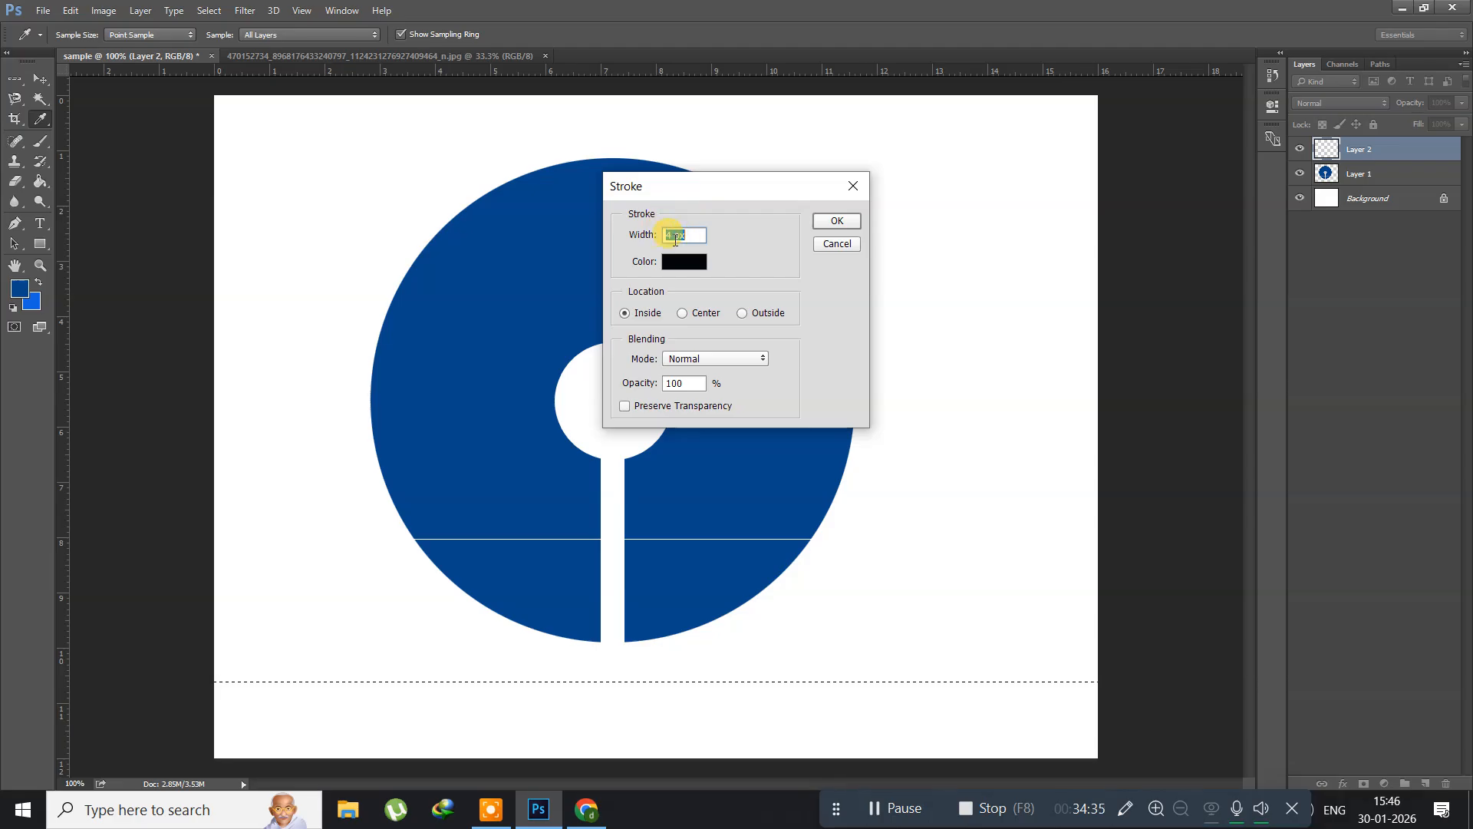
pyautogui.doubleClick(669, 236)
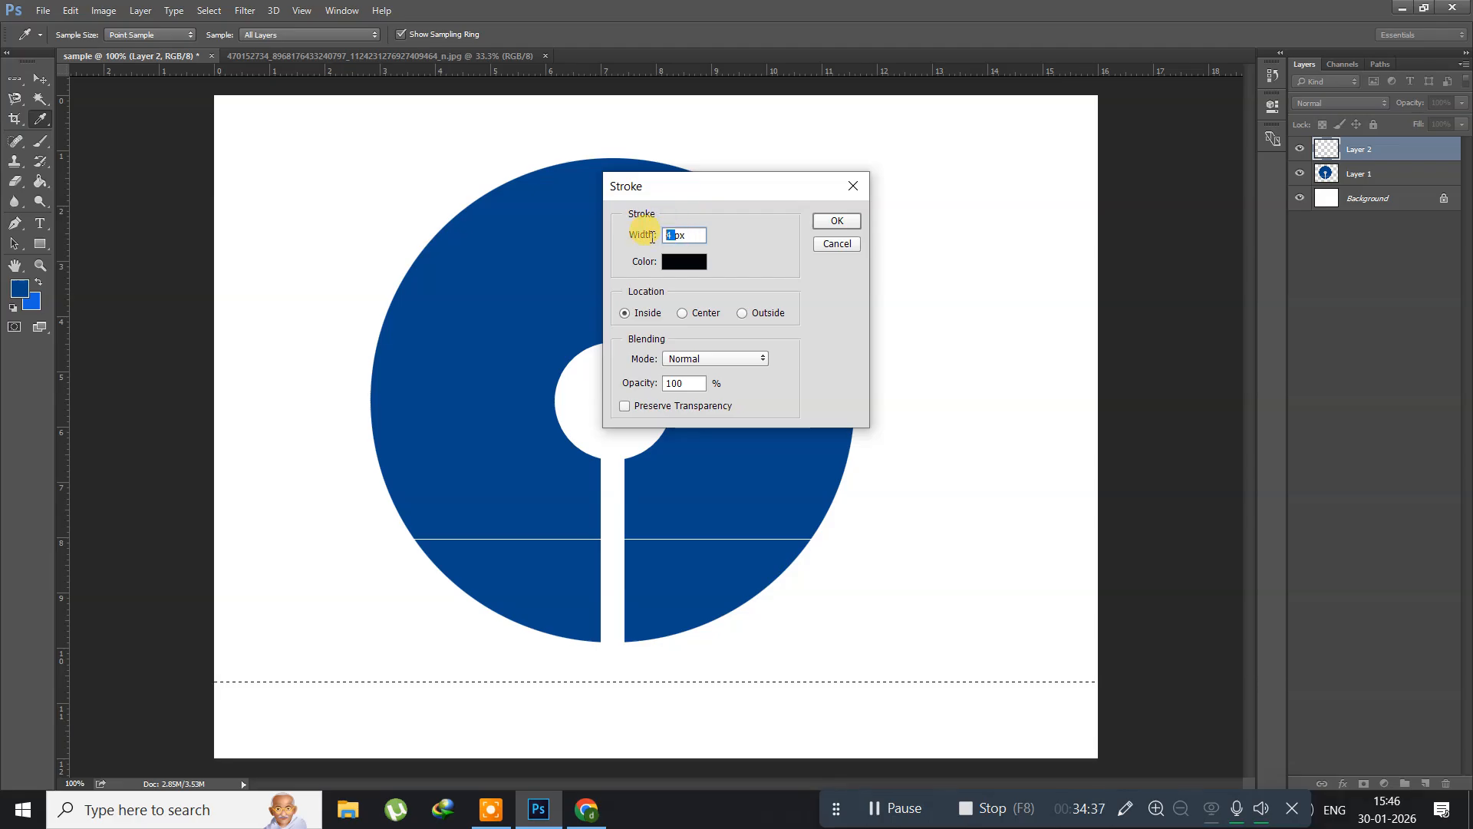
pyautogui.write('4')
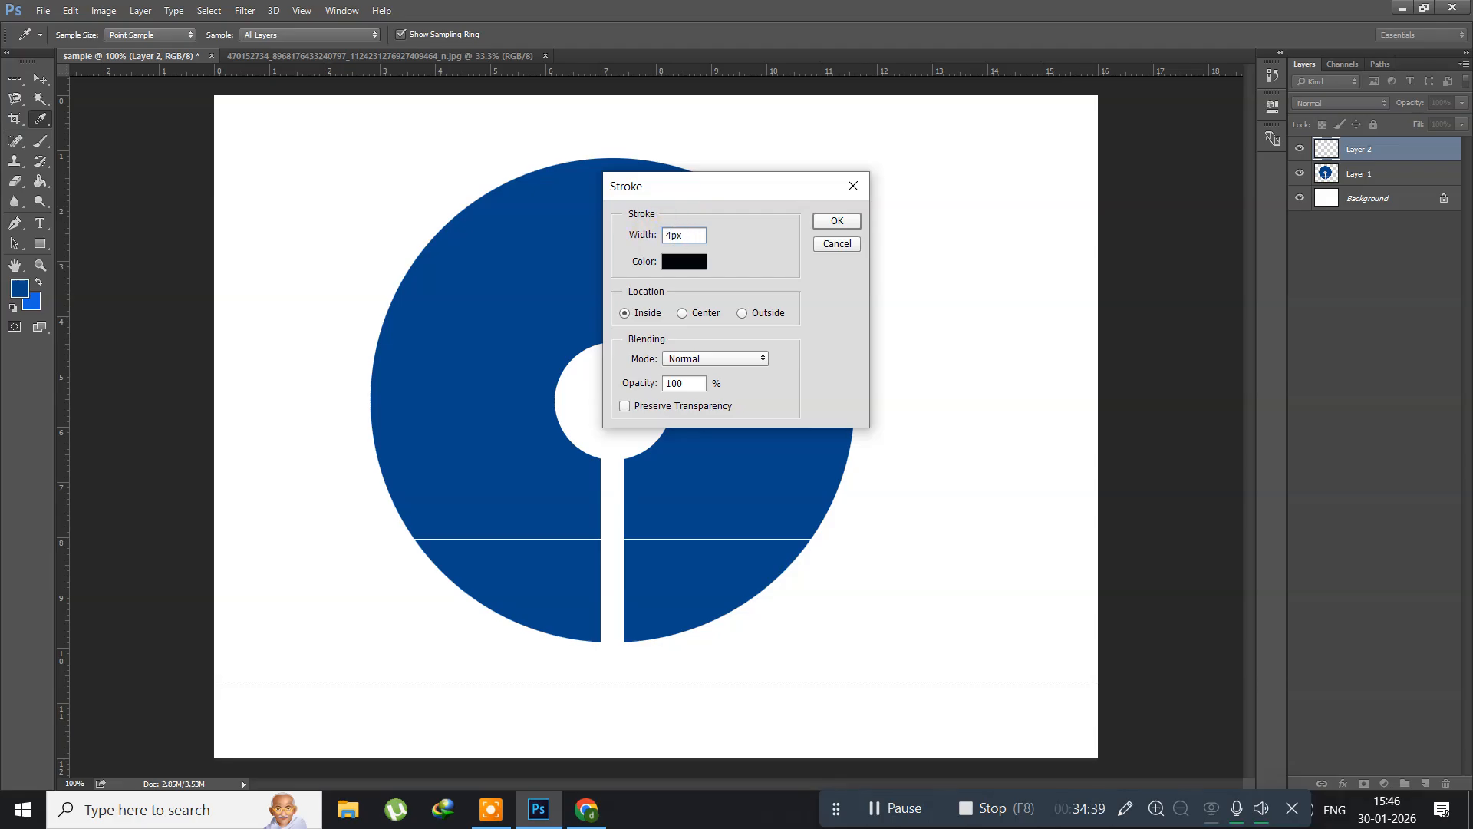
pyautogui.click(835, 221)
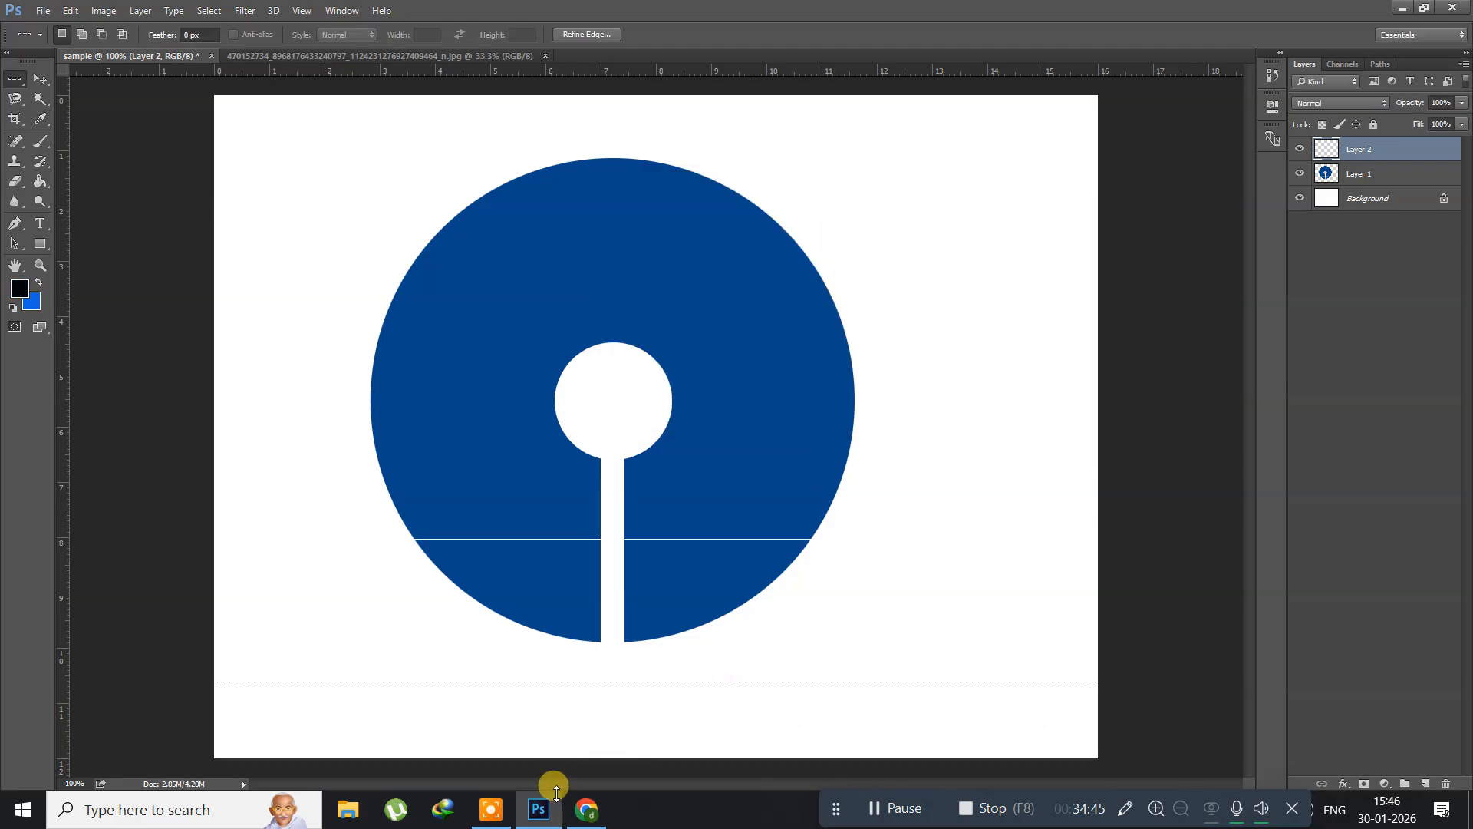
pyautogui.hotkey('ctrl', 'd')
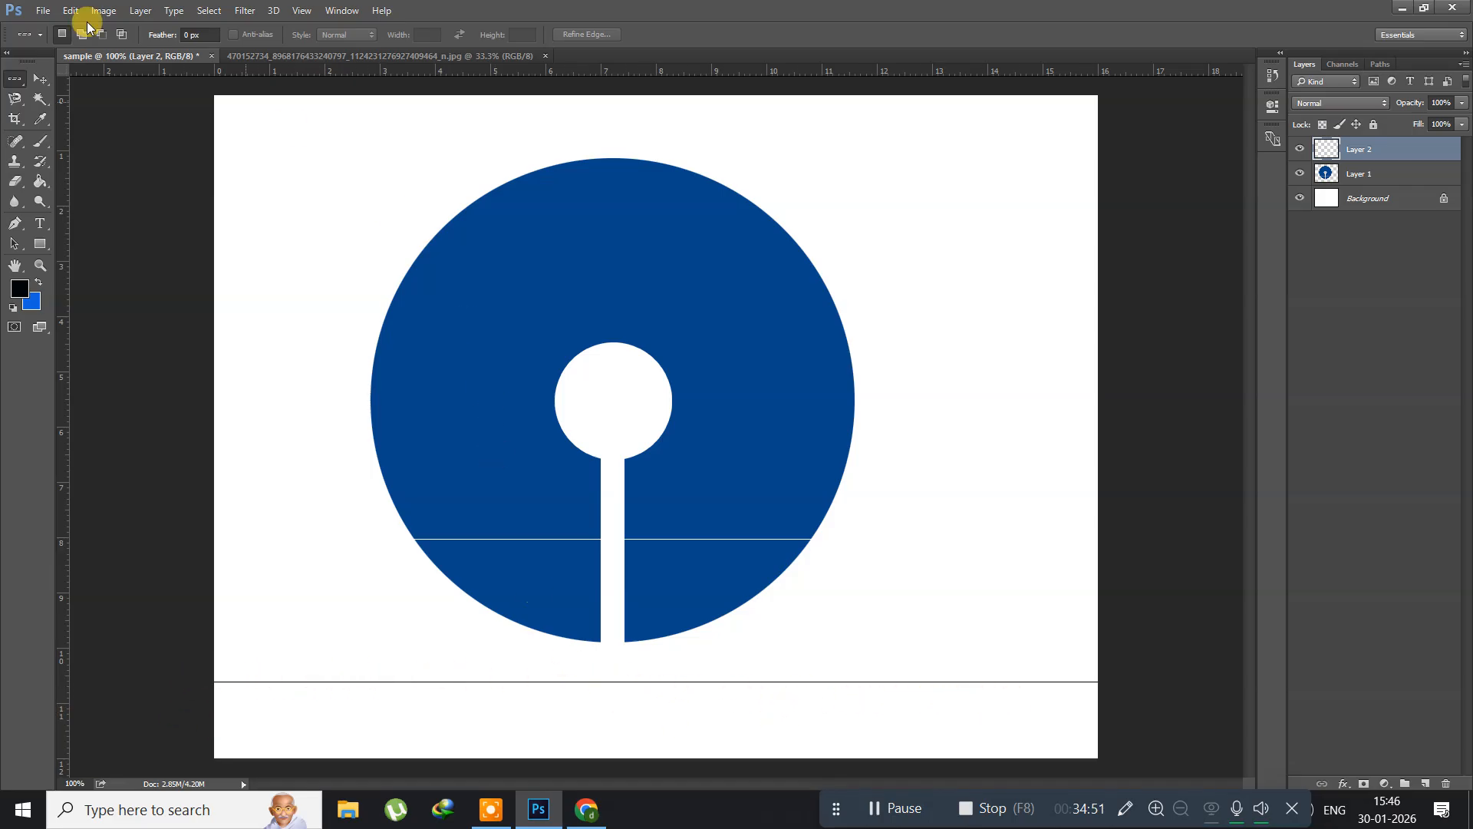
# Step: On Layer 1, select a one-pixel column through the disc's right half with the Single Column Marquee Tool, delete it and deselect
pyautogui.rightClick(15, 80)
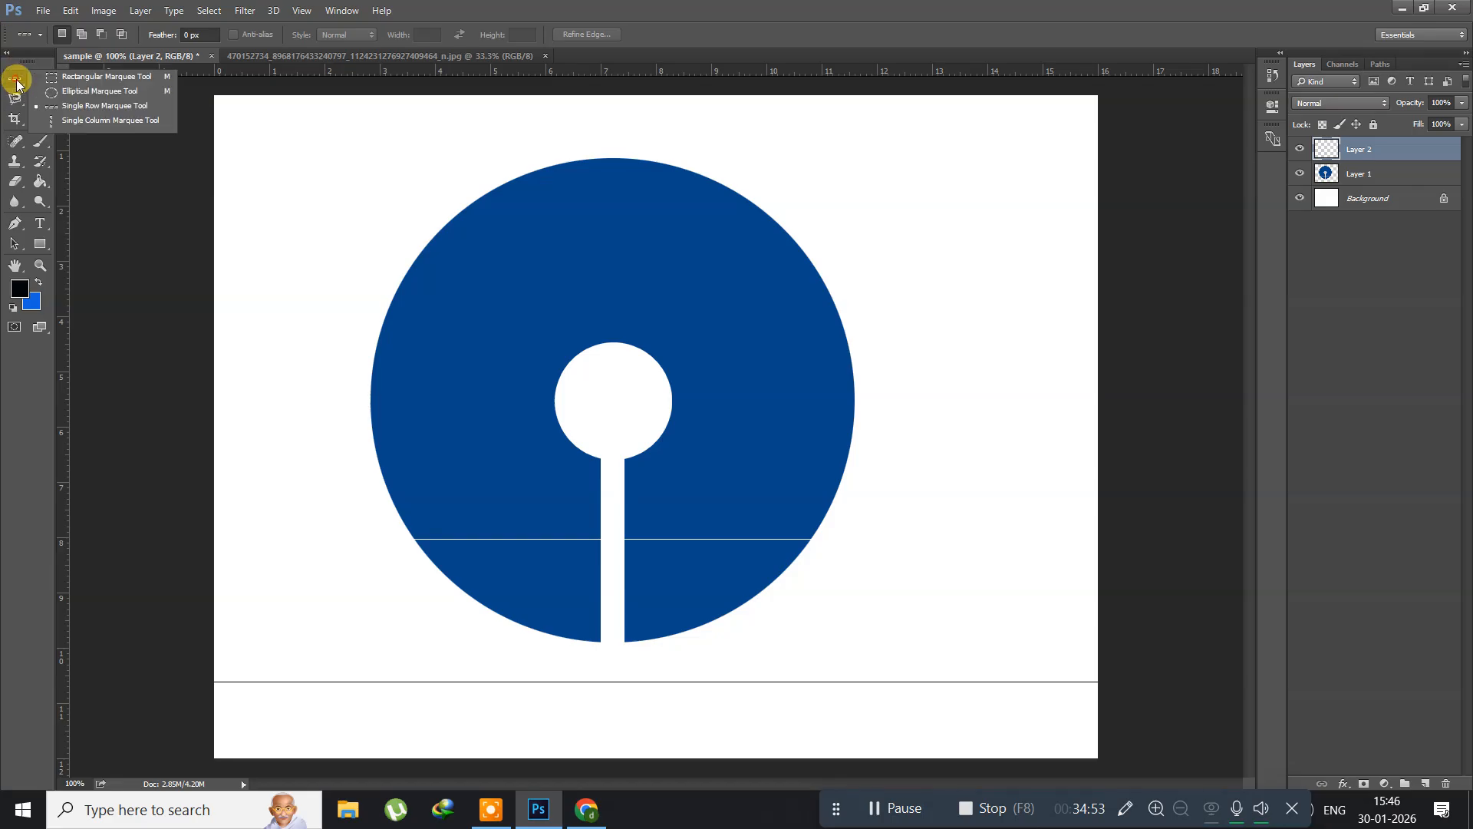
pyautogui.click(86, 120)
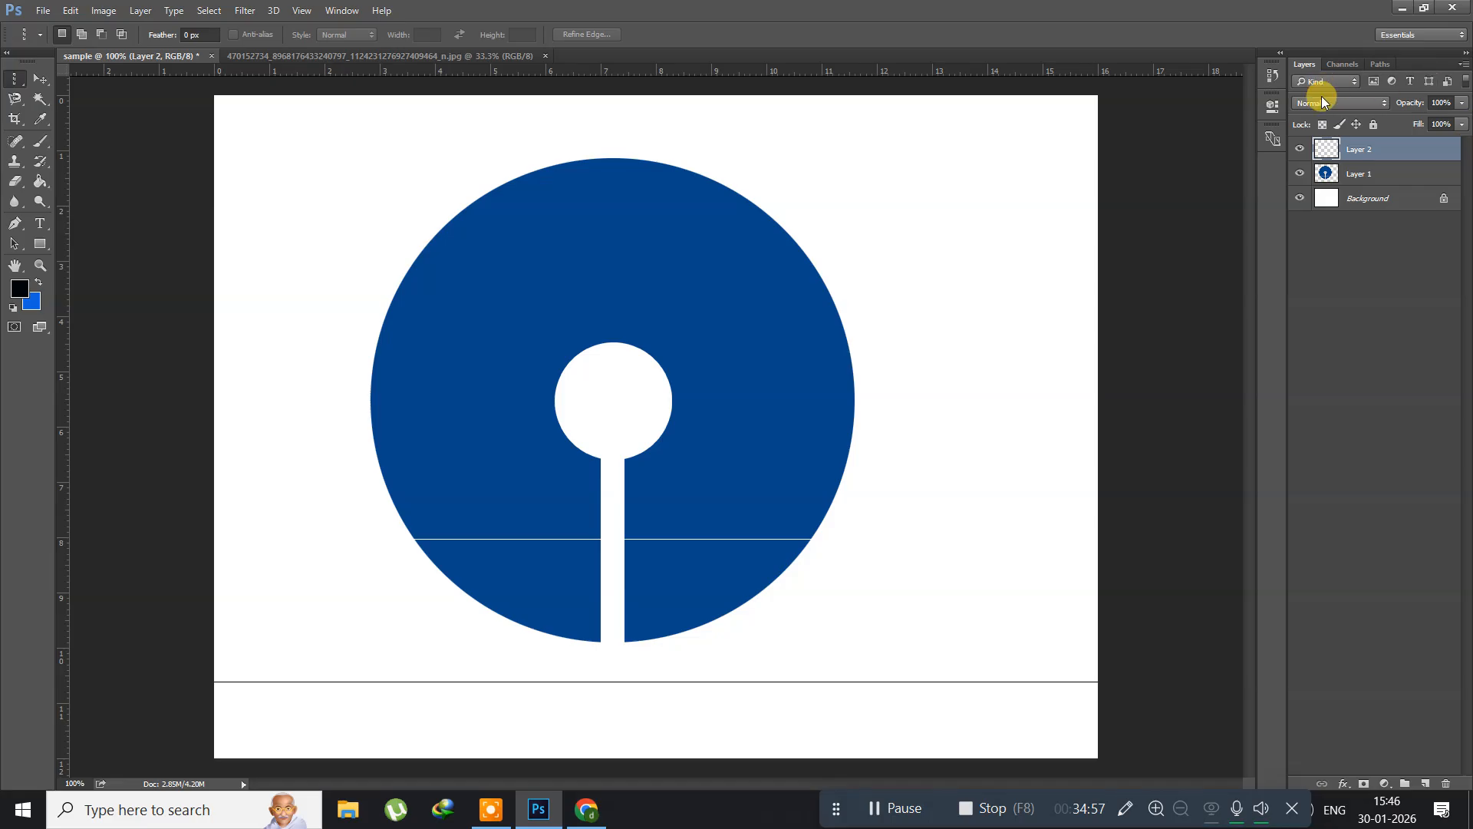
pyautogui.click(1370, 173)
pyautogui.moveTo(741, 292); pyautogui.dragTo(728, 428)
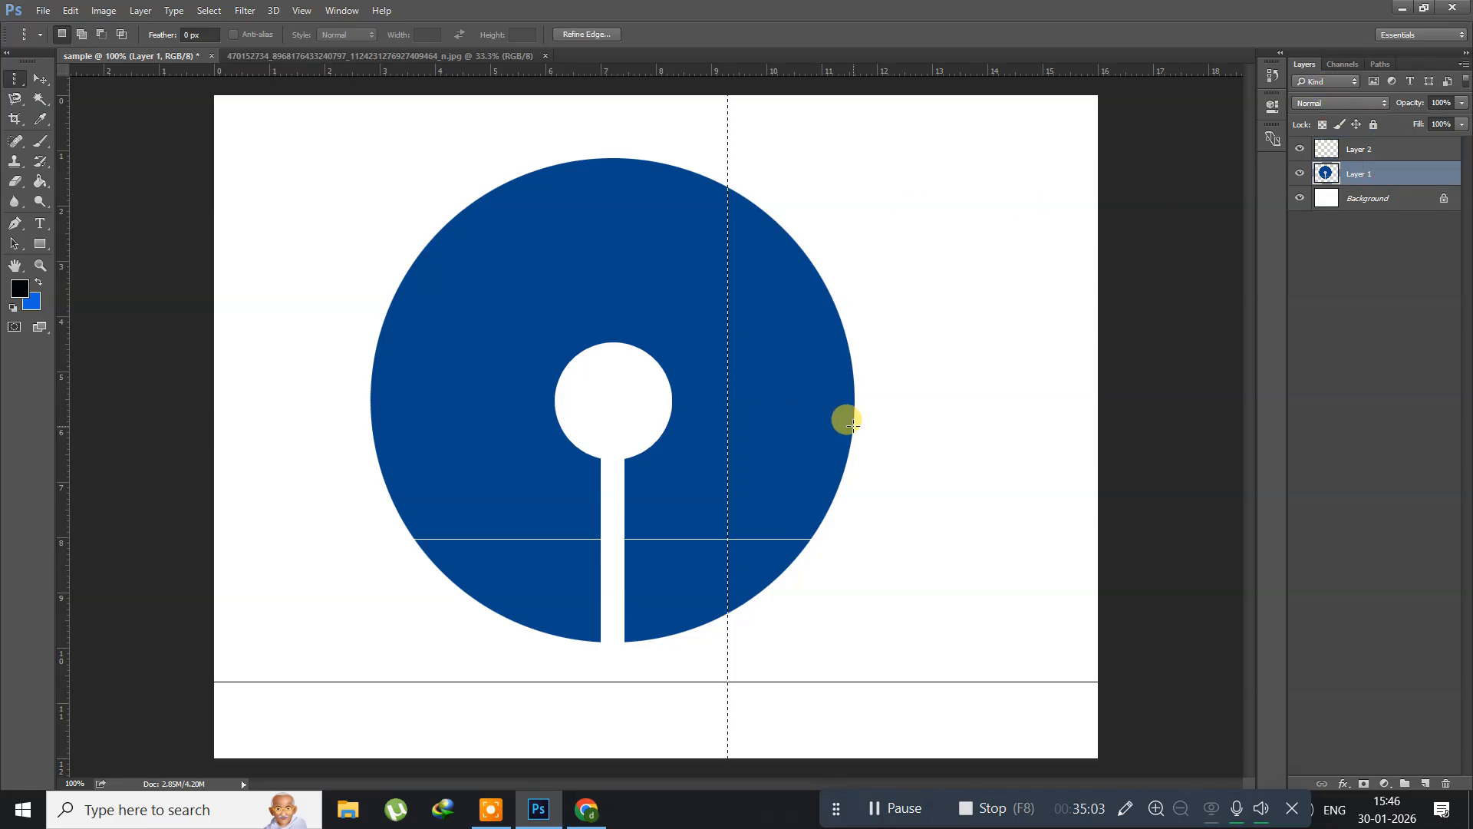
pyautogui.press('Delete')
pyautogui.hotkey('ctrl', 'd')
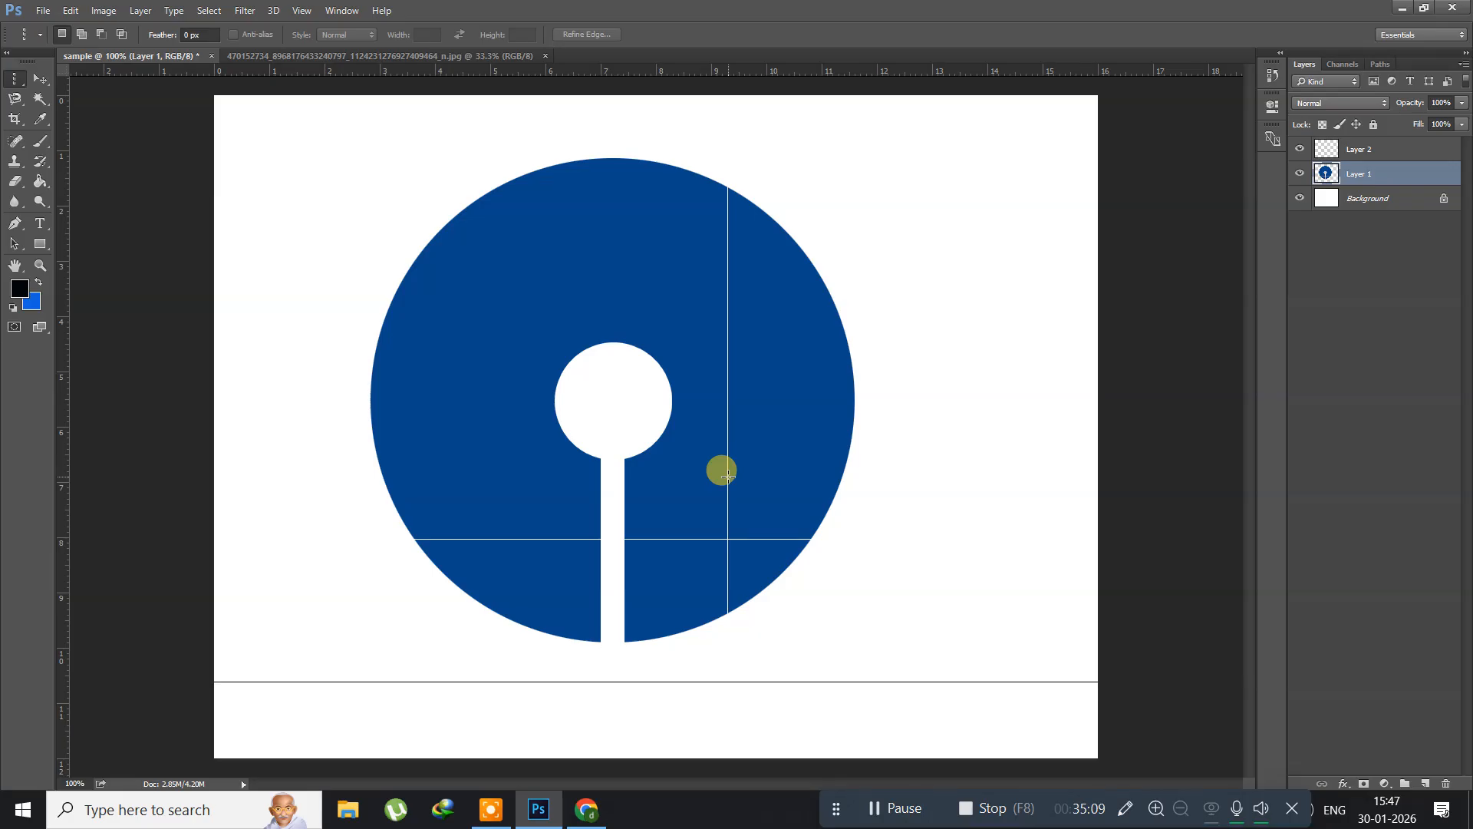
# Step: Select a single pixel column on the white area left of the disc and add a new layer for it
pyautogui.moveTo(291, 283); pyautogui.dragTo(310, 324)
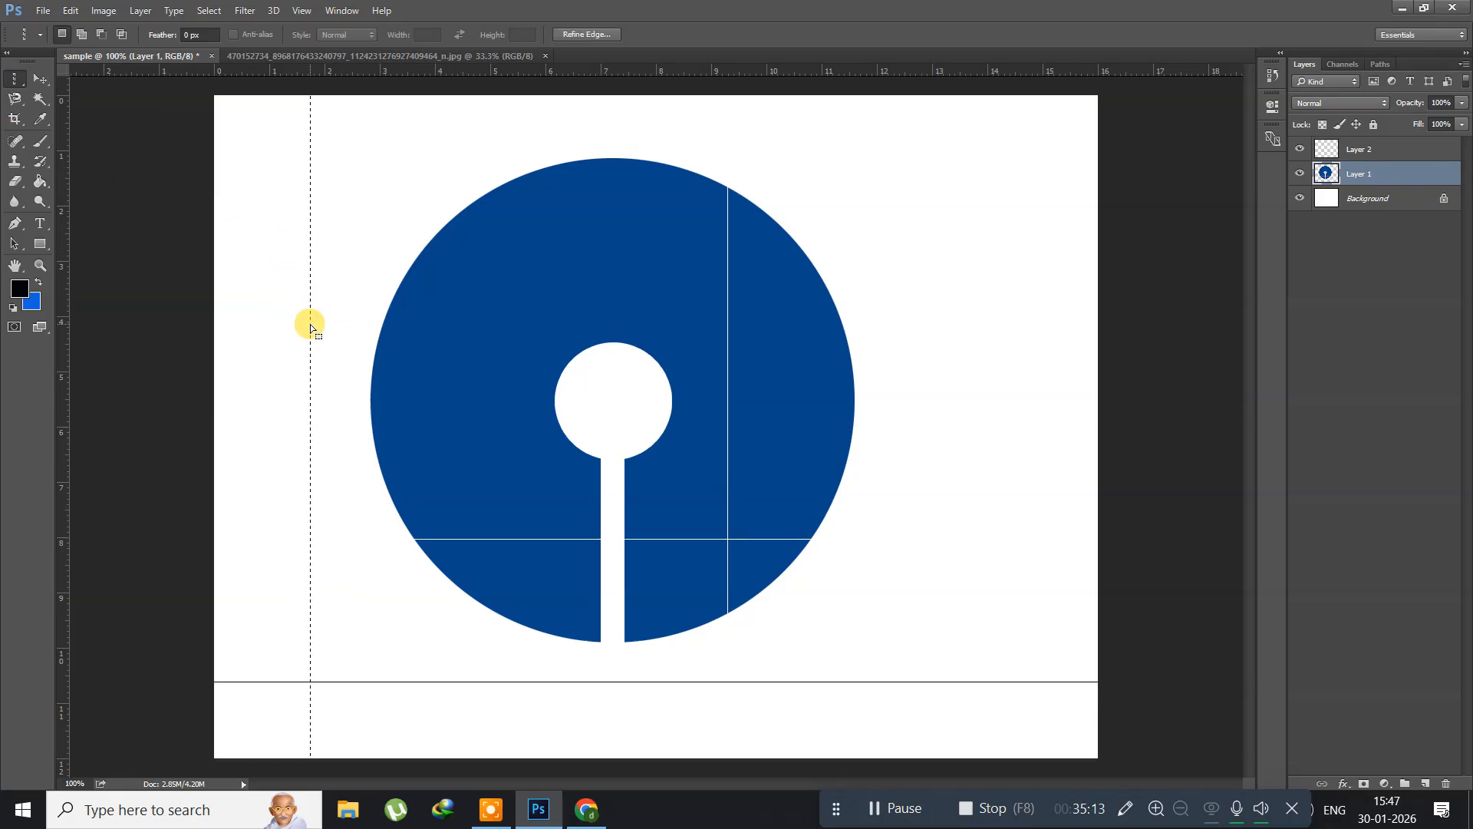
pyautogui.hotkey('ctrl', 'shift', 'n')
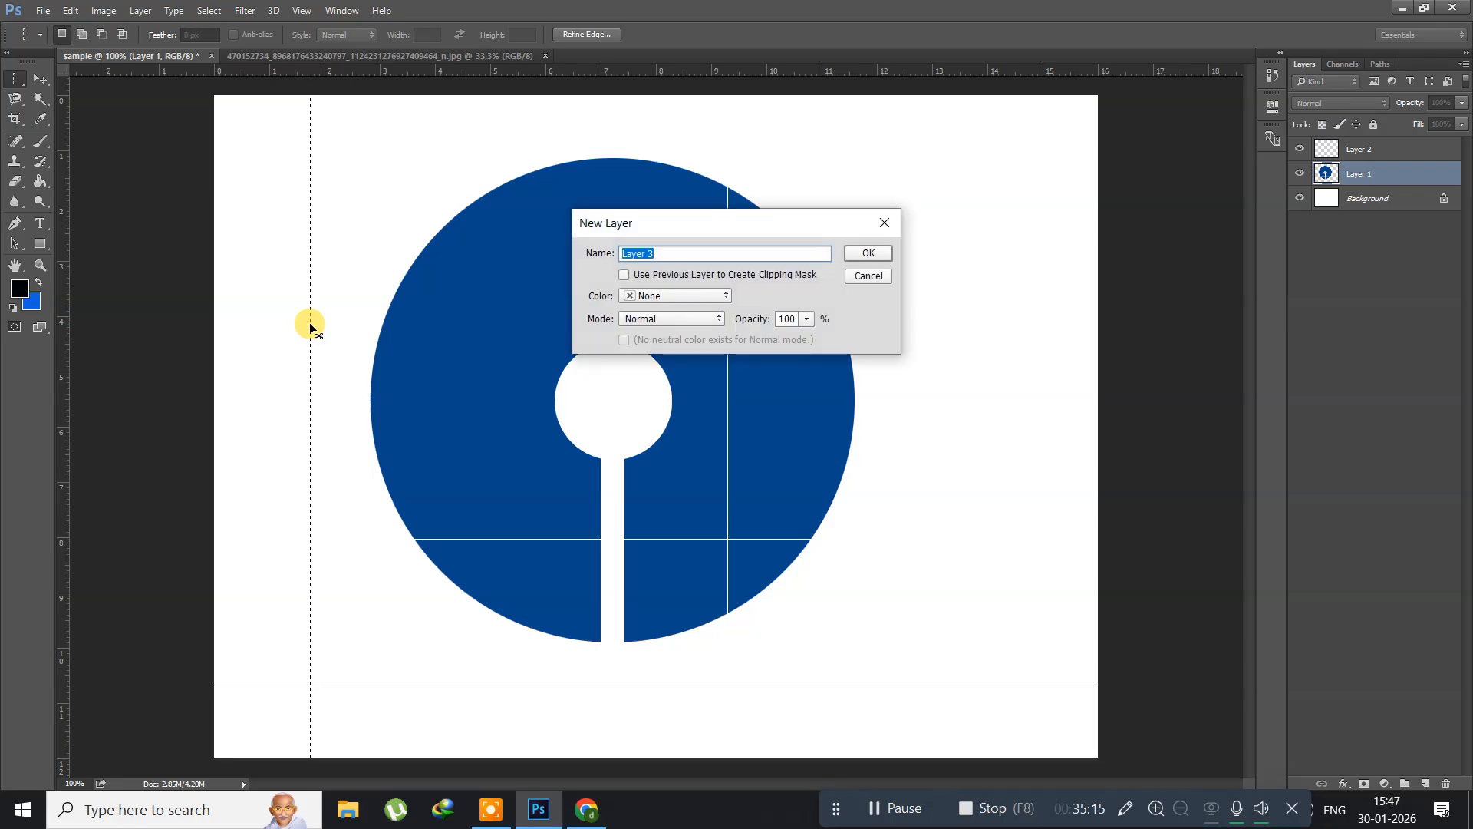
pyautogui.press('Return')
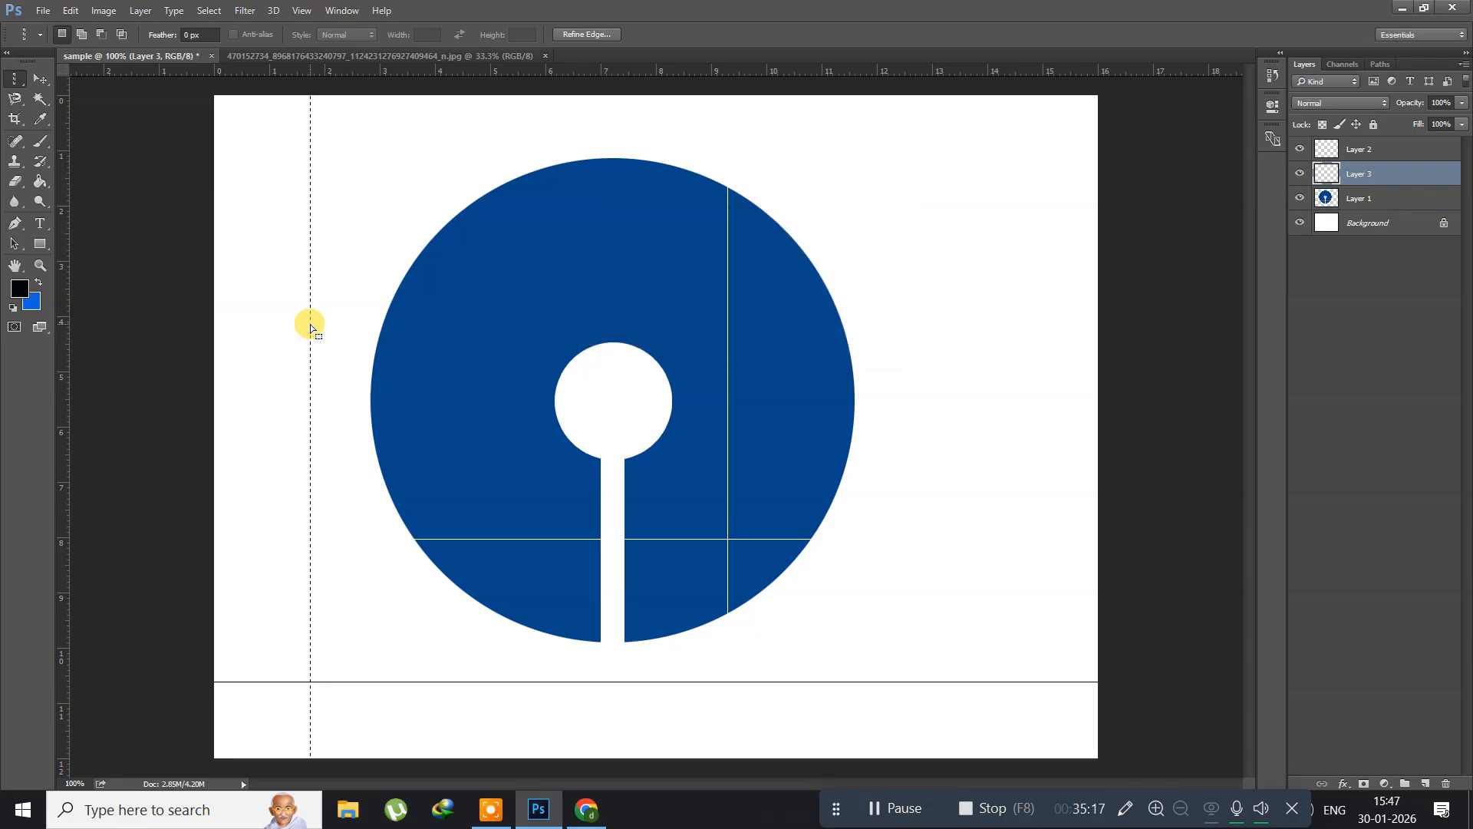
# Step: Stroke the column selection with a black 4 px line located Center, then deselect
pyautogui.click(72, 12)
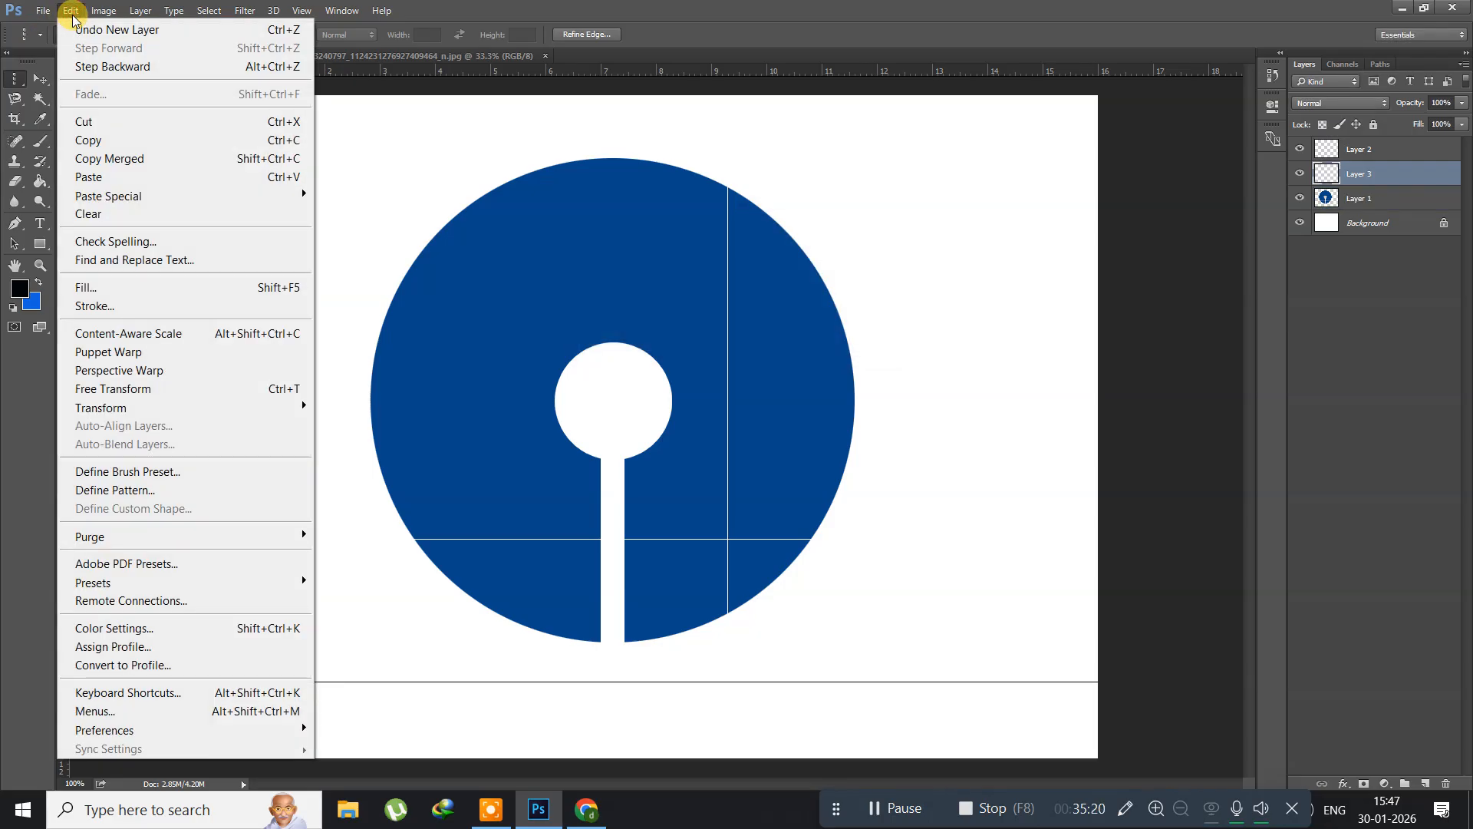
pyautogui.click(96, 305)
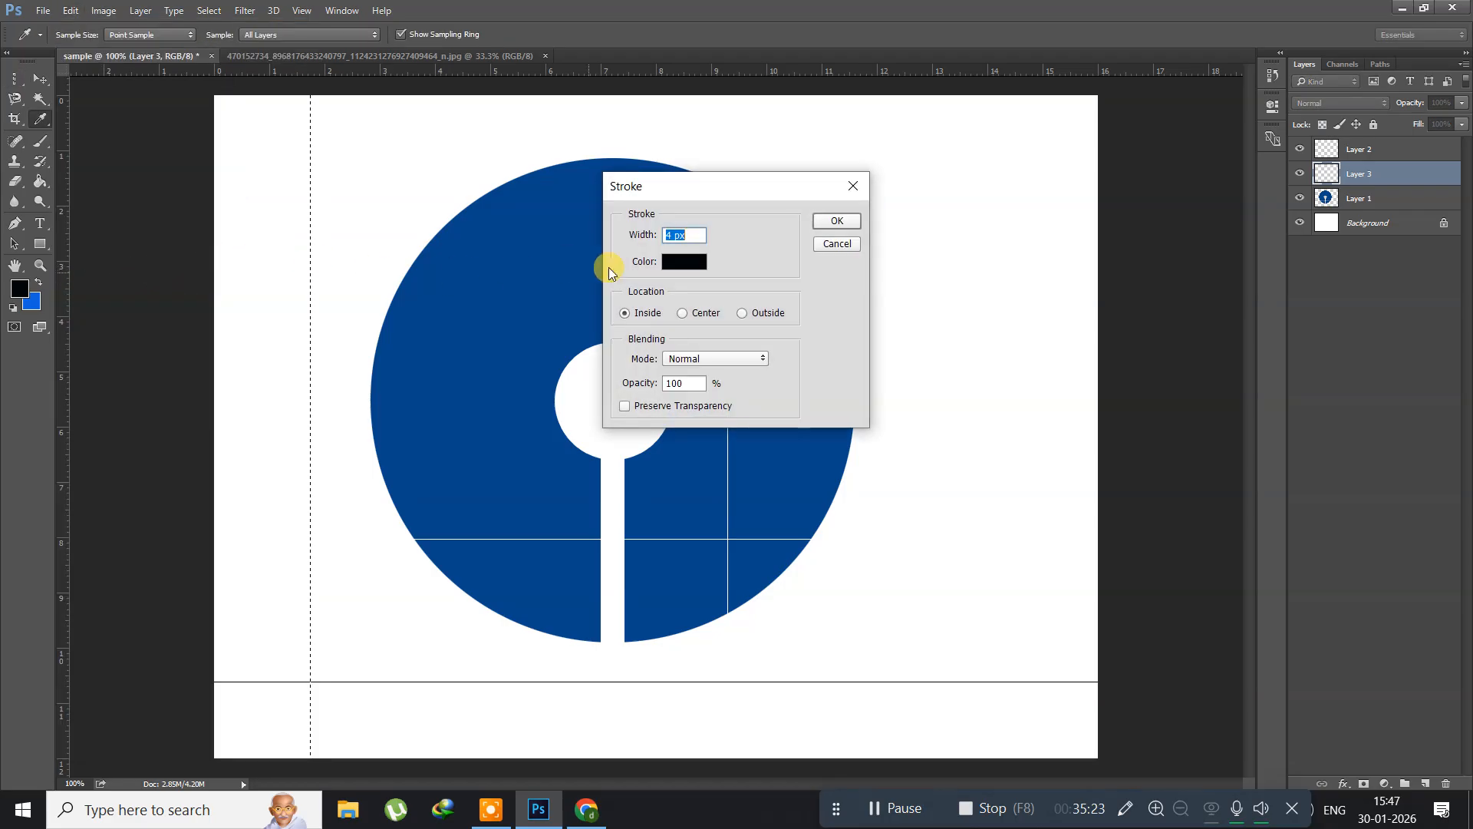
pyautogui.click(683, 315)
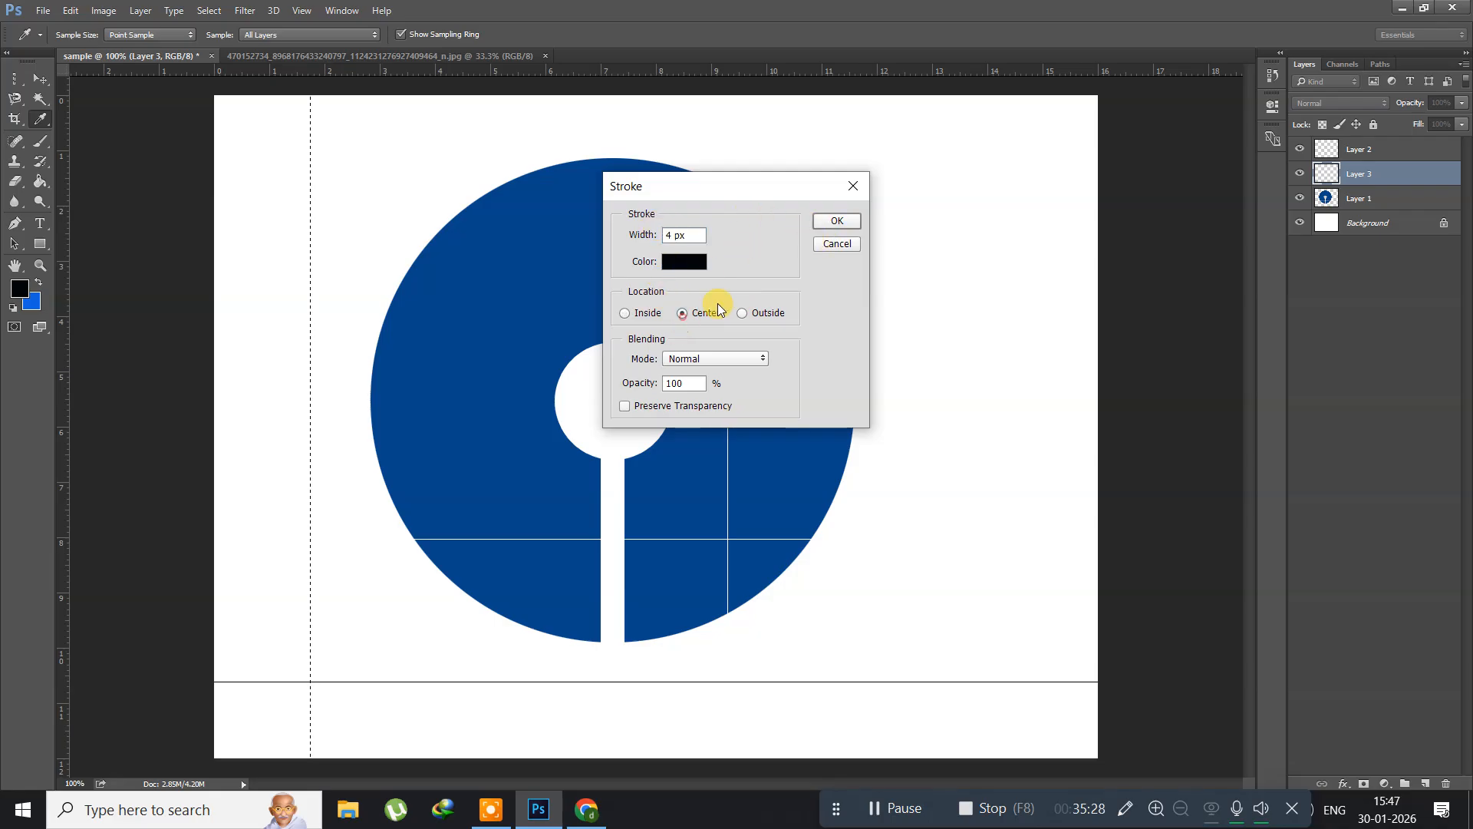
pyautogui.click(837, 221)
pyautogui.click(261, 494)
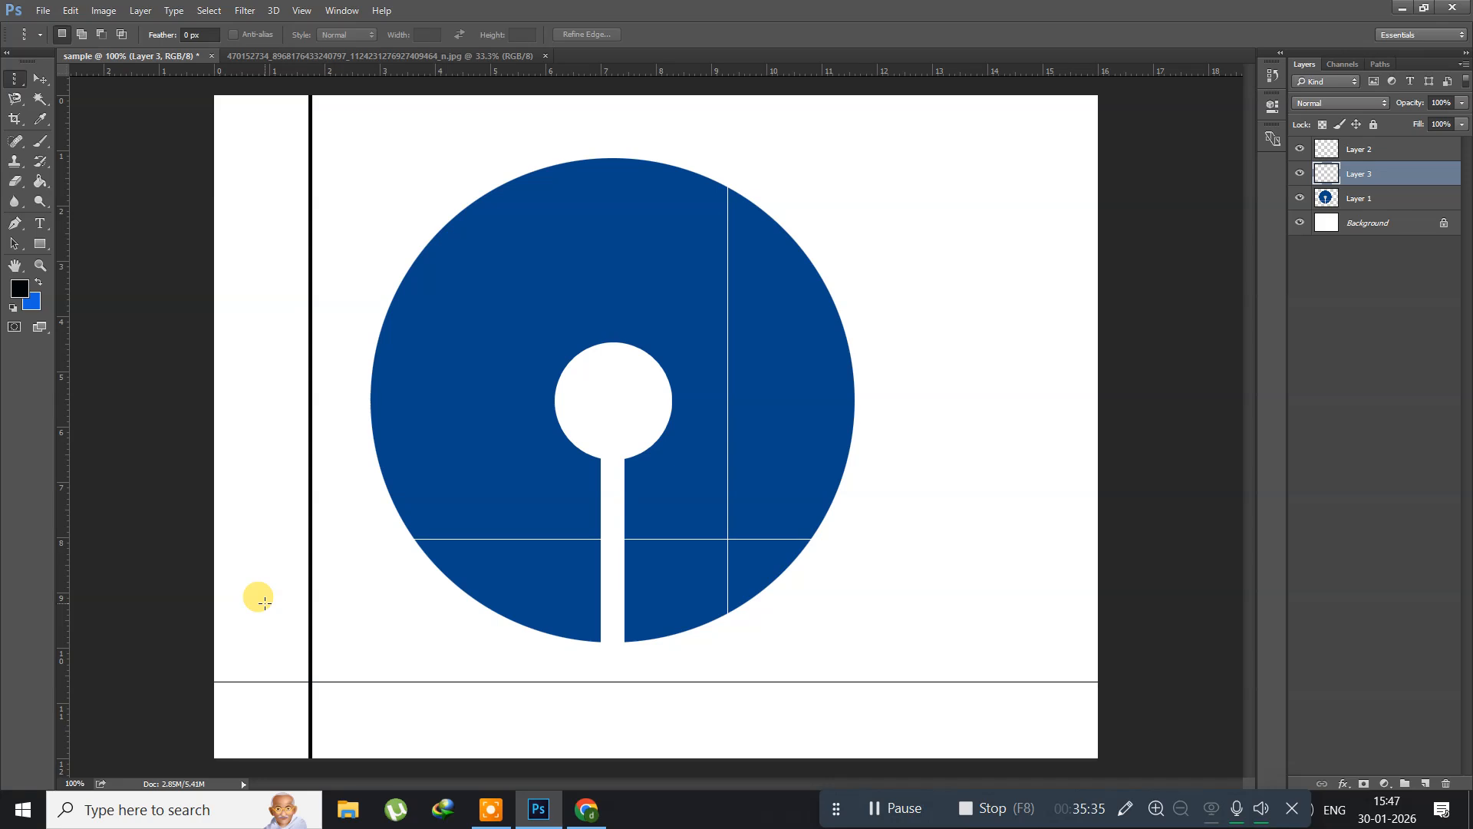
# Step: Delete the disc and line layers so only the white Background layer remains, restoring the Background if it gets removed
pyautogui.press('Delete')
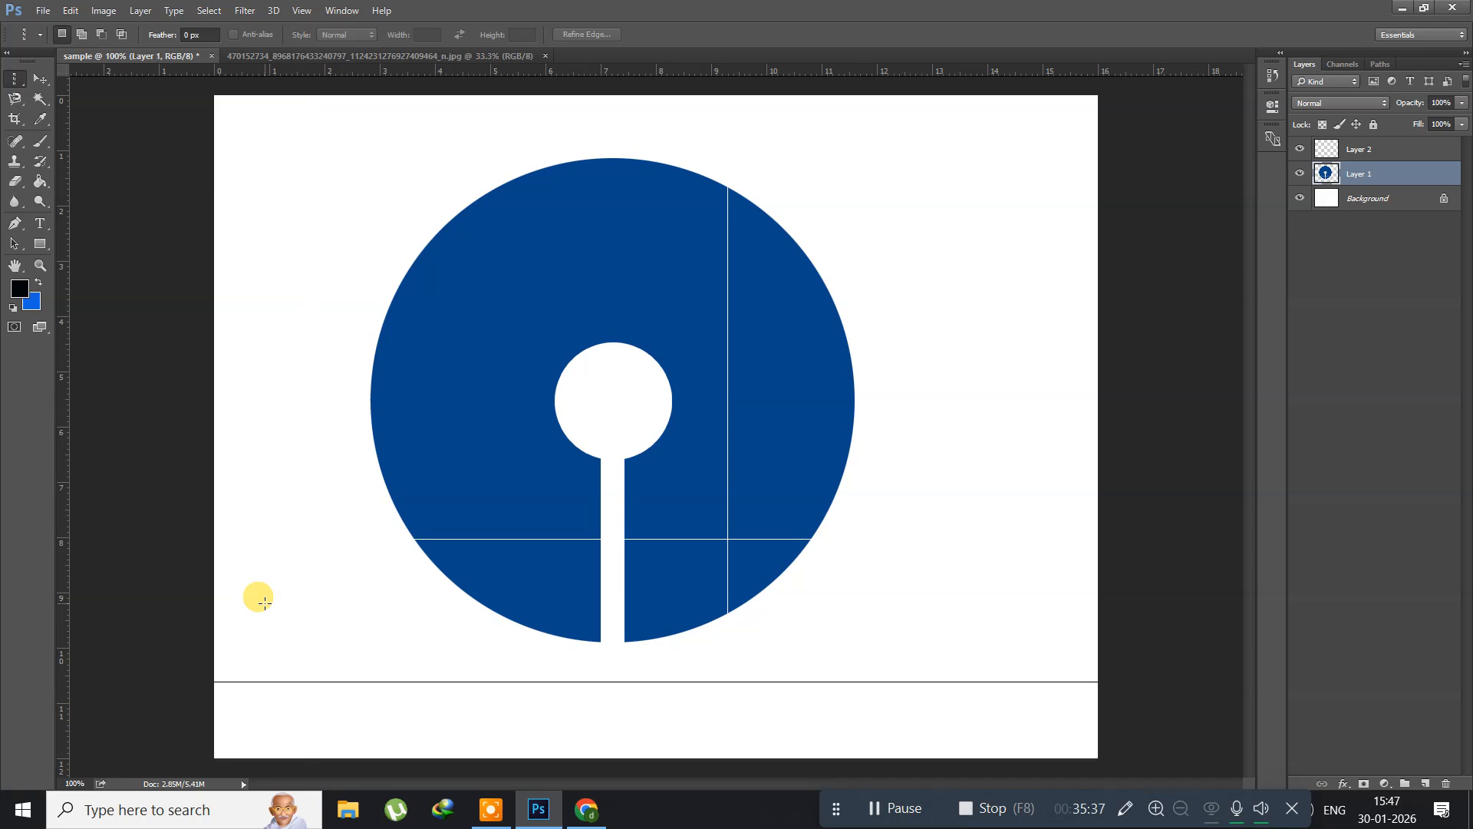
pyautogui.press('Delete')
pyautogui.press('Delete')
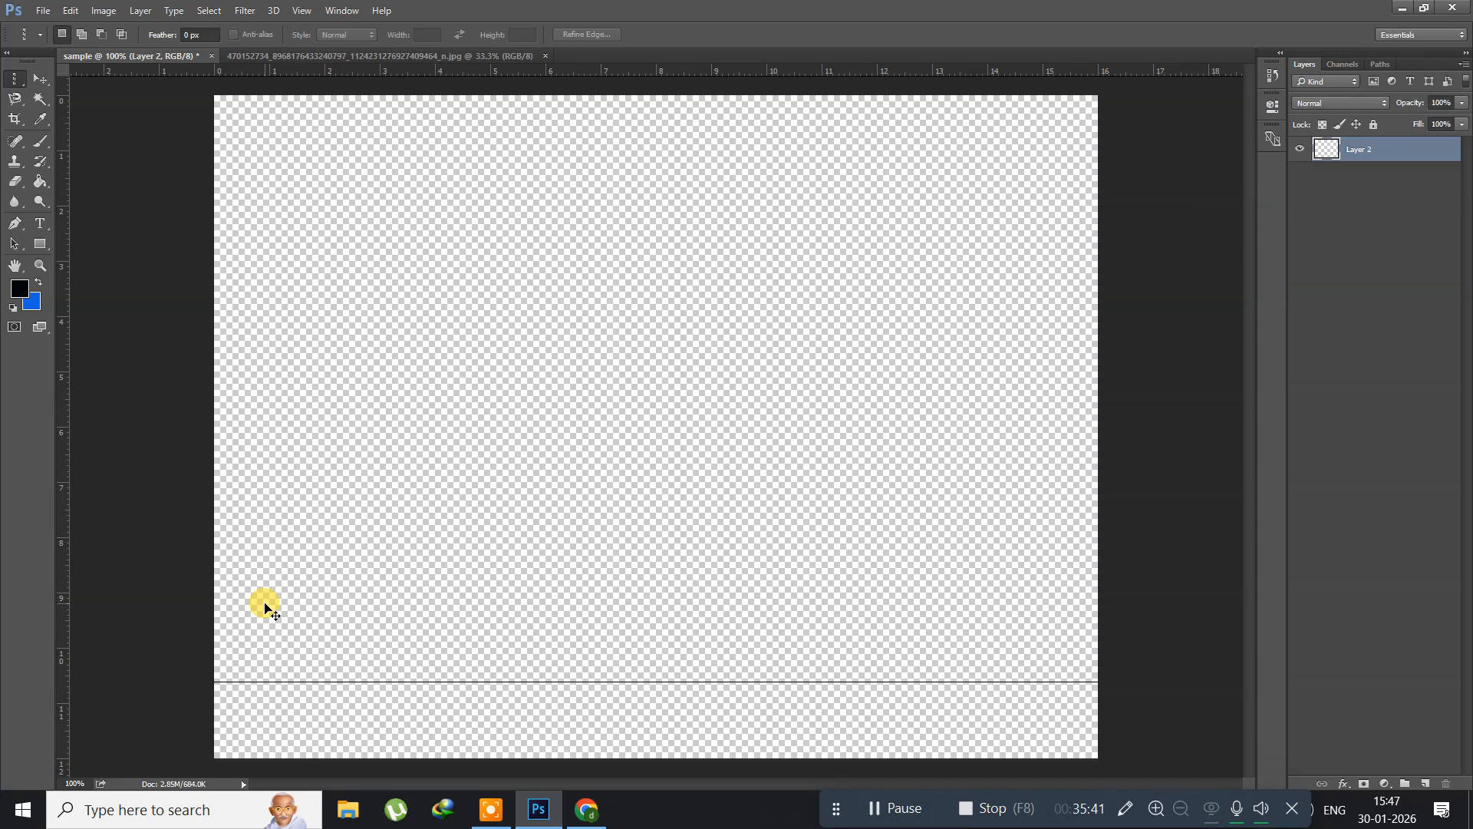
pyautogui.hotkey('ctrl', 'z')
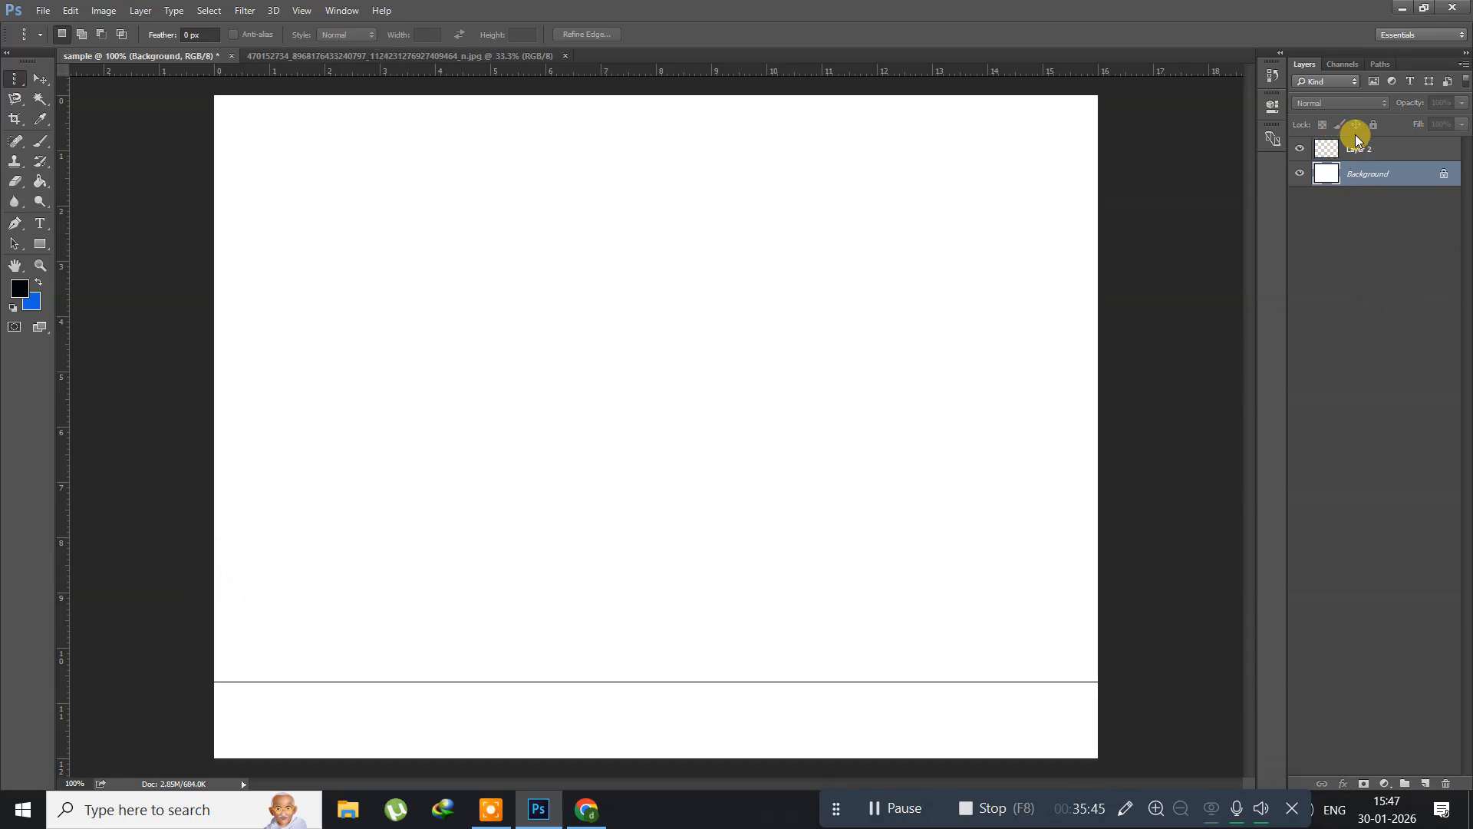
pyautogui.click(1378, 153)
pyautogui.press('Delete')
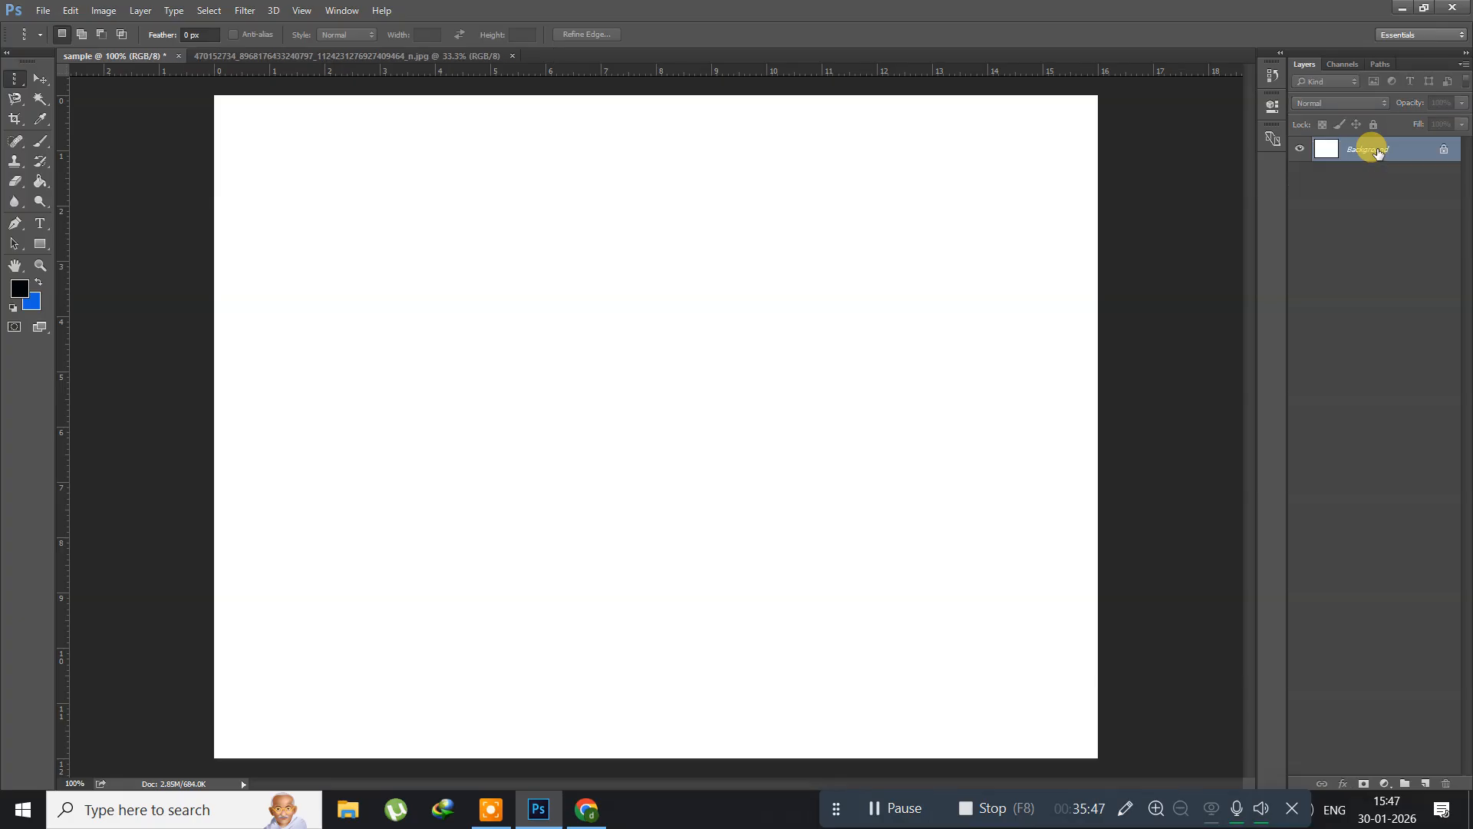
# Step: Draw a large, closed, wavy freehand selection around the middle of the canvas with the Lasso Tool
pyautogui.click(11, 95)
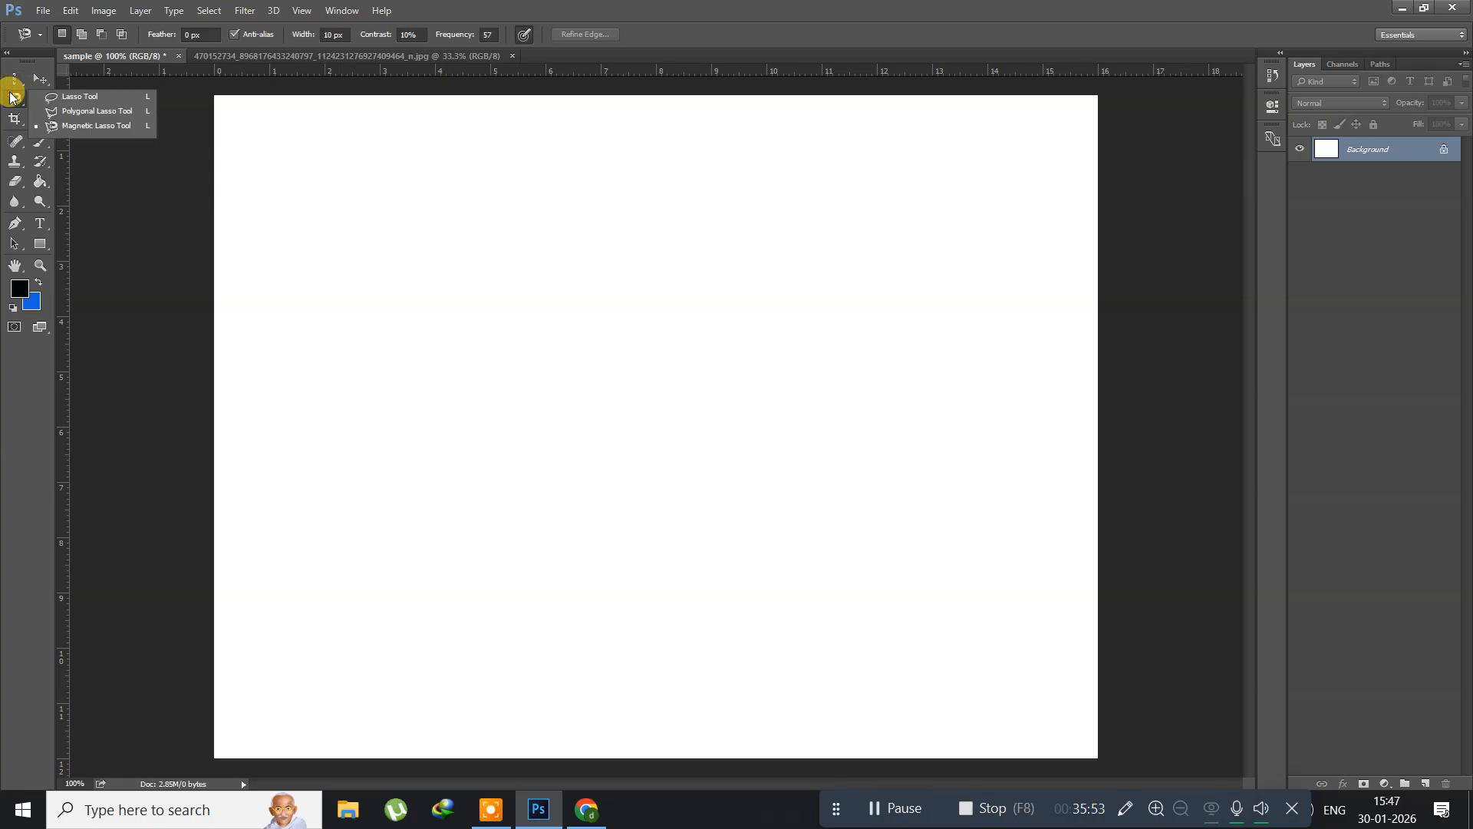
pyautogui.click(66, 96)
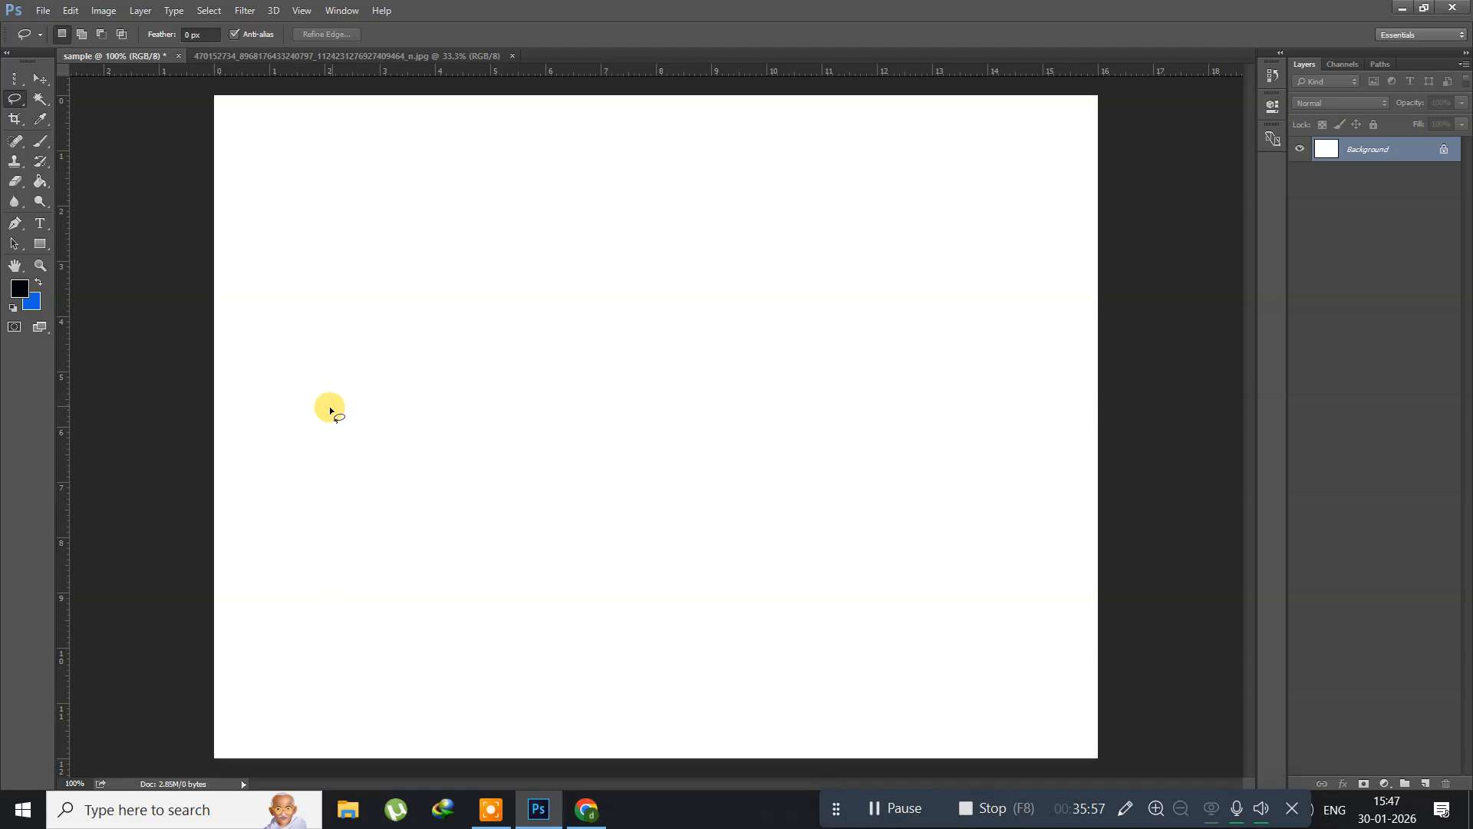
pyautogui.moveTo(326, 406)
pyautogui.mouseDown()
pyautogui.moveTo(330, 379)
pyautogui.moveTo(504, 270)
pyautogui.mouseUp()
pyautogui.moveTo(729, 210)
pyautogui.mouseDown()
pyautogui.moveTo(881, 364)
pyautogui.moveTo(933, 452)
pyautogui.moveTo(825, 621)
pyautogui.moveTo(674, 613)
pyautogui.moveTo(548, 651)
pyautogui.moveTo(409, 588)
pyautogui.mouseUp()
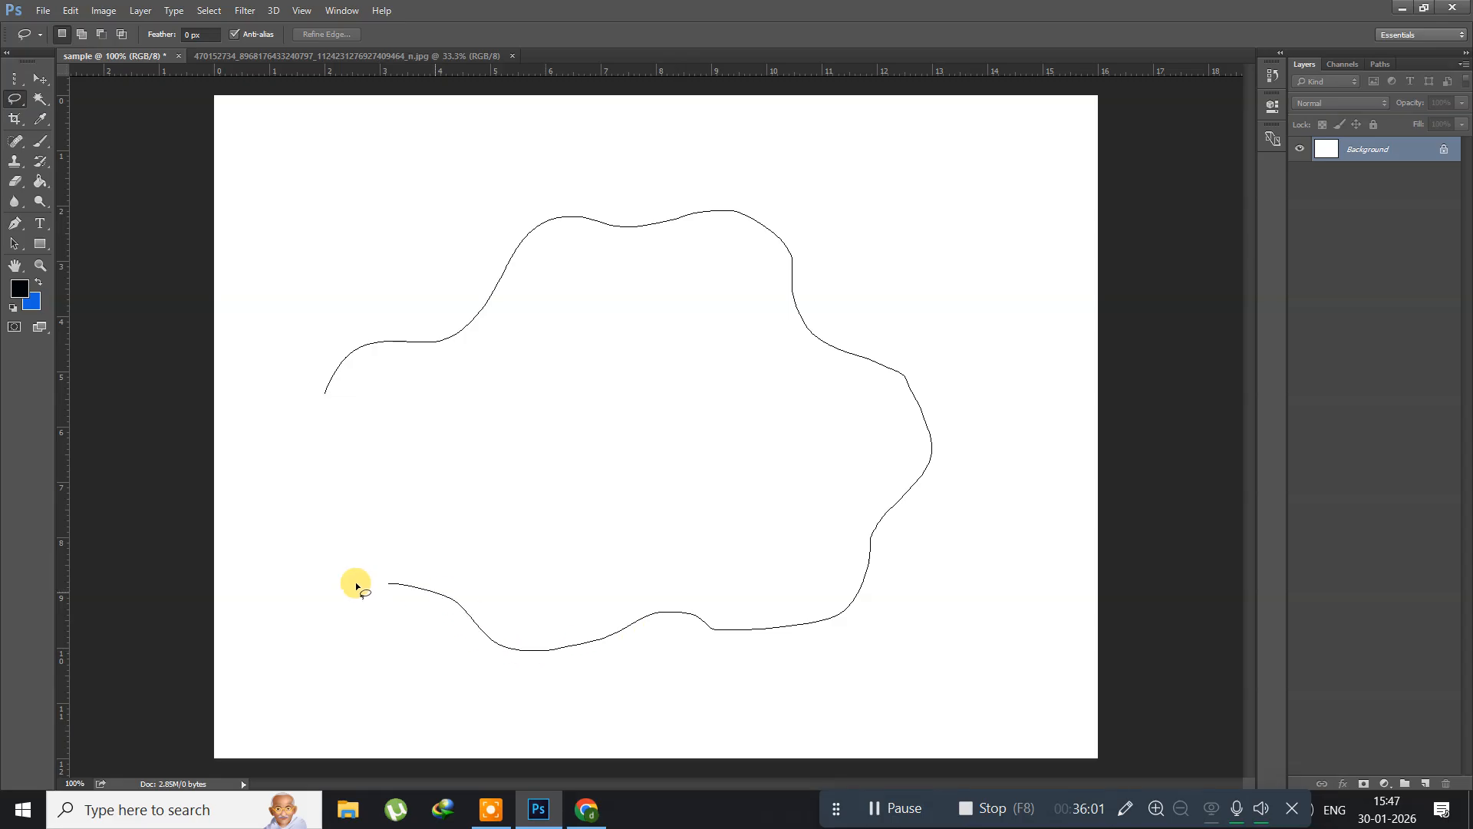
pyautogui.moveTo(313, 448); pyautogui.dragTo(314, 450)
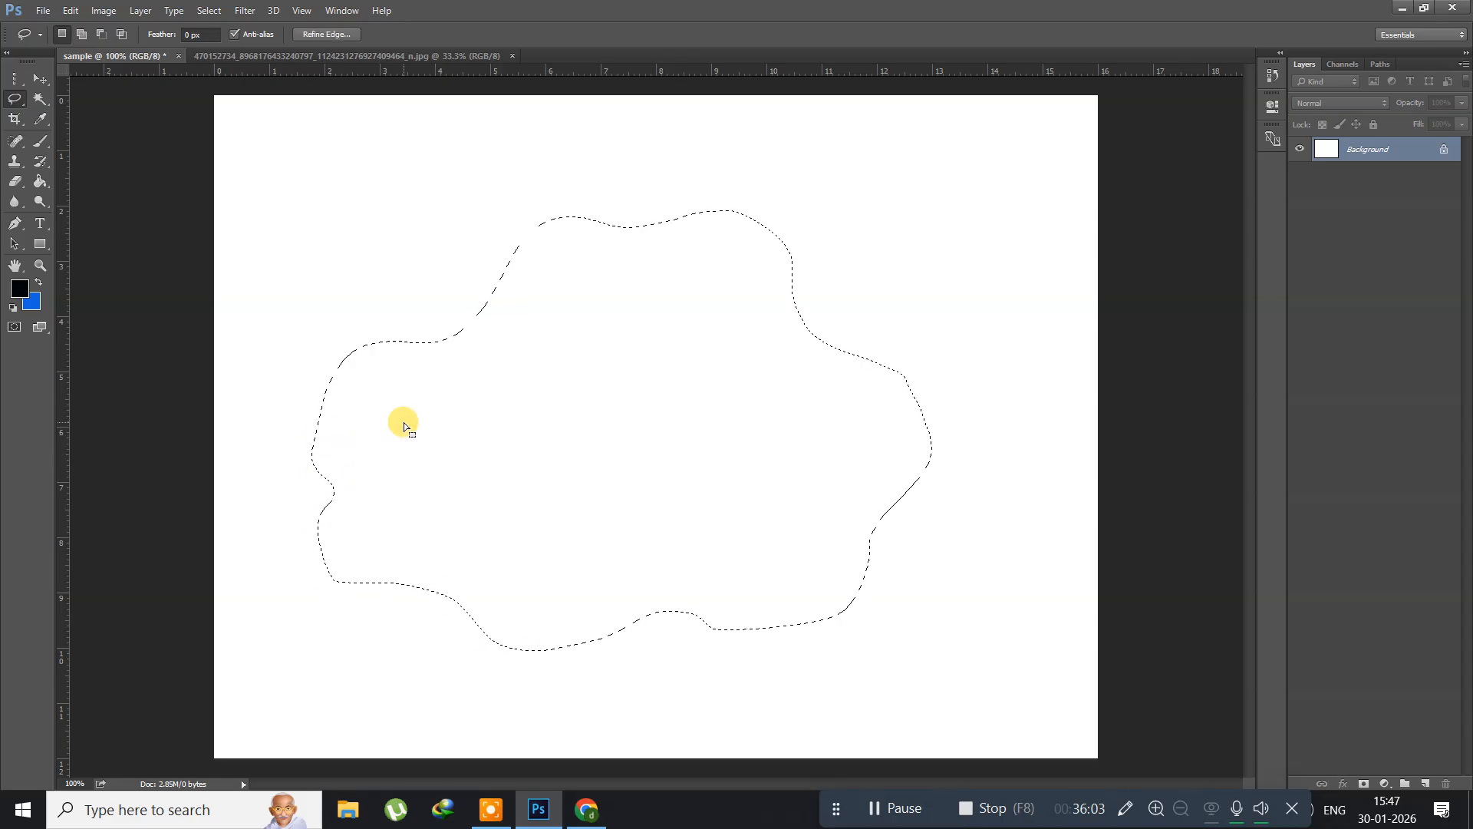
# Step: Add a new layer and fill the wavy selection with the black foreground colour
pyautogui.hotkey('ctrl', 'shift', 'n')
pyautogui.press('Return')
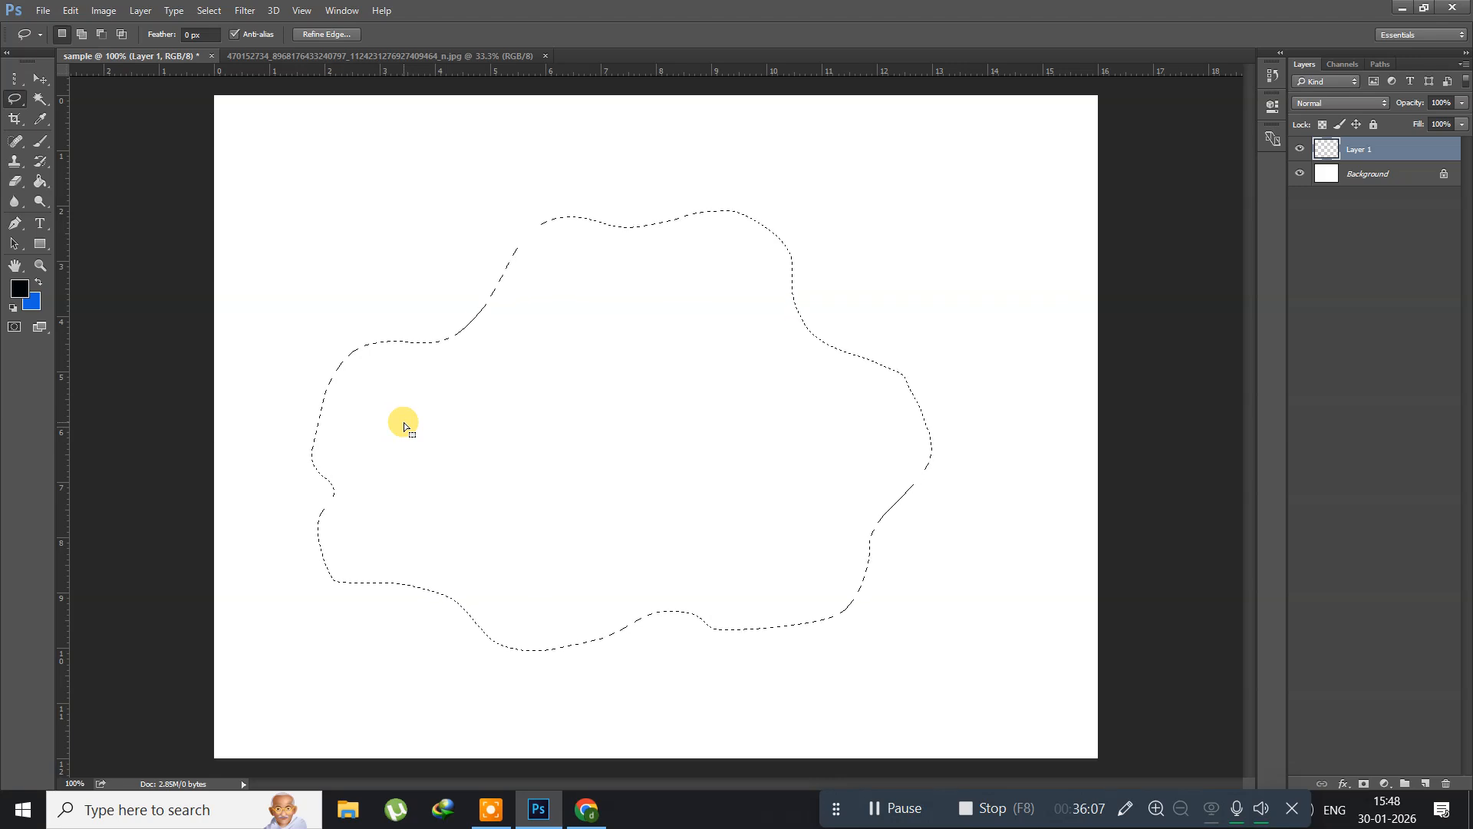
pyautogui.hotkey('alt', 'BackSpace')
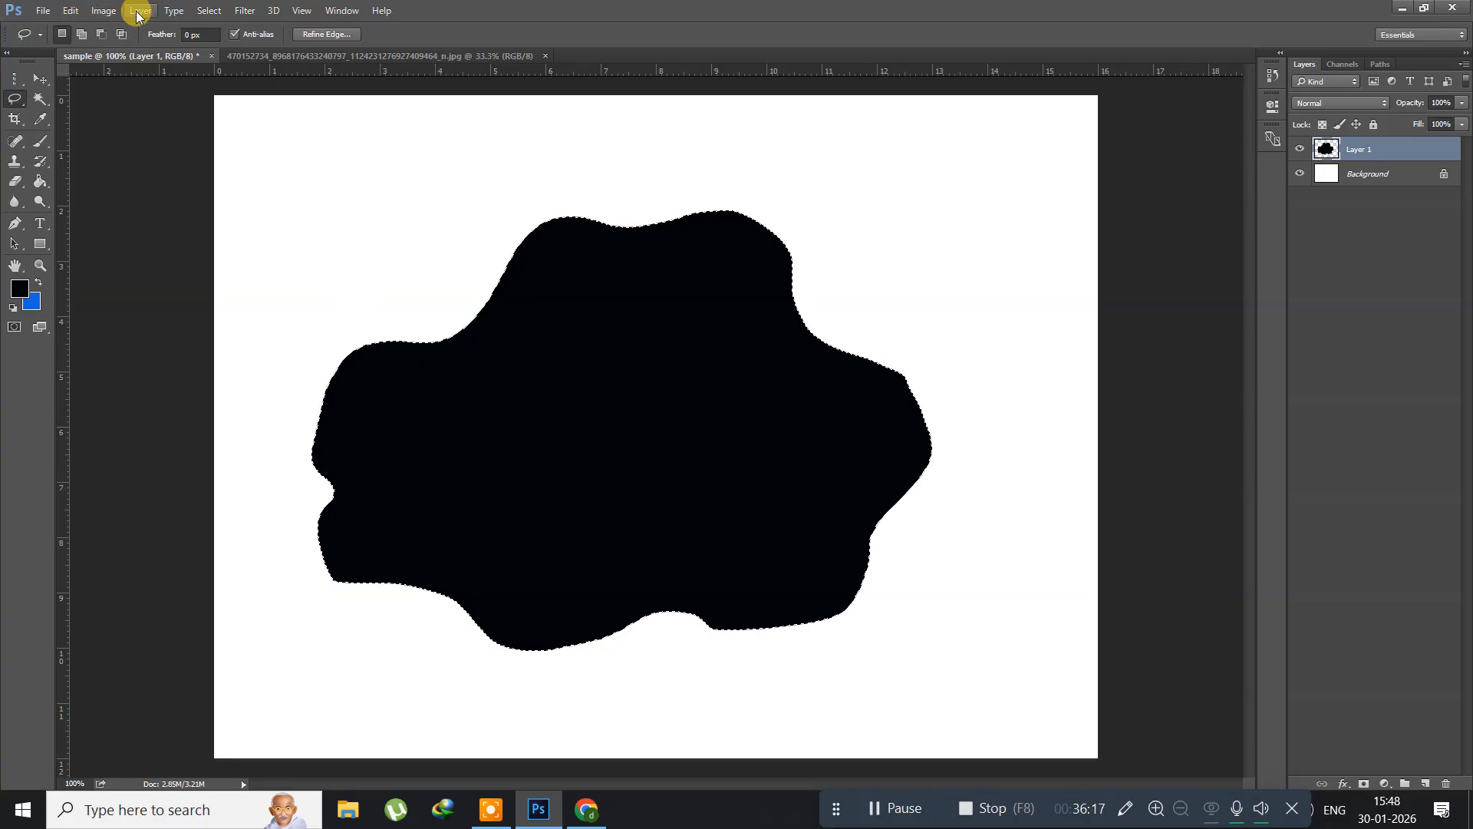
# Step: Hollow the black shape into an outline by clearing its selection scaled to about 94.6% around the centre with Transform Selection, then deselect
pyautogui.click(206, 11)
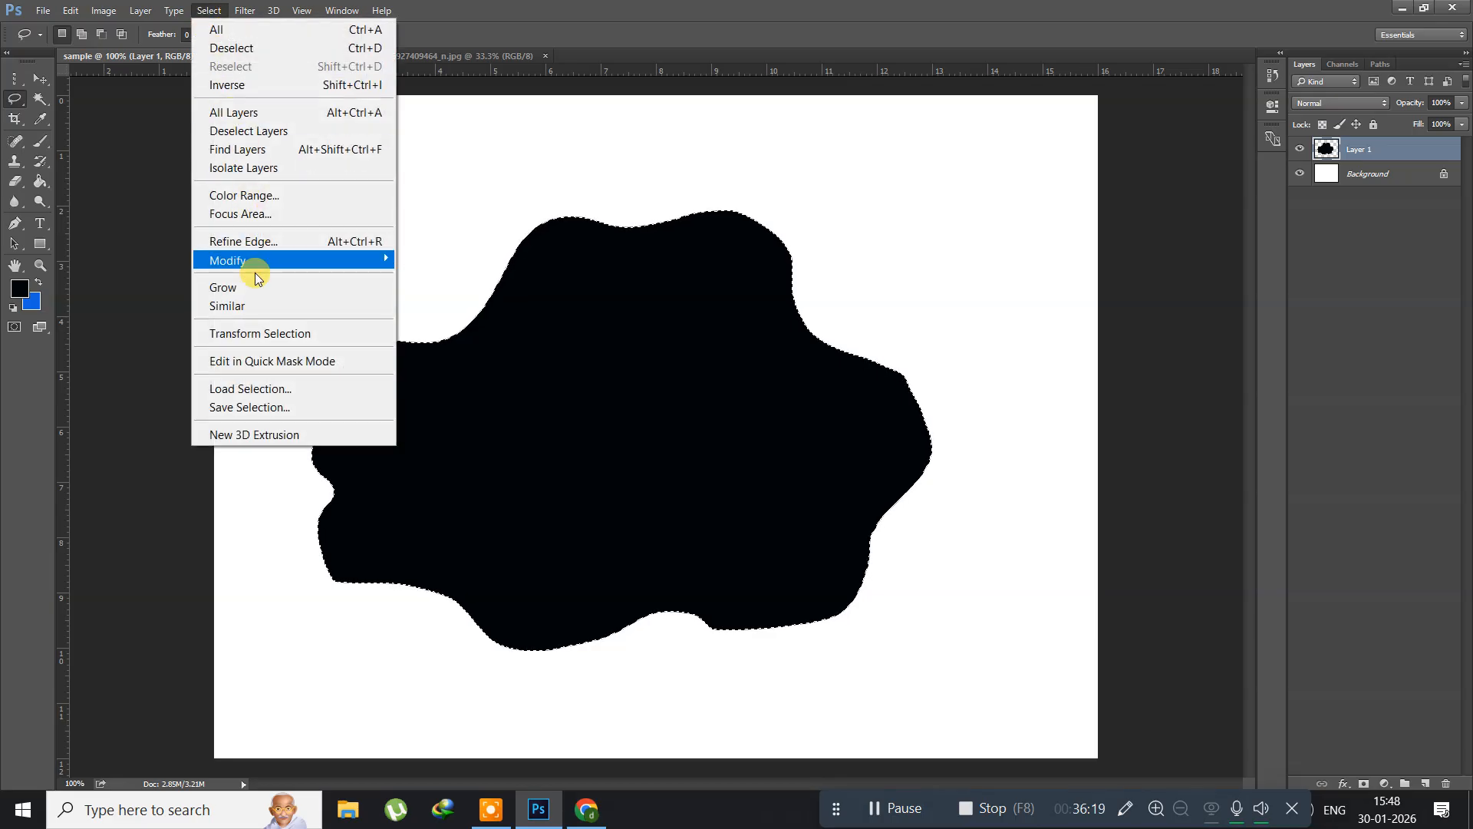
pyautogui.click(238, 333)
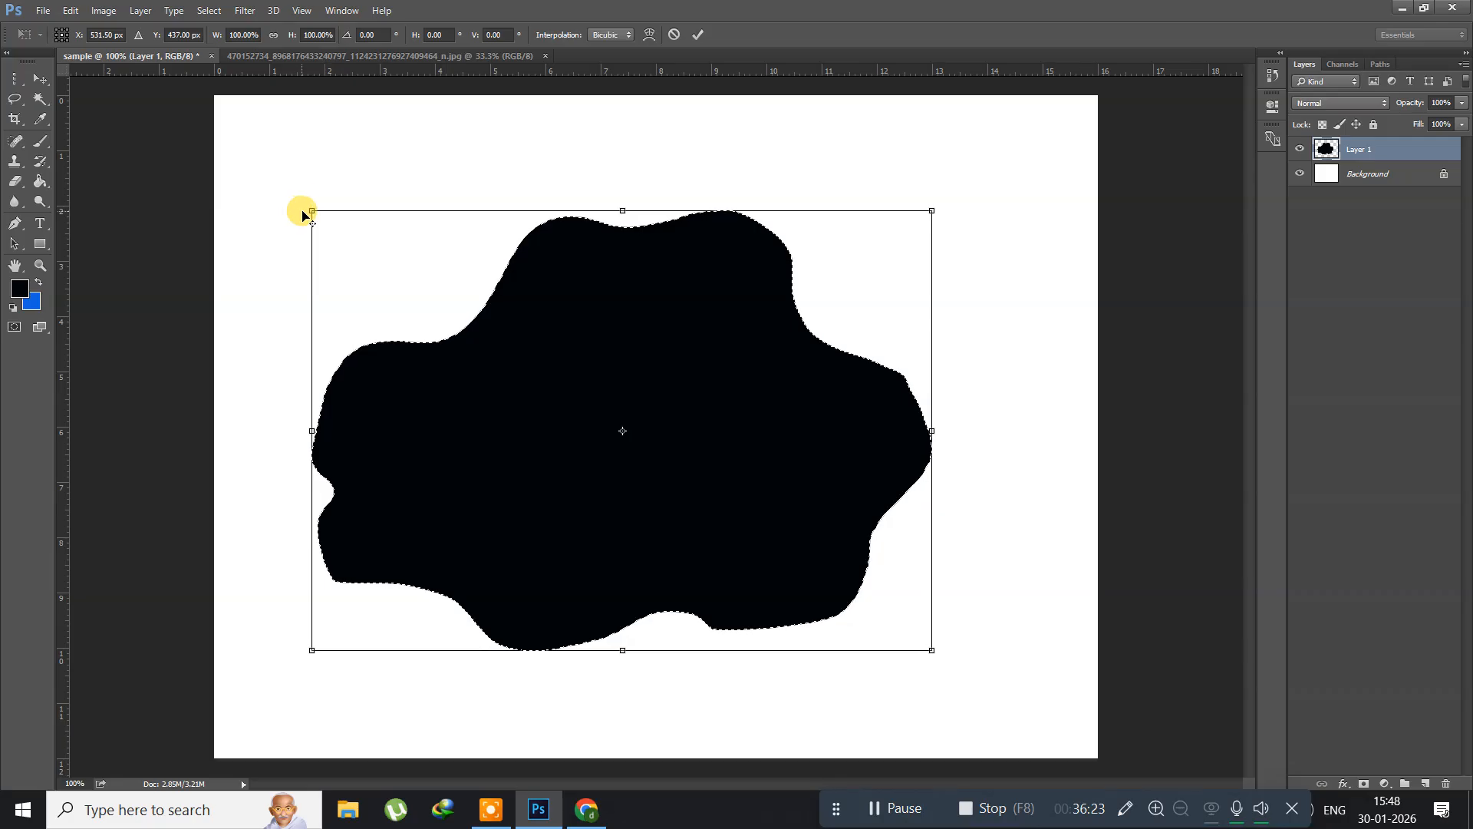
pyautogui.moveTo(312, 209); pyautogui.dragTo(329, 222)
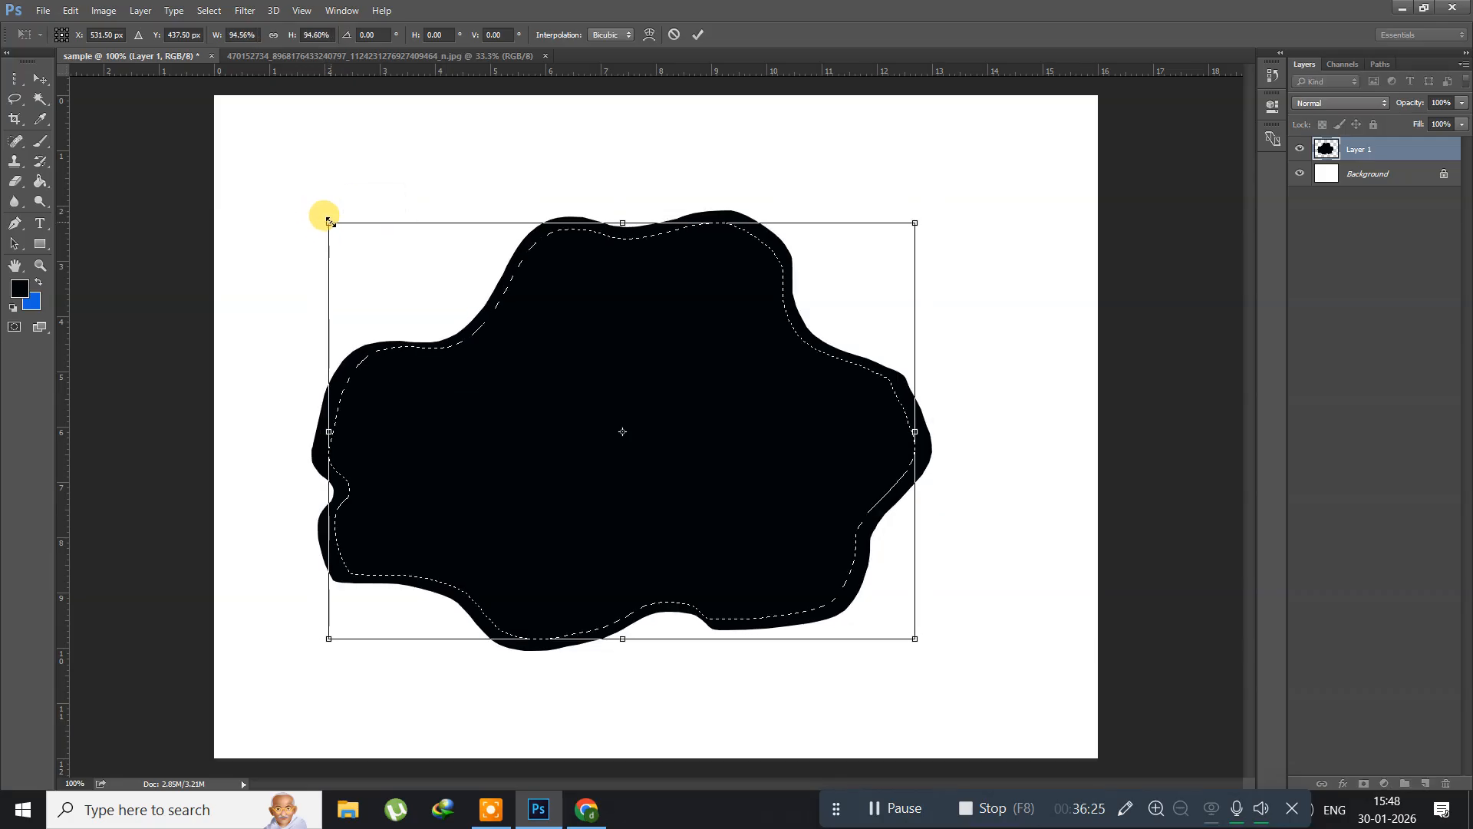
pyautogui.press('Return')
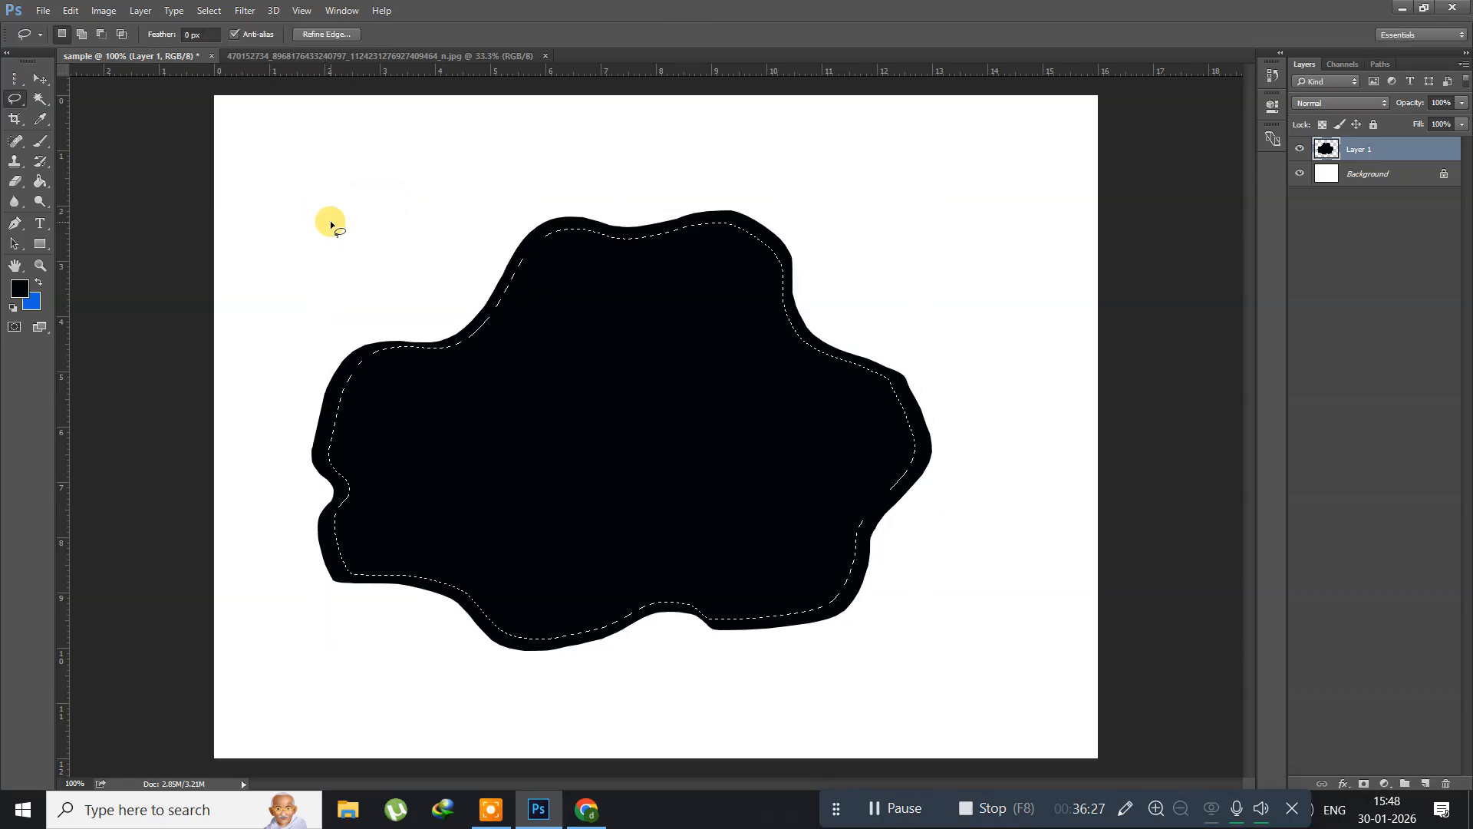
pyautogui.press('Delete')
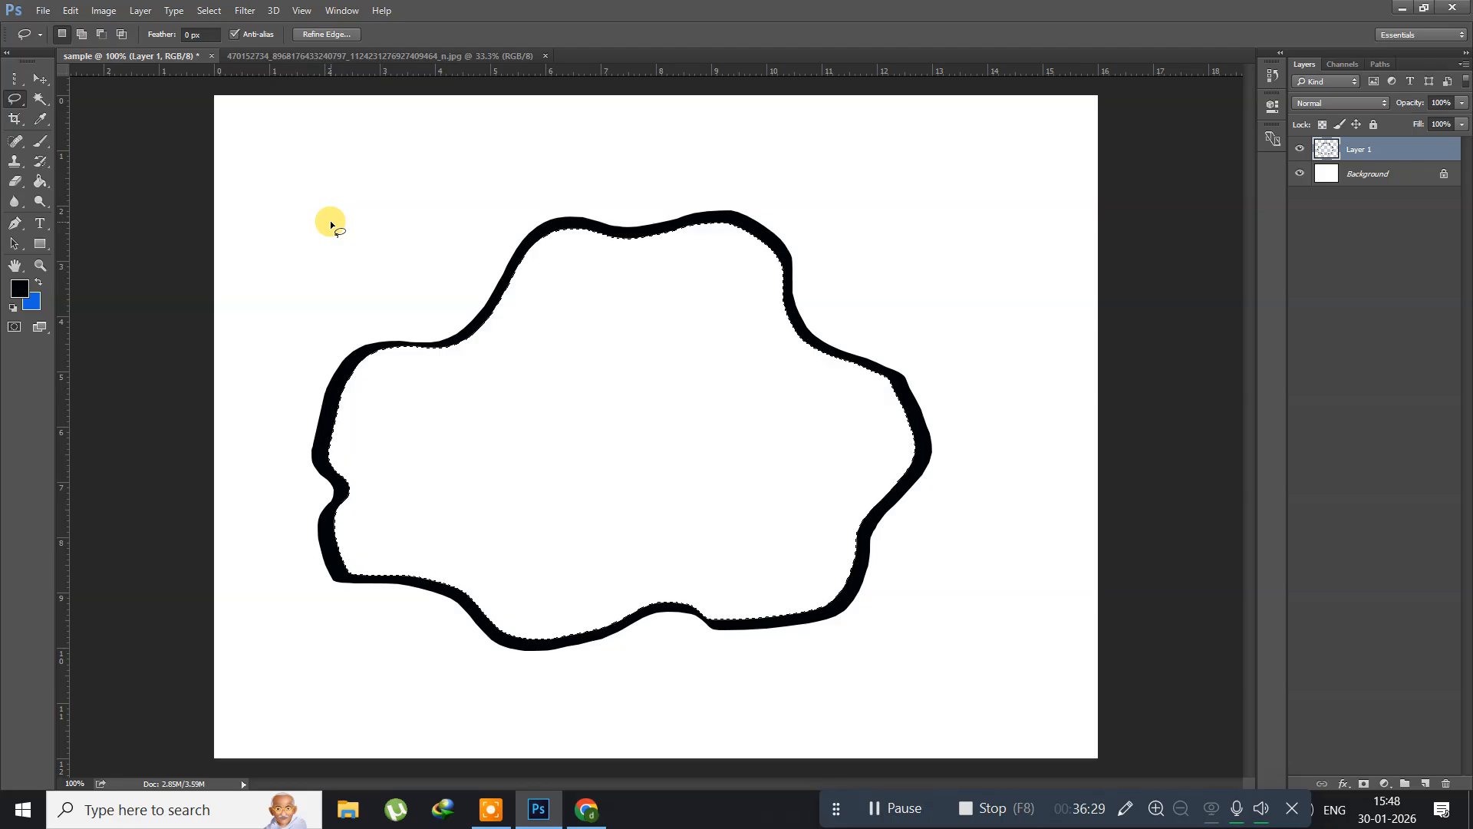
pyautogui.hotkey('ctrl', 'd')
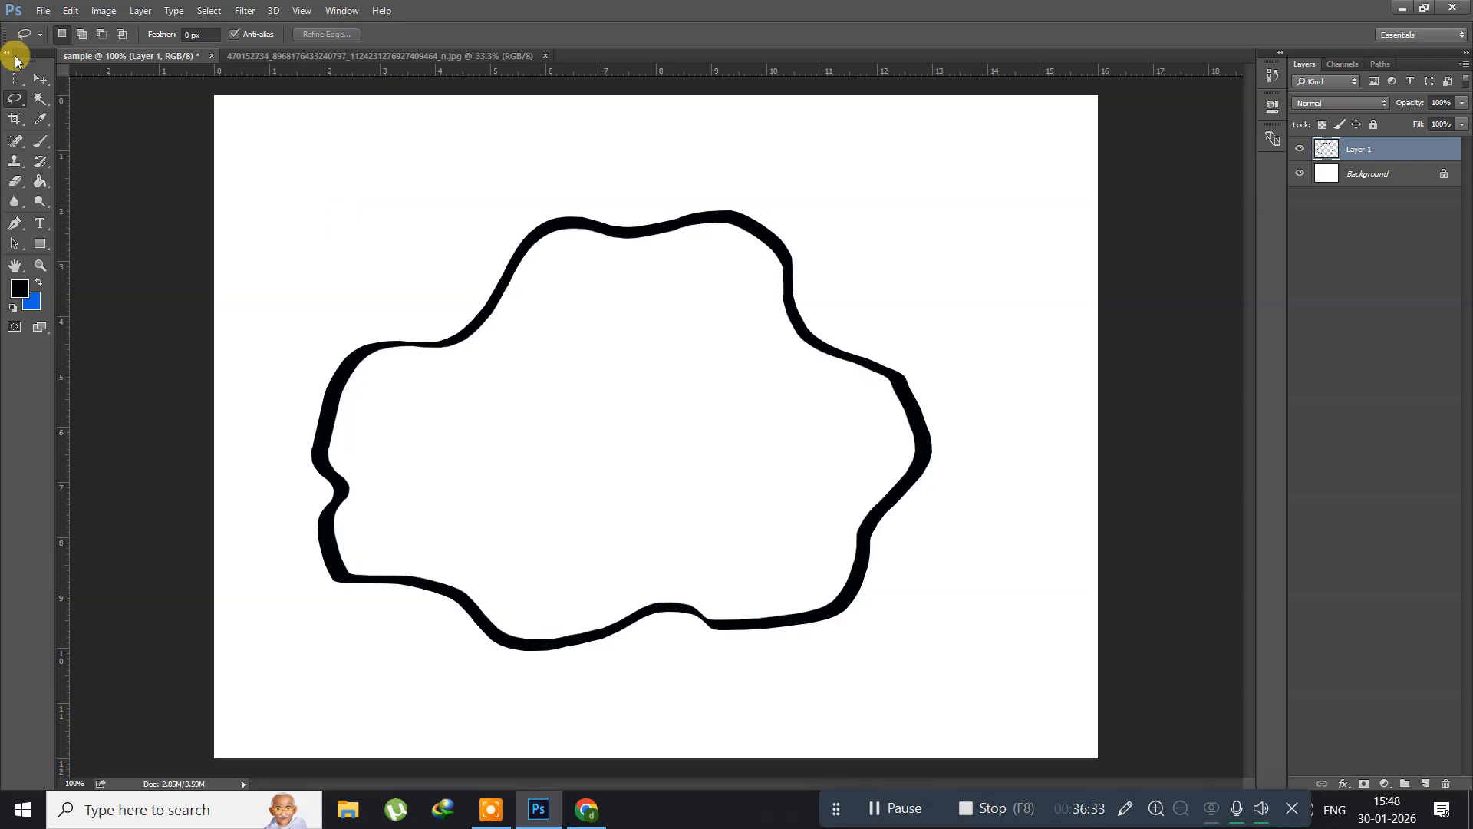
# Step: Paste the rectangular selected area of the portrait image into the sample document as a new layer
pyautogui.click(338, 57)
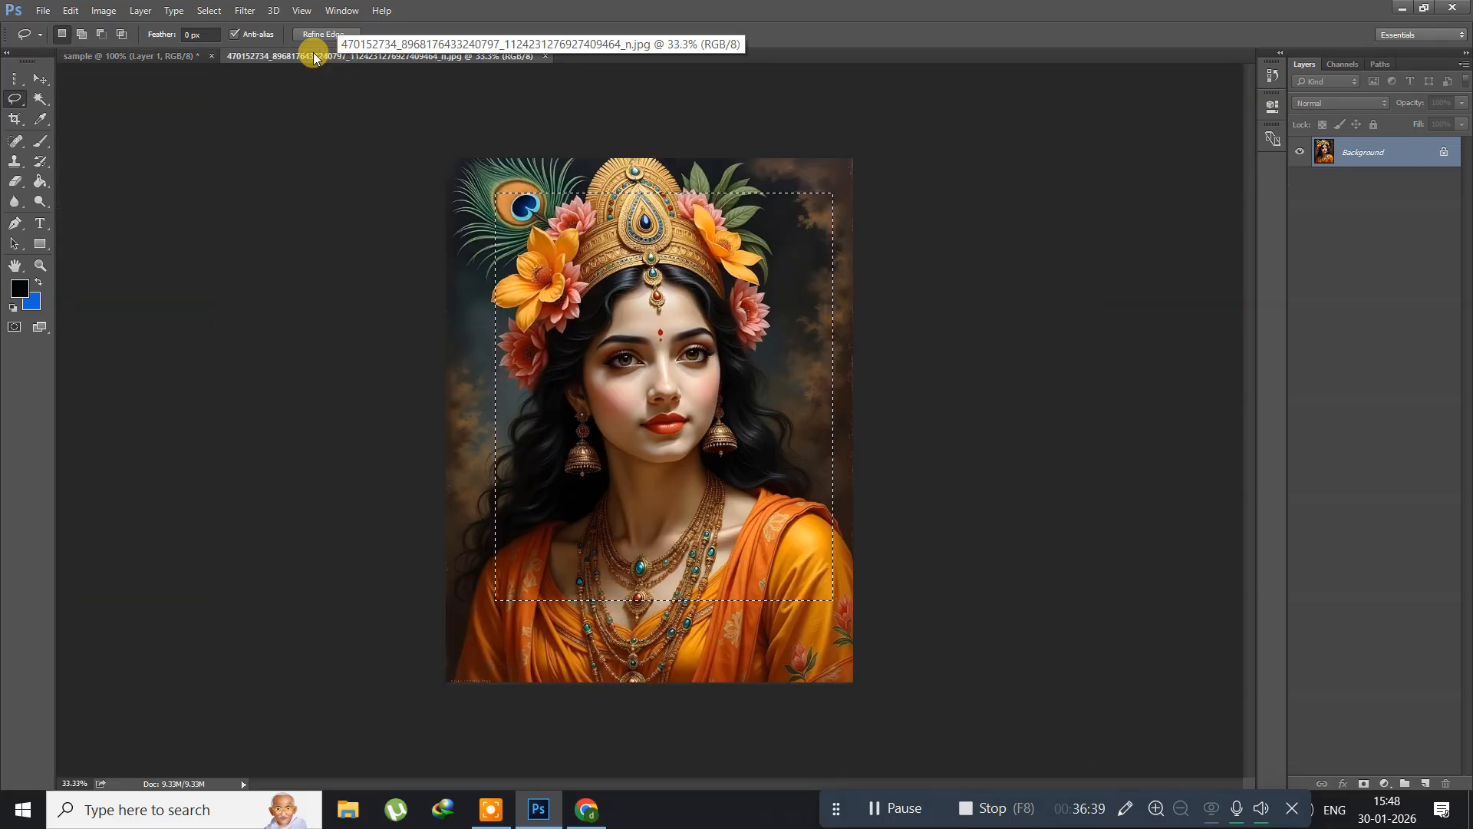
pyautogui.click(147, 56)
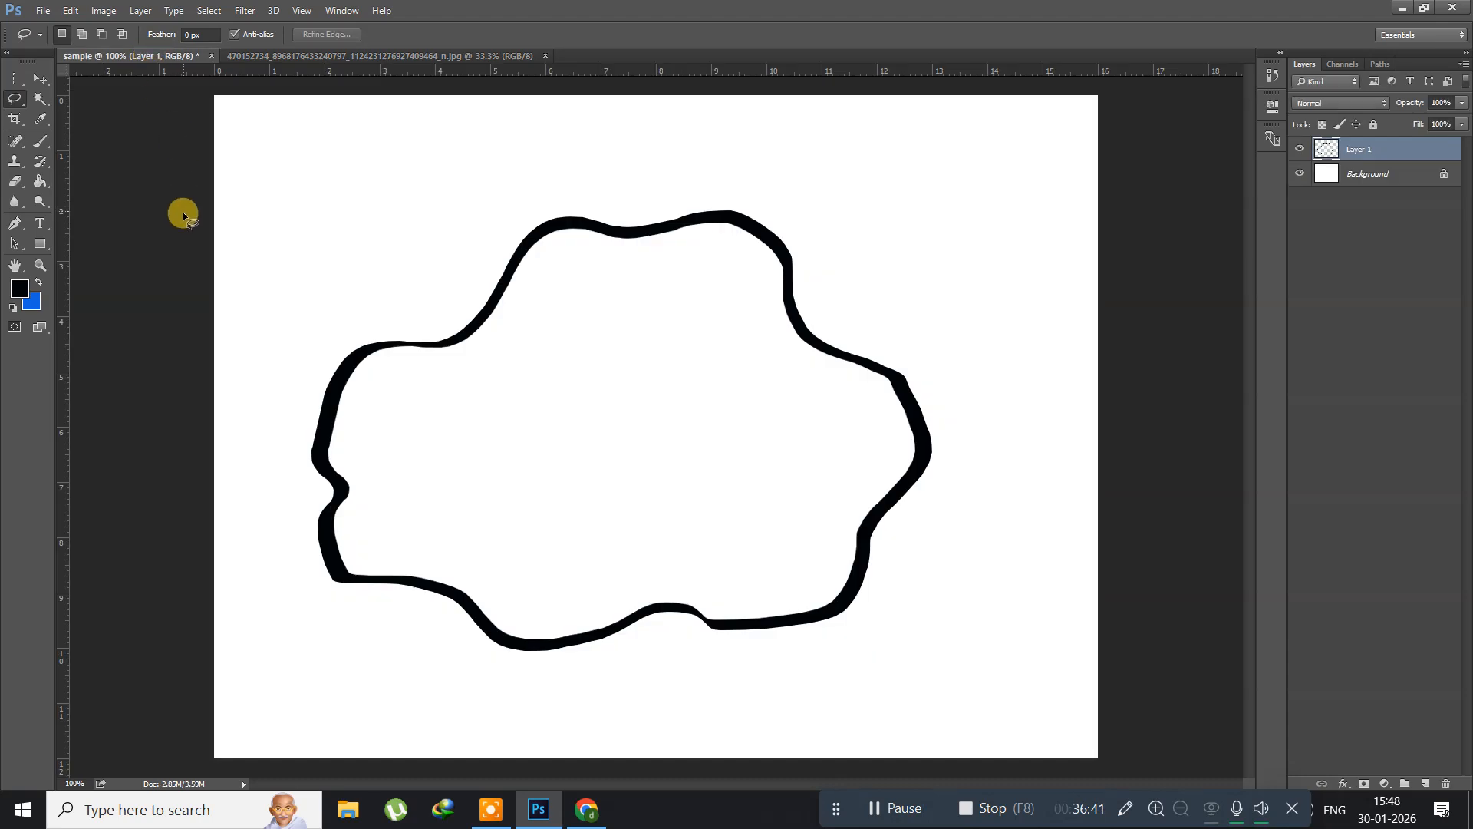
pyautogui.hotkey('ctrl', 'v')
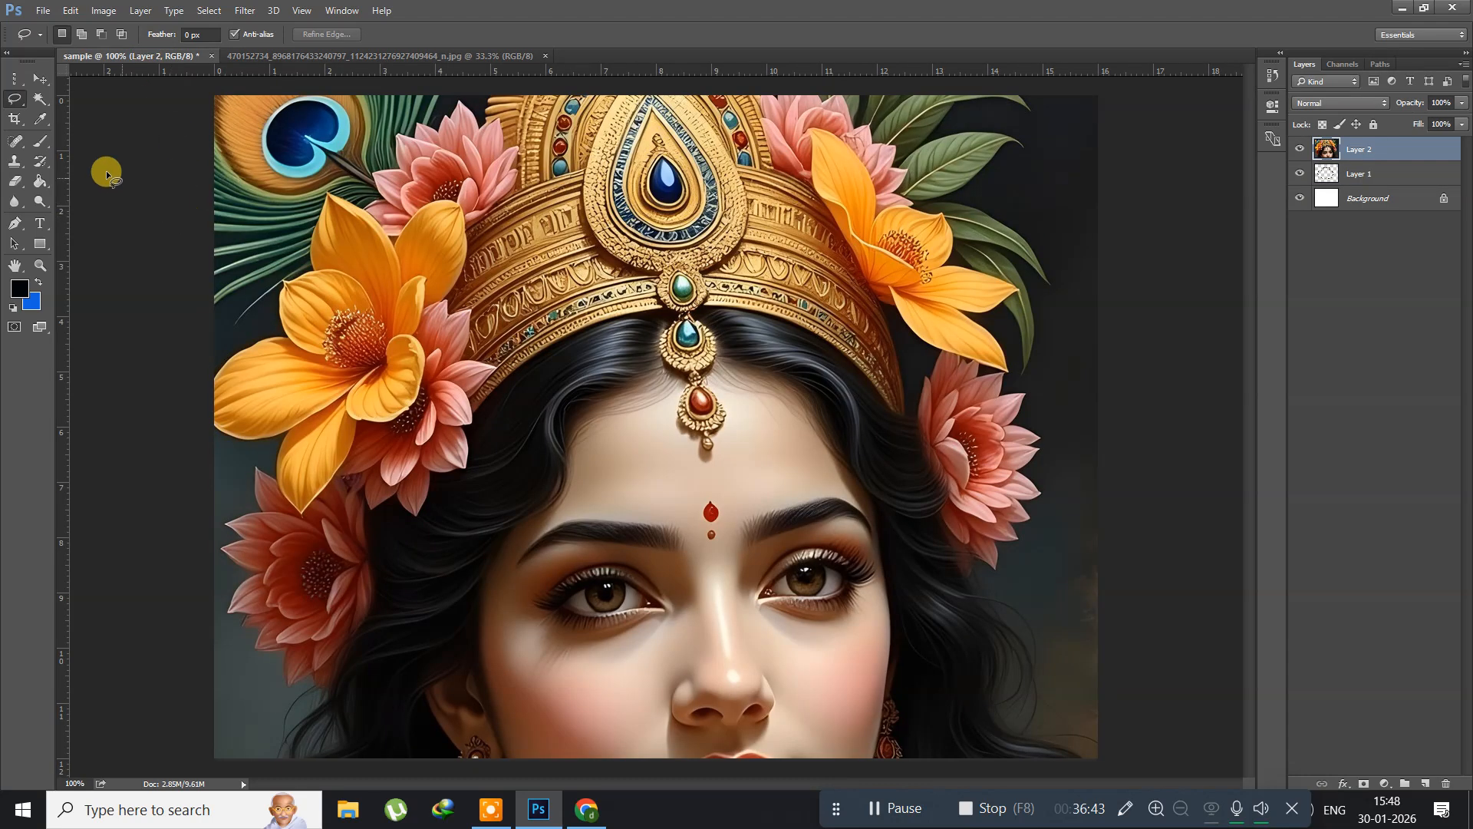
# Step: Scale the pasted portrait down over the wavy outline and move its layer beneath the outline's Layer 1
pyautogui.hotkey('ctrl', 't')
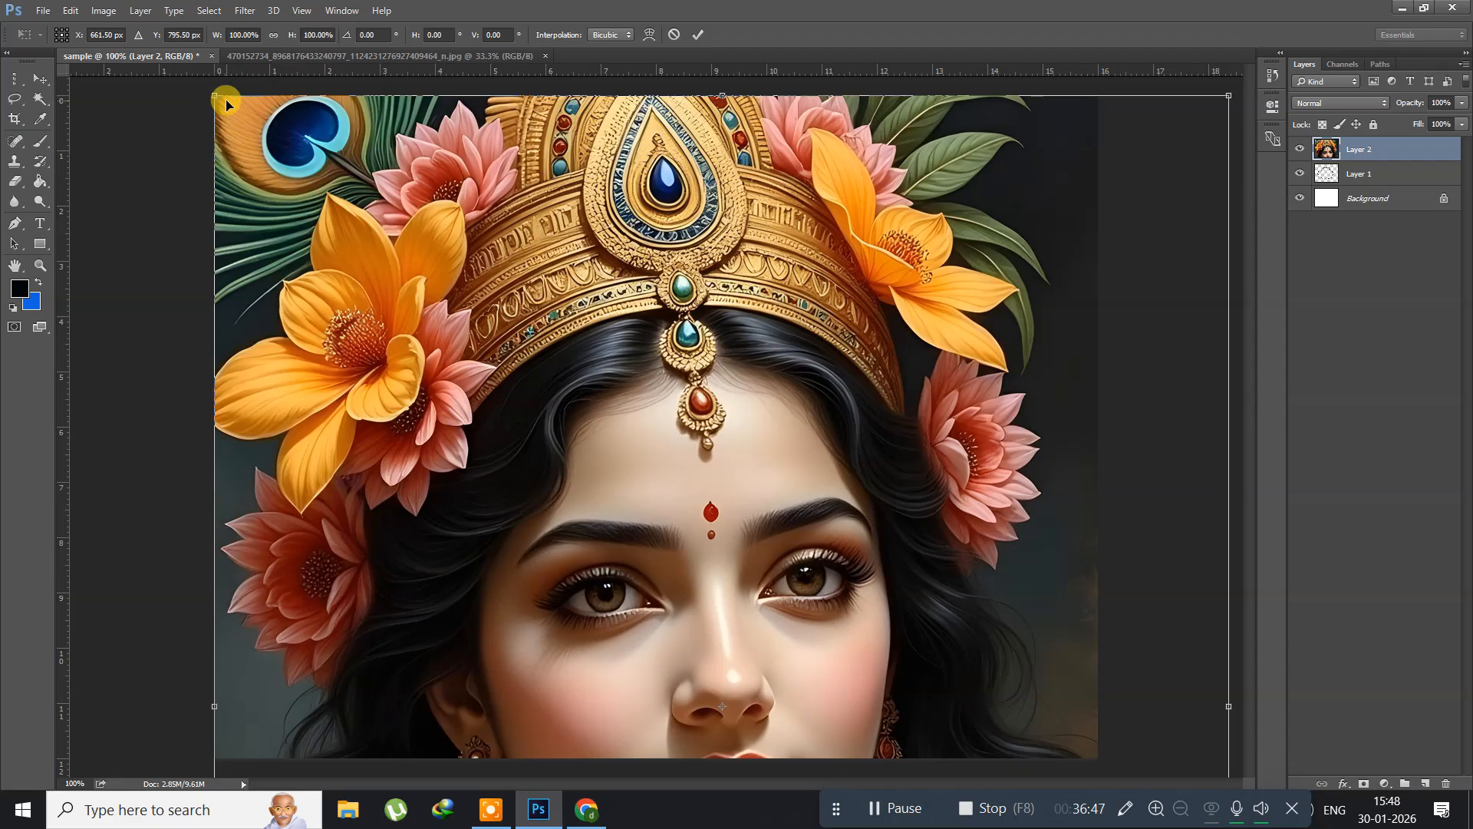
pyautogui.moveTo(214, 96); pyautogui.dragTo(507, 345)
pyautogui.moveTo(541, 379); pyautogui.dragTo(543, 381)
pyautogui.moveTo(553, 495); pyautogui.dragTo(422, 246)
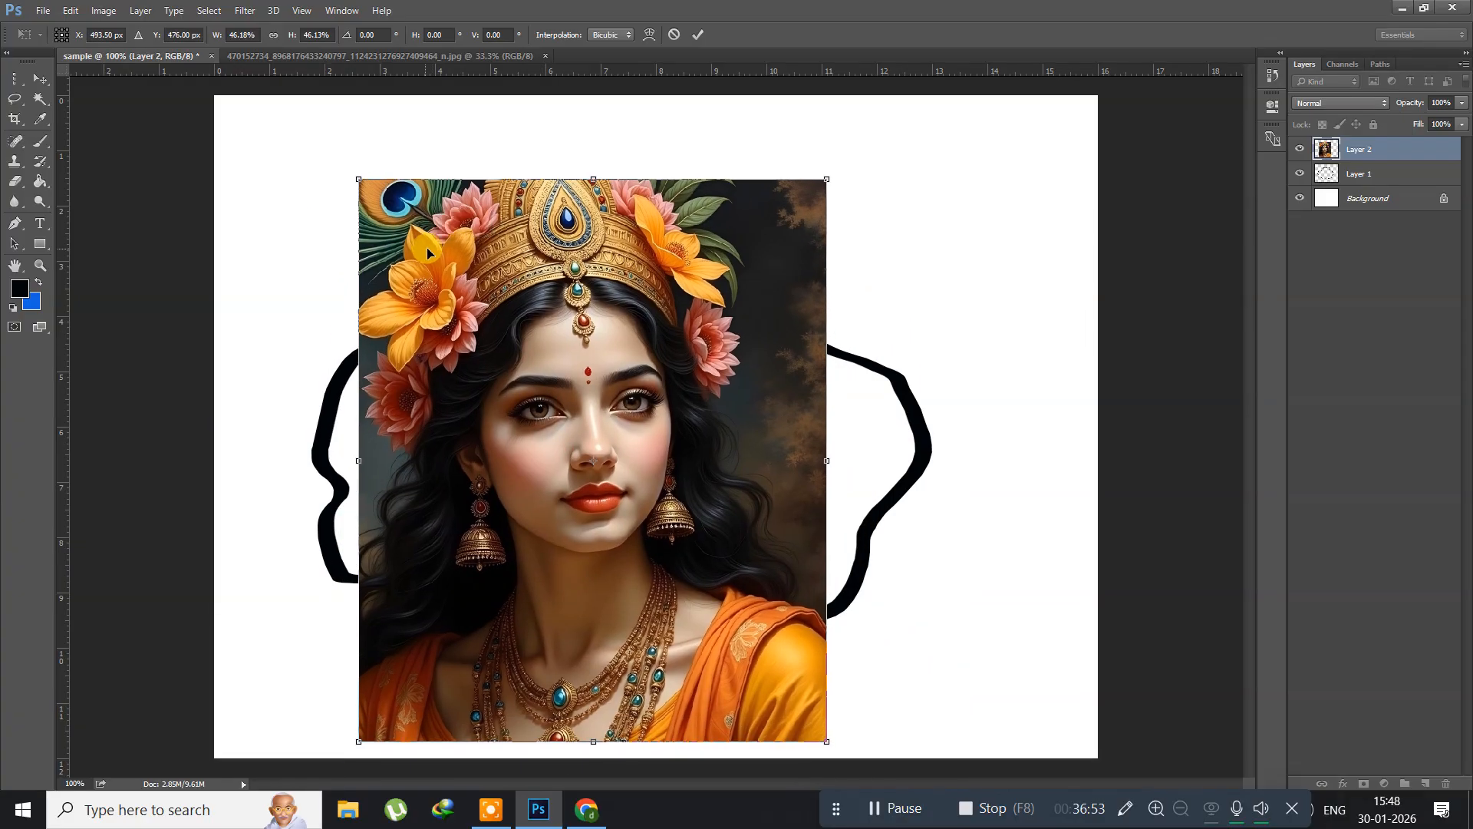
pyautogui.moveTo(360, 178); pyautogui.dragTo(253, 148)
pyautogui.moveTo(341, 230); pyautogui.dragTo(374, 284)
pyautogui.press('Return')
pyautogui.press('l')
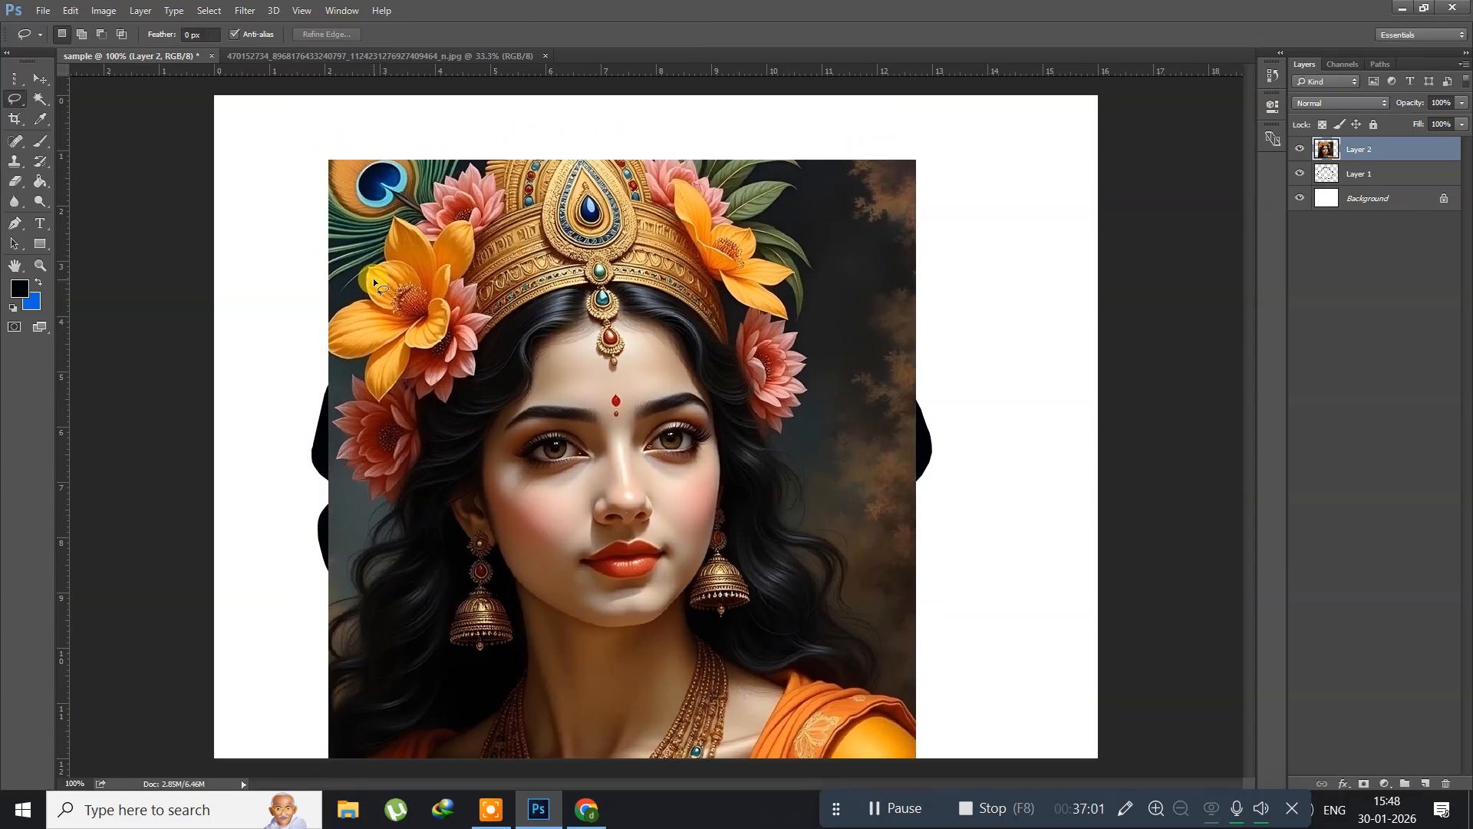
pyautogui.hotkey('ctrl', '[')
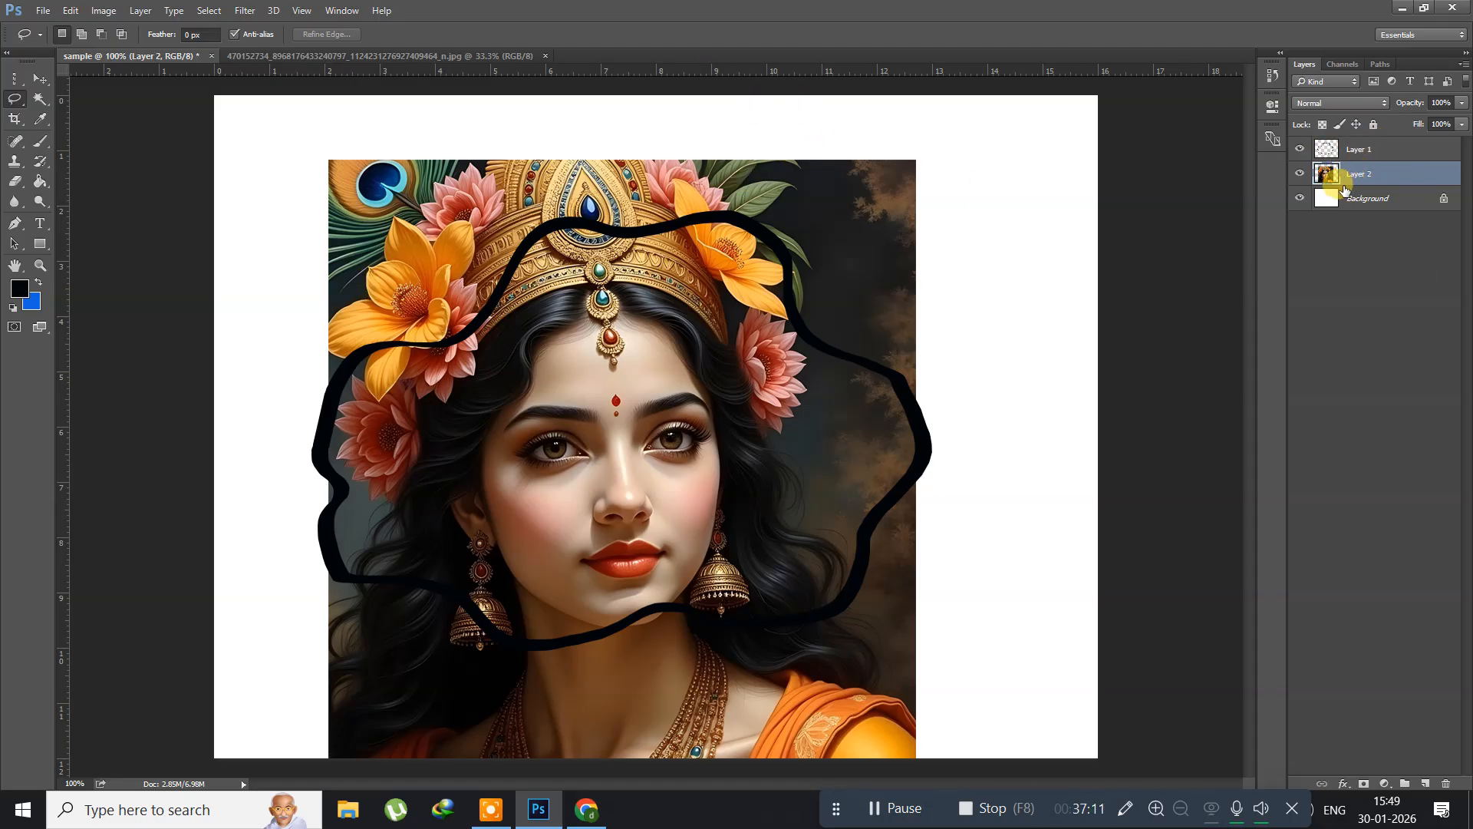
# Step: Select the area outside the outline on Layer 1 with the Magic Wand Tool and delete that area from the portrait on Layer 2
pyautogui.click(40, 98)
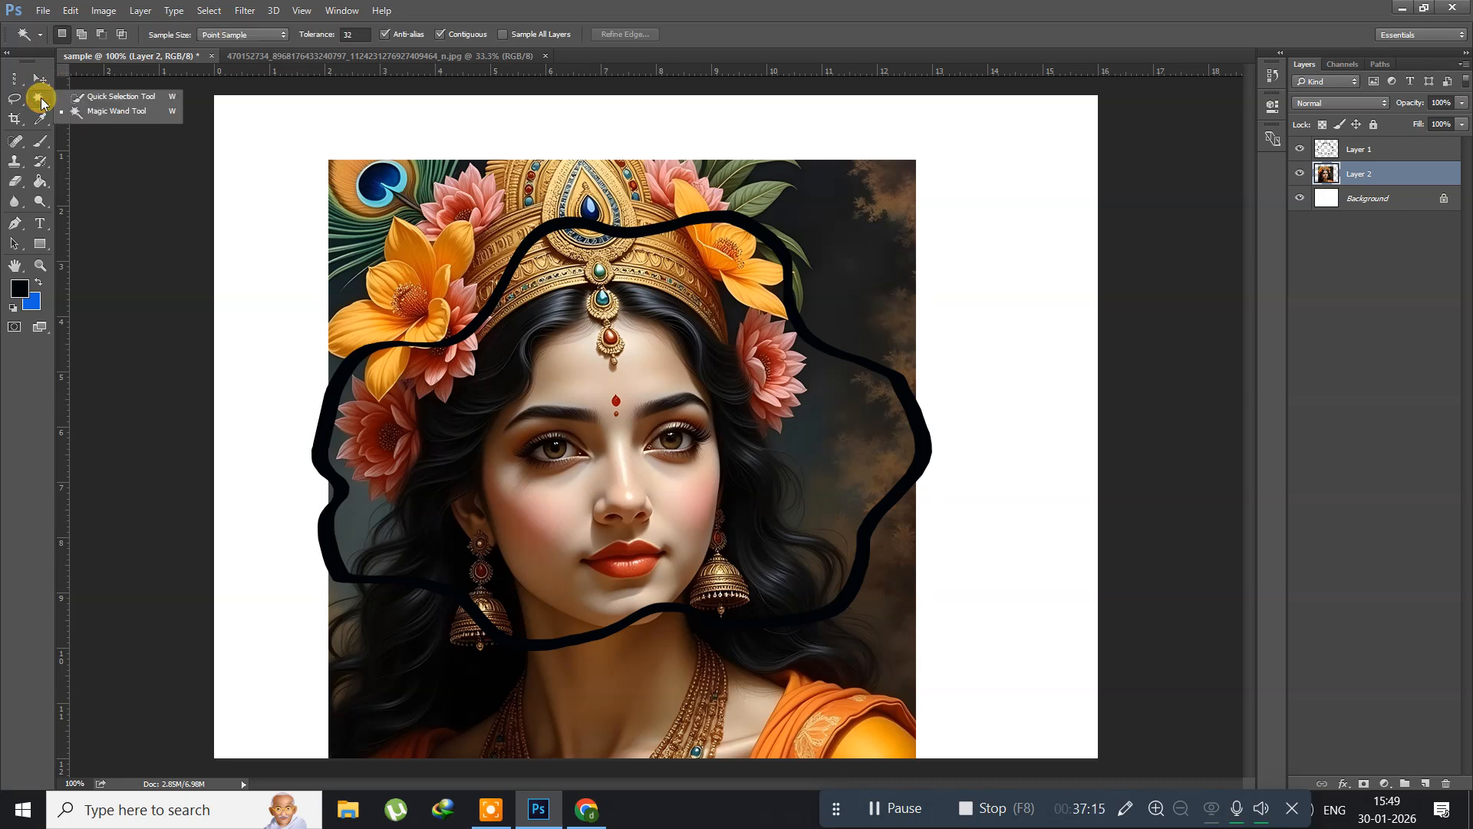
pyautogui.click(97, 115)
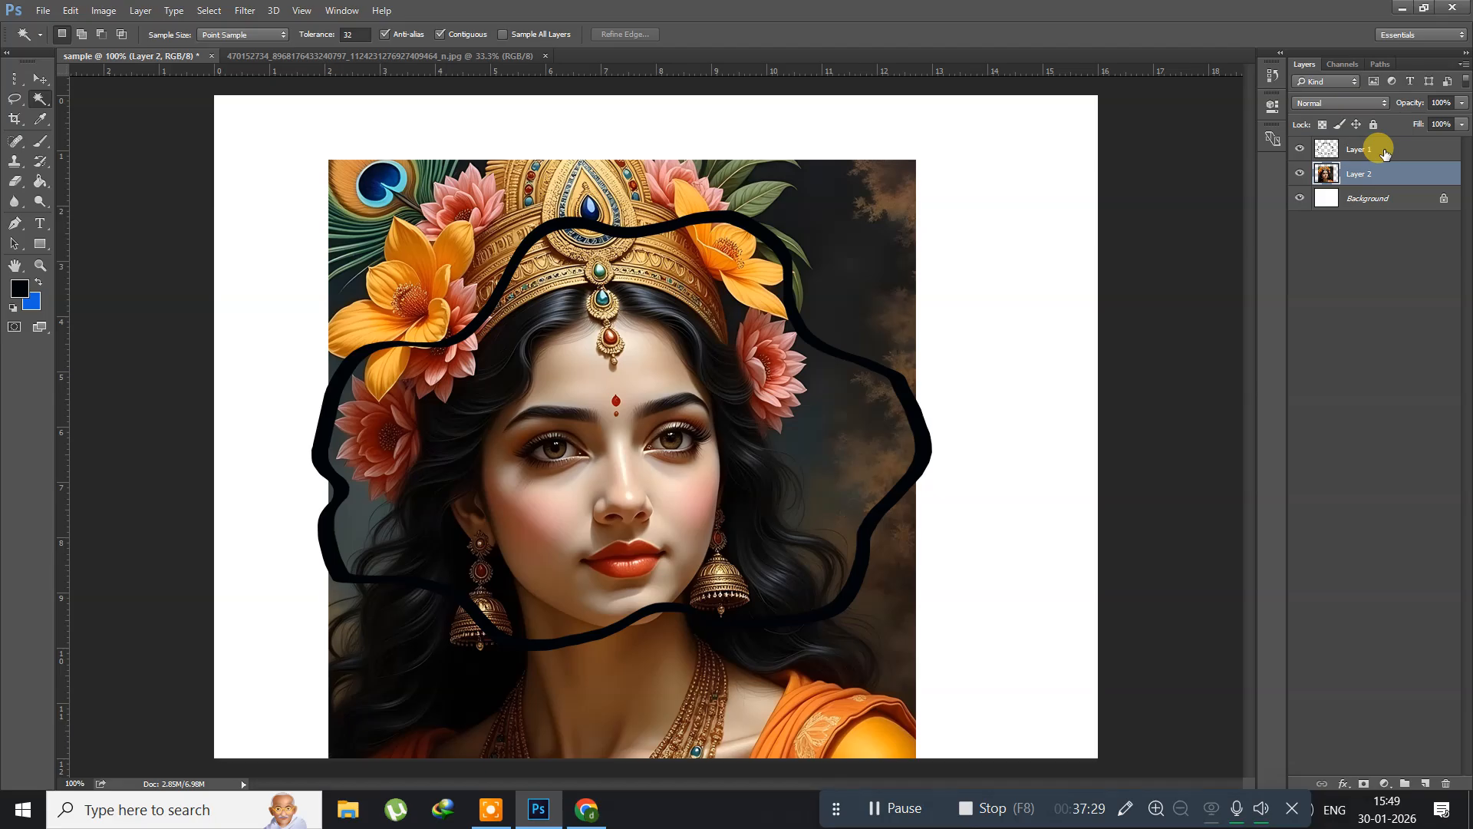
pyautogui.click(1384, 153)
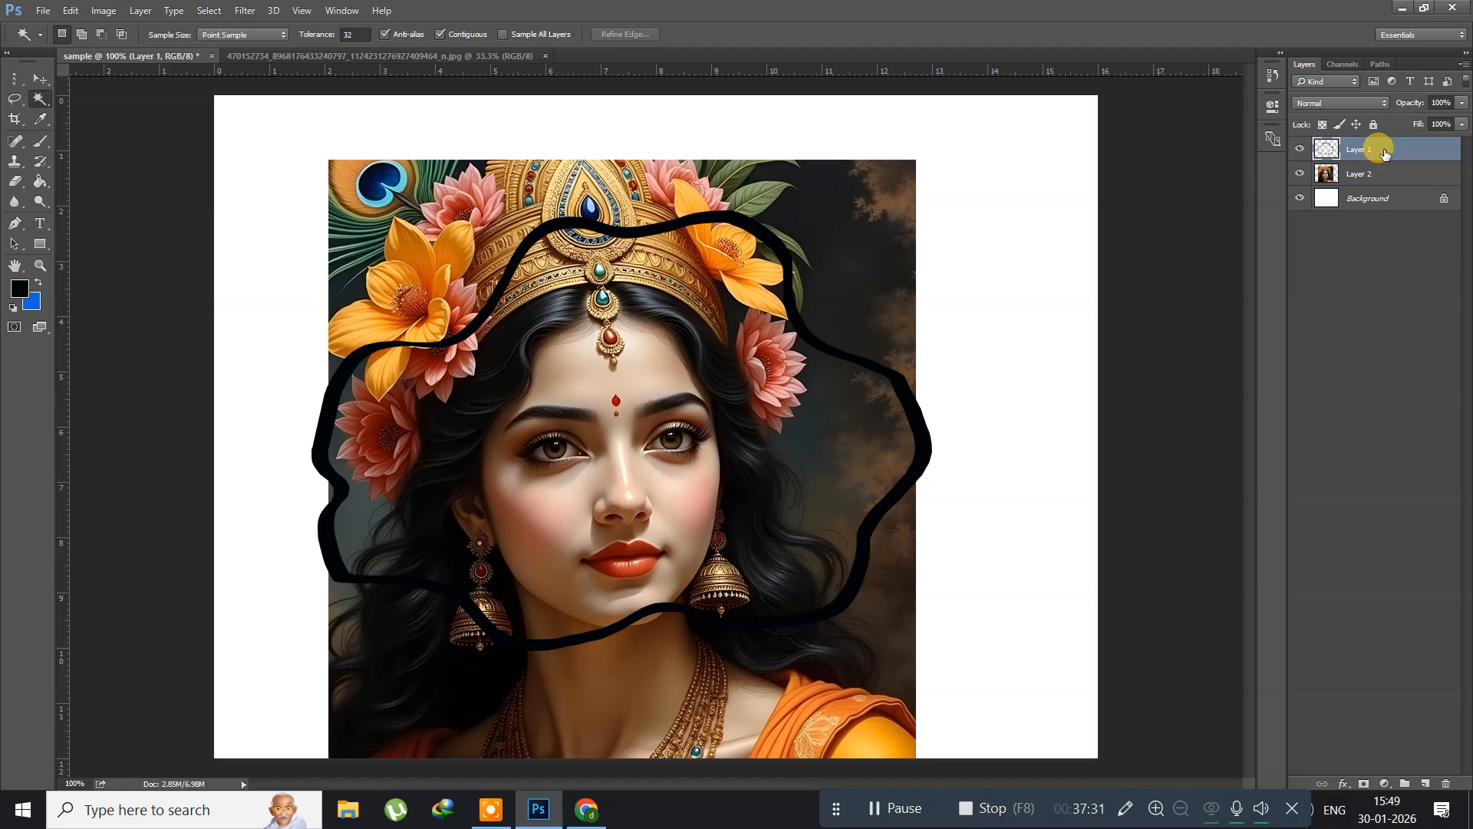
pyautogui.click(958, 290)
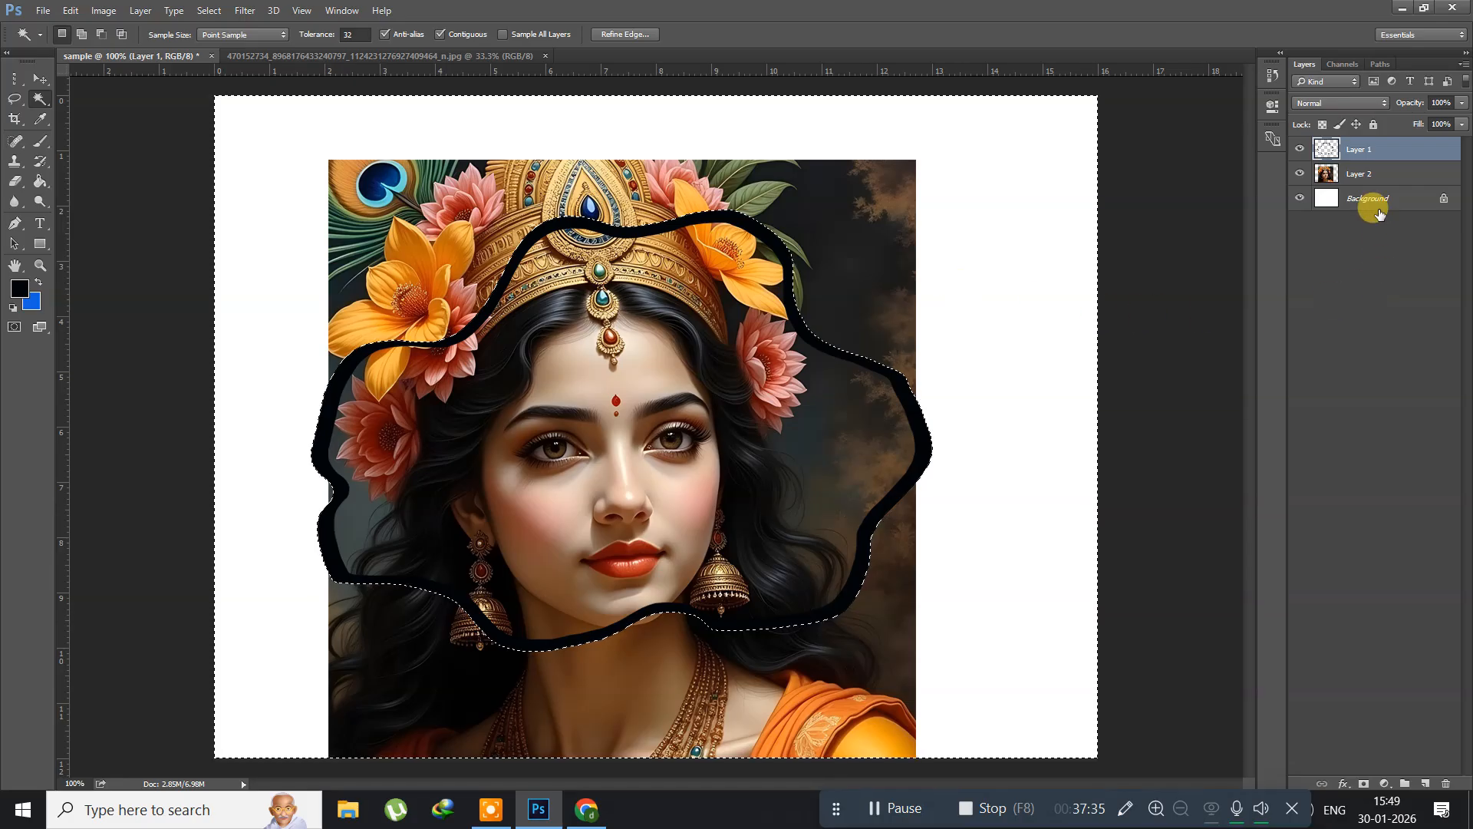
pyautogui.click(1345, 172)
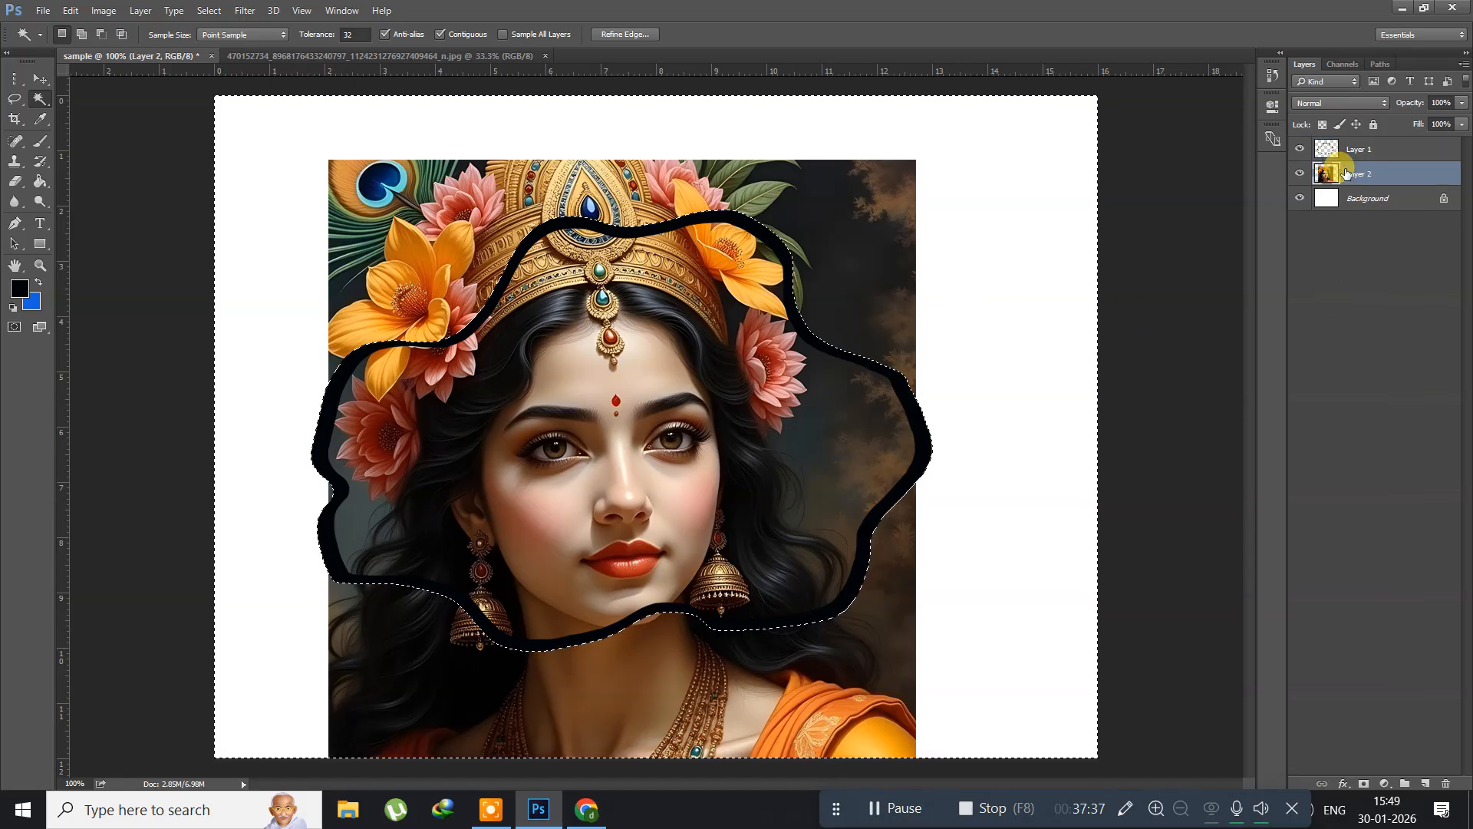
pyautogui.press('Delete')
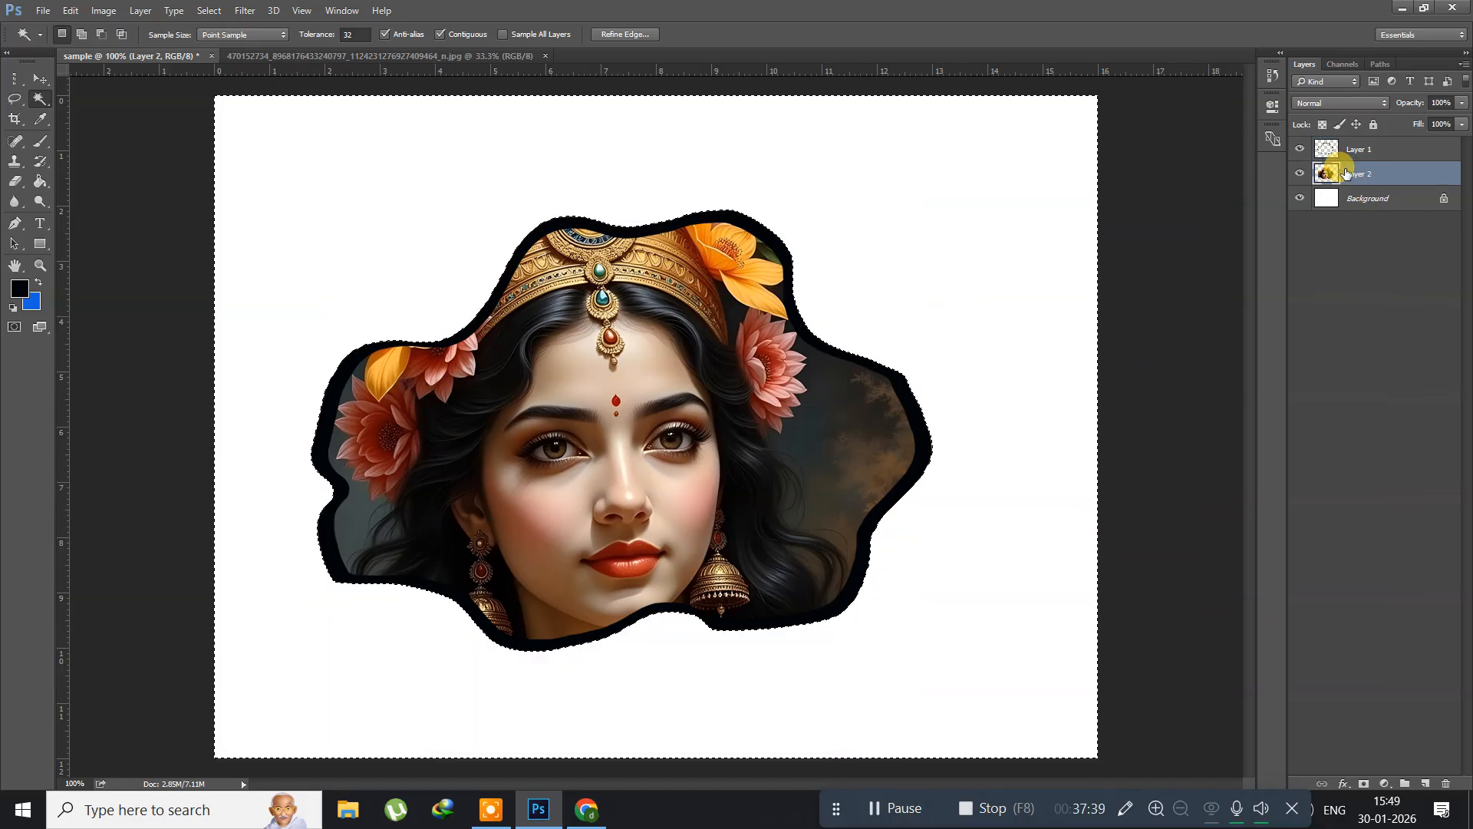
pyautogui.hotkey('ctrl', 'd')
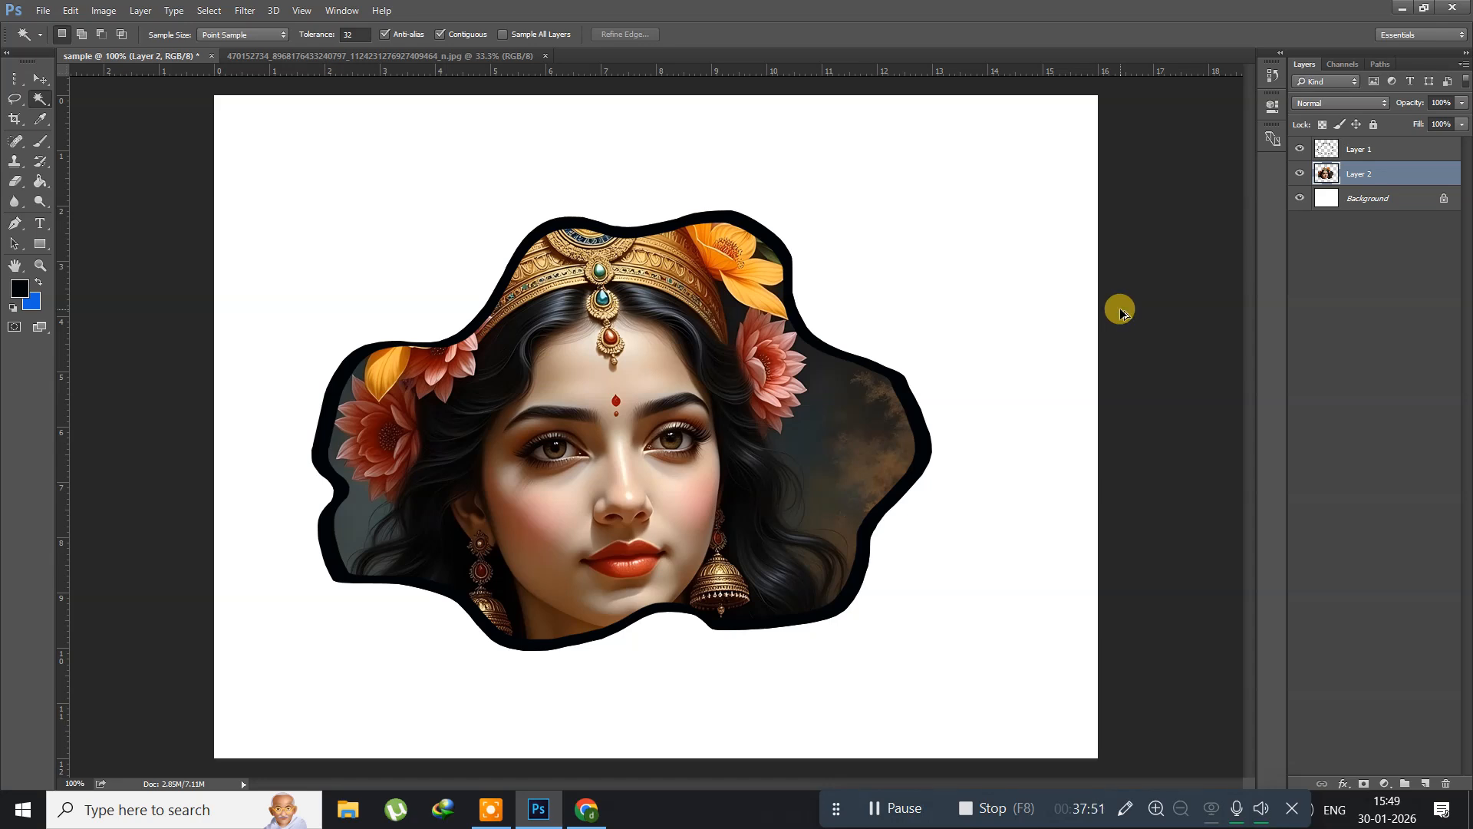
# Step: Delete the outline and portrait layers so only the white Background remains
pyautogui.hotkey('ctrl', 'alt', 'a')
pyautogui.press('Delete')
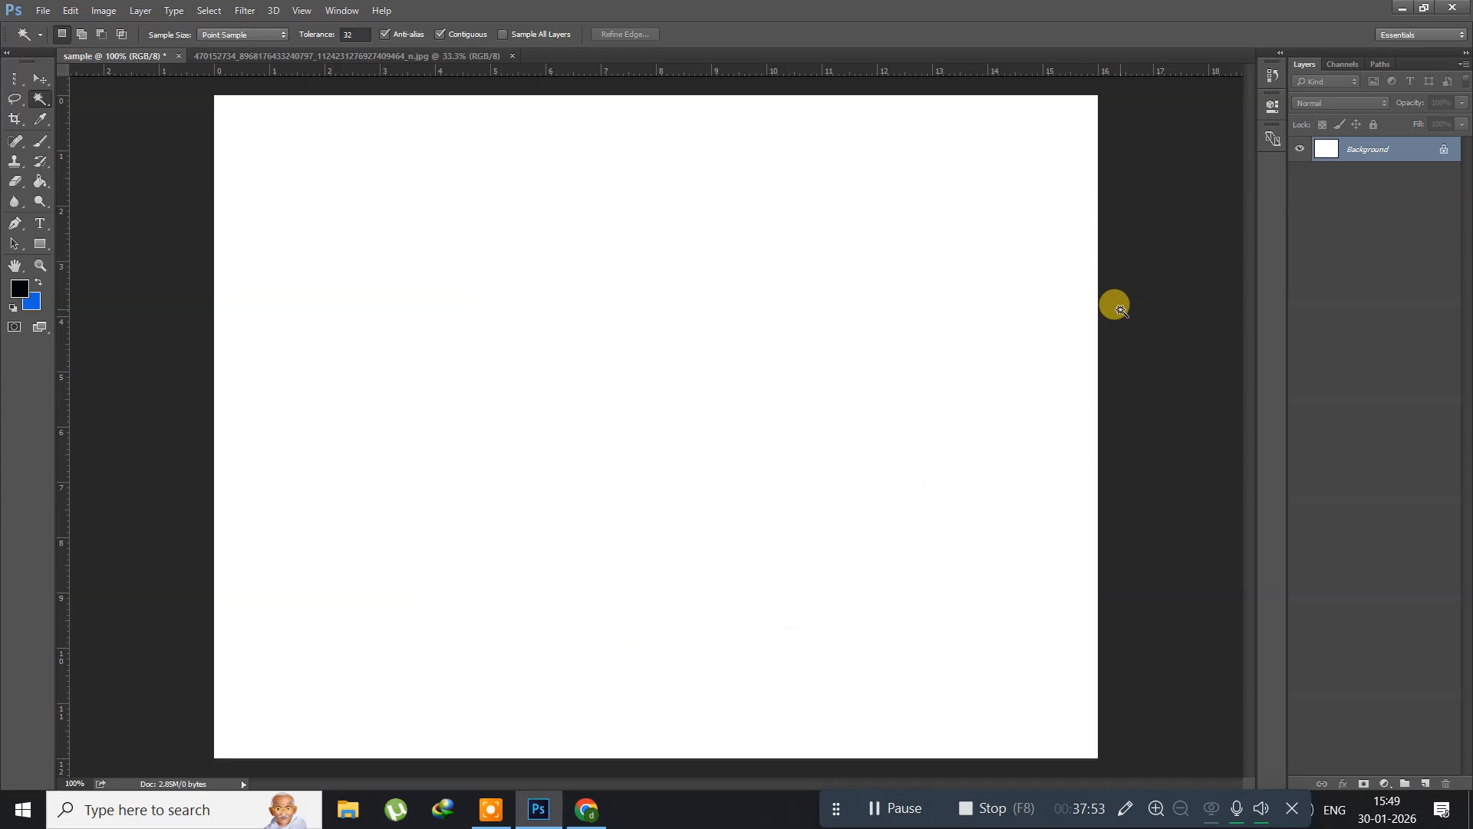
# Step: Place a horizontal guide at about 7.7 on the ruler and draw a long, thin triangular selection above it with the Polygonal Lasso Tool
pyautogui.click(13, 104)
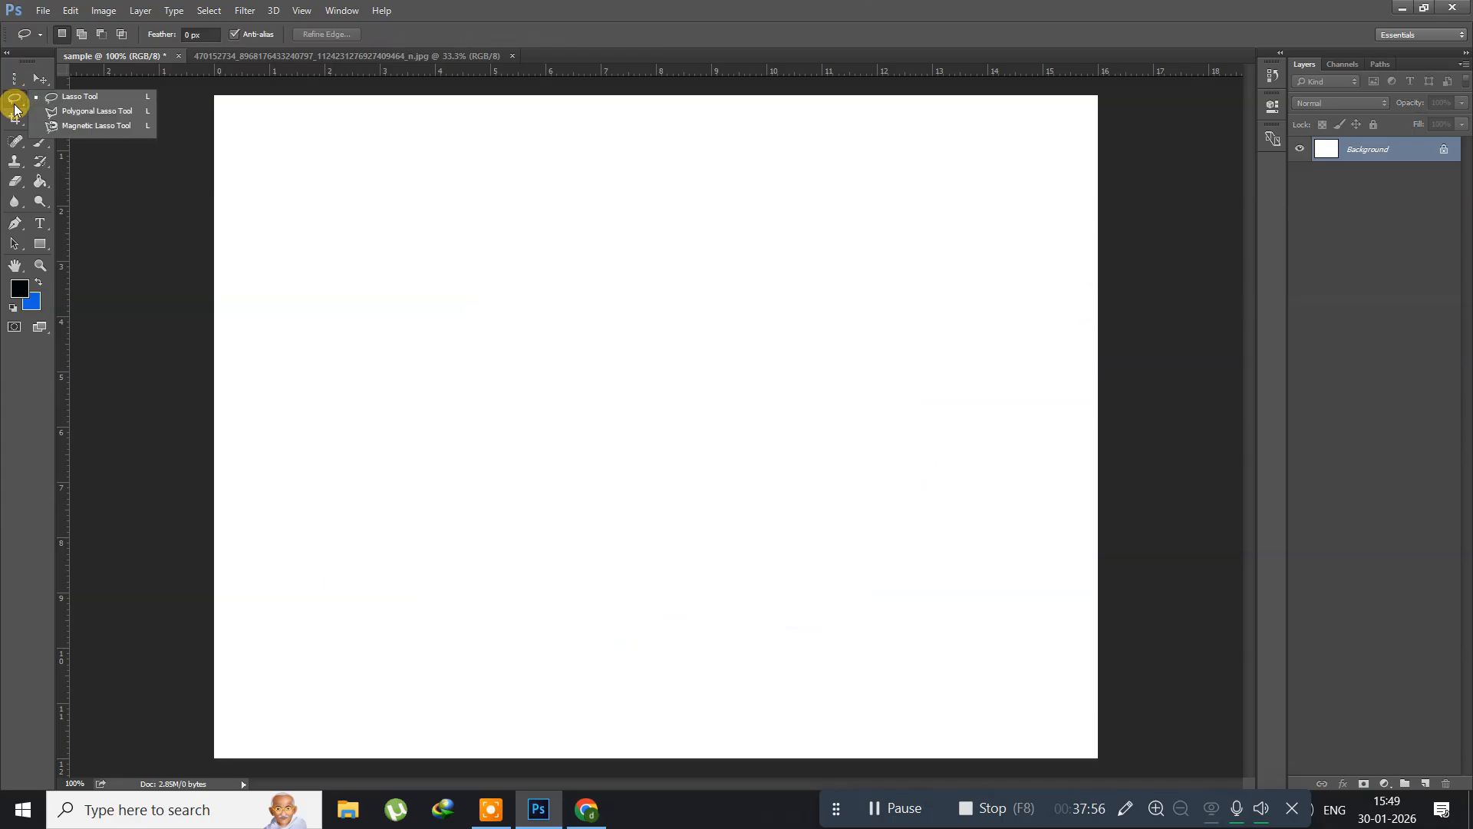
pyautogui.click(75, 115)
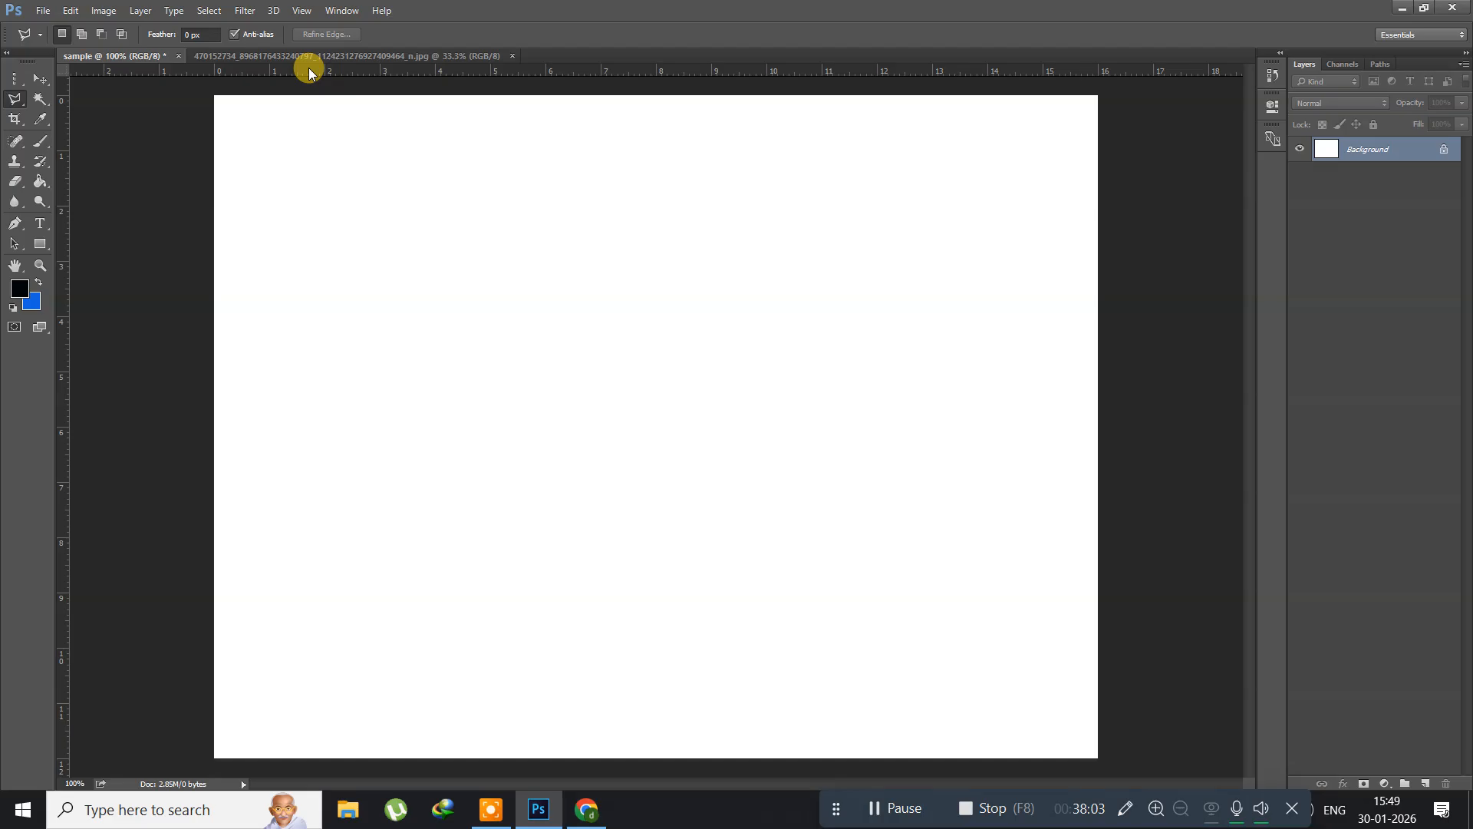
pyautogui.moveTo(309, 69); pyautogui.dragTo(382, 519)
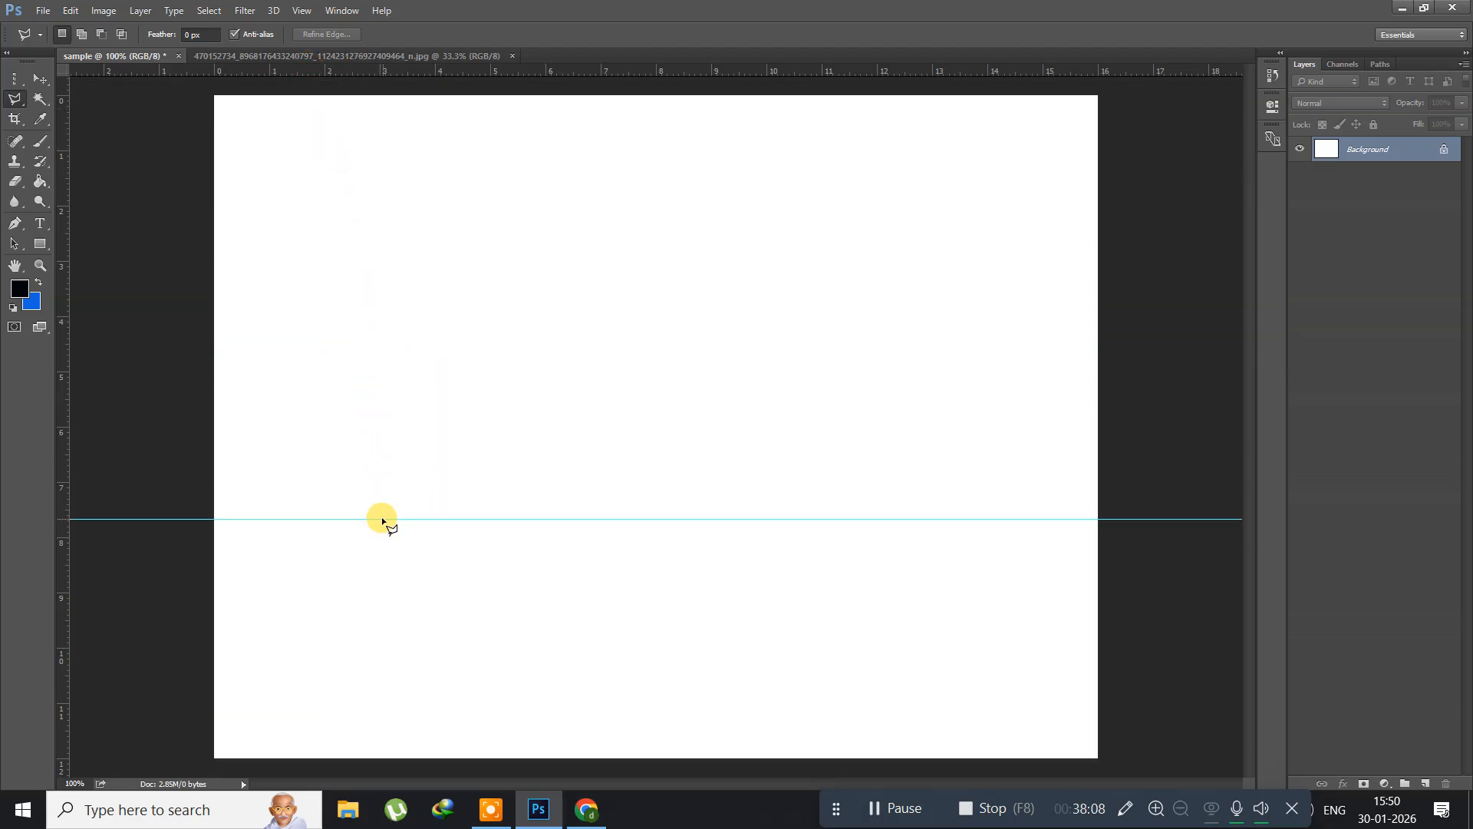
pyautogui.click(338, 519)
pyautogui.click(434, 470)
pyautogui.click(993, 519)
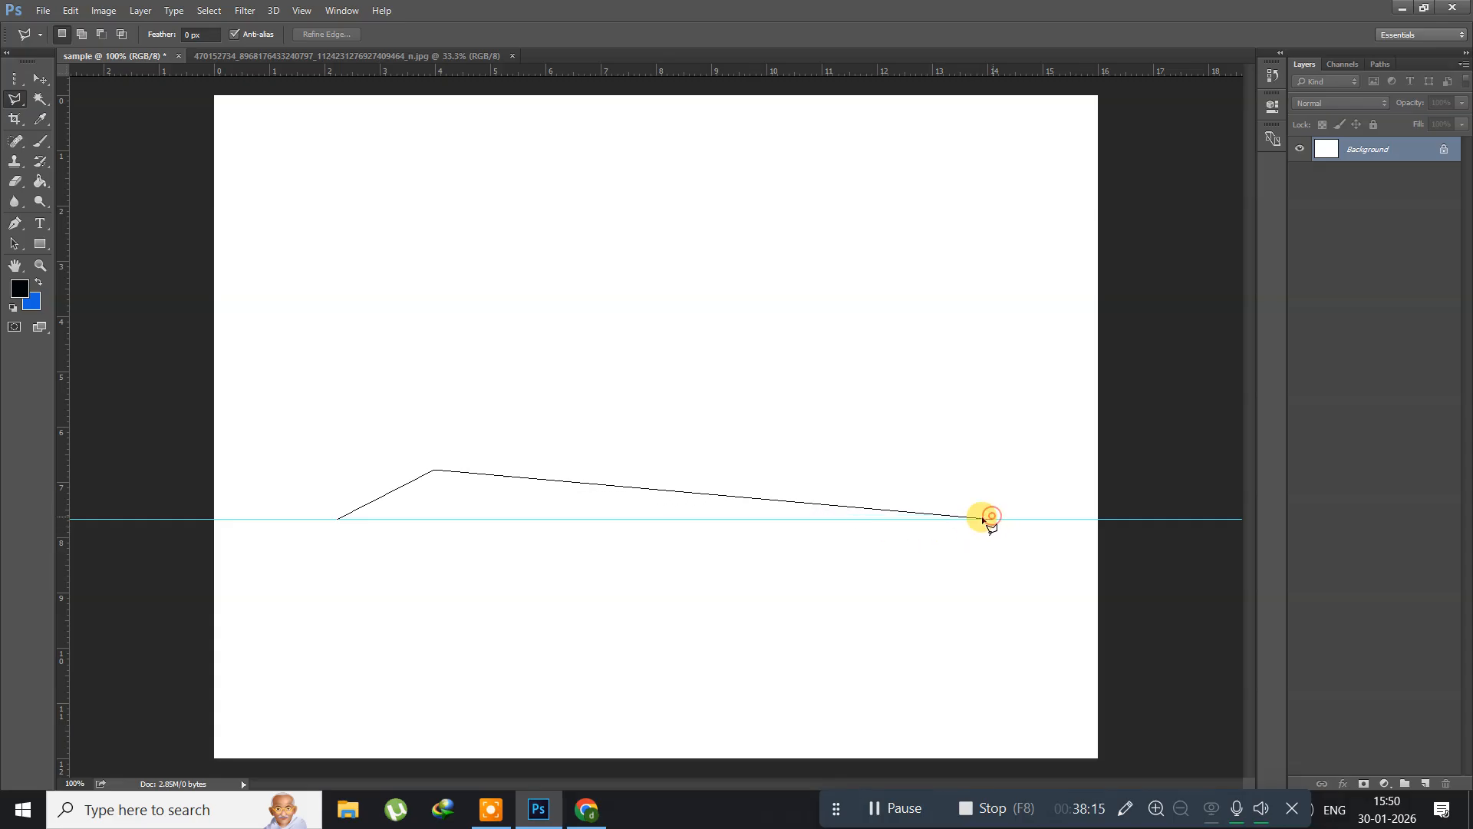
pyautogui.click(337, 521)
# Step: Fill the triangular selection with black on a new layer, deselect it and clear the guides
pyautogui.hotkey('ctrl', 'shift', 'n')
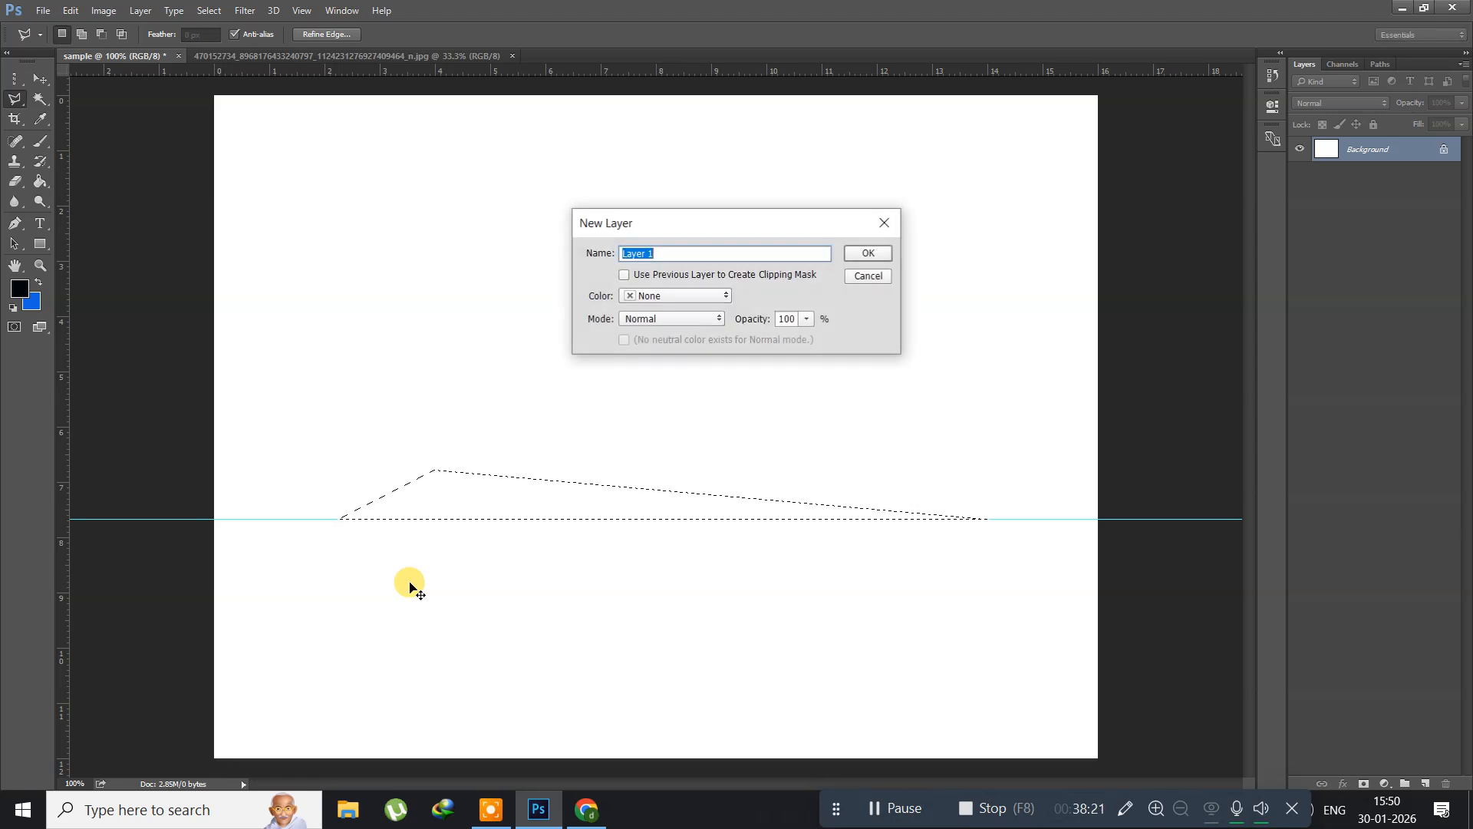
pyautogui.press('Return')
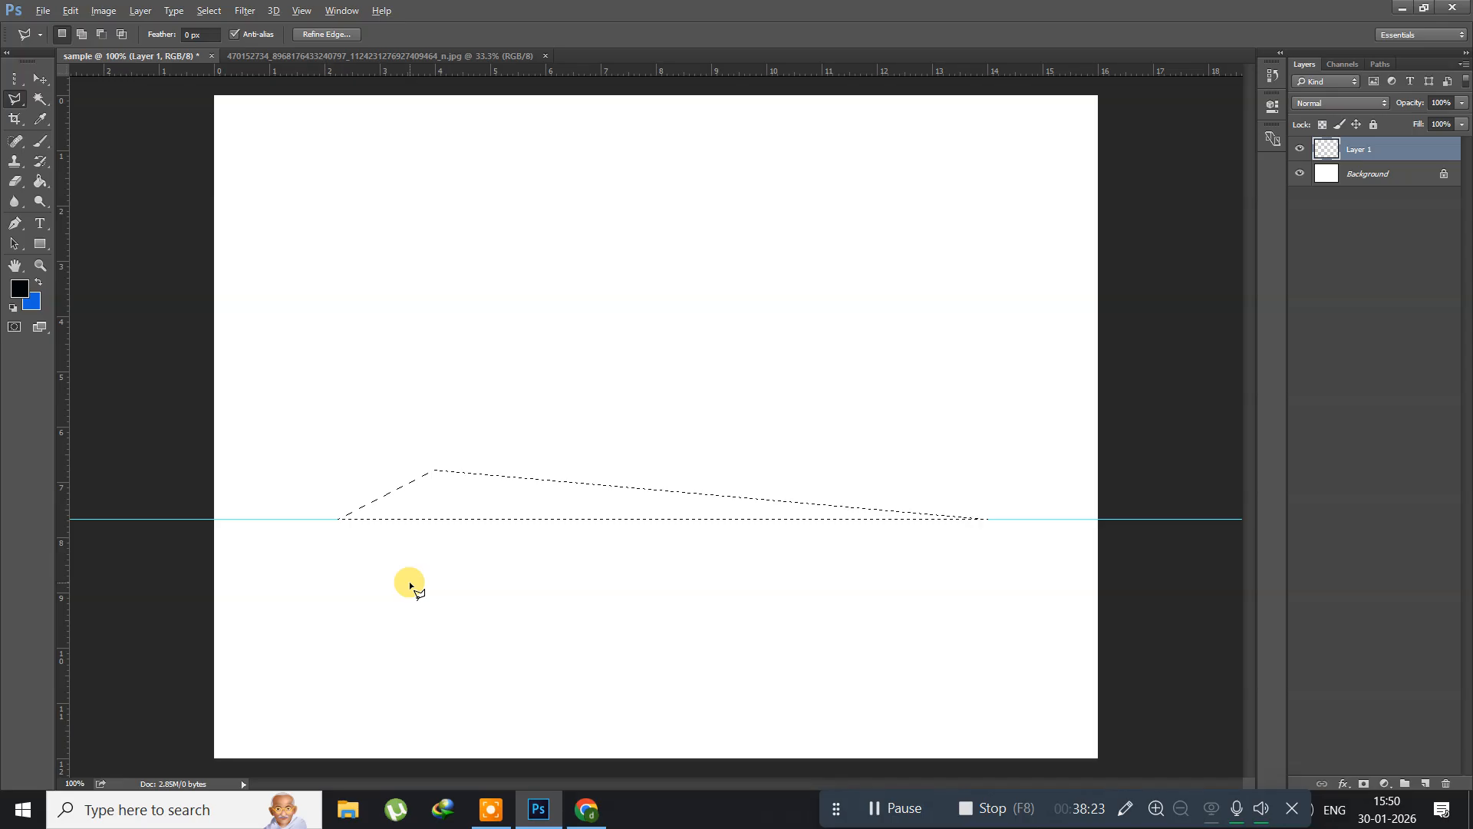
pyautogui.hotkey('alt', 'BackSpace')
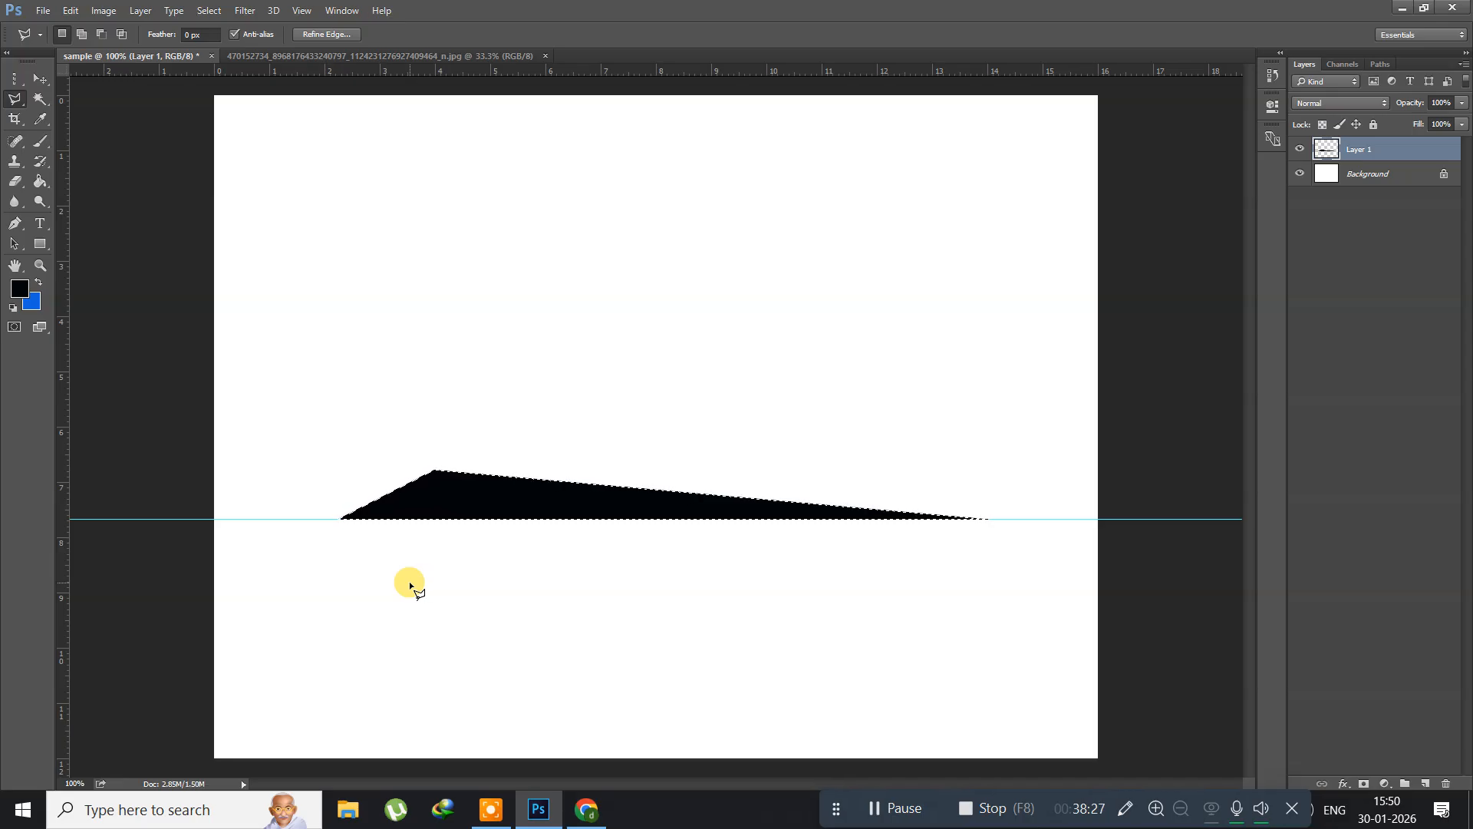
pyautogui.hotkey('ctrl', 'd')
pyautogui.click(298, 12)
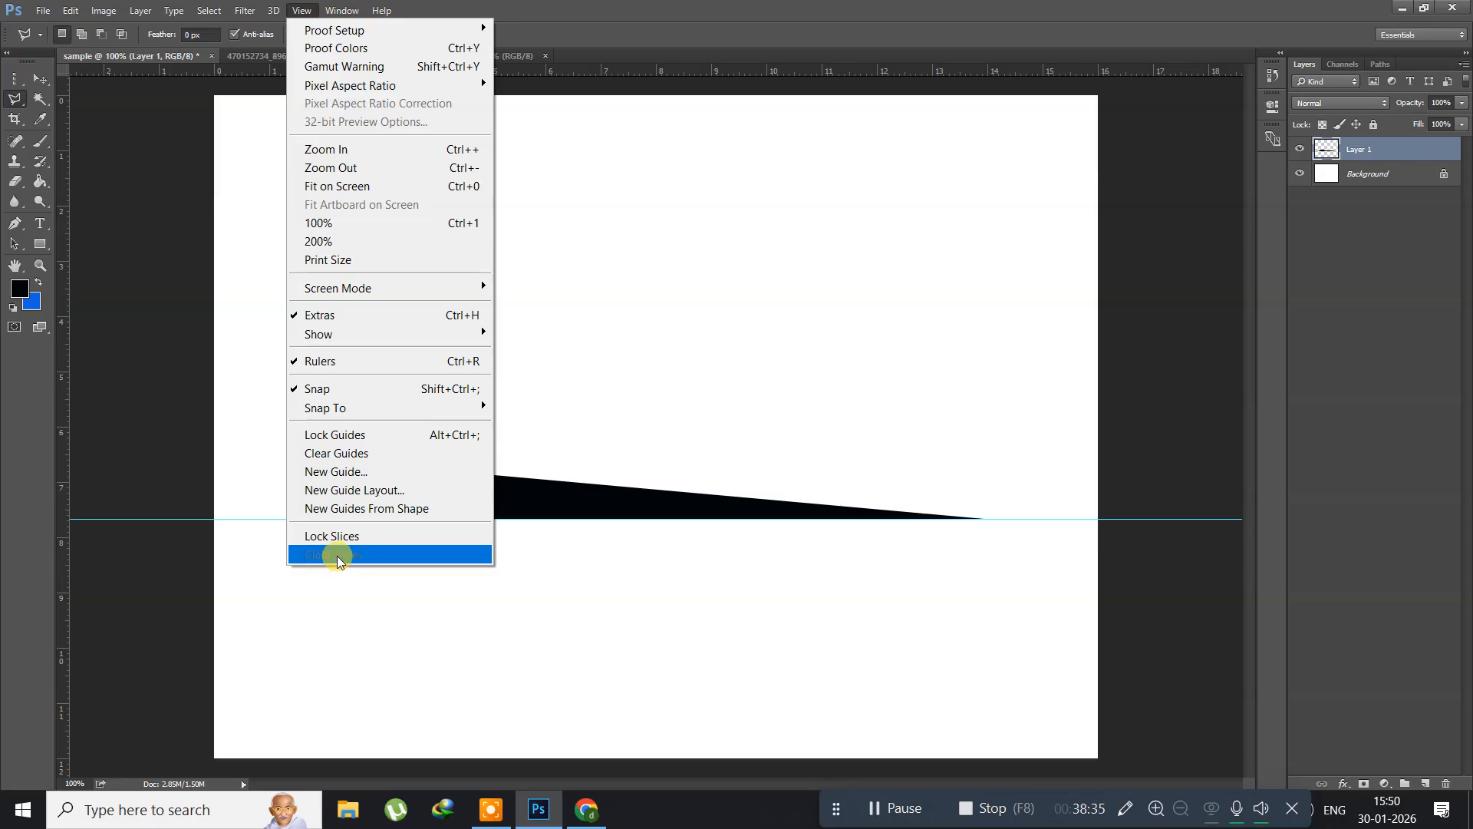
pyautogui.click(344, 453)
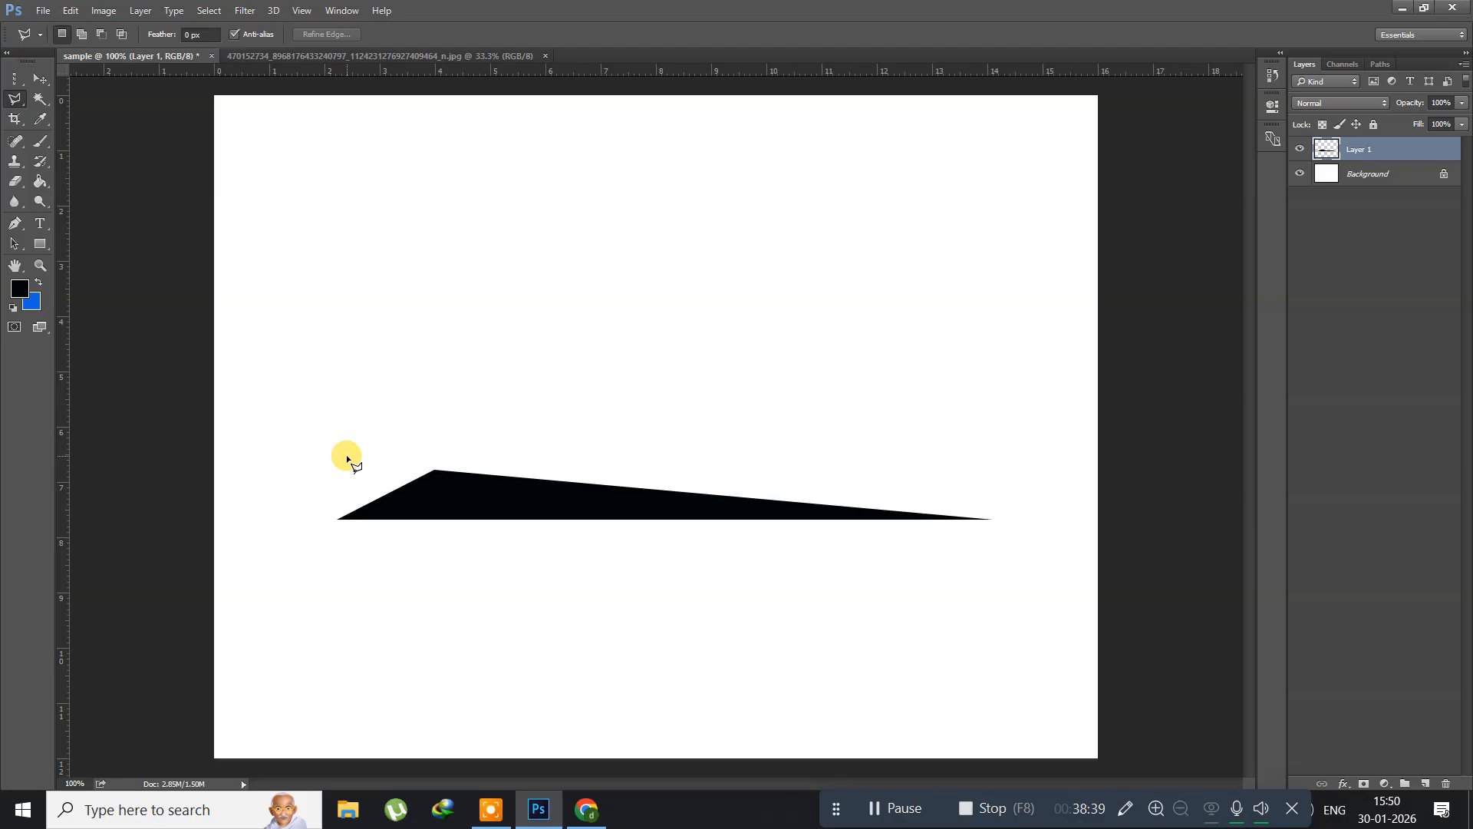
# Step: Duplicate the black triangle layer and flip the copy vertically about the triangle's bottom edge
pyautogui.hotkey('ctrl', 'j')
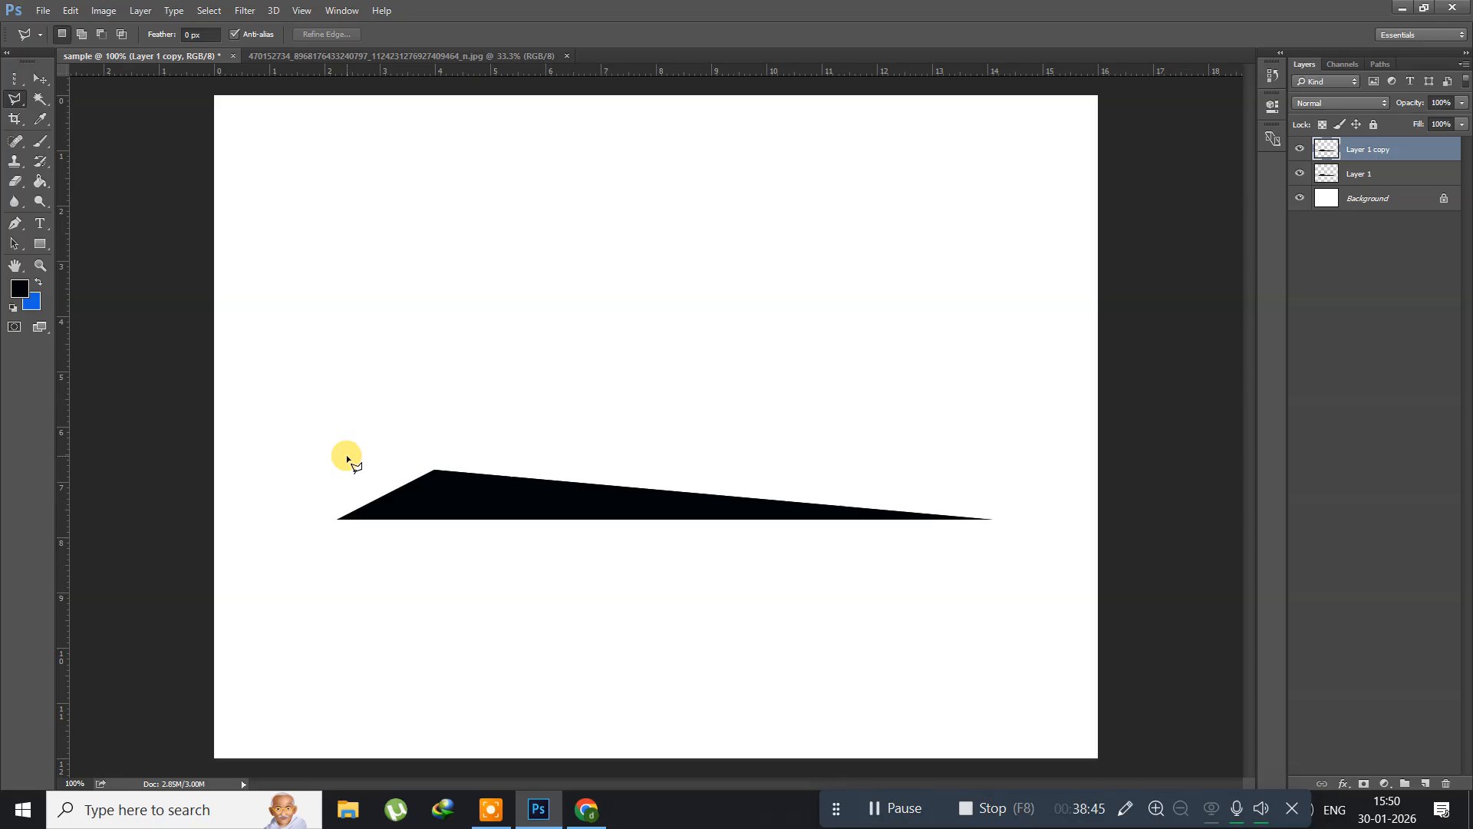
pyautogui.hotkey('ctrl', 't')
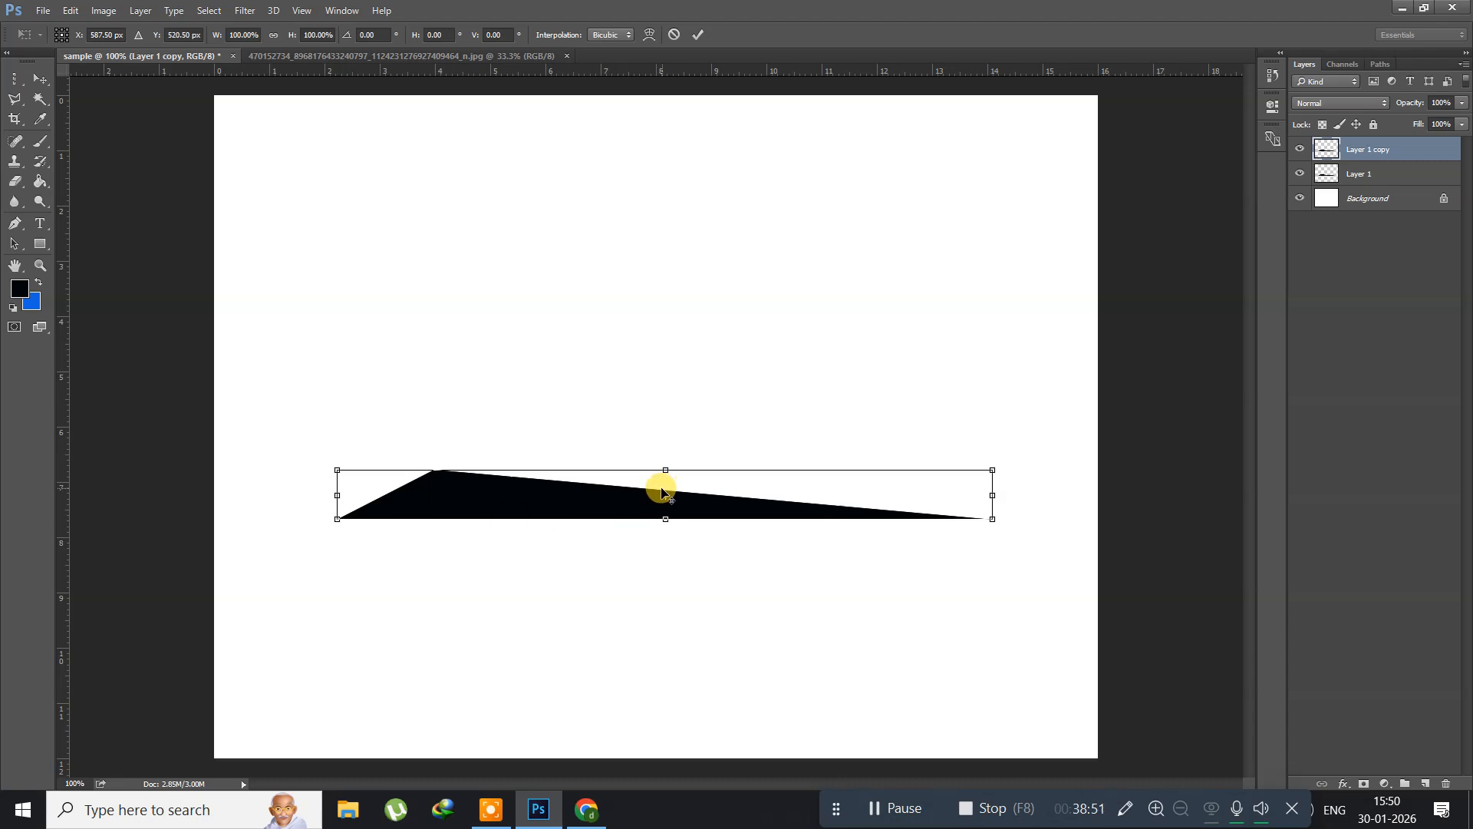
pyautogui.moveTo(665, 495); pyautogui.dragTo(666, 518)
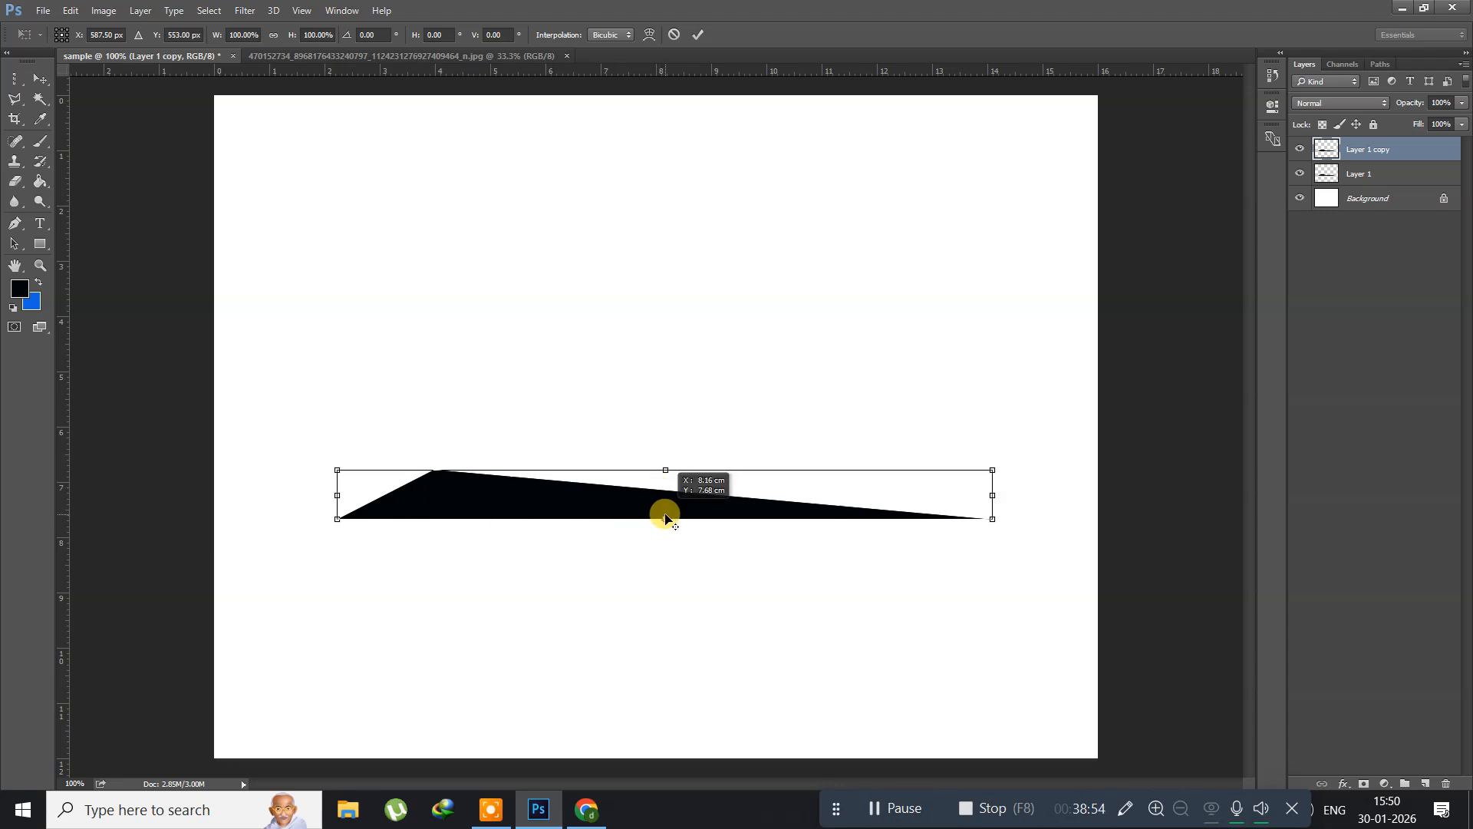
pyautogui.rightClick(502, 494)
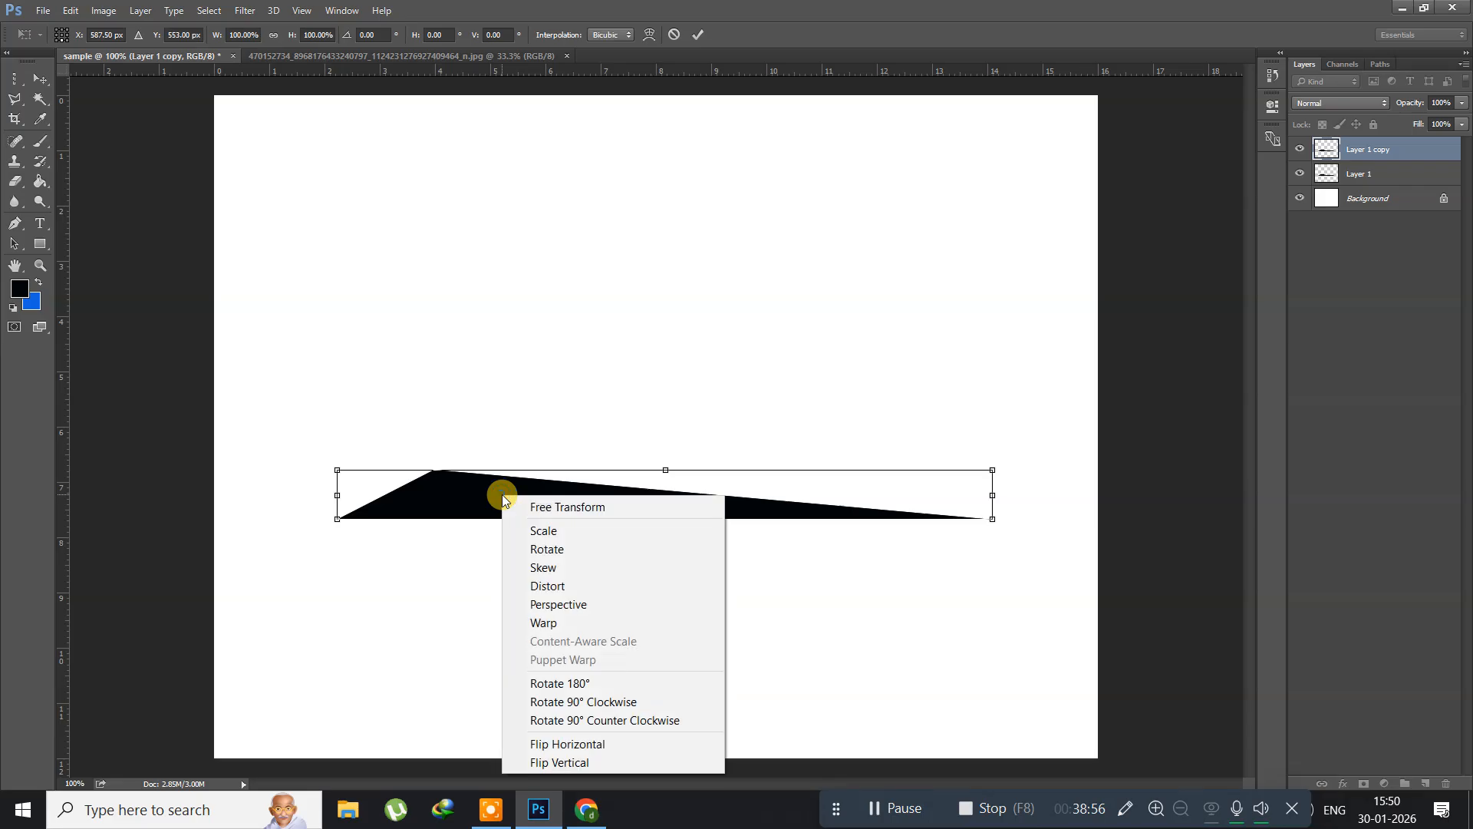
pyautogui.click(559, 762)
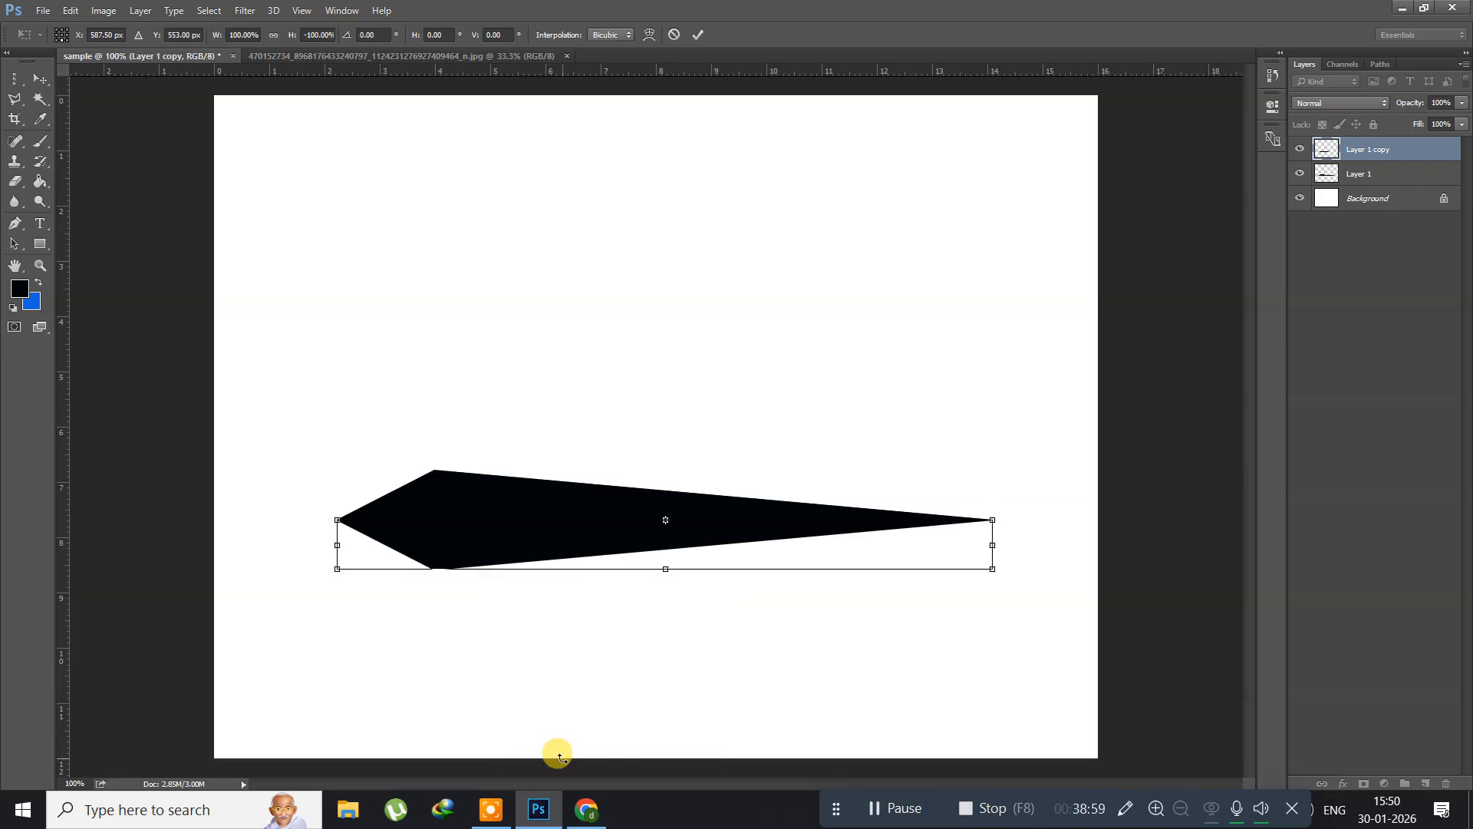
pyautogui.press('Return')
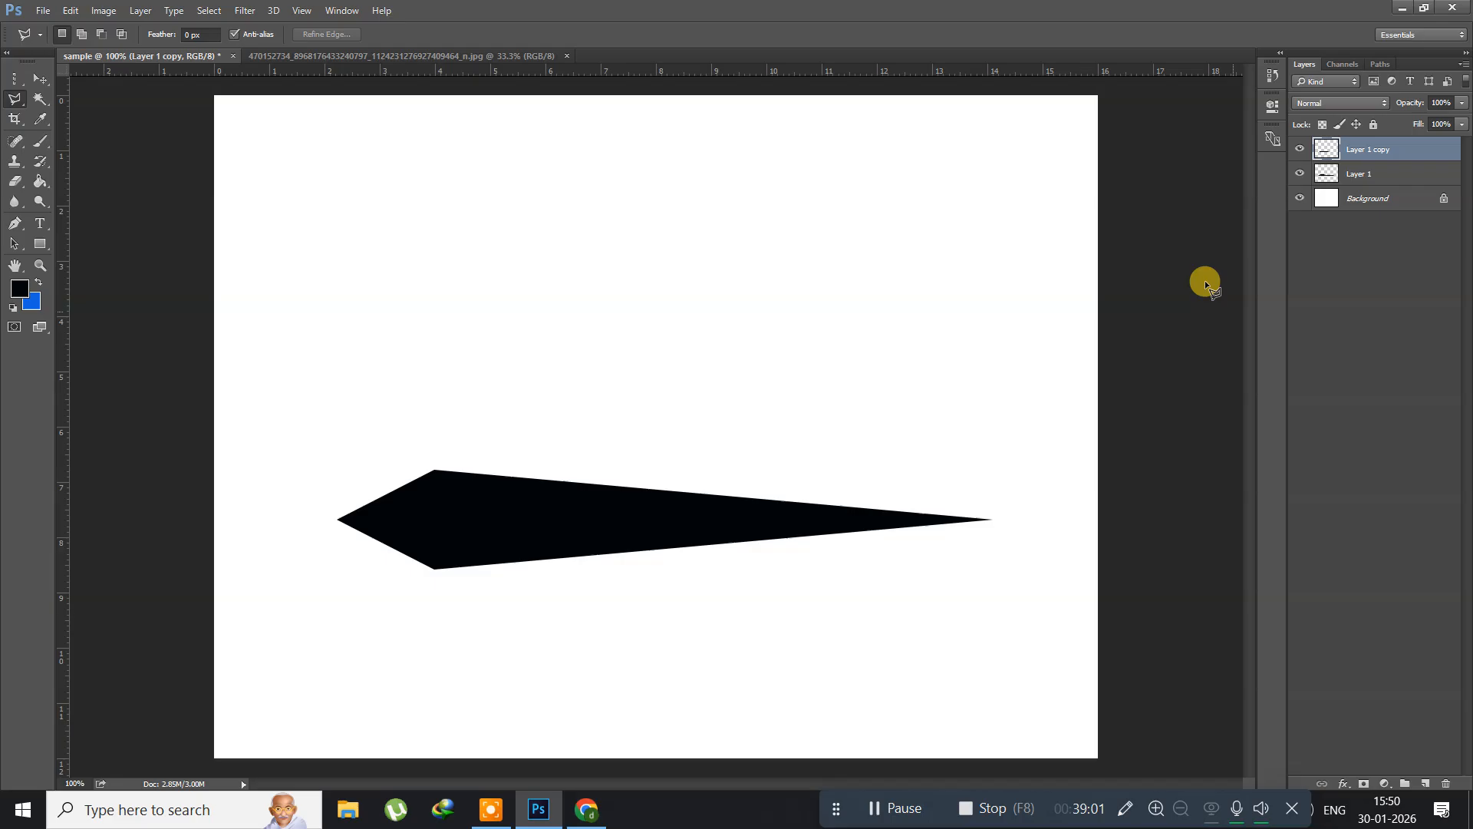
# Step: Merge the two black triangle layers into one and move the merged shape slightly up the canvas
pyautogui.keyDown('shift'); pyautogui.click(1372, 173); pyautogui.keyUp('shift')
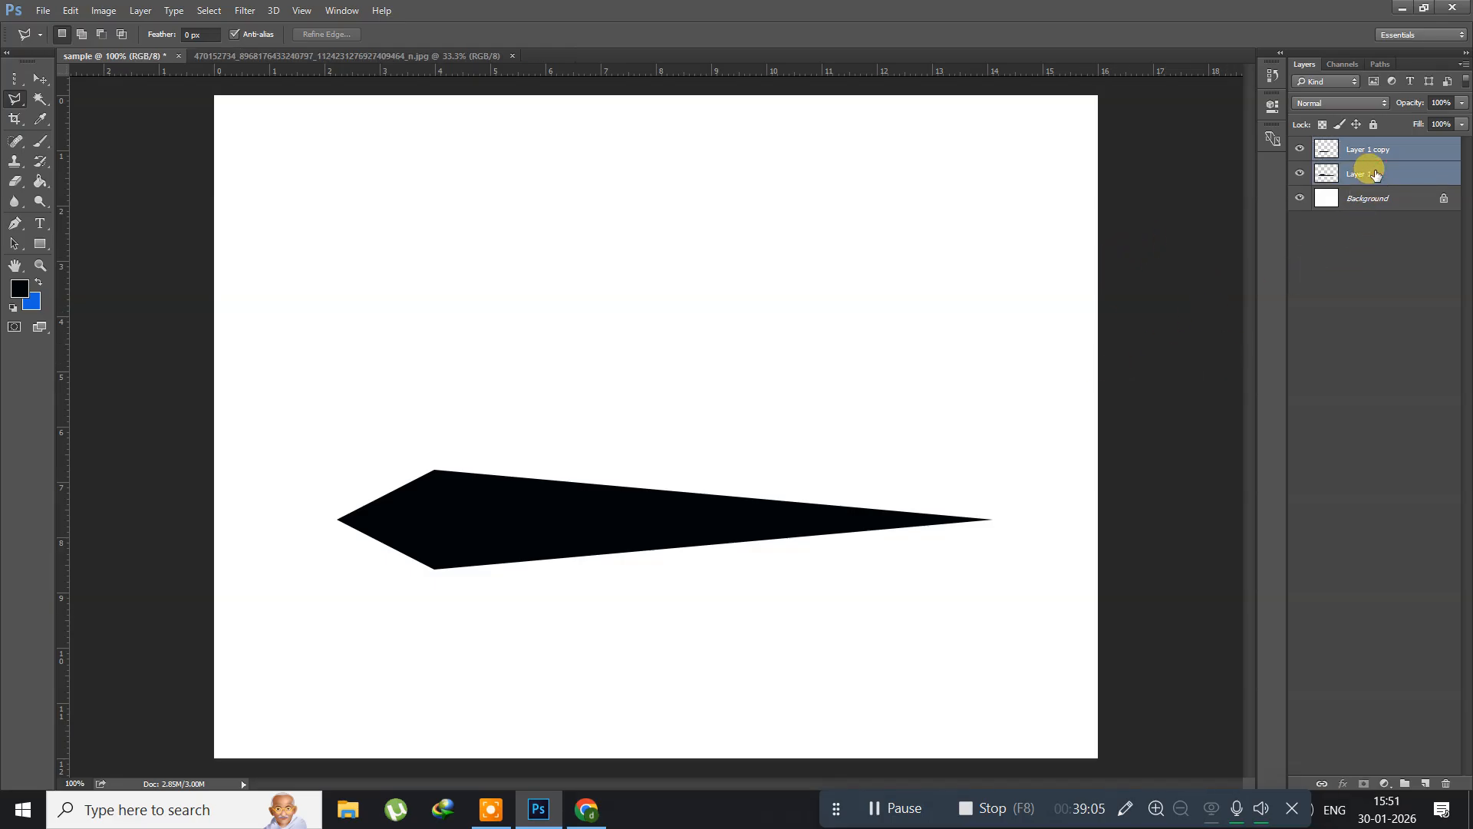
pyautogui.hotkey('ctrl', 'e')
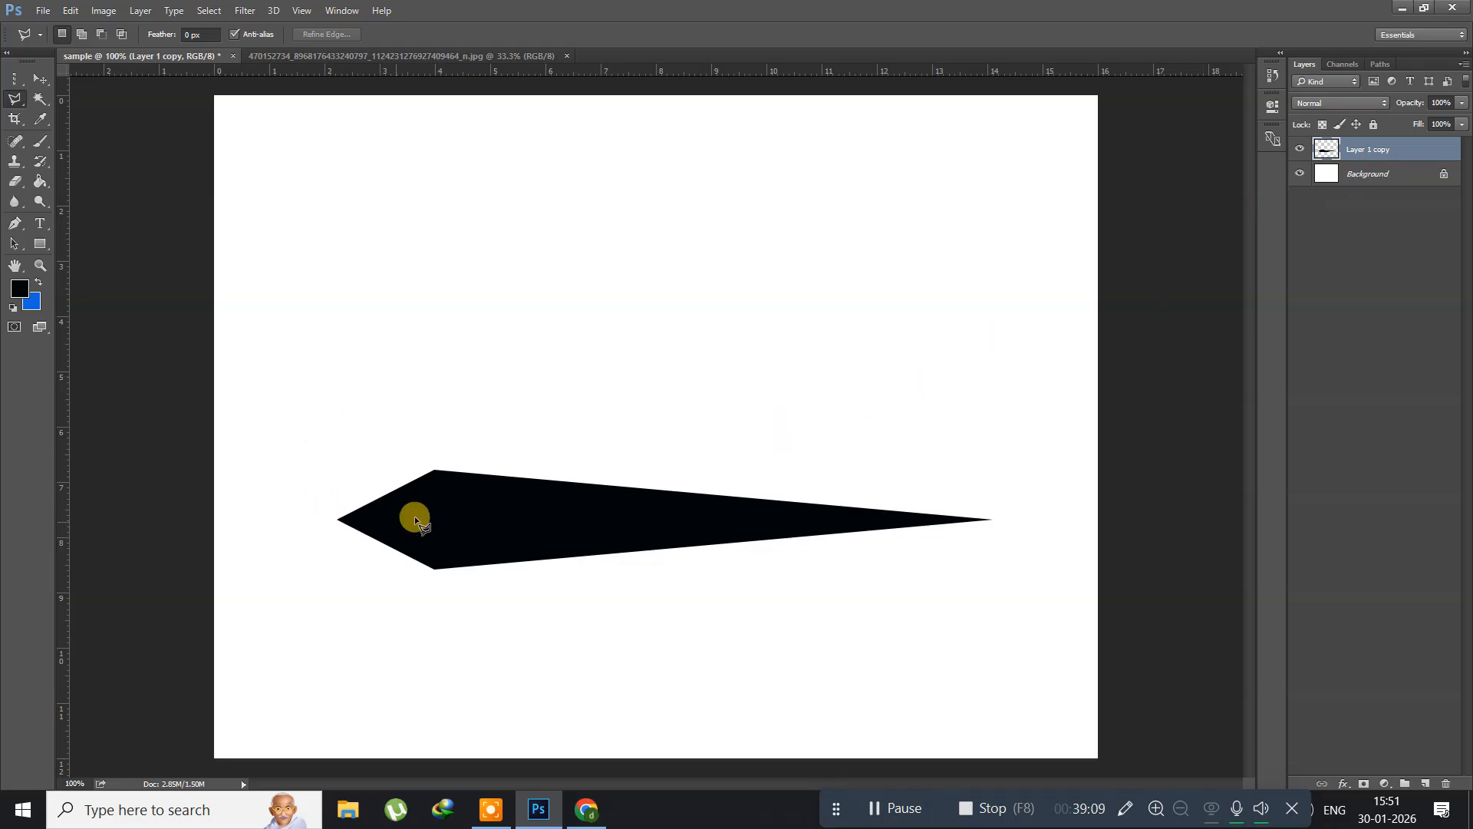
pyautogui.click(38, 78)
pyautogui.moveTo(462, 545); pyautogui.dragTo(484, 482)
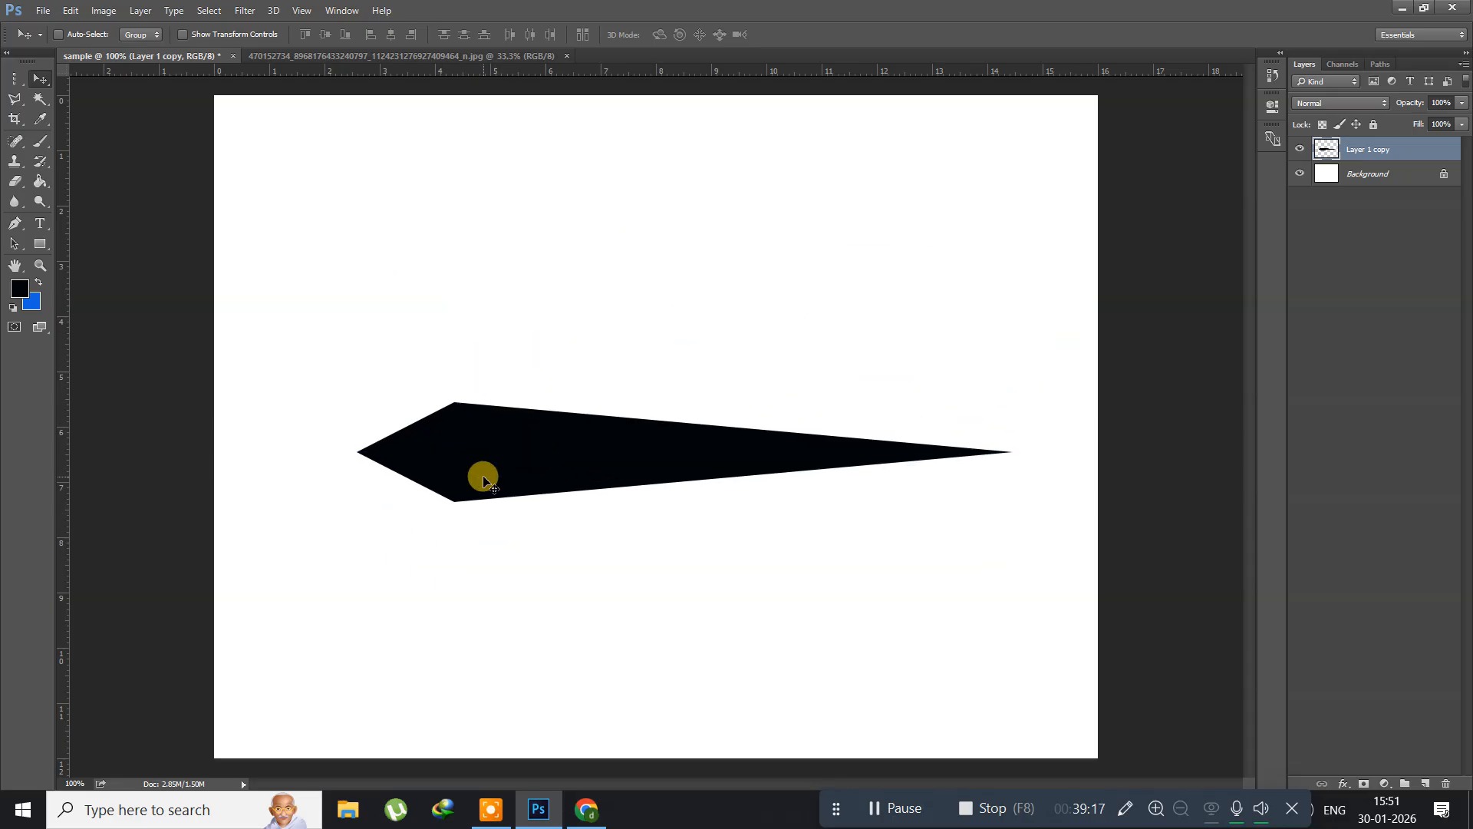
# Step: Delete the merged black shape's layer and show the grid over the blank canvas
pyautogui.press('Delete')
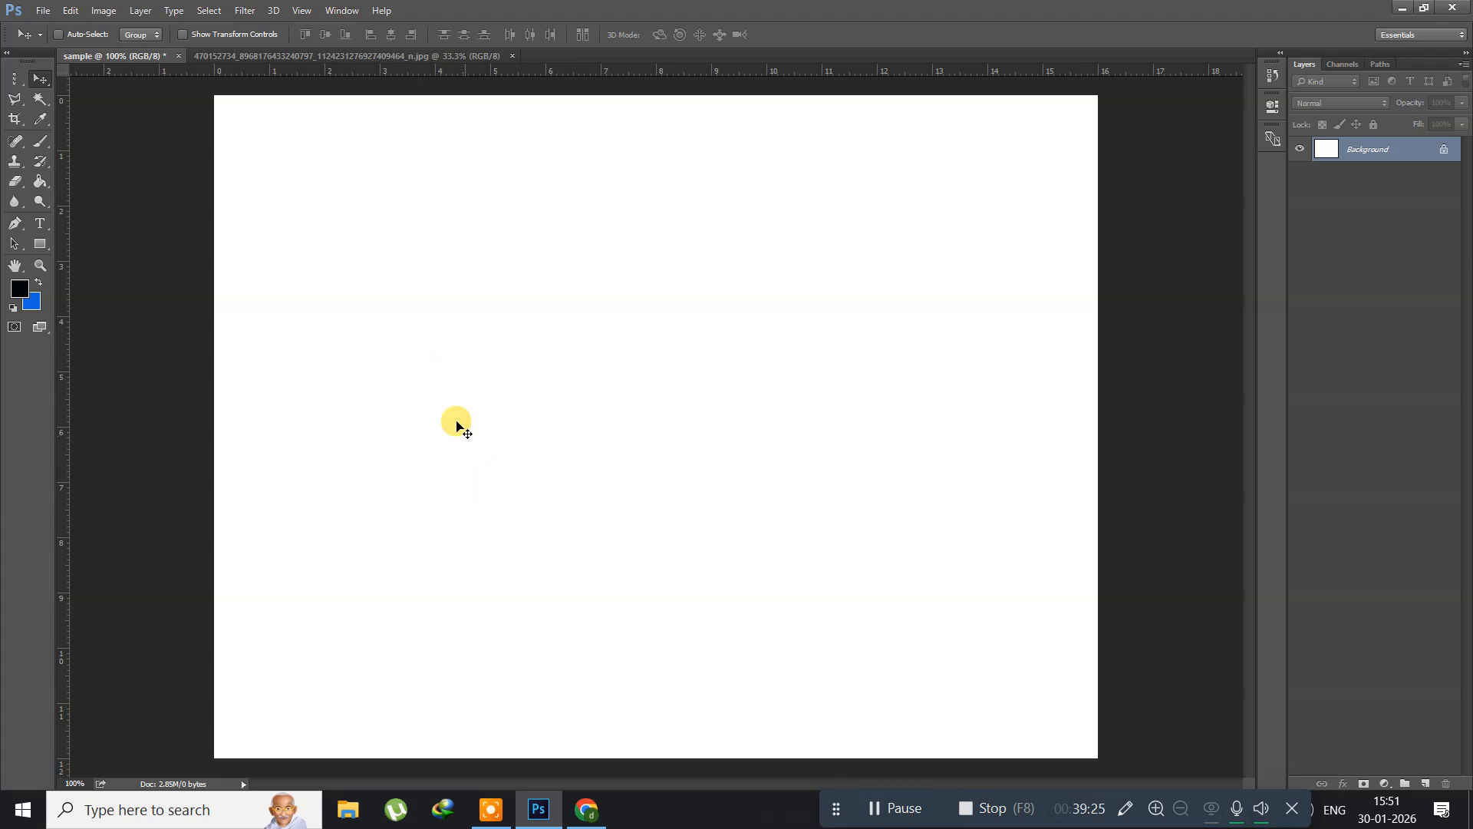
pyautogui.click(304, 12)
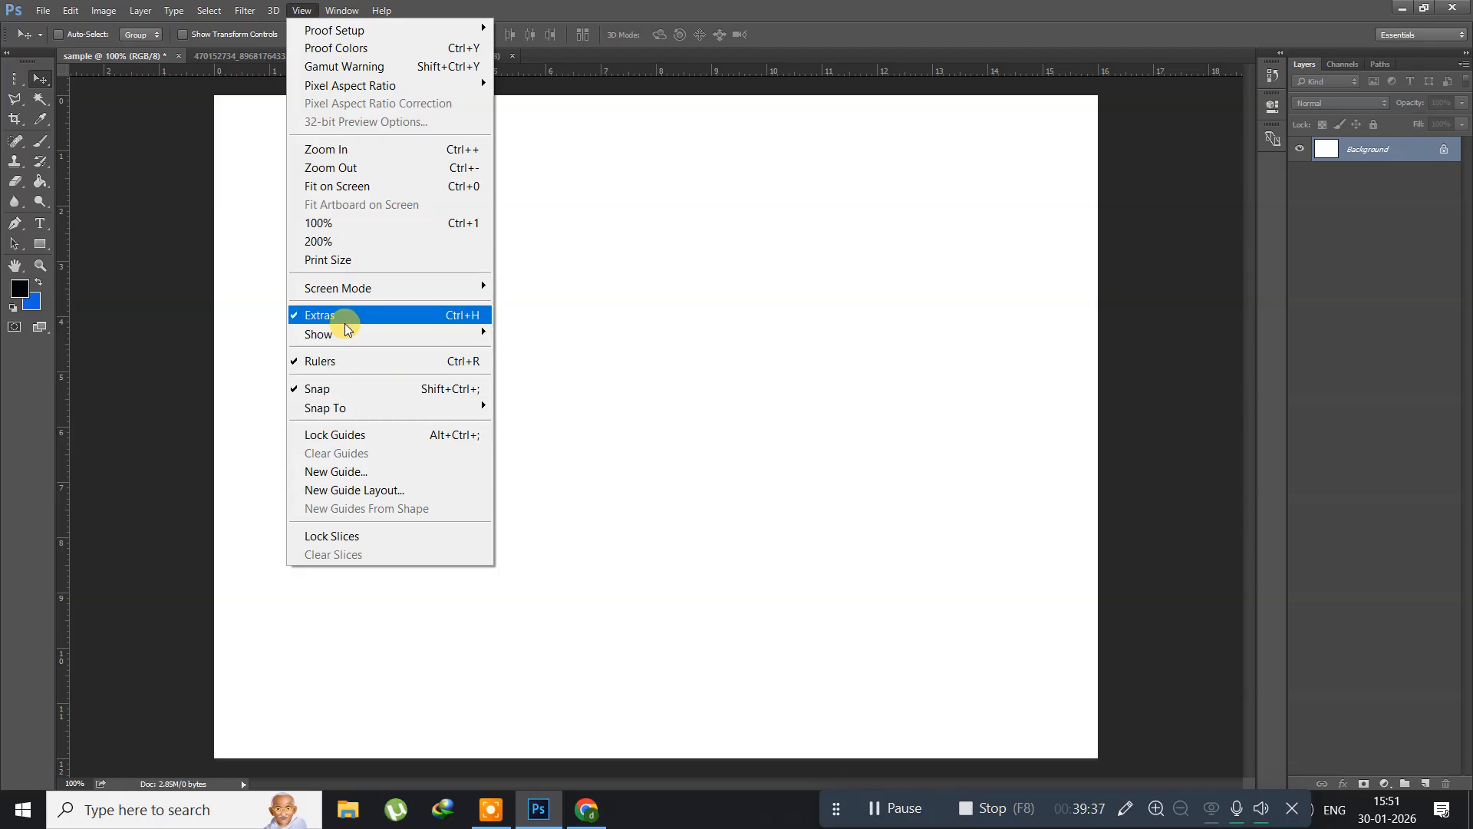
pyautogui.moveTo(420, 331)
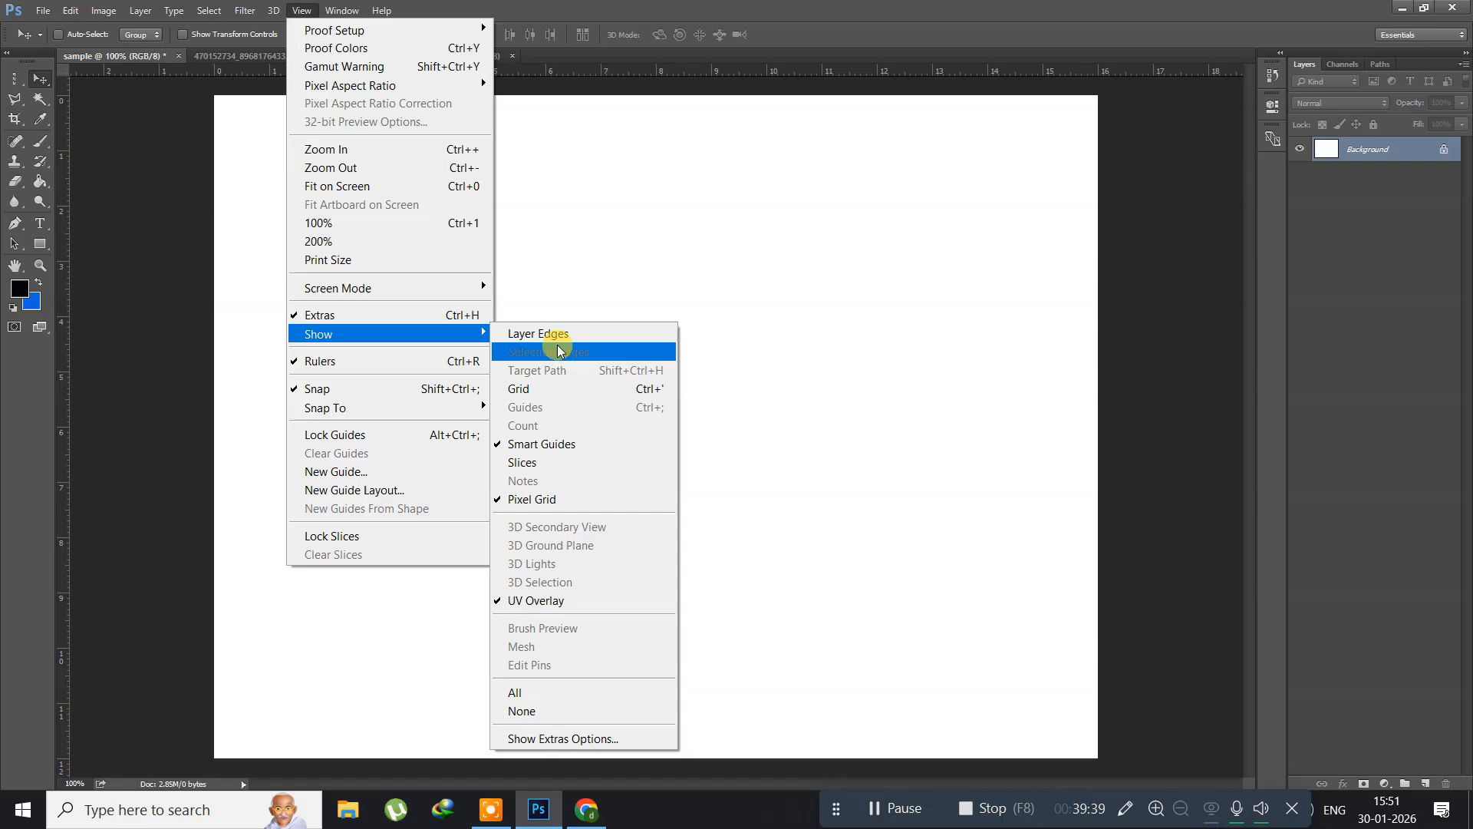
pyautogui.click(538, 389)
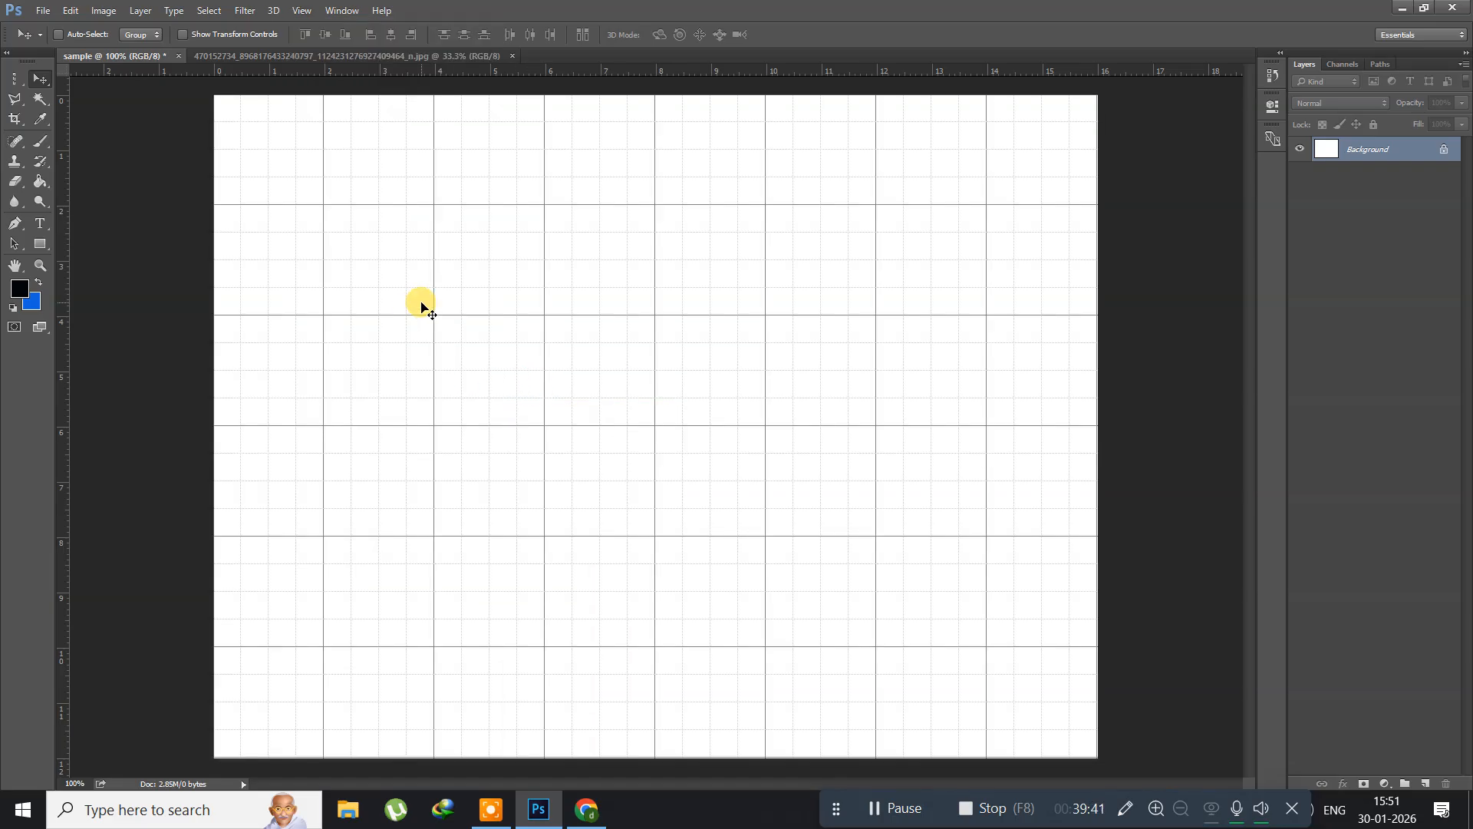
# Step: Draw a triangular Polygonal Lasso selection with grid corners at (4, 4), (8, 4) and (6, 6), and hide the grid
pyautogui.click(18, 107)
pyautogui.click(100, 113)
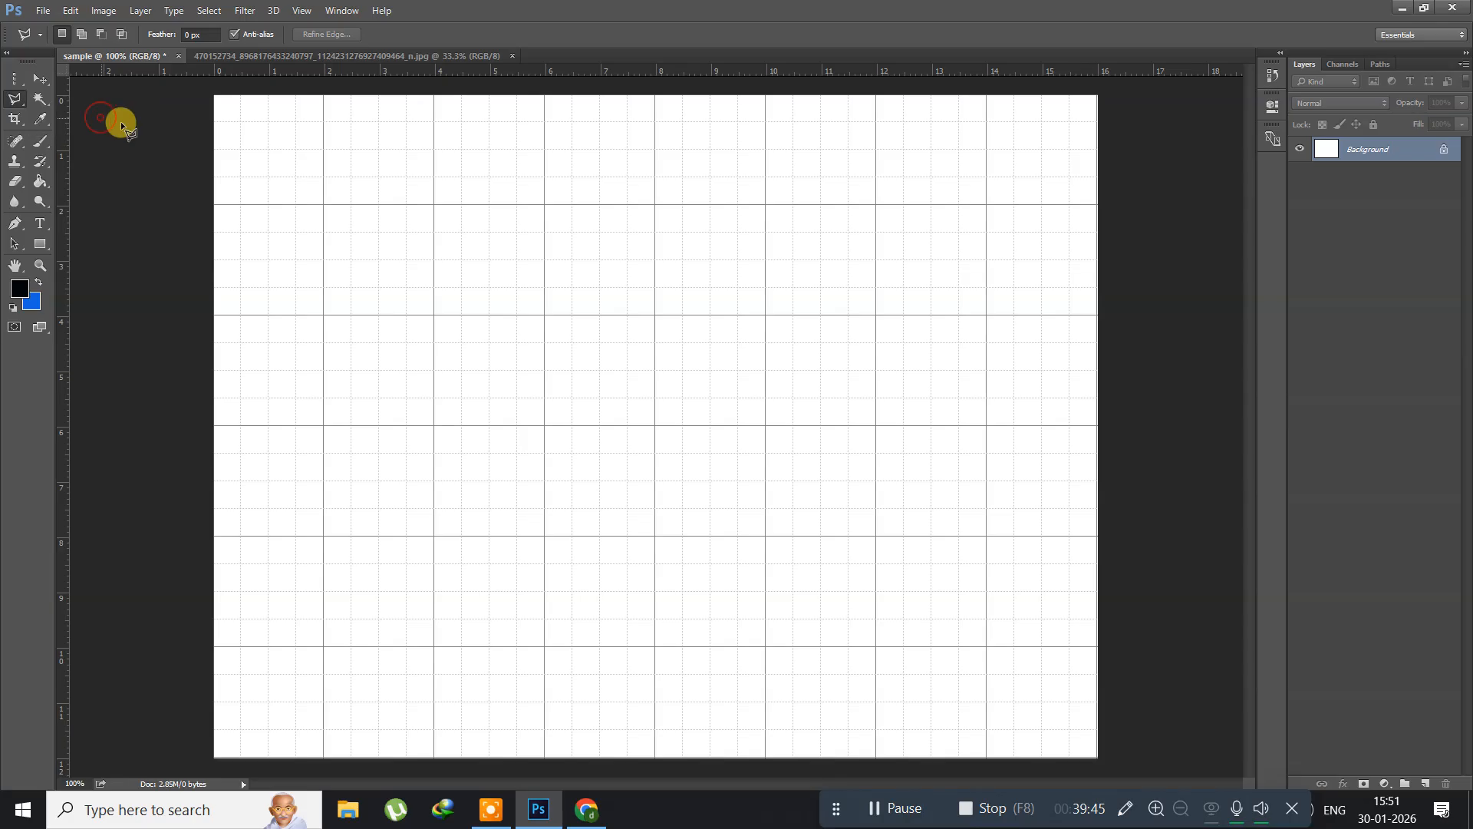
pyautogui.click(435, 317)
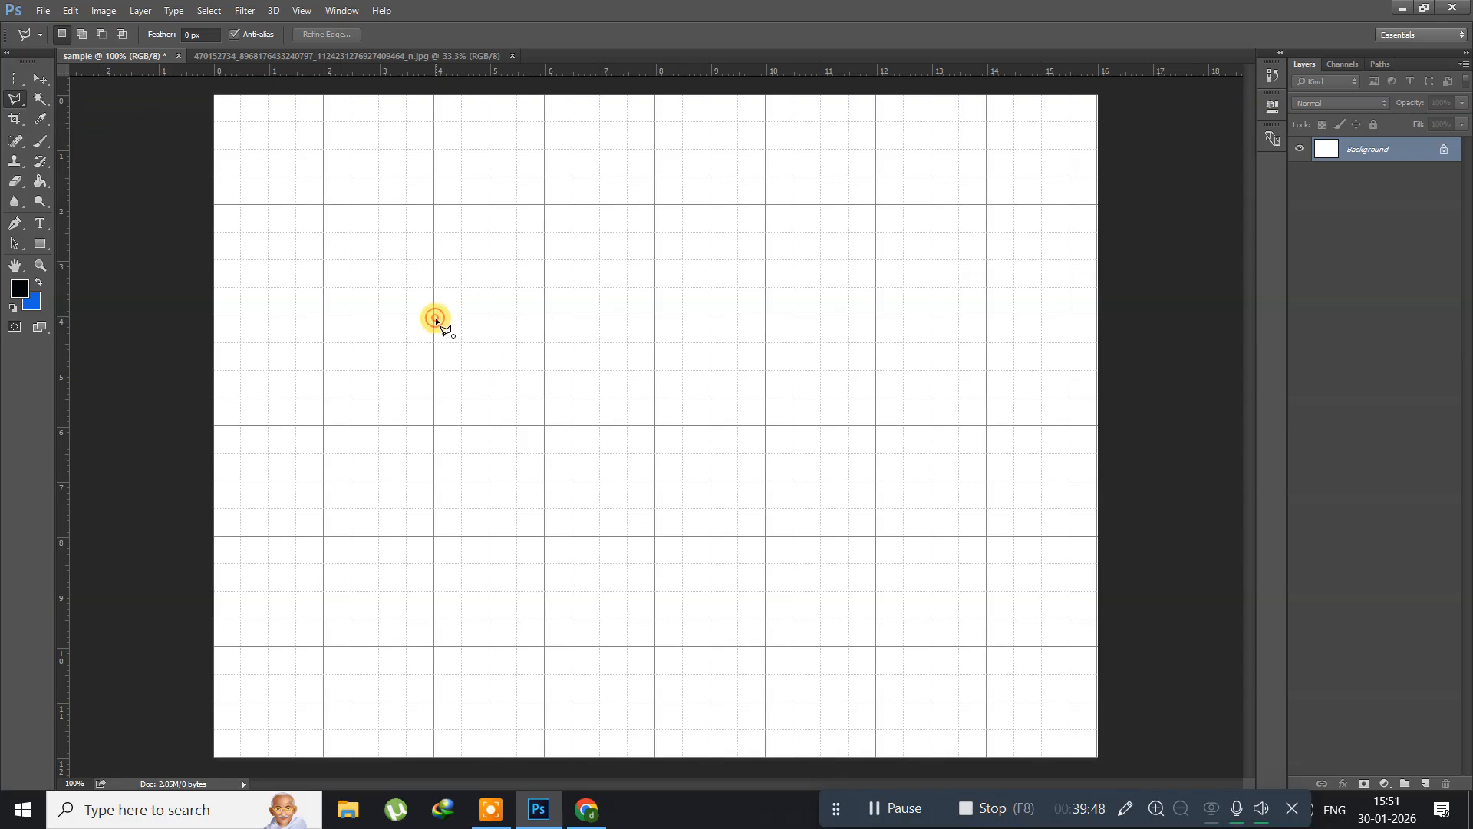
pyautogui.click(655, 316)
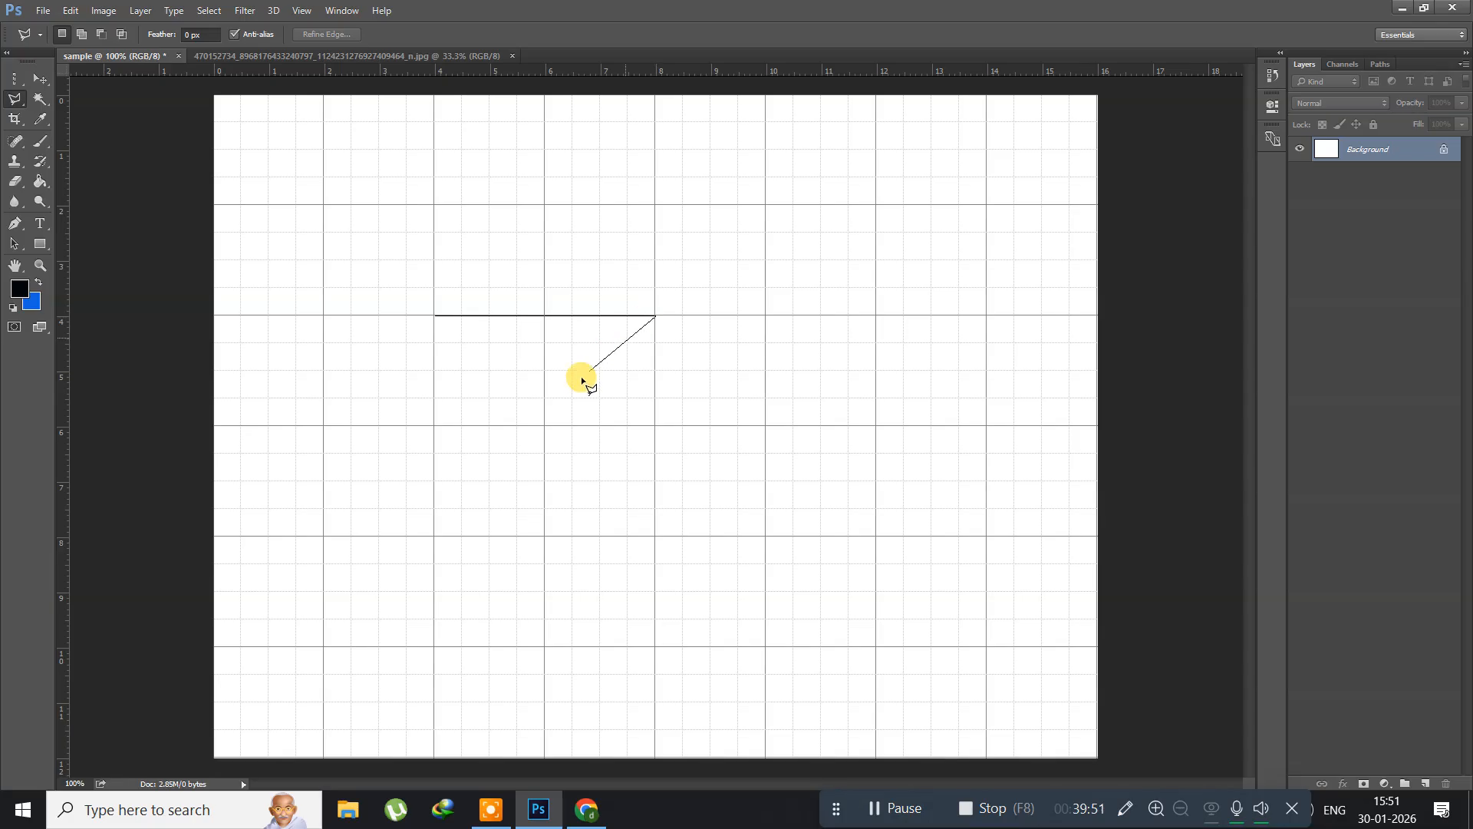
pyautogui.click(544, 426)
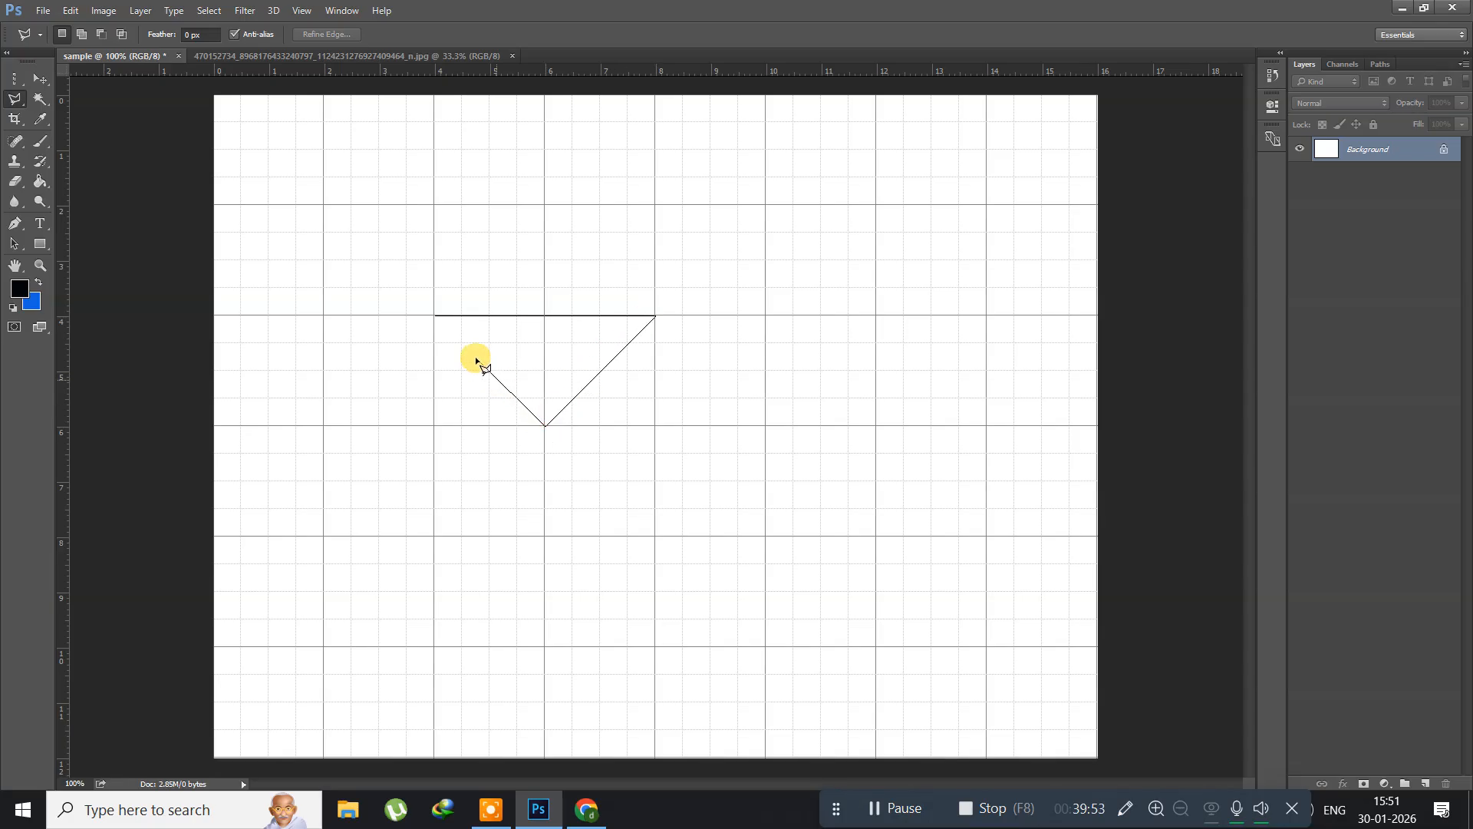
pyautogui.click(436, 317)
pyautogui.hotkey('ctrl', "'")
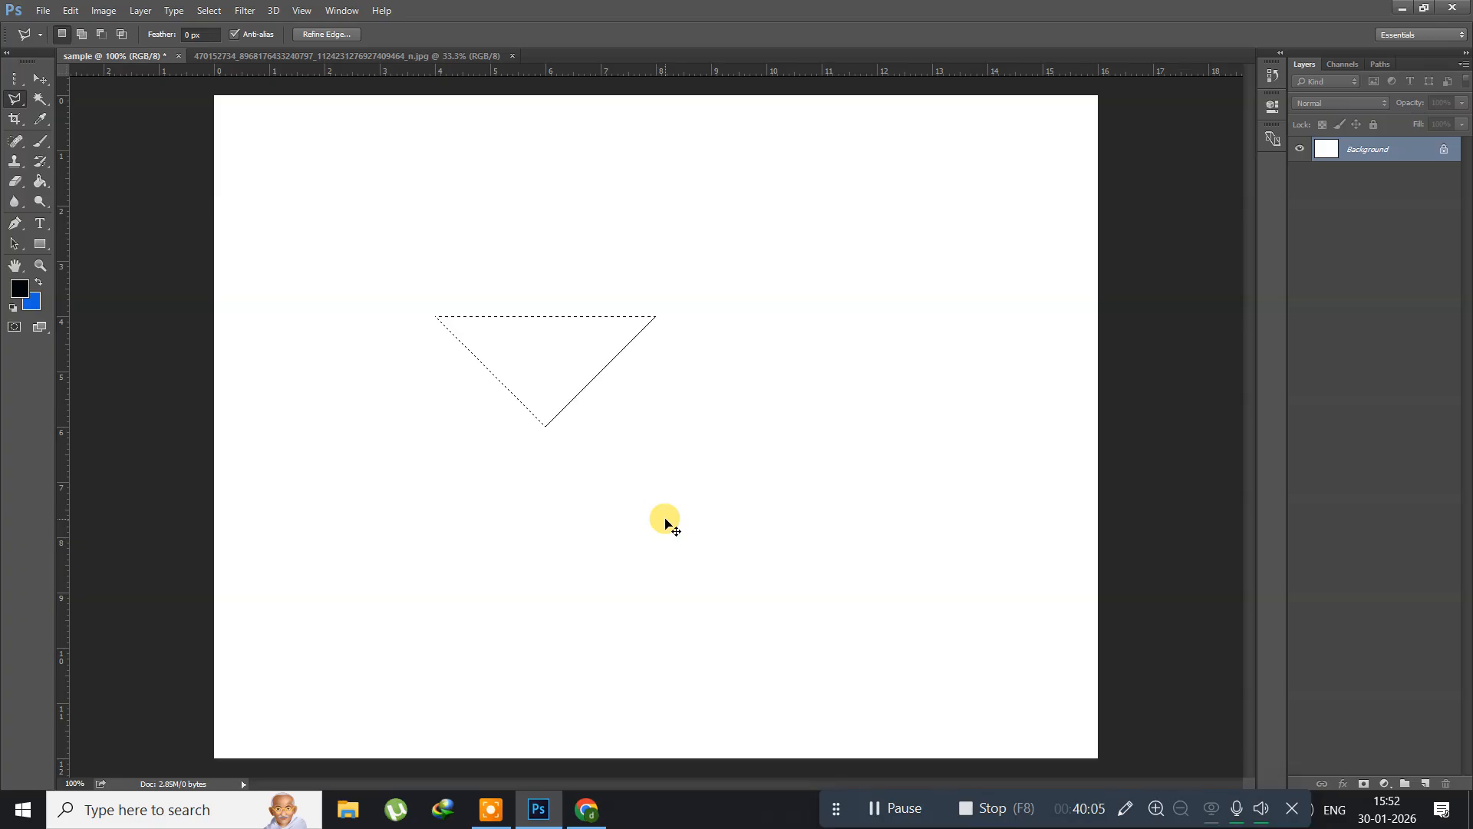
# Step: Fill the triangular selection with red #fd0528 as the foreground color on a new layer, and deselect it
pyautogui.hotkey('ctrl', 'shift', 'n')
pyautogui.press('Return')
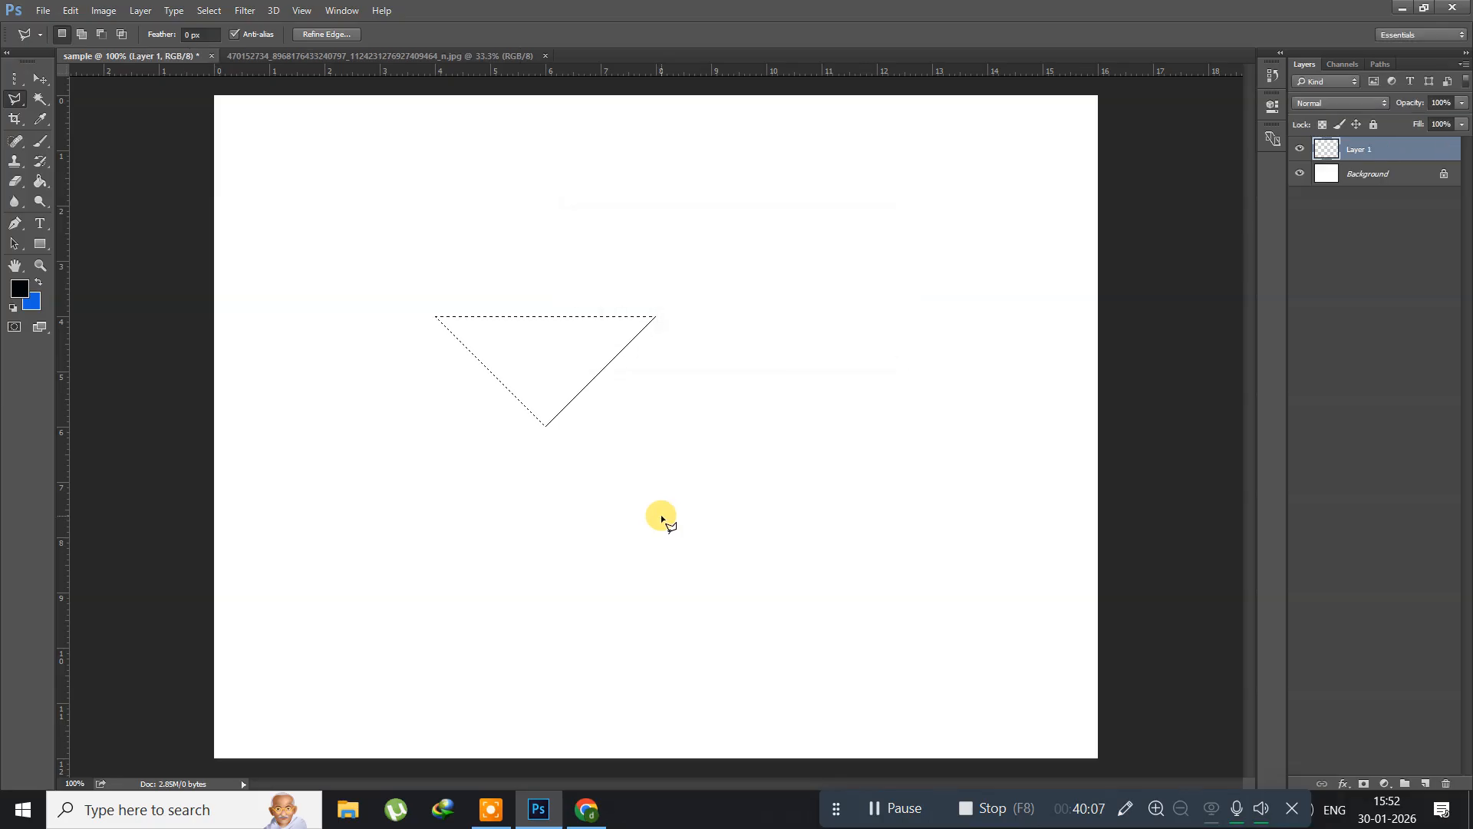
pyautogui.click(21, 292)
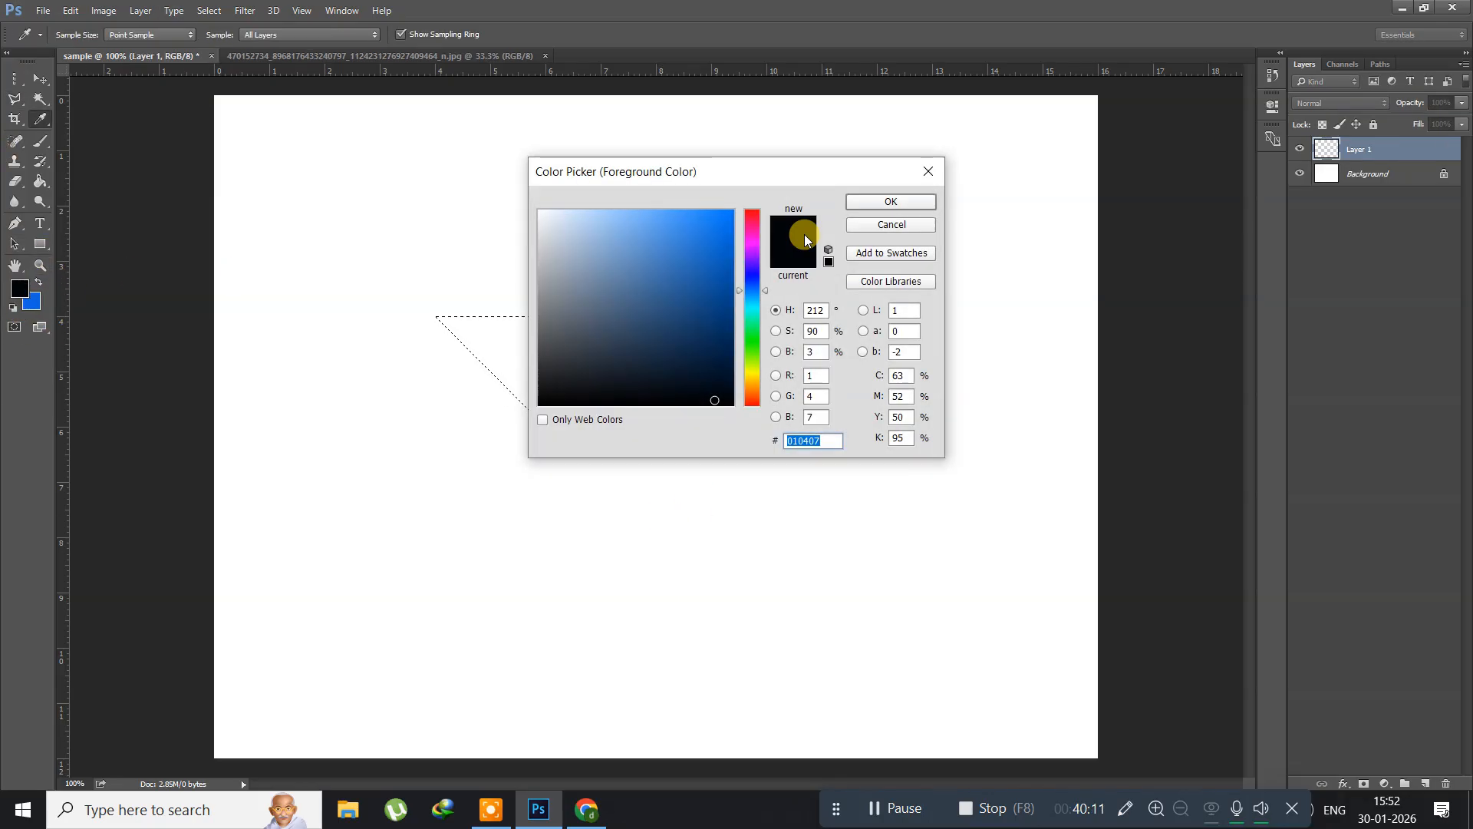
pyautogui.click(752, 220)
pyautogui.click(729, 212)
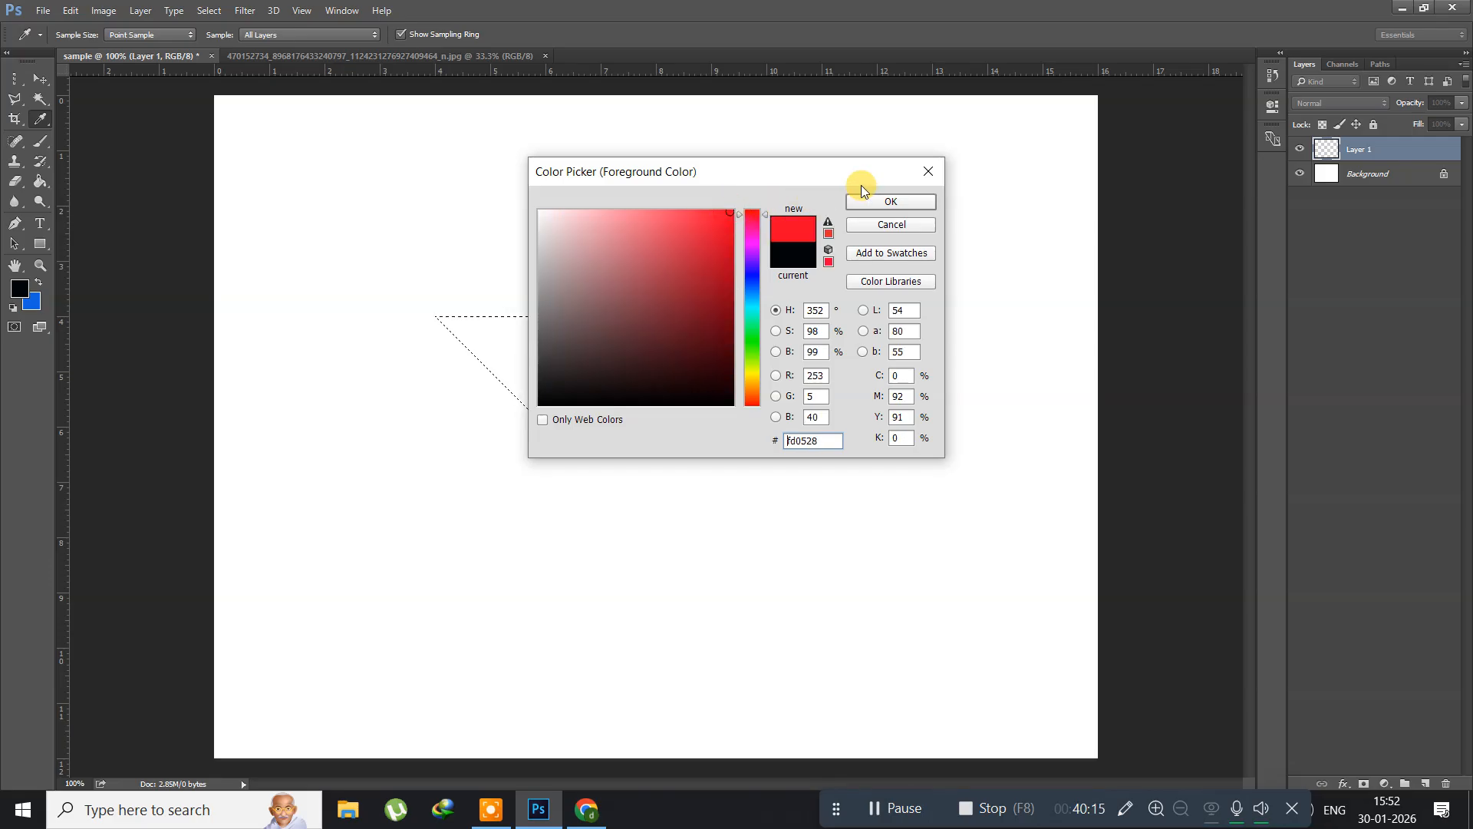
pyautogui.click(874, 201)
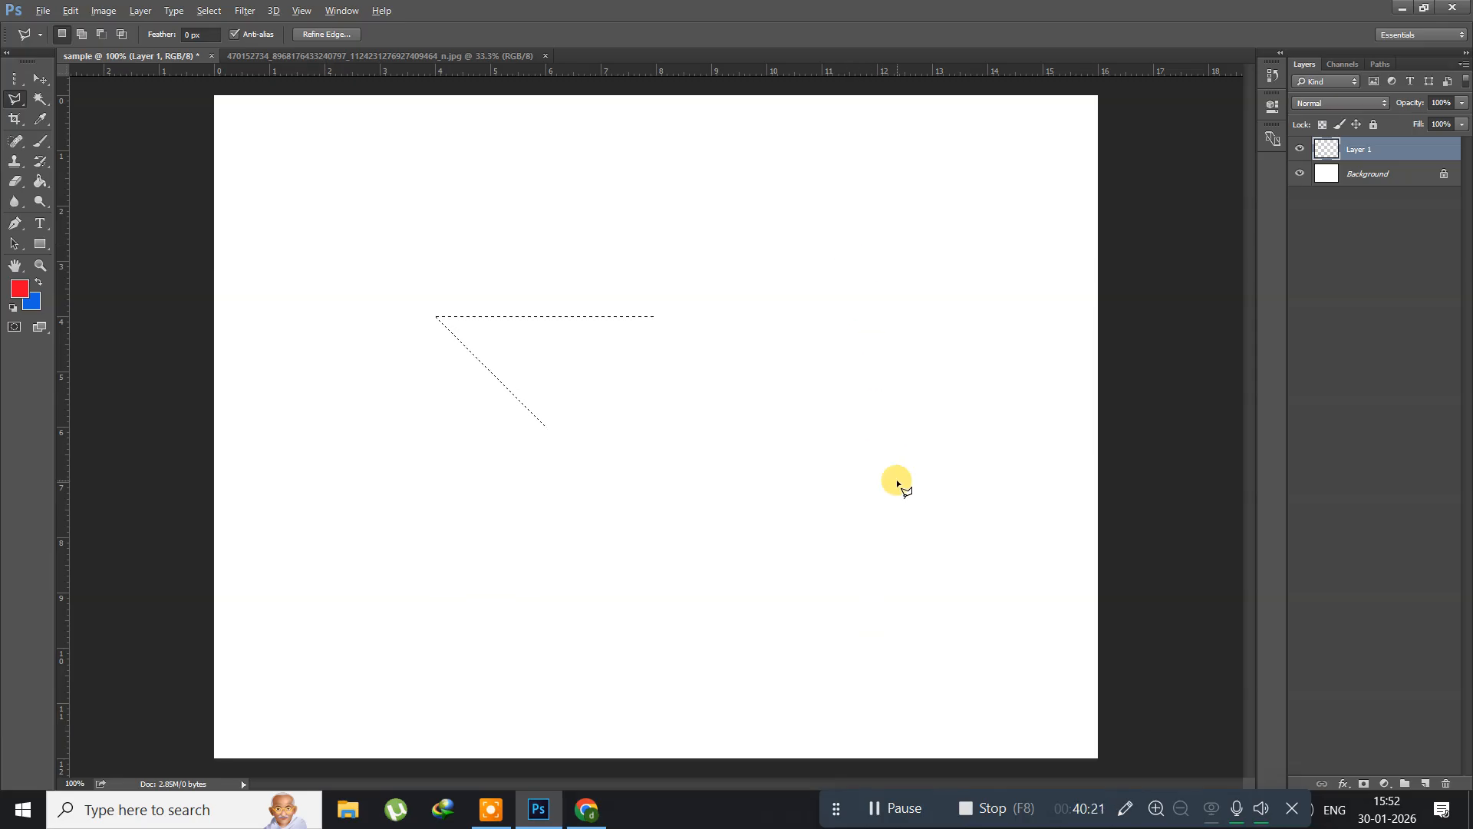
pyautogui.hotkey('alt', 'BackSpace')
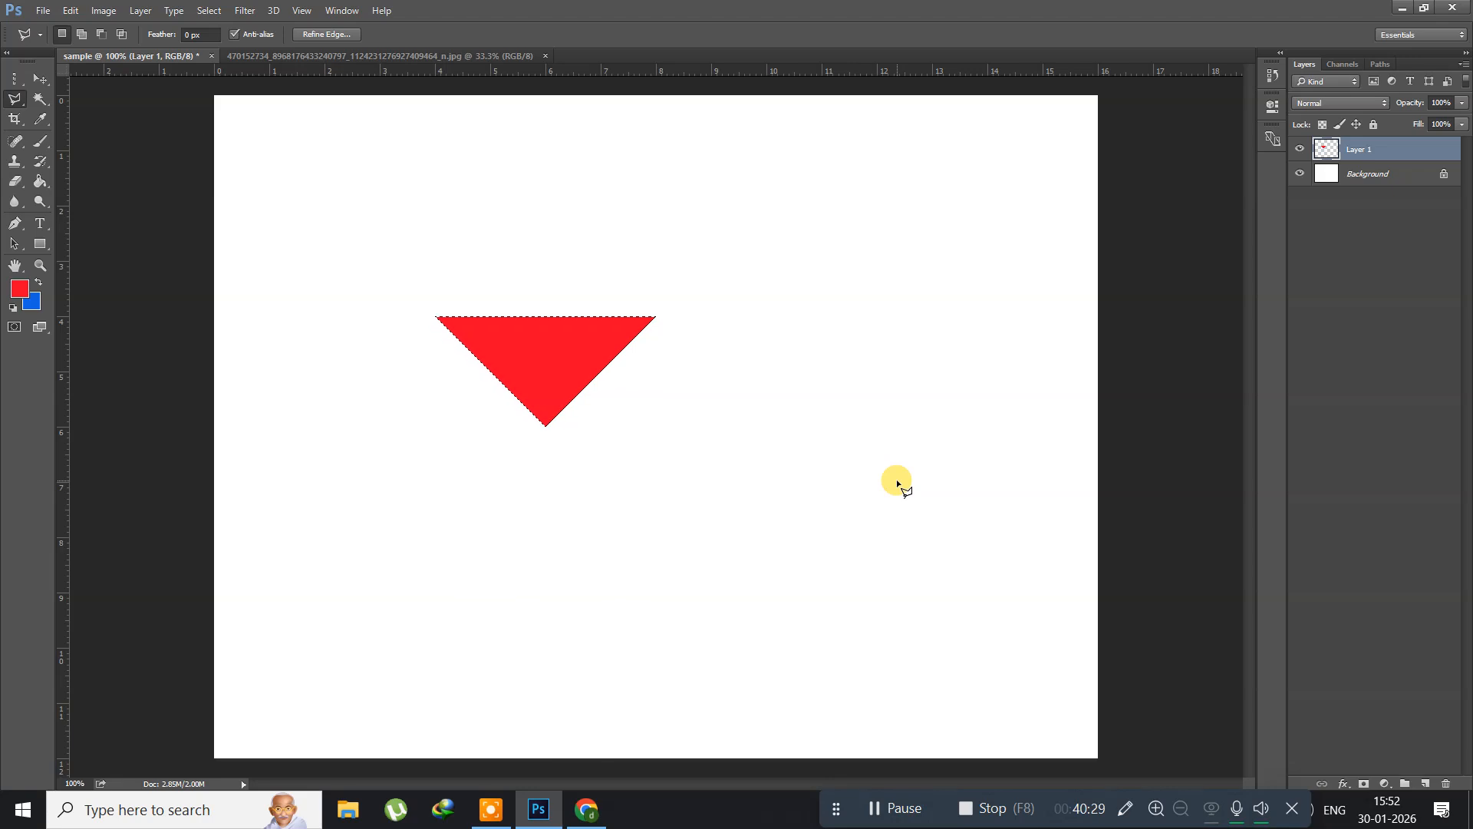
pyautogui.hotkey('ctrl', 'd')
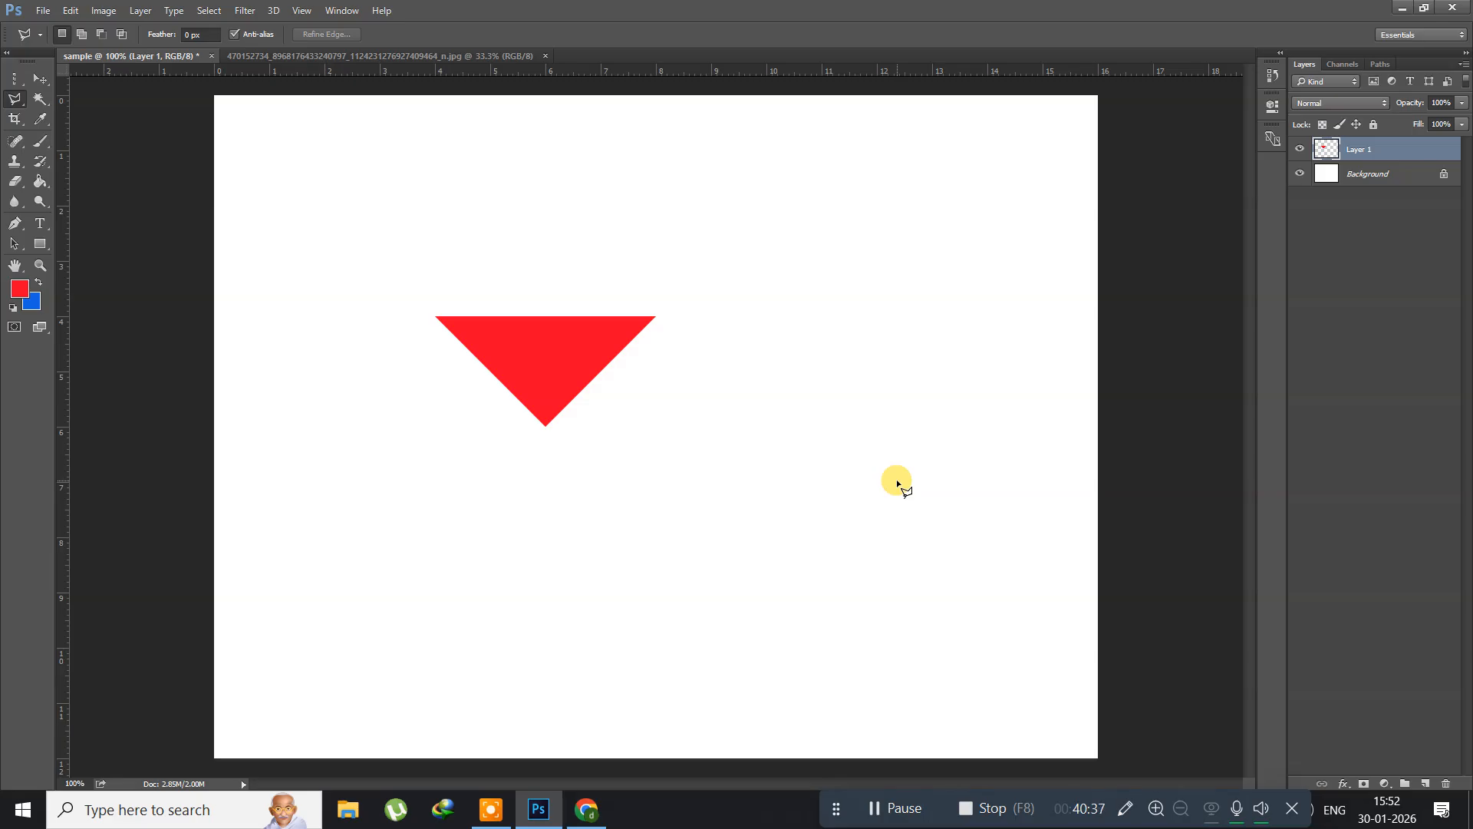
# Step: Duplicate the red triangle layer and flip the copy vertically about the triangle's lower tip
pyautogui.hotkey('ctrl', 'j')
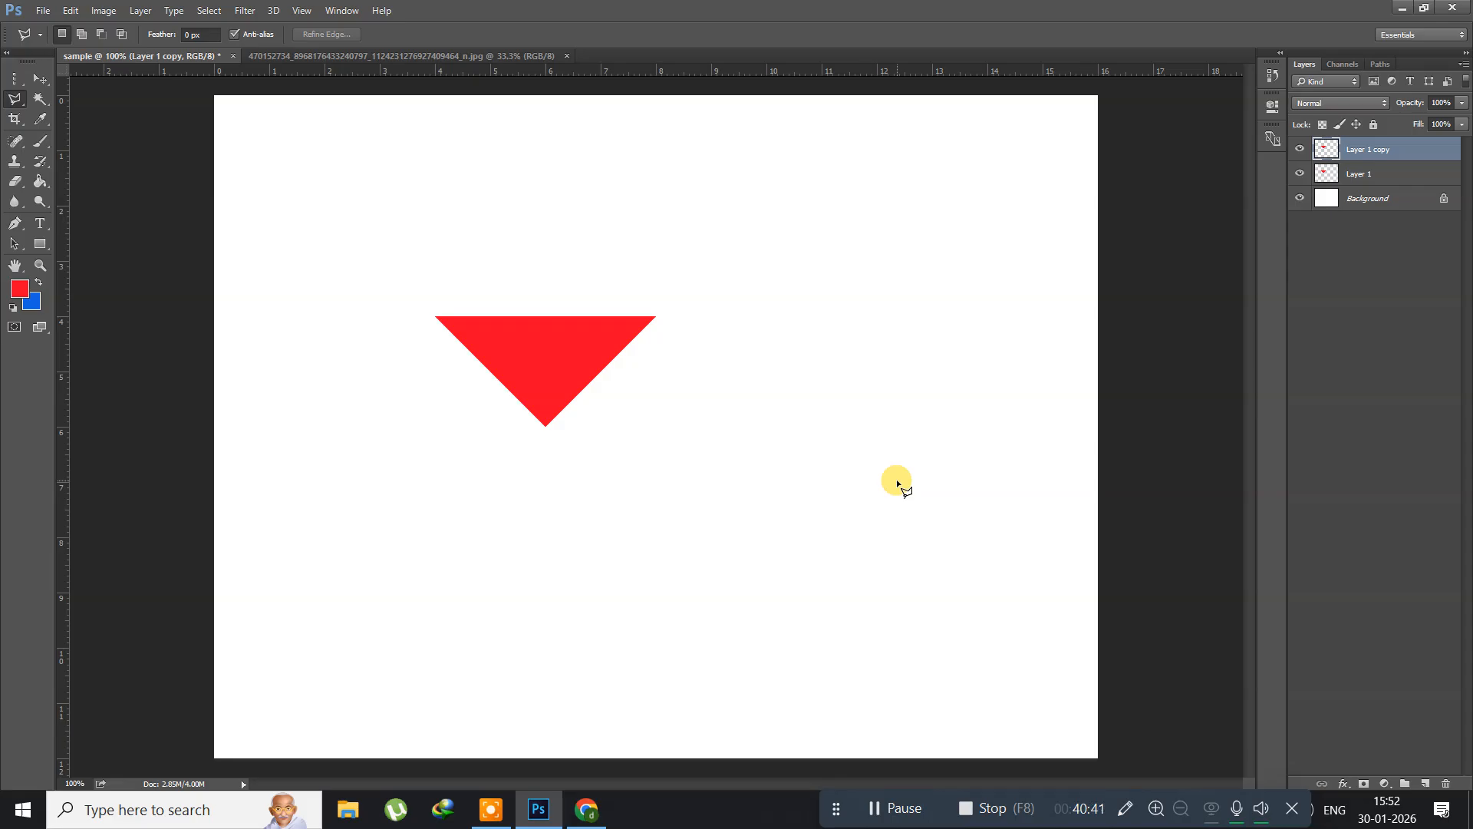
pyautogui.hotkey('ctrl', 't')
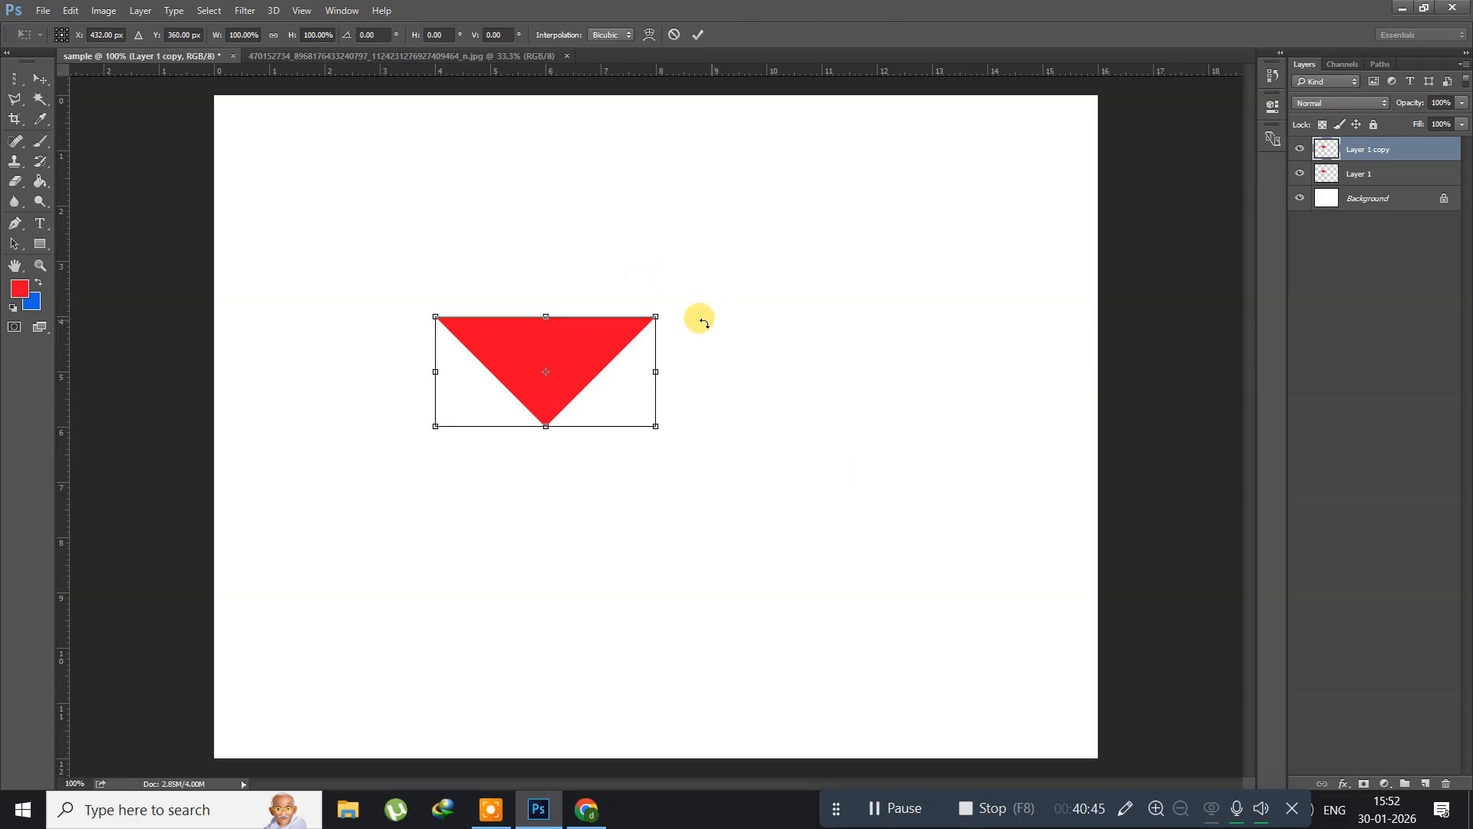
pyautogui.moveTo(546, 375); pyautogui.dragTo(546, 426)
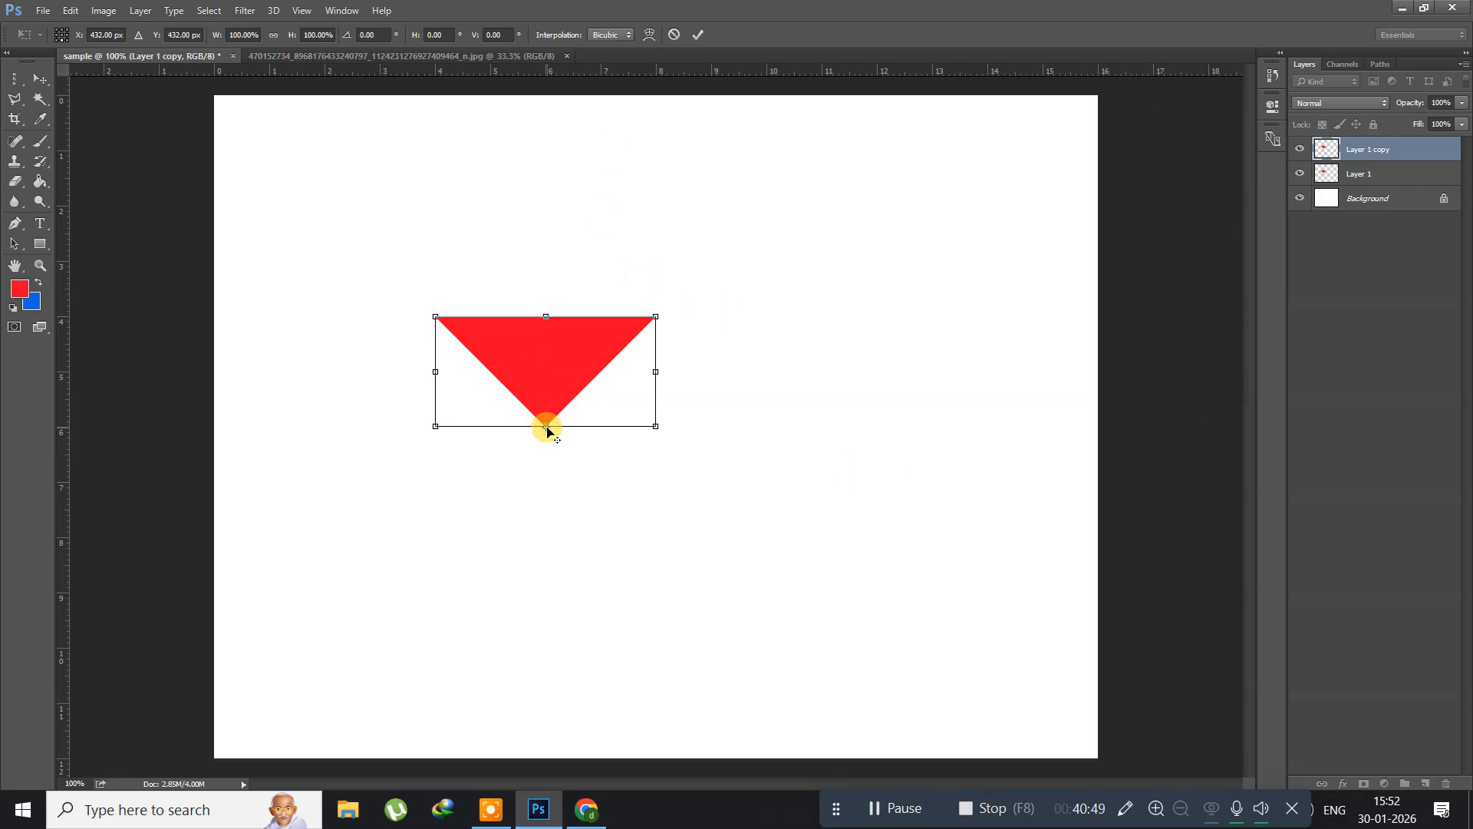
pyautogui.rightClick(522, 328)
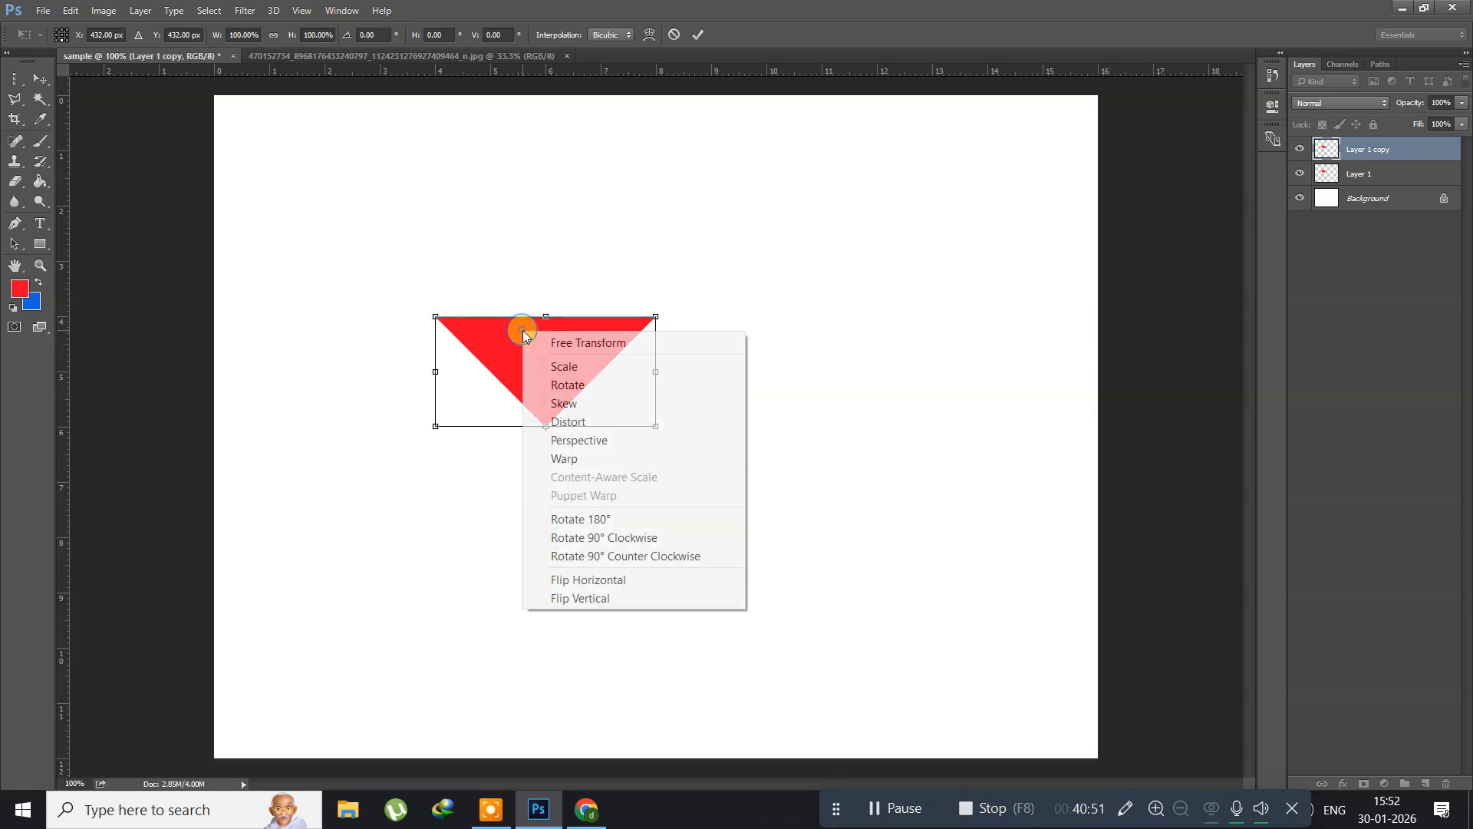
pyautogui.click(537, 597)
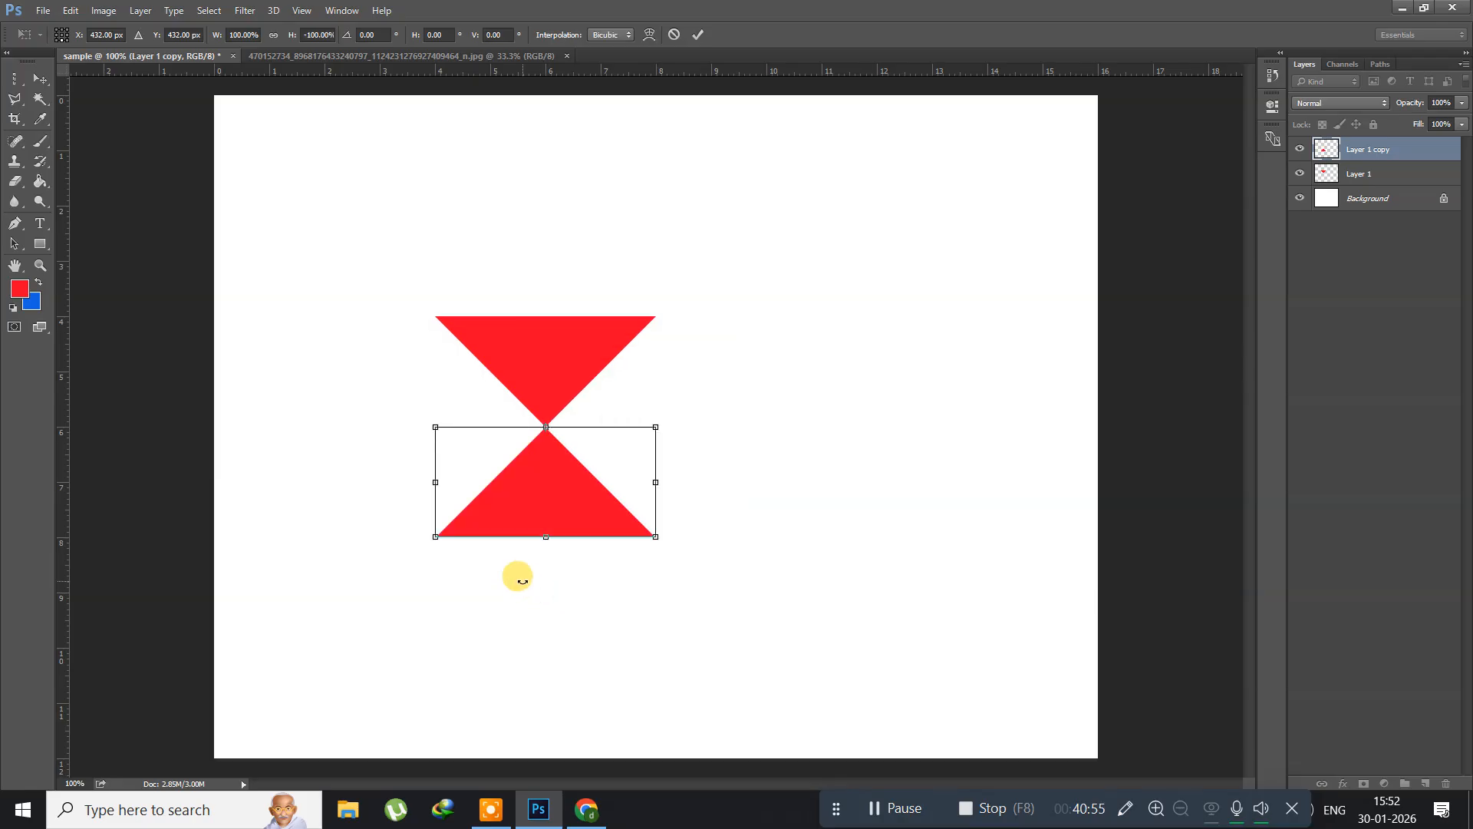
pyautogui.press('Return')
pyautogui.press('l')
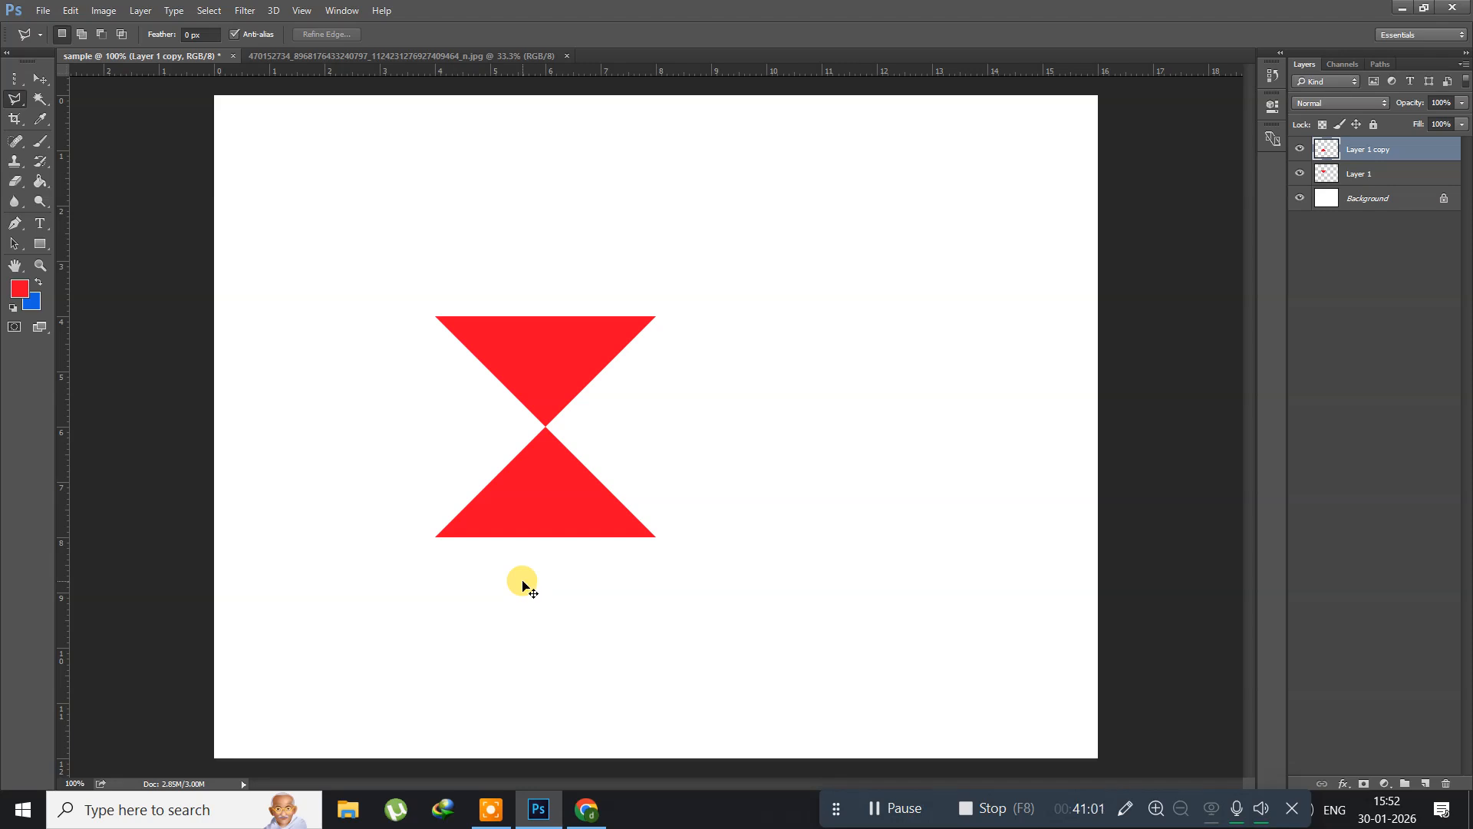
# Step: Duplicate both red triangle layers together and rotate the copies 90° clockwise about their shared centre point
pyautogui.hotkey('ctrl', 'alt', 'a')
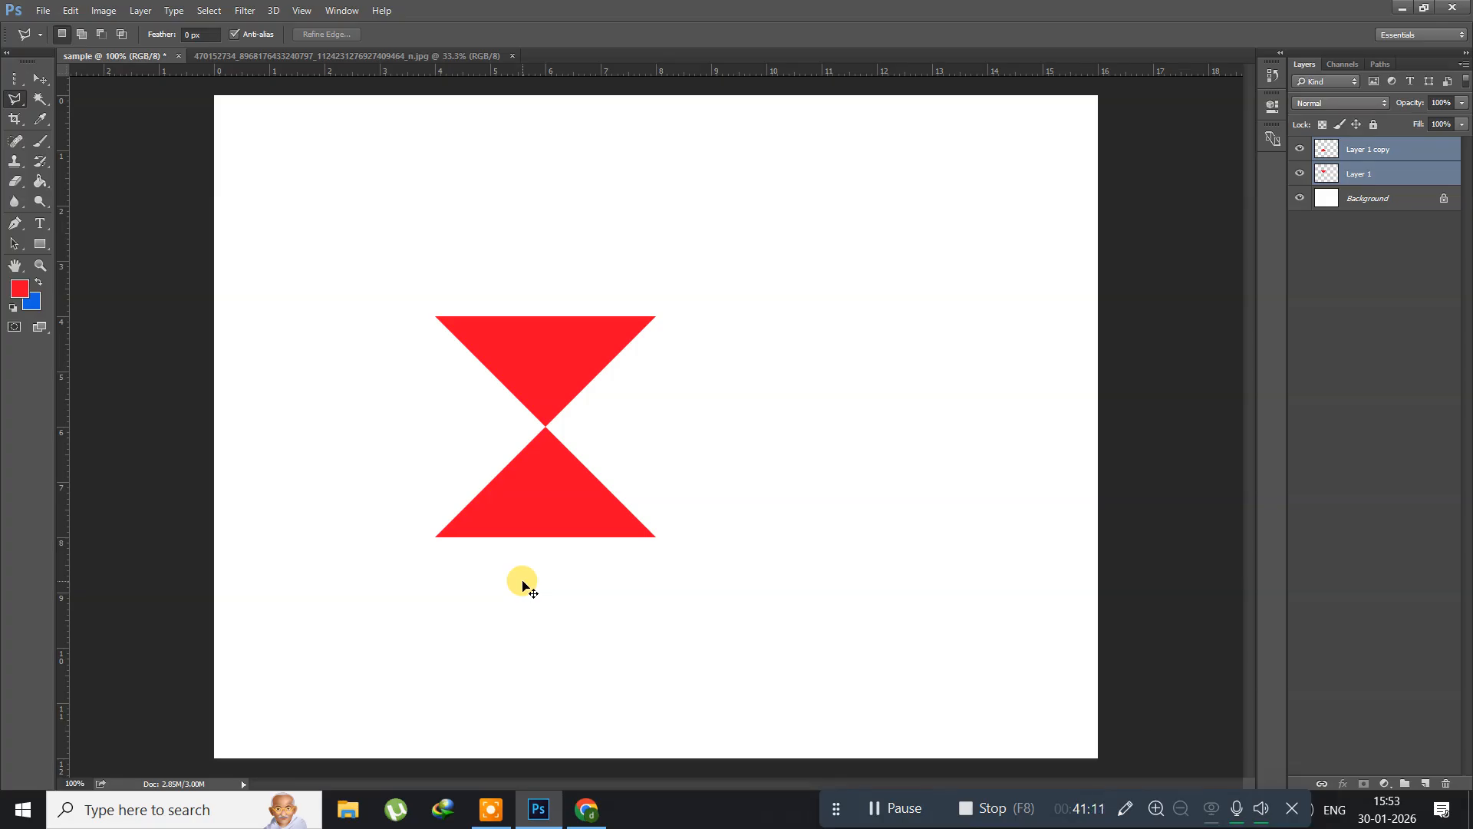
pyautogui.hotkey('ctrl', 'j')
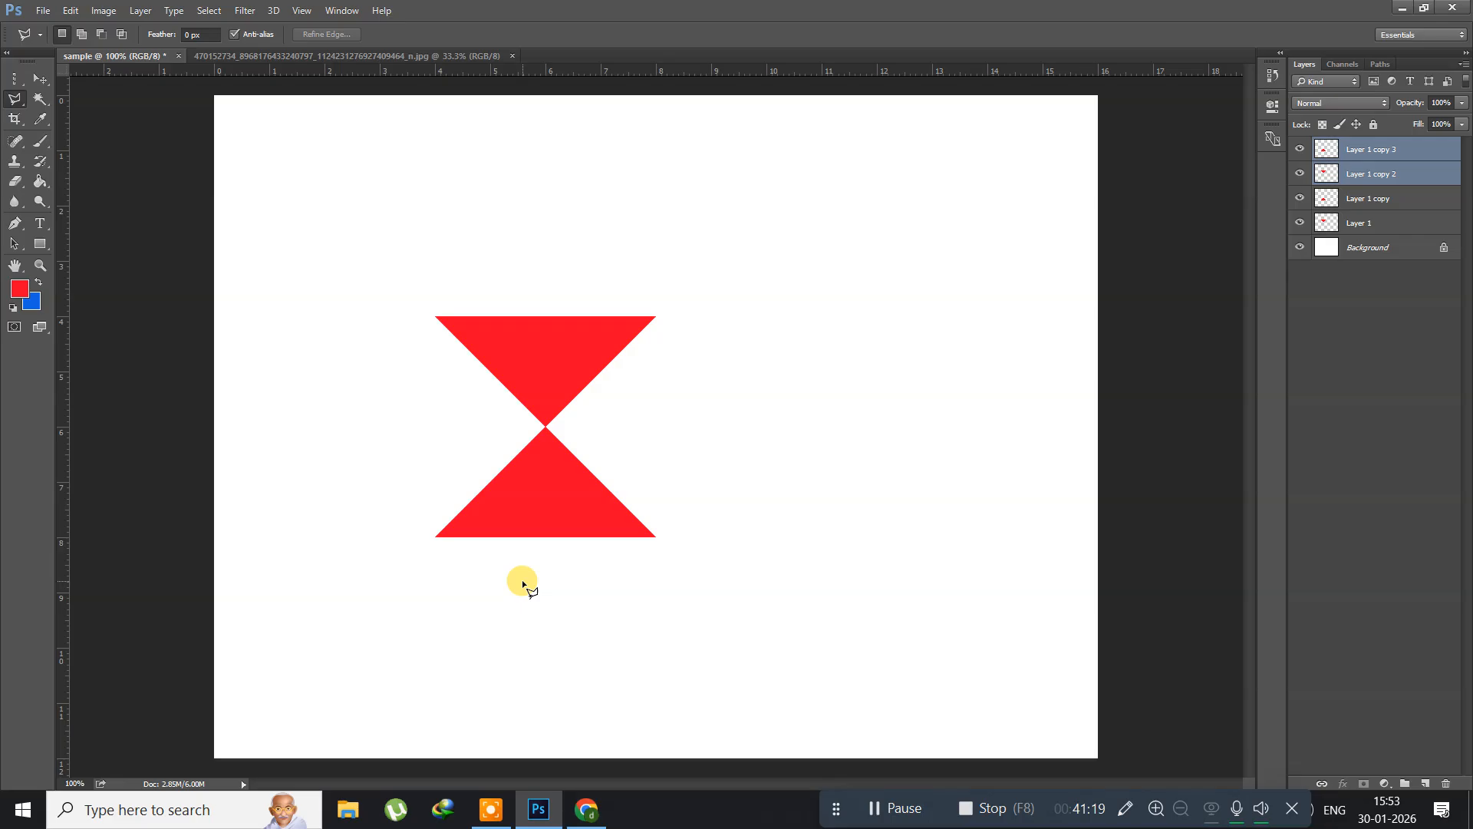
pyautogui.hotkey('ctrl', 't')
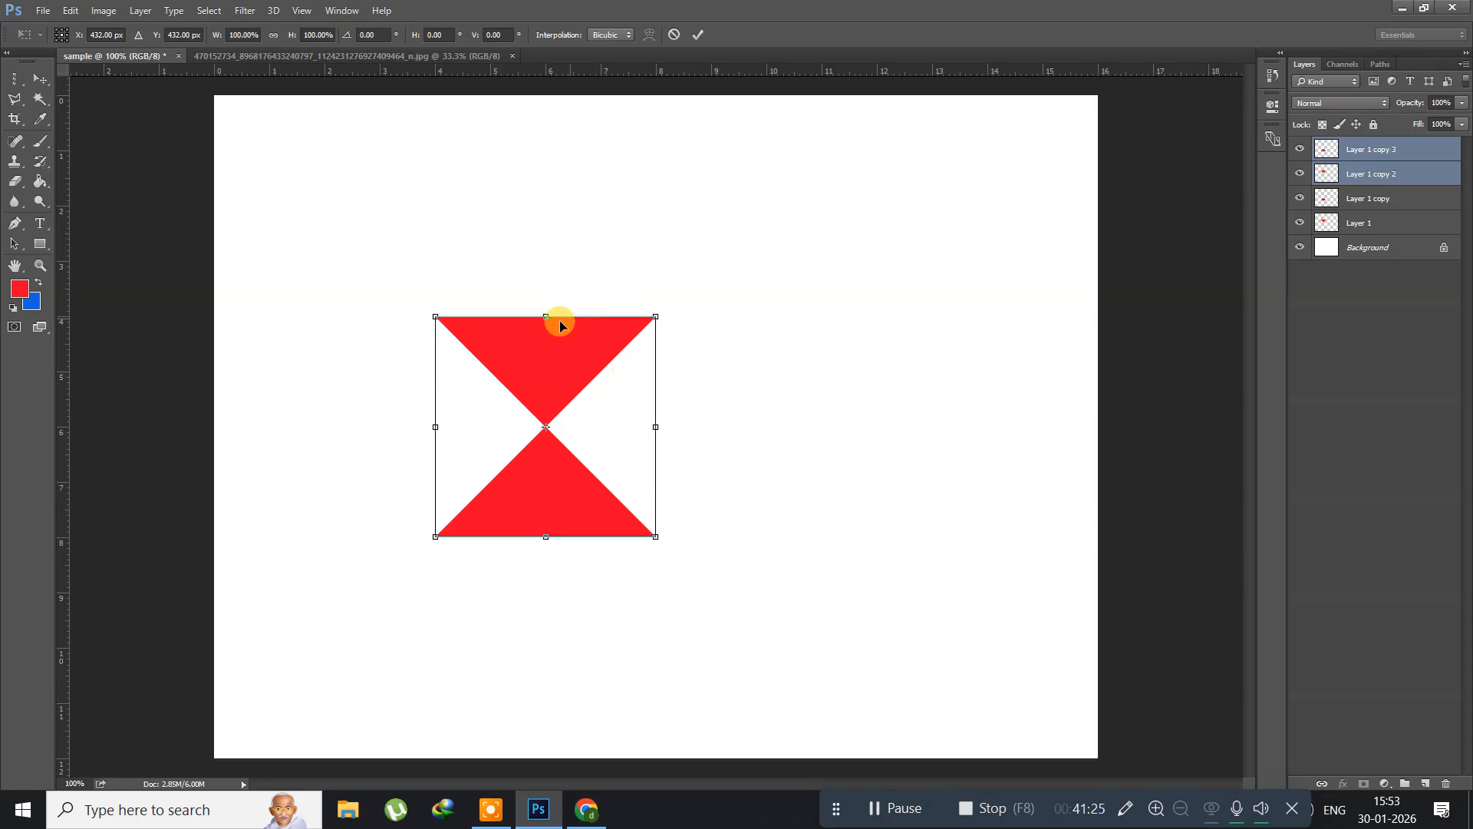
pyautogui.rightClick(502, 347)
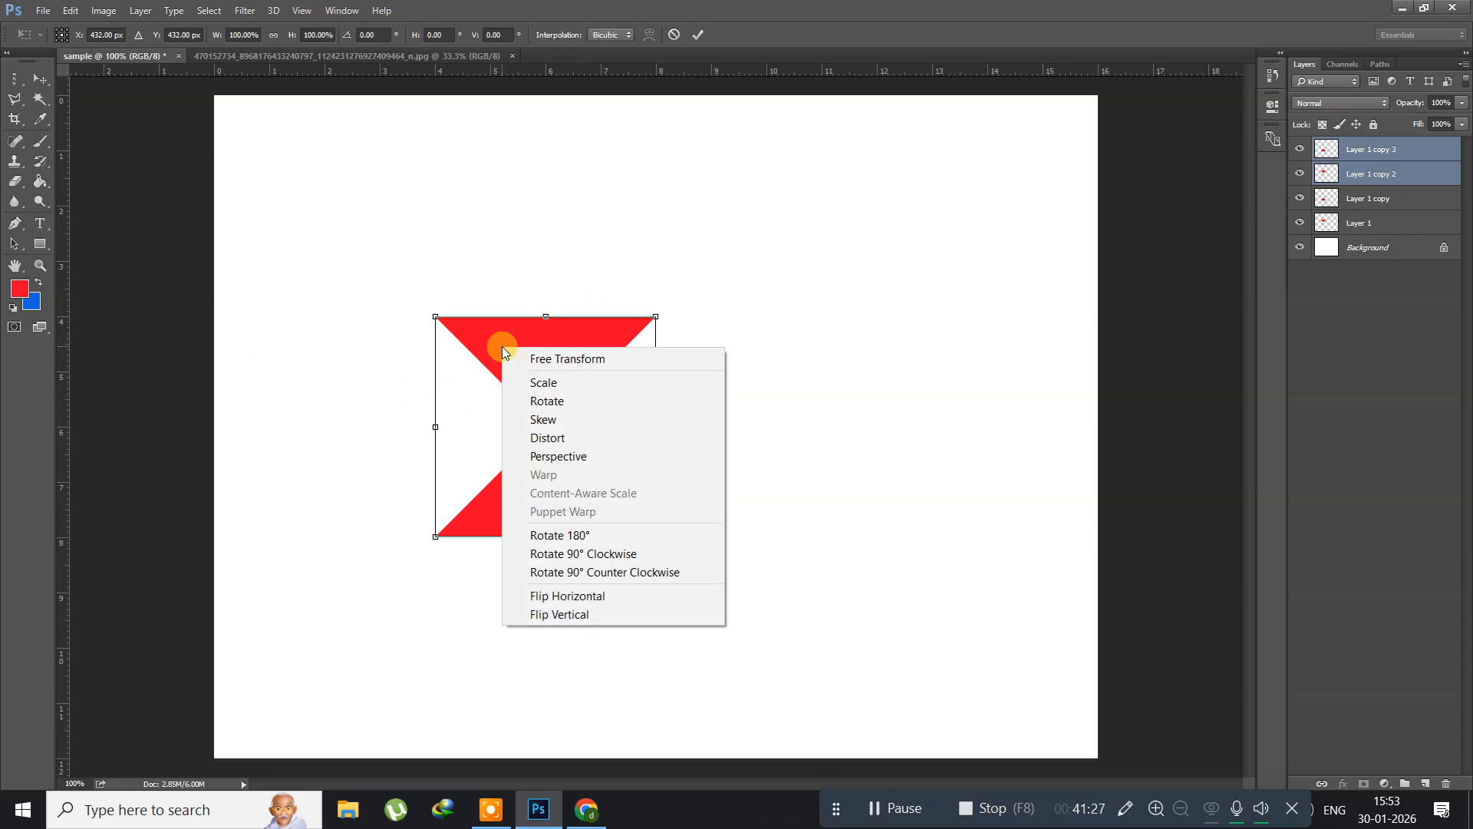
pyautogui.click(561, 554)
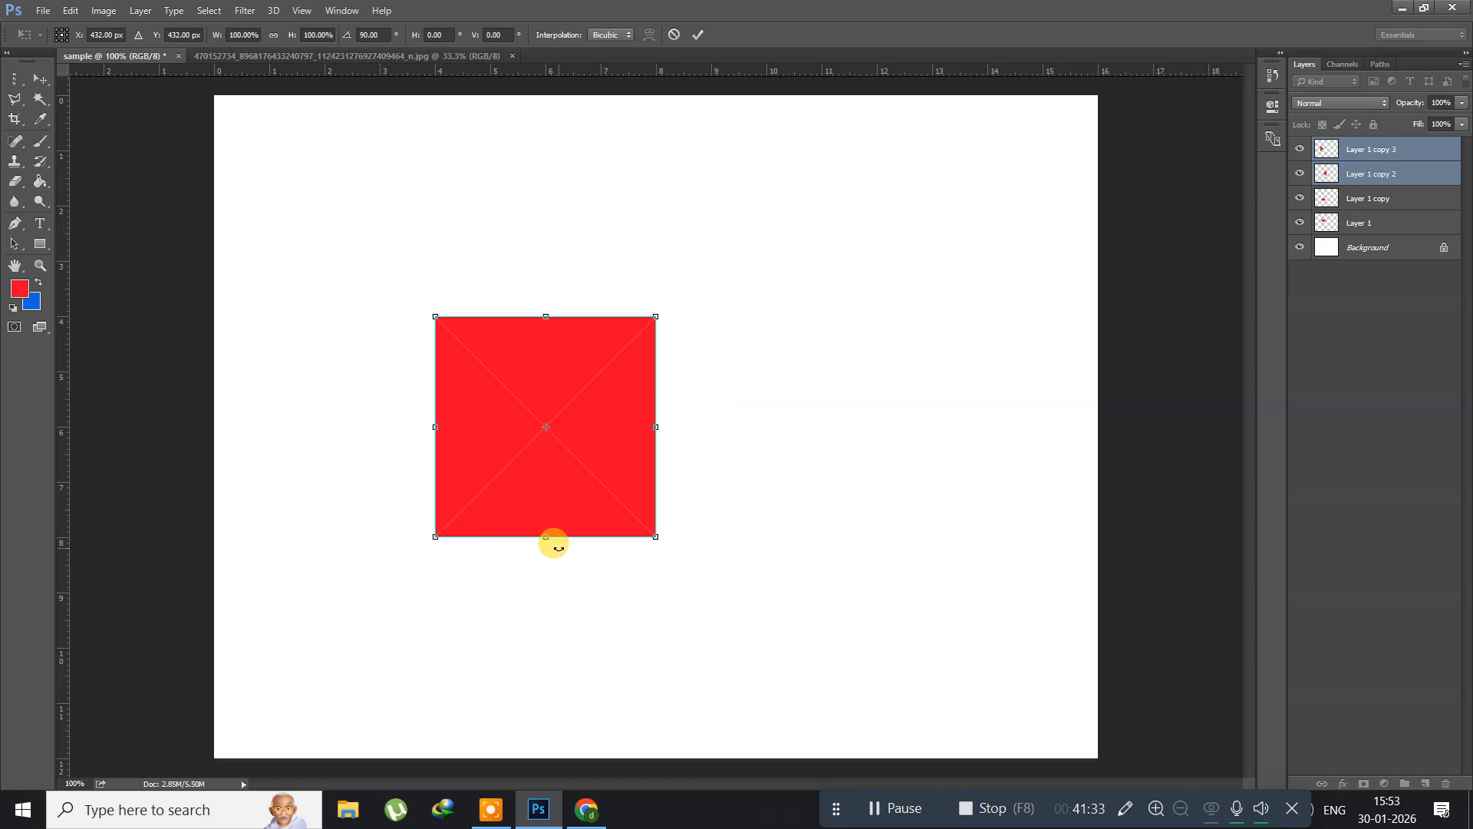
pyautogui.press('Return')
pyautogui.press('l')
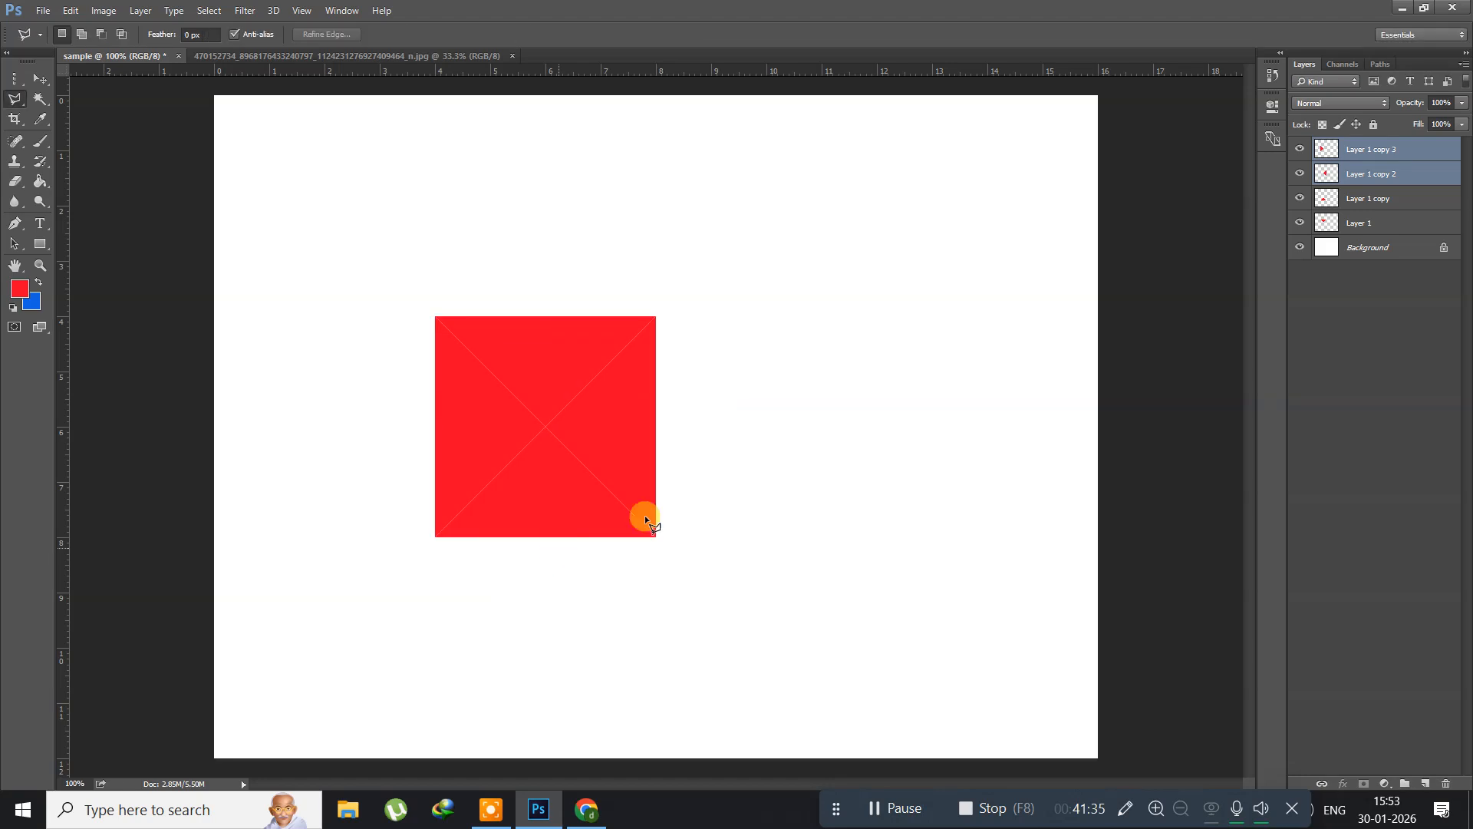
# Step: Flip the left red triangle horizontally about its outer vertical edge, with the transform centre at X 4 cm, Y 6 cm
pyautogui.click(1367, 152)
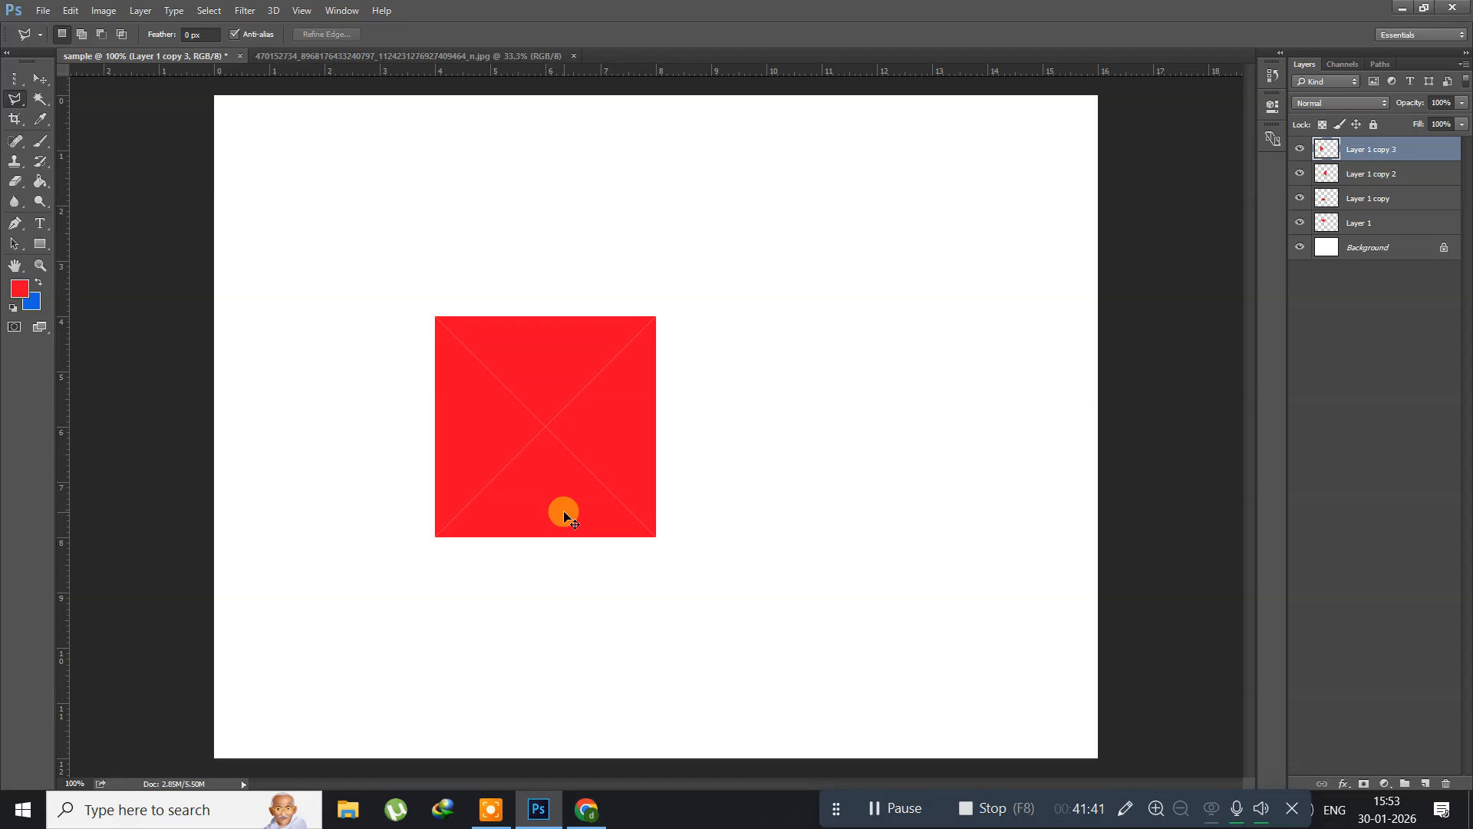
pyautogui.hotkey('ctrl', 't')
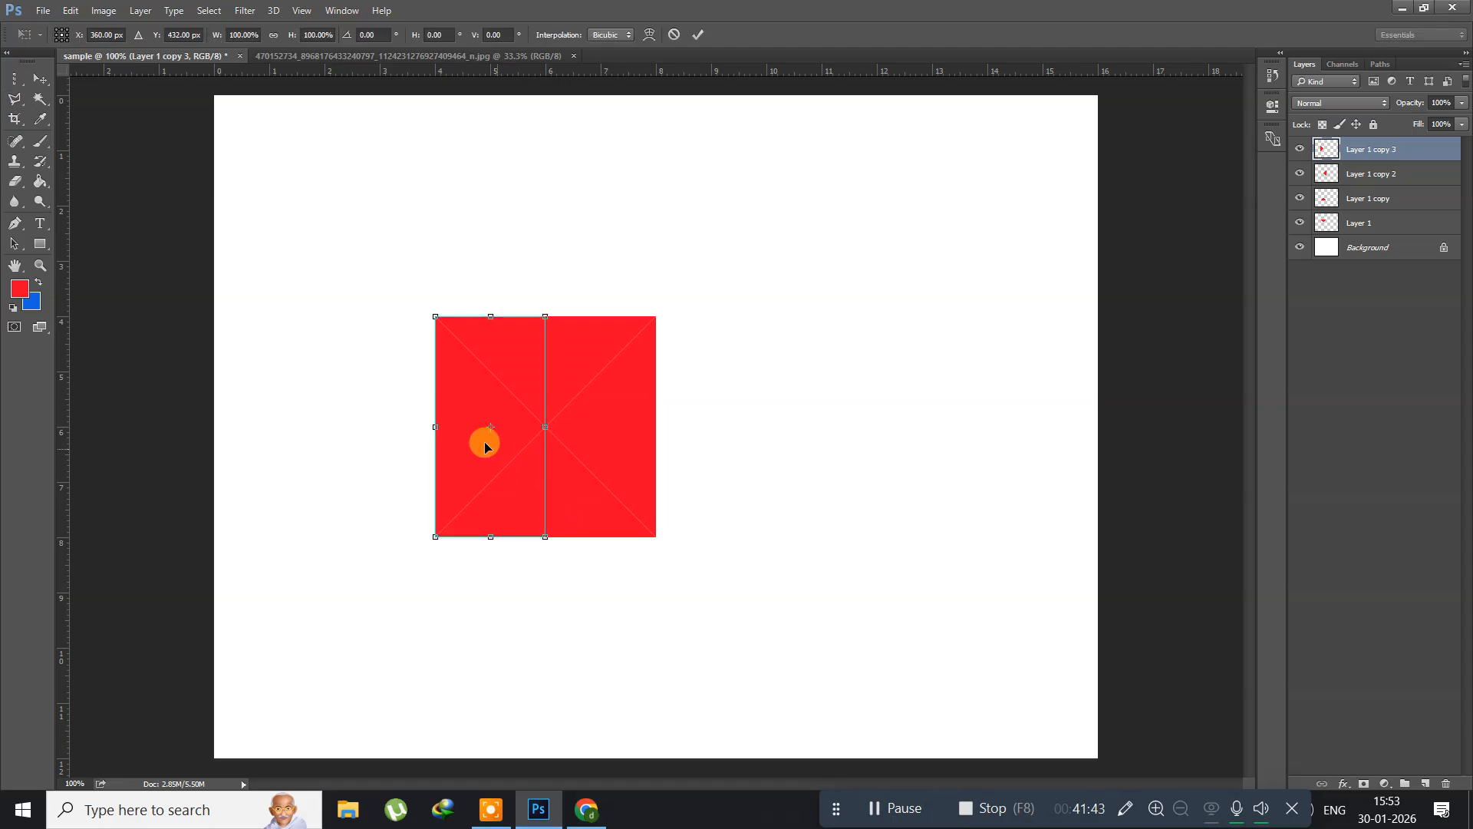
pyautogui.moveTo(490, 430); pyautogui.dragTo(439, 430)
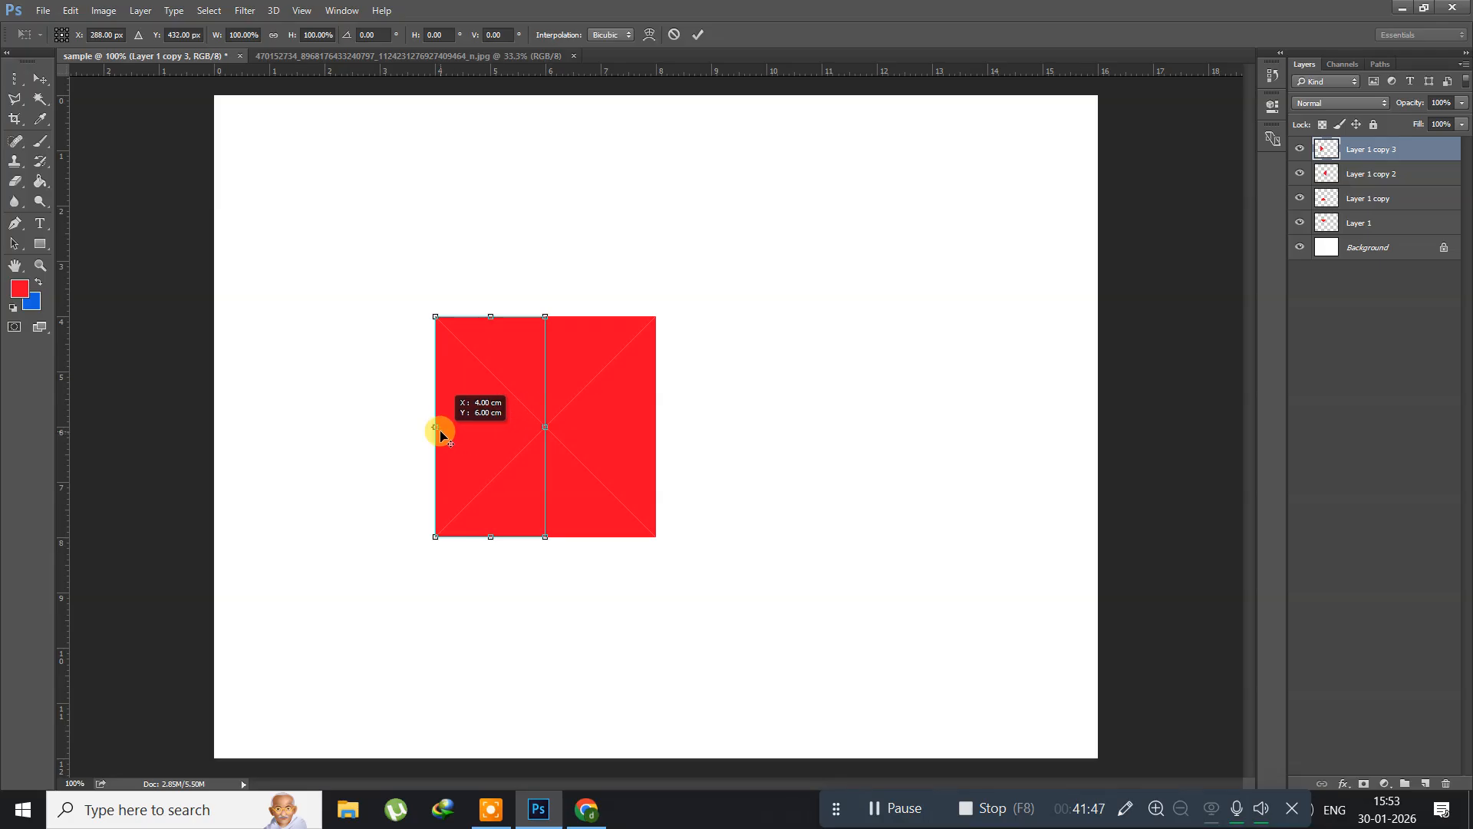
pyautogui.rightClick(468, 422)
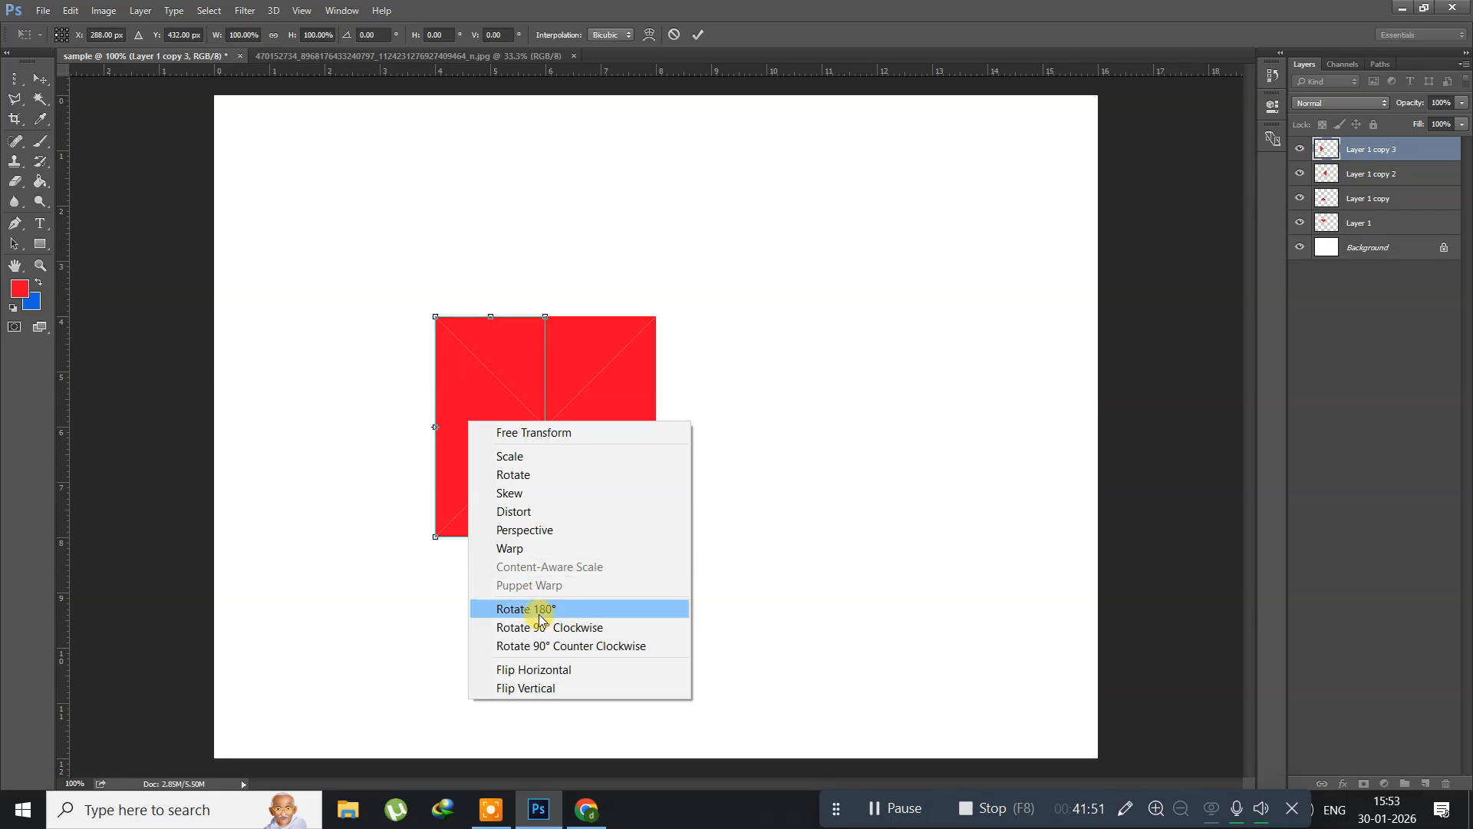
pyautogui.click(538, 669)
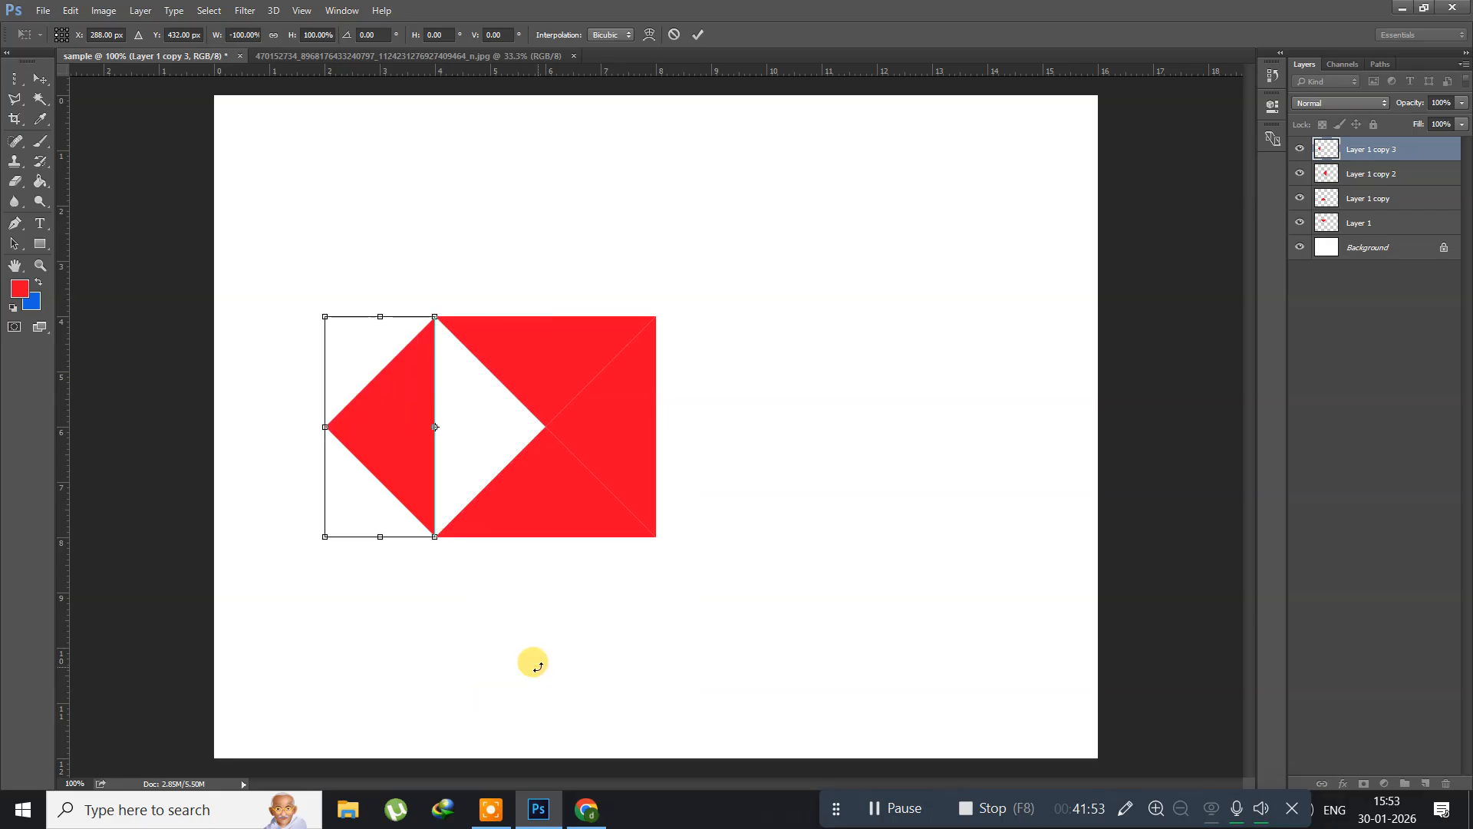
pyautogui.press('Return')
pyautogui.press('l')
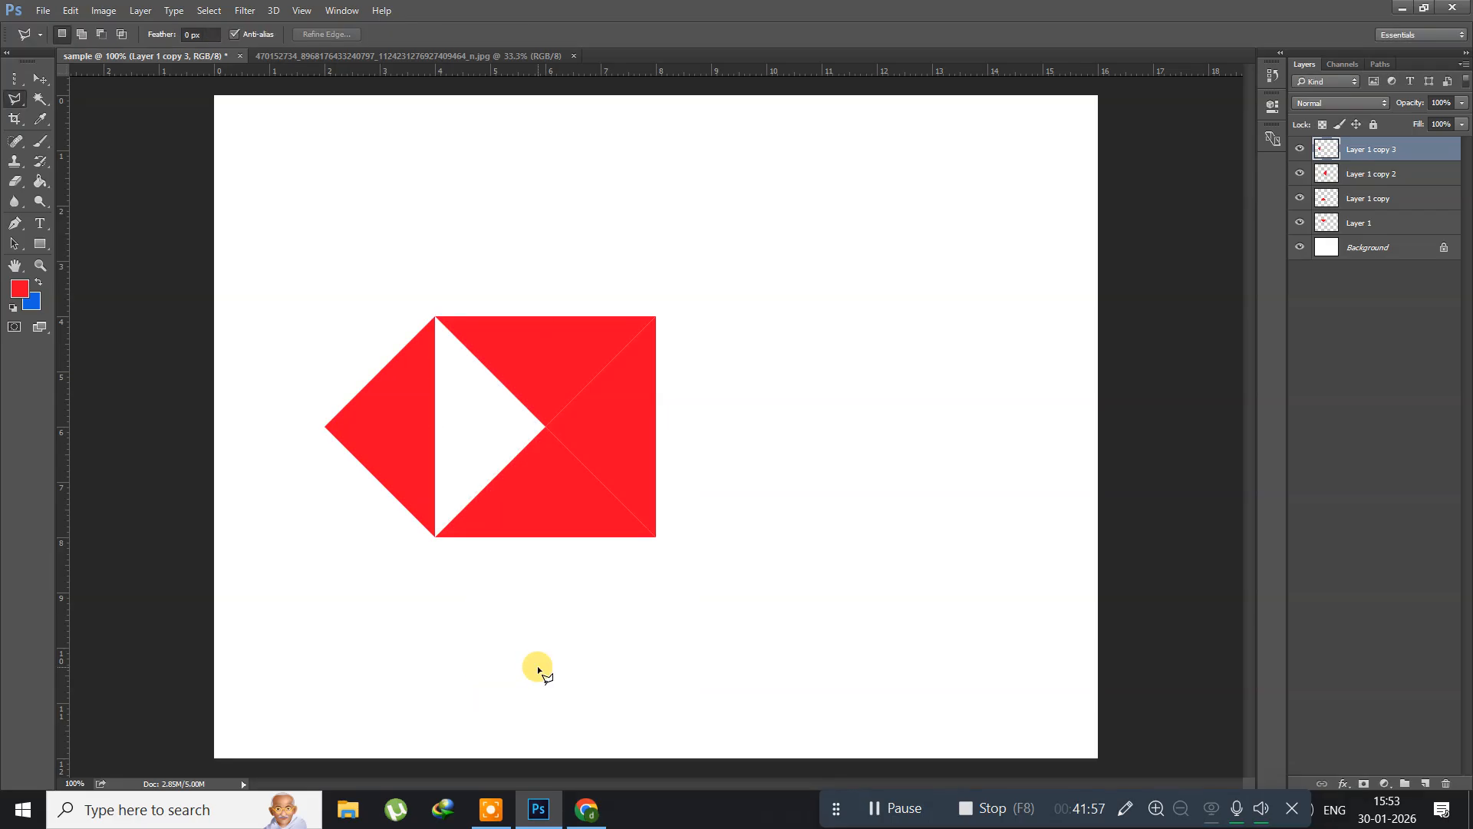
# Step: Flip the right red triangle, Layer 1 copy 2, horizontally about the midpoint of its outer vertical edge
pyautogui.click(39, 79)
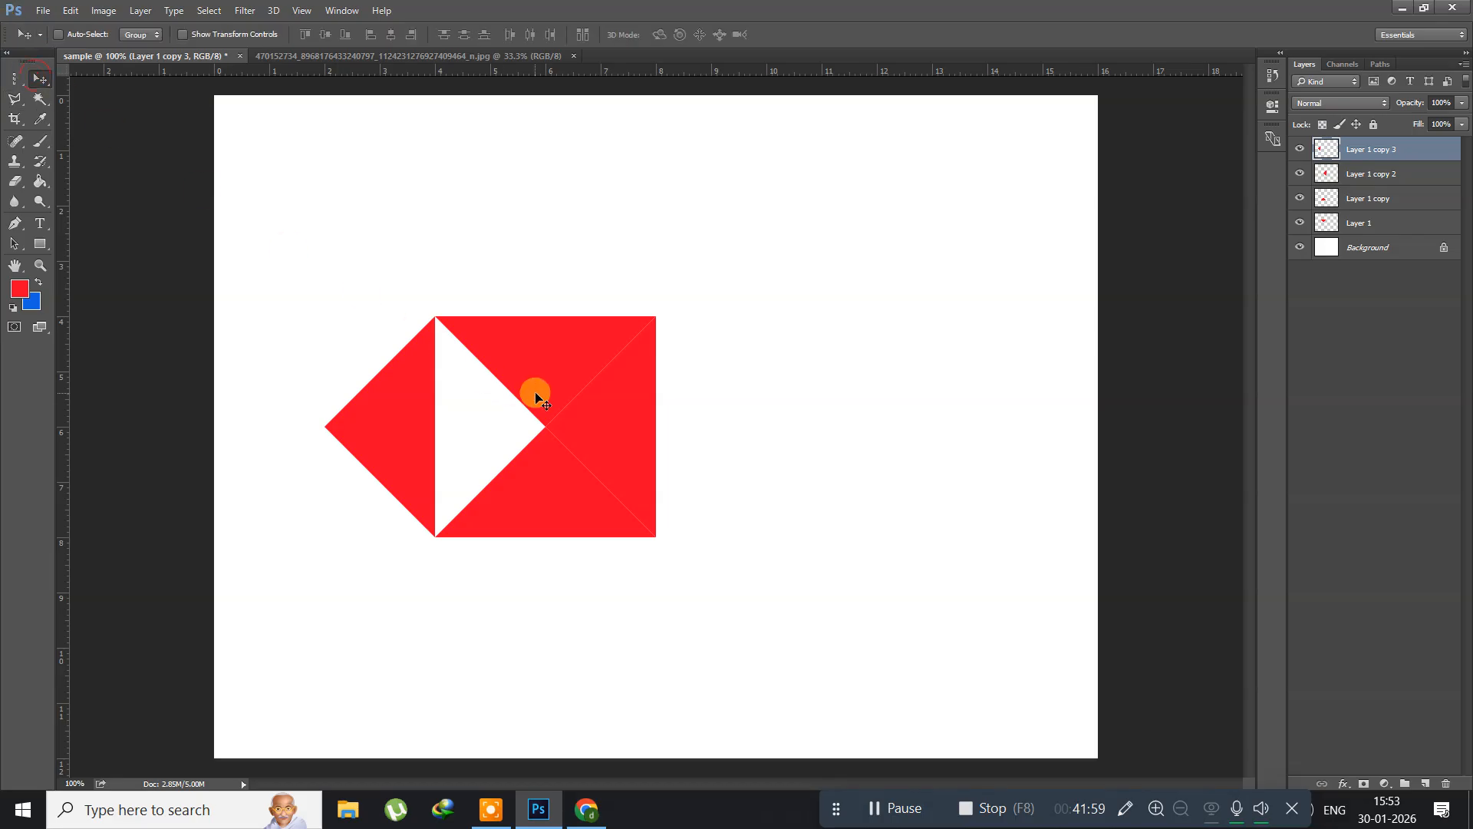
pyautogui.rightClick(614, 412)
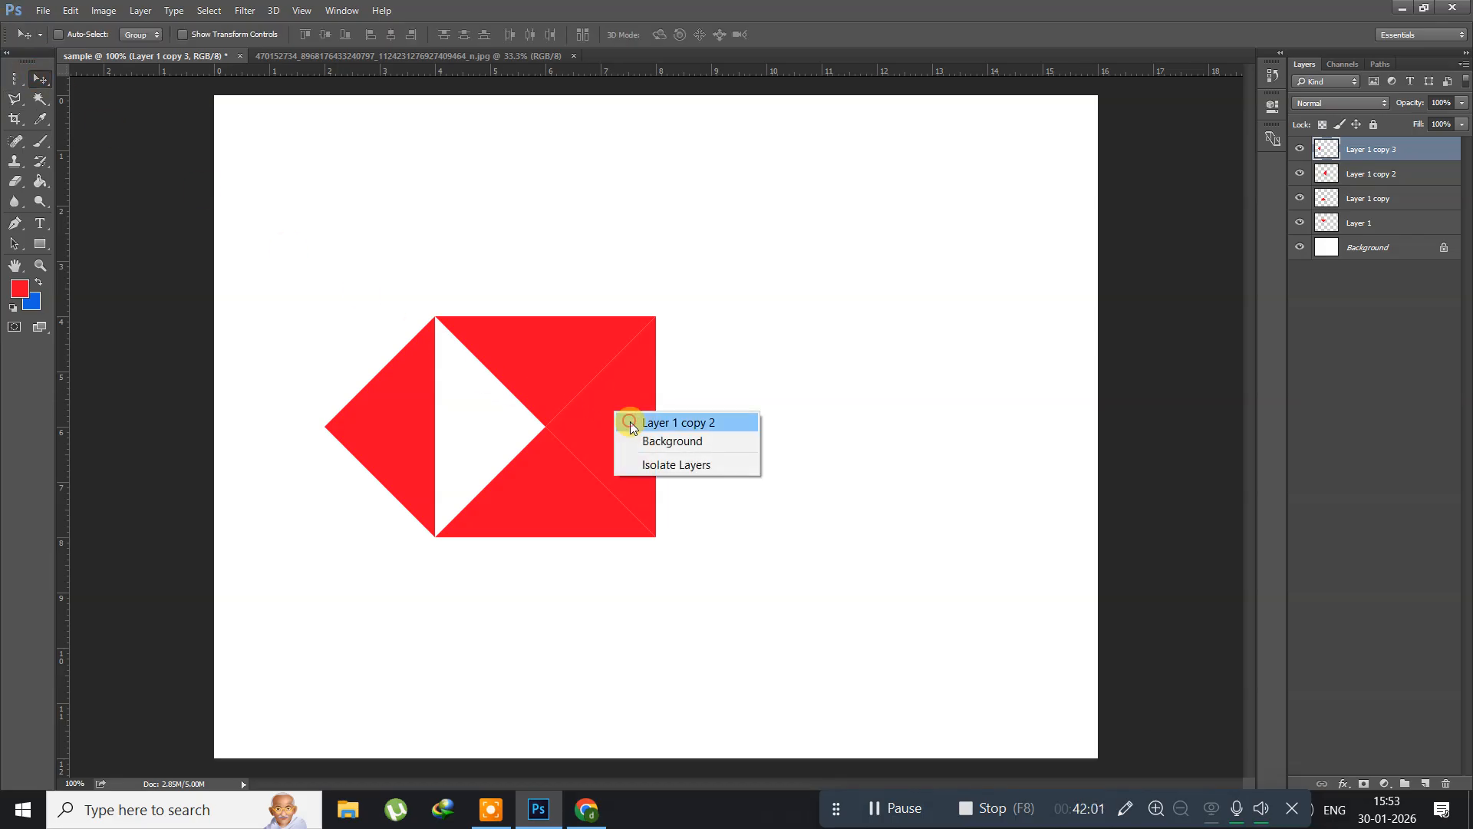
pyautogui.click(631, 423)
pyautogui.press('ctrl')
pyautogui.hotkey('ctrl', 't')
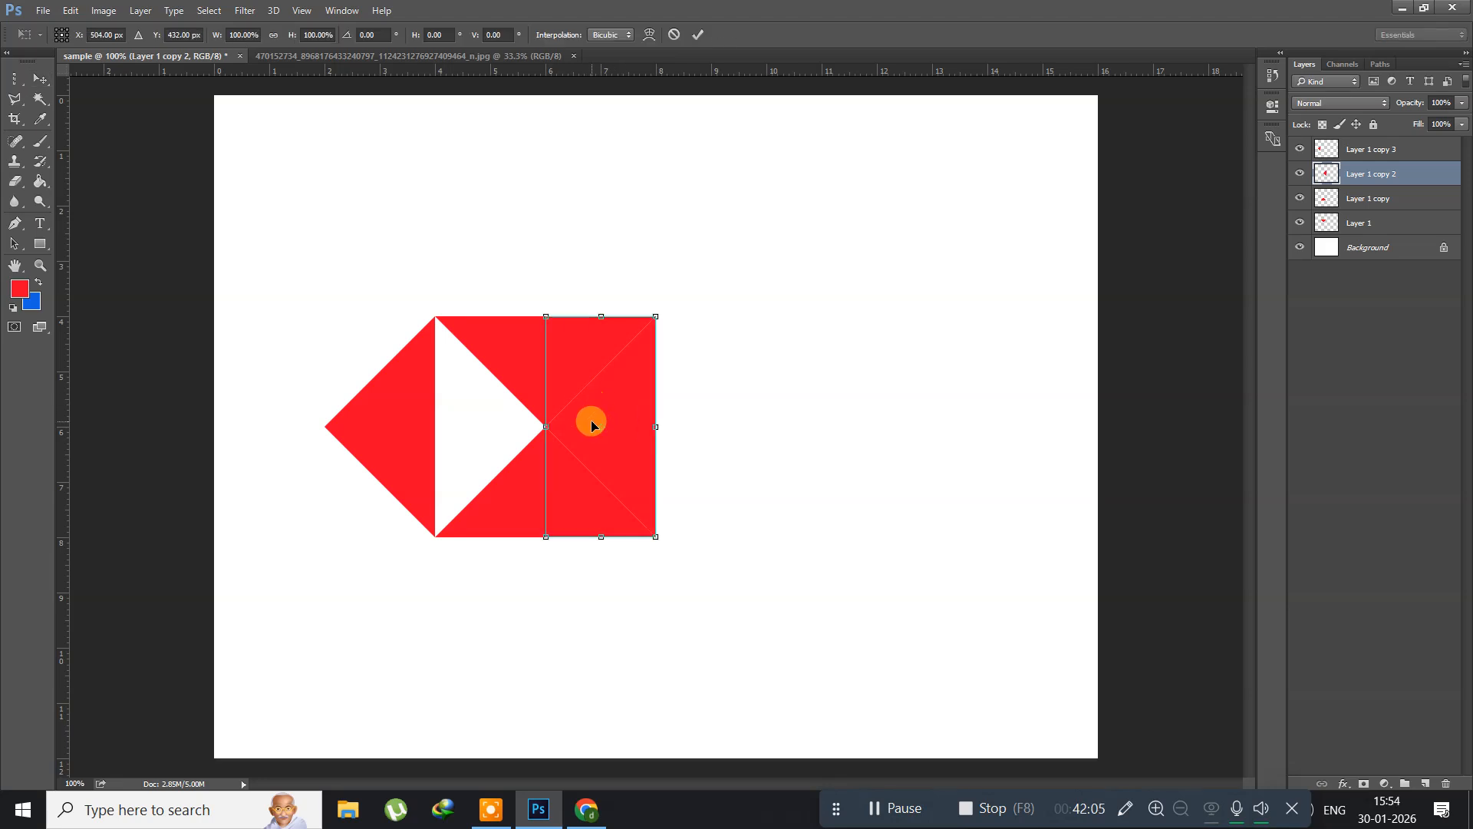
pyautogui.moveTo(604, 426)
pyautogui.mouseDown()
pyautogui.moveTo(655, 419)
pyautogui.moveTo(631, 428)
pyautogui.mouseUp()
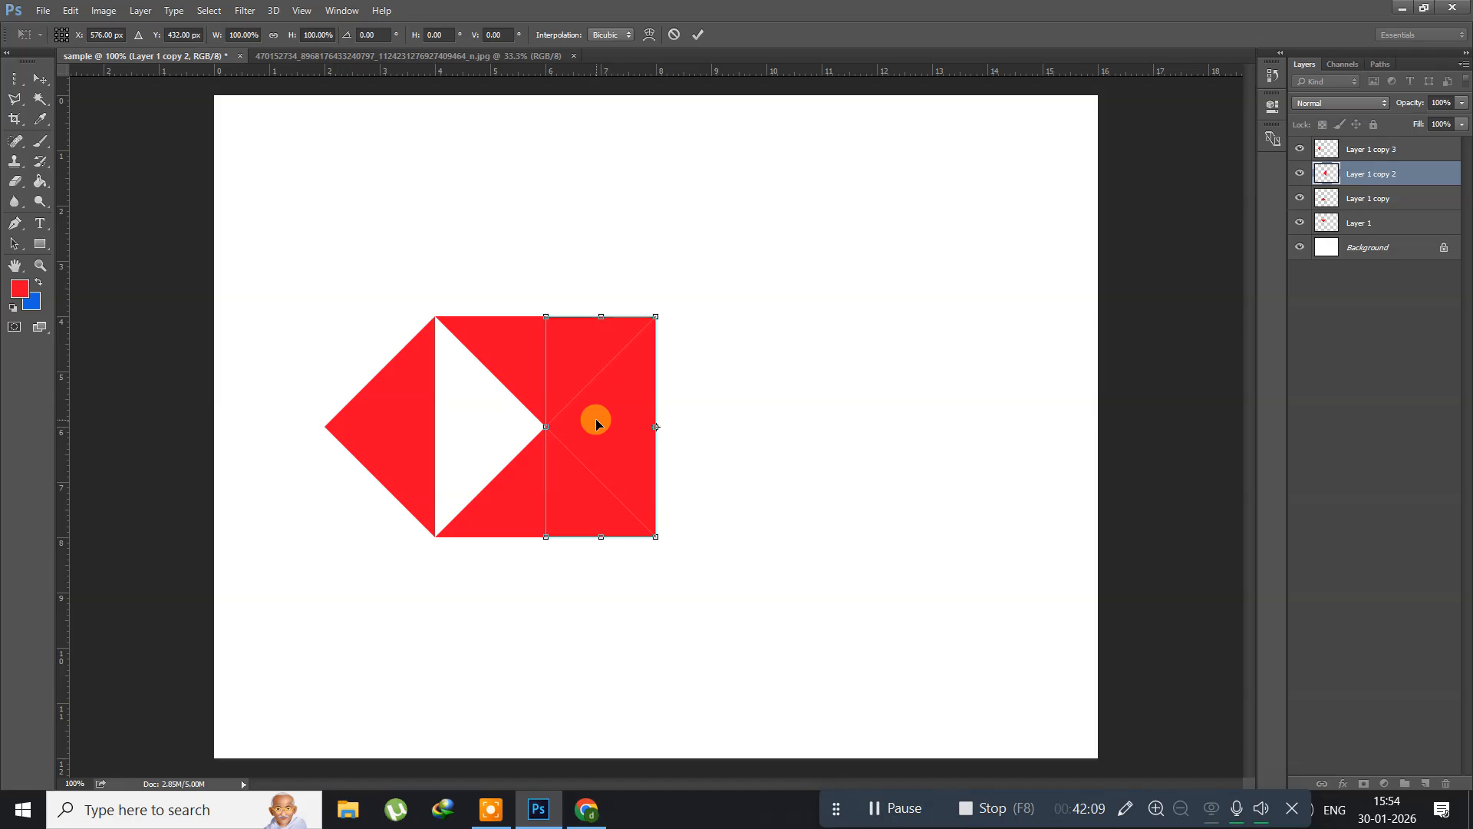
pyautogui.rightClick(595, 420)
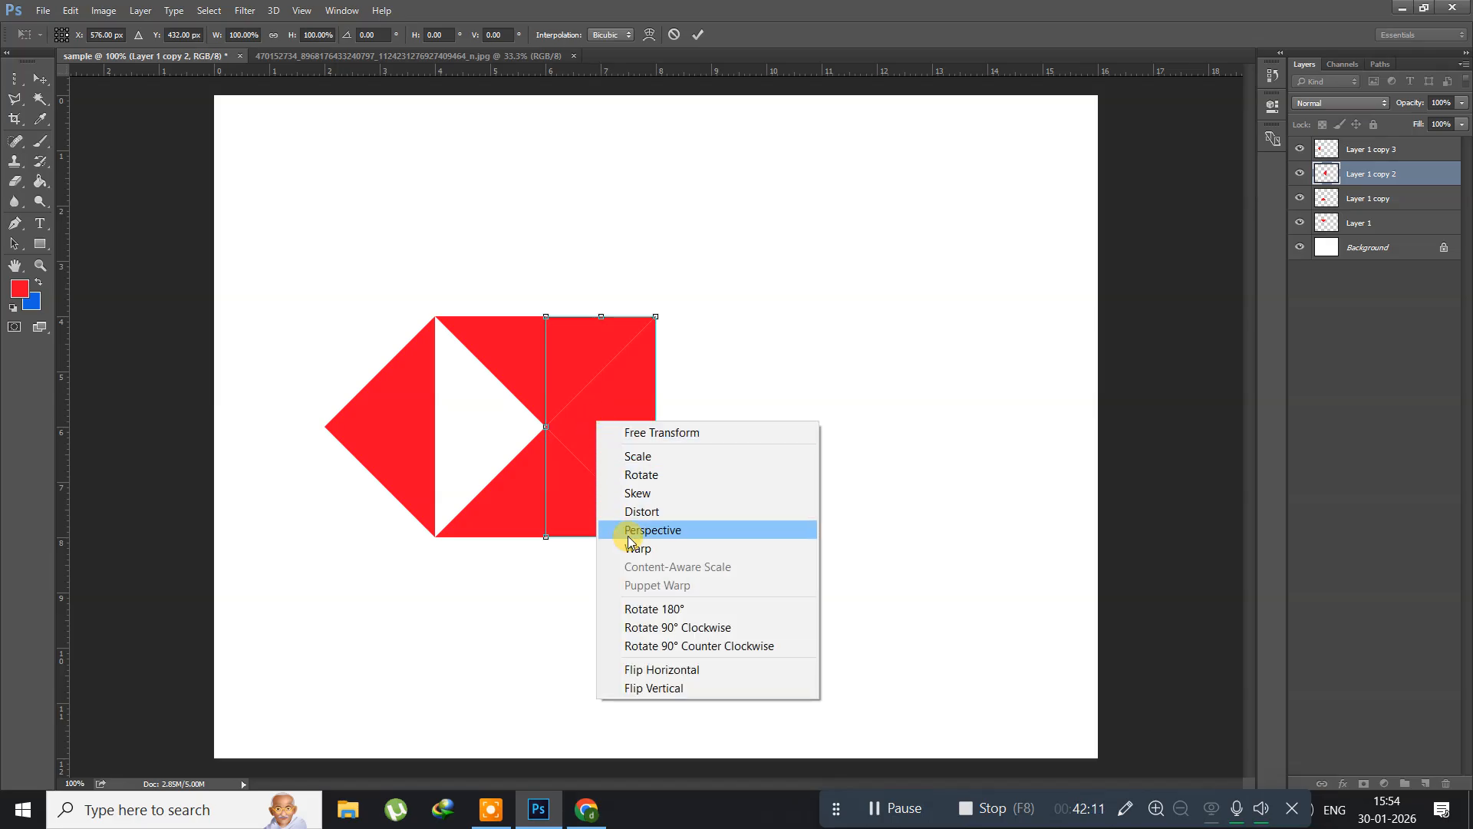
pyautogui.click(652, 677)
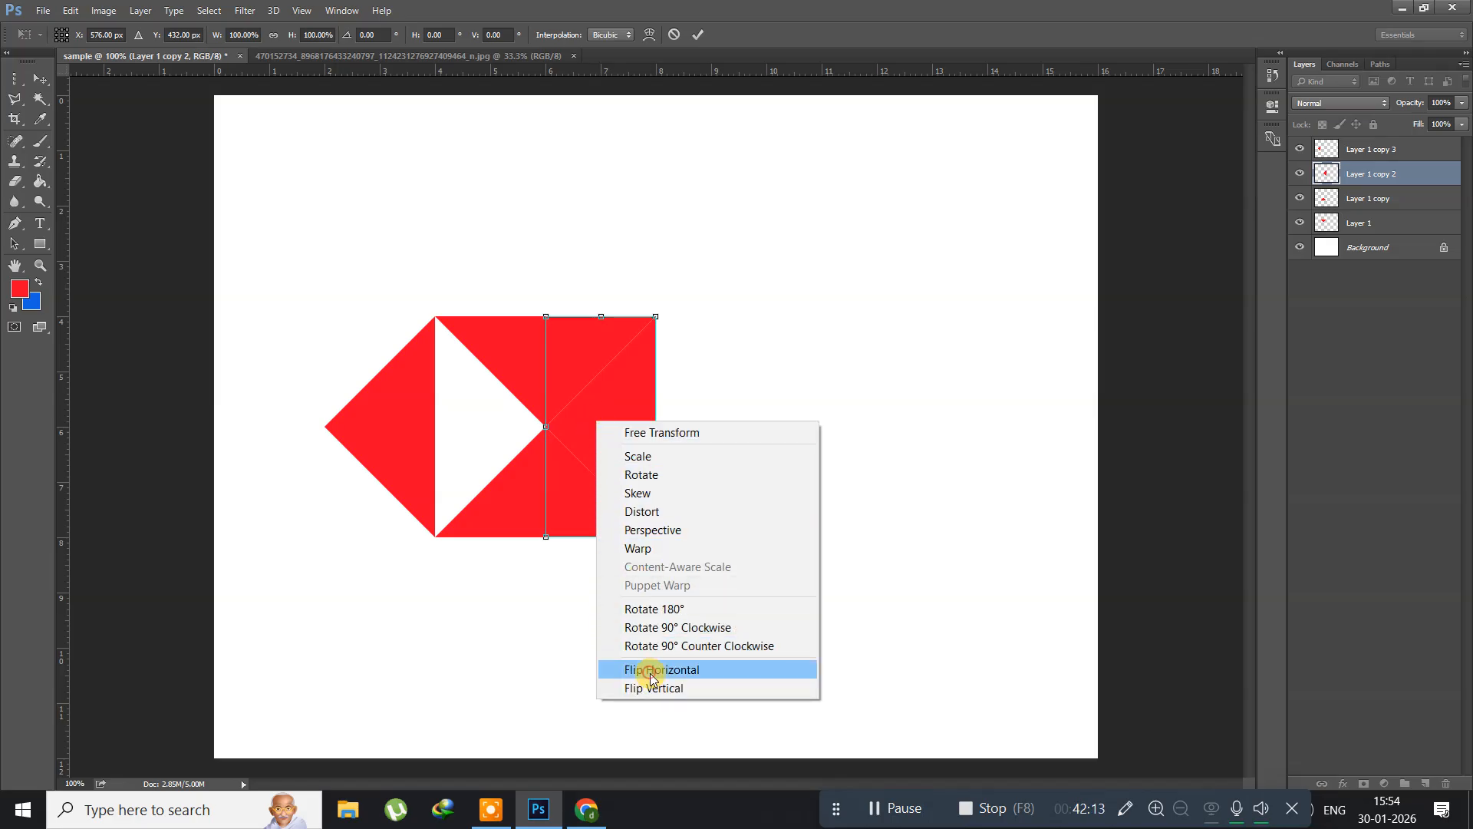
pyautogui.press('Return')
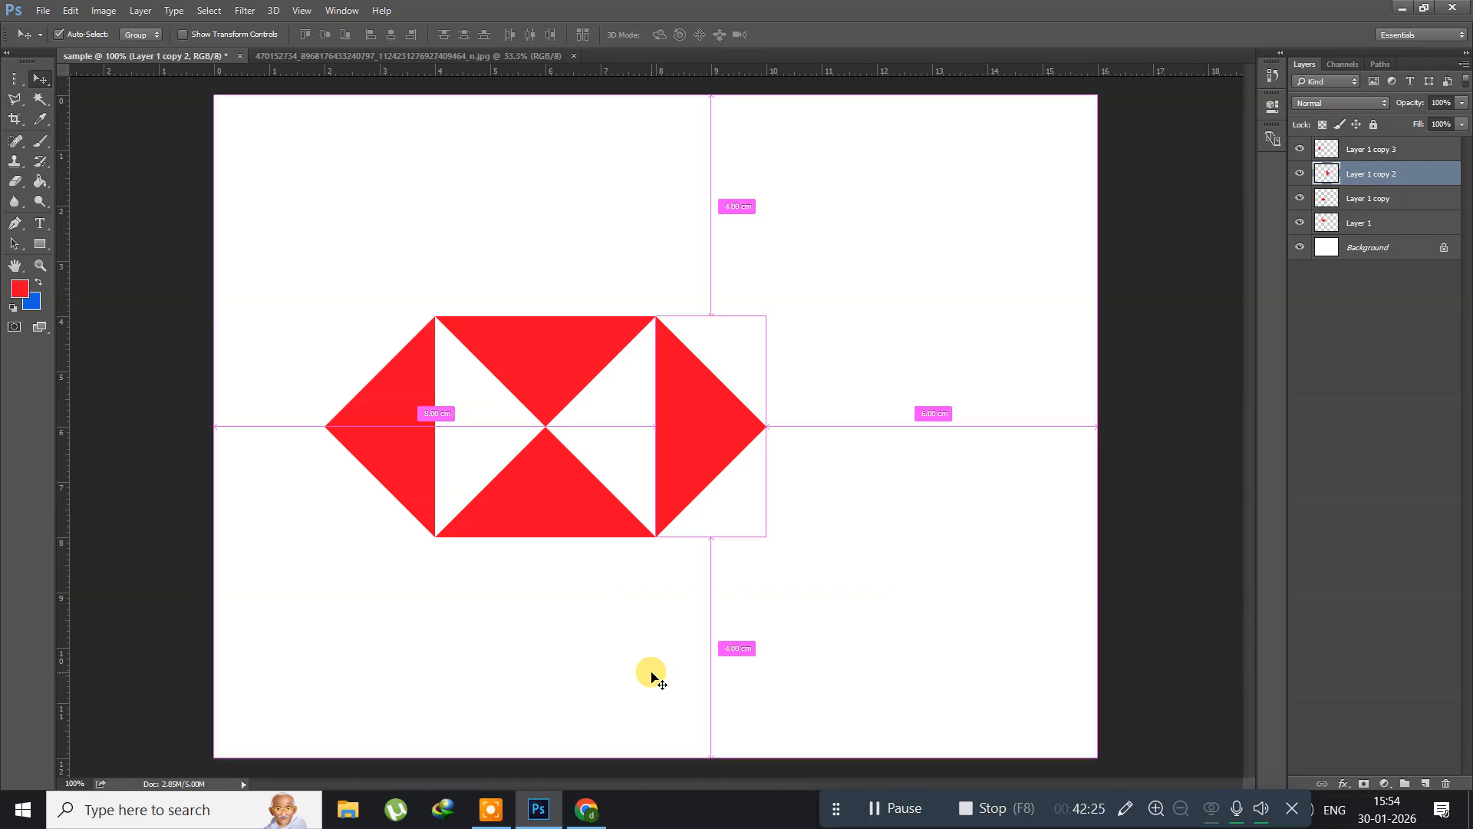
# Step: Delete all four red triangle layers, leaving only the background, and activate the Magnetic Lasso tool
pyautogui.hotkey('ctrl', 'alt', 'a')
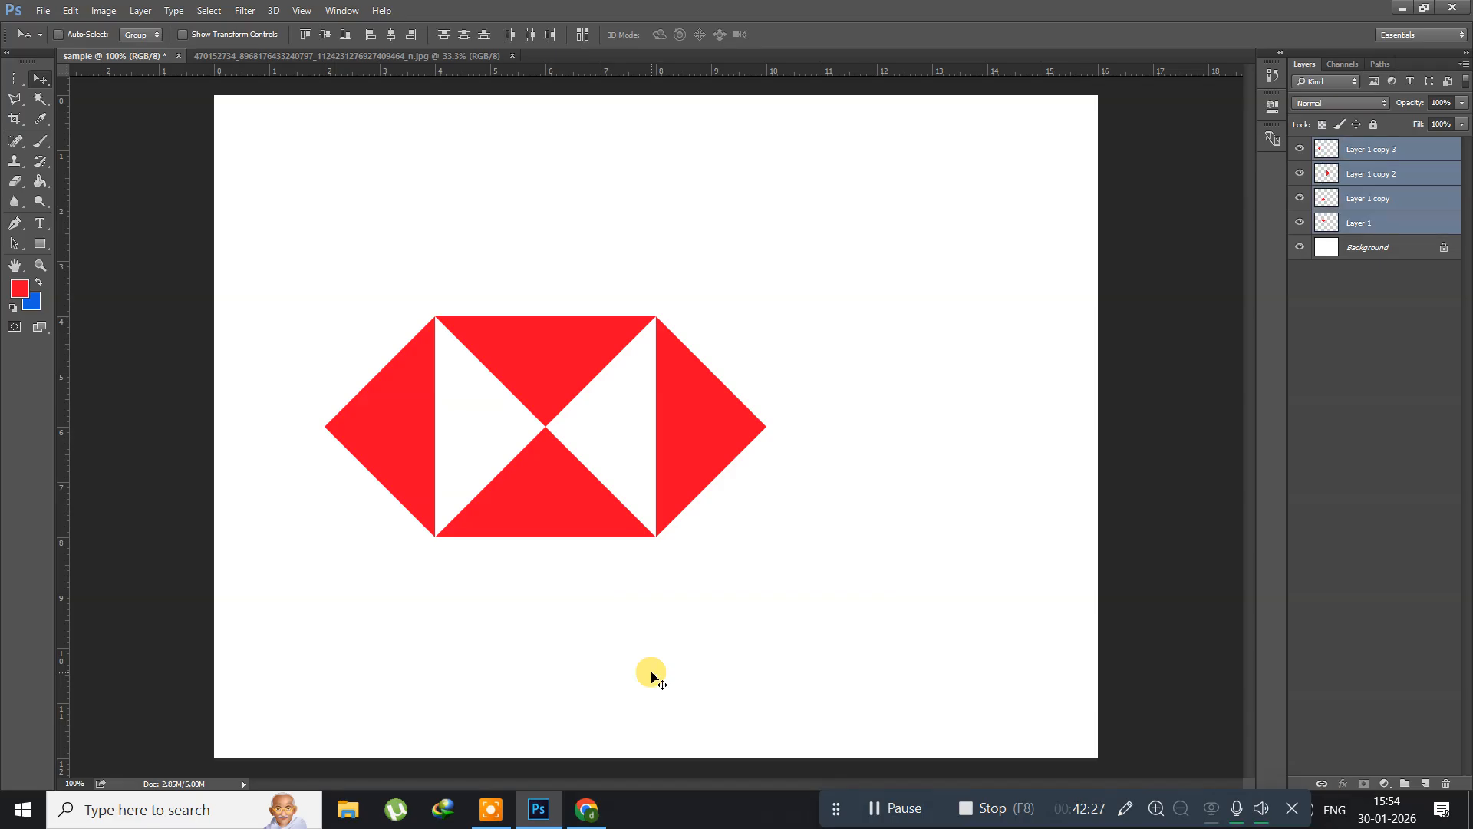
pyautogui.press('Delete')
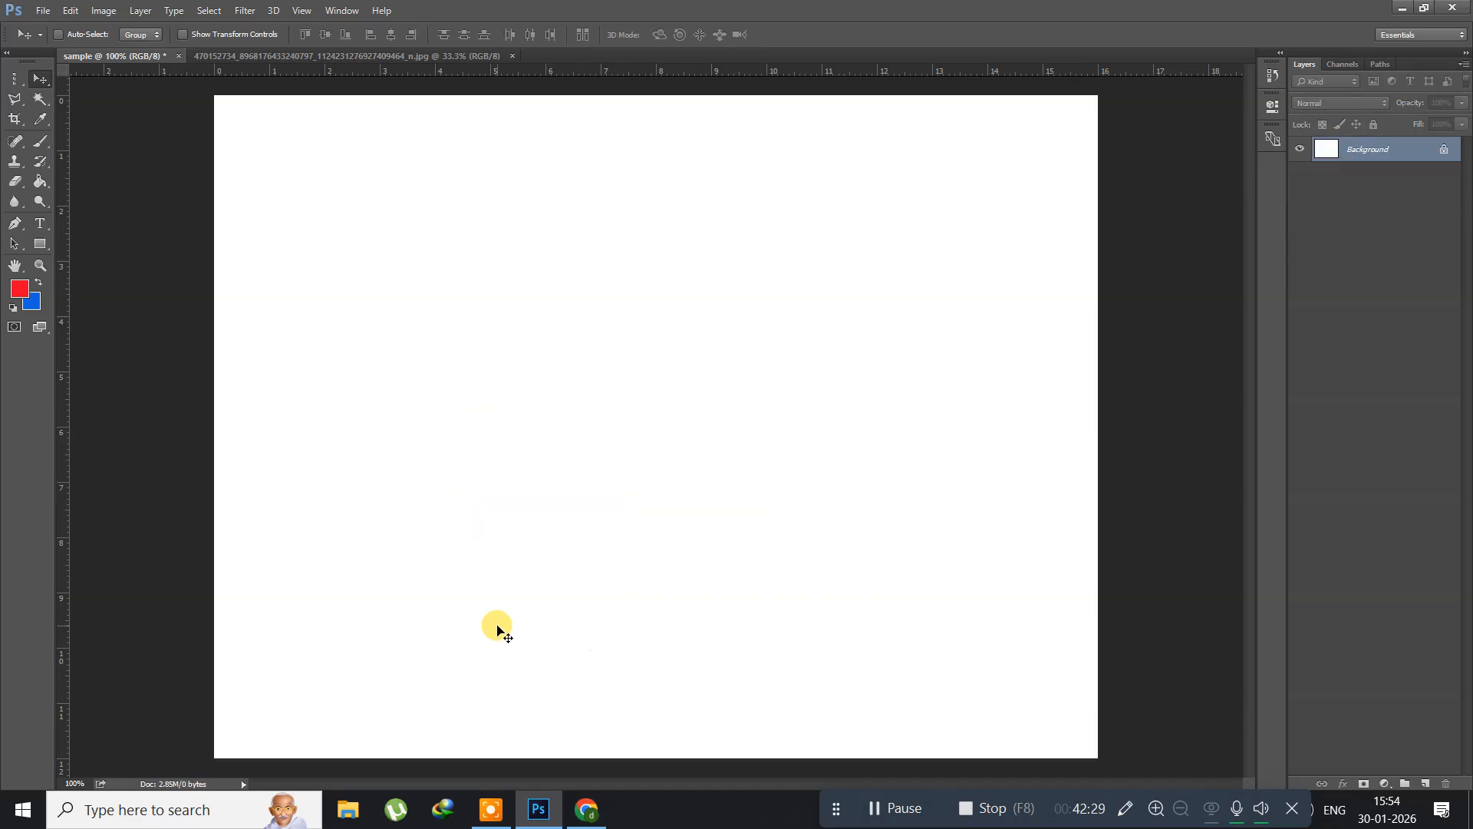
pyautogui.click(12, 100)
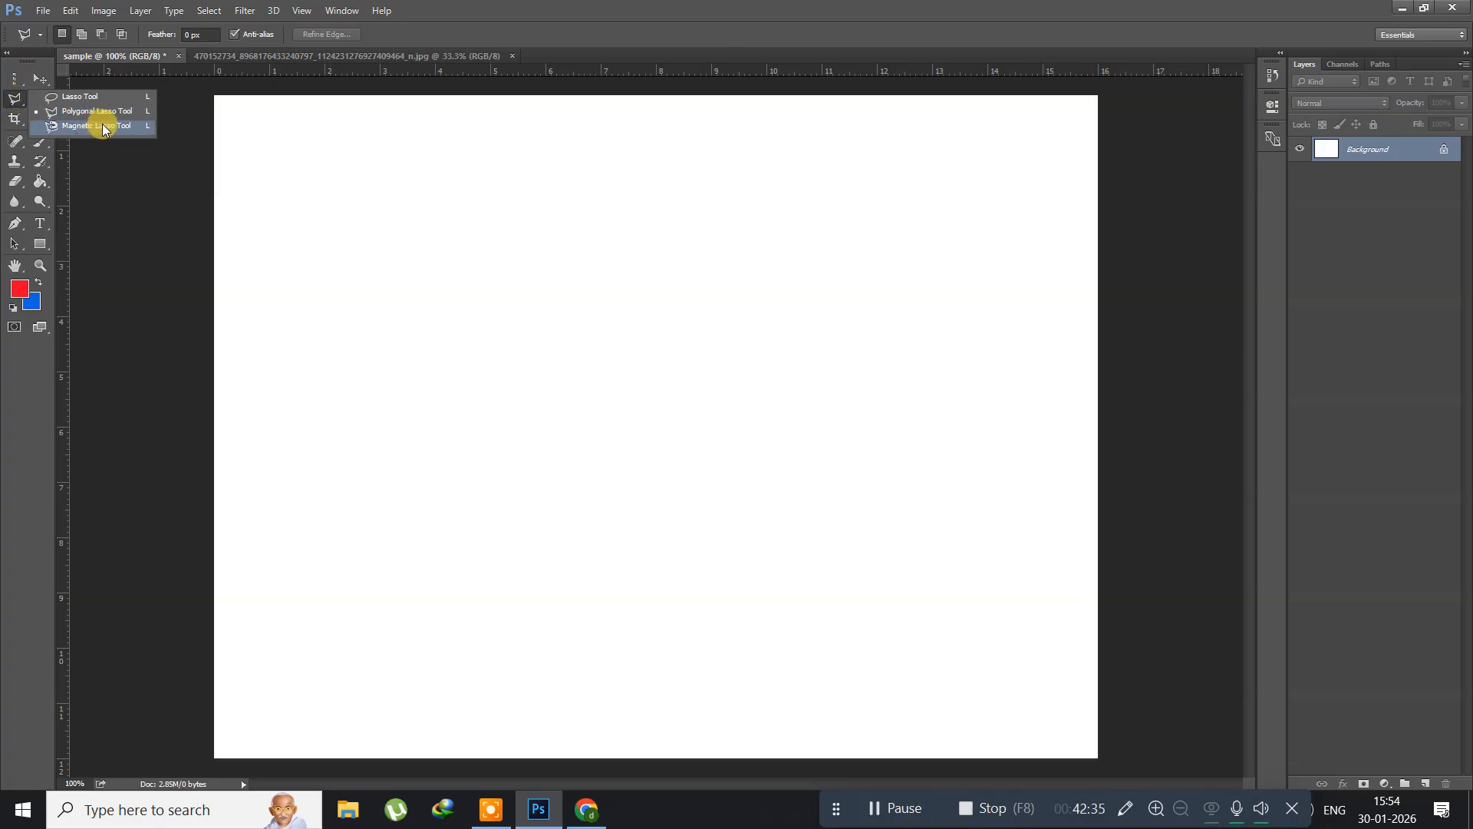
pyautogui.click(103, 125)
# Step: Open the pink rose image 67d2255a907f84cf114efbcb82ebb396 from the psimages folder
pyautogui.click(43, 10)
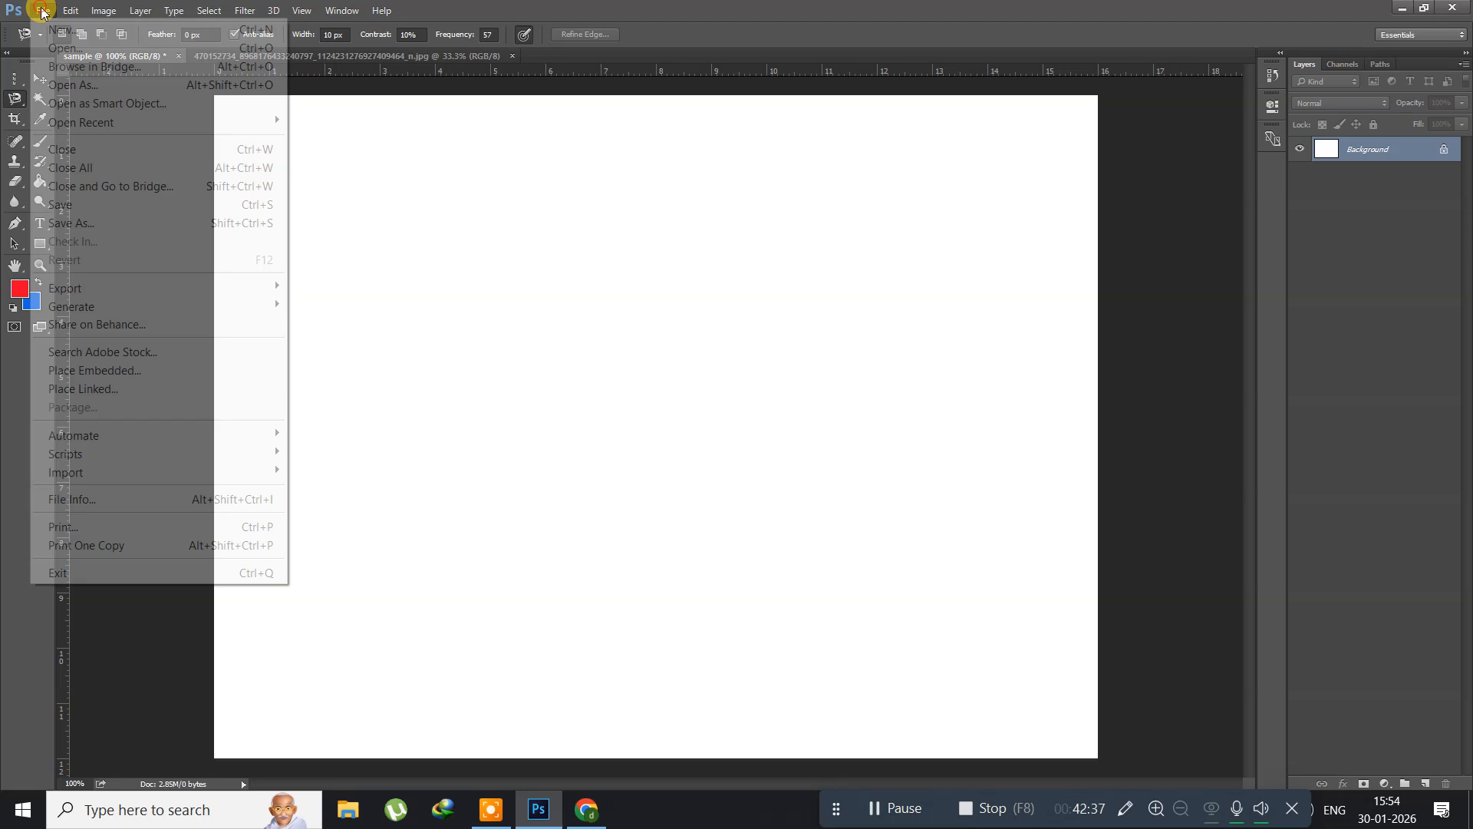
pyautogui.click(45, 48)
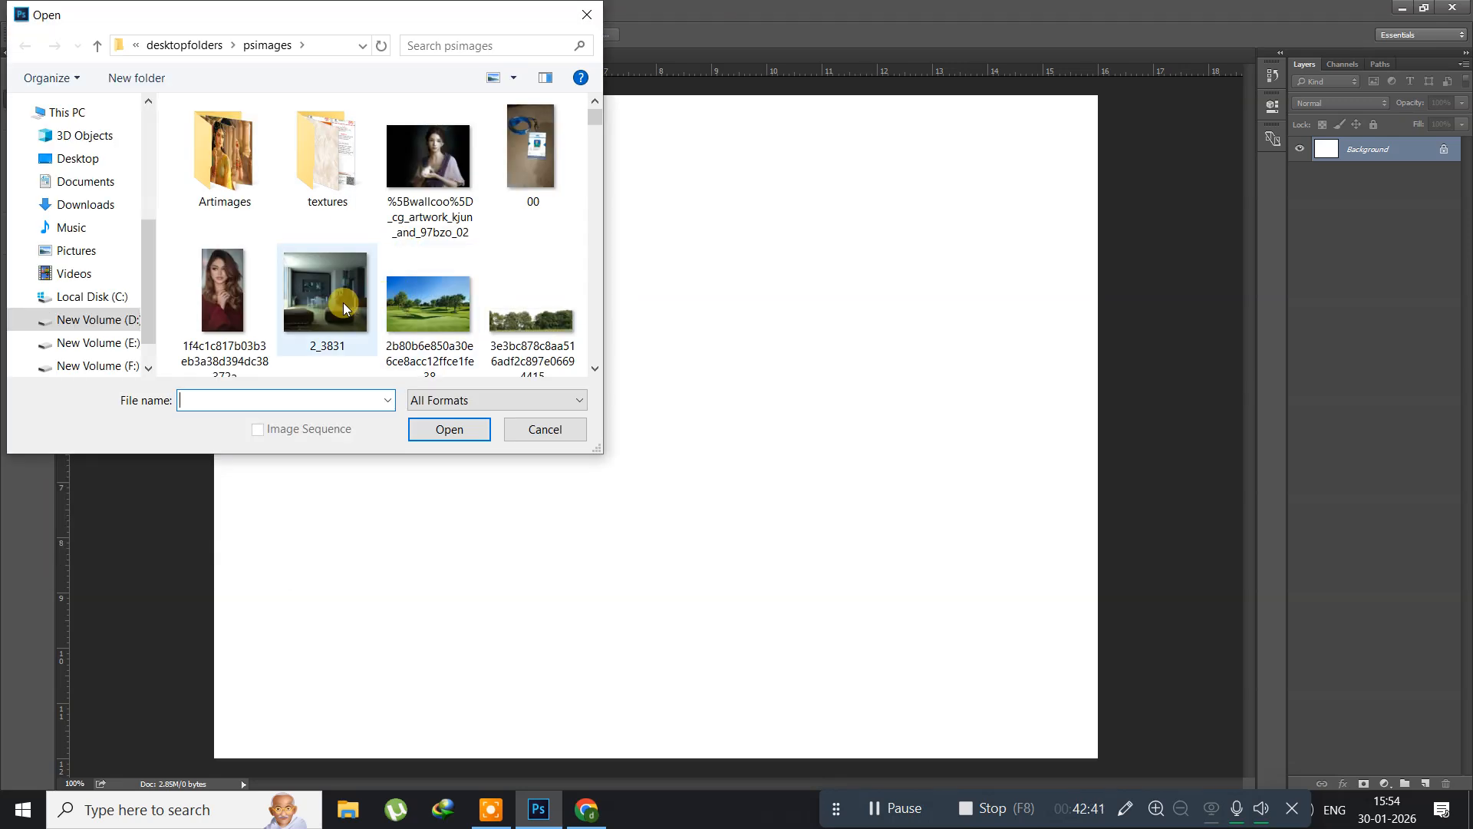
pyautogui.scroll(-3, 343, 303)
pyautogui.scroll(-5, 343, 302)
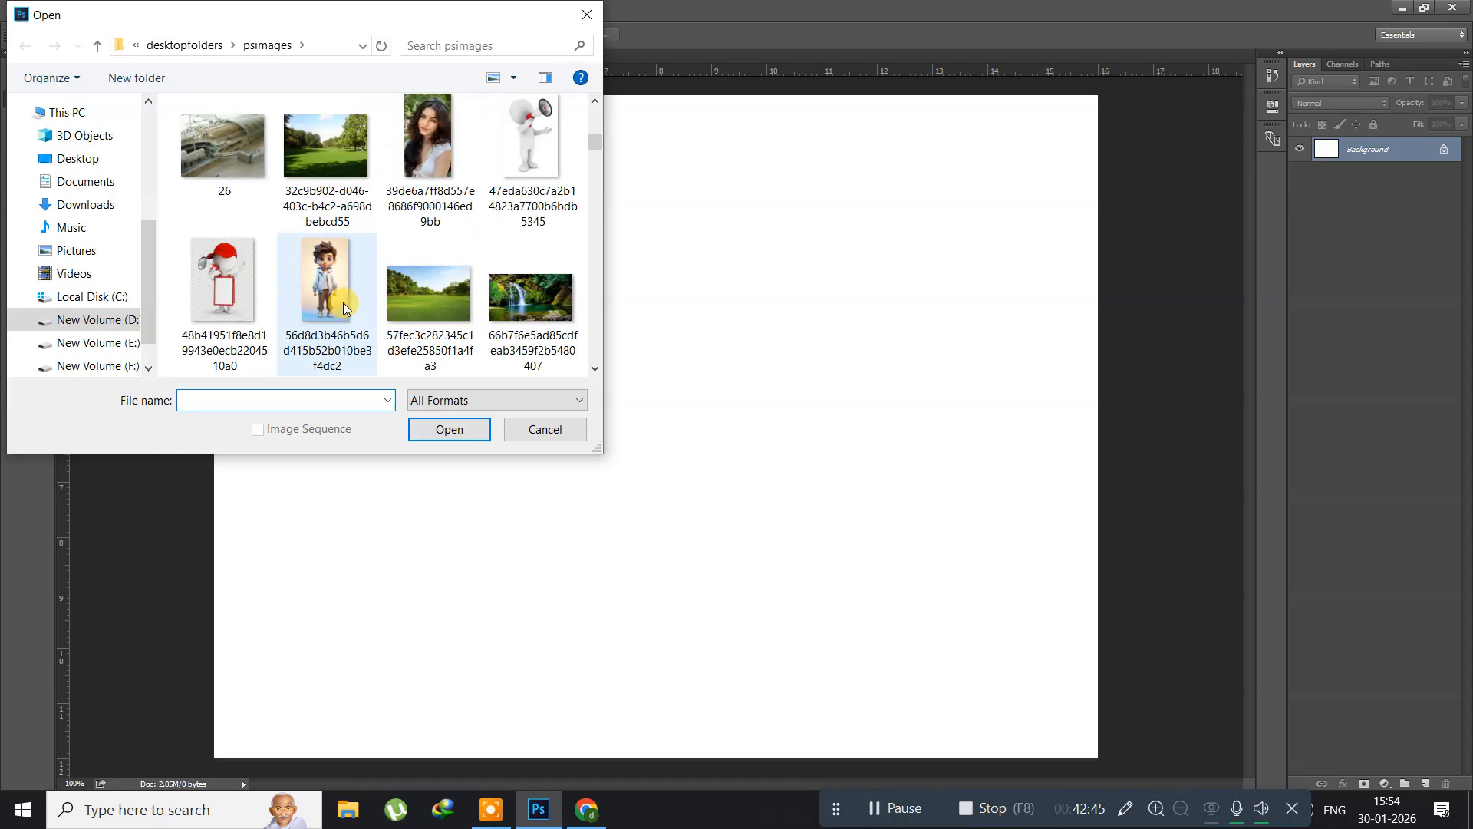
pyautogui.scroll(-2, 343, 302)
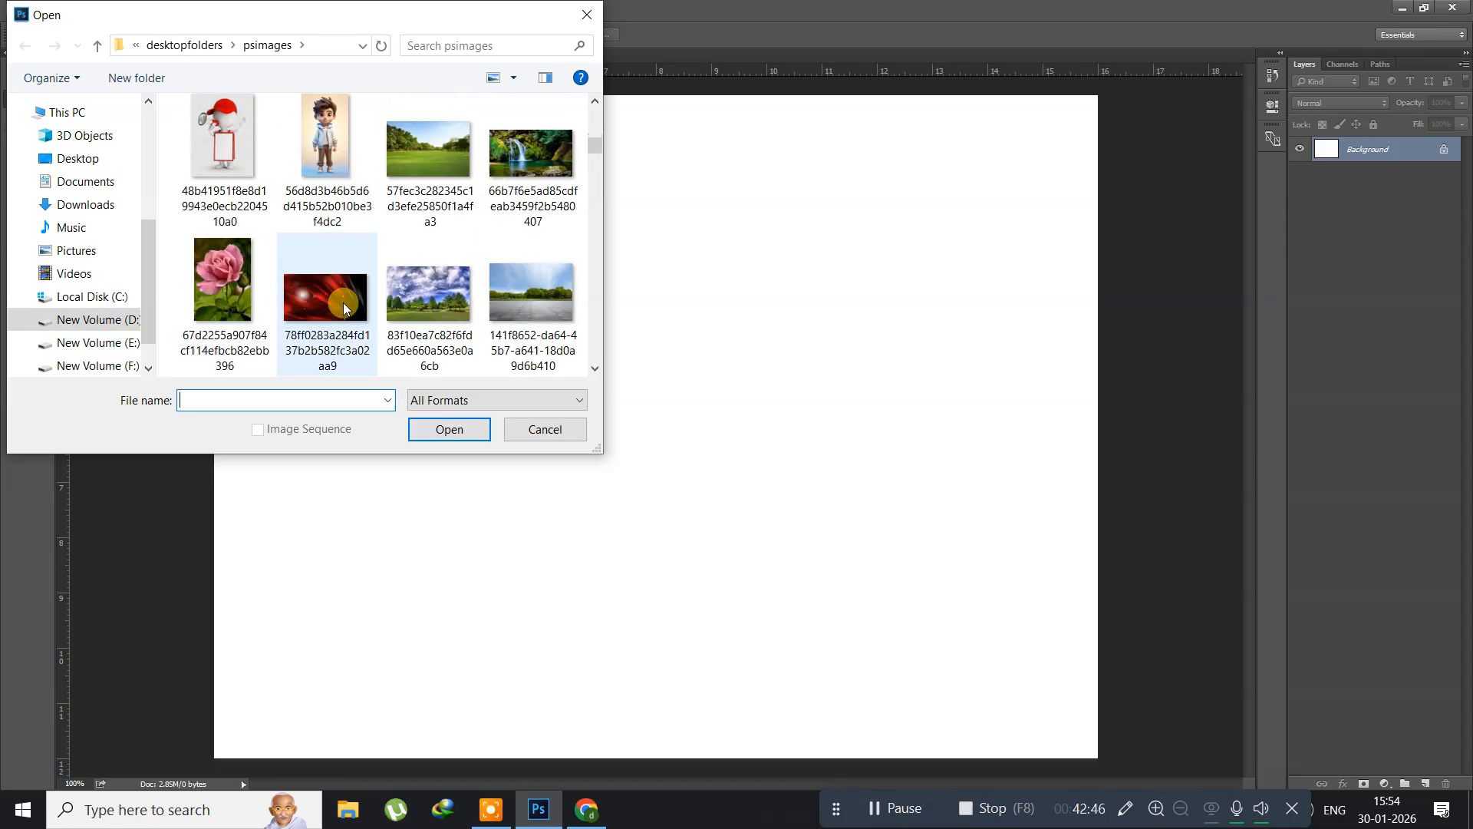
pyautogui.click(236, 292)
pyautogui.click(451, 424)
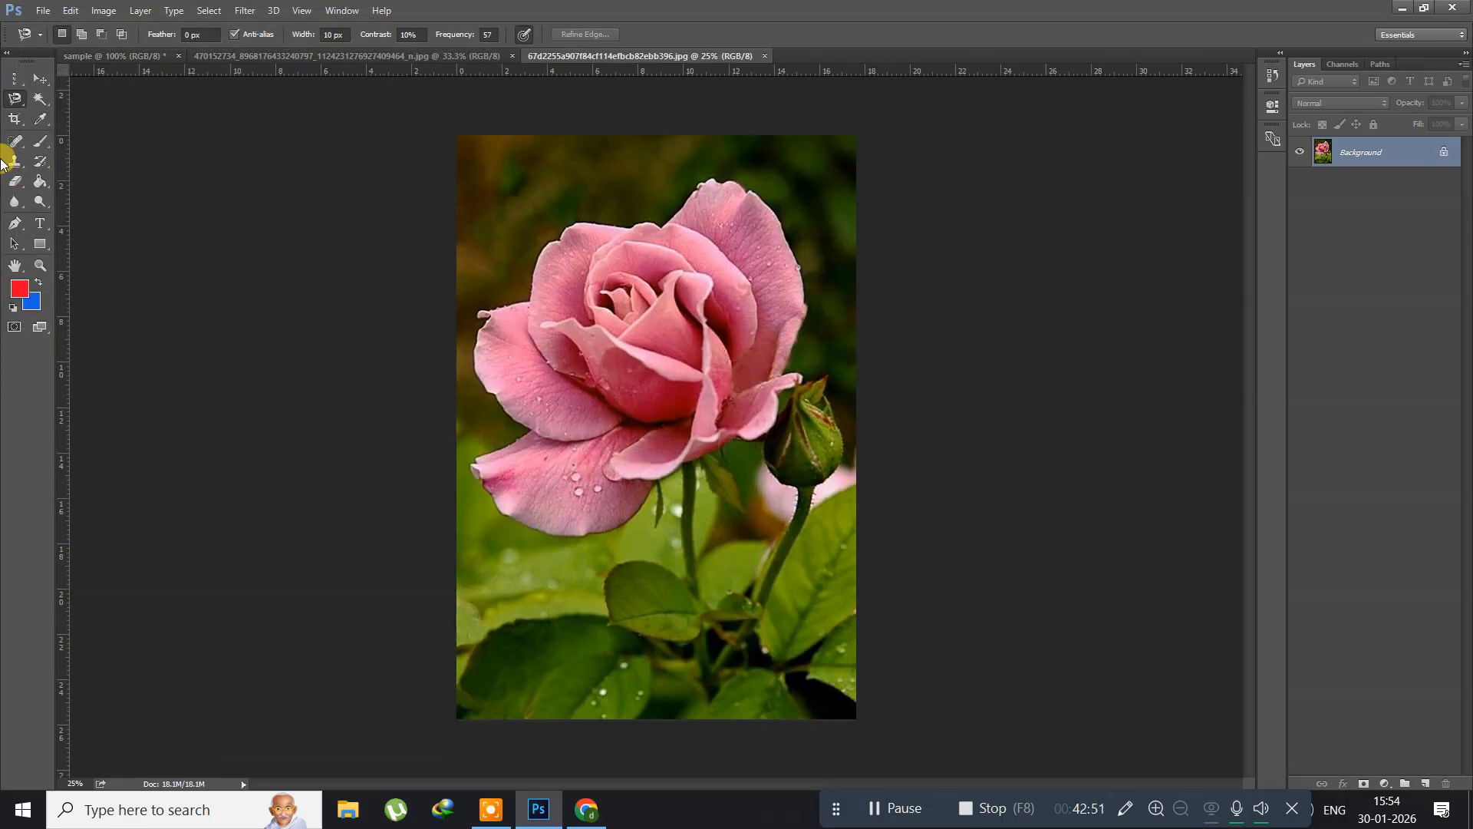
# Step: Trace the full outline of the pink rose bloom with the Magnetic Lasso tool and close it into a selection
pyautogui.rightClick(19, 104)
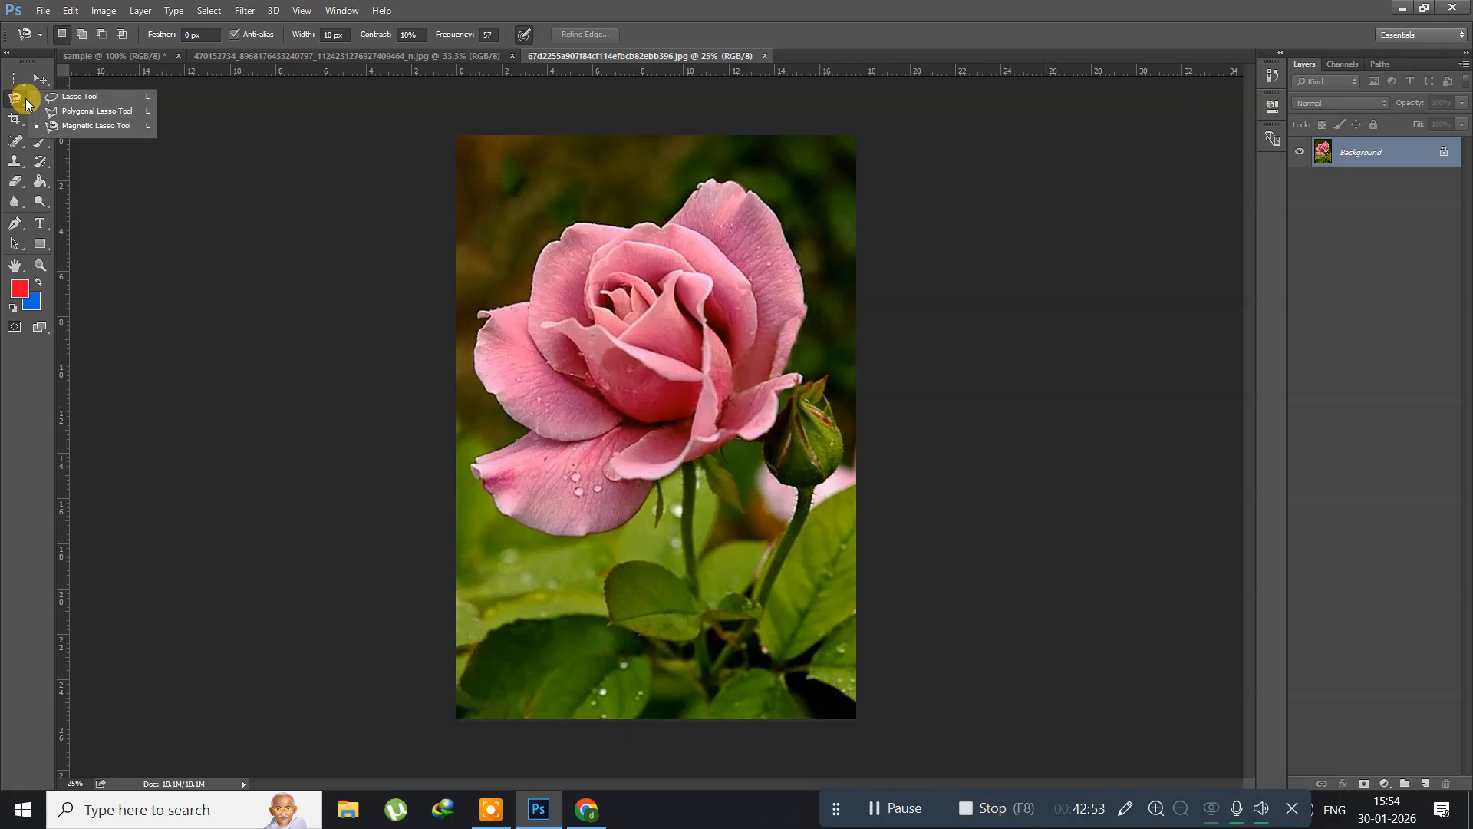
pyautogui.click(83, 128)
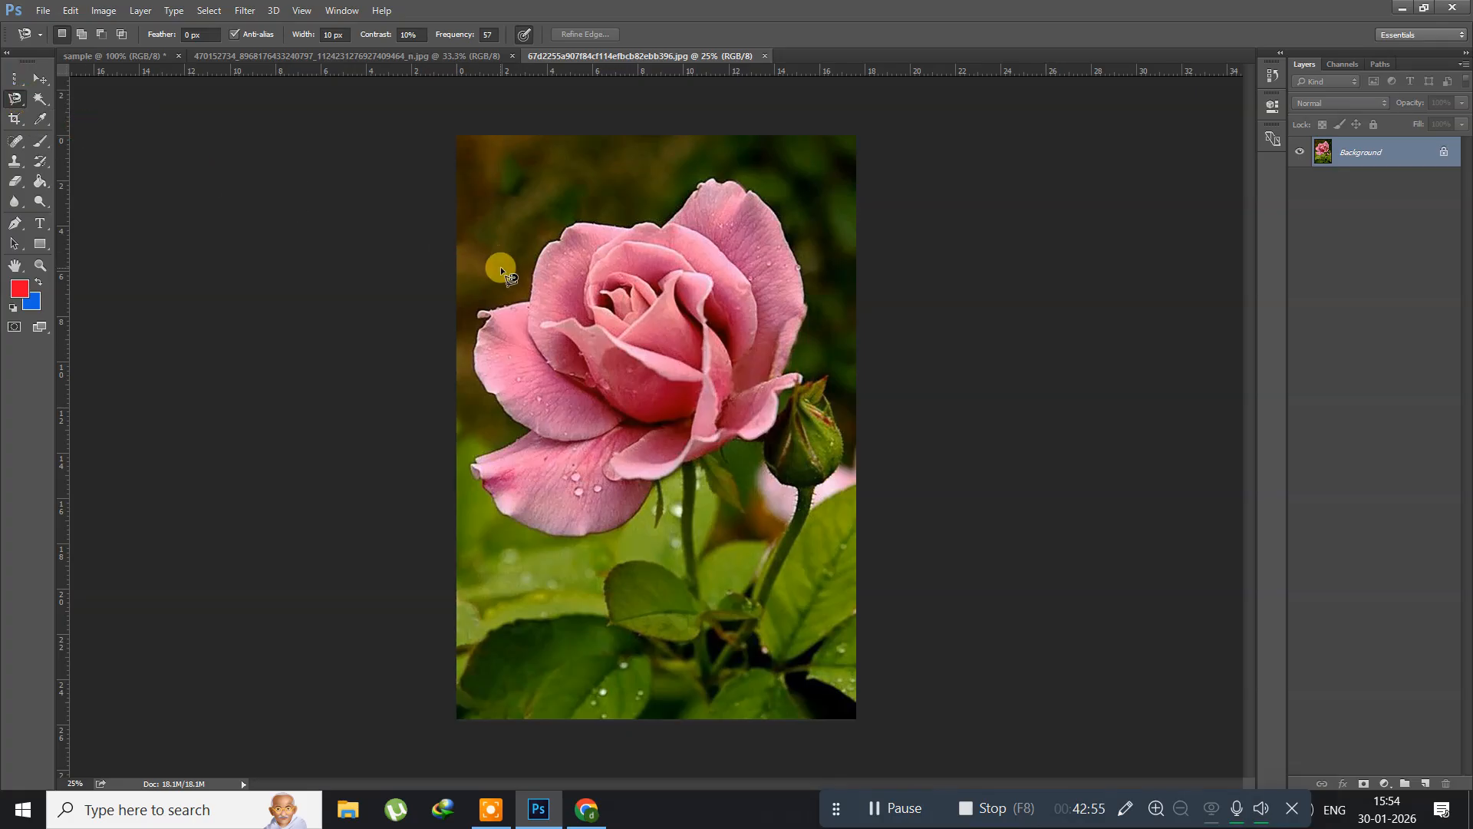
pyautogui.click(507, 309)
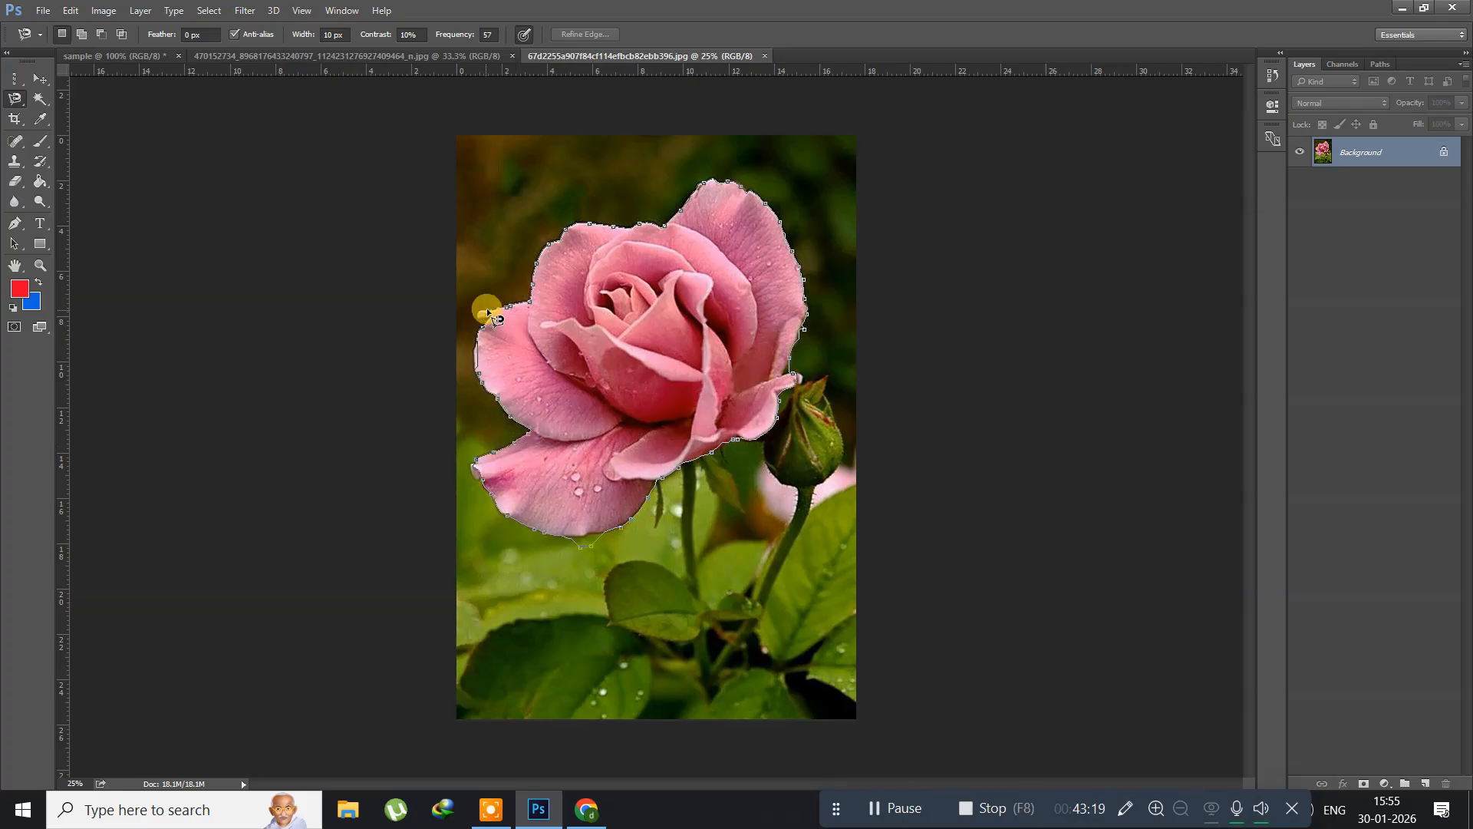
pyautogui.click(534, 303)
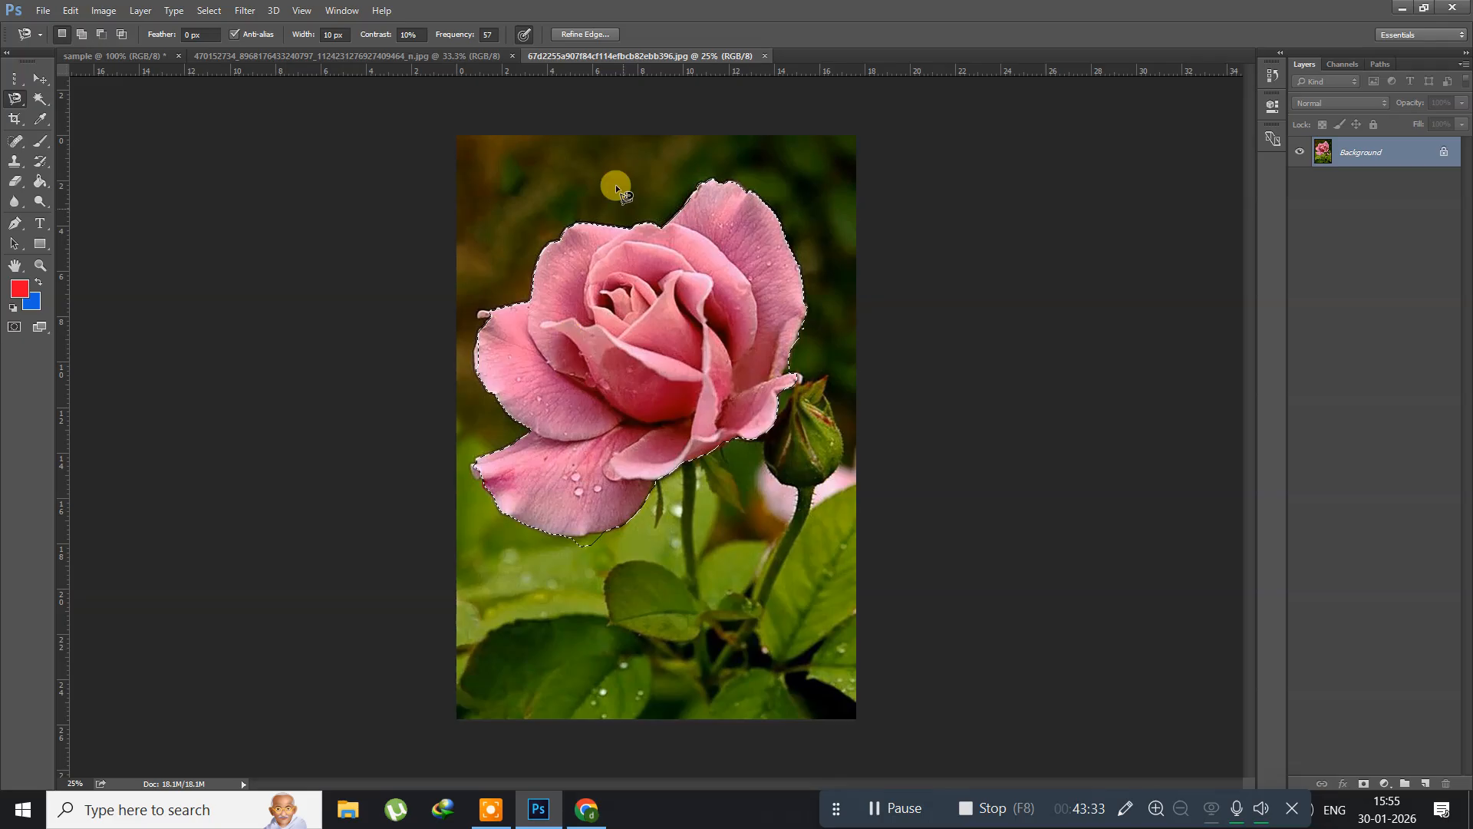
# Step: Apply Refine Edge to the rose selection with Decontaminate Colors at 50% and the output set to New Layer
pyautogui.click(565, 35)
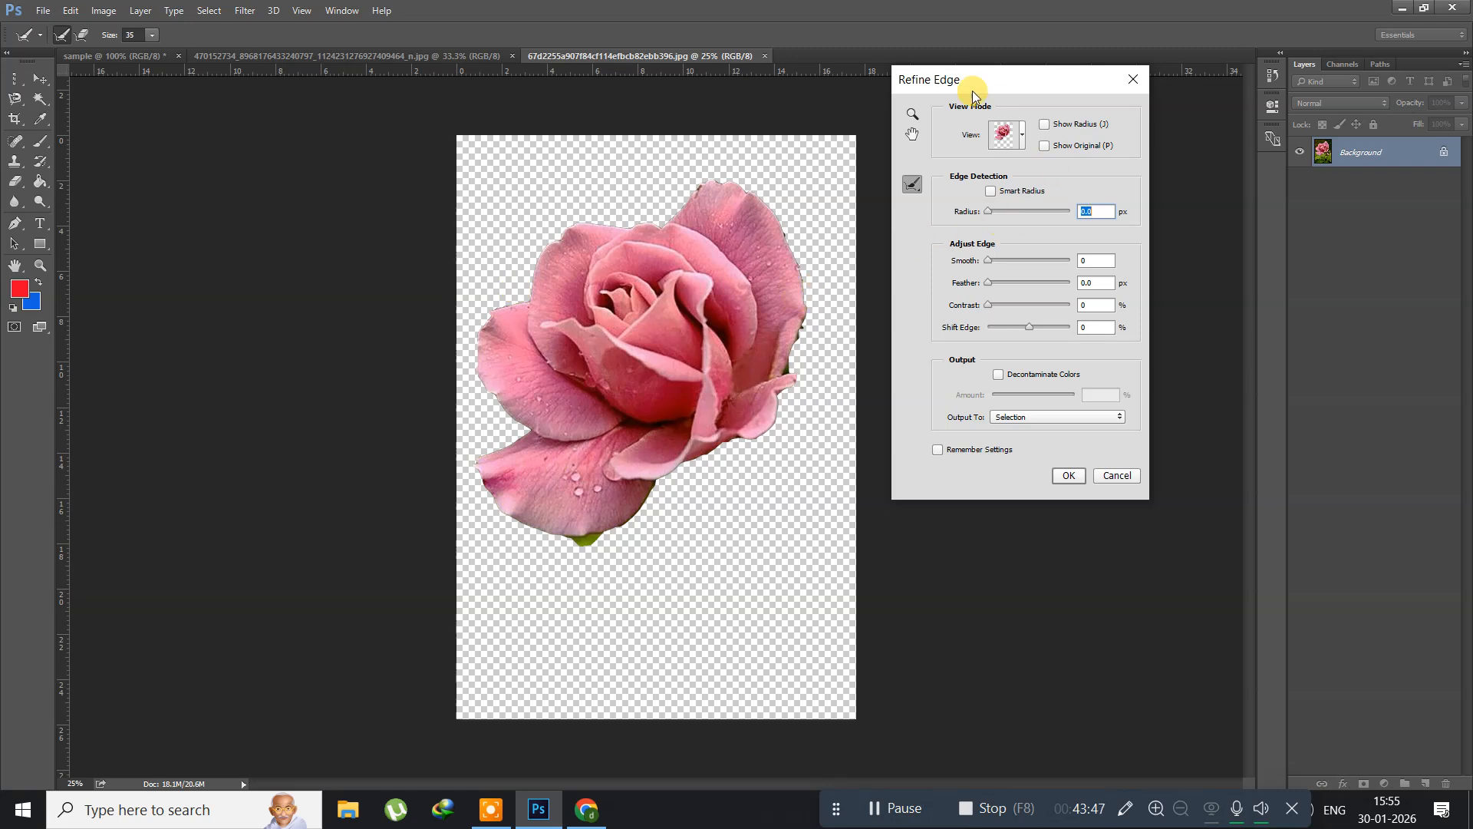
pyautogui.click(938, 449)
pyautogui.click(938, 449)
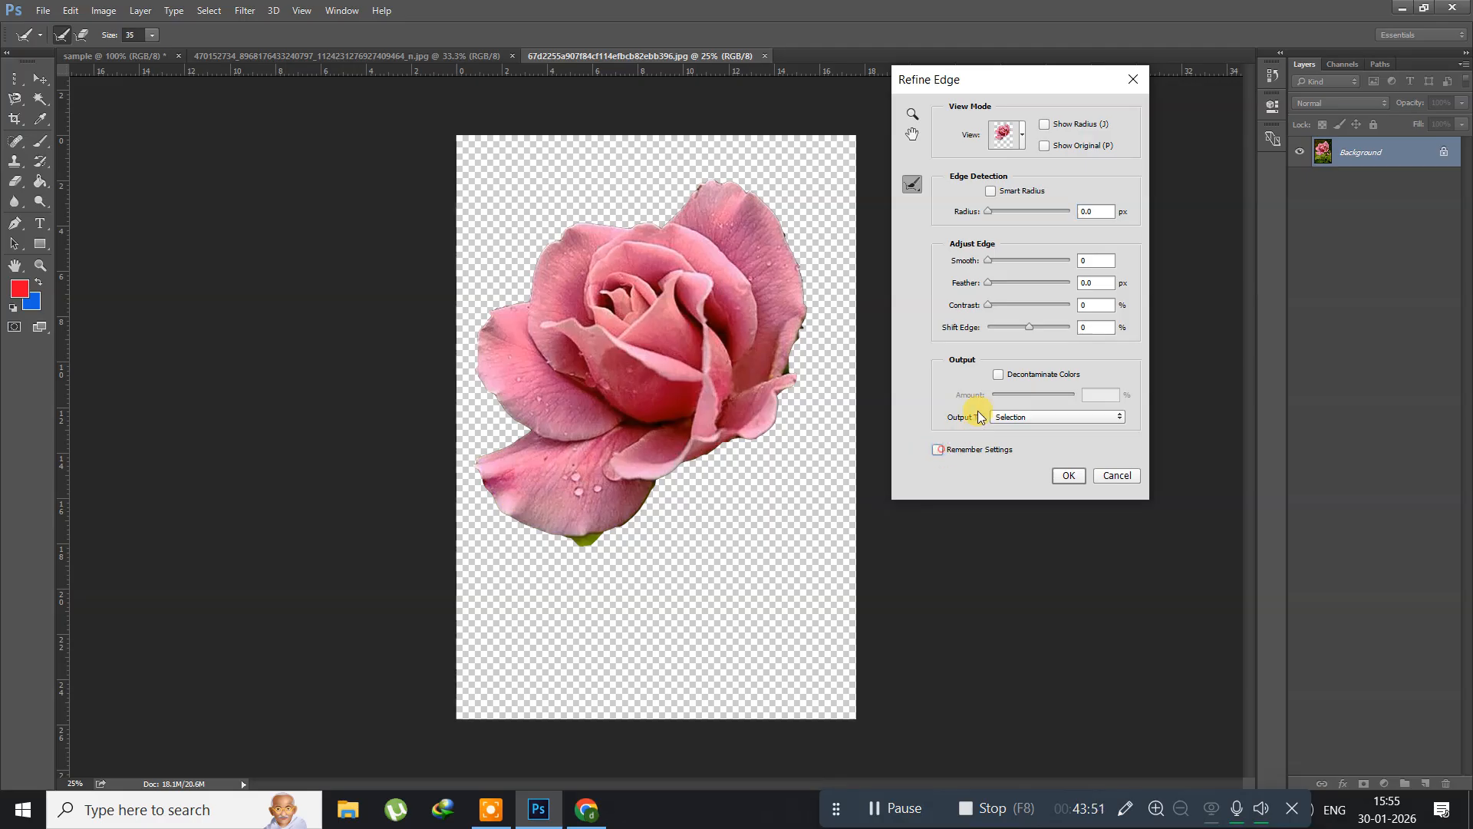
pyautogui.click(998, 374)
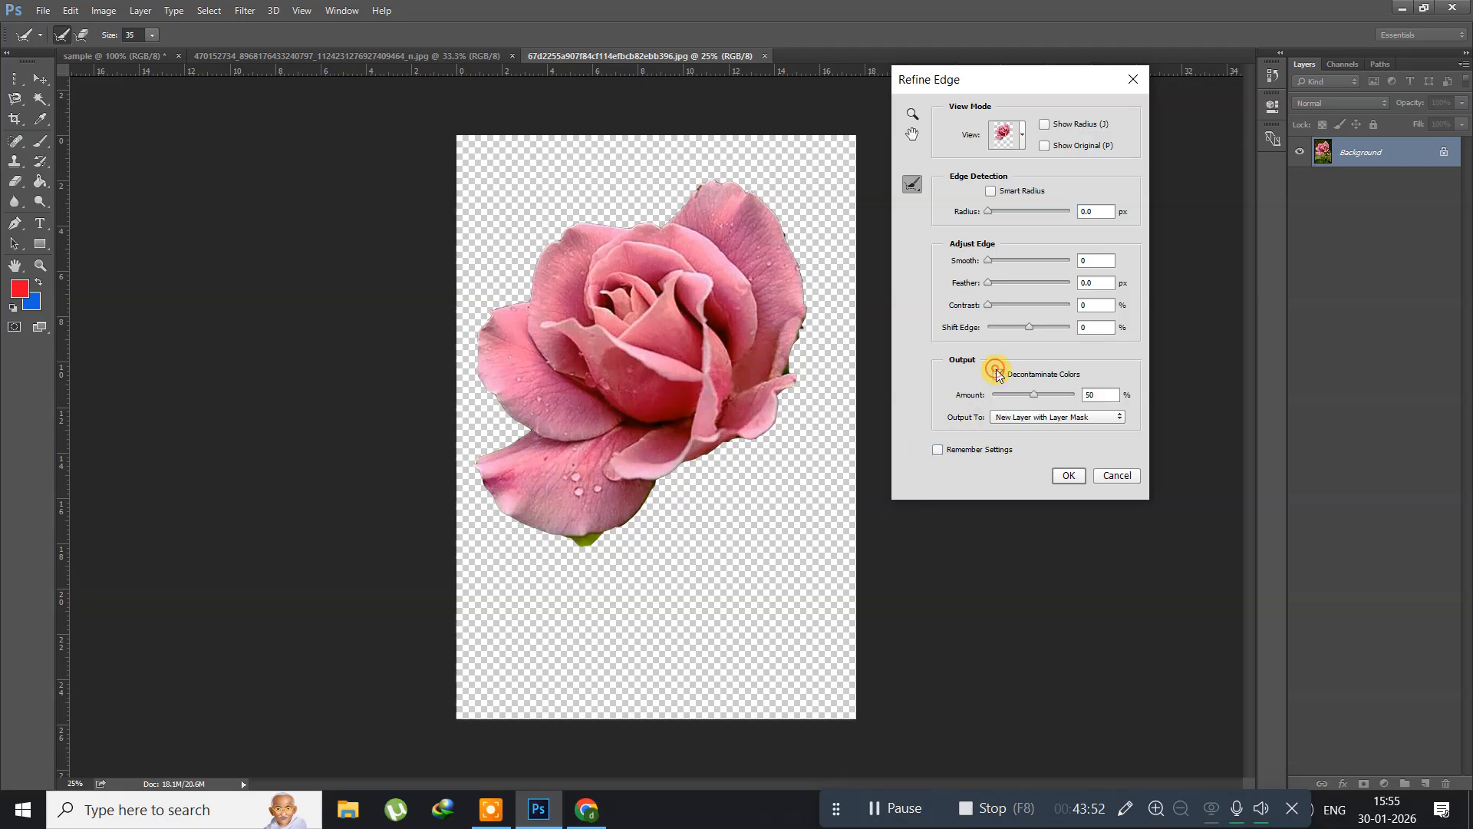
pyautogui.click(1042, 418)
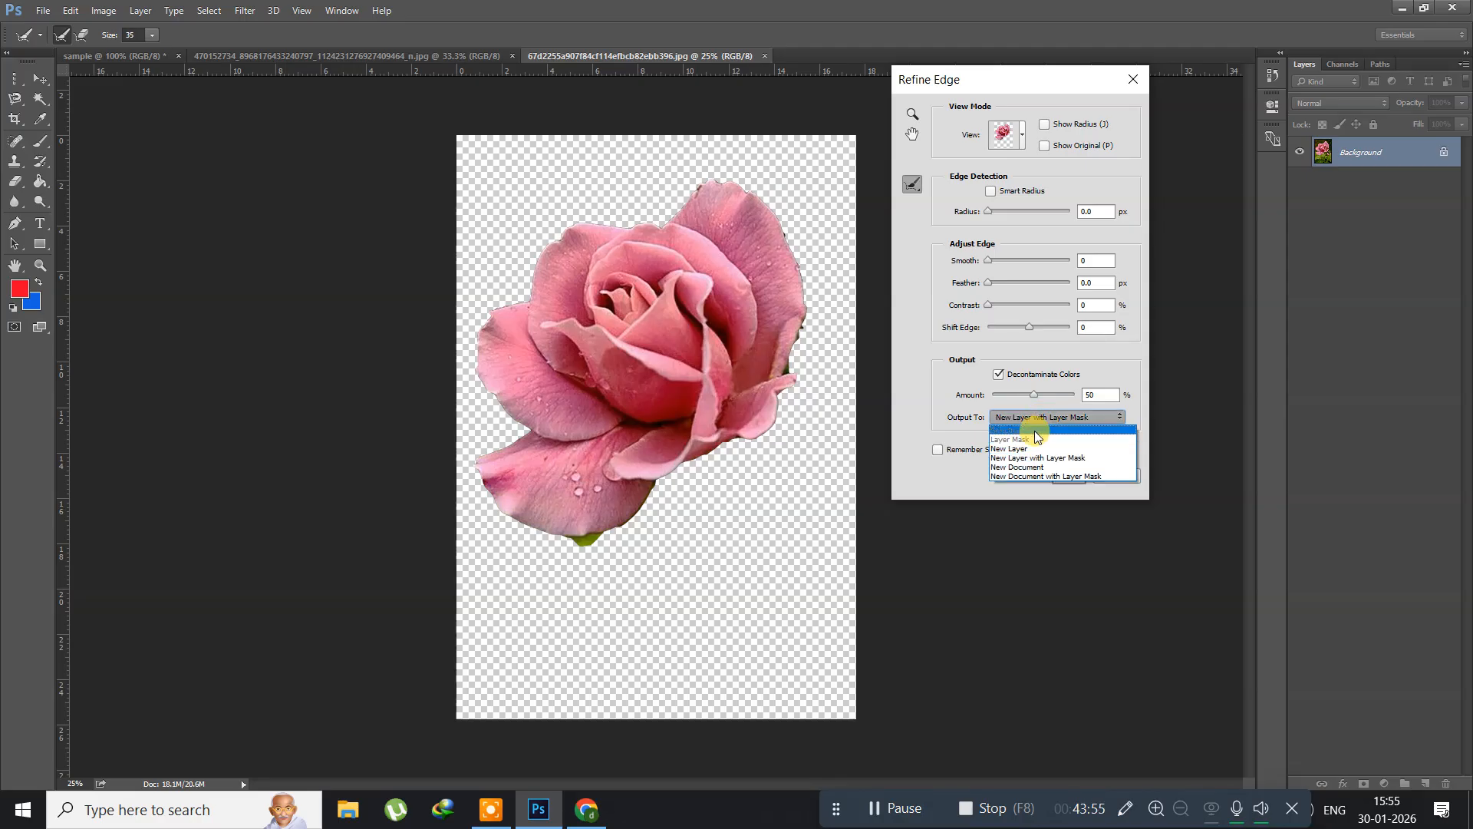
pyautogui.click(1036, 449)
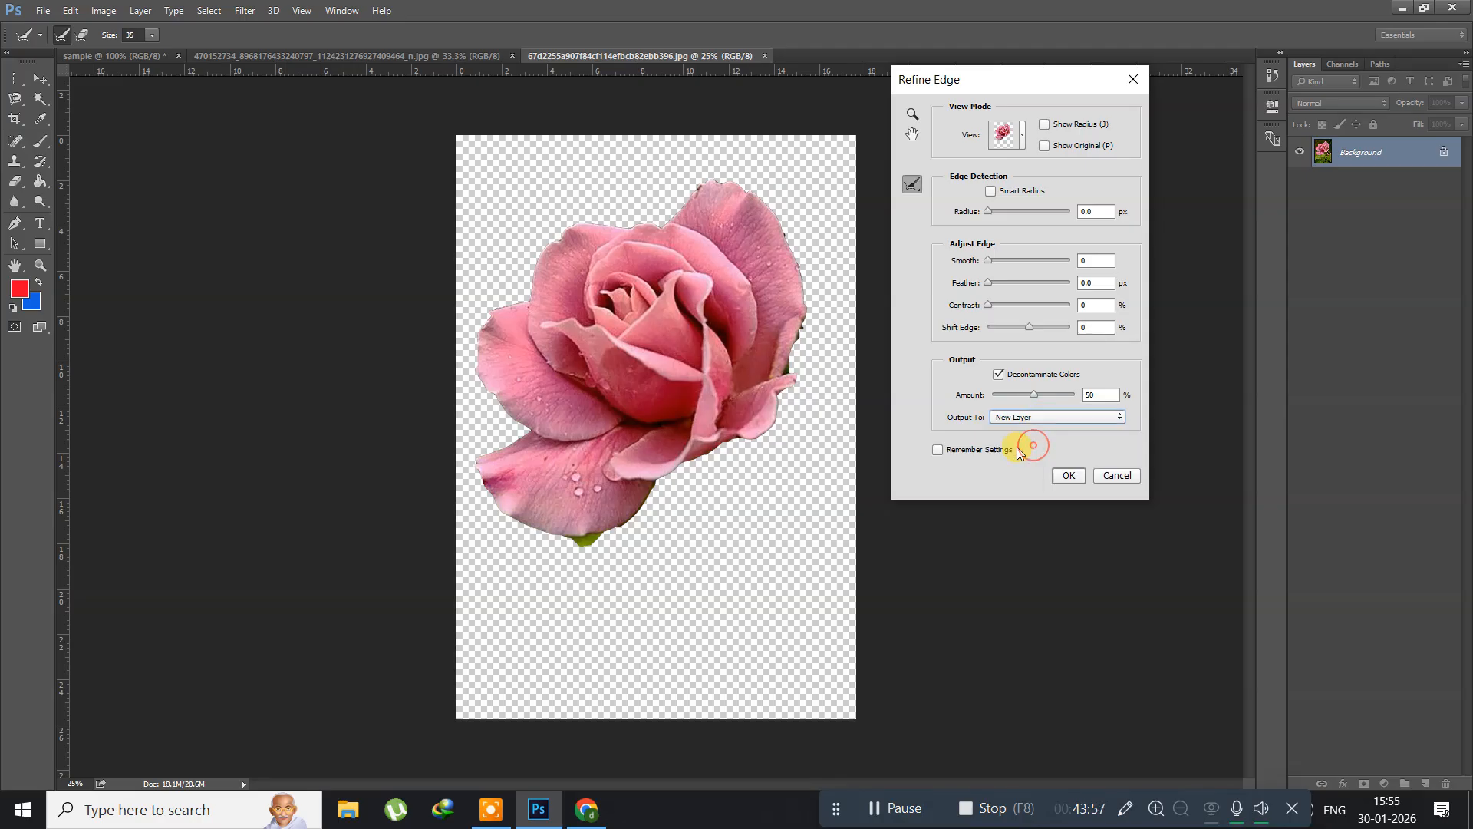
pyautogui.click(1067, 477)
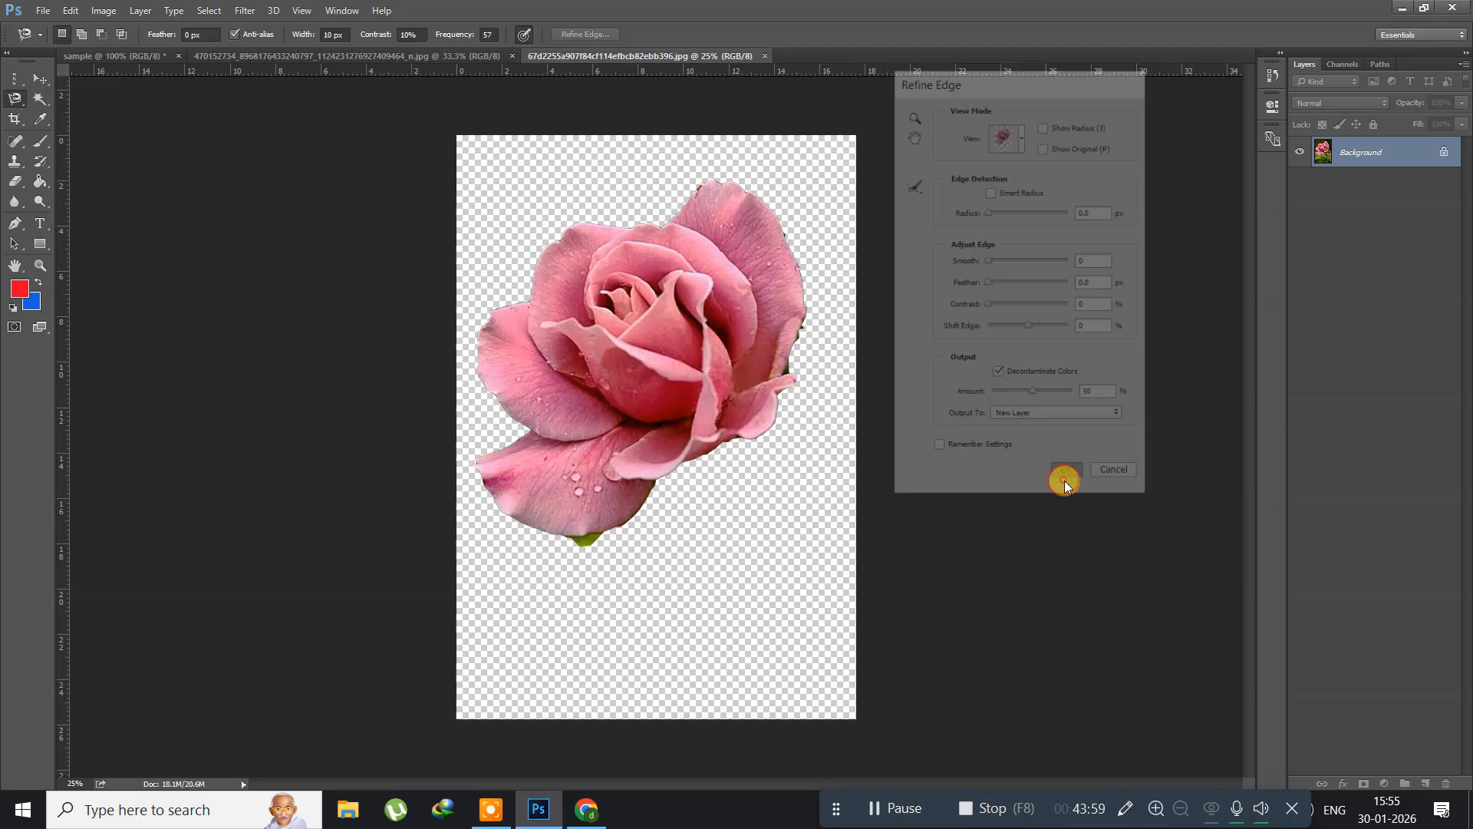